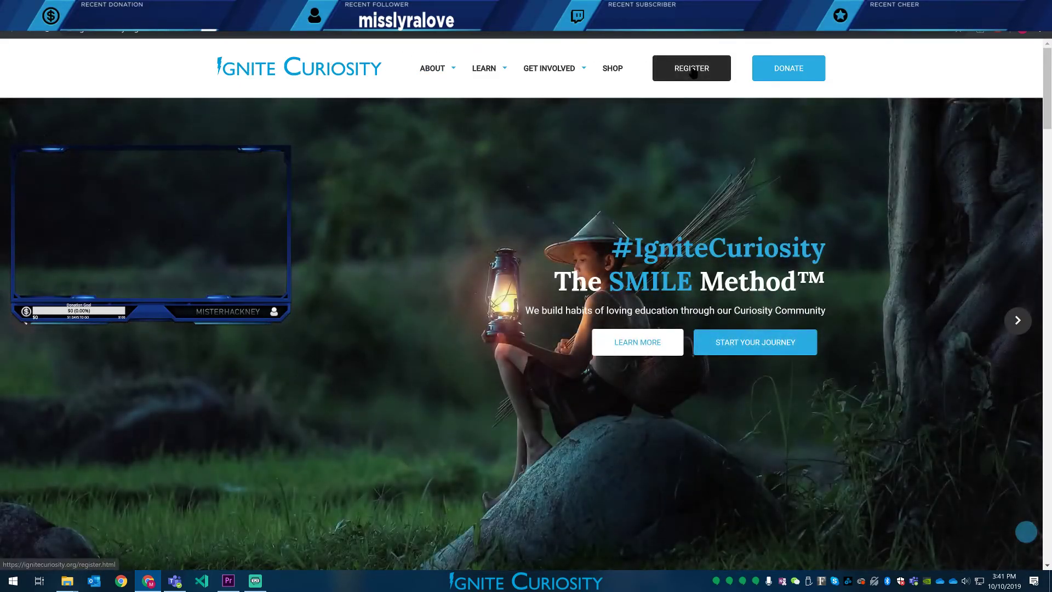
# - Visit the community registration page and its Start Orientation page, and return to the Ignite Curiosity home page
pyautogui.click(692, 72)
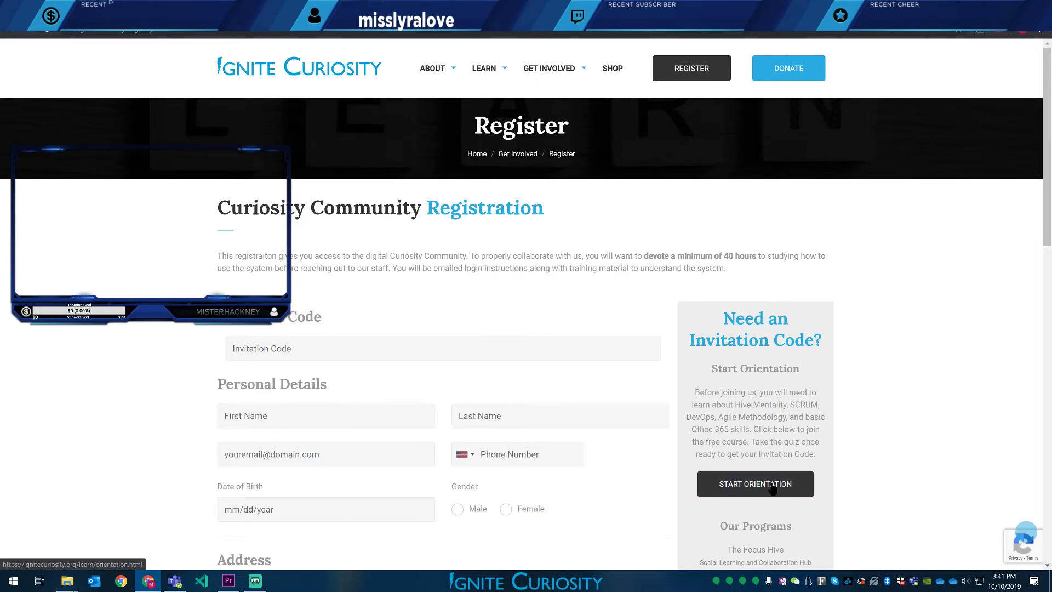
pyautogui.click(739, 492)
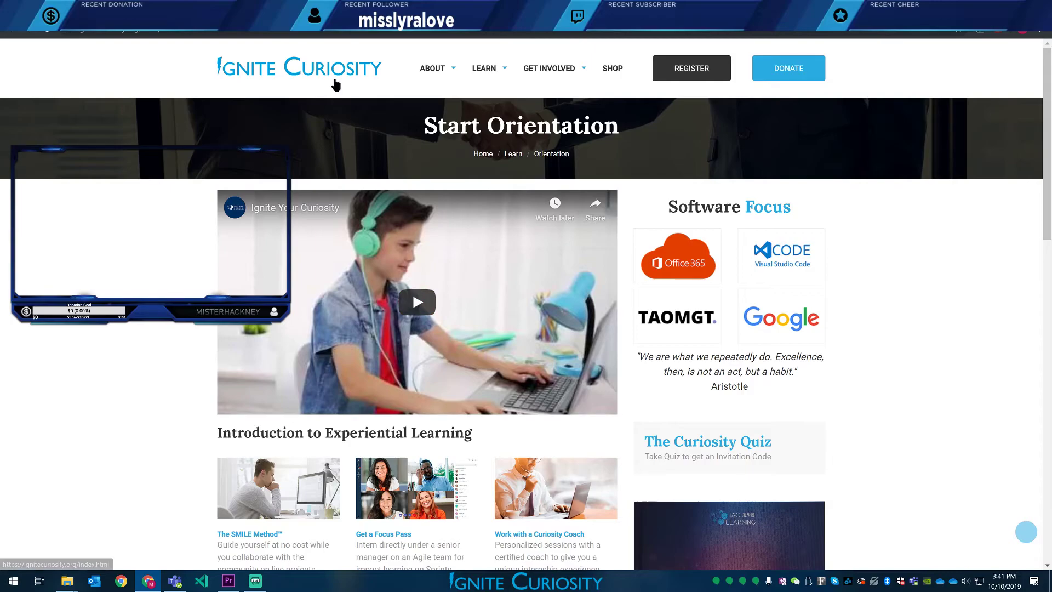
pyautogui.click(336, 78)
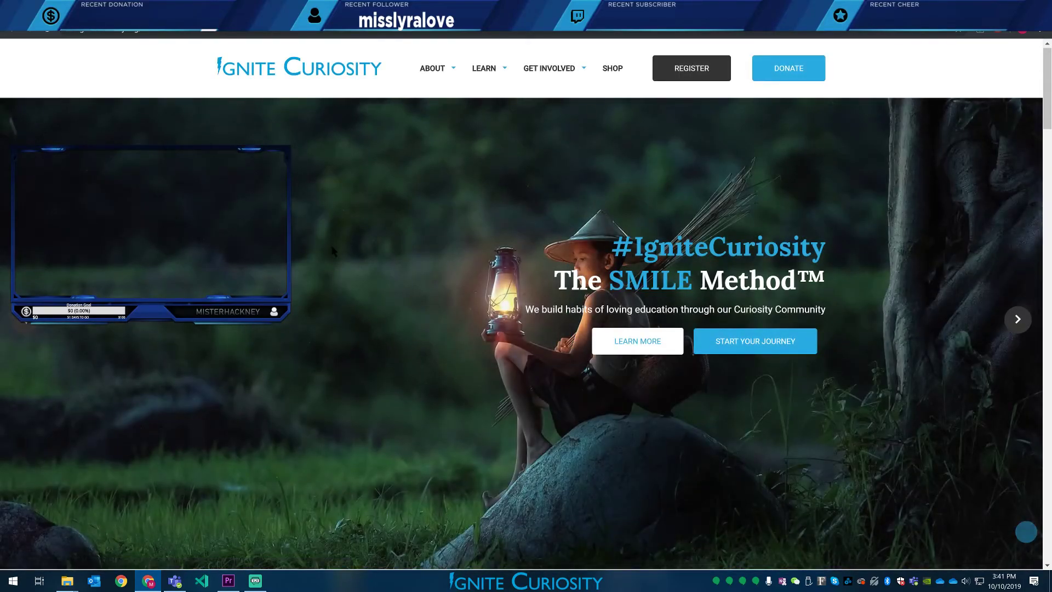
pyautogui.scroll(-8, 274, 283)
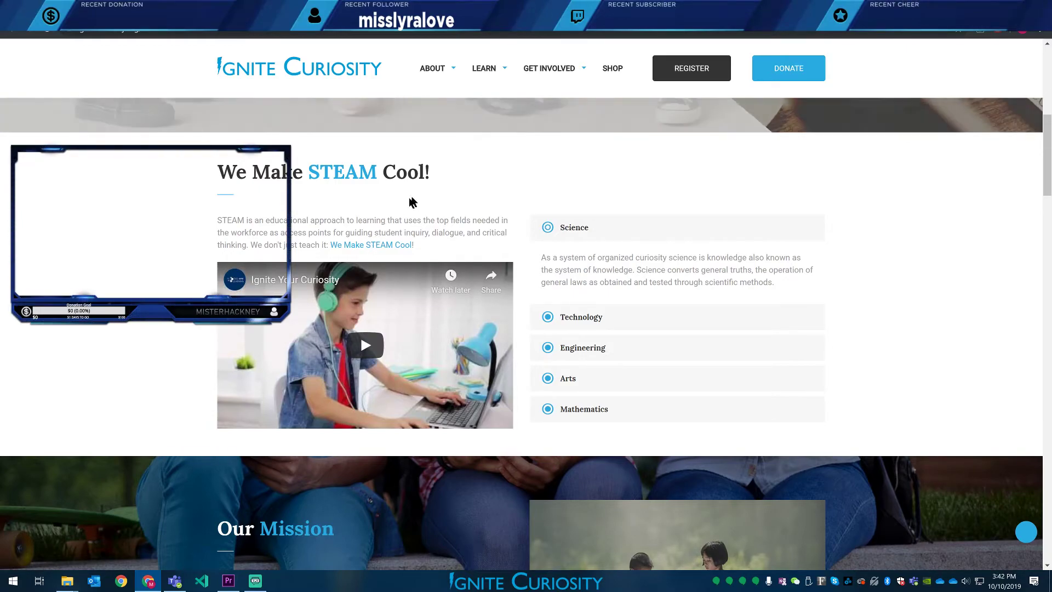
# - Reopen the Start Orientation page through registration and examine its learning options, workbook, technical training and FAQ sections
pyautogui.click(681, 73)
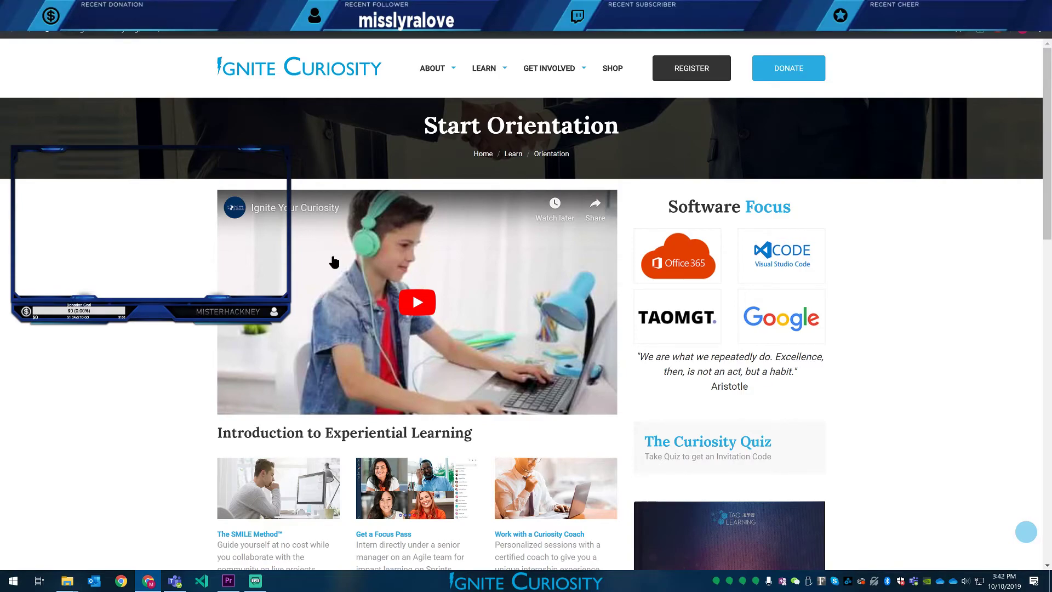
pyautogui.scroll(-5, 166, 247)
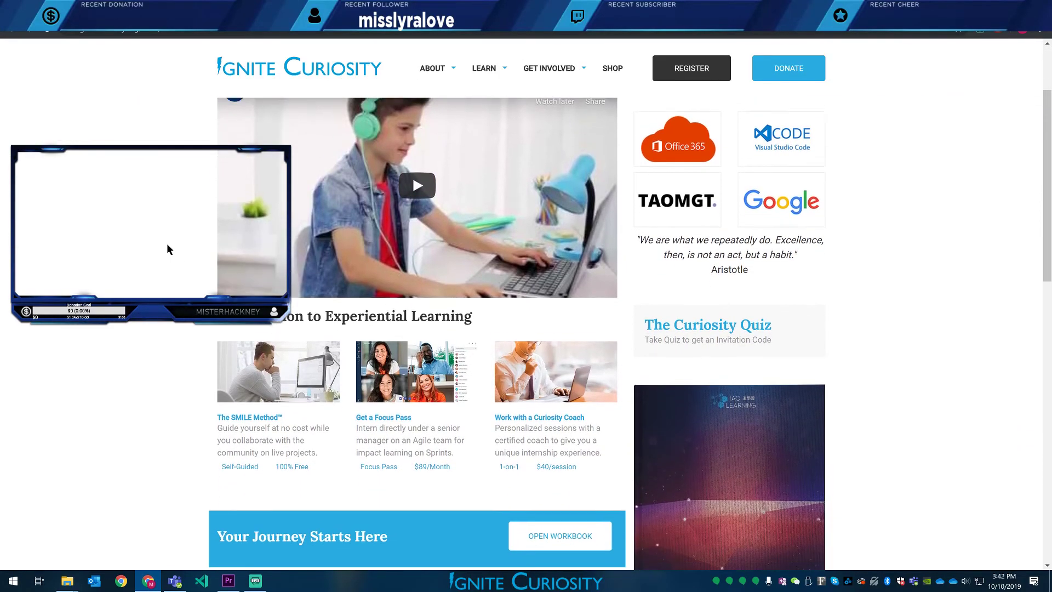
pyautogui.scroll(-1, 166, 244)
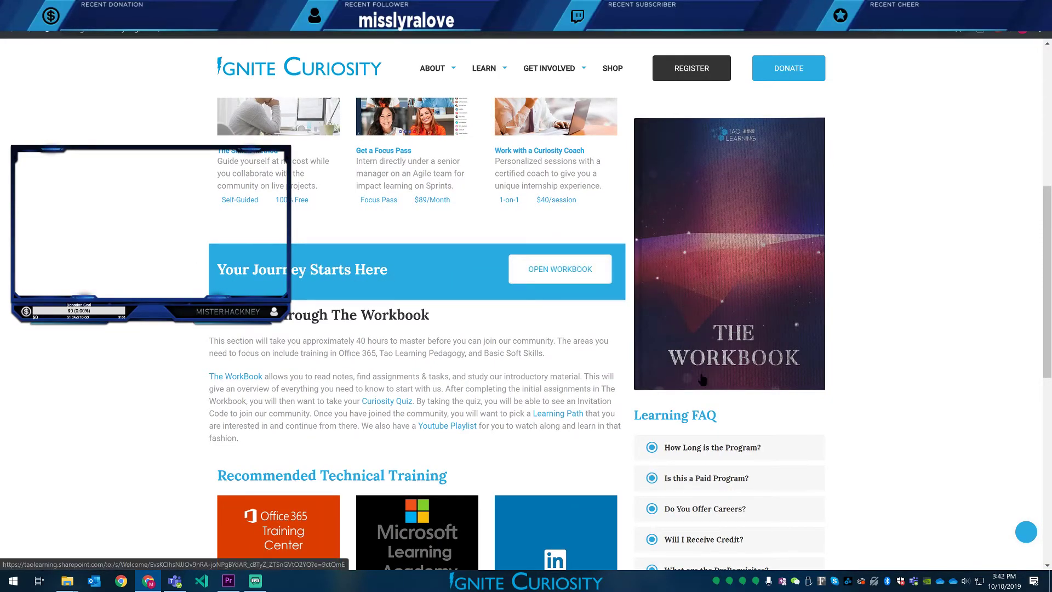
pyautogui.scroll(6, 700, 203)
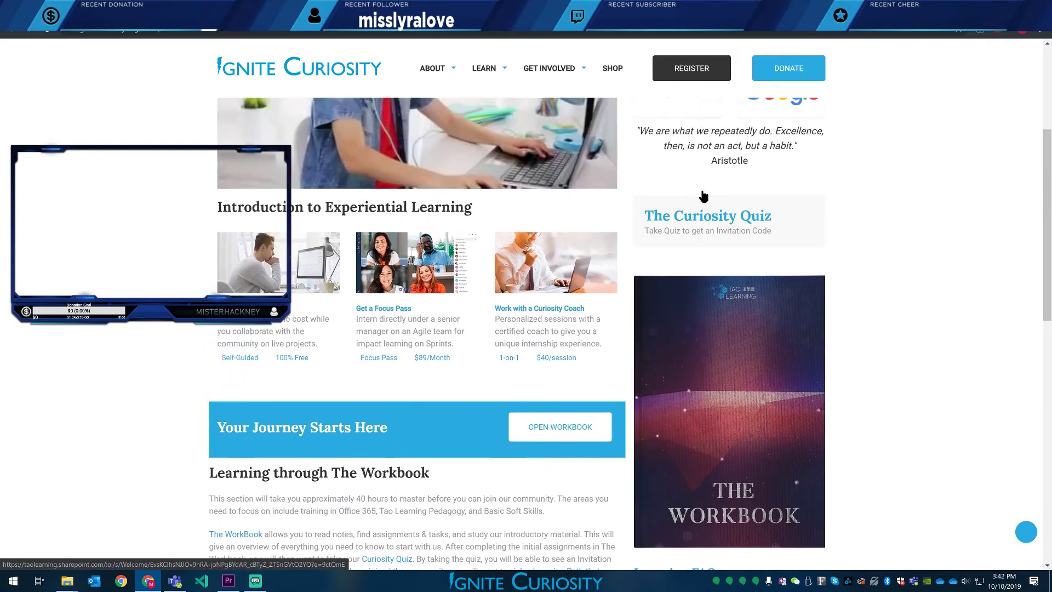
pyautogui.scroll(-3, 530, 228)
pyautogui.scroll(-2, 242, 196)
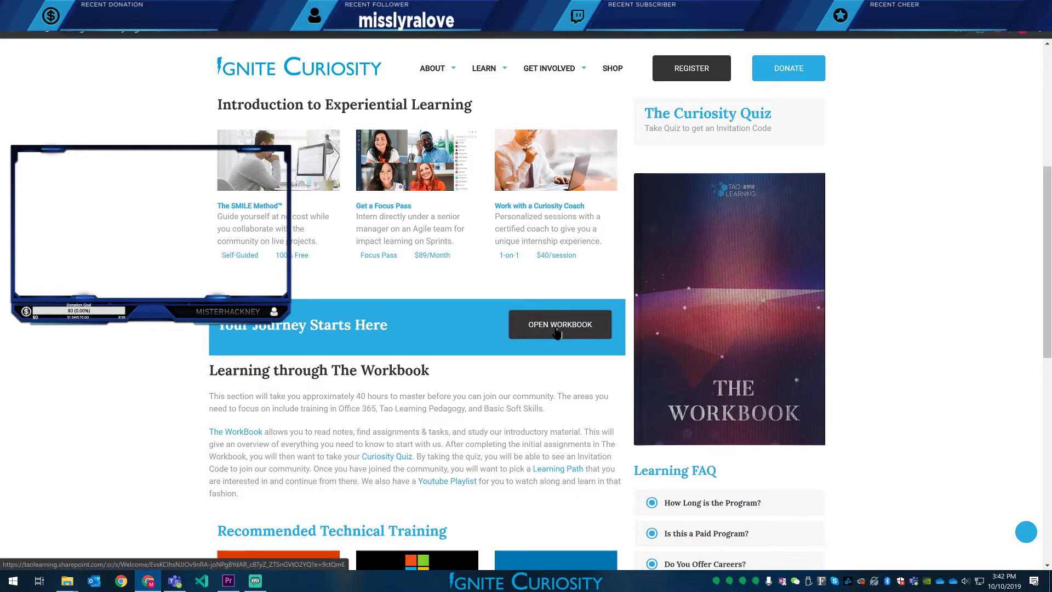
pyautogui.scroll(-5, 386, 310)
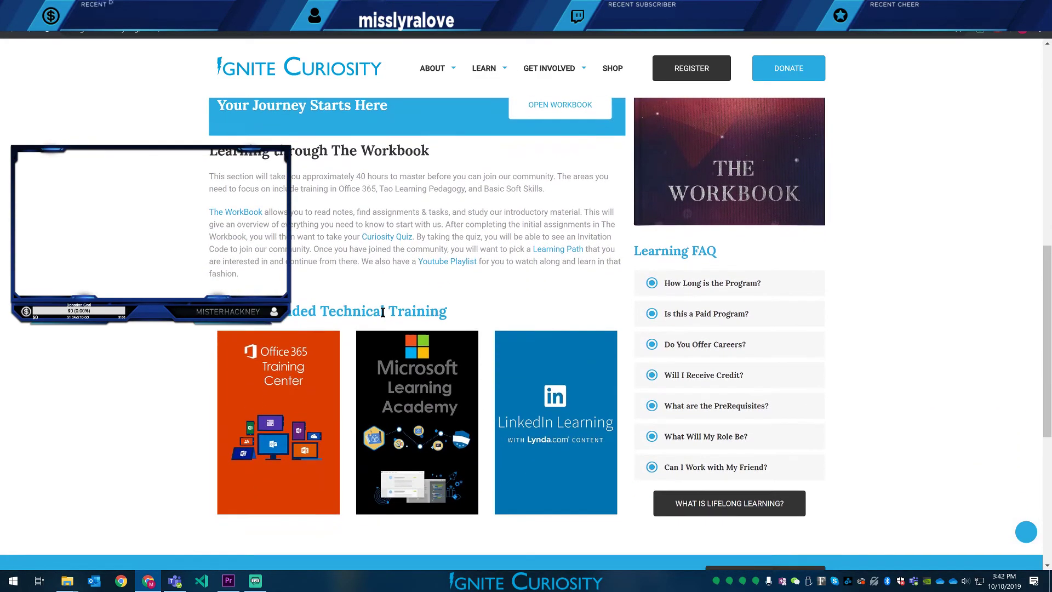
pyautogui.scroll(12, 382, 301)
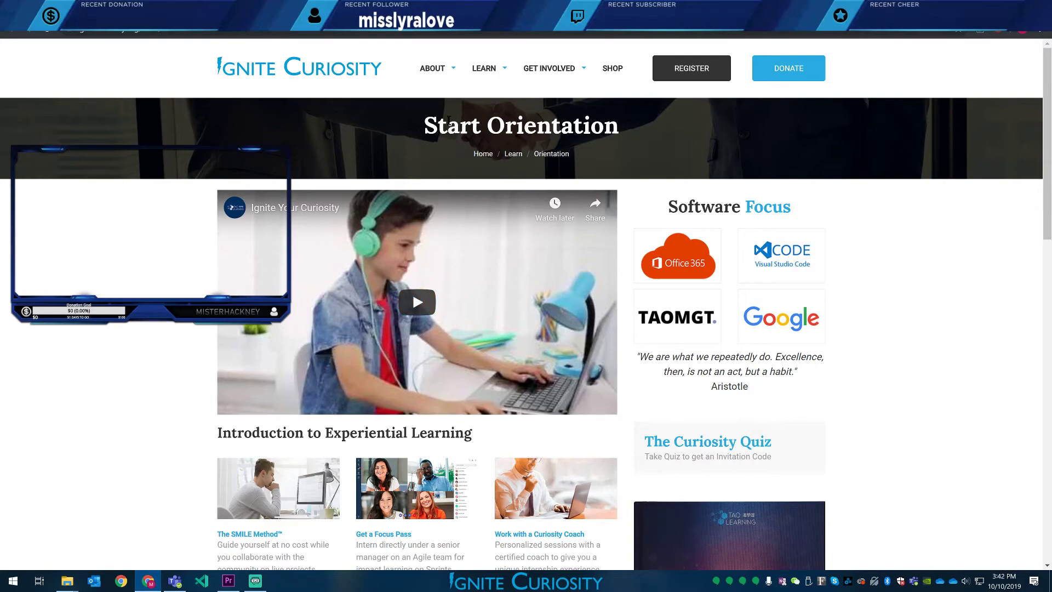
pyautogui.moveTo(426, 126); pyautogui.dragTo(482, 126)
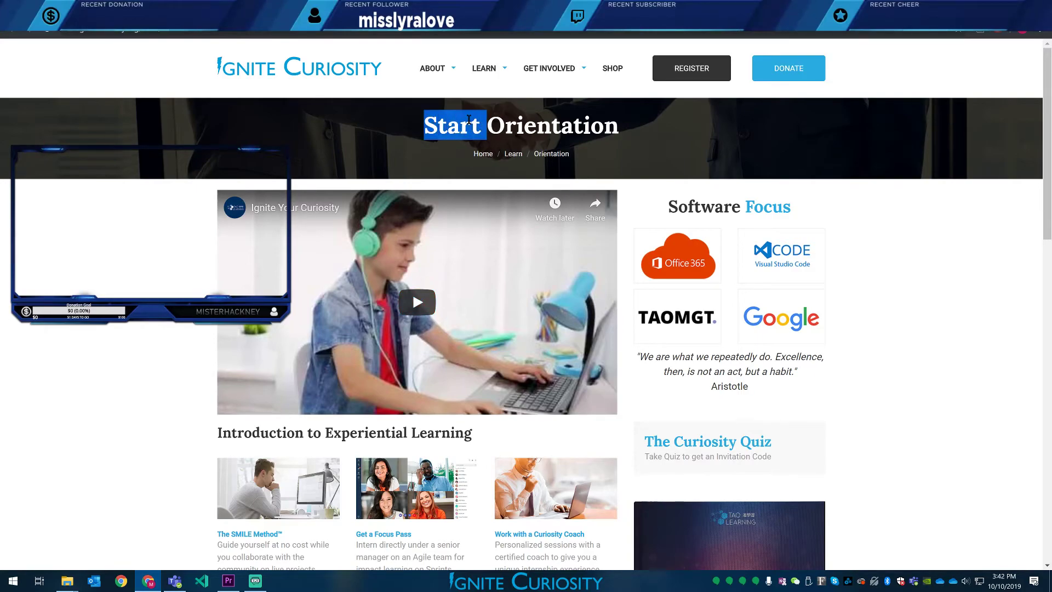
pyautogui.click(460, 117)
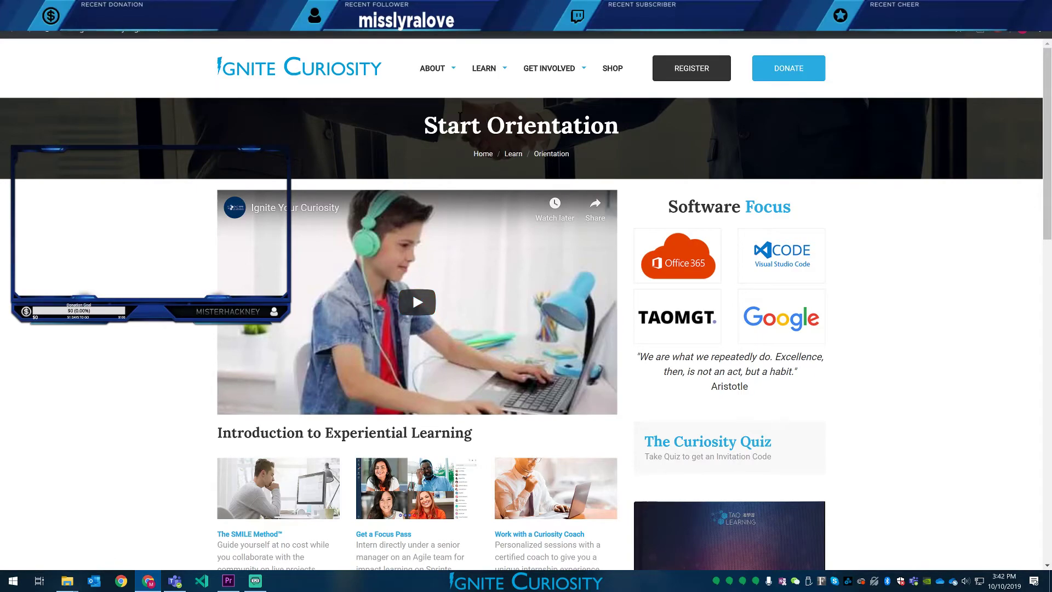
pyautogui.moveTo(487, 125); pyautogui.dragTo(613, 124)
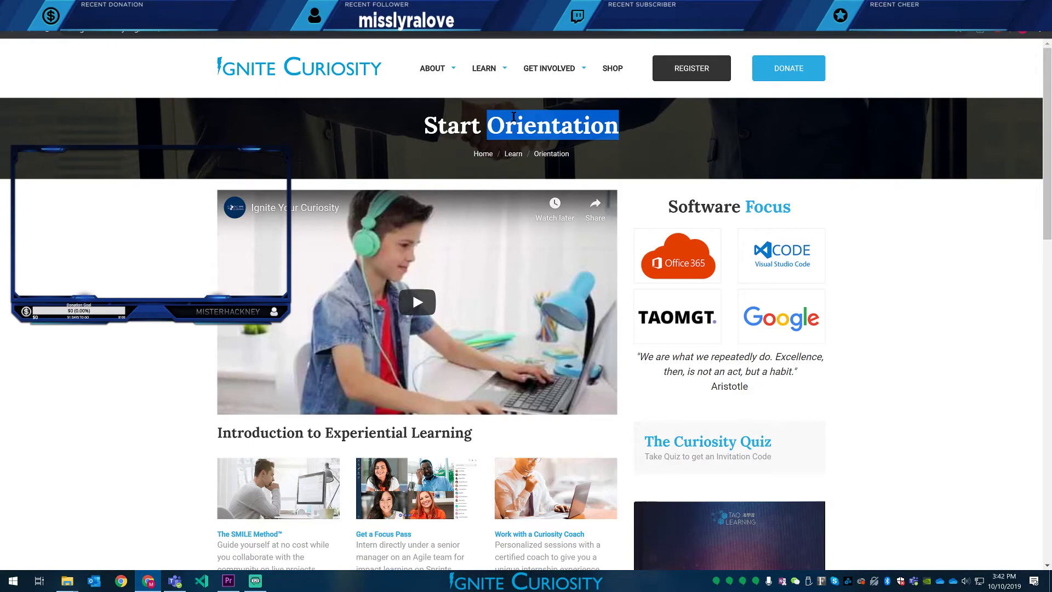
pyautogui.click(514, 115)
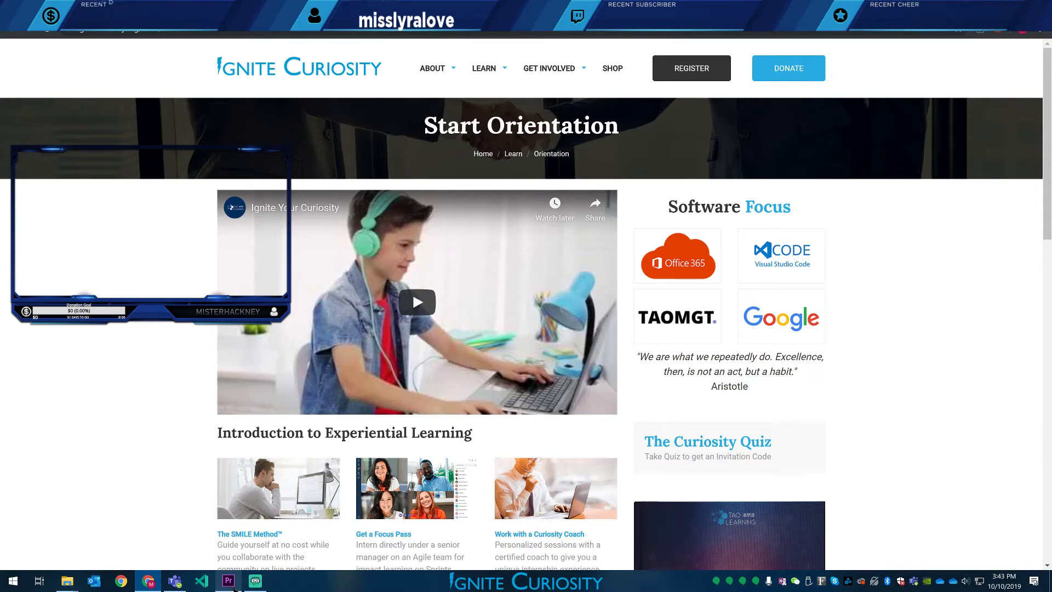
# - Switch to Adobe Premiere Pro and close the open Transition and Downloads folder windows
pyautogui.moveTo(229, 585)
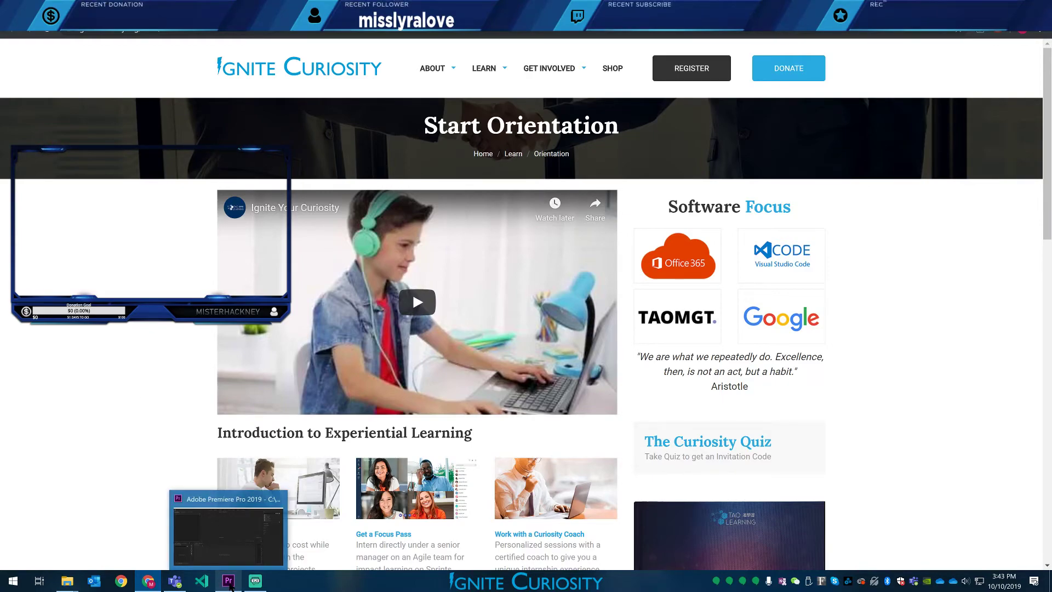
pyautogui.click(241, 510)
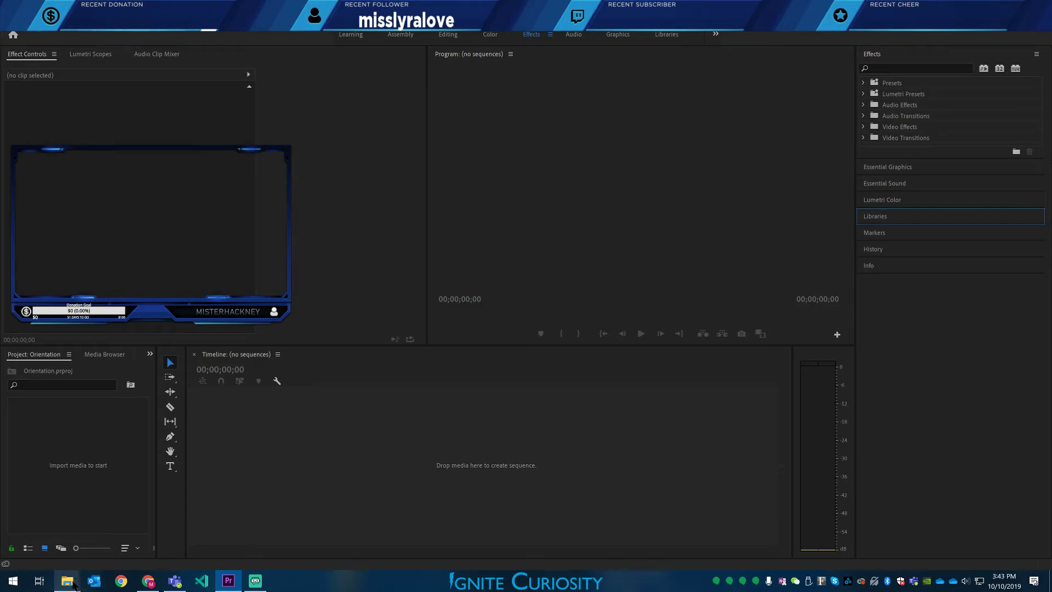
pyautogui.moveTo(75, 585)
pyautogui.moveTo(104, 528)
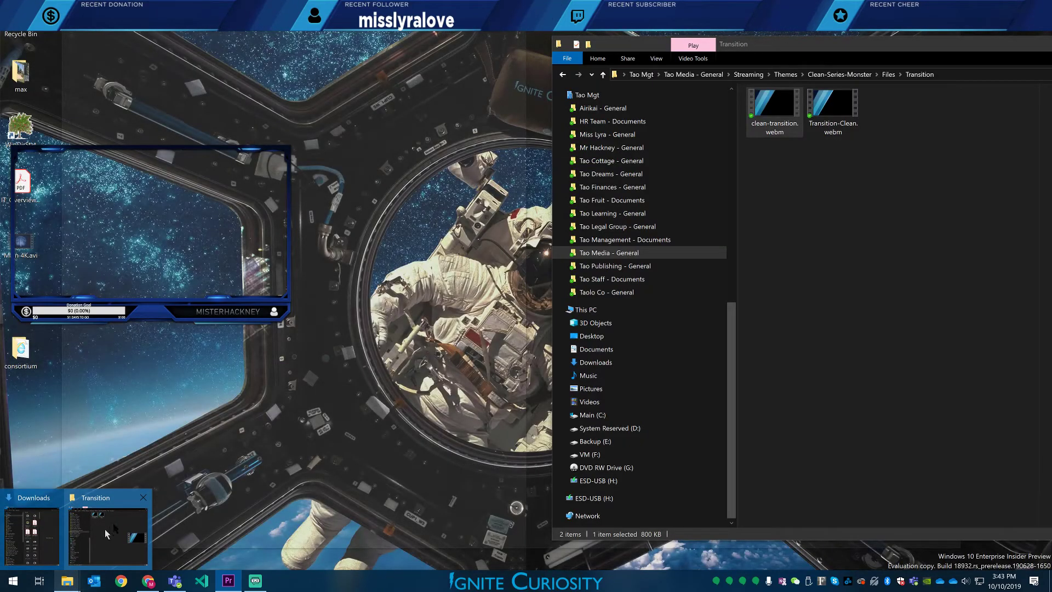
pyautogui.click(143, 498)
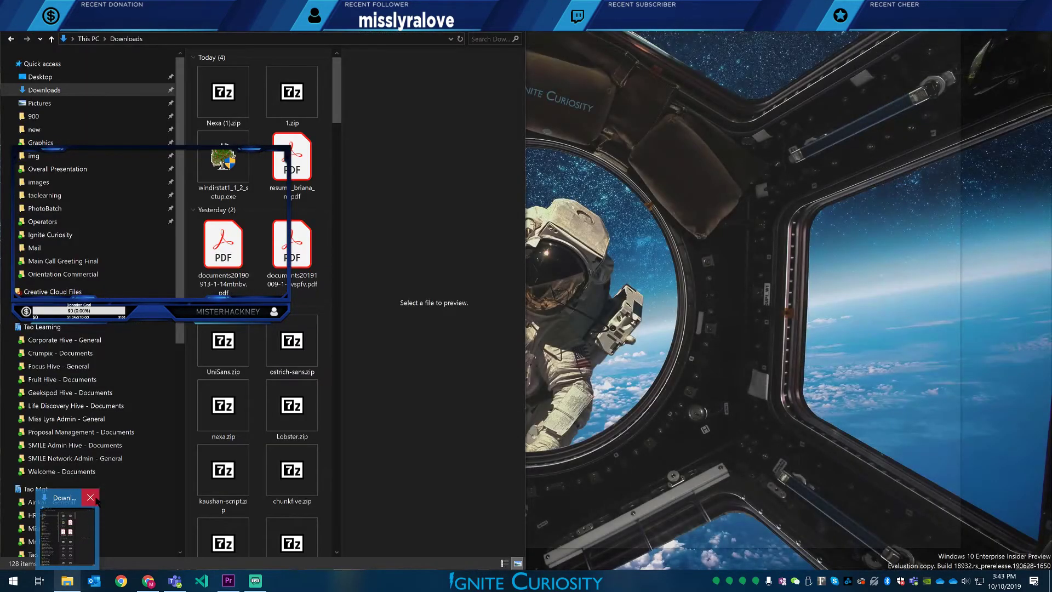
pyautogui.click(96, 500)
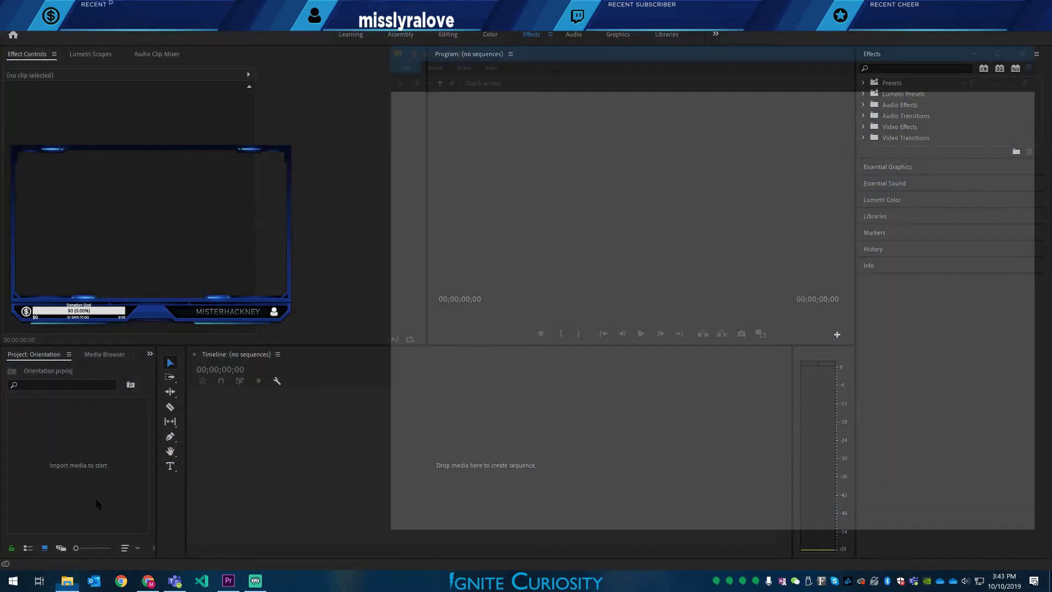
# - Open a new File Explorer window at the Orientation Commercial folder
pyautogui.press('super+e')
pyautogui.scroll(-3, 454, 359)
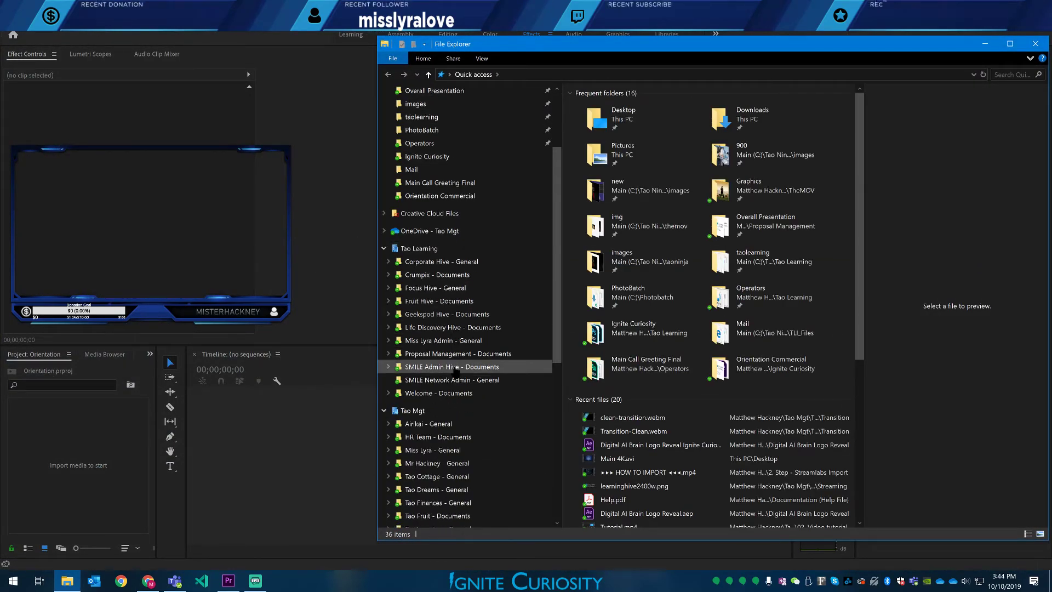
pyautogui.click(442, 197)
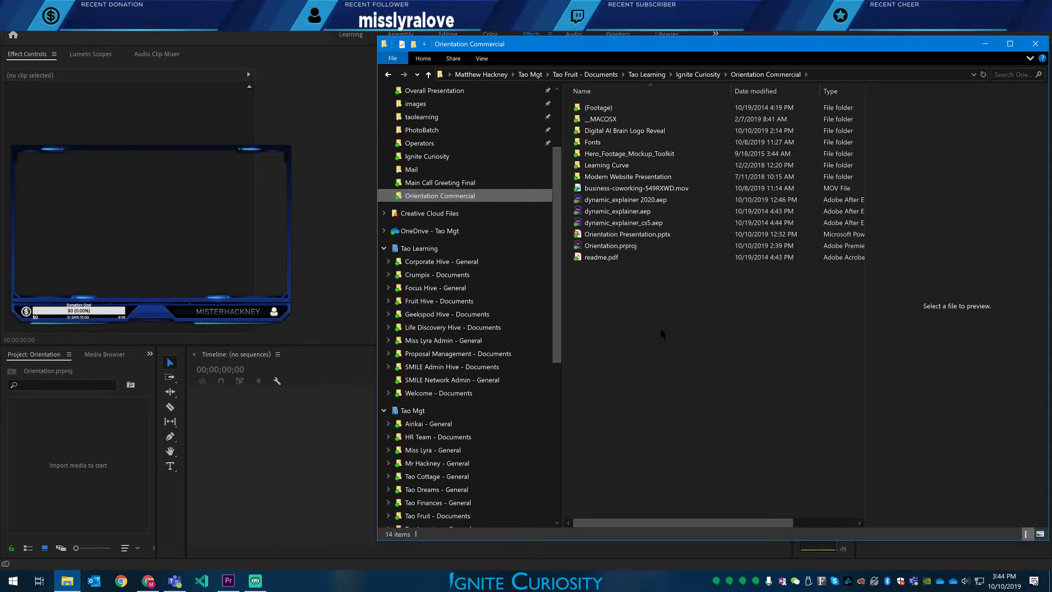
# - Check the properties of the Orientation Commercial folder from its parent folder Ignite Curiosity, and reopen the folder
pyautogui.click(706, 77)
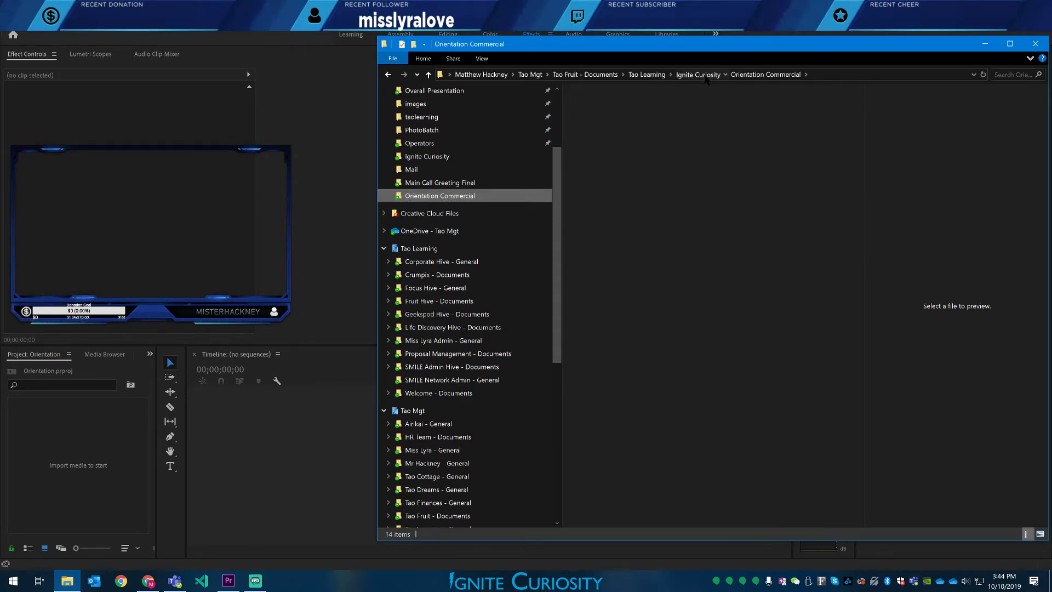
pyautogui.rightClick(639, 119)
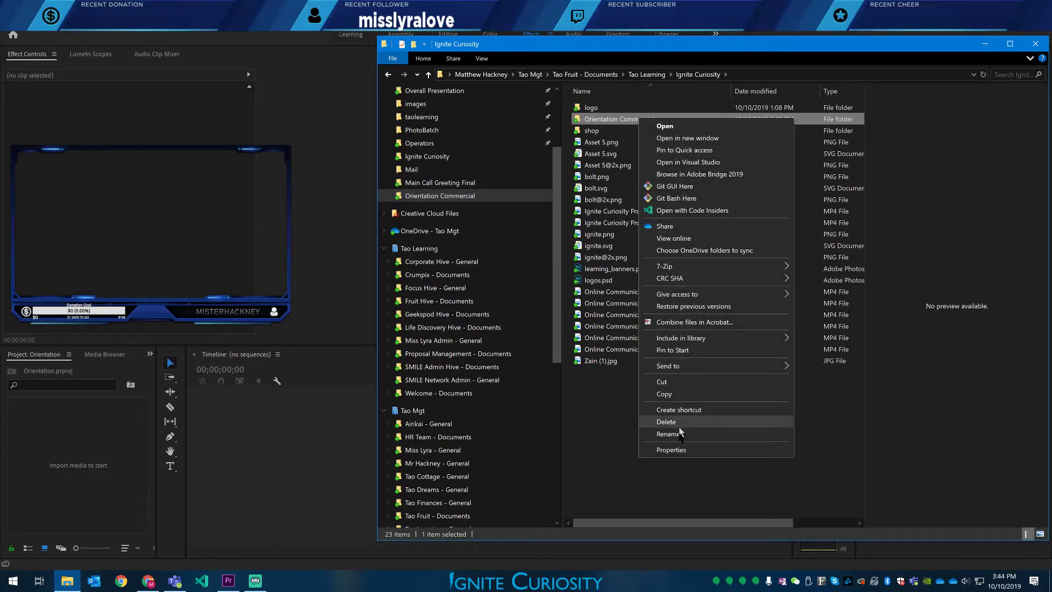
pyautogui.click(678, 451)
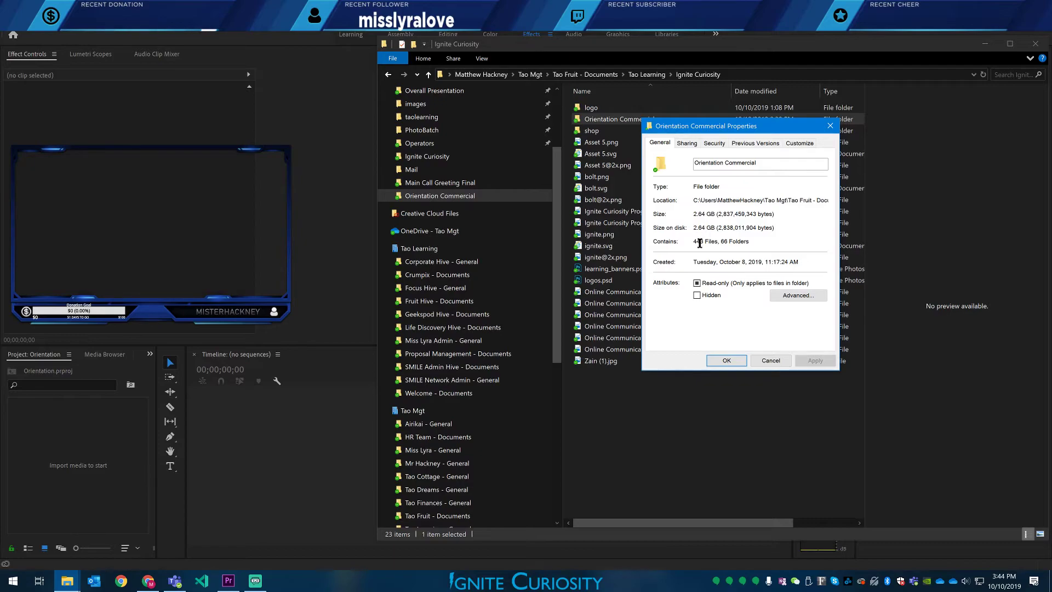
pyautogui.click(771, 361)
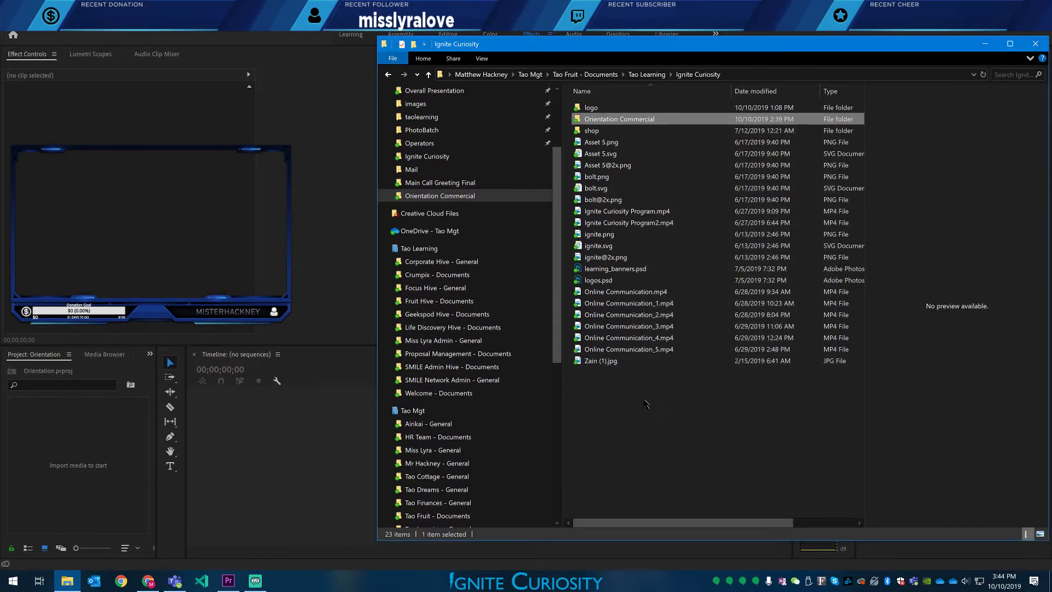
pyautogui.doubleClick(610, 122)
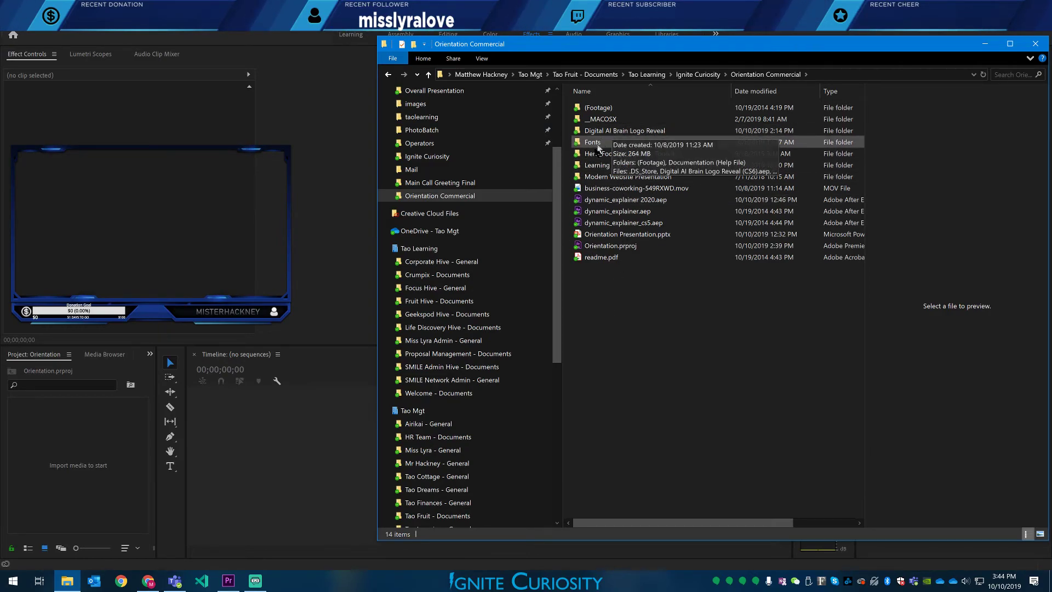
# - Move Main 4K.avi from the Desktop into the Digital AI Brain Logo Reveal folder inside Orientation Commercial
pyautogui.scroll(2, 560, 158)
pyautogui.scroll(1, 559, 158)
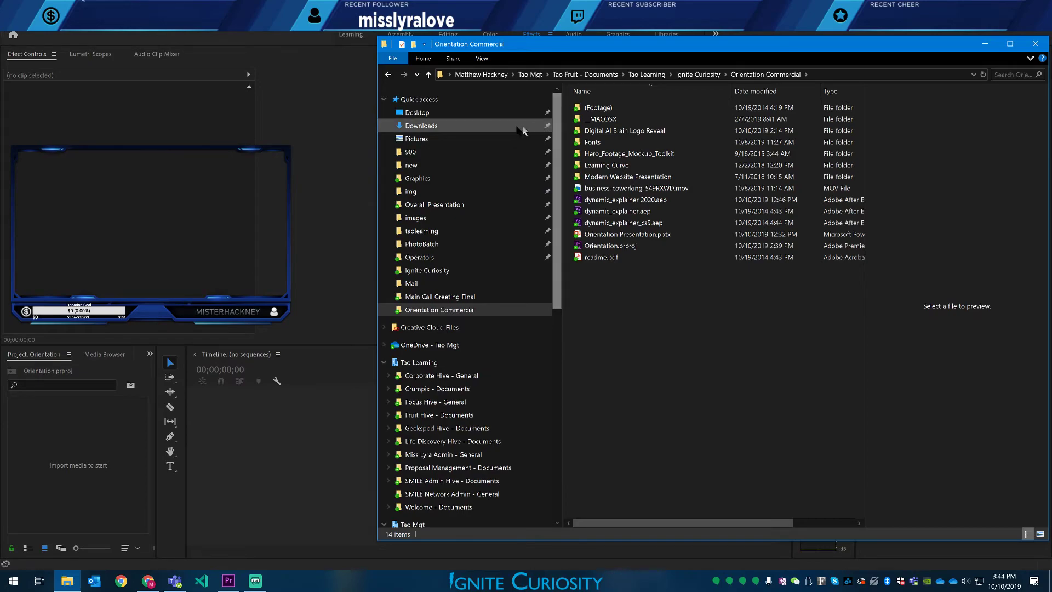
pyautogui.click(433, 113)
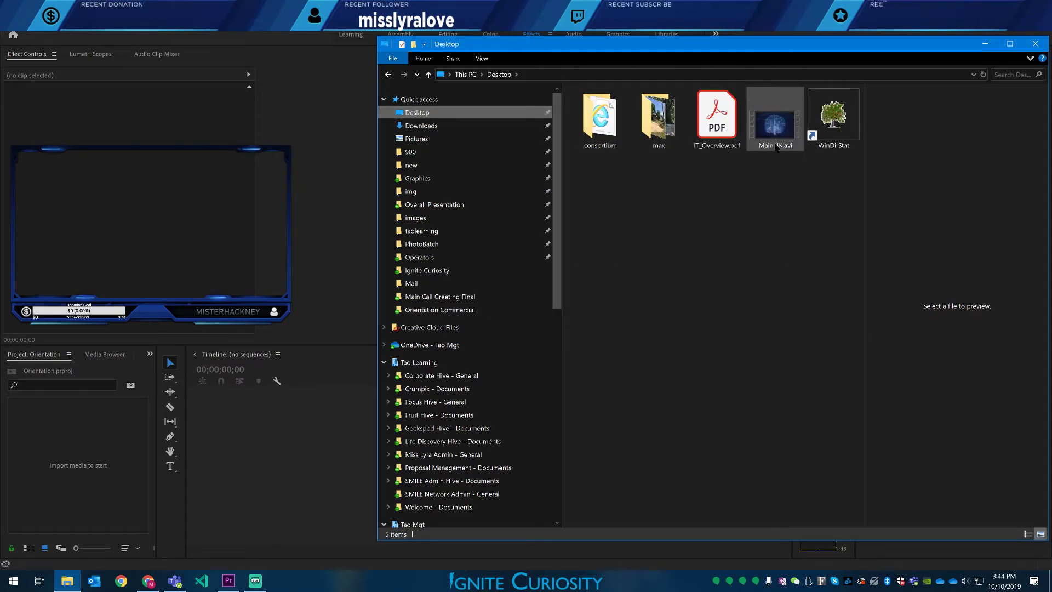
pyautogui.click(779, 145)
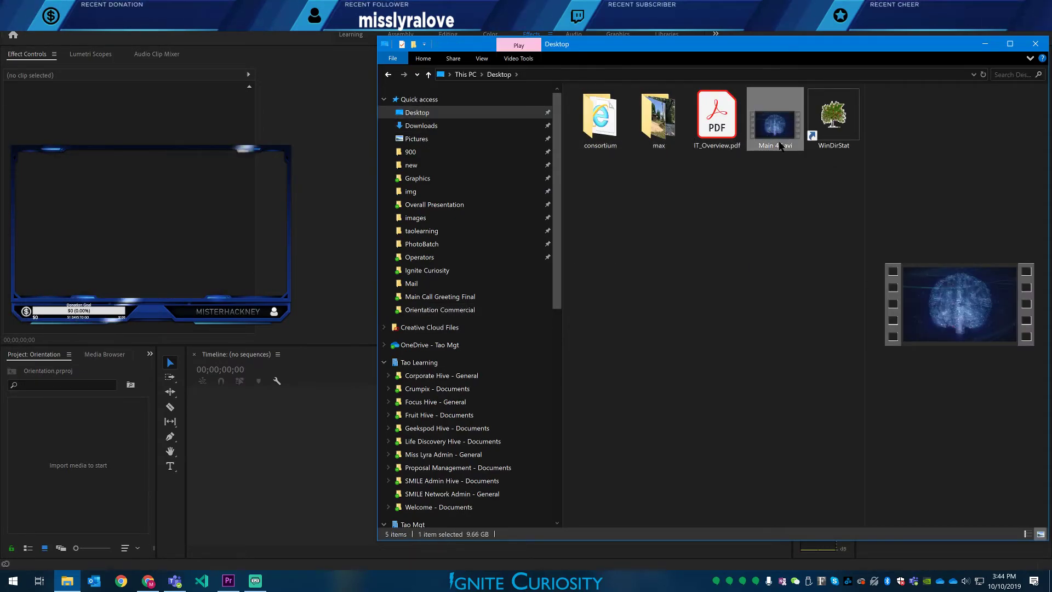
pyautogui.hotkey('ctrl', 'x')
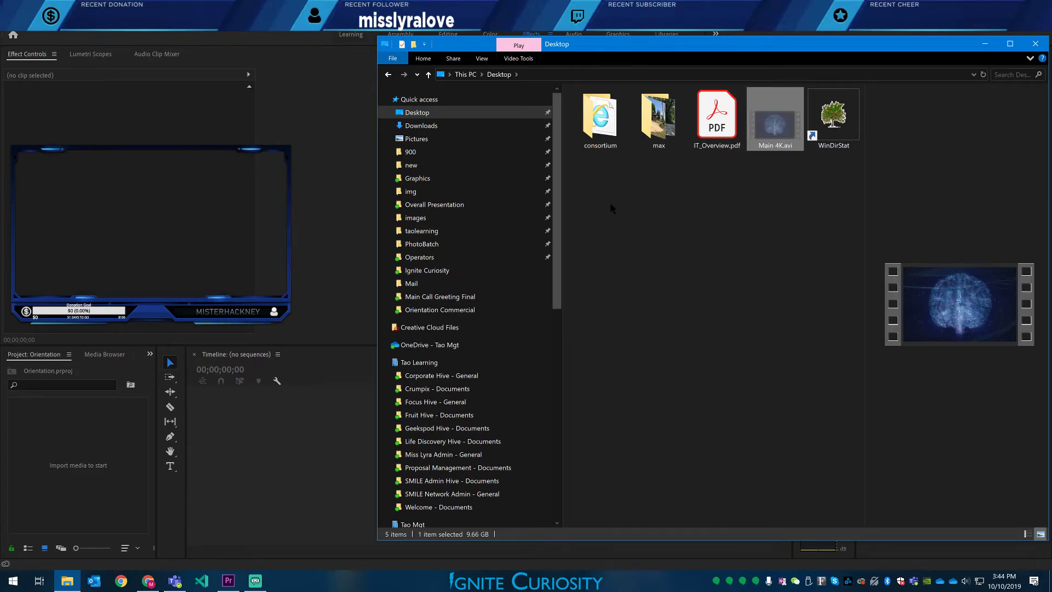
pyautogui.hotkey('alt', 'Left')
pyautogui.click(606, 134)
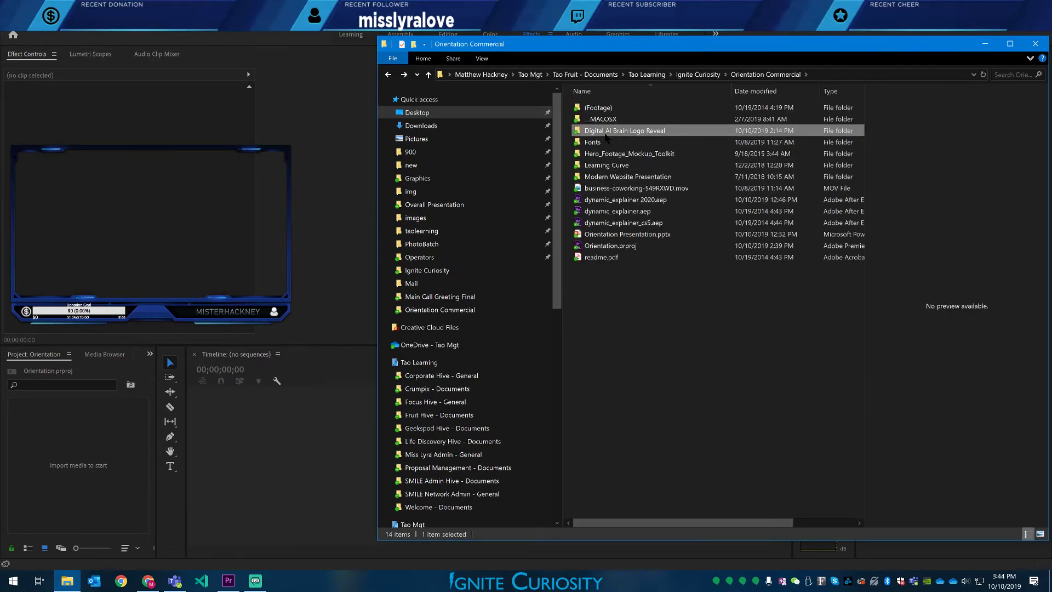
pyautogui.doubleClick(605, 133)
pyautogui.hotkey('ctrl', 'v')
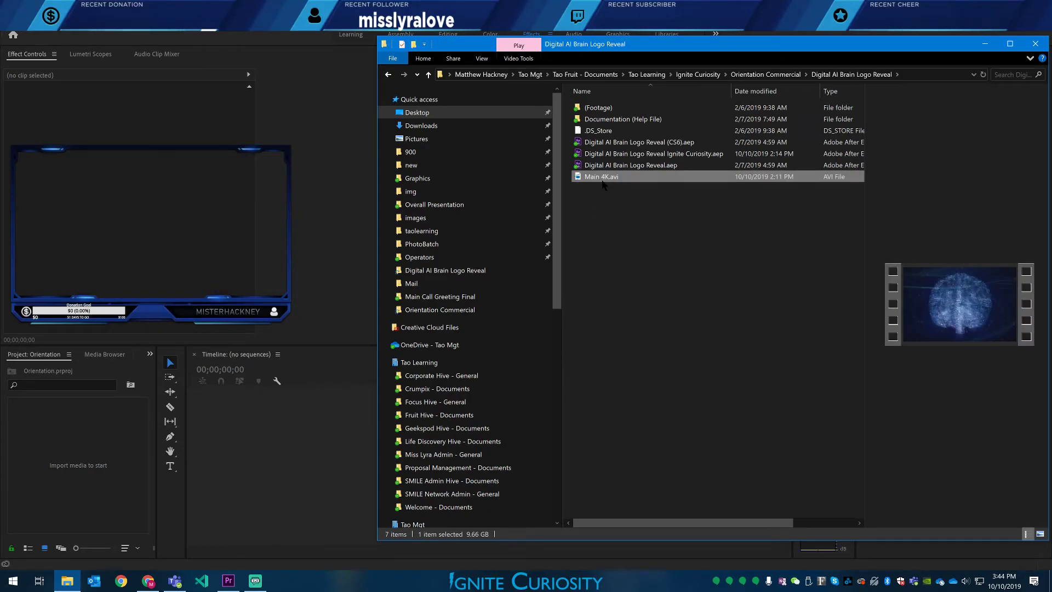
# - Rename the moved video file as Main Brain 4K.avi
pyautogui.click(601, 178)
pyautogui.click(603, 176)
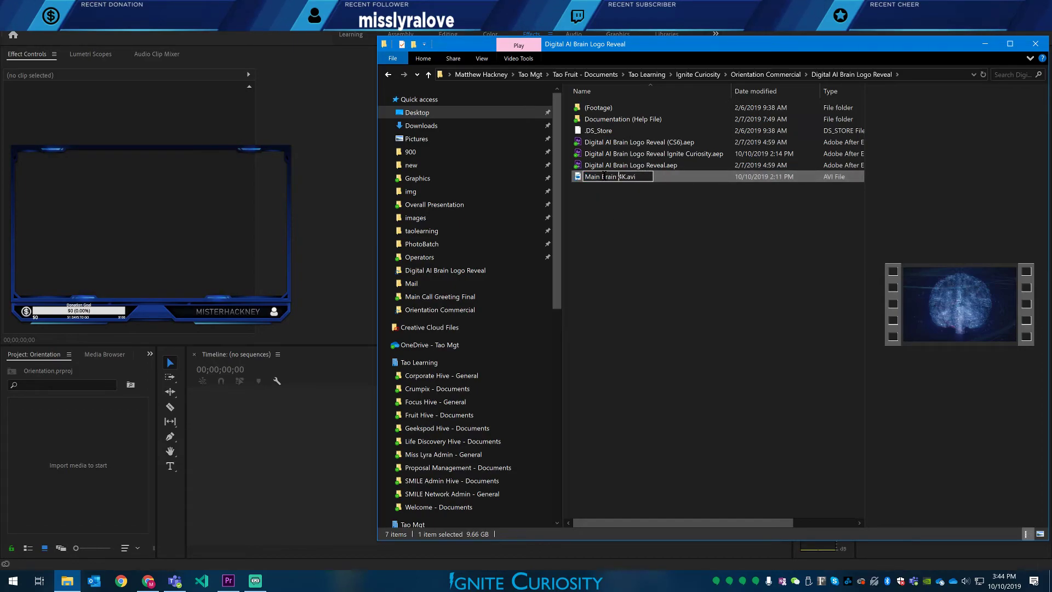
pyautogui.press('Return')
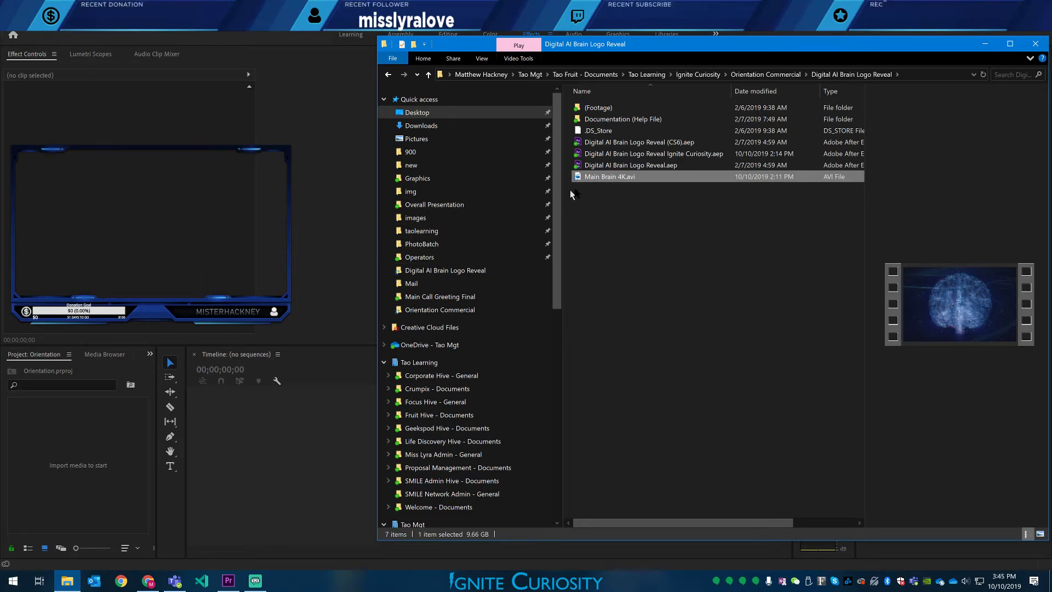
# - Import Main Brain 4K.avi and the business-coworking MOV clip from the Orientation Commercial folders into the Orientation project in Premiere Pro
pyautogui.moveTo(592, 180); pyautogui.dragTo(71, 419)
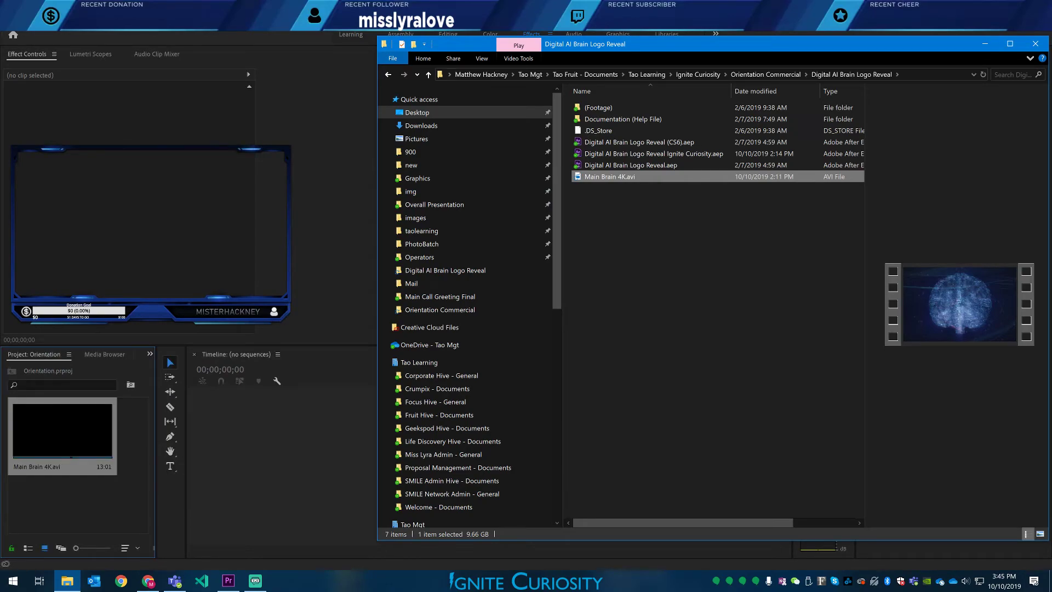
pyautogui.click(783, 76)
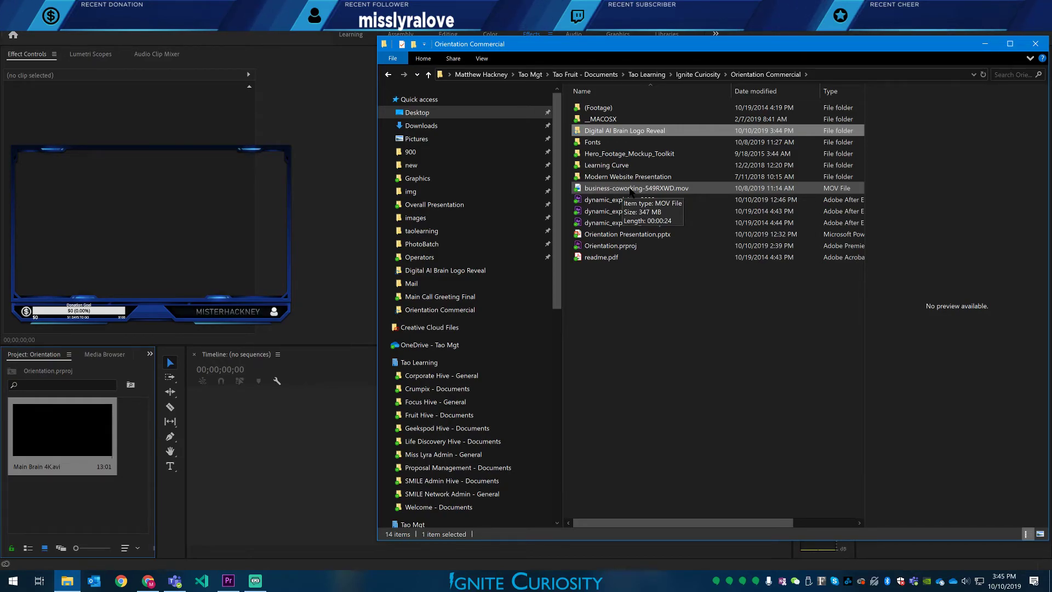
pyautogui.moveTo(632, 190); pyautogui.dragTo(93, 505)
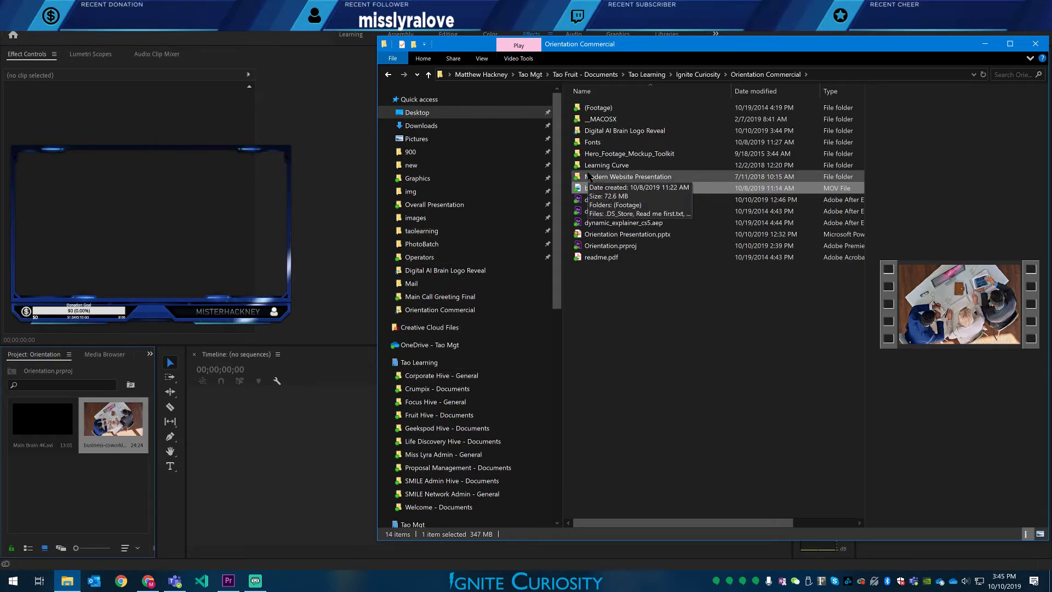
# - Switch to the browser, look over the Ignite Curiosity home page, and return to the Start Orientation page
pyautogui.hotkey('alt', 'Tab')
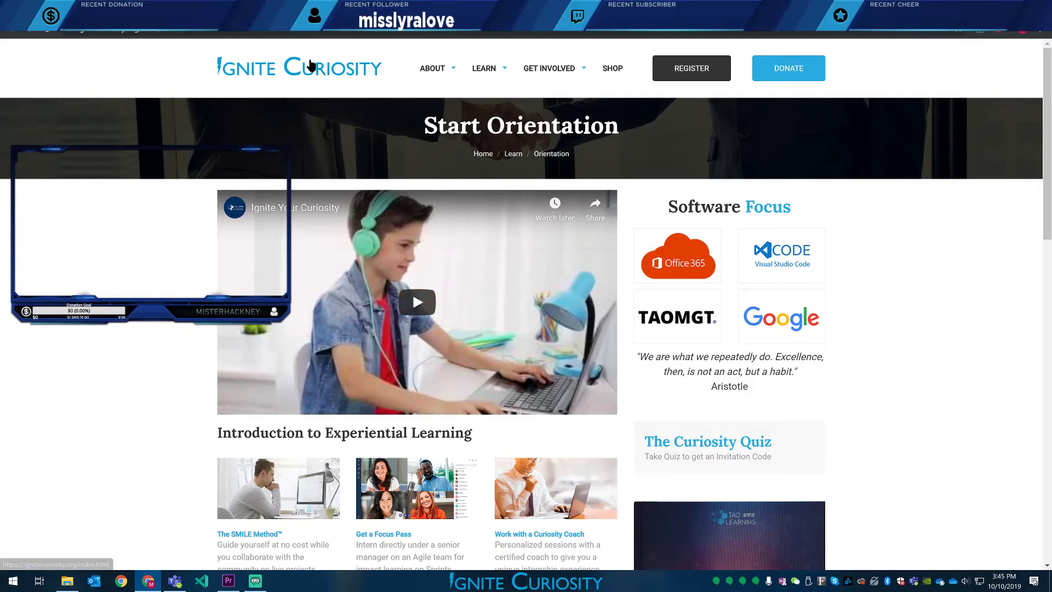
pyautogui.click(309, 66)
pyautogui.scroll(-10, 310, 377)
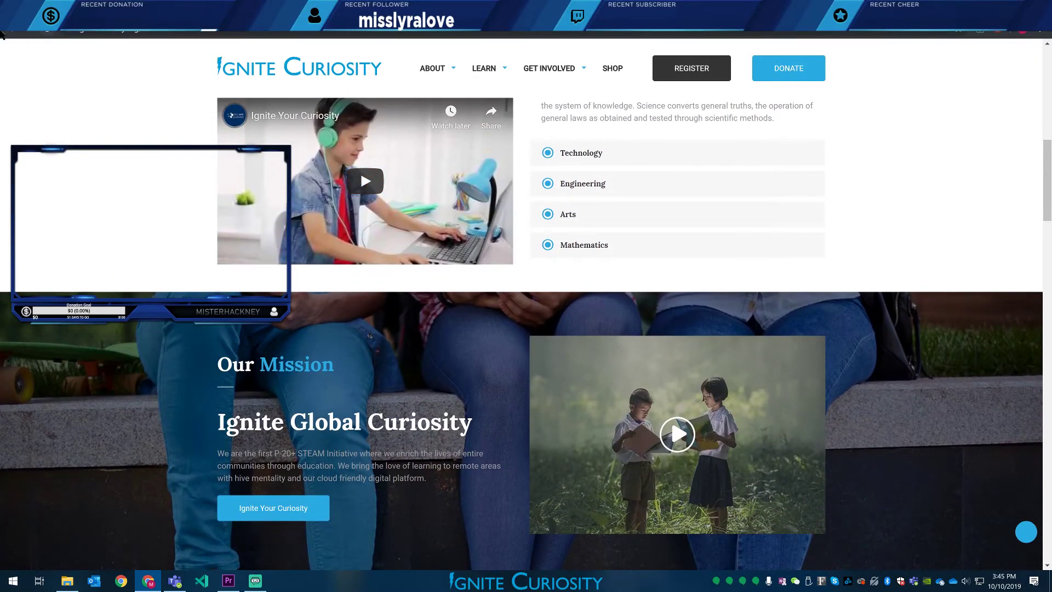
pyautogui.click(5, 34)
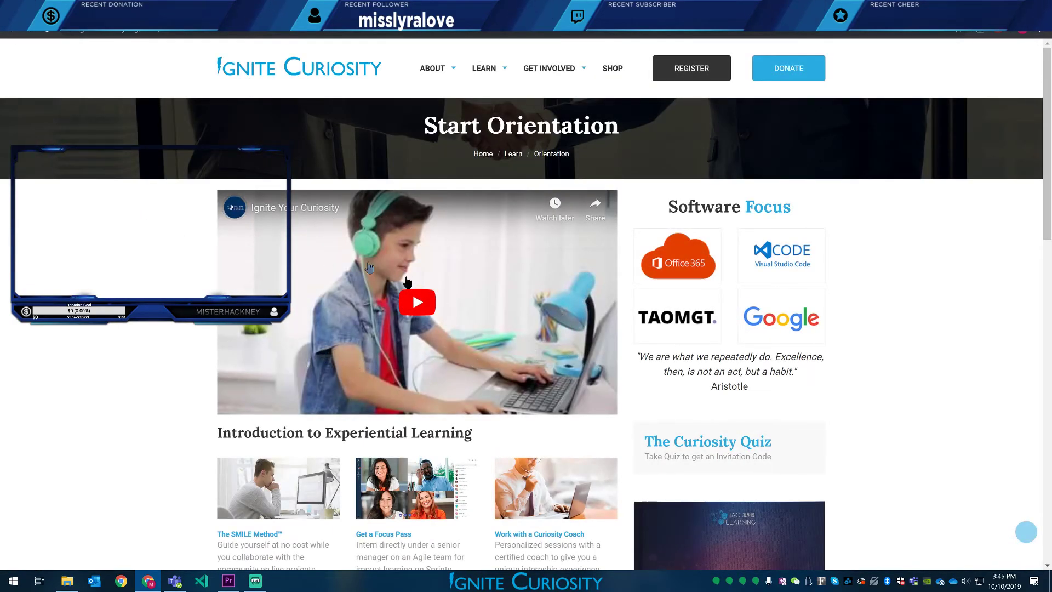
# - Open Website Presentation.aep from the Modern Website Presentation folder in After Effects, accepting the project conversion and dismissing the script error
pyautogui.hotkey('alt', 'Tab')
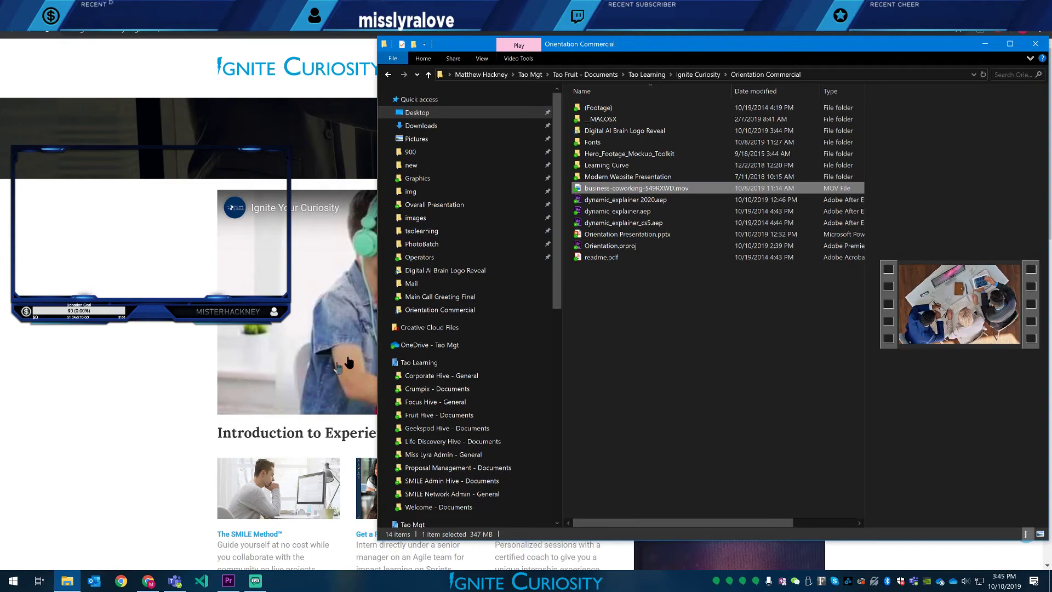
pyautogui.hotkey('alt', 'Tab')
pyautogui.press('Tab')
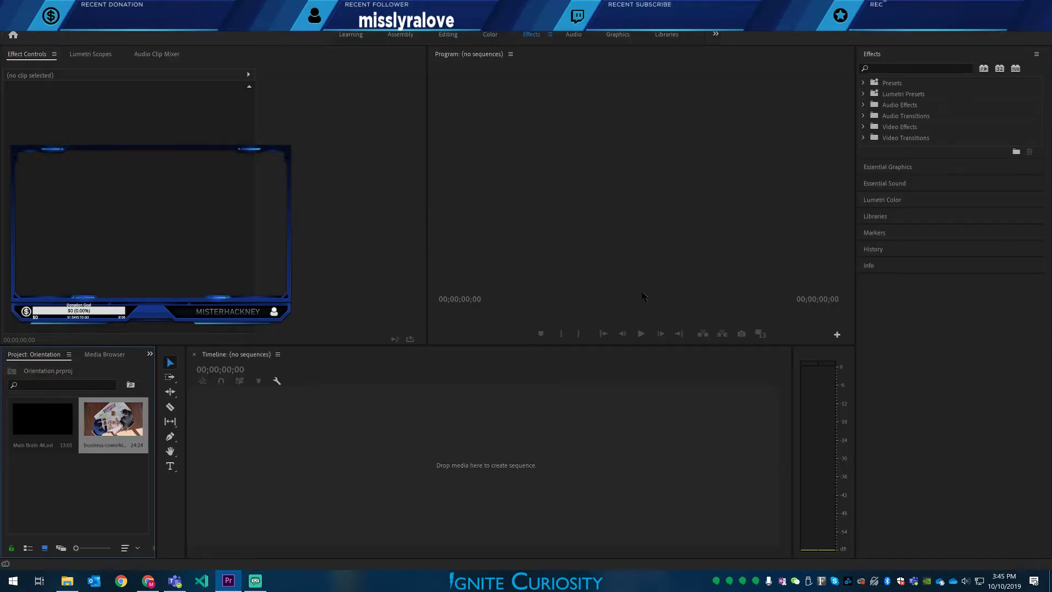
pyautogui.hotkey('alt', 'Tab')
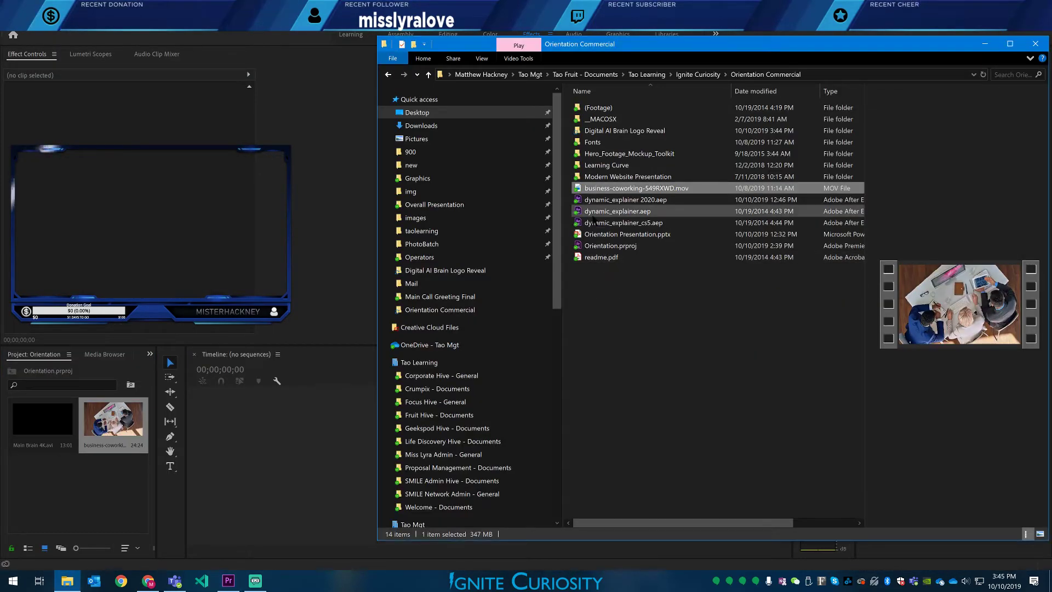
pyautogui.doubleClick(603, 178)
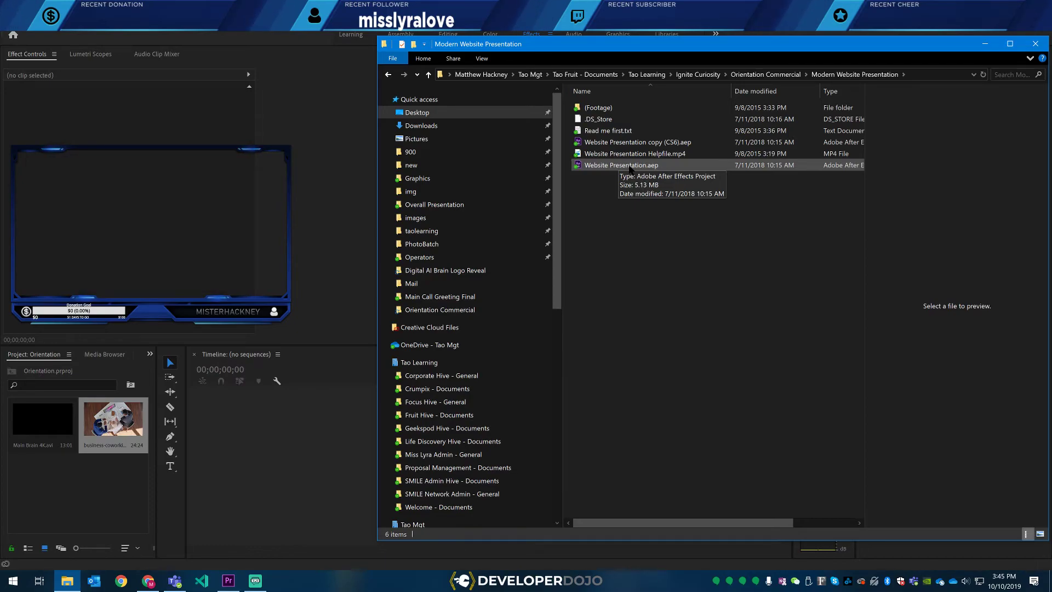
pyautogui.click(633, 166)
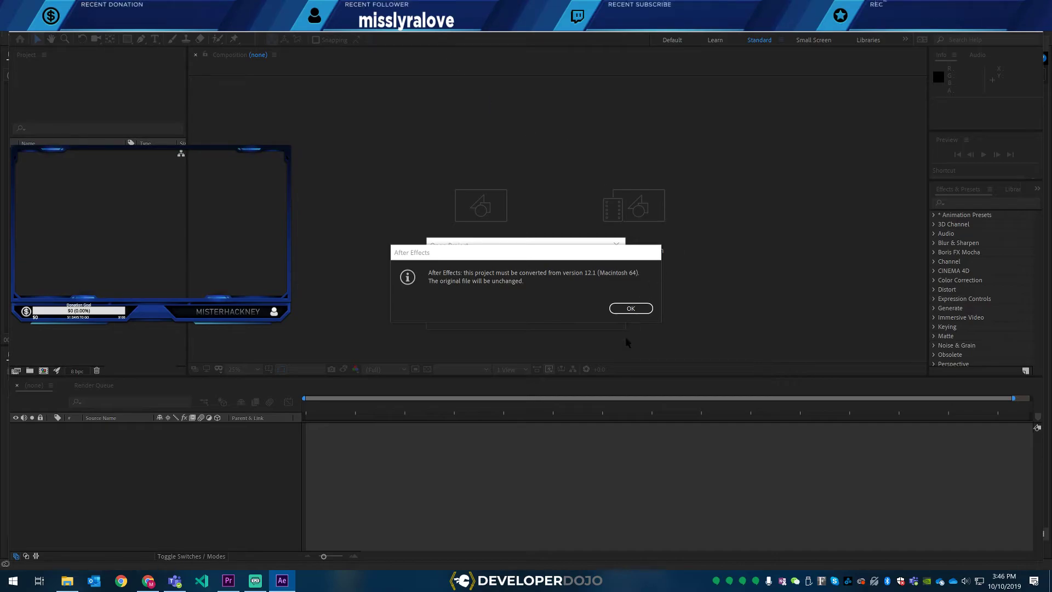
pyautogui.click(619, 306)
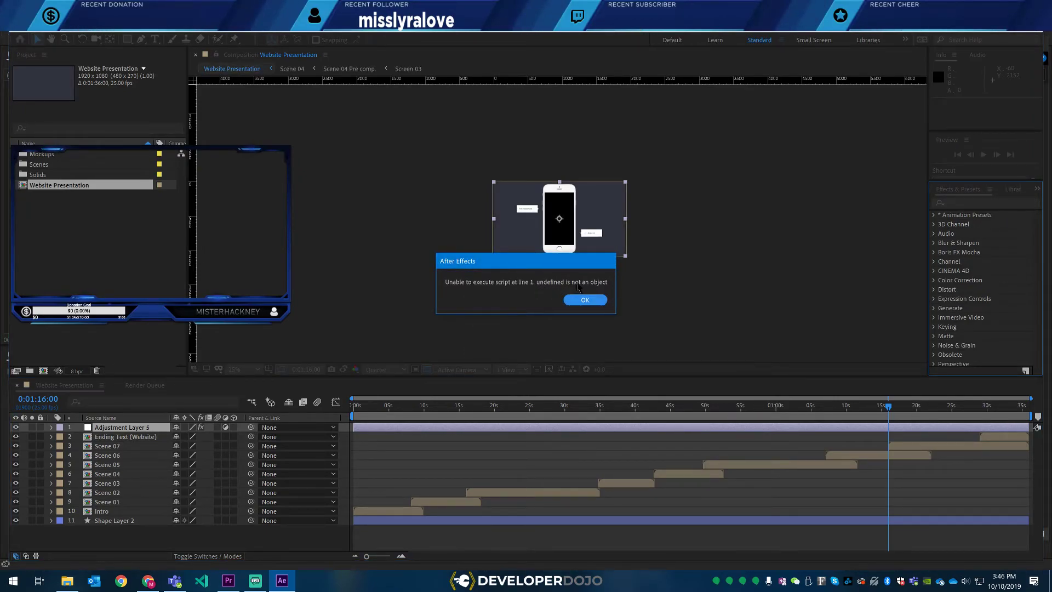
pyautogui.click(585, 301)
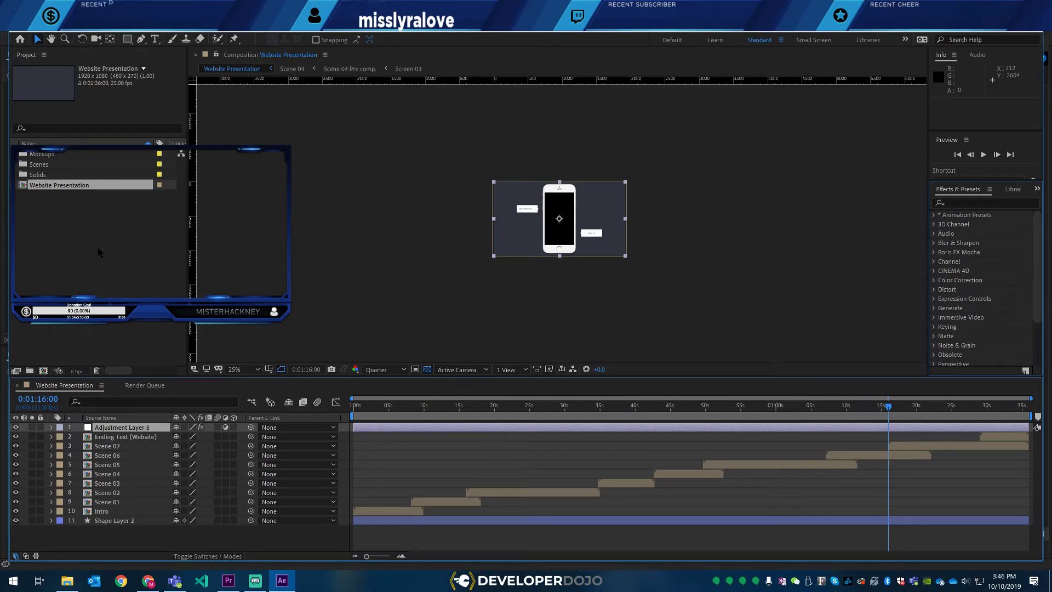
# - Switch to the browser, examine the Start Orientation page from start to end, and open the Ignite Curiosity home page
pyautogui.hotkey('alt', 'Tab')
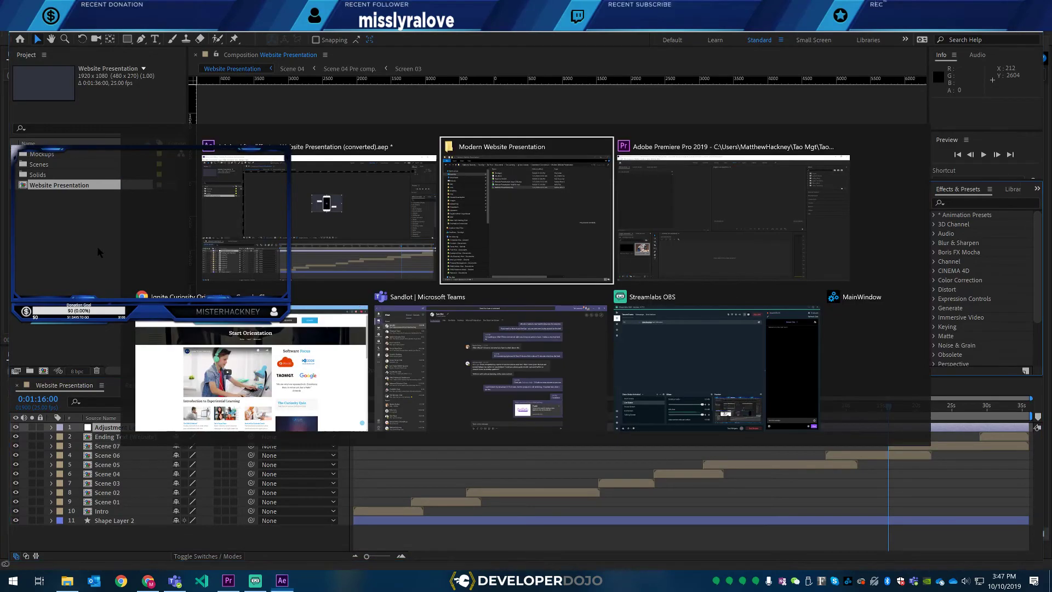
pyautogui.press('Tab')
pyautogui.press('Tab')
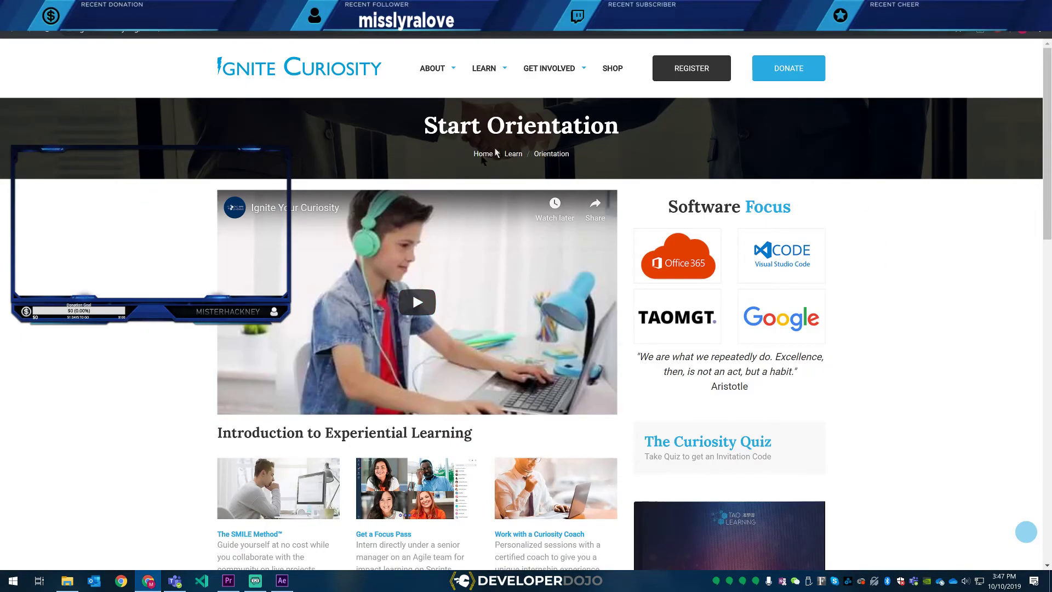
pyautogui.scroll(-1, 165, 291)
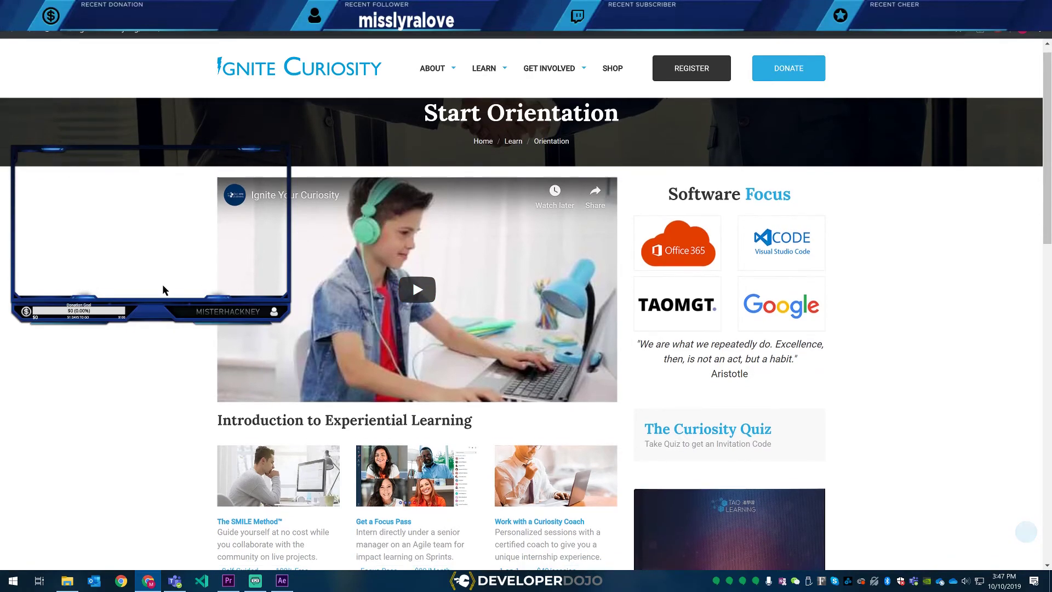
pyautogui.scroll(-10, 162, 286)
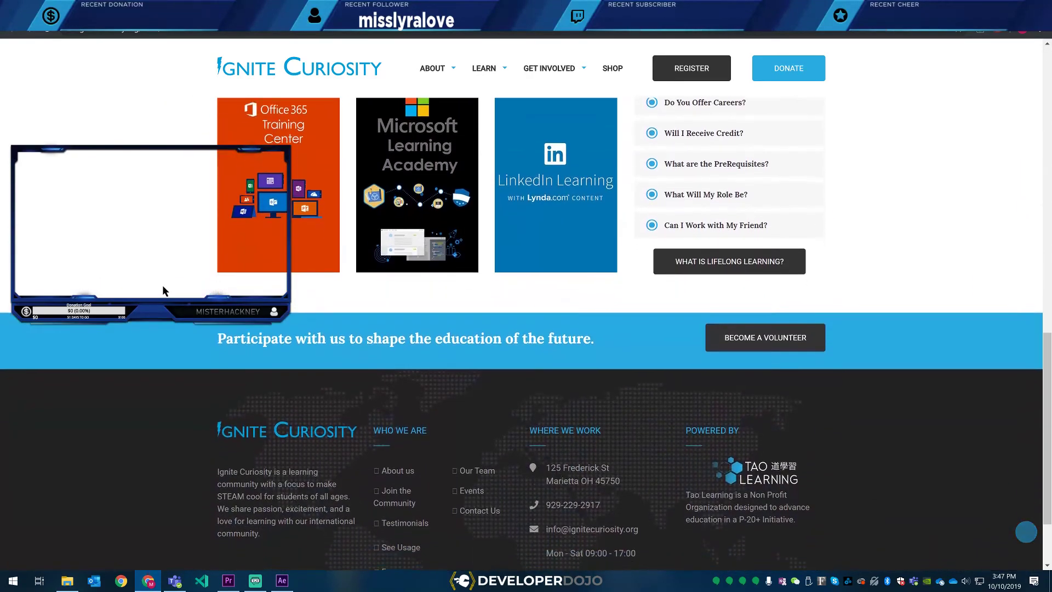
pyautogui.scroll(15, 175, 280)
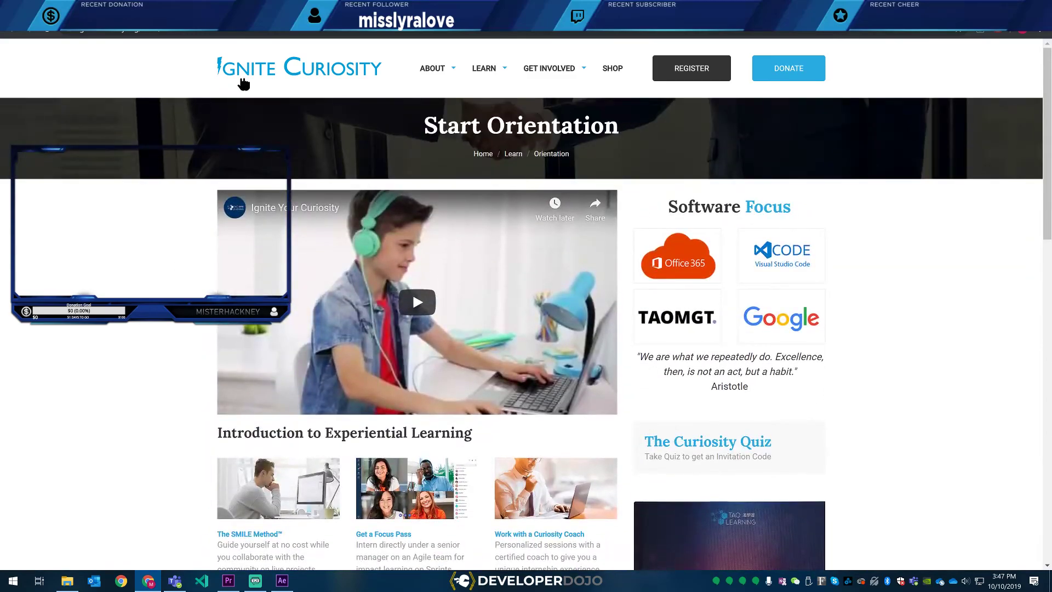
pyautogui.click(241, 90)
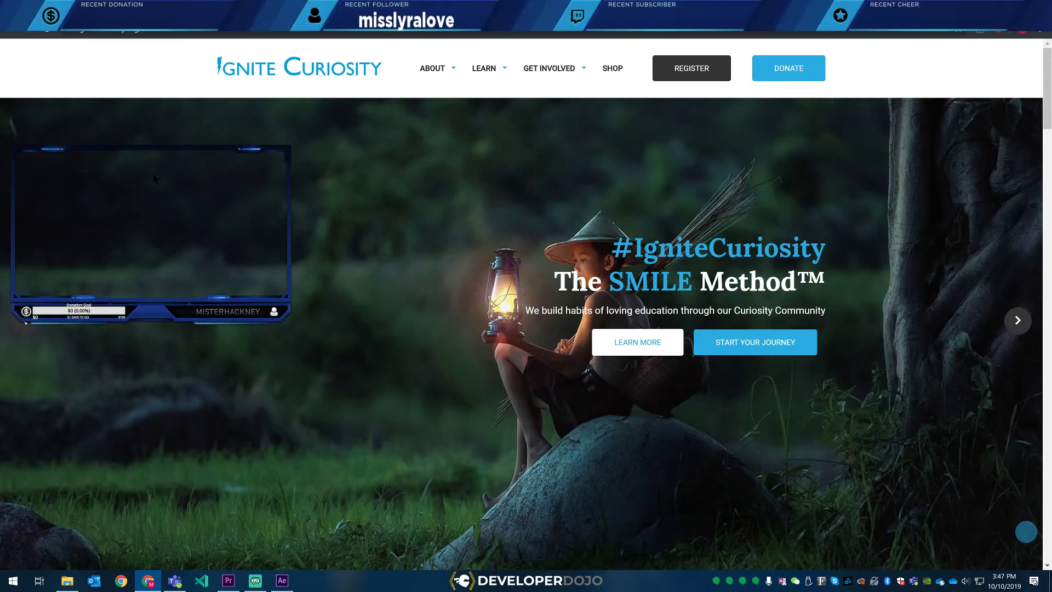
# - Search Google Images for "picasso great artists steal" in a new browser tab, view the Quotefancy quote image, and return to the Ignite Curiosity site
pyautogui.click(146, 12)
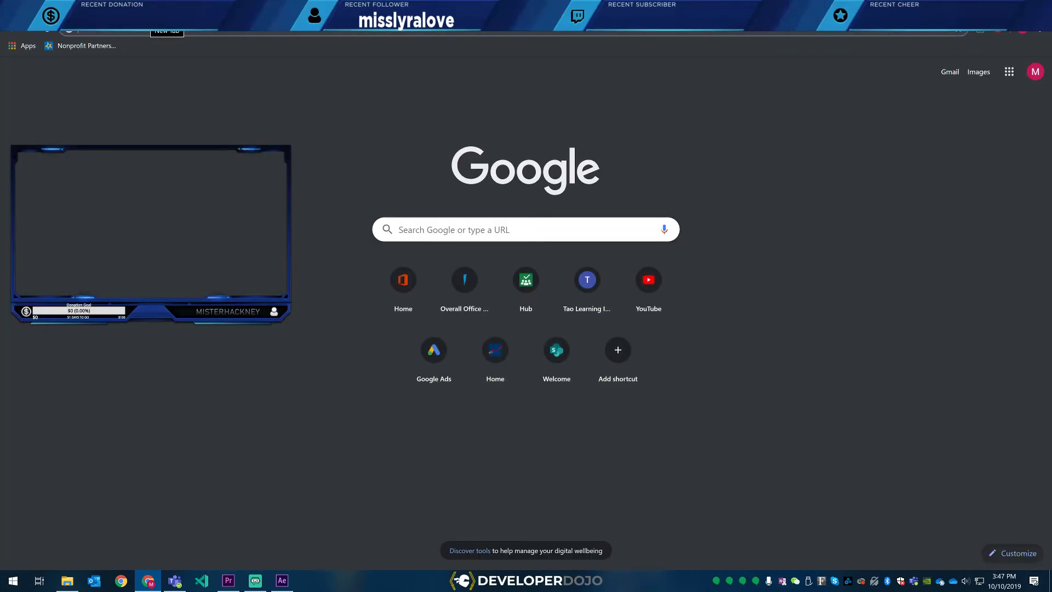
pyautogui.write('picasso')
pyautogui.write(' guernica art')
pyautogui.press('Return')
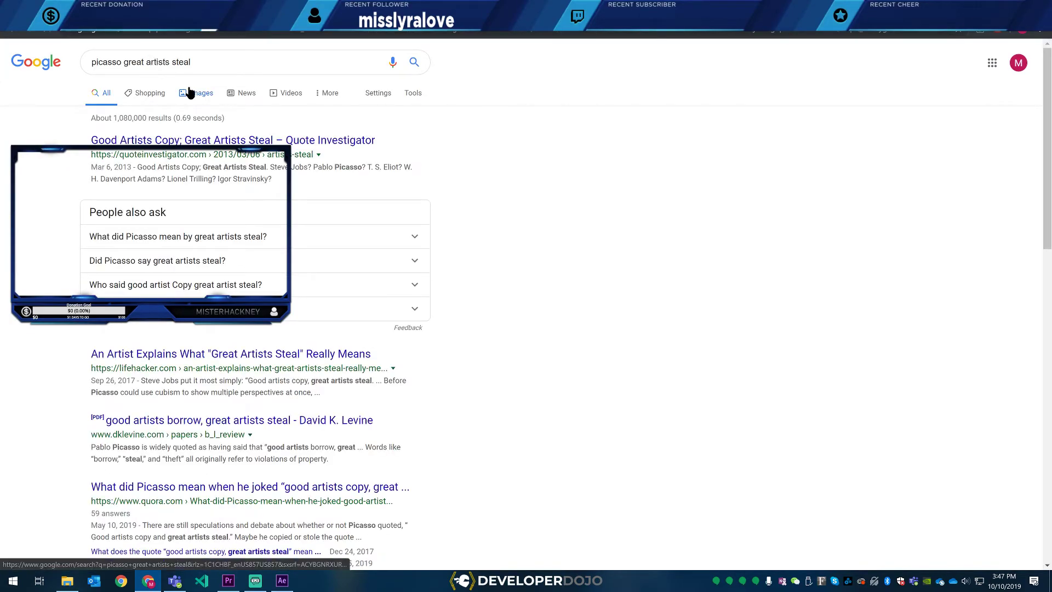
pyautogui.click(190, 92)
pyautogui.click(356, 187)
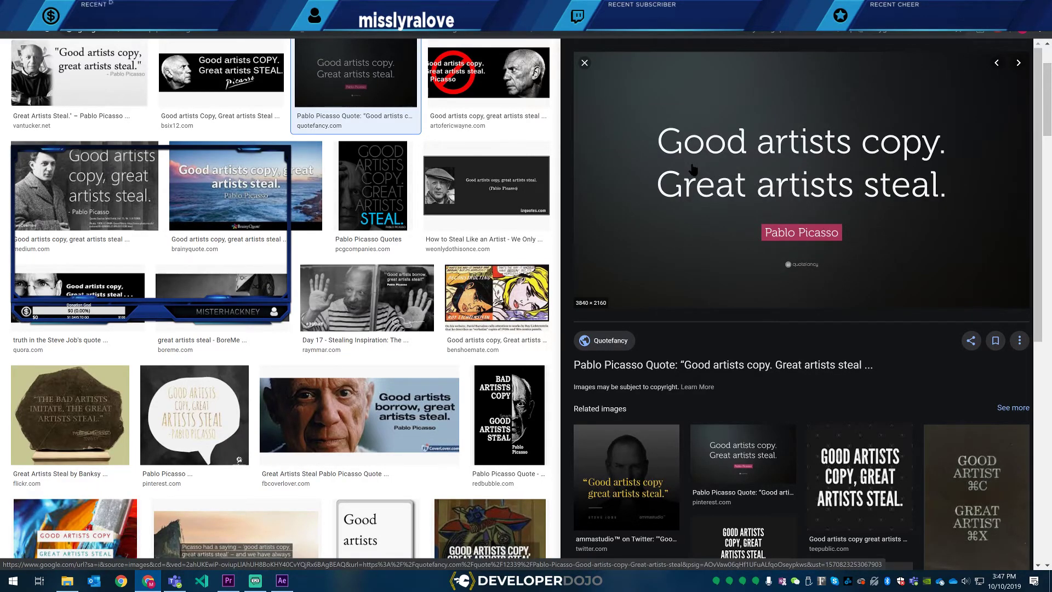
pyautogui.click(307, 7)
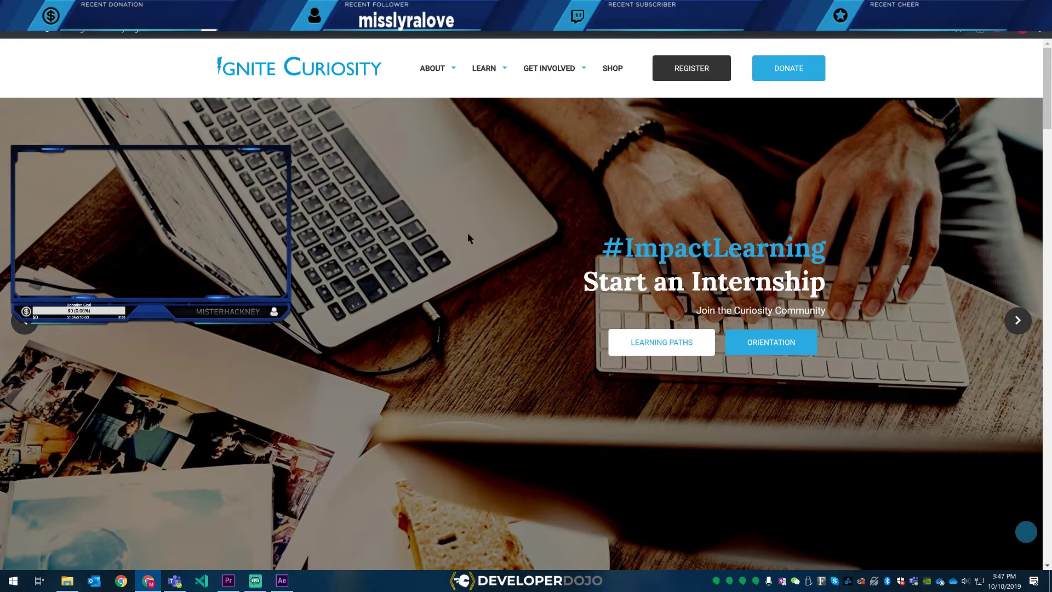
# - Play part of the Ignite Your Curiosity video on the home page, pause it, and dismiss the suggested videos
pyautogui.scroll(-8, 467, 237)
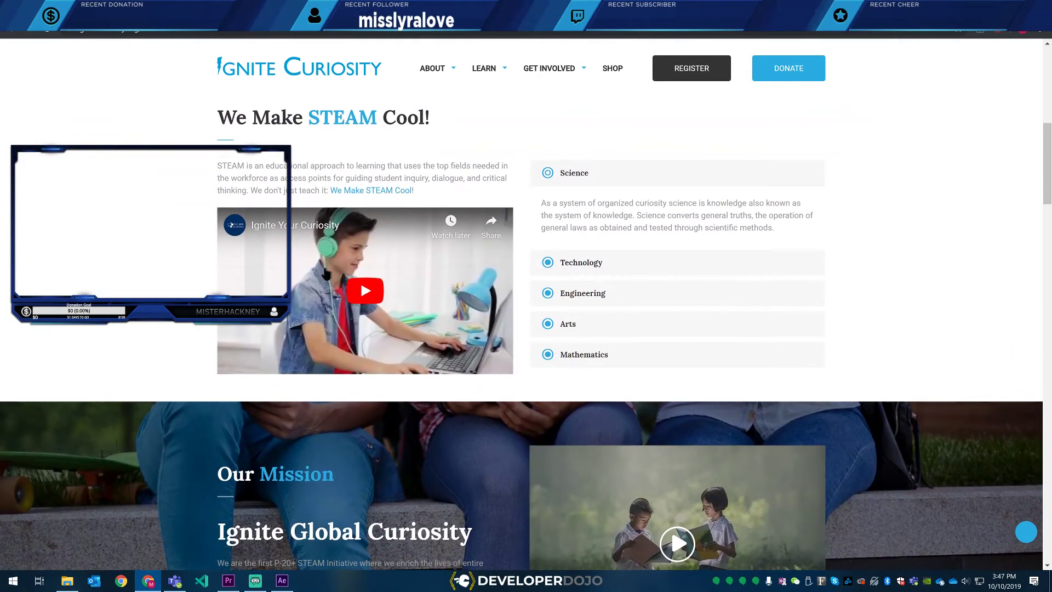
pyautogui.click(366, 292)
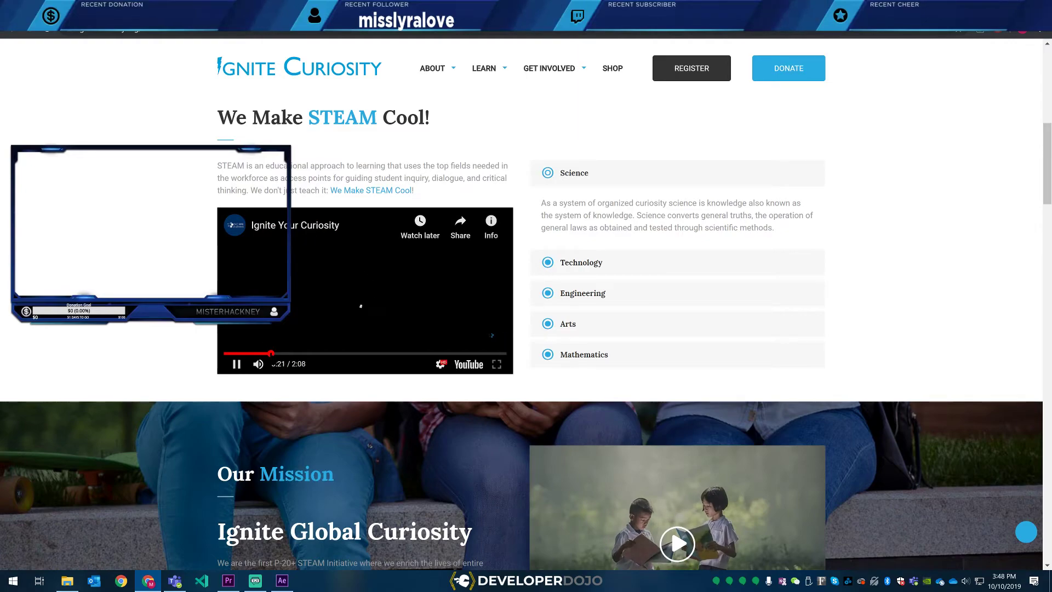
pyautogui.click(237, 365)
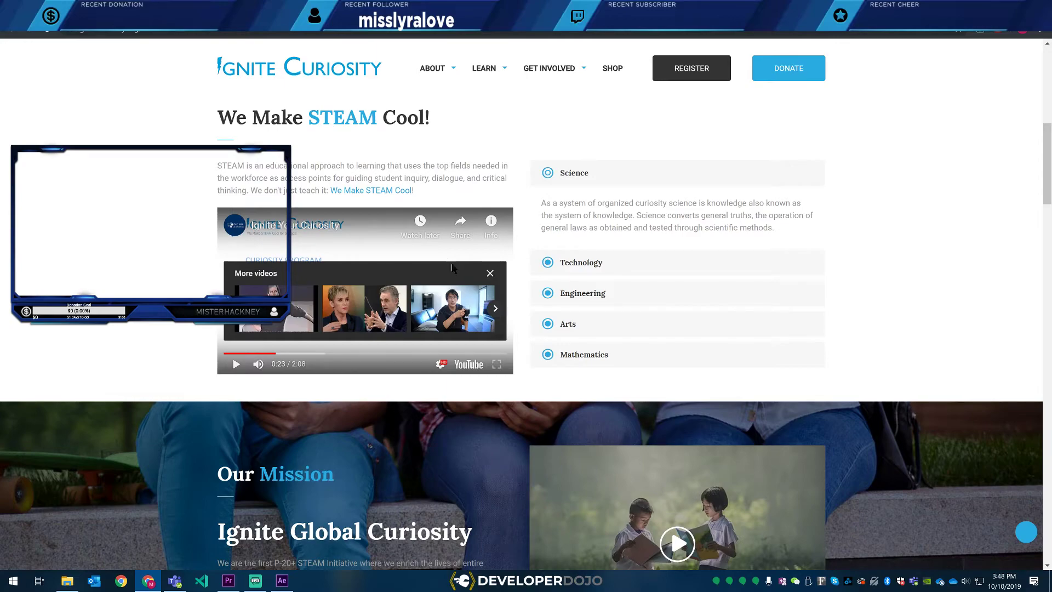
pyautogui.click(490, 277)
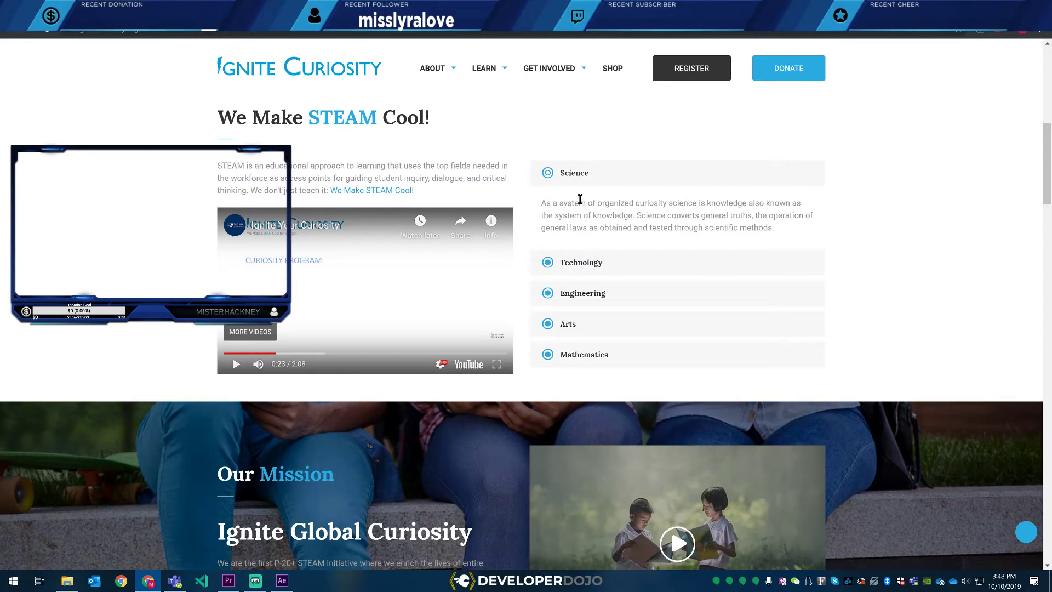
# - Examine the home page sections from Our Mission through the SMILE Method, Curiosity Coach and fundraisers, and return to the page's start
pyautogui.scroll(-5, 548, 247)
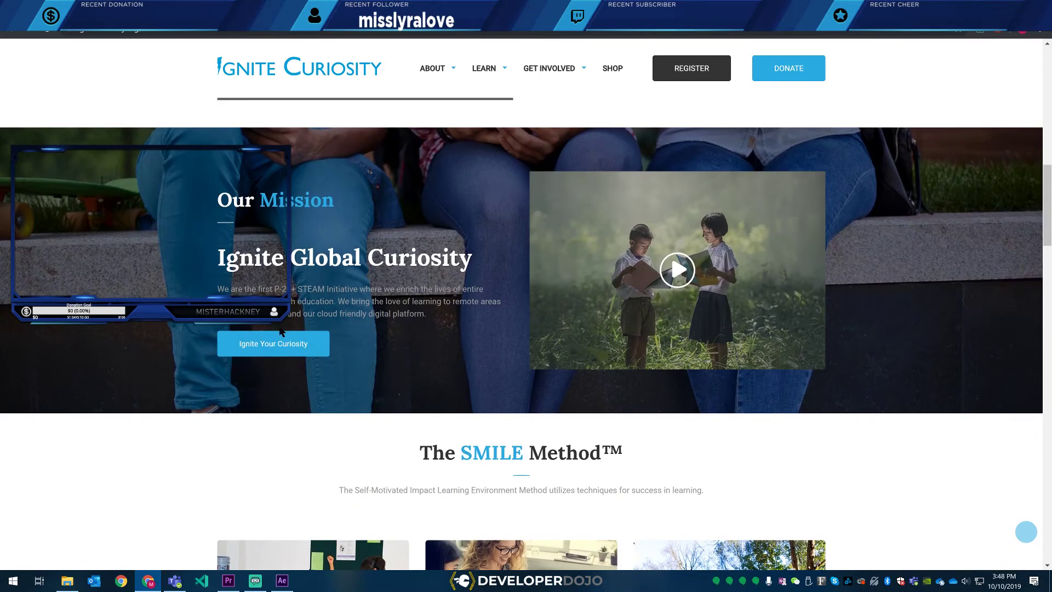
pyautogui.scroll(-5, 283, 333)
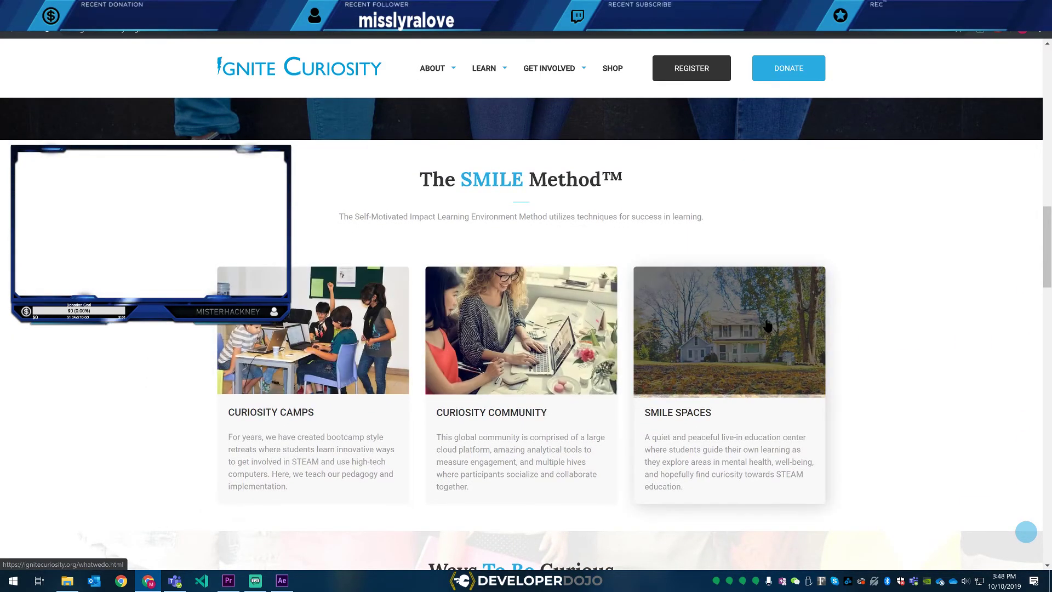
pyautogui.scroll(-5, 674, 327)
pyautogui.scroll(-9, 651, 326)
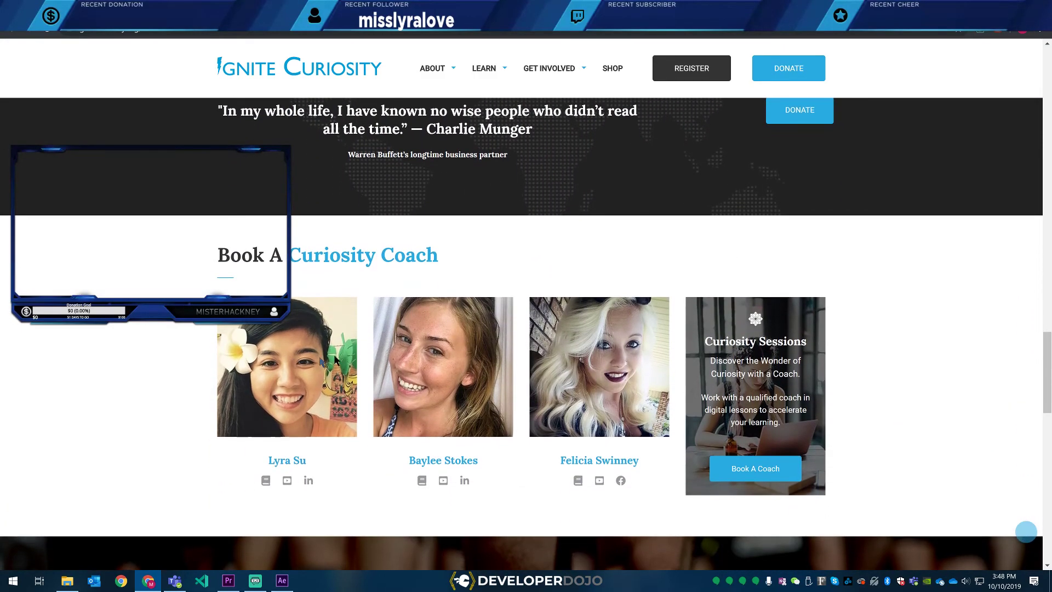
pyautogui.scroll(-7, 838, 279)
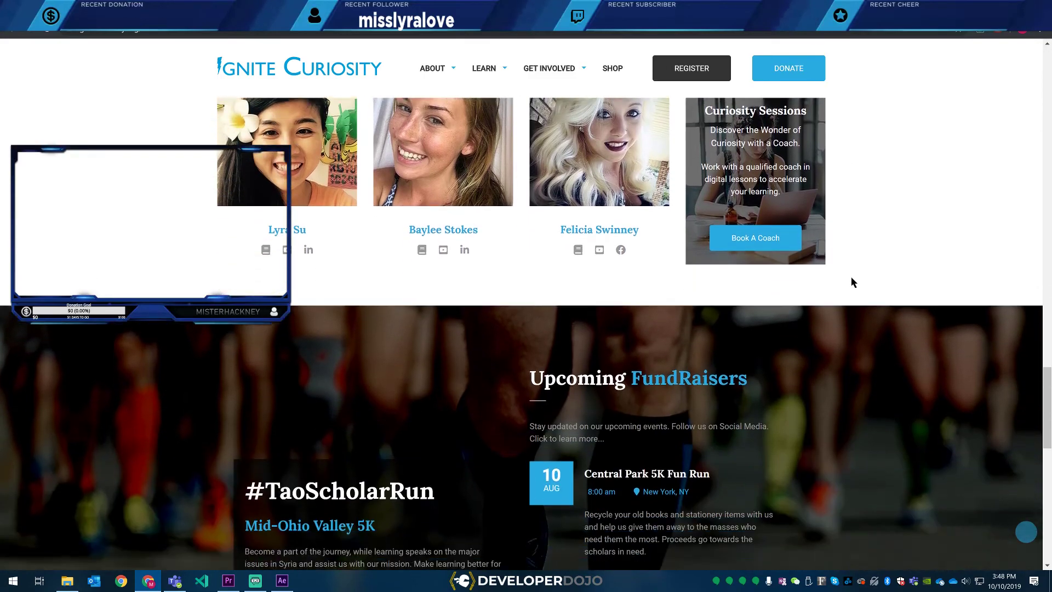
pyautogui.scroll(20, 851, 277)
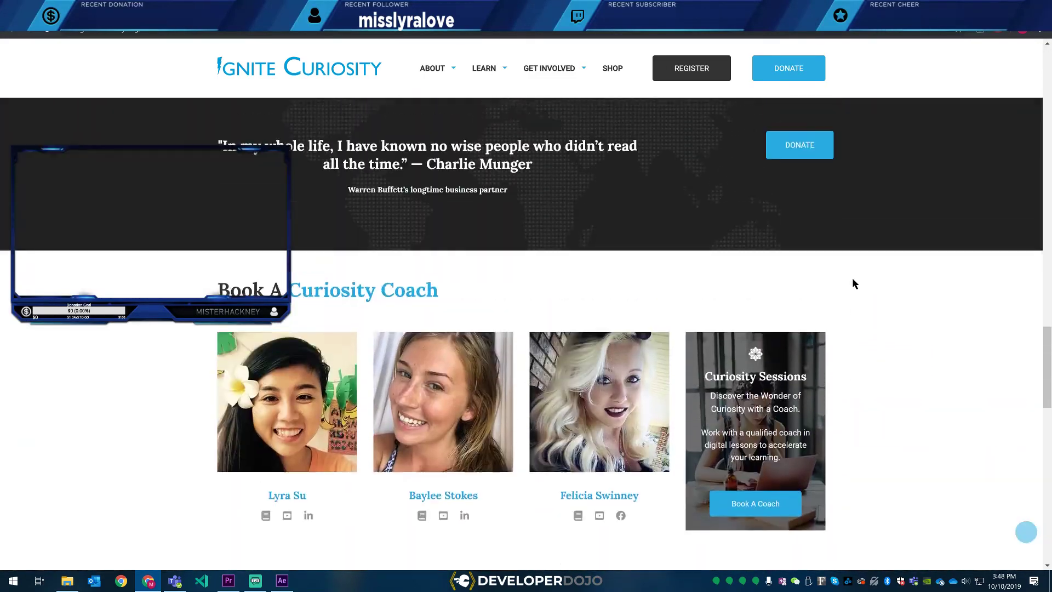
pyautogui.scroll(10, 844, 252)
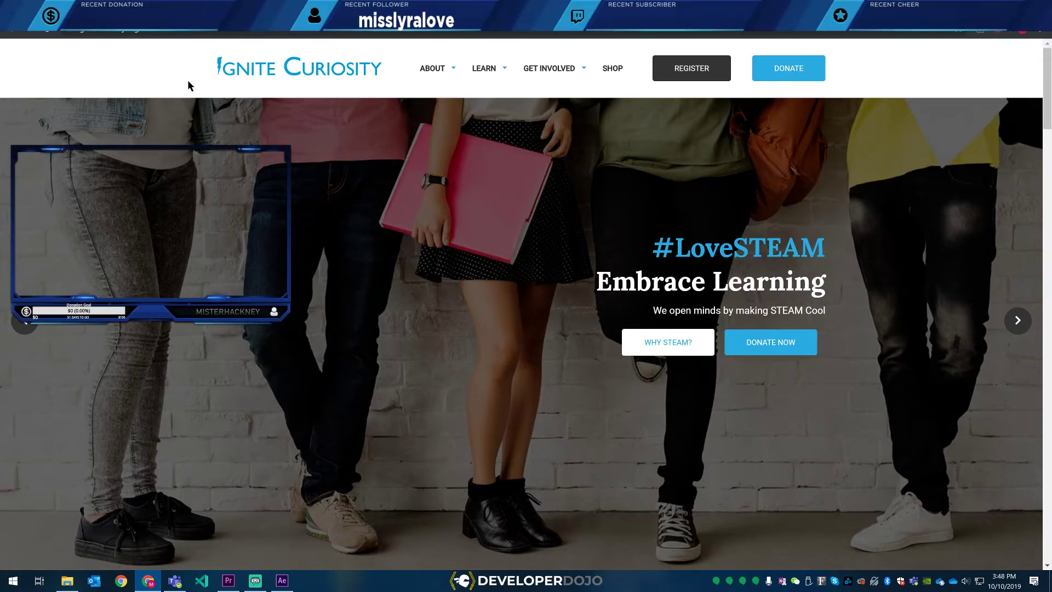
# - Switch to After Effects, preview the first half of the Website Presentation composition, and fit the composition to the viewer
pyautogui.hotkey('alt', 'Tab')
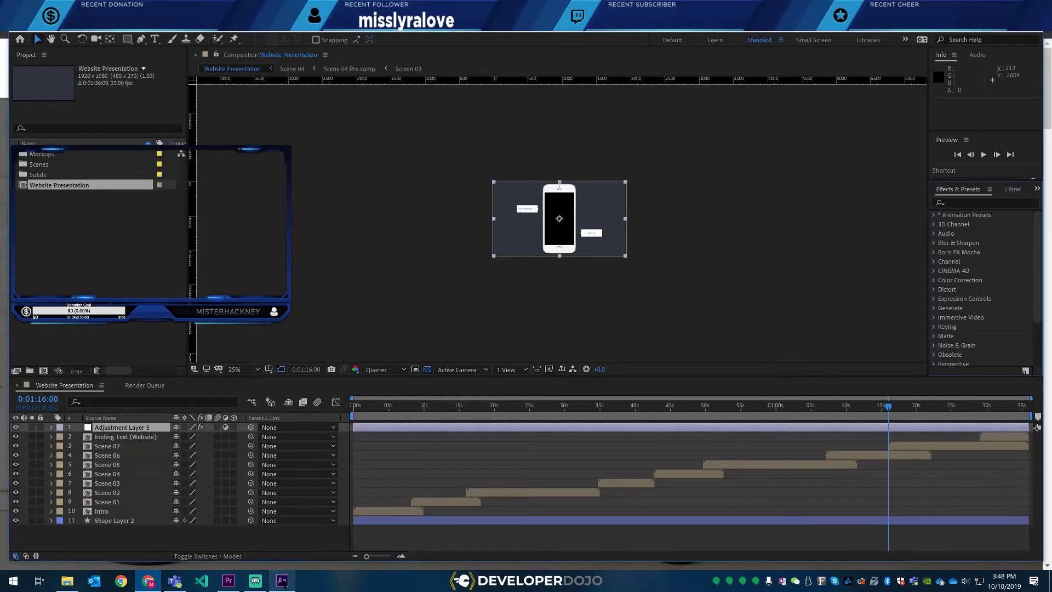
pyautogui.click(373, 407)
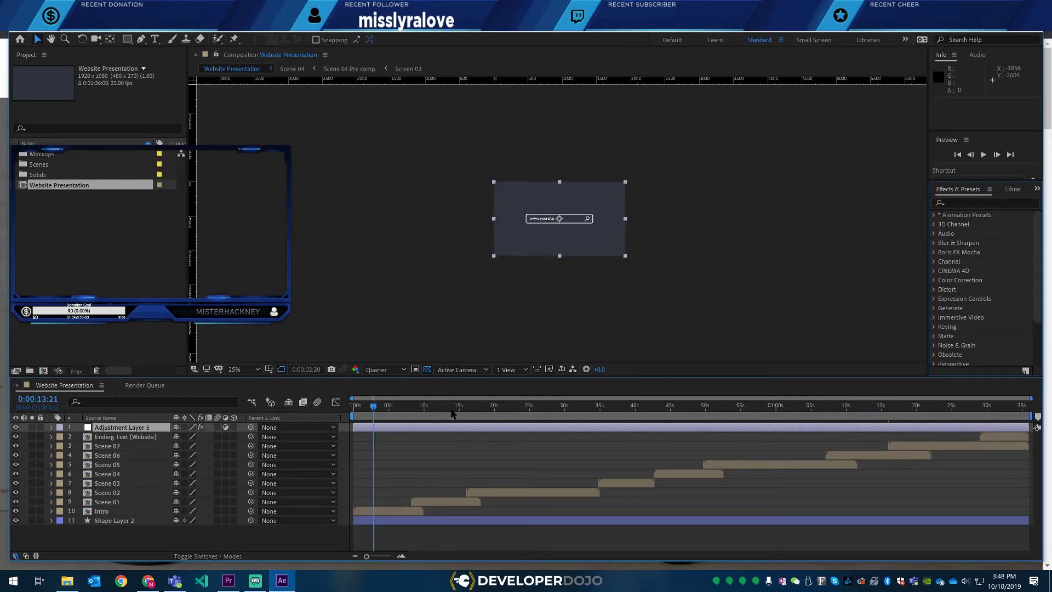
pyautogui.click(483, 407)
pyautogui.moveTo(498, 413); pyautogui.dragTo(728, 421)
pyautogui.click(241, 369)
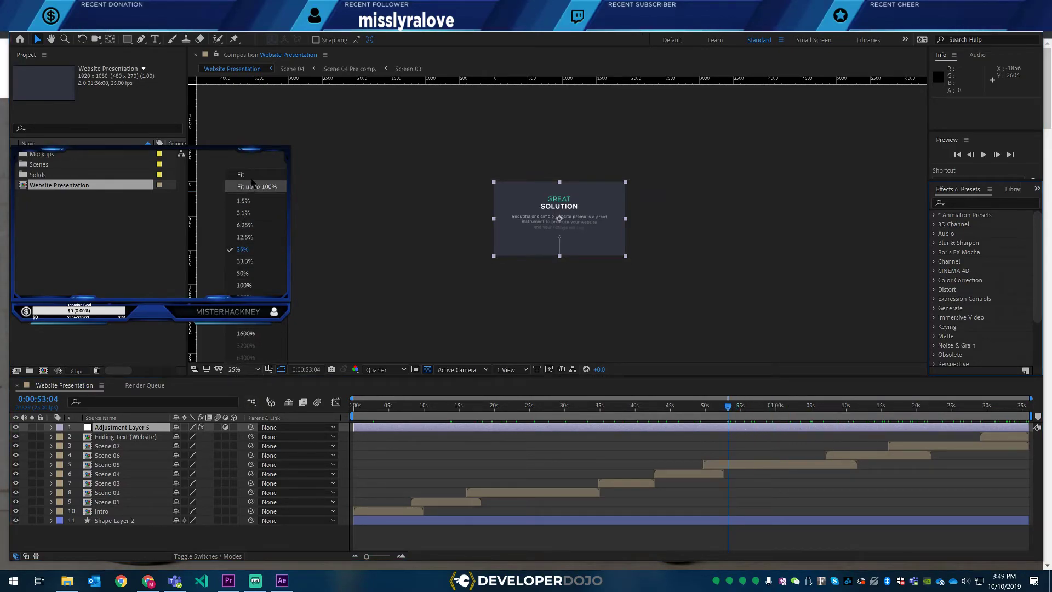
pyautogui.click(253, 176)
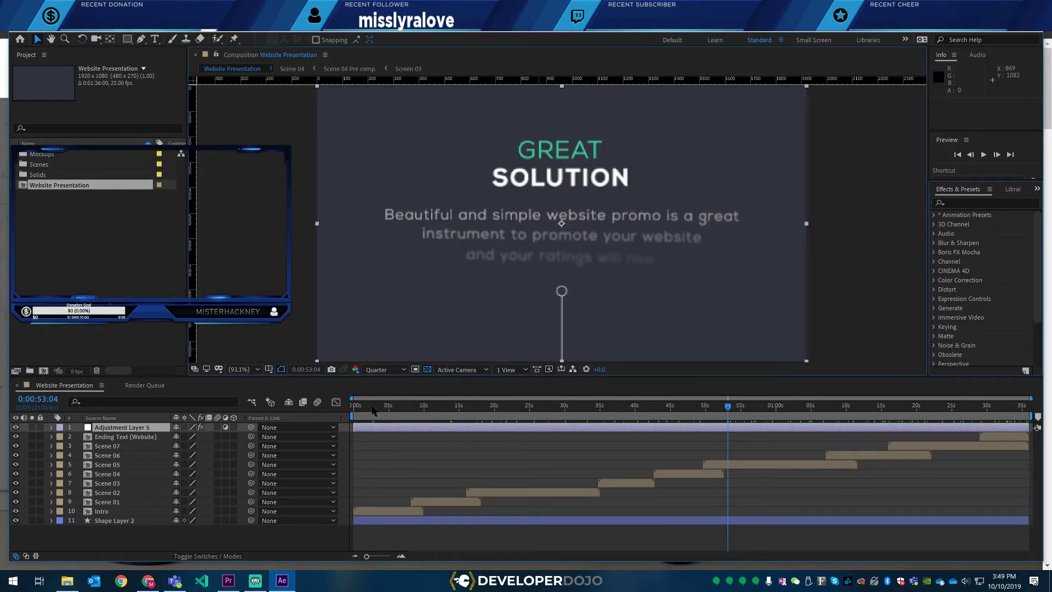
# - Preview the Website Presentation's scenes from the intro to Scene 06, and expand the Scenes and Solids folders in the project
pyautogui.moveTo(370, 411); pyautogui.dragTo(468, 412)
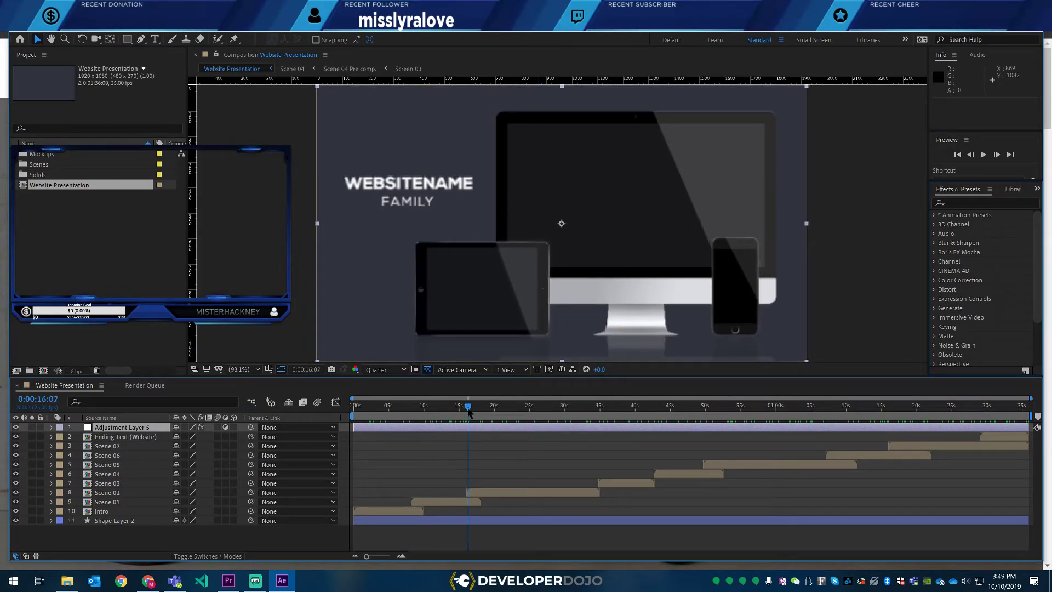
pyautogui.moveTo(485, 414); pyautogui.dragTo(933, 410)
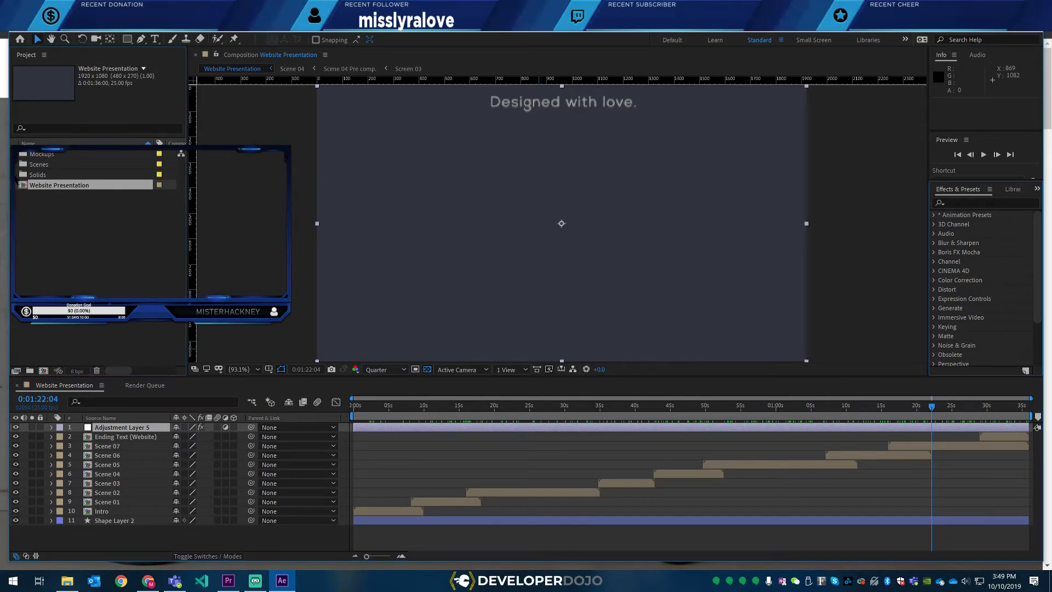
pyautogui.click(17, 174)
pyautogui.click(15, 164)
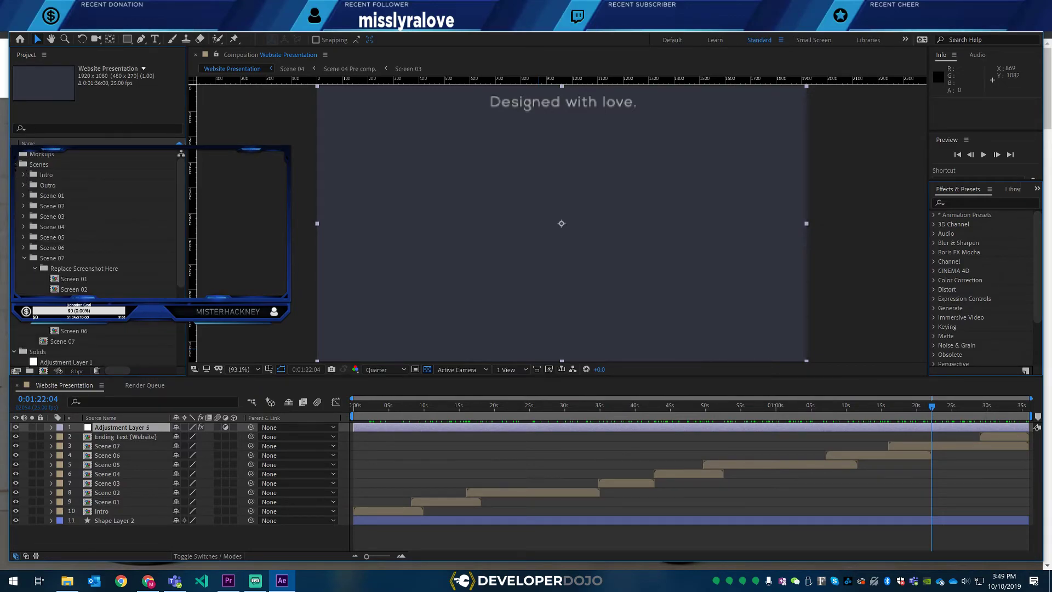
pyautogui.moveTo(386, 413); pyautogui.dragTo(639, 415)
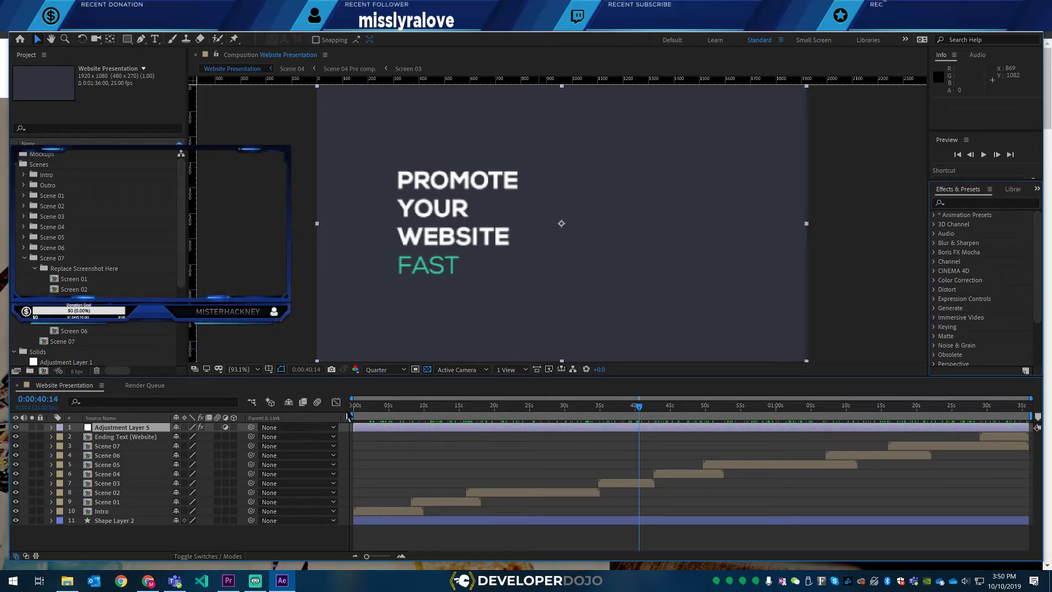
pyautogui.click(372, 412)
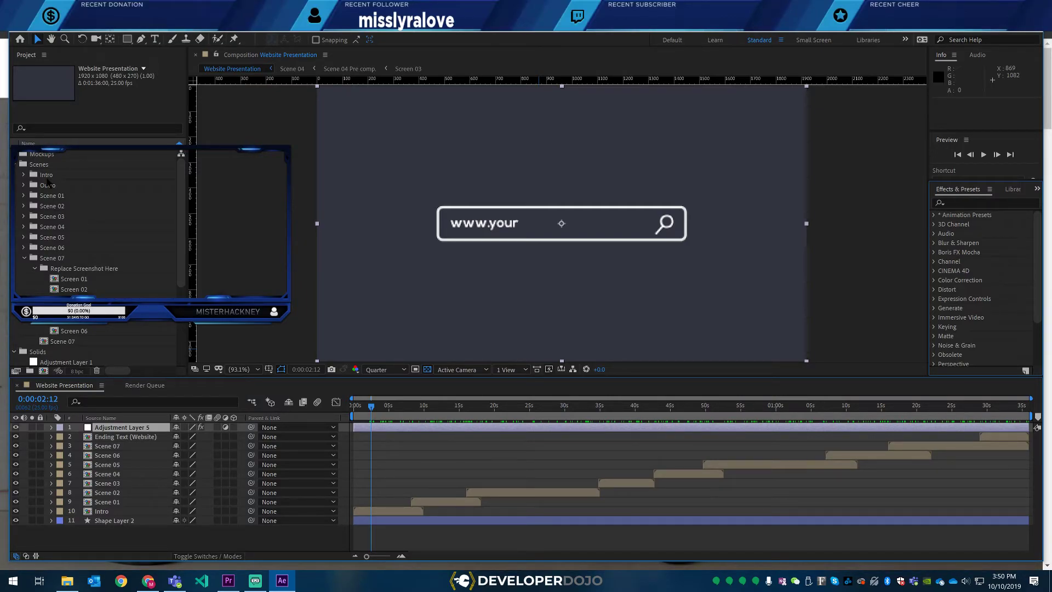
# - Expand the Intro, Outro and Scene 01 folders with their Replace Screenshot Here subfolders to examine the replaceable screen compositions
pyautogui.click(23, 175)
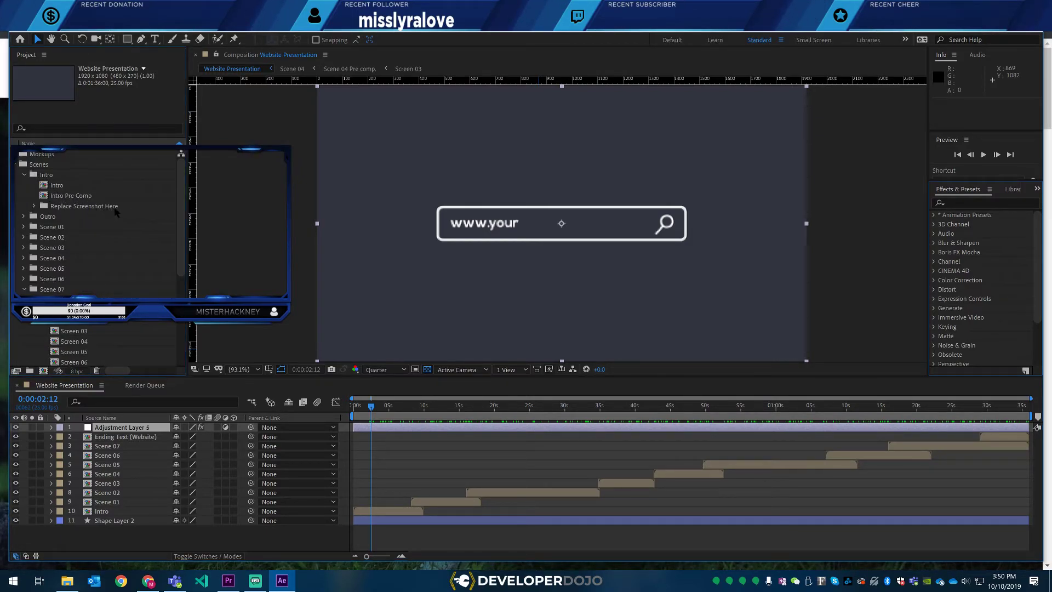
pyautogui.click(34, 206)
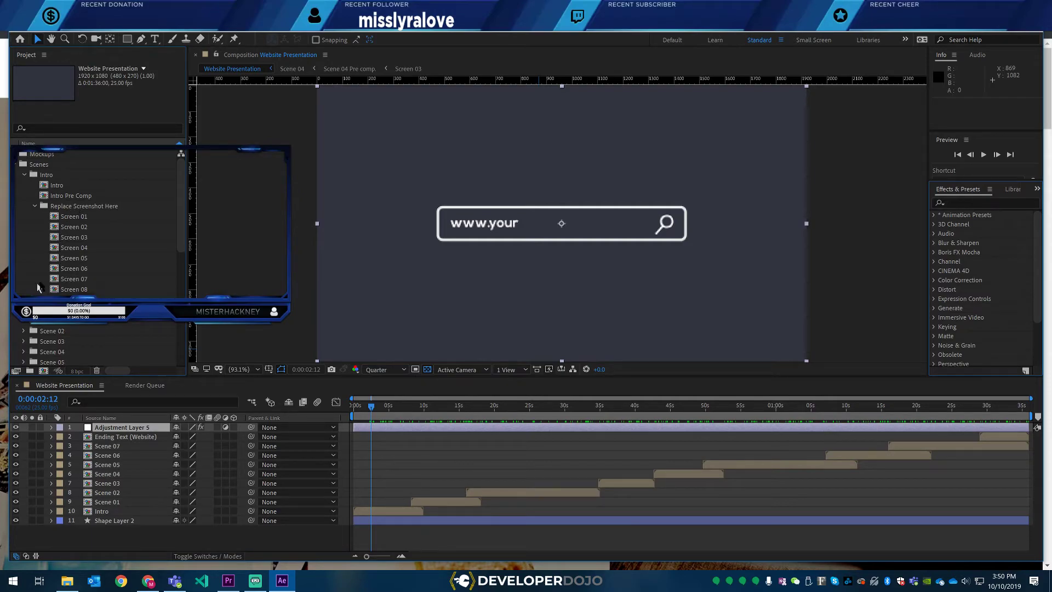
pyautogui.scroll(-3, 38, 288)
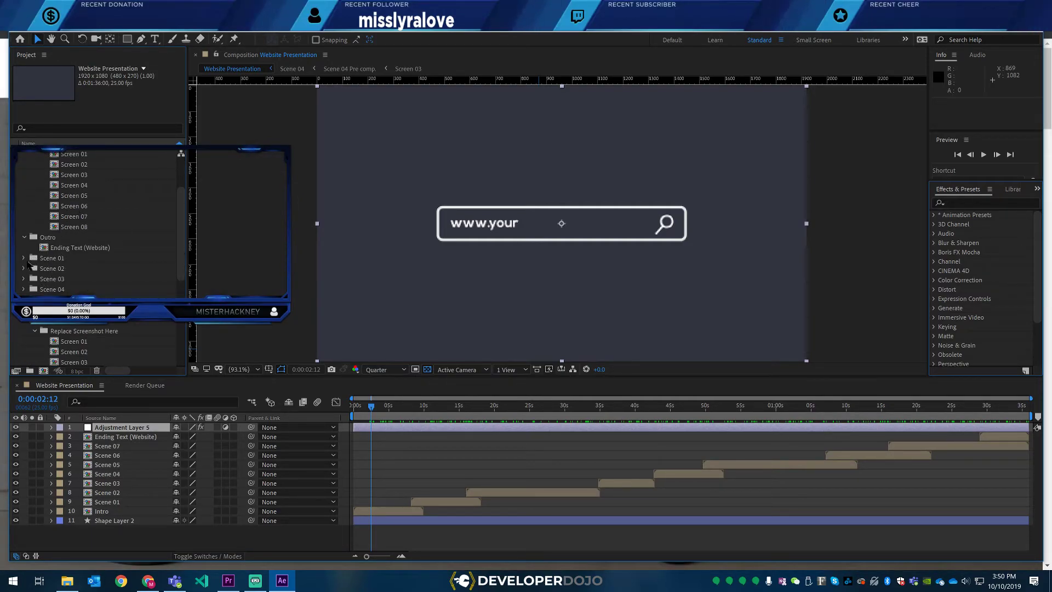
pyautogui.click(24, 258)
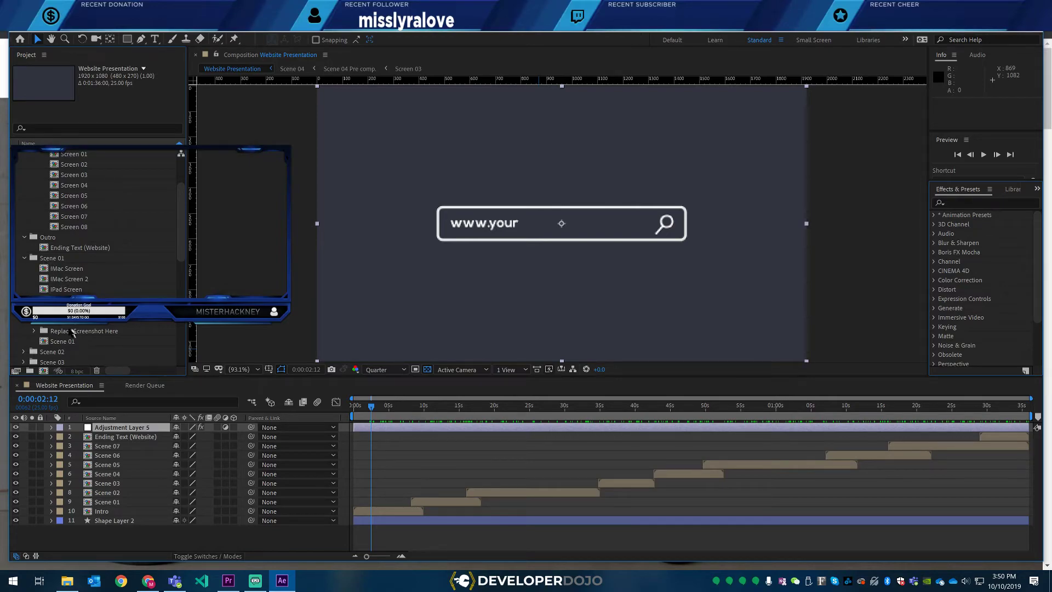
pyautogui.click(34, 331)
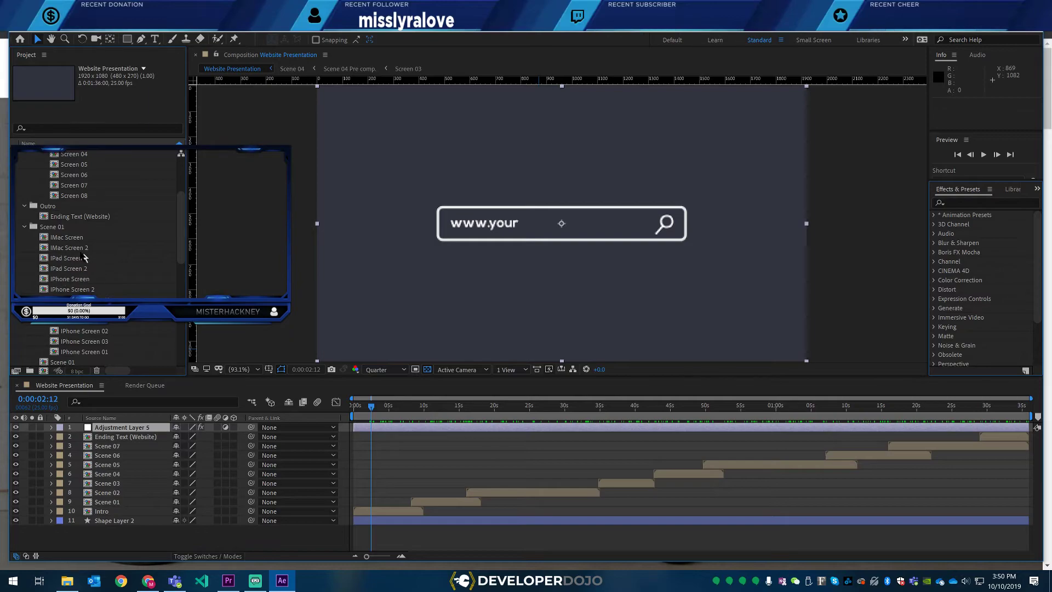
pyautogui.scroll(-1, 73, 251)
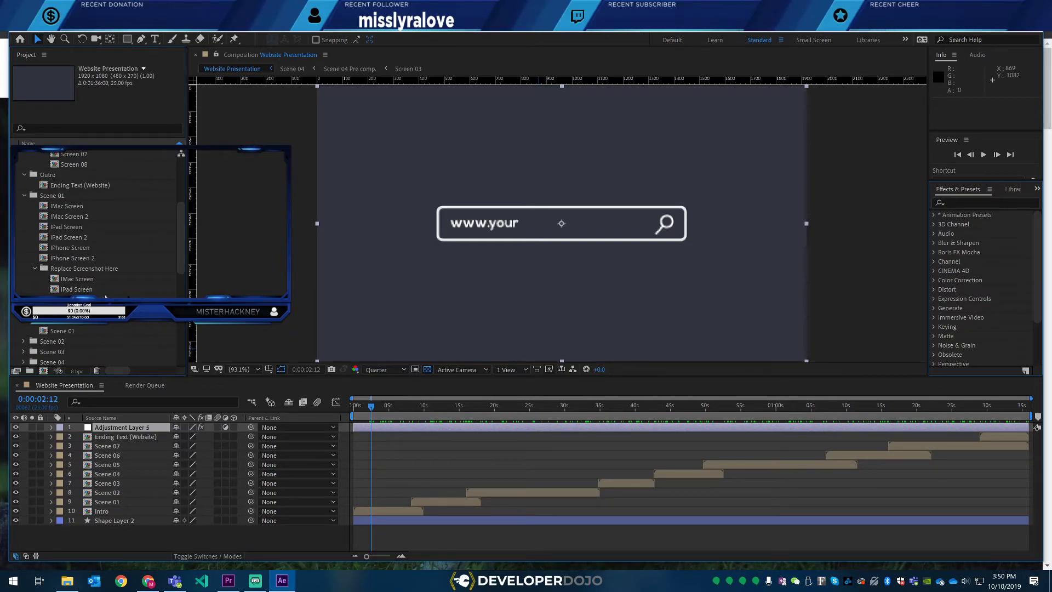
# - Preview the intro's search bar animation, and open the Intro's Screen 01 composition to examine its timeline
pyautogui.moveTo(373, 411); pyautogui.dragTo(370, 464)
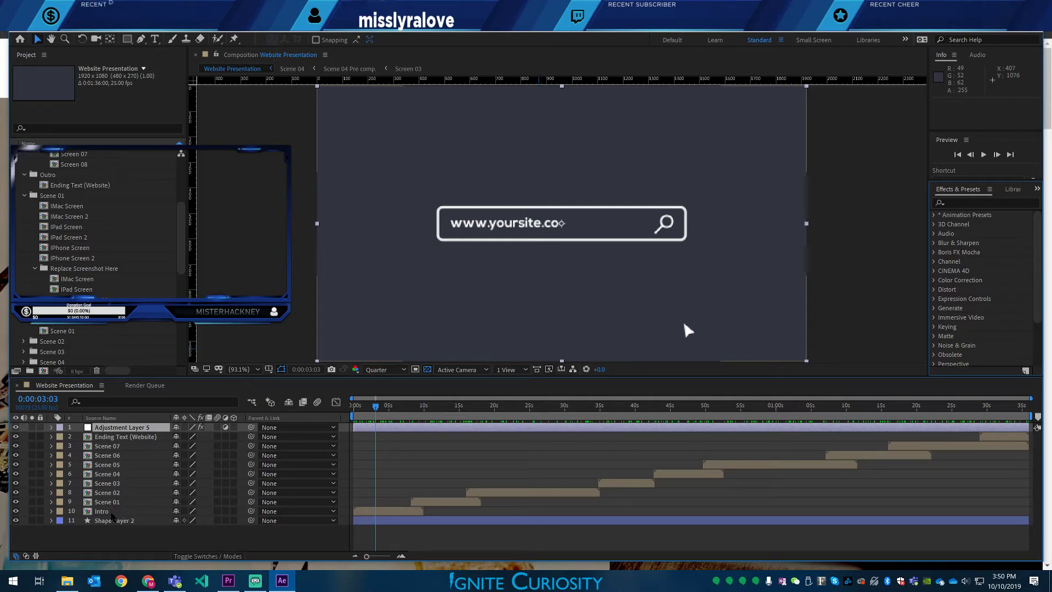
pyautogui.scroll(4, 73, 223)
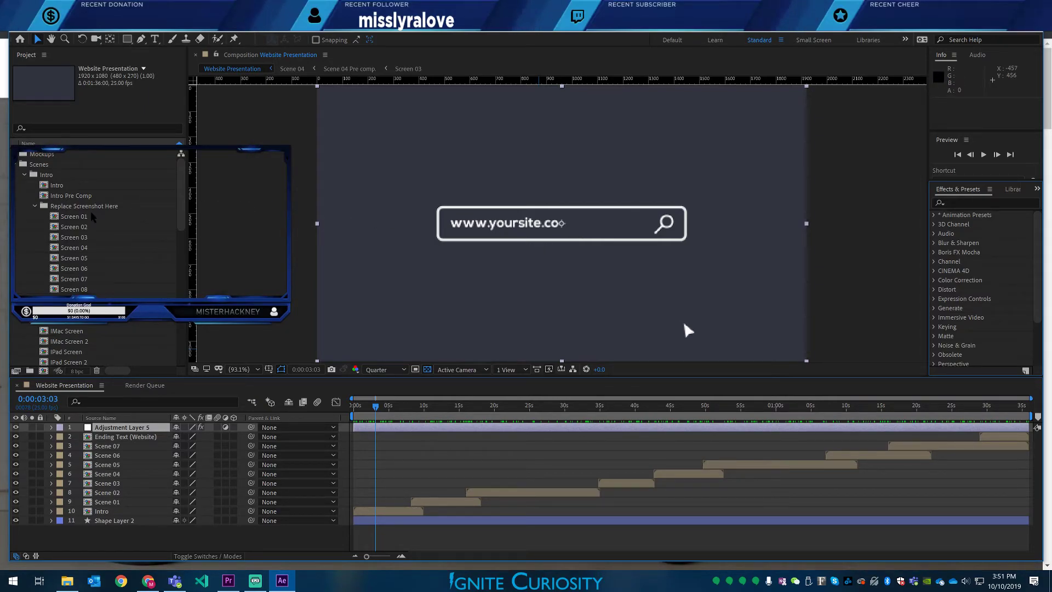
pyautogui.doubleClick(56, 217)
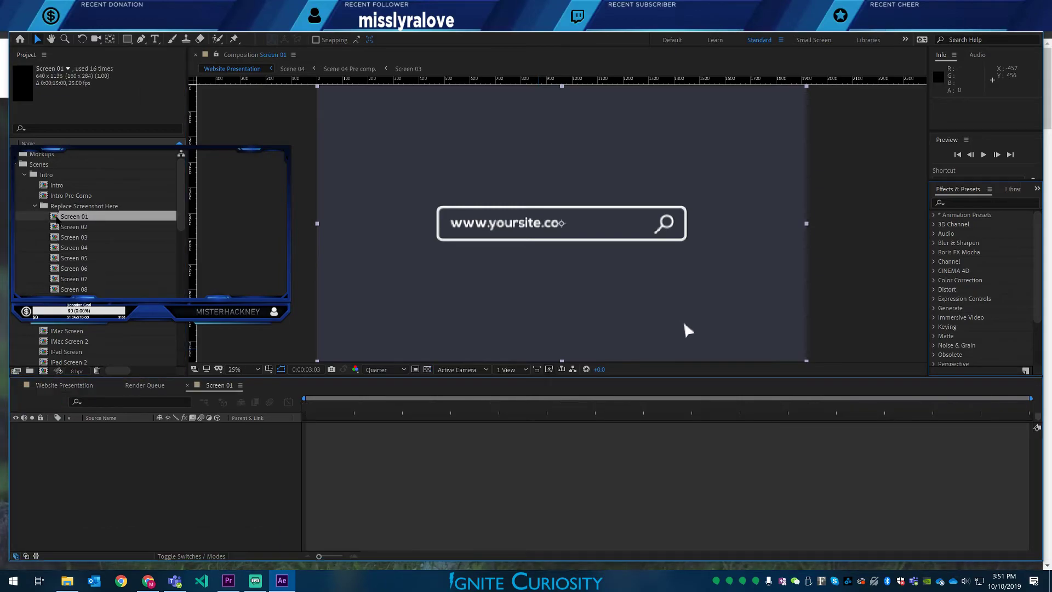
pyautogui.moveTo(515, 408); pyautogui.dragTo(749, 415)
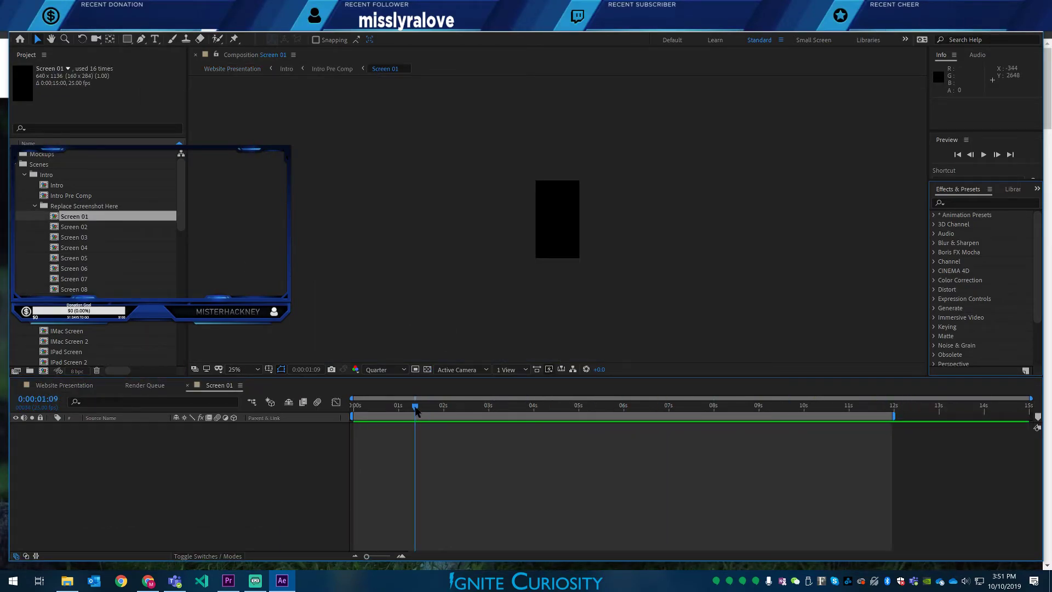
pyautogui.click(92, 240)
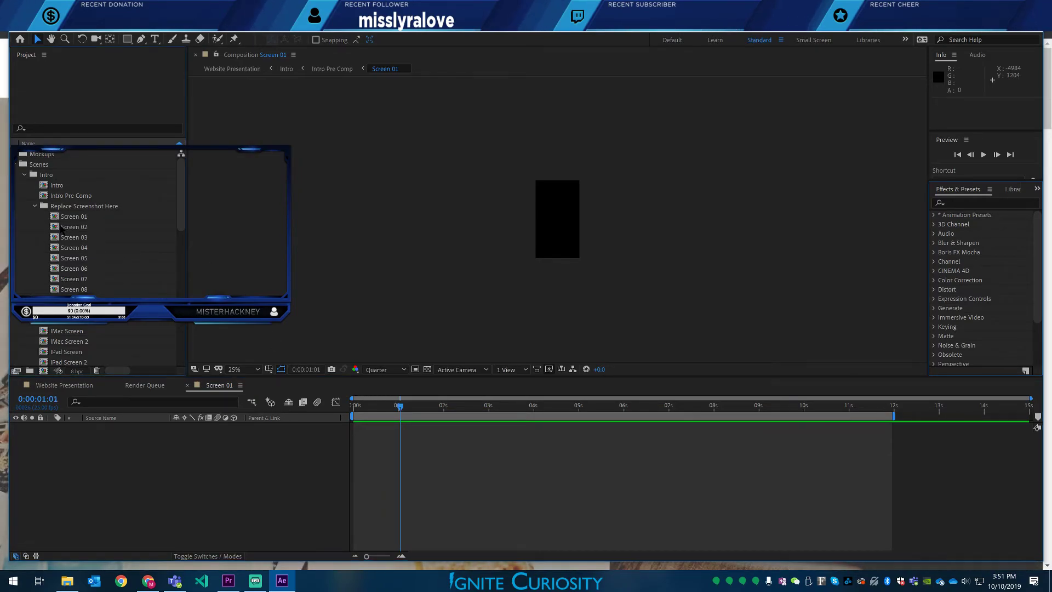
pyautogui.hotkey('ctrl', 'i')
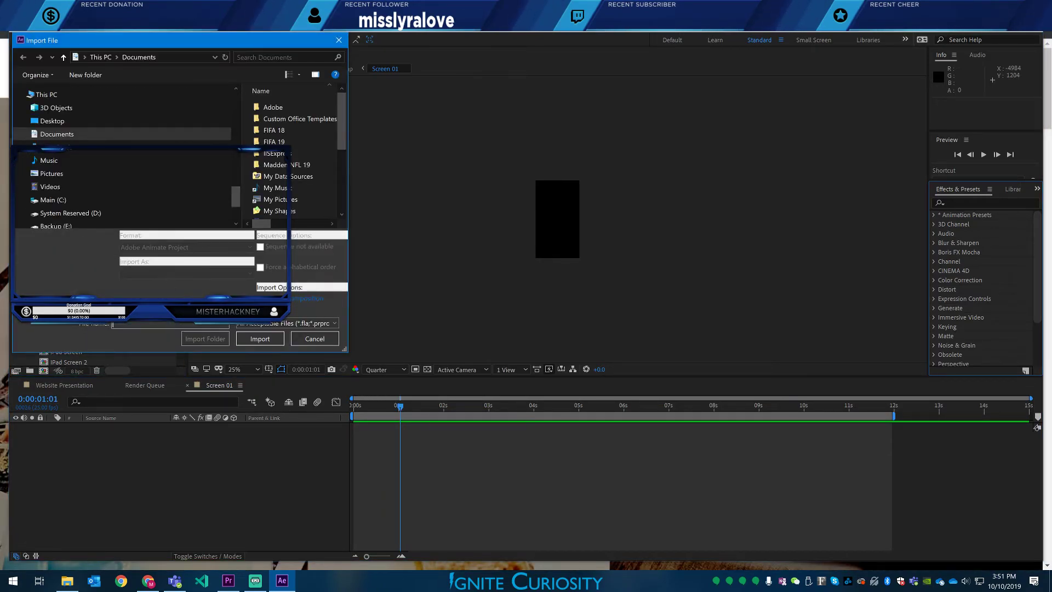
pyautogui.click(309, 339)
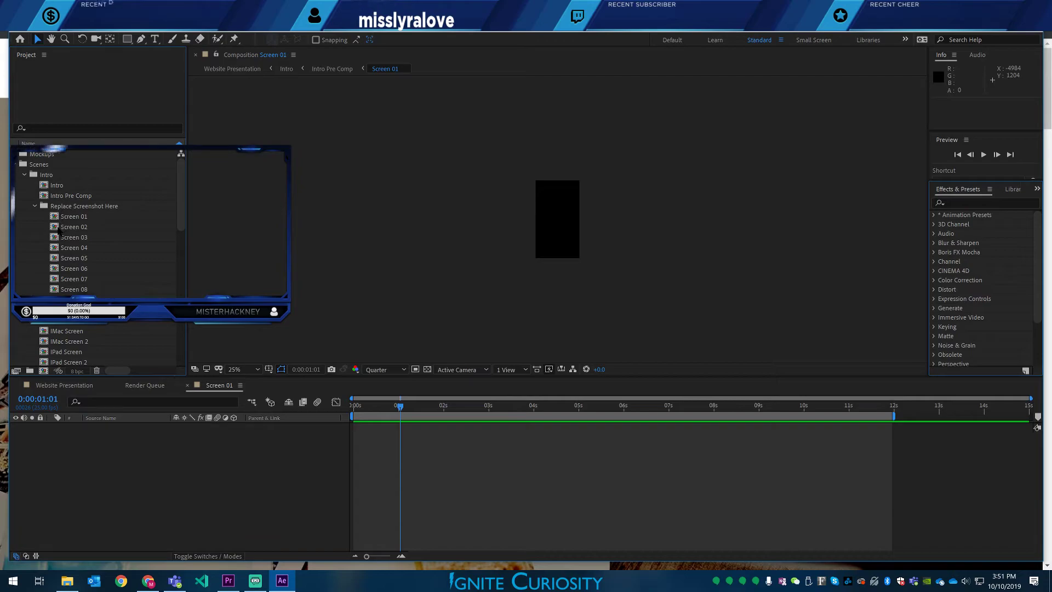
# - Open the Intro's Screen 02, Screen 03, Screen 04 and Screen 05 placeholder compositions one after another to examine them
pyautogui.doubleClick(66, 226)
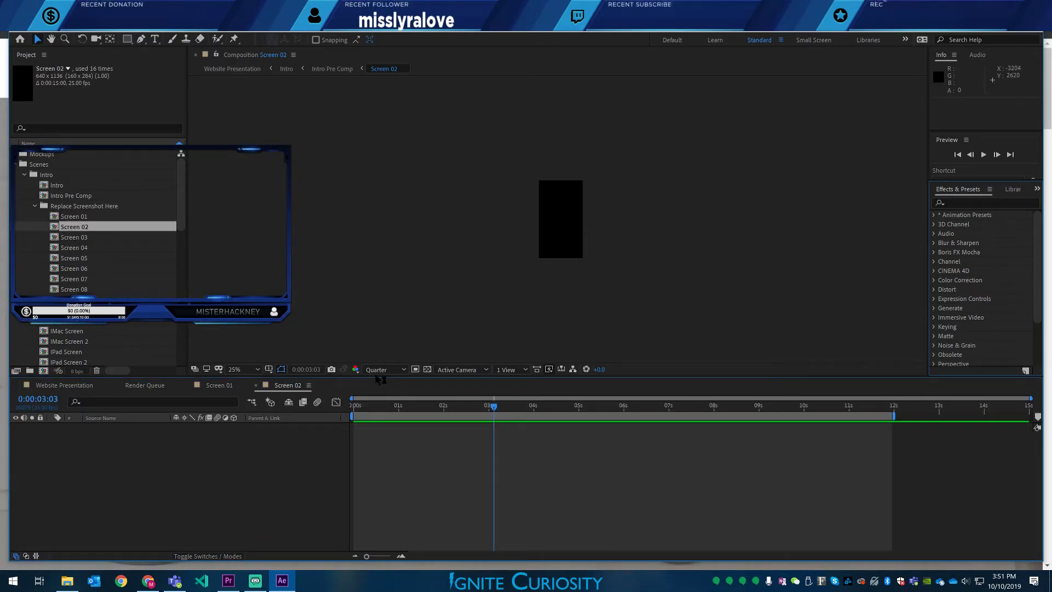
pyautogui.moveTo(406, 410); pyautogui.dragTo(382, 419)
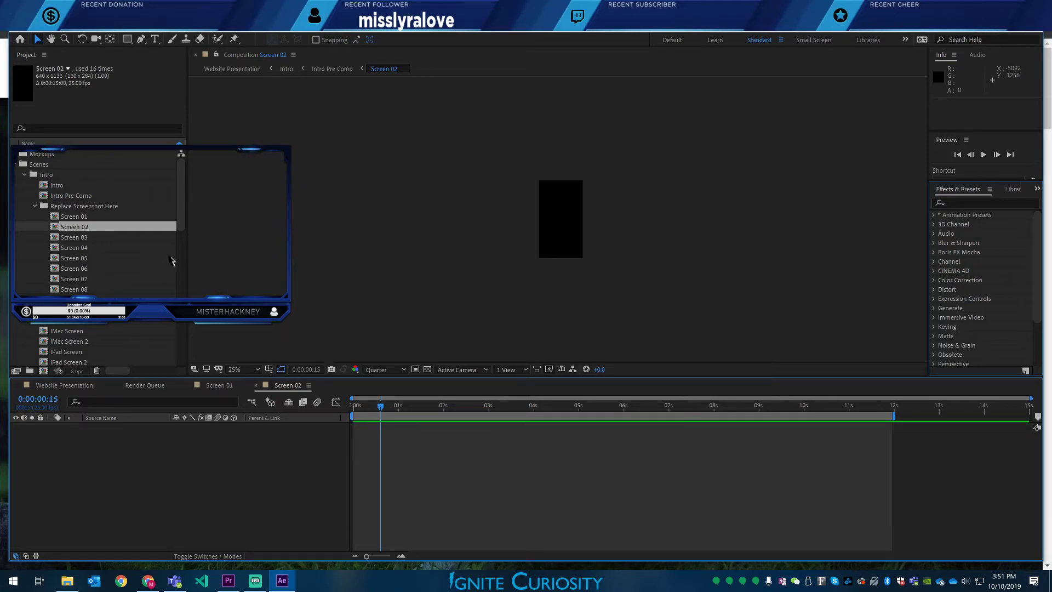
pyautogui.doubleClick(60, 239)
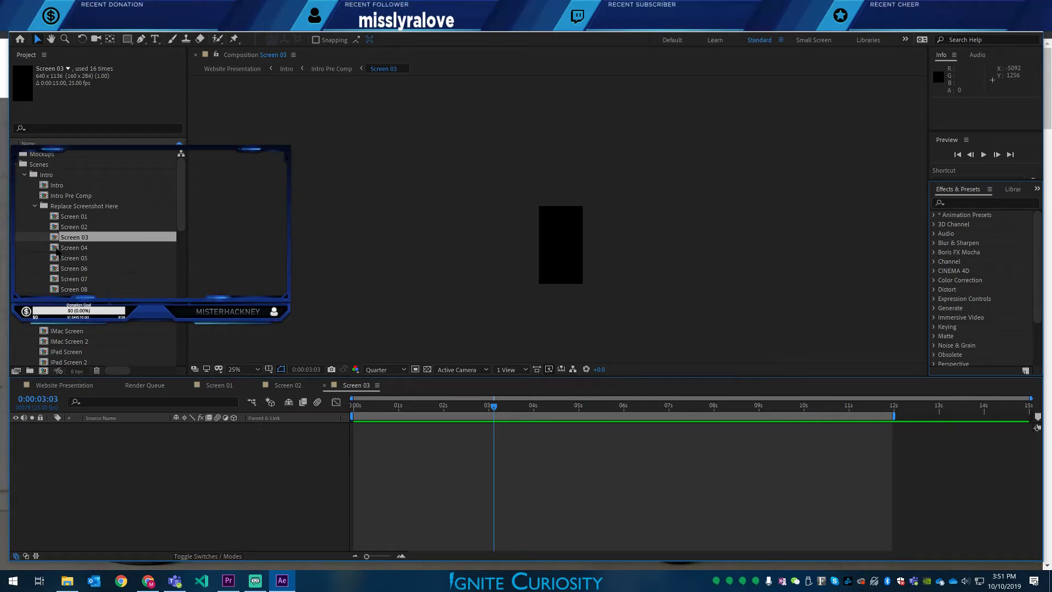
pyautogui.doubleClick(72, 248)
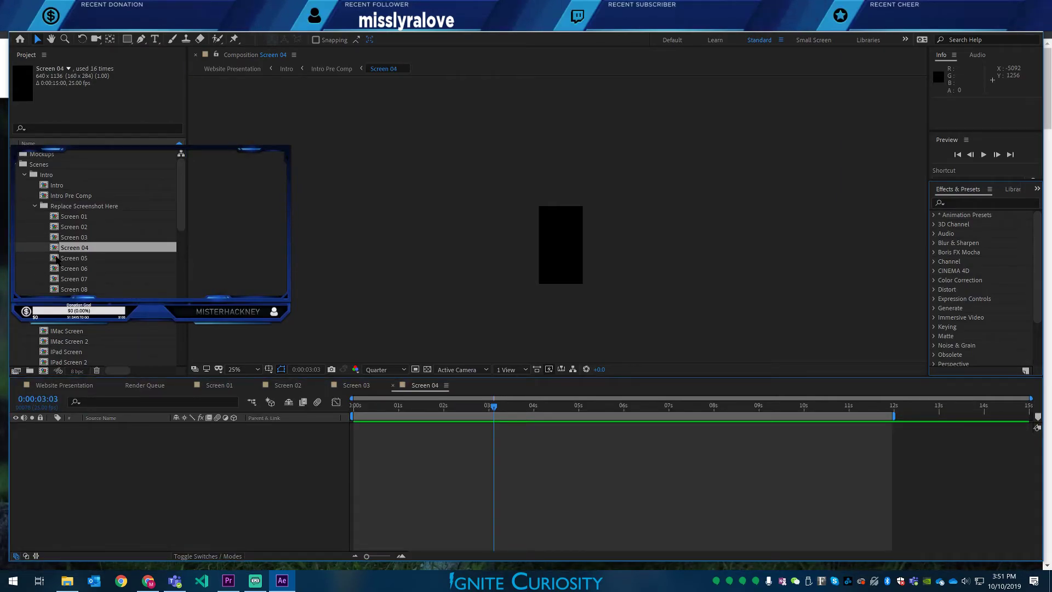
pyautogui.doubleClick(60, 258)
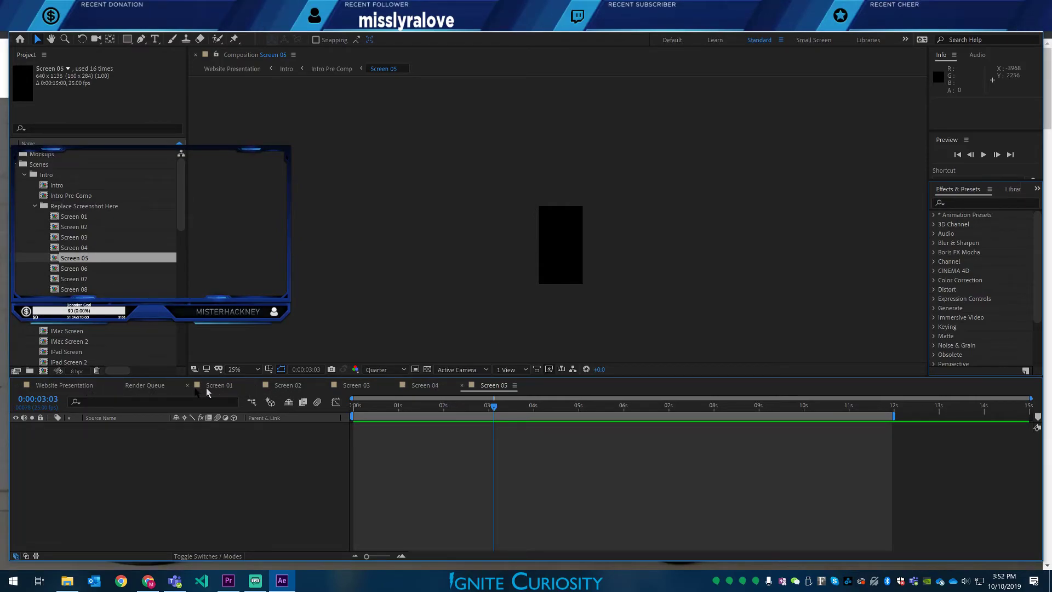
# - Return to the Website Presentation composition, preview its opening search bar animation, and open the Intro layer's composition
pyautogui.click(79, 386)
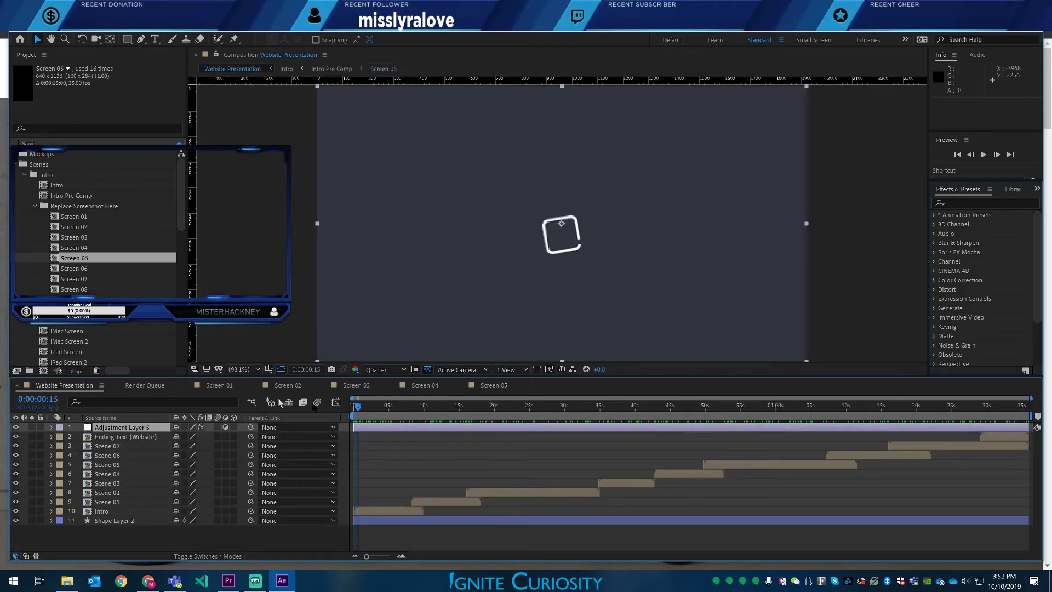
pyautogui.moveTo(367, 413); pyautogui.dragTo(351, 427)
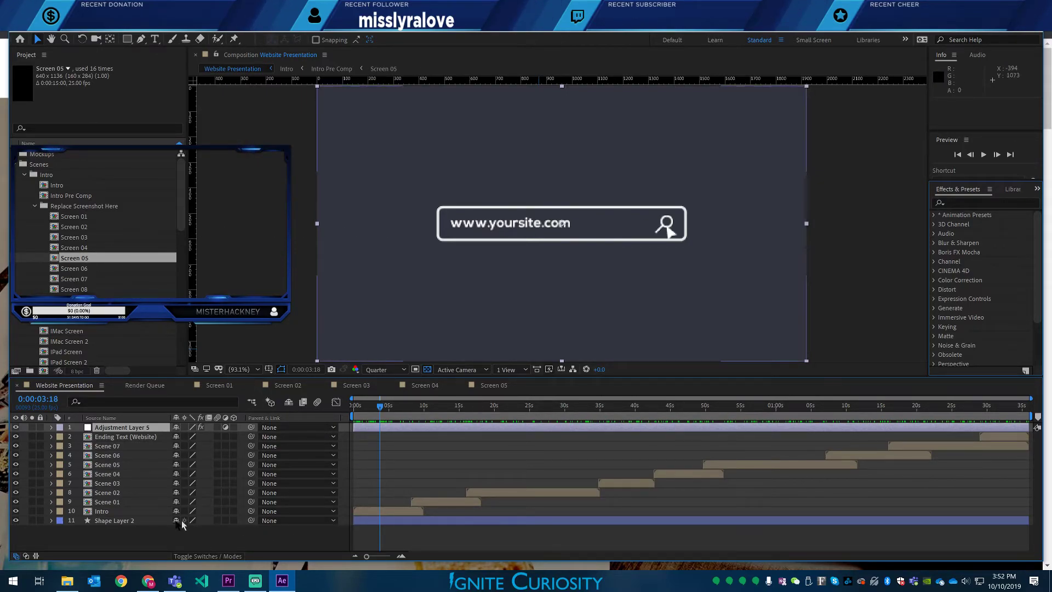
pyautogui.click(53, 512)
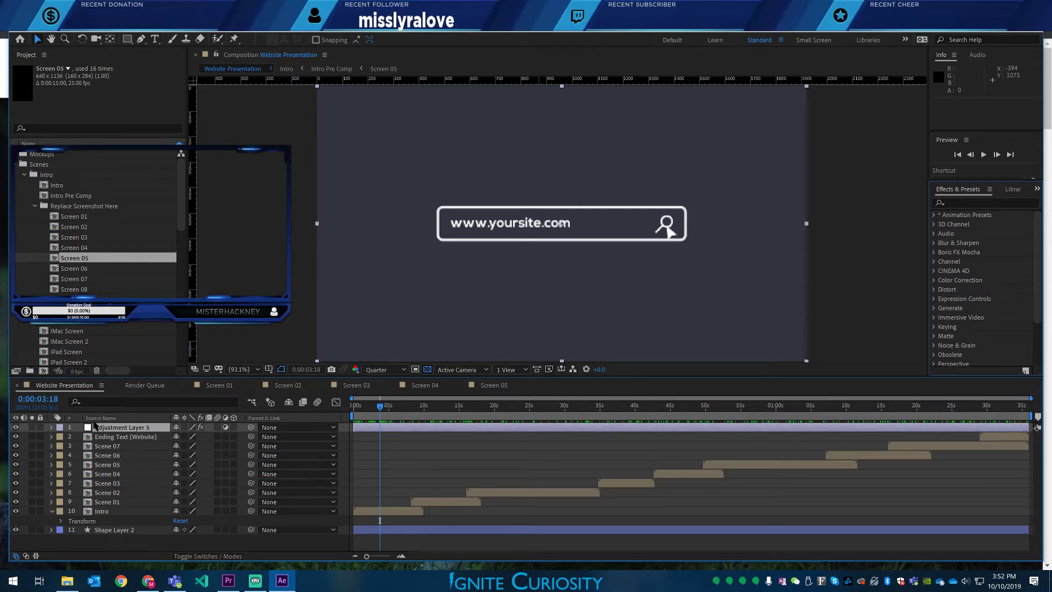
pyautogui.doubleClick(91, 512)
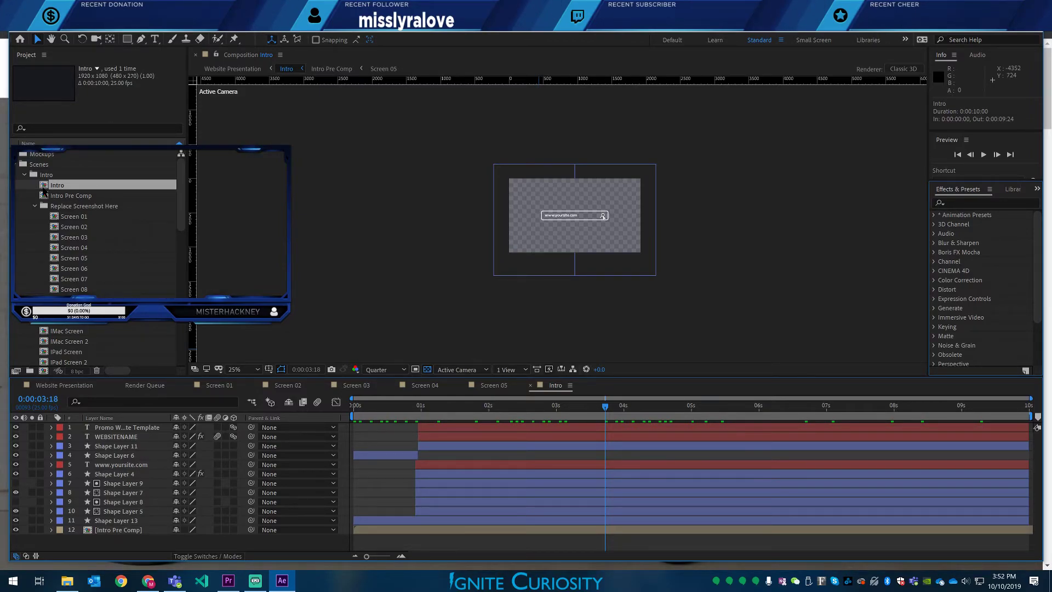
pyautogui.moveTo(395, 409); pyautogui.dragTo(556, 414)
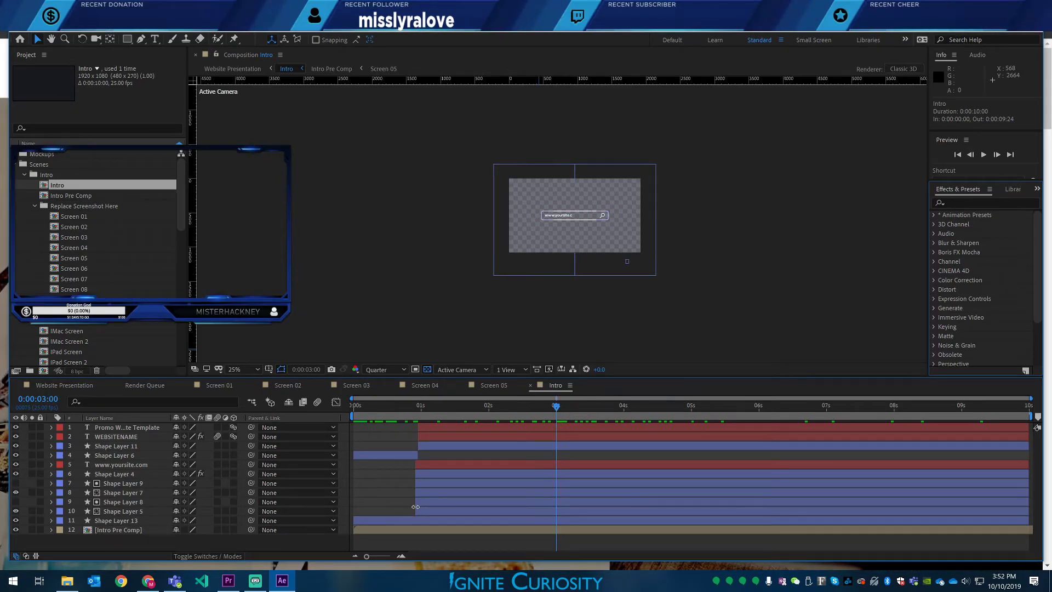
pyautogui.moveTo(554, 414); pyautogui.dragTo(429, 415)
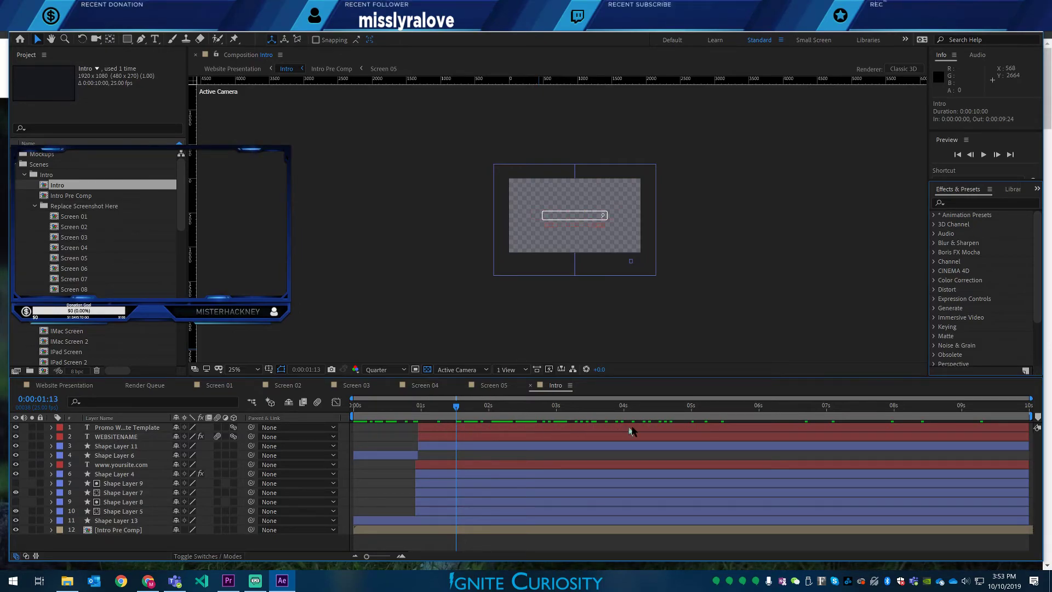
pyautogui.moveTo(437, 408); pyautogui.dragTo(894, 412)
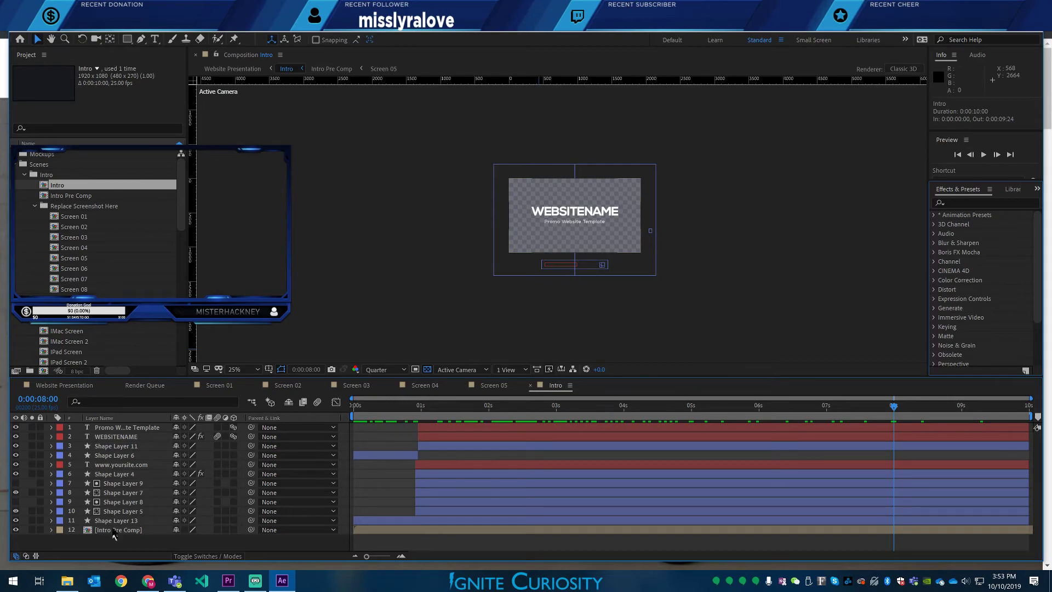
pyautogui.click(132, 464)
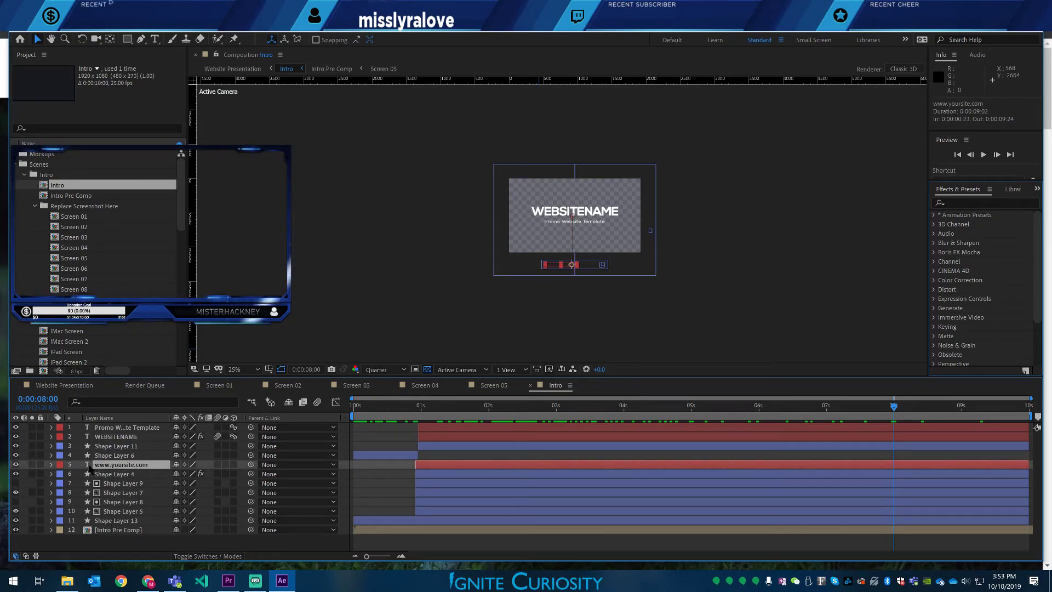
pyautogui.click(122, 457)
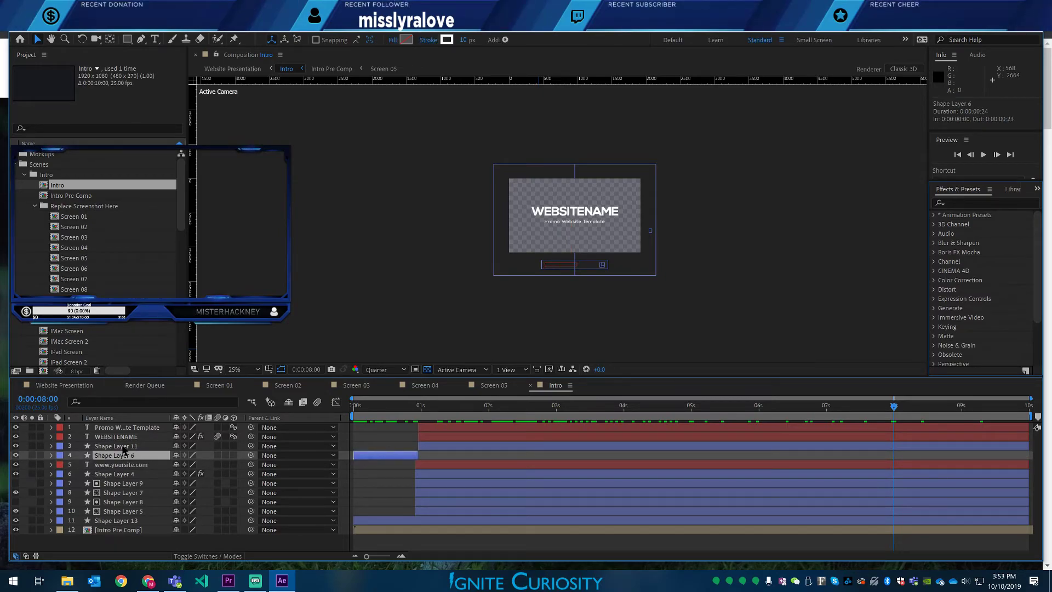
pyautogui.click(124, 446)
pyautogui.click(118, 465)
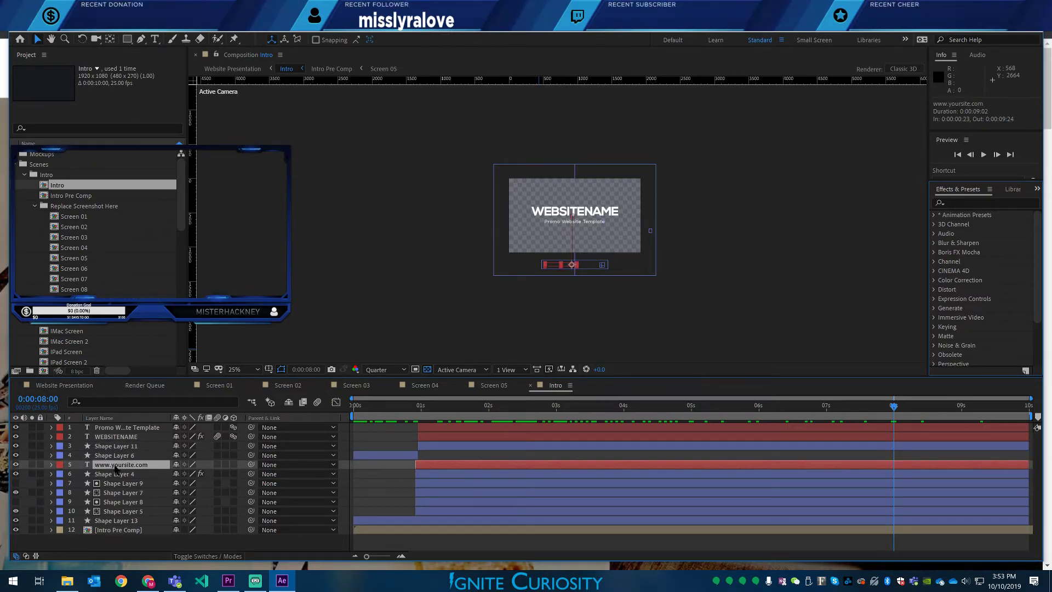
pyautogui.hotkey('ctrl', 't')
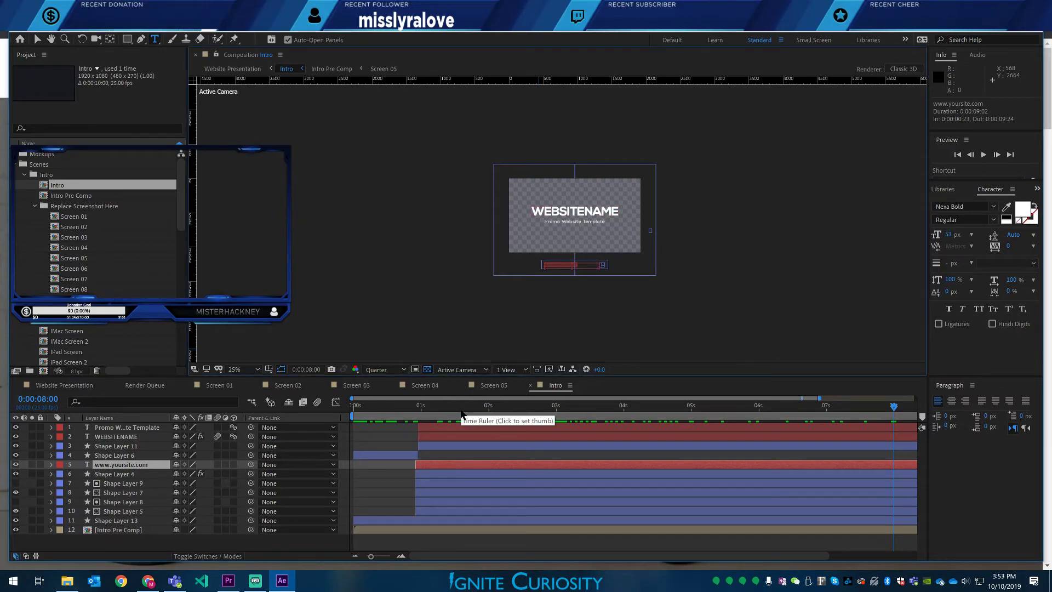
pyautogui.click(433, 410)
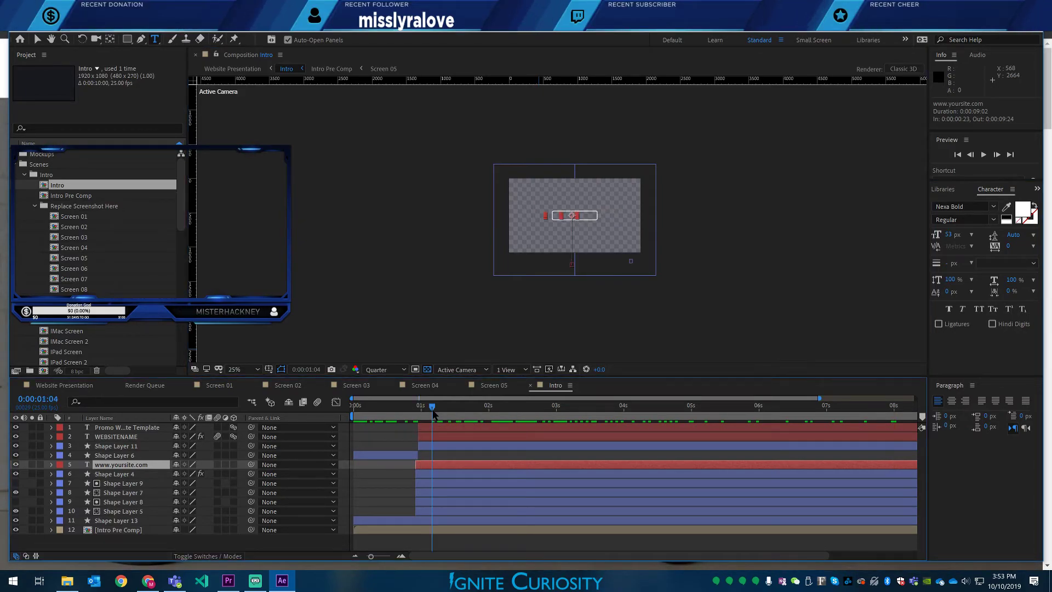
pyautogui.click(456, 408)
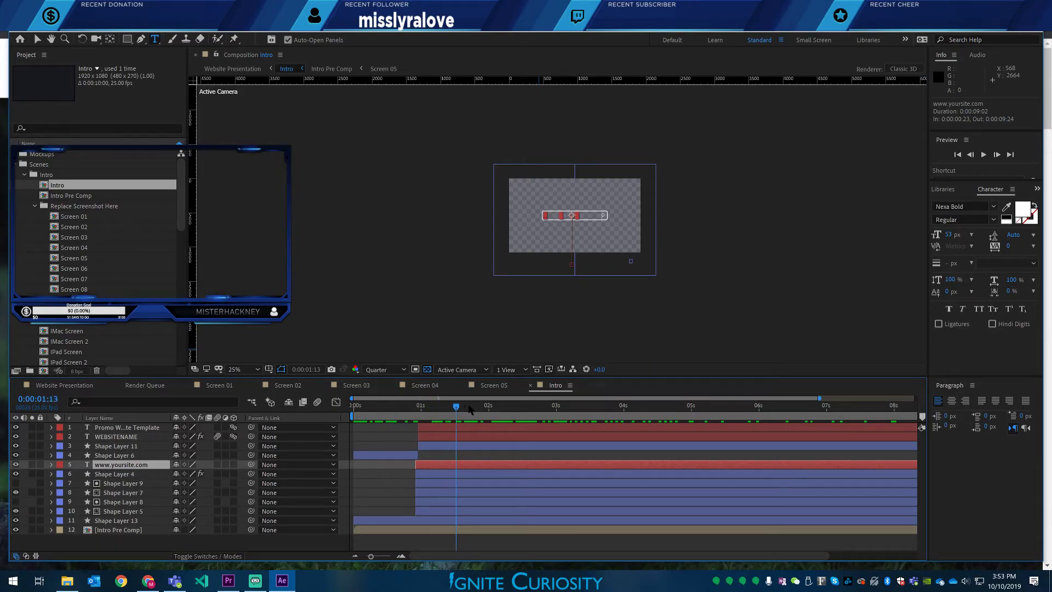
# - Fit the composition in the viewer, preview the search bar's address animation, and set the current time to 0:00:03:15
pyautogui.click(244, 369)
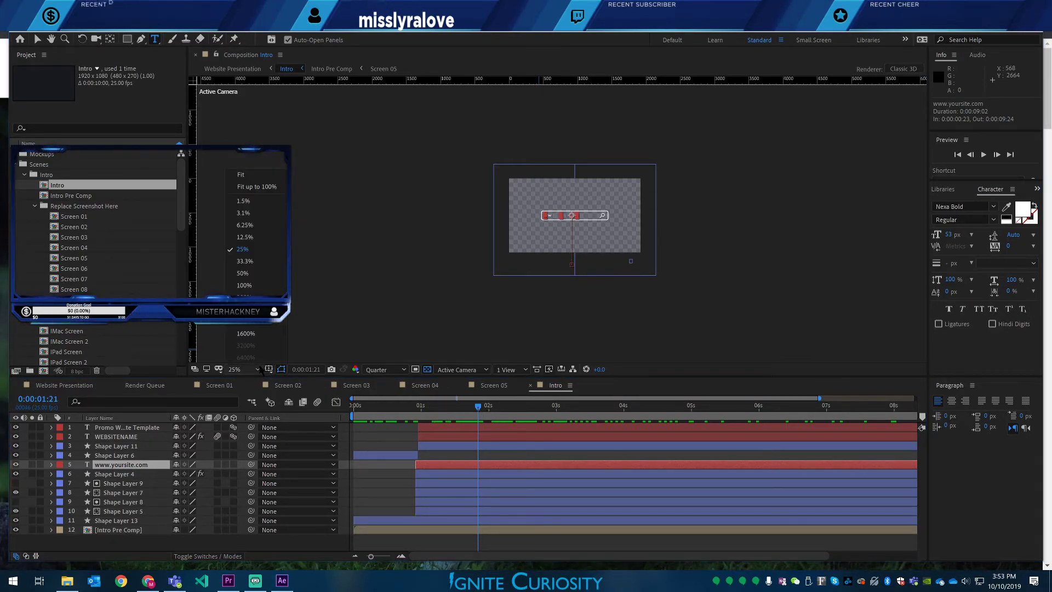
pyautogui.click(250, 187)
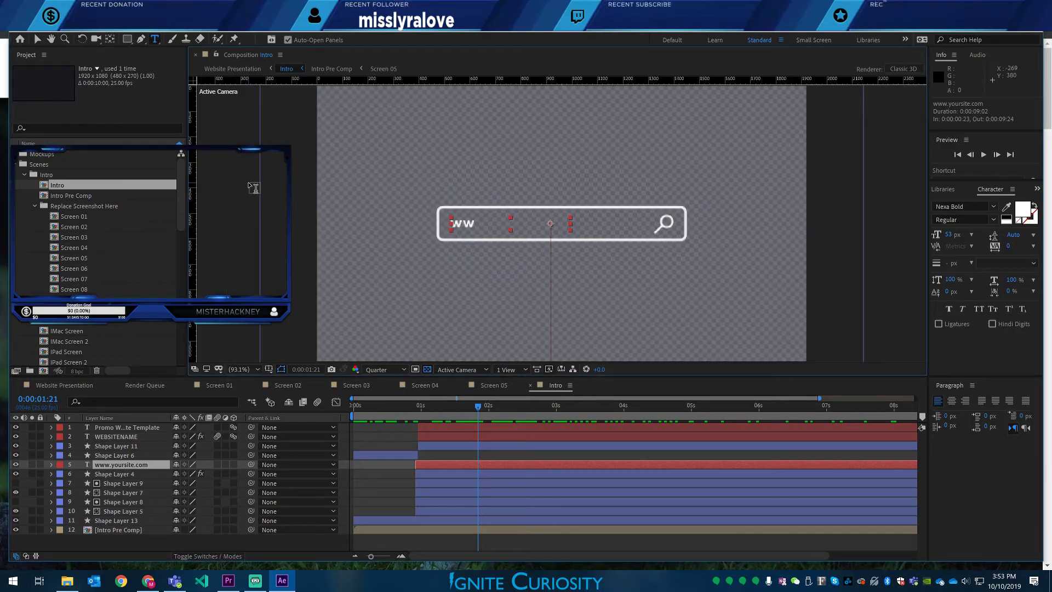
pyautogui.click(257, 369)
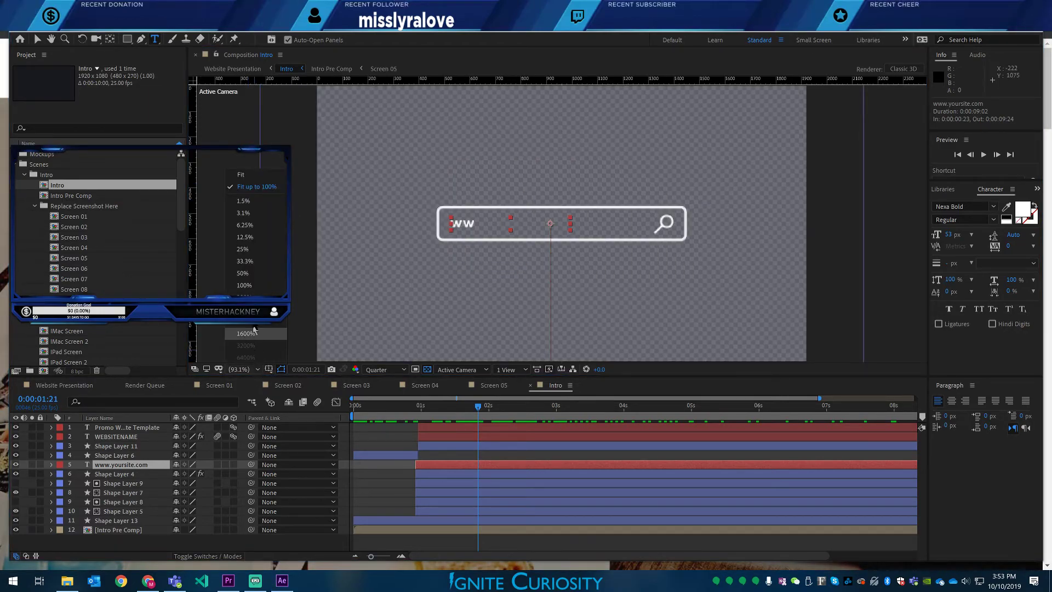
pyautogui.click(252, 175)
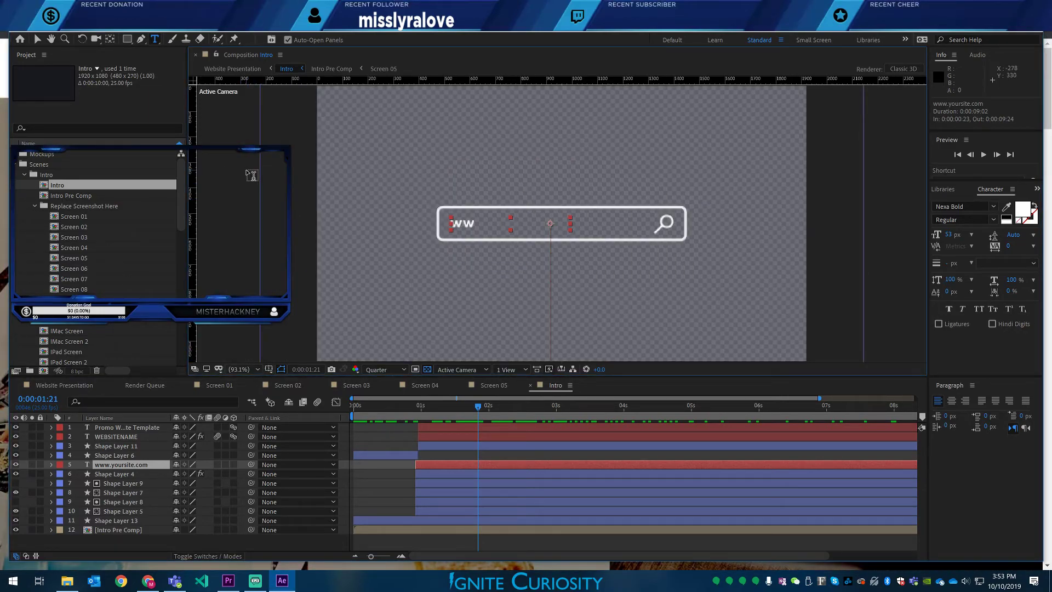
pyautogui.click(258, 370)
pyautogui.click(259, 374)
pyautogui.press('space')
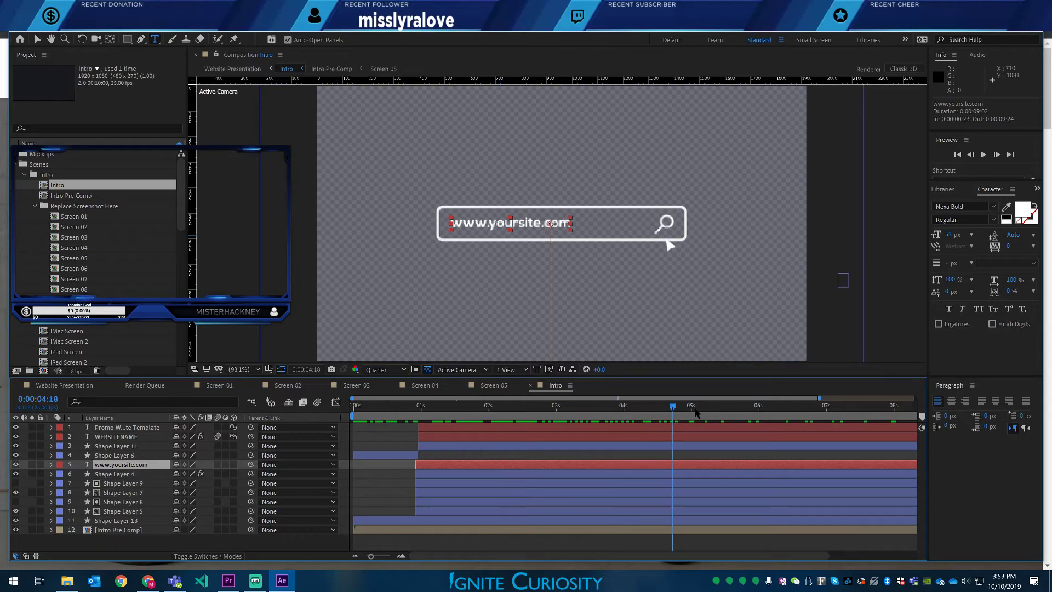
pyautogui.moveTo(695, 409); pyautogui.dragTo(596, 411)
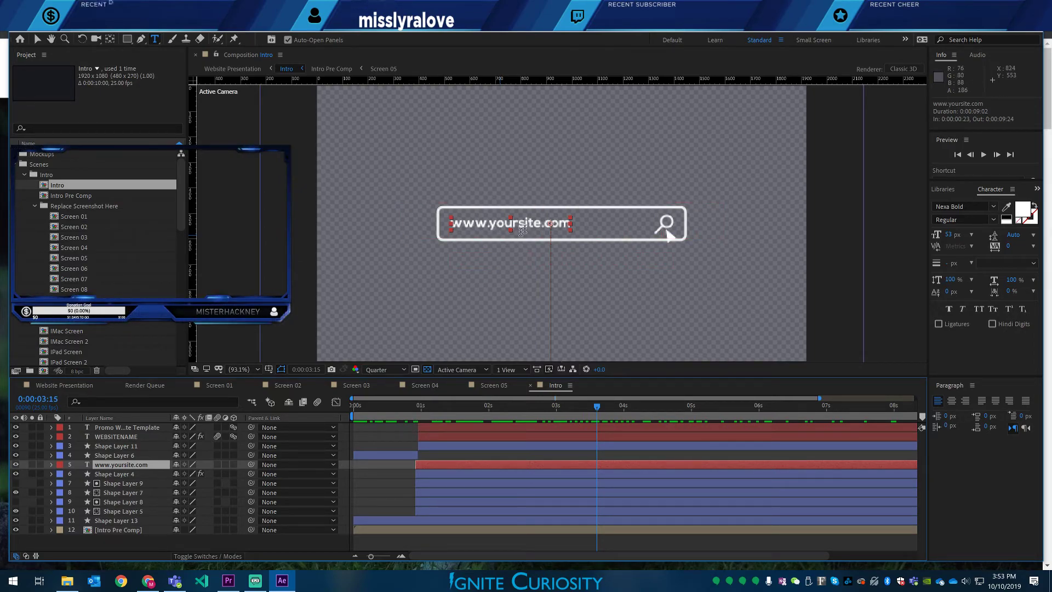
# - Try to place the text cursor directly in the search bar's address in the composition view at 0:00:03:15
pyautogui.click(256, 370)
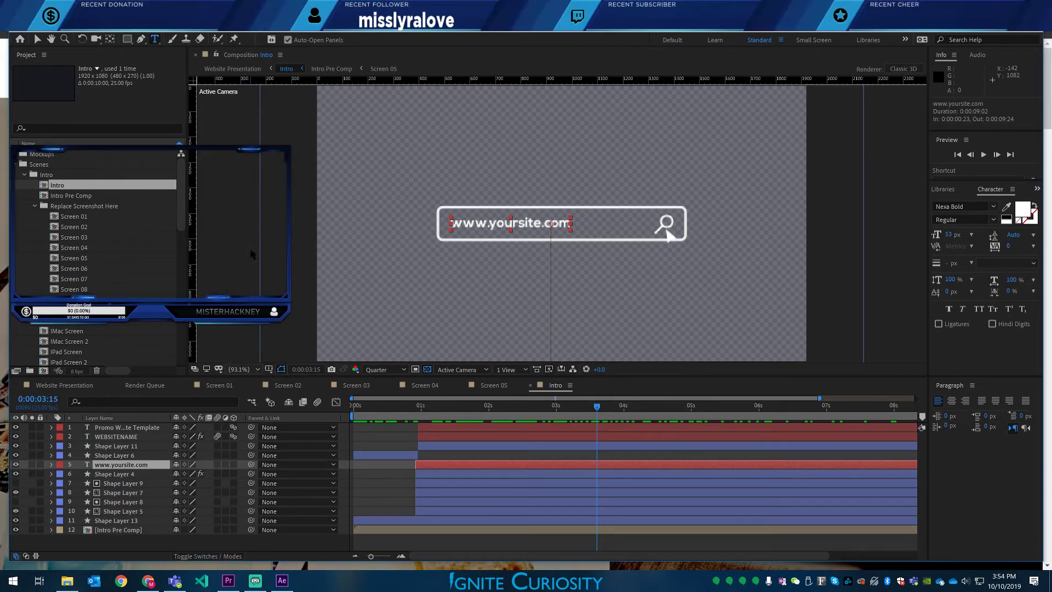
pyautogui.click(248, 249)
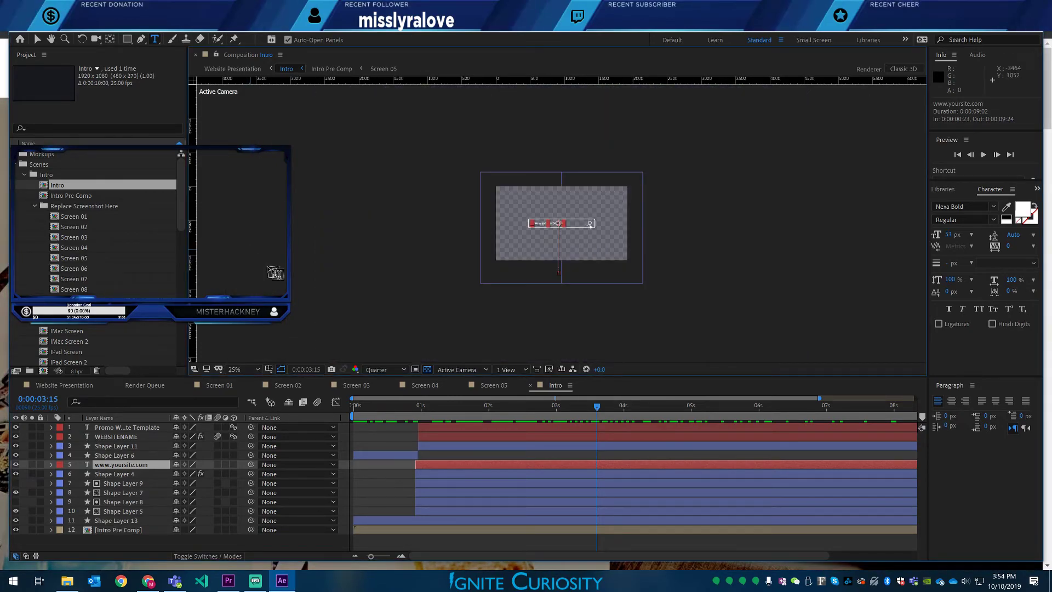
pyautogui.click(500, 302)
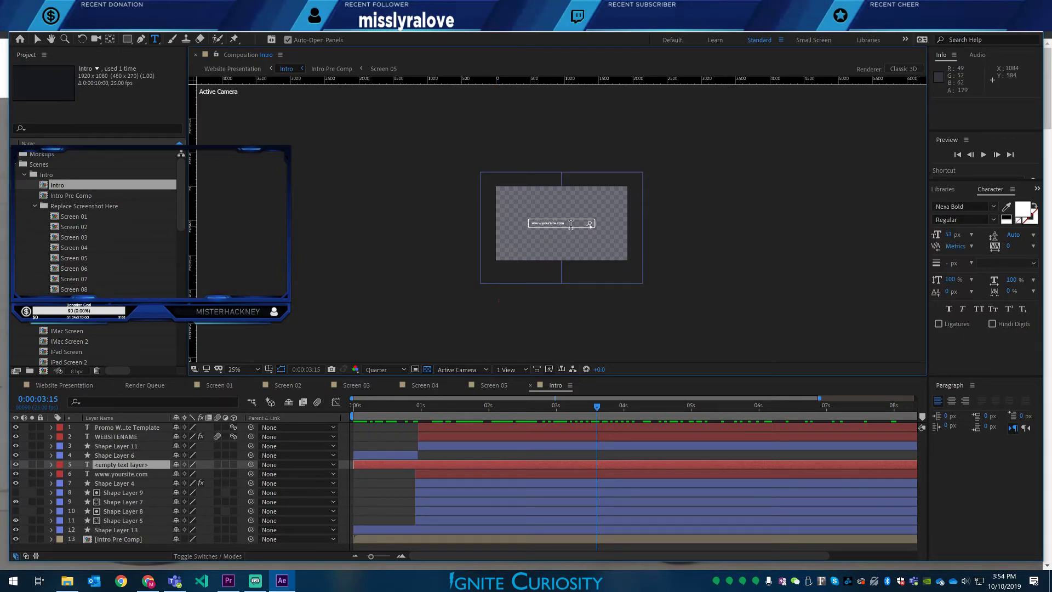
pyautogui.click(562, 408)
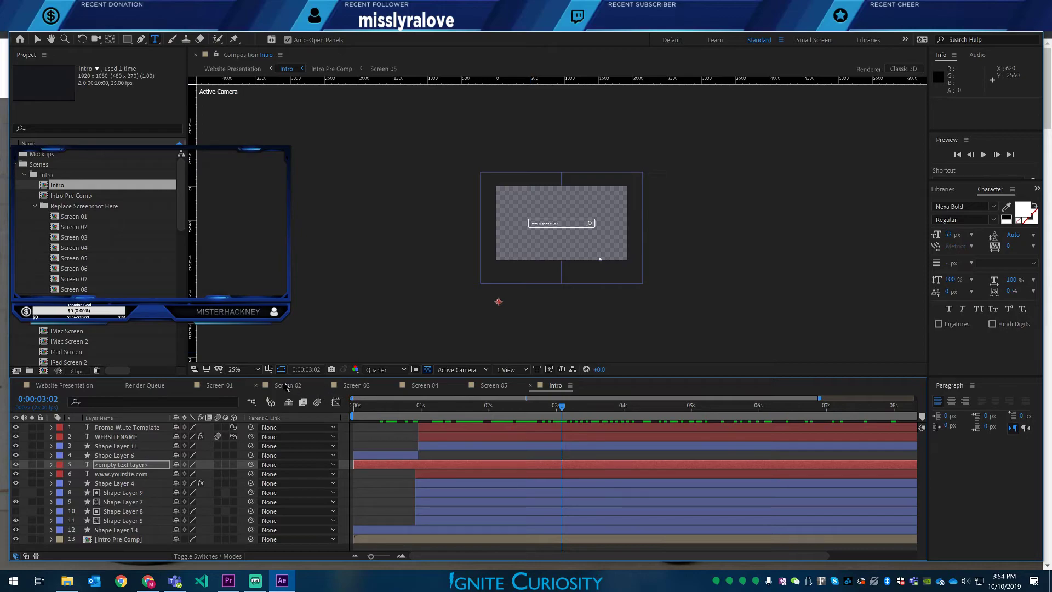
pyautogui.click(257, 370)
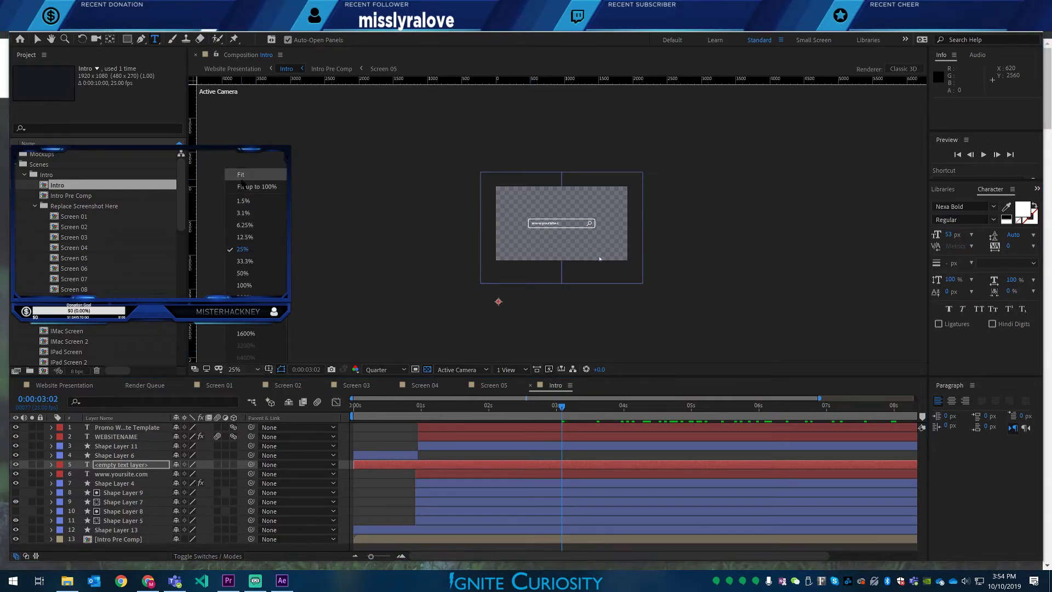
pyautogui.click(243, 183)
pyautogui.click(598, 412)
pyautogui.click(511, 223)
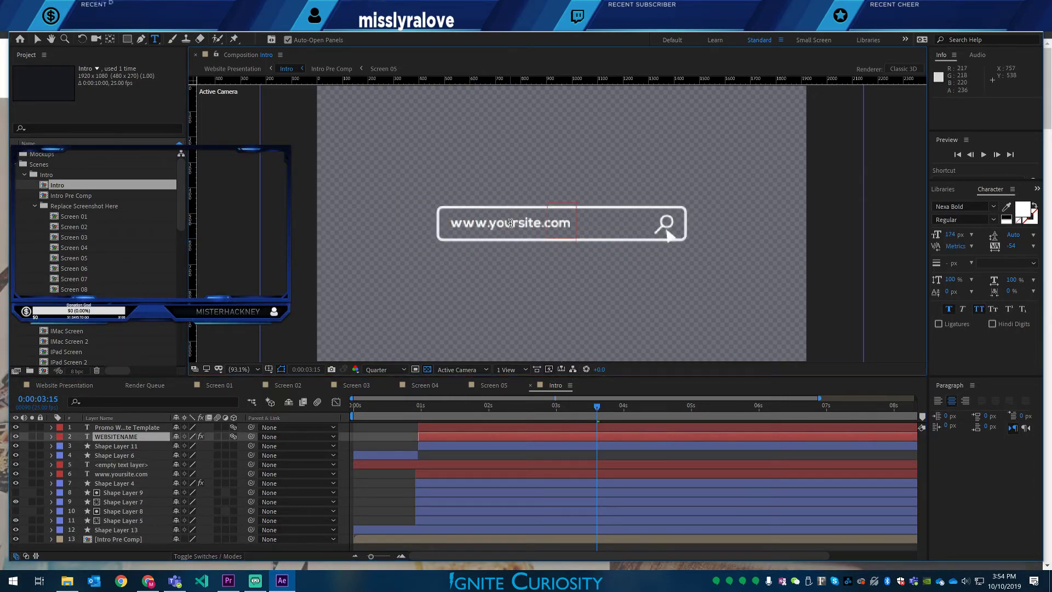
pyautogui.hotkey('ctrl', 'z')
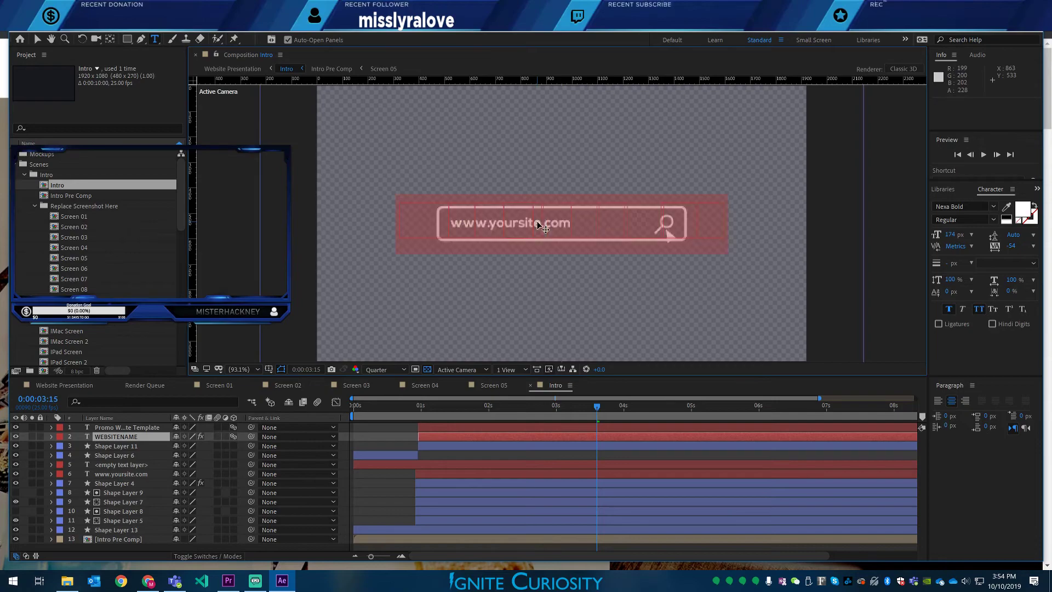
pyautogui.click(505, 226)
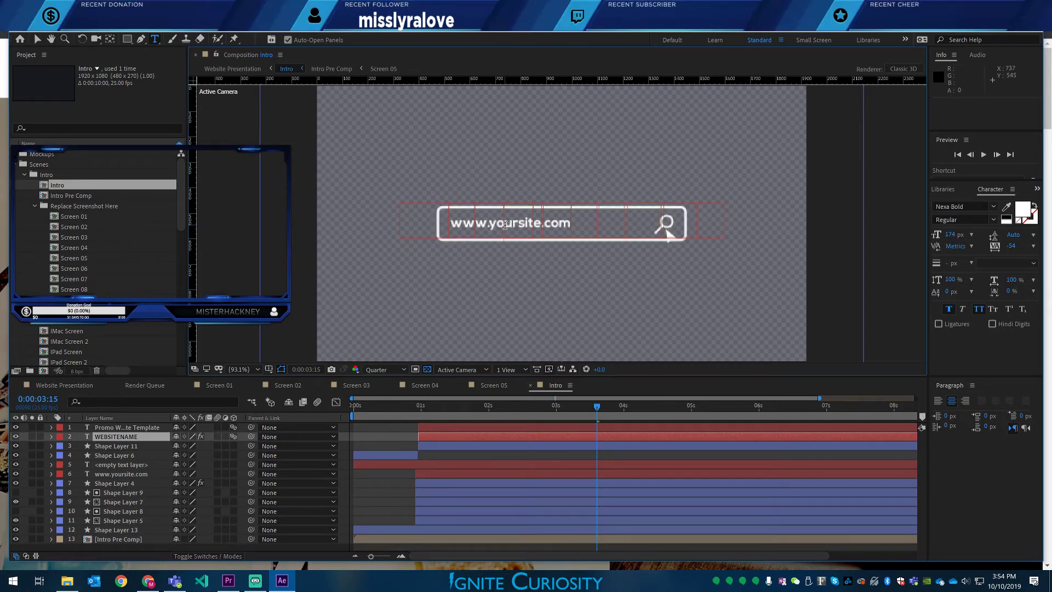
pyautogui.doubleClick(91, 475)
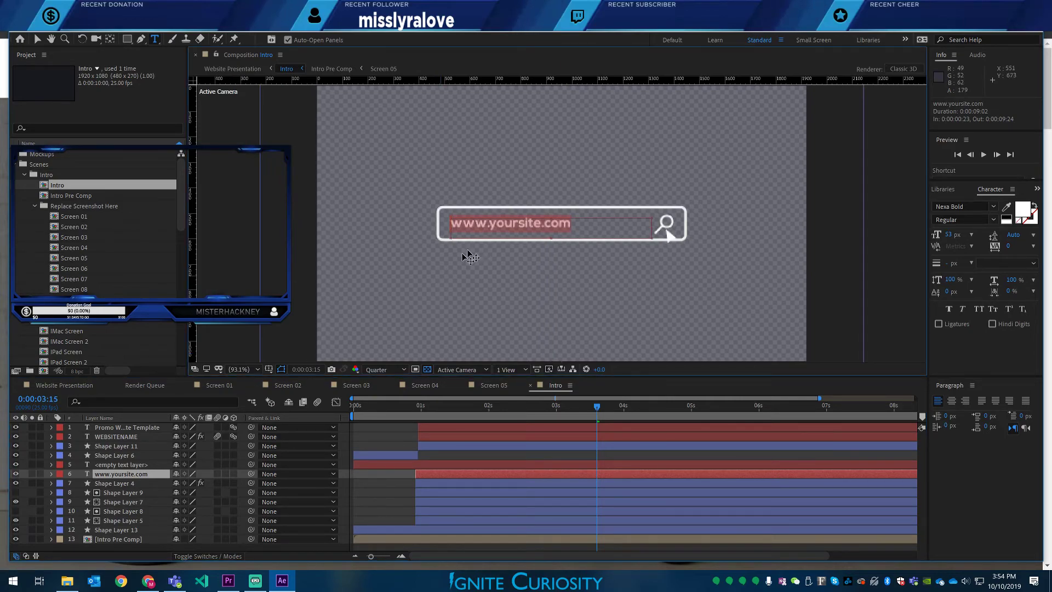
pyautogui.click(498, 224)
pyautogui.doubleClick(499, 224)
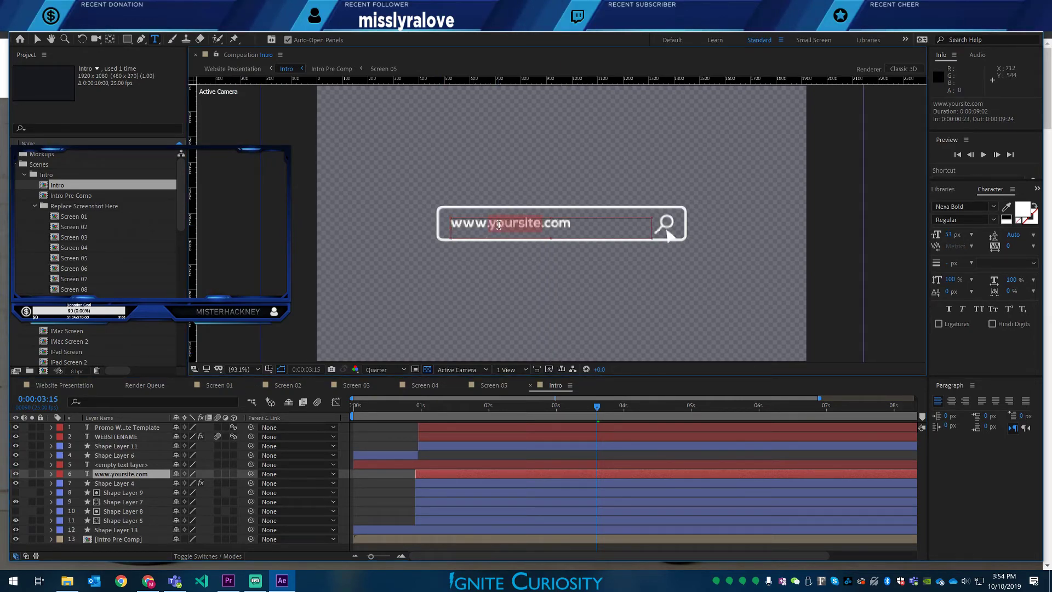
pyautogui.write('ignite')
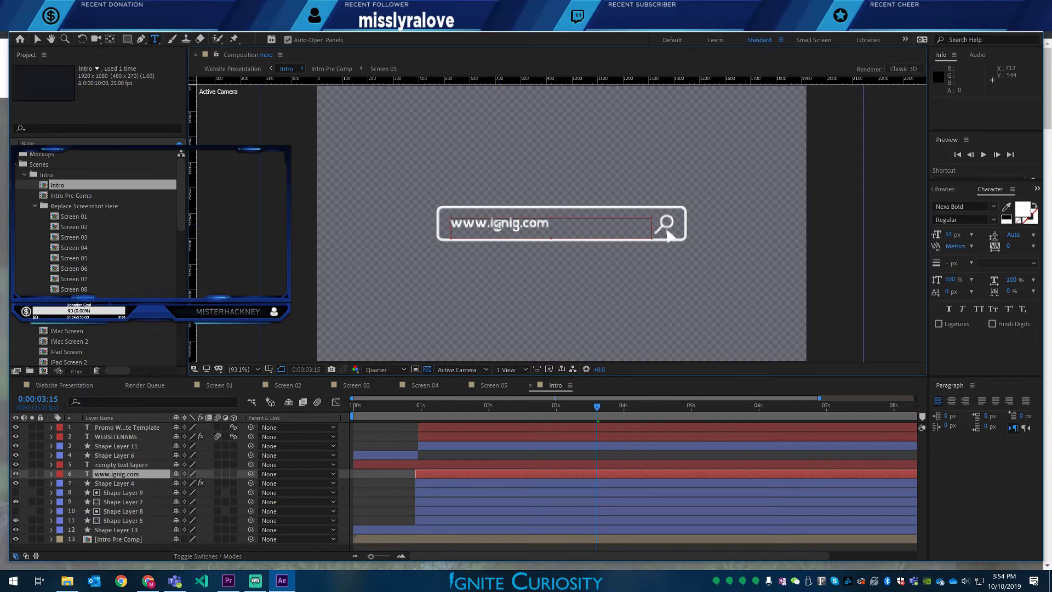
pyautogui.write('curiosity')
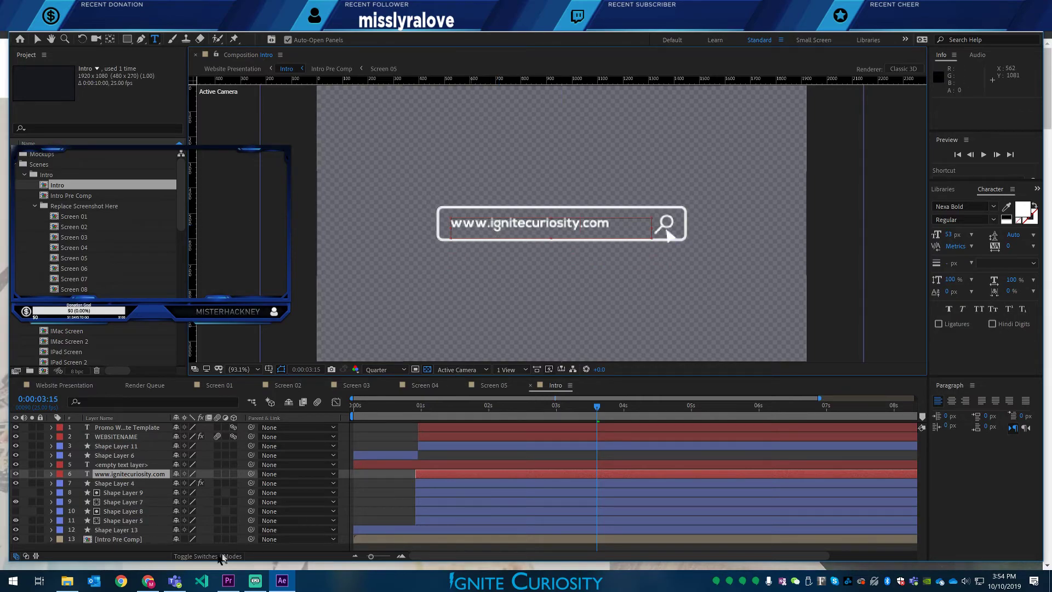
# - Check the Ignite Curiosity website's address in the browser, and return to After Effects to change the search bar text's domain ending to "org"
pyautogui.hotkey('alt', 'Tab')
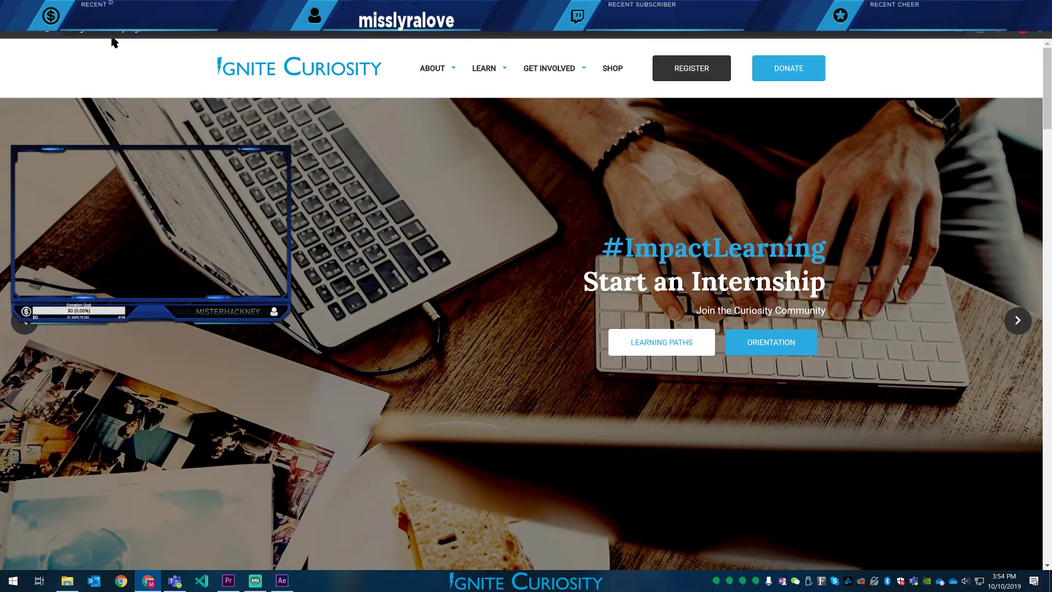
pyautogui.hotkey('alt', 'Tab')
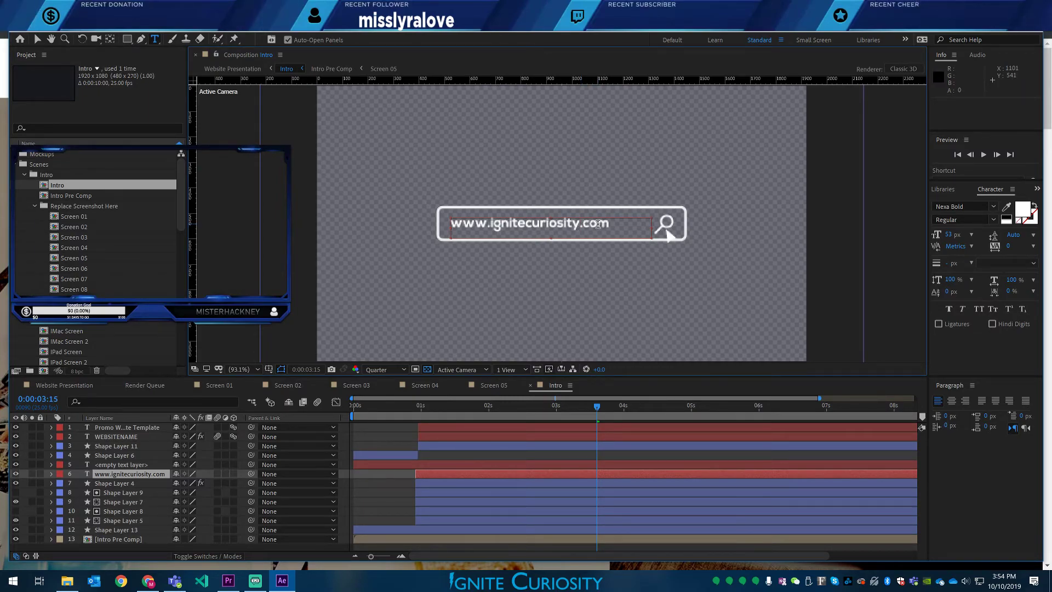
pyautogui.click(598, 224)
pyautogui.press('BackSpace')
pyautogui.write('org')
pyautogui.press('Delete')
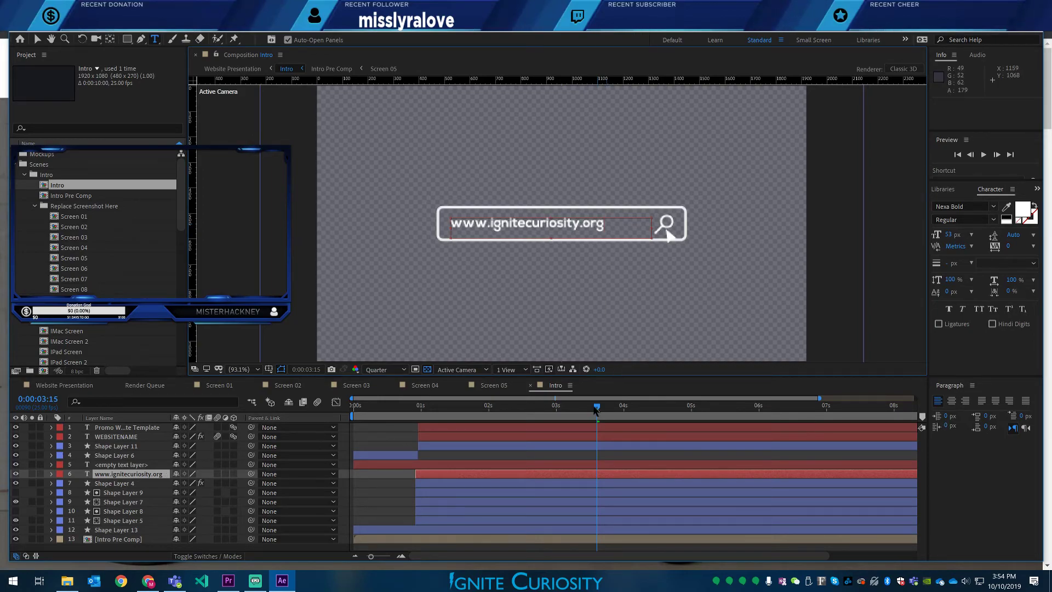
# - Examine the WEBSITENAME title at 0:00:07:14 by hiding and showing its layer and expanding its properties
pyautogui.moveTo(589, 411); pyautogui.dragTo(864, 422)
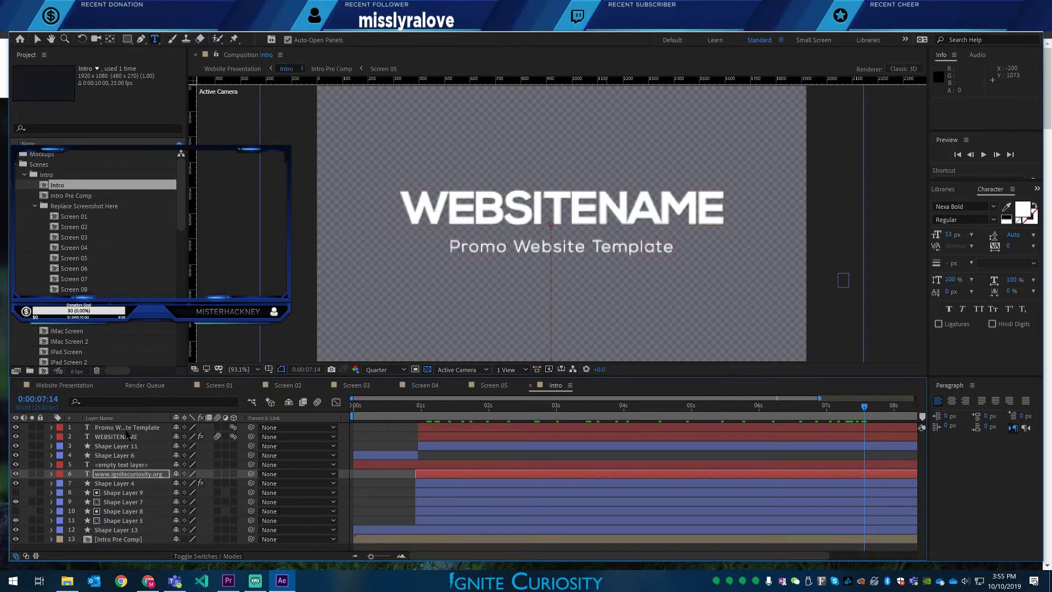
pyautogui.doubleClick(88, 439)
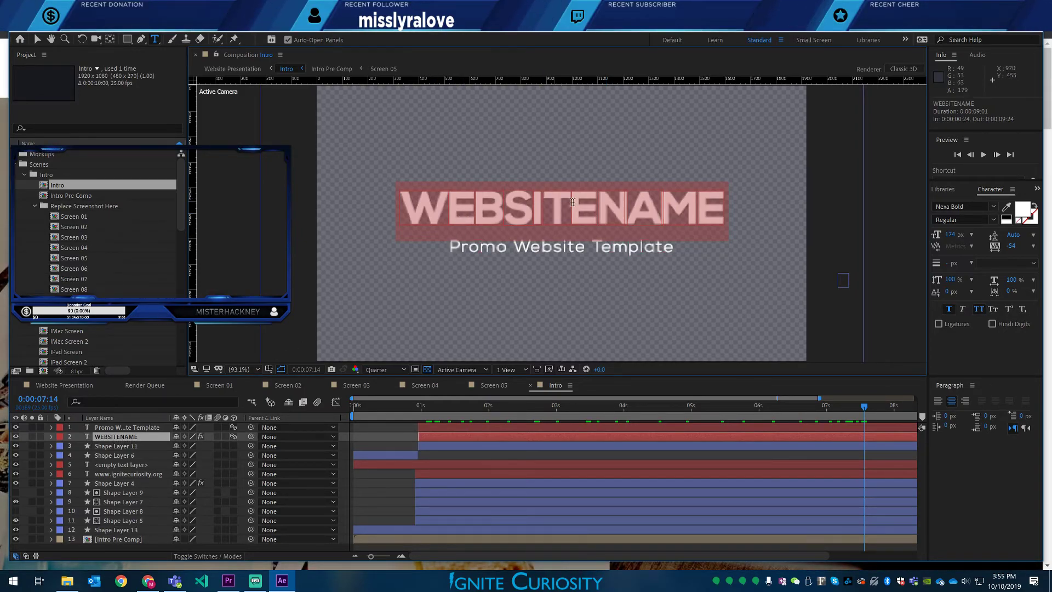
pyautogui.click(16, 437)
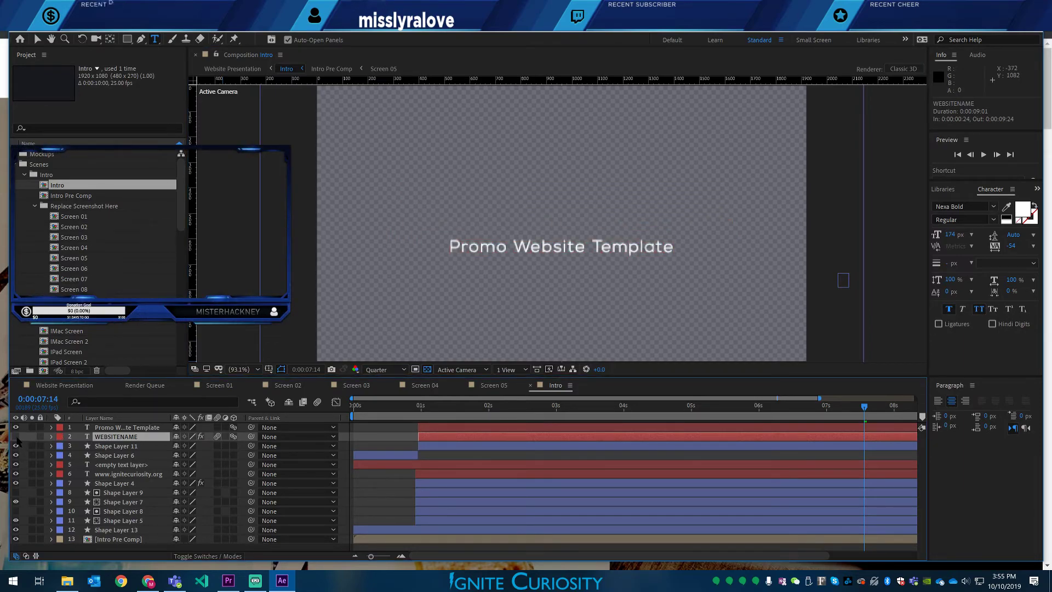
pyautogui.click(16, 437)
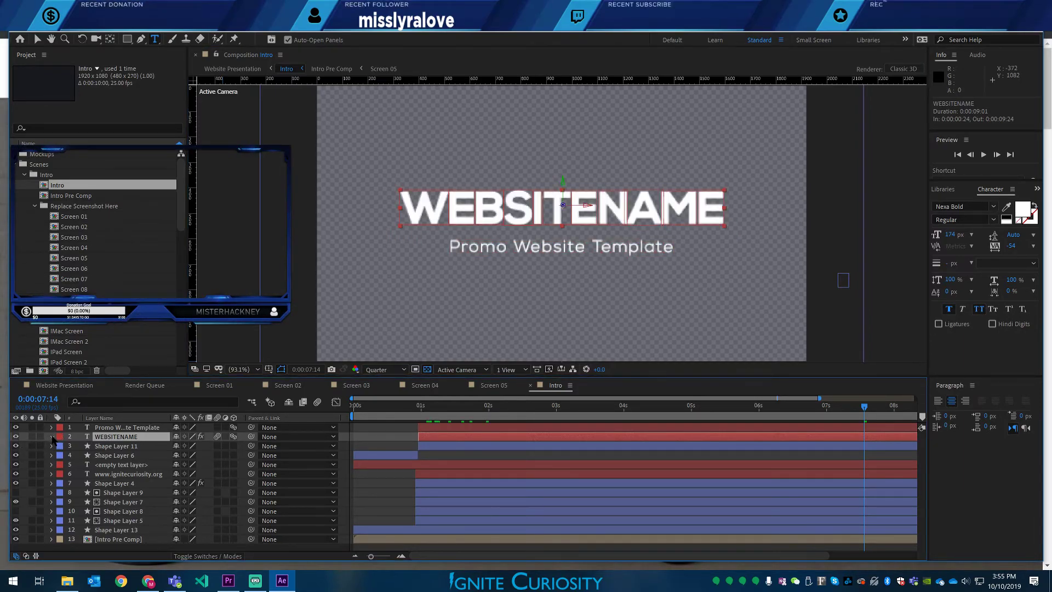
pyautogui.click(51, 437)
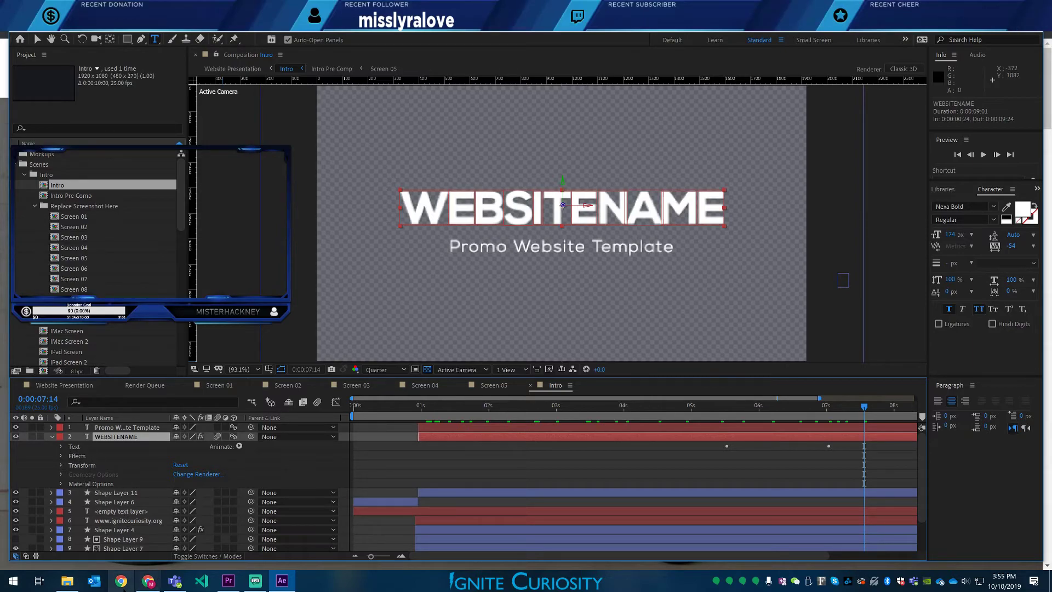
# - Switch to File Explorer, open the logo folder inside the Ignite Curiosity folder, and select bolt_simple.ai
pyautogui.click(67, 580)
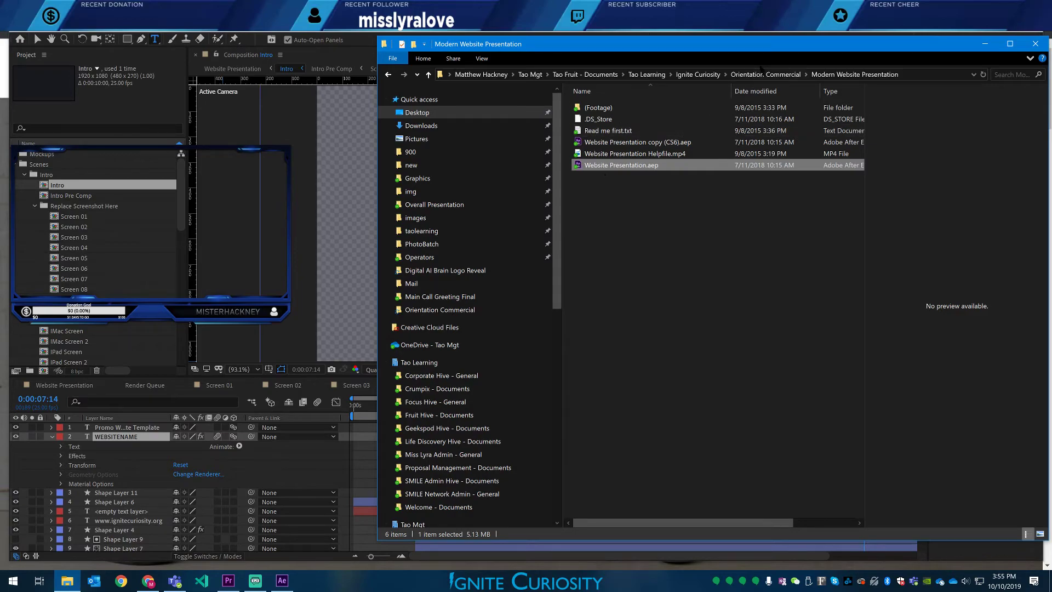
pyautogui.click(714, 75)
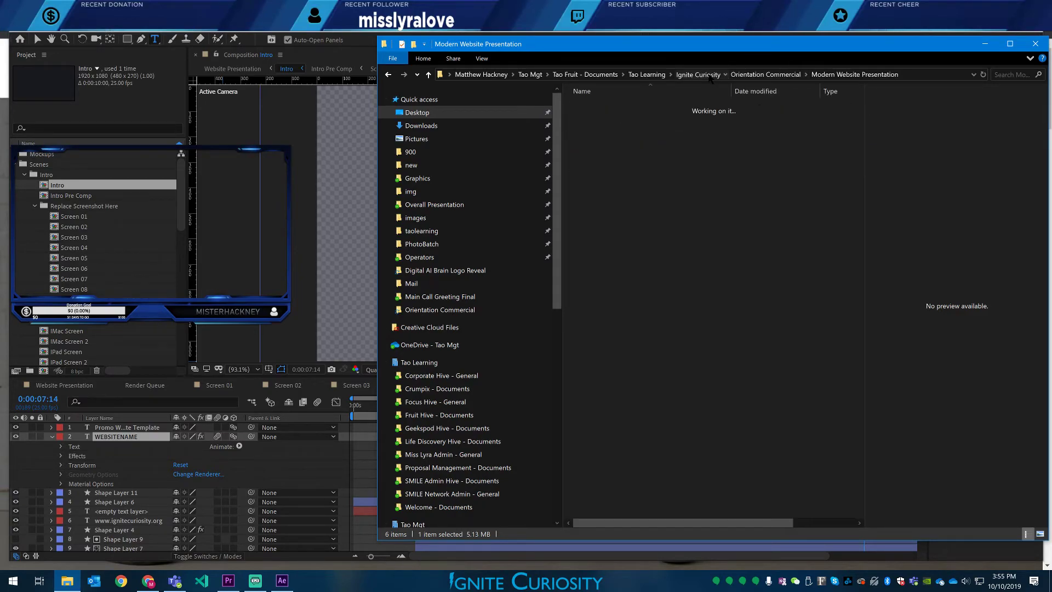
pyautogui.doubleClick(593, 107)
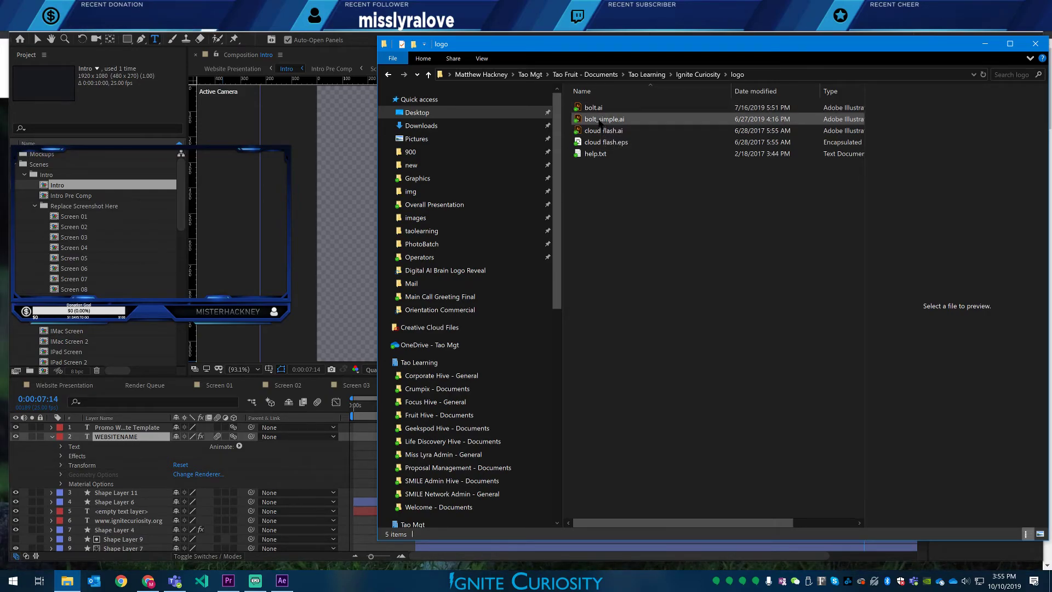
pyautogui.click(600, 120)
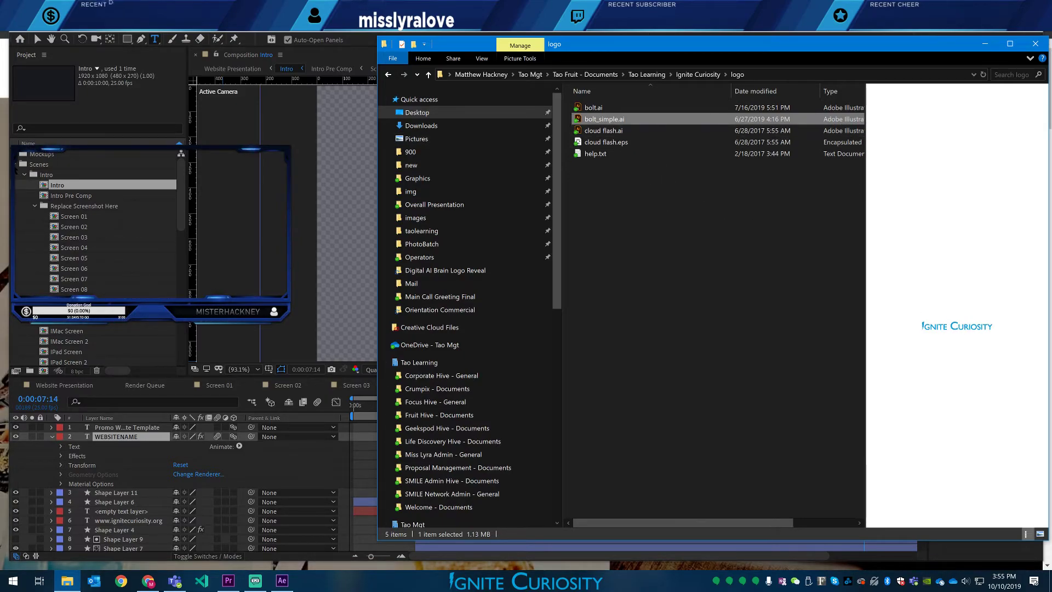
# - Collapse the Scenes and Solids folders in the project and import bolt_simple.ai from File Explorer as footage with merged layers
pyautogui.click(16, 165)
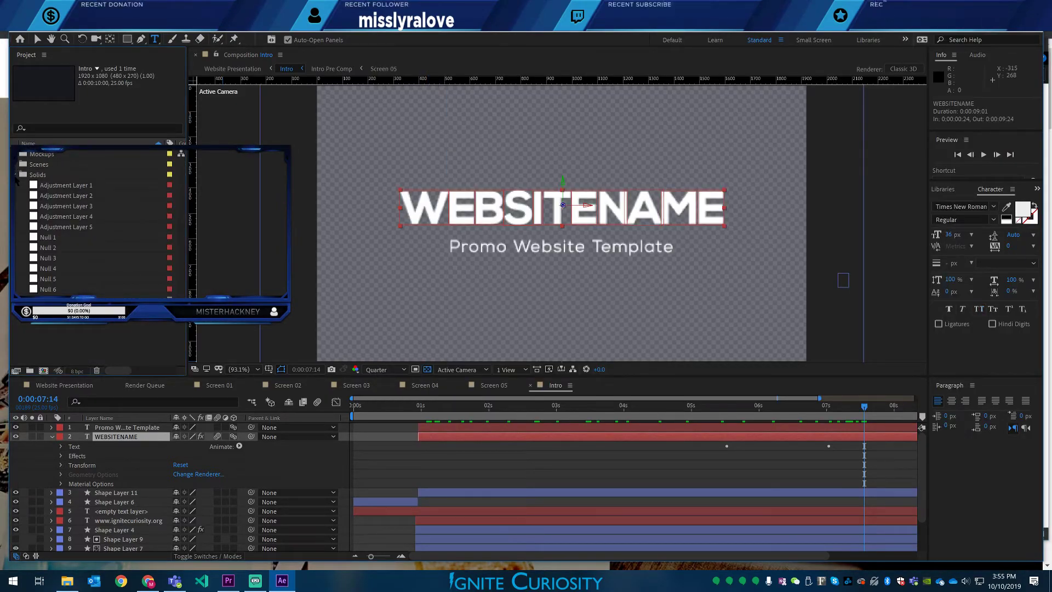
pyautogui.click(15, 175)
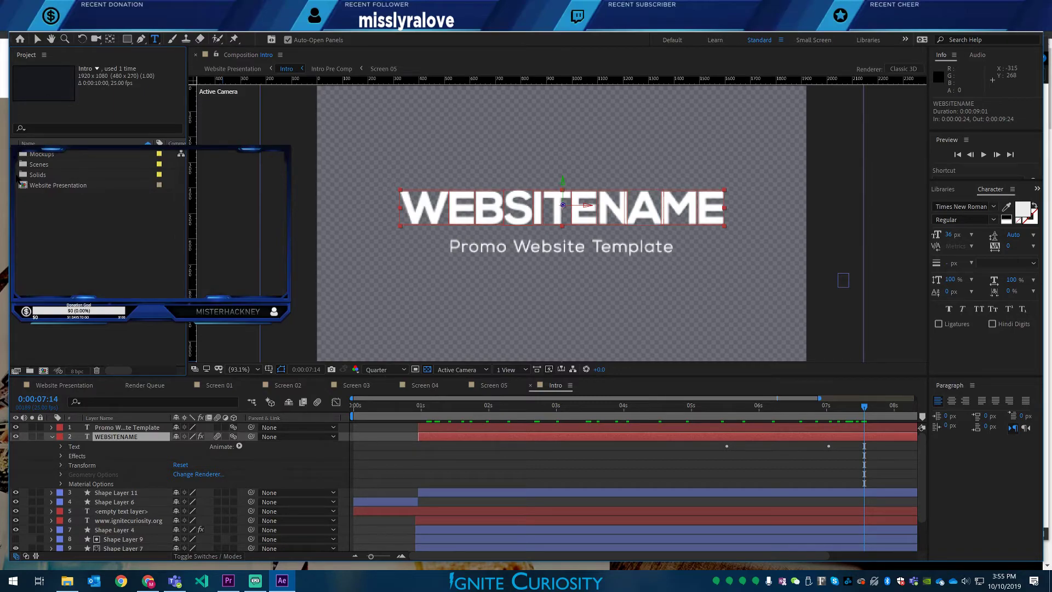
pyautogui.hotkey('alt', 'Tab')
pyautogui.moveTo(606, 119); pyautogui.dragTo(63, 260)
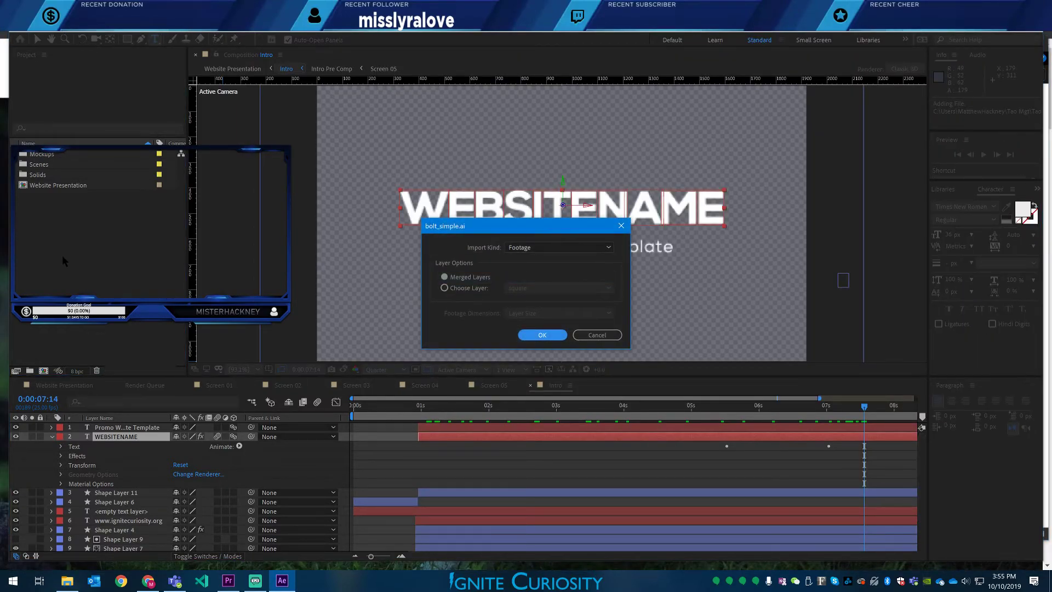
pyautogui.click(539, 336)
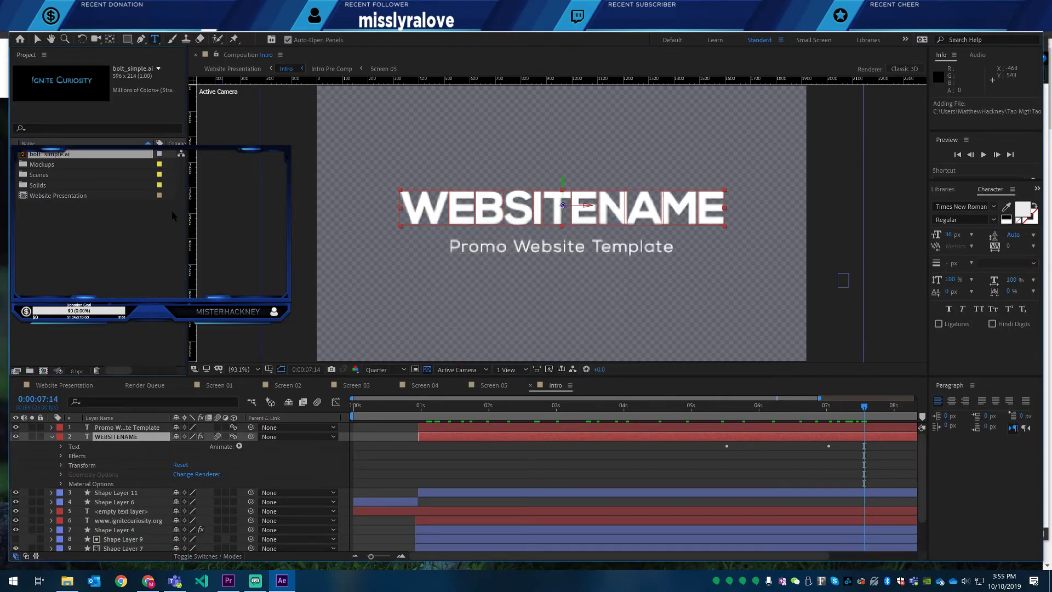
# - Collapse the Intro, Outro and scene subfolders, and add bolt_simple.ai to the Intro composition directly above the WEBSITENAME layer
pyautogui.click(15, 176)
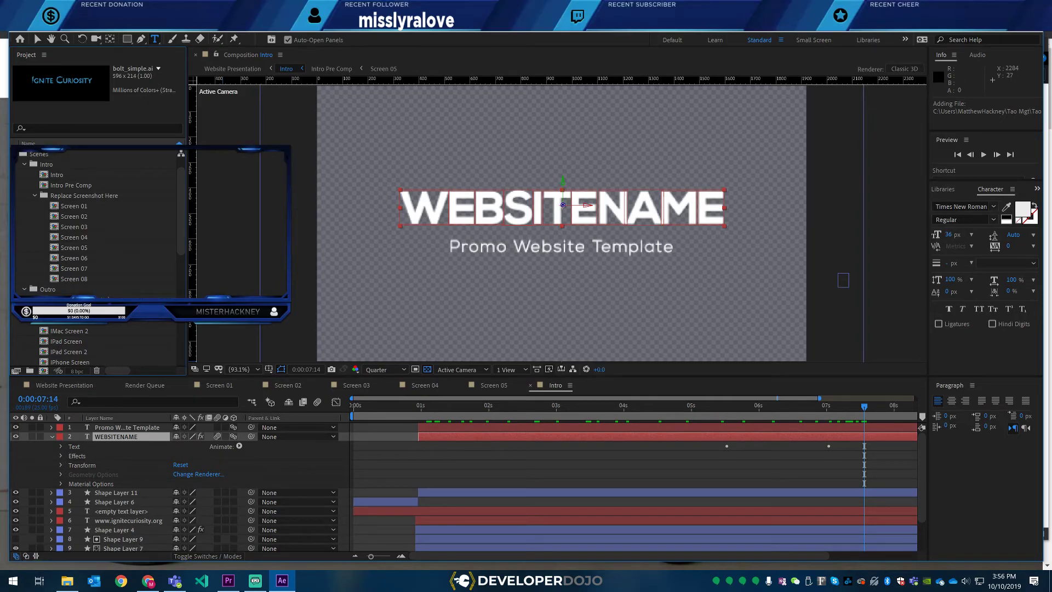
pyautogui.click(1006, 12)
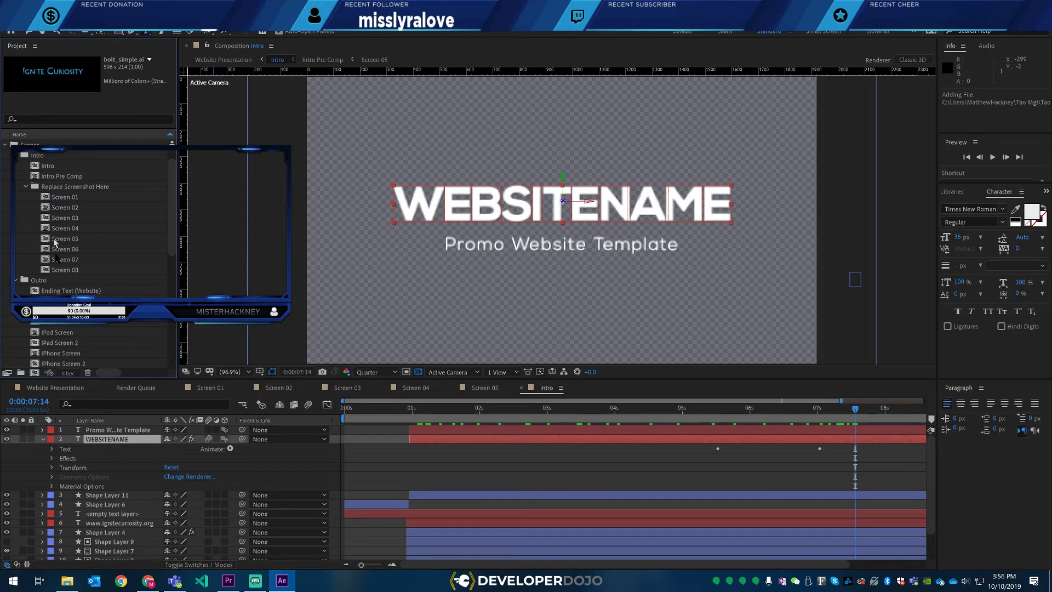
pyautogui.hotkey('alt', 'Tab')
pyautogui.press('Escape')
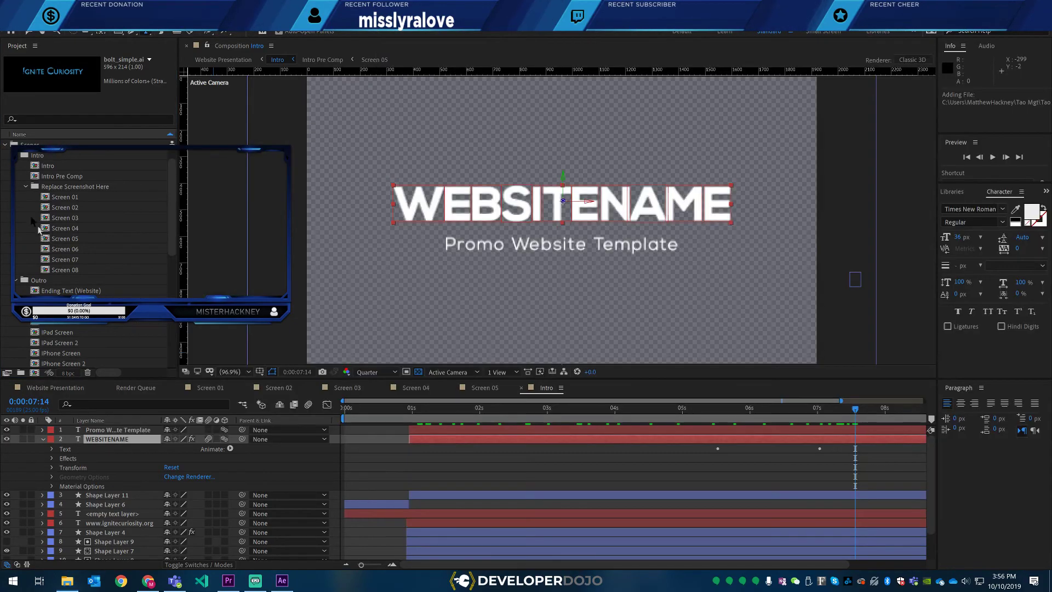
pyautogui.click(17, 156)
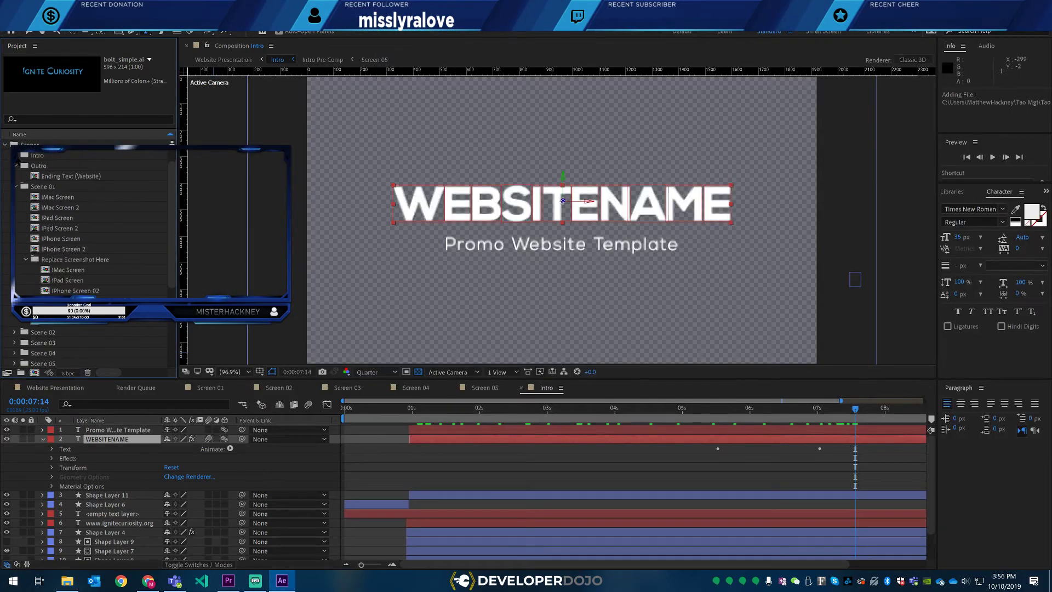
pyautogui.click(16, 166)
pyautogui.click(16, 177)
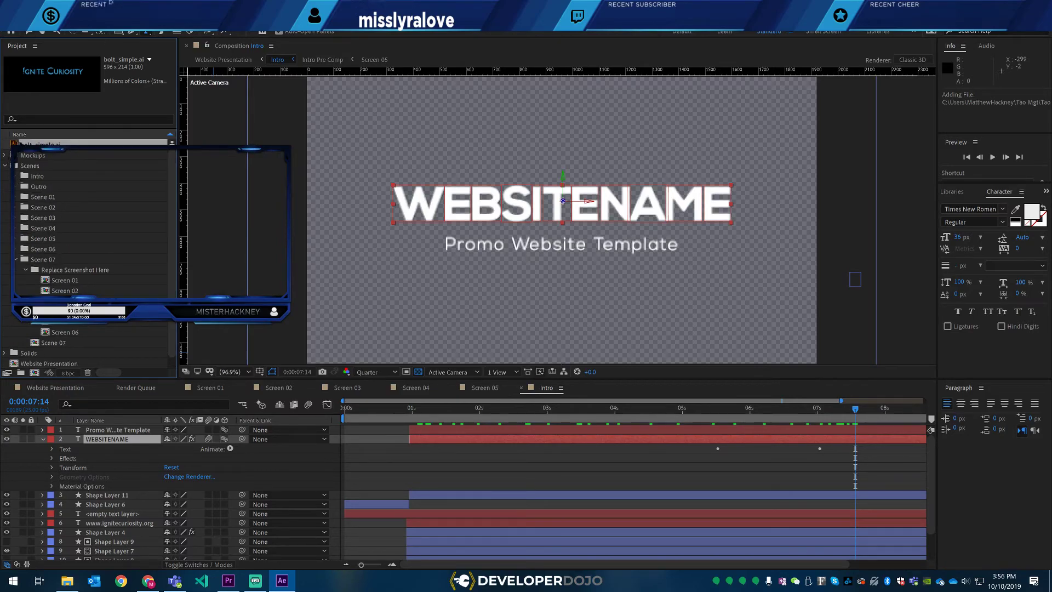
pyautogui.moveTo(41, 144); pyautogui.dragTo(107, 439)
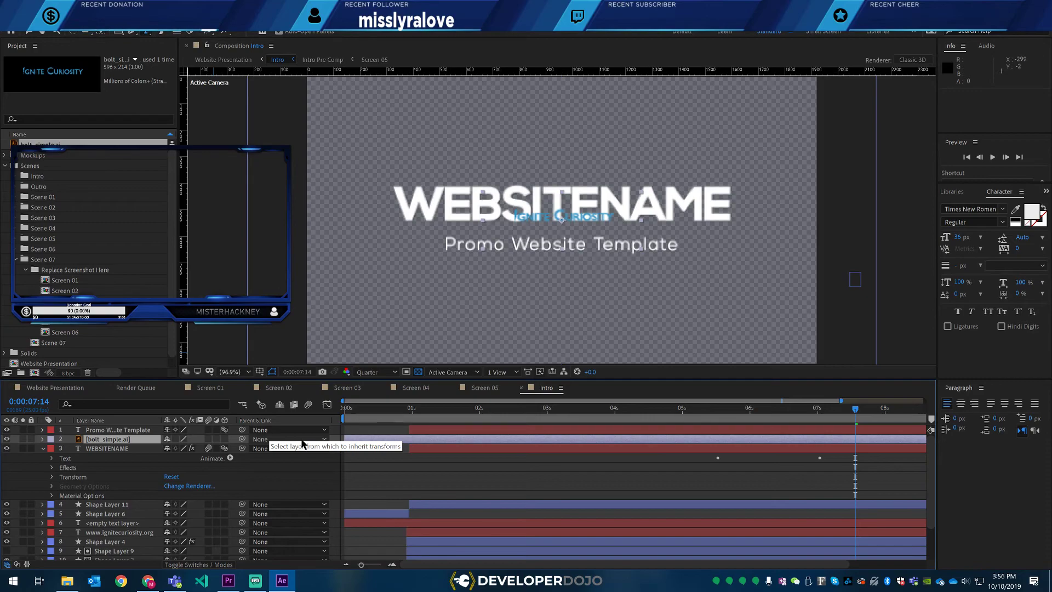
# - Parent the bolt_simple.ai layer to WEBSITENAME and shift its start to 0:00:00:24 to match that layer
pyautogui.click(324, 439)
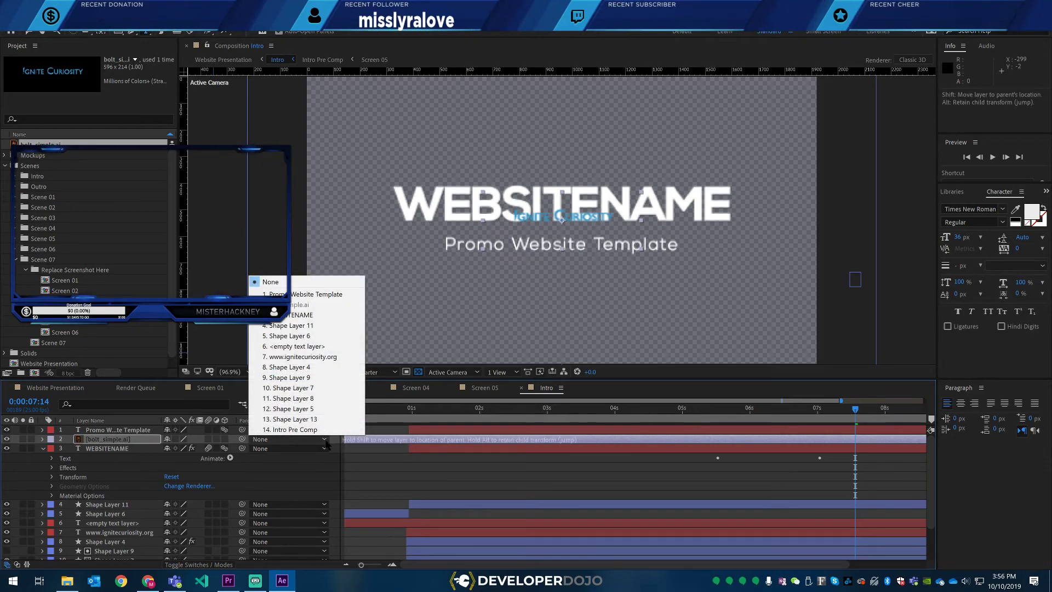
pyautogui.click(293, 315)
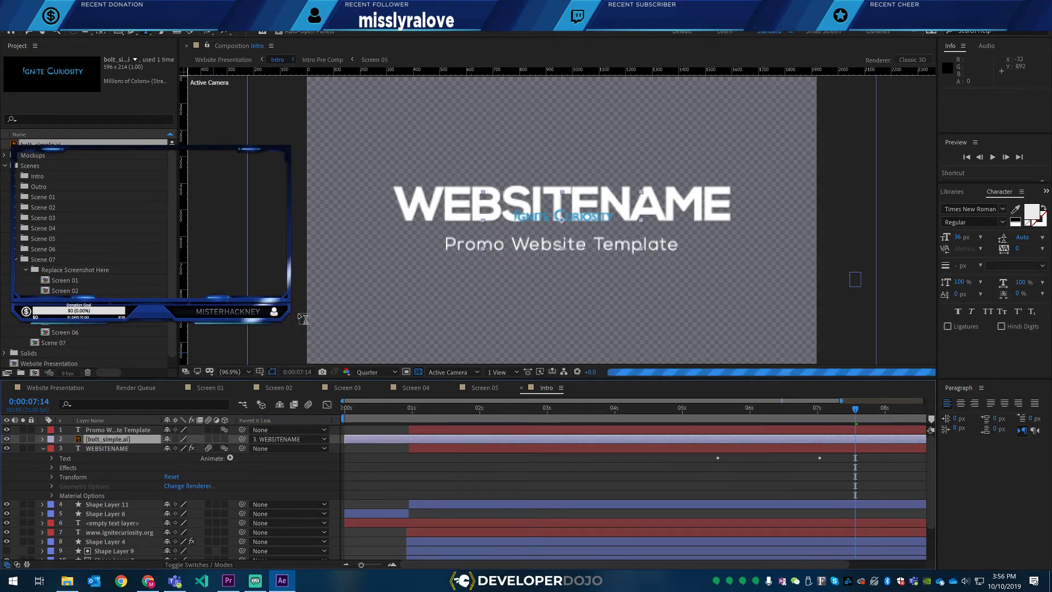
pyautogui.moveTo(368, 442); pyautogui.dragTo(431, 444)
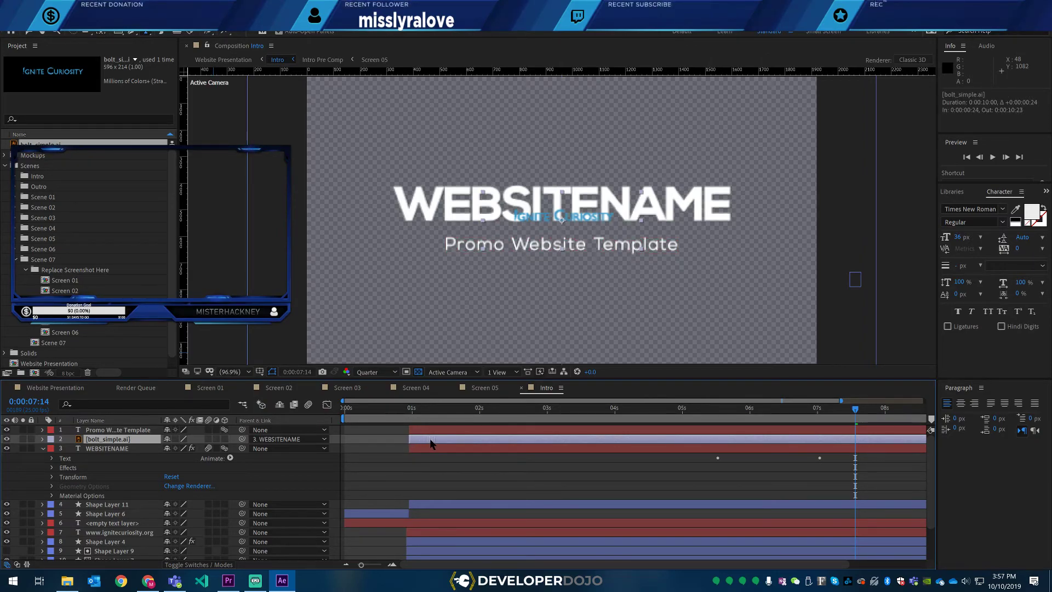
# - Hide the WEBSITENAME layer and scale the bolt_simple.ai logo up to about 256%, viewing it at Full resolution
pyautogui.click(7, 448)
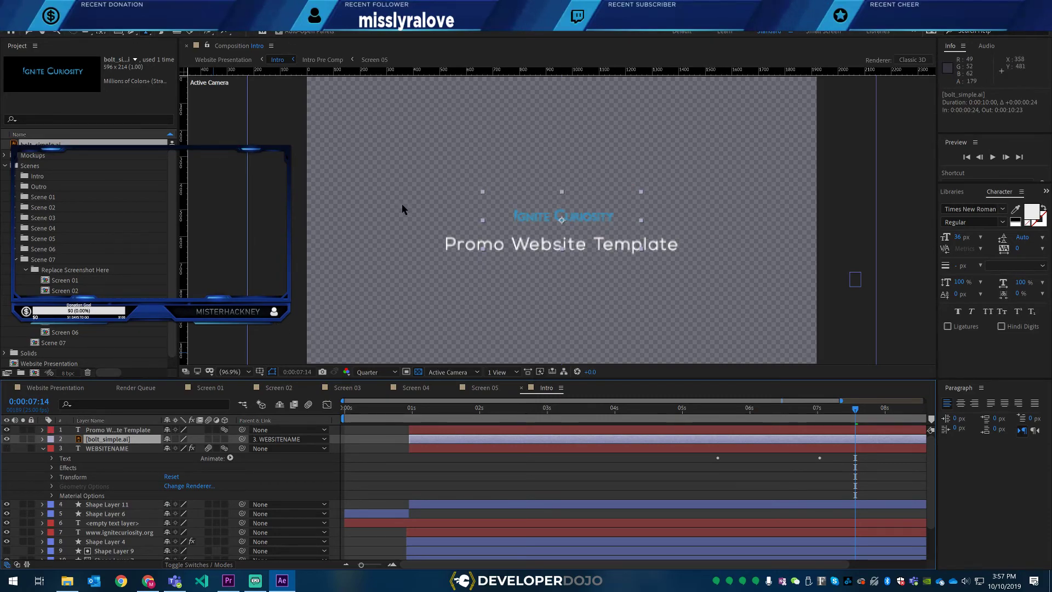
pyautogui.moveTo(482, 192); pyautogui.dragTo(359, 130)
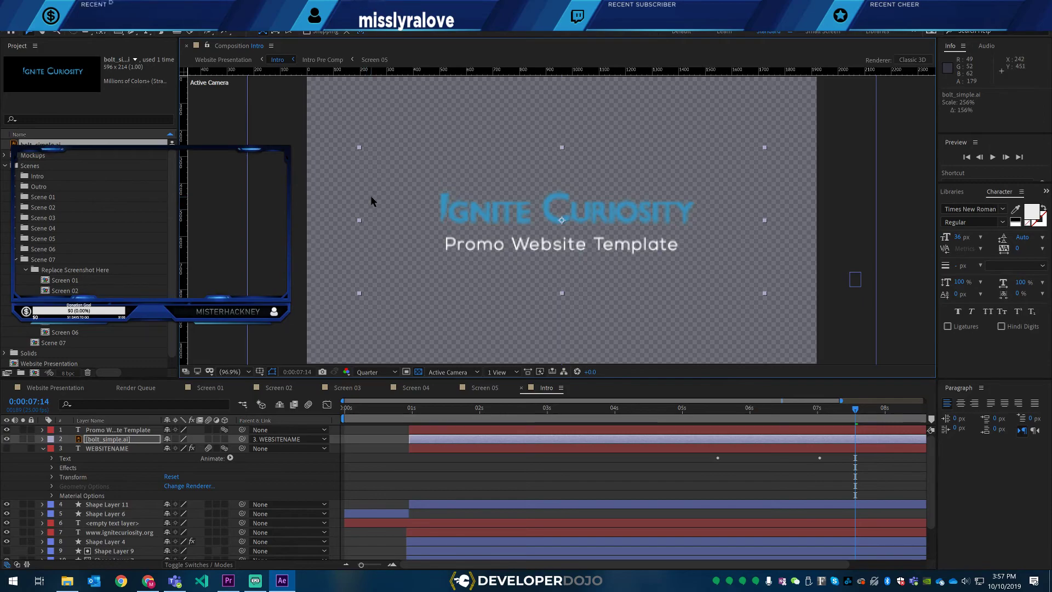
pyautogui.click(395, 374)
pyautogui.click(373, 390)
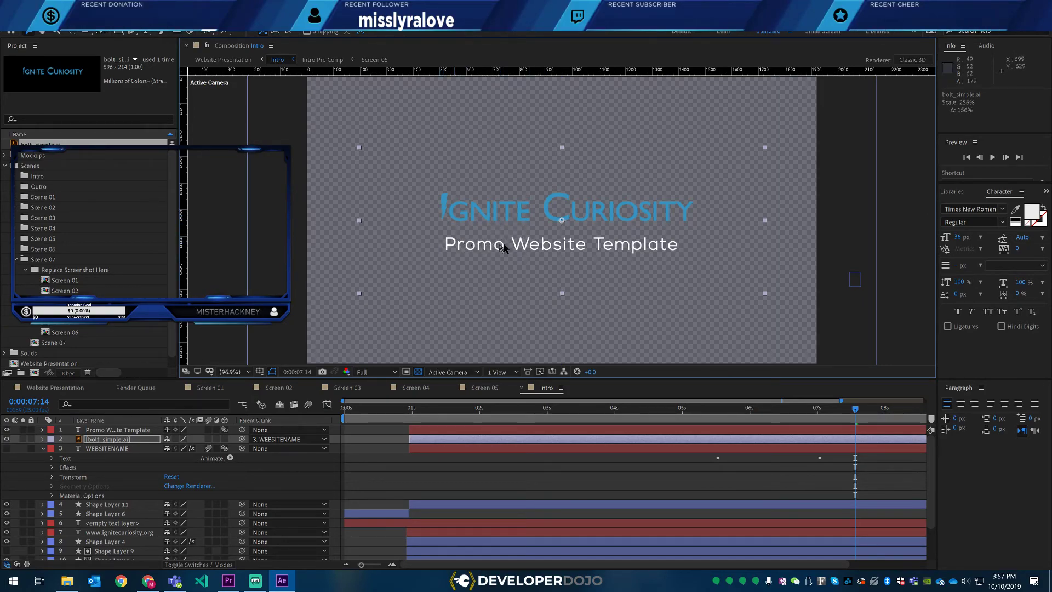
# - Switch to the browser and look through the Ignite Curiosity home page for a tagline, highlighting "We Make STEAM Cool"
pyautogui.click(148, 581)
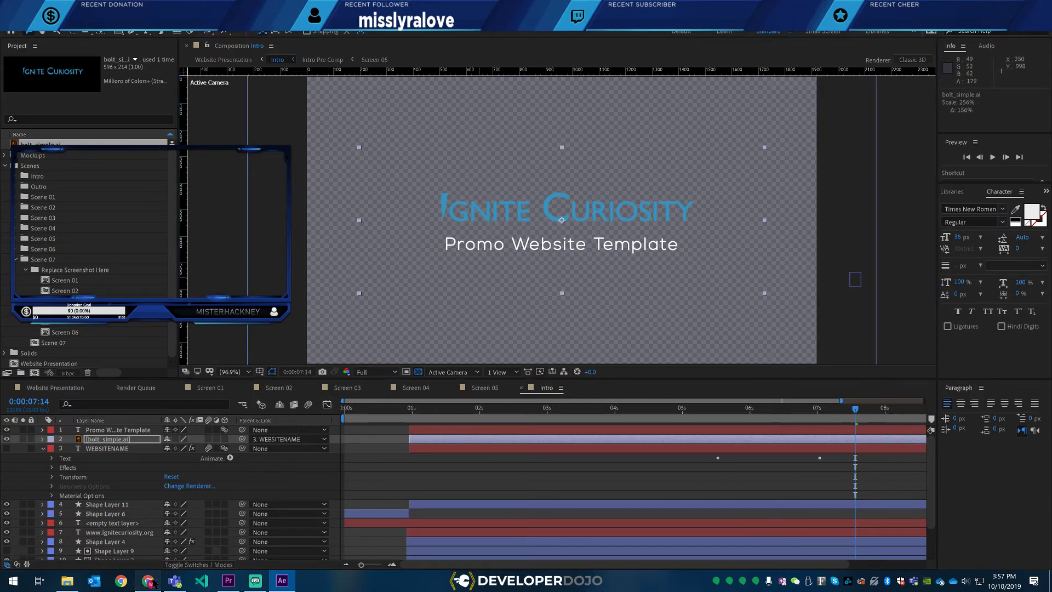
pyautogui.scroll(-7, 279, 247)
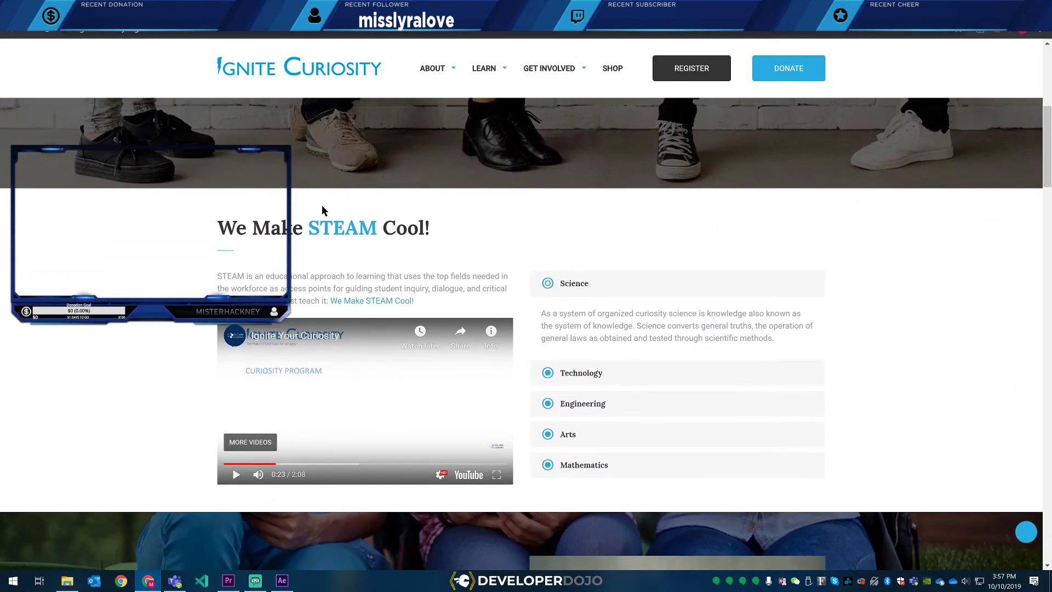
pyautogui.scroll(7, 321, 205)
pyautogui.scroll(-3, 251, 547)
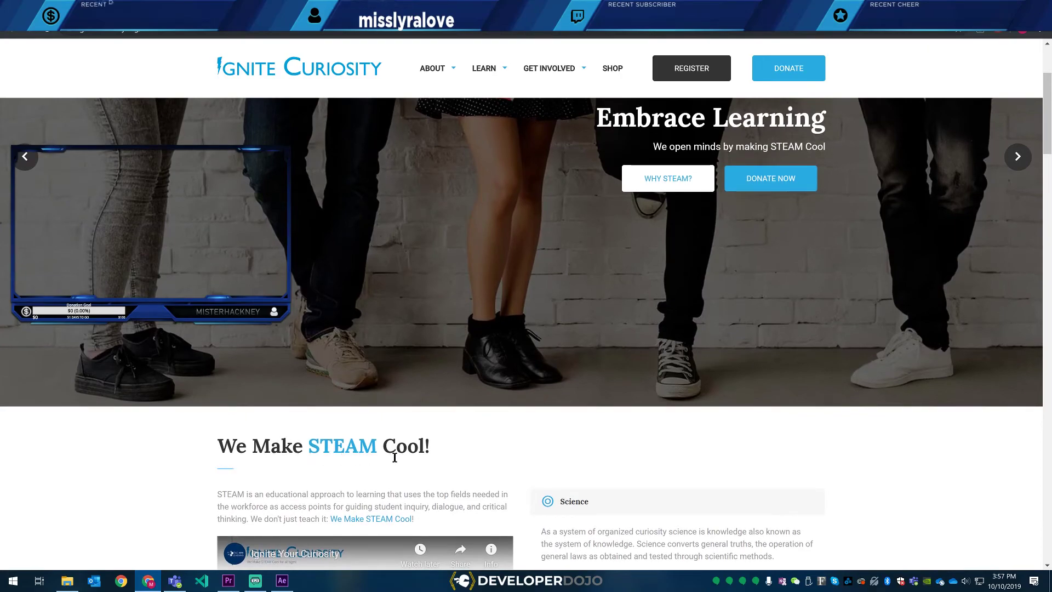
pyautogui.moveTo(427, 445); pyautogui.dragTo(225, 445)
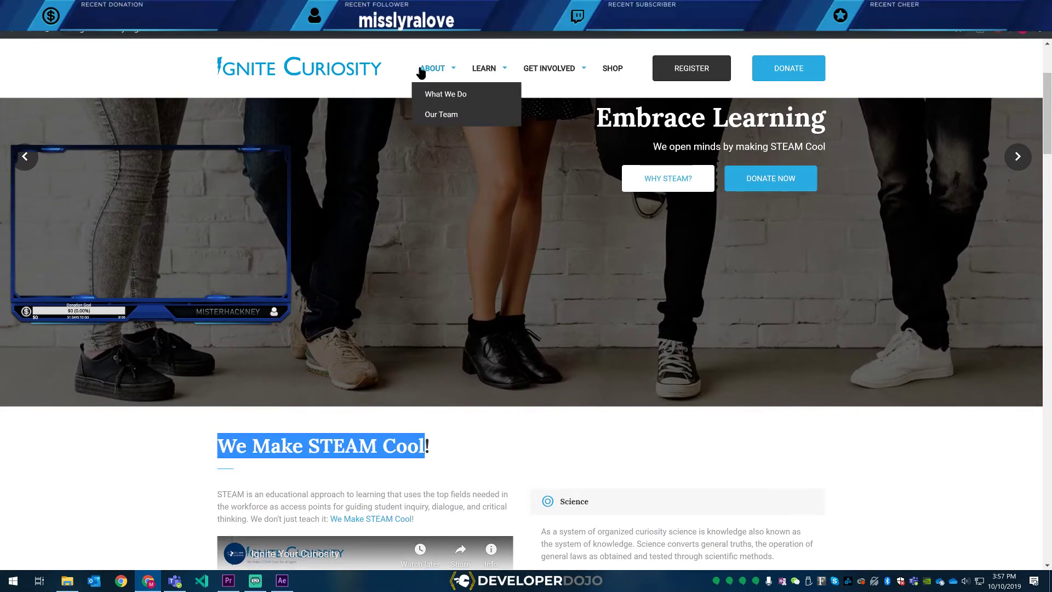
# - Open the site's Orientation page under Learn and copy the heading "Your Journey Starts Here"
pyautogui.moveTo(484, 69)
pyautogui.click(490, 98)
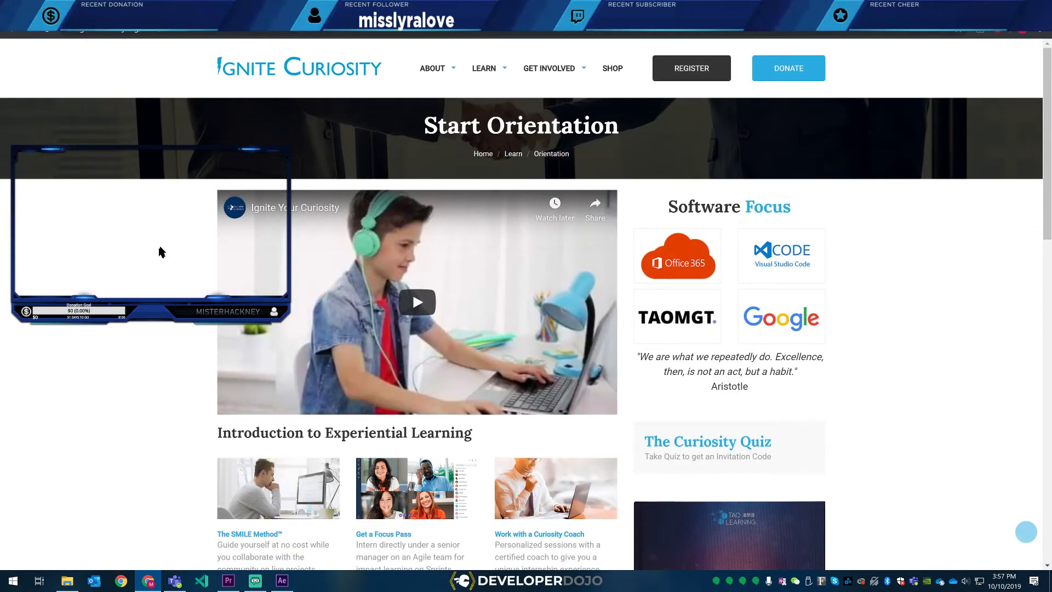
pyautogui.doubleClick(502, 126)
pyautogui.scroll(-4, 313, 383)
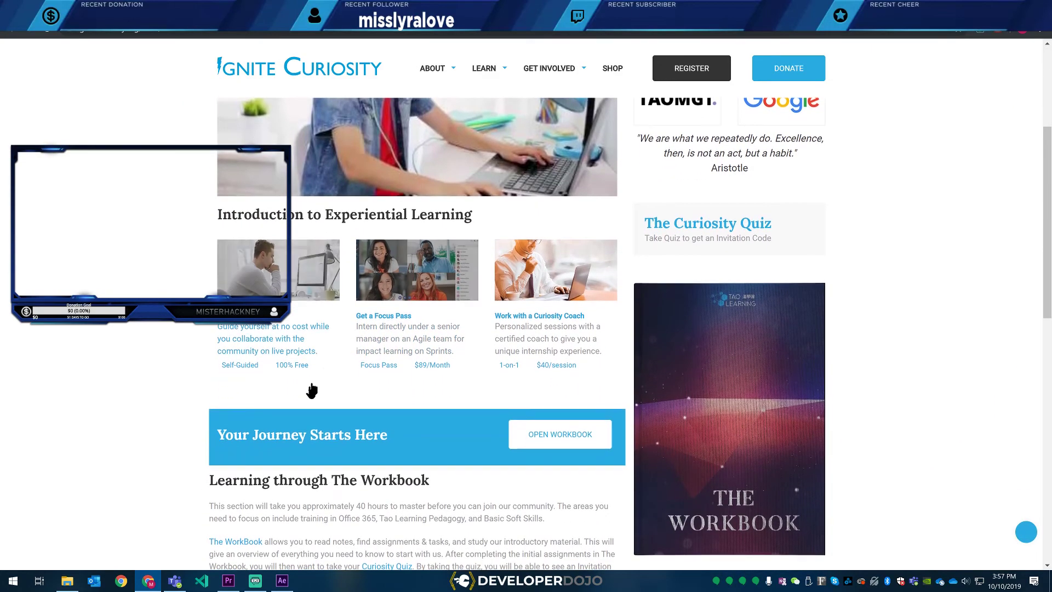
pyautogui.moveTo(222, 434); pyautogui.dragTo(385, 434)
pyautogui.hotkey('ctrl', 'c')
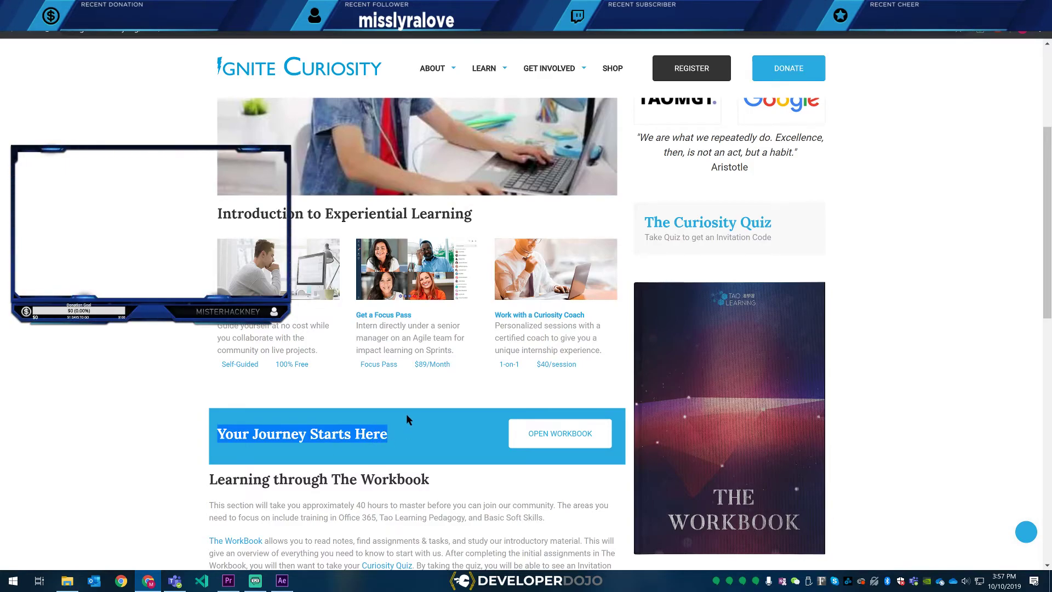
# - Return to After Effects and replace the "Promo Website Template" subtitle text with "Your Journey Starts Here"
pyautogui.hotkey('alt', 'Tab')
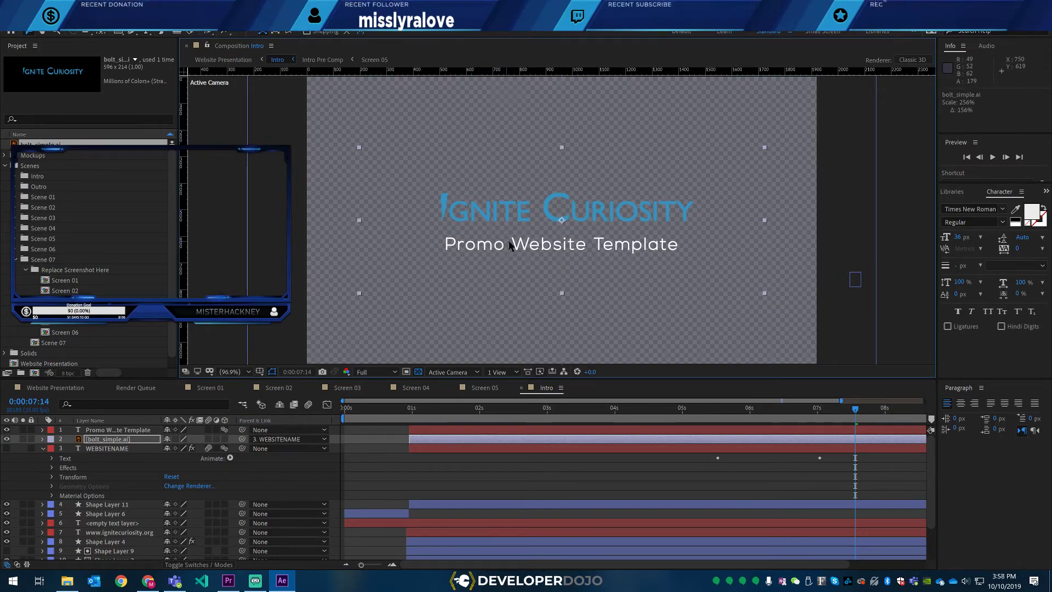
pyautogui.click(116, 432)
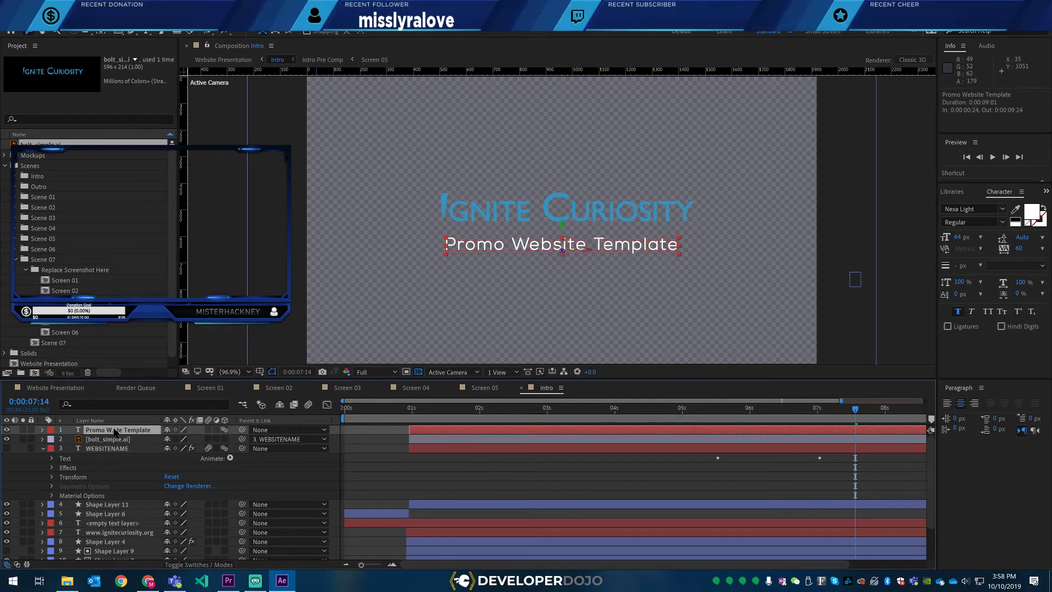
pyautogui.doubleClick(493, 247)
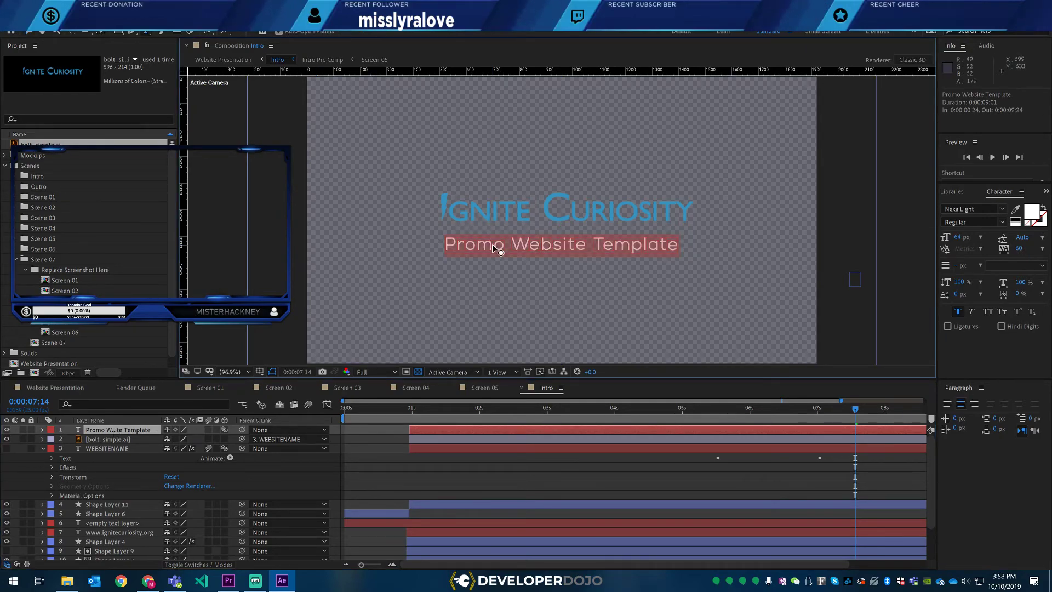
pyautogui.hotkey('ctrl', 'v')
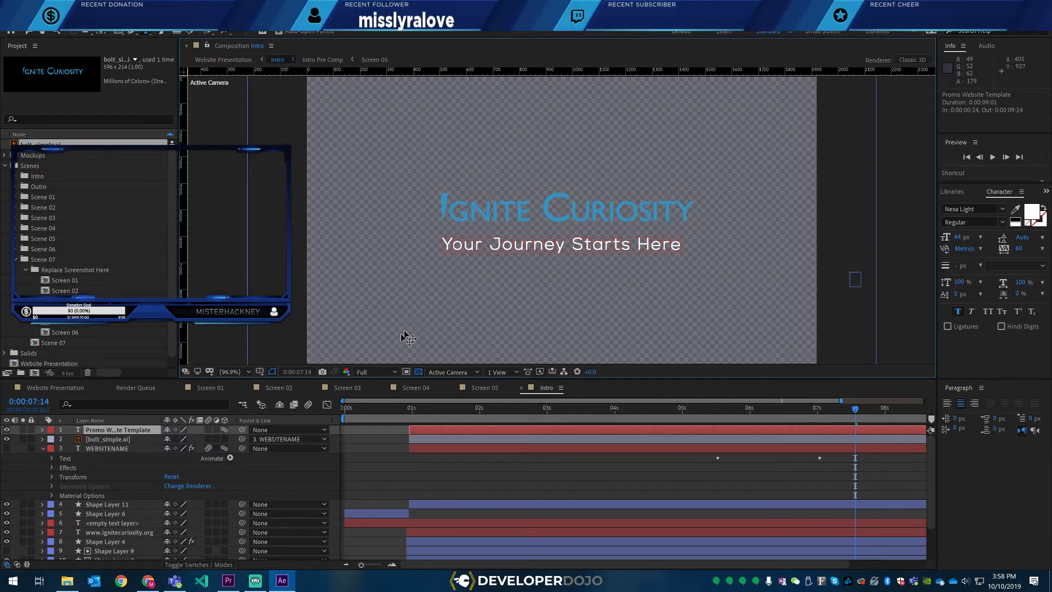
# - Scrub through the first second of the intro to check the logo's entrance up to 0:00:01:02, with the preview resolution set to Quarter
pyautogui.click(379, 411)
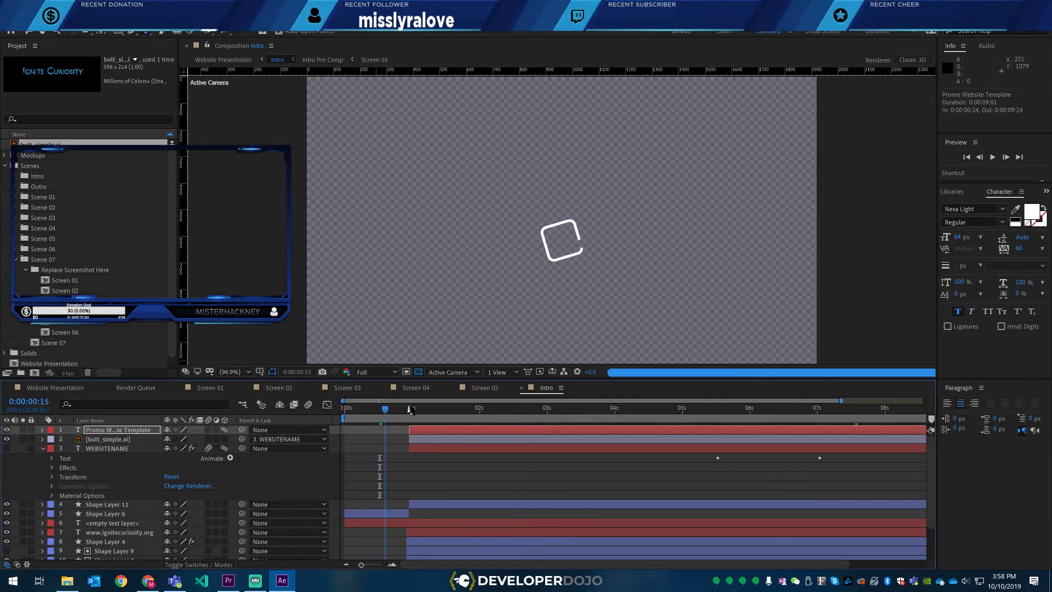
pyautogui.moveTo(380, 411); pyautogui.dragTo(421, 420)
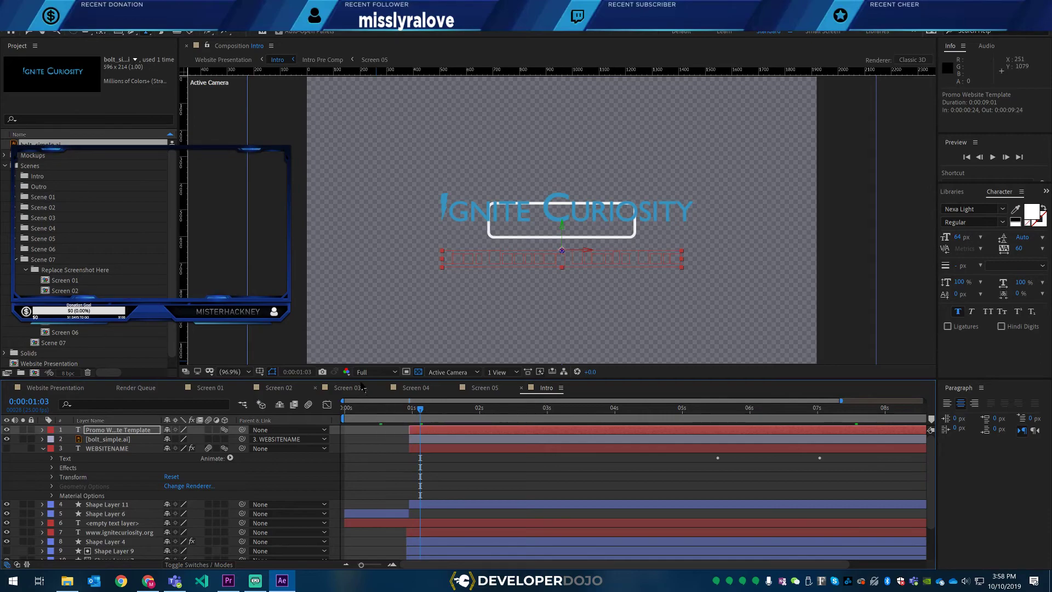
pyautogui.click(393, 375)
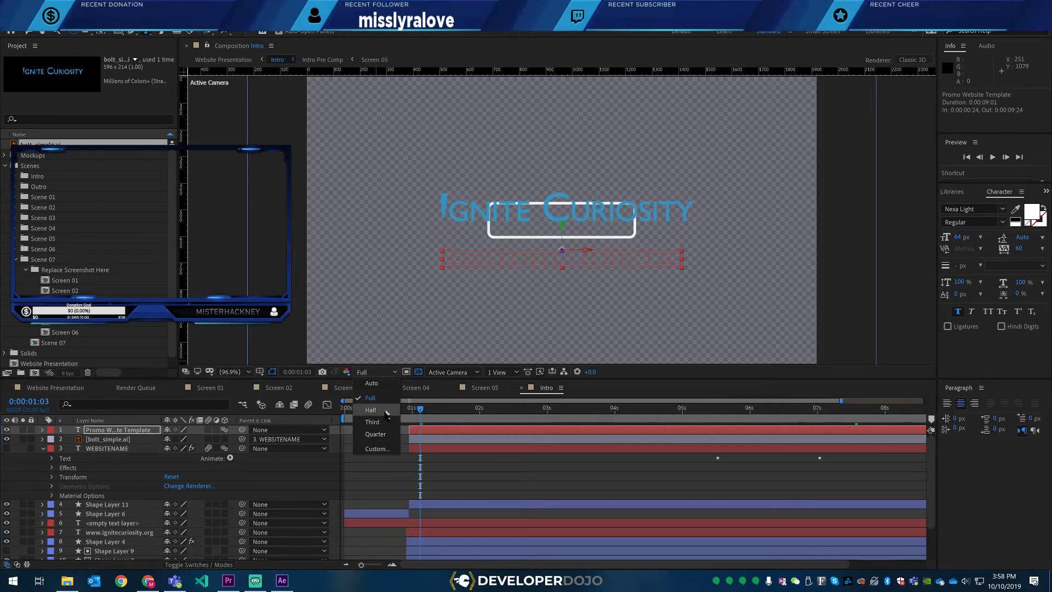
pyautogui.click(379, 431)
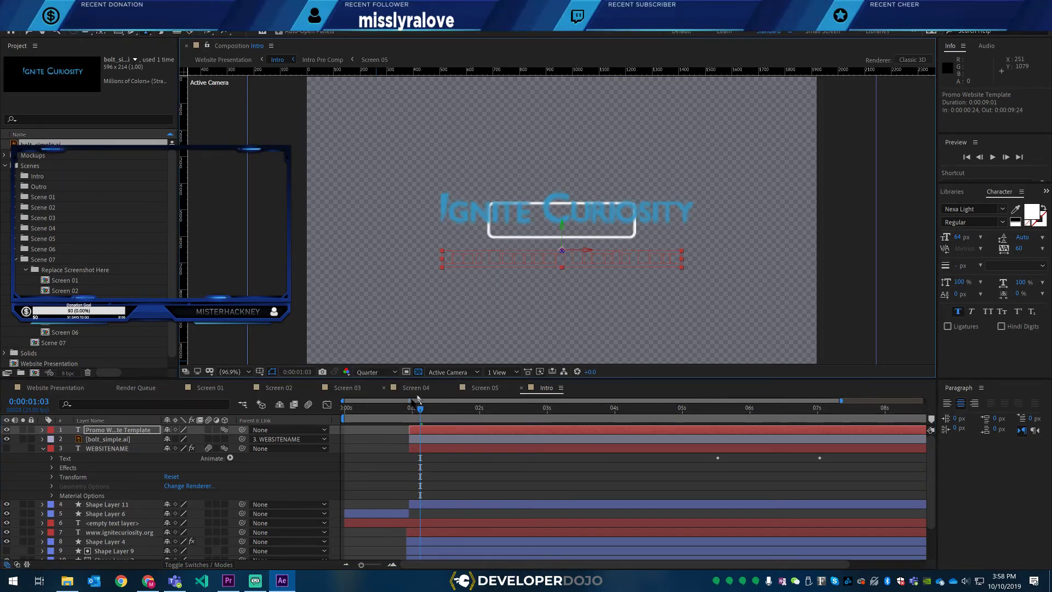
pyautogui.moveTo(369, 410); pyautogui.dragTo(418, 417)
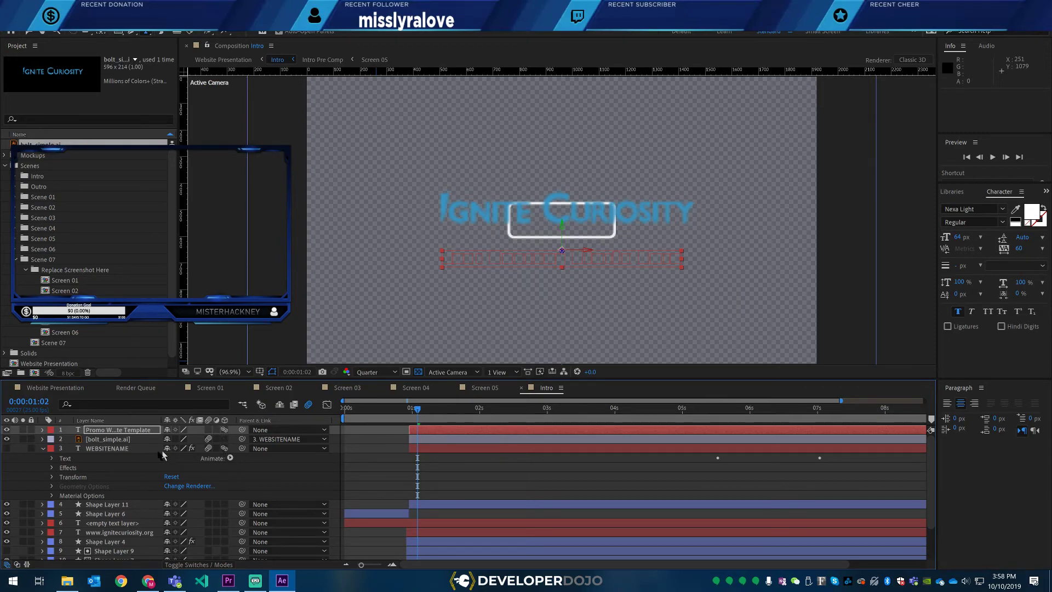
# - Copy the WEBSITENAME layer's property groups from Text through Material Options and paste them onto the bolt_simple.ai logo layer
pyautogui.moveTo(82, 440)
pyautogui.mouseDown()
pyautogui.moveTo(80, 455)
pyautogui.moveTo(91, 448)
pyautogui.mouseUp()
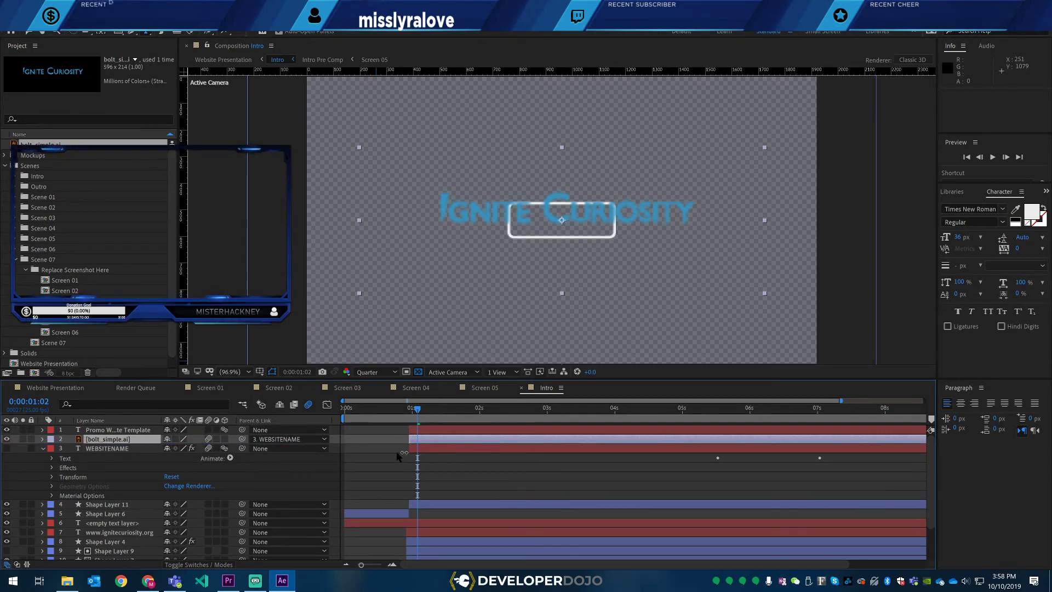
pyautogui.click(42, 439)
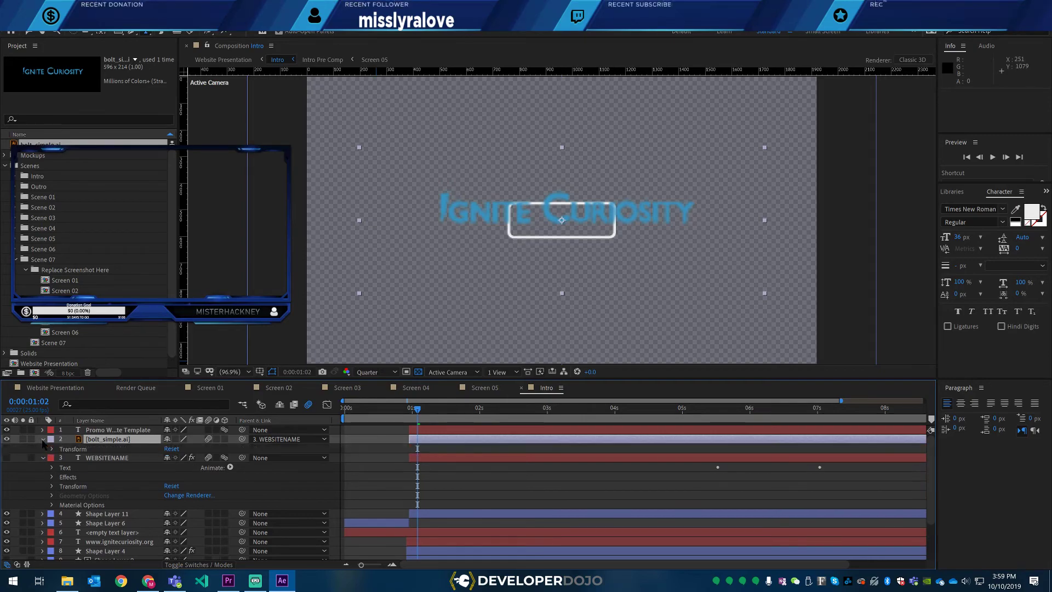
pyautogui.click(65, 469)
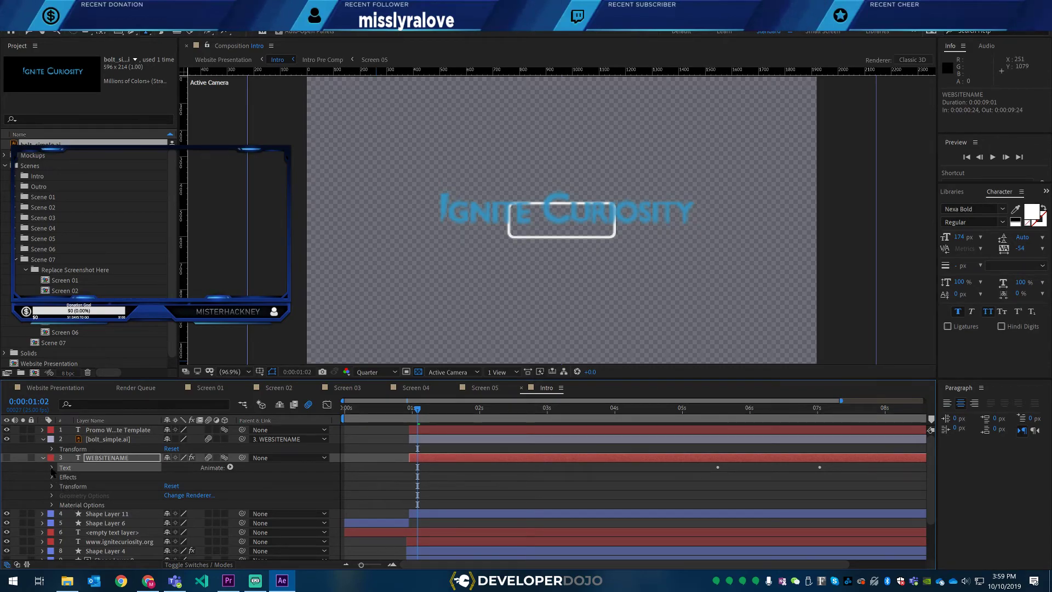
pyautogui.keyDown('shift'); pyautogui.click(74, 505); pyautogui.keyUp('shift')
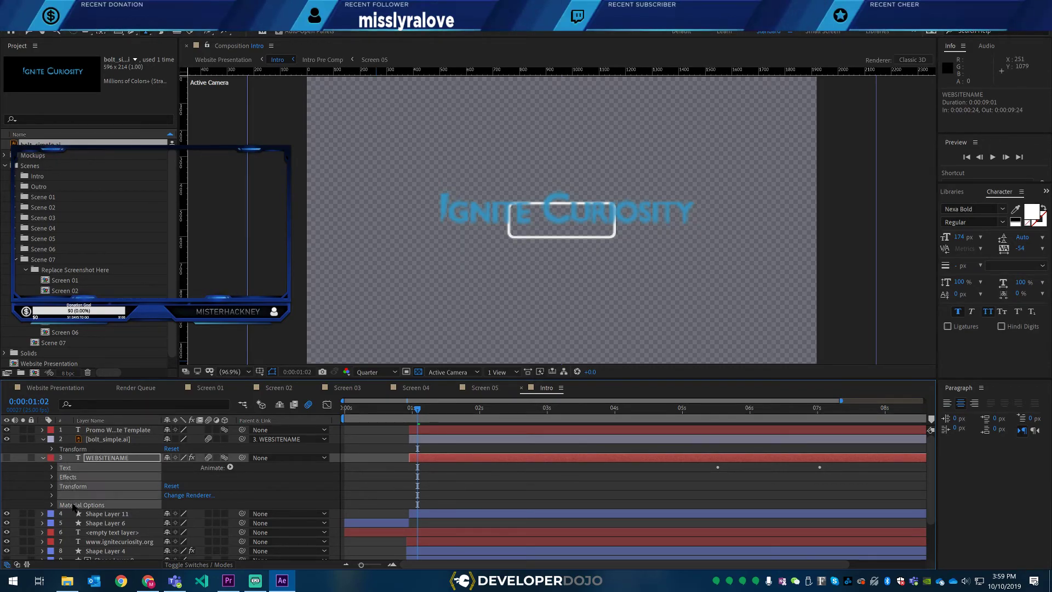
pyautogui.click(65, 450)
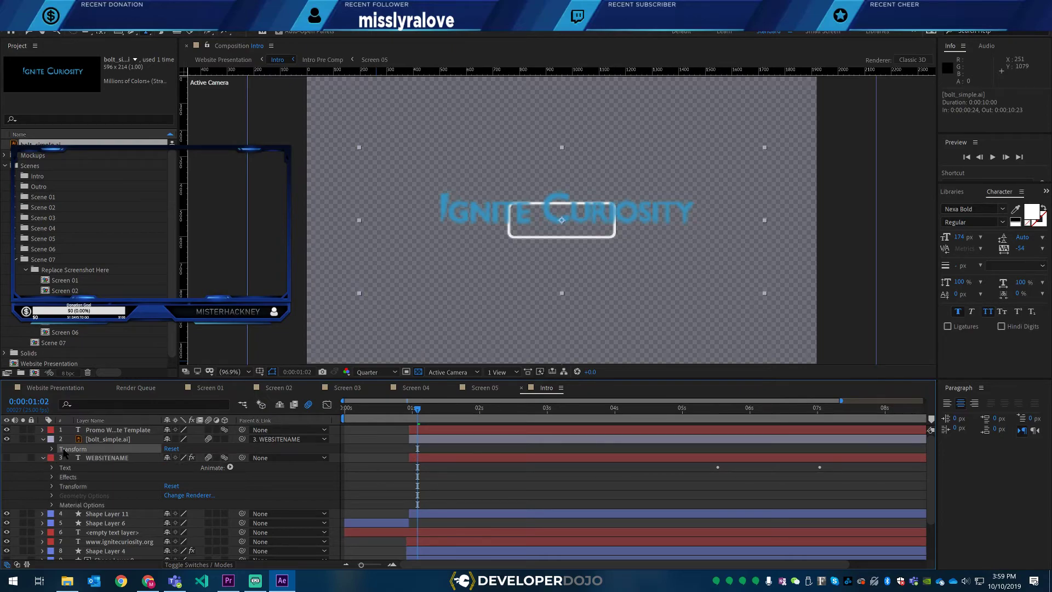
pyautogui.hotkey('ctrl', 'v')
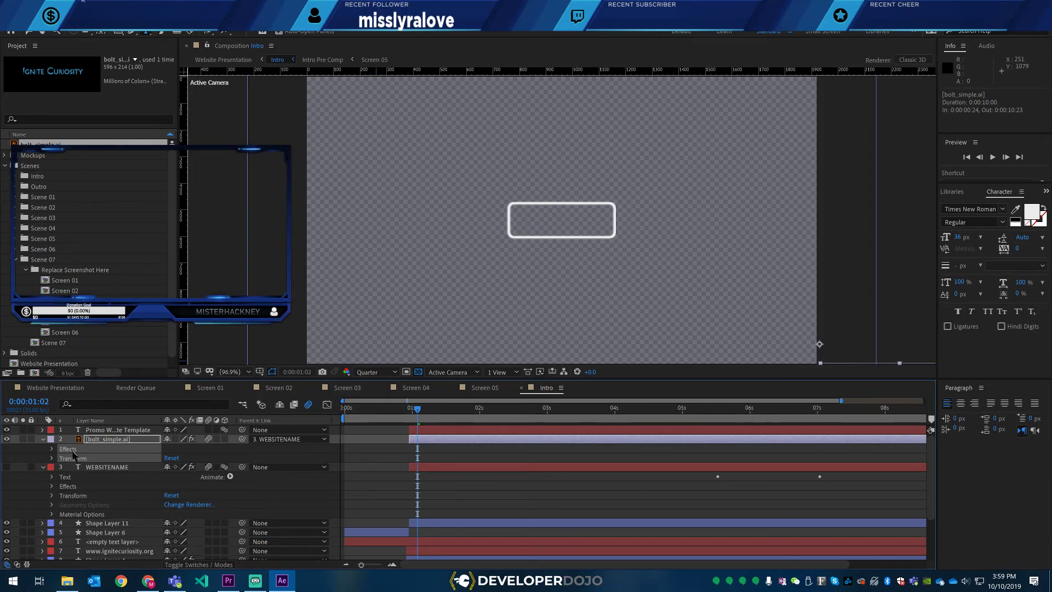
# - Scrub the intro from about one second up to 0:00:06:13 to check the logo's entrance with the pasted properties
pyautogui.click(65, 479)
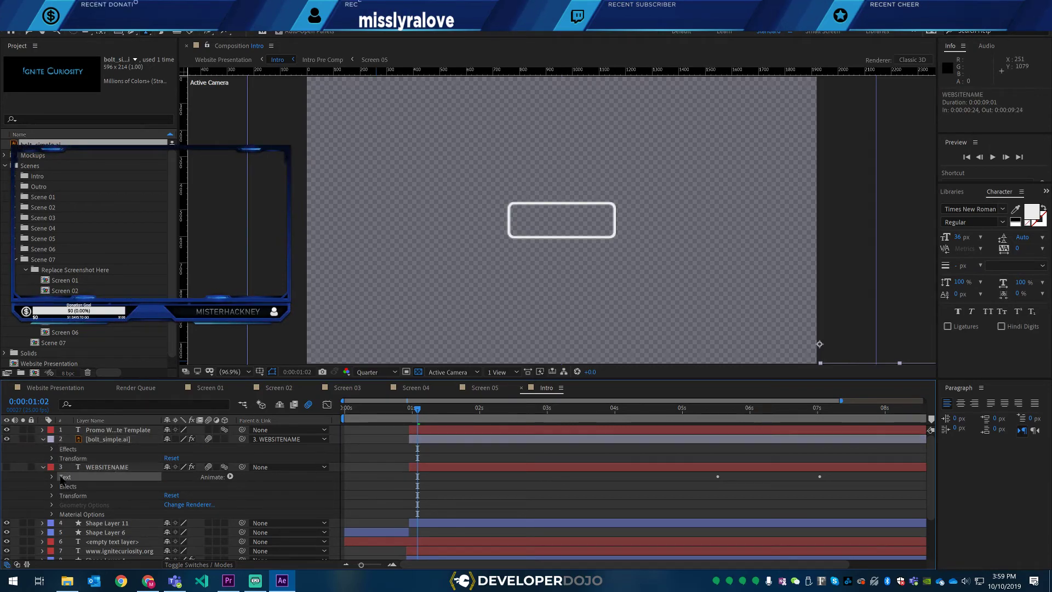
pyautogui.click(71, 516)
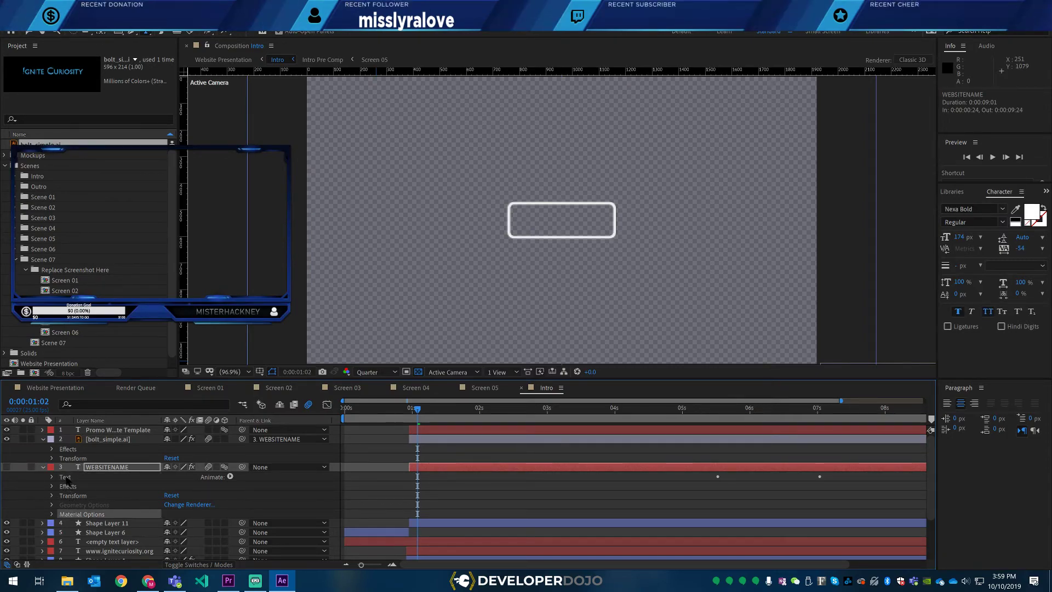
pyautogui.click(404, 409)
pyautogui.moveTo(405, 411); pyautogui.dragTo(786, 411)
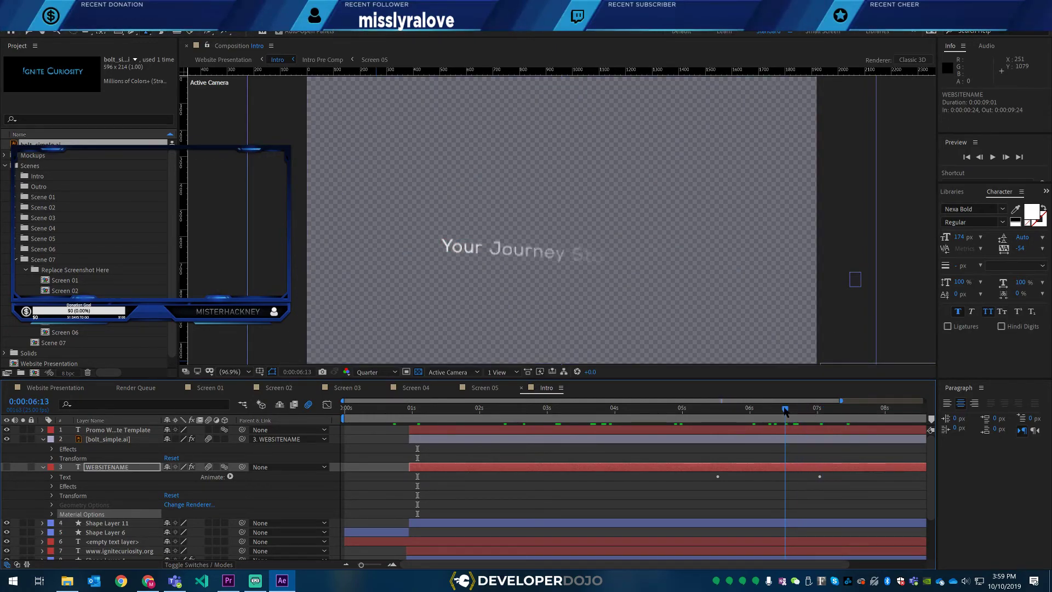
# - Toggle the hidden WEBSITENAME layer's visibility and leave the layer shown
pyautogui.click(208, 439)
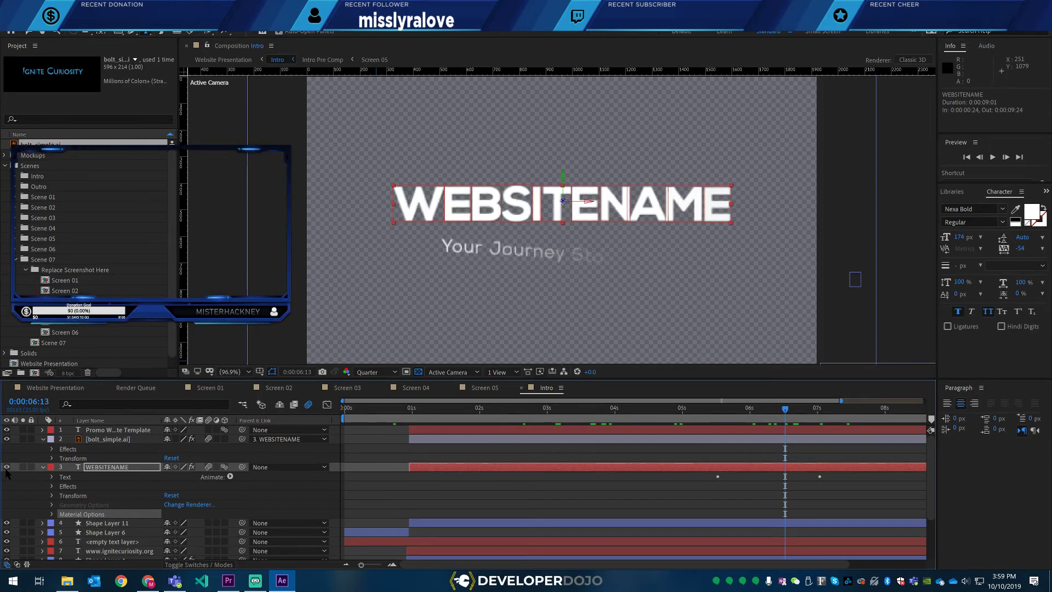
pyautogui.click(6, 468)
pyautogui.click(7, 467)
pyautogui.click(7, 468)
pyautogui.click(6, 467)
# - Set the bolt_simple.ai layer's parent to None and make it a 3D layer with motion blur off
pyautogui.click(324, 439)
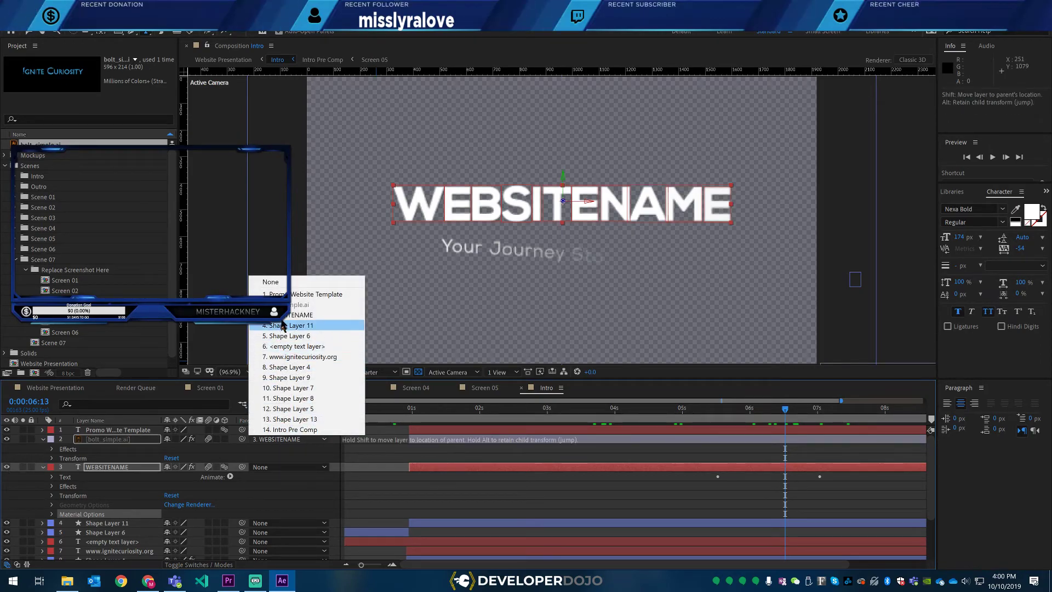
pyautogui.click(285, 284)
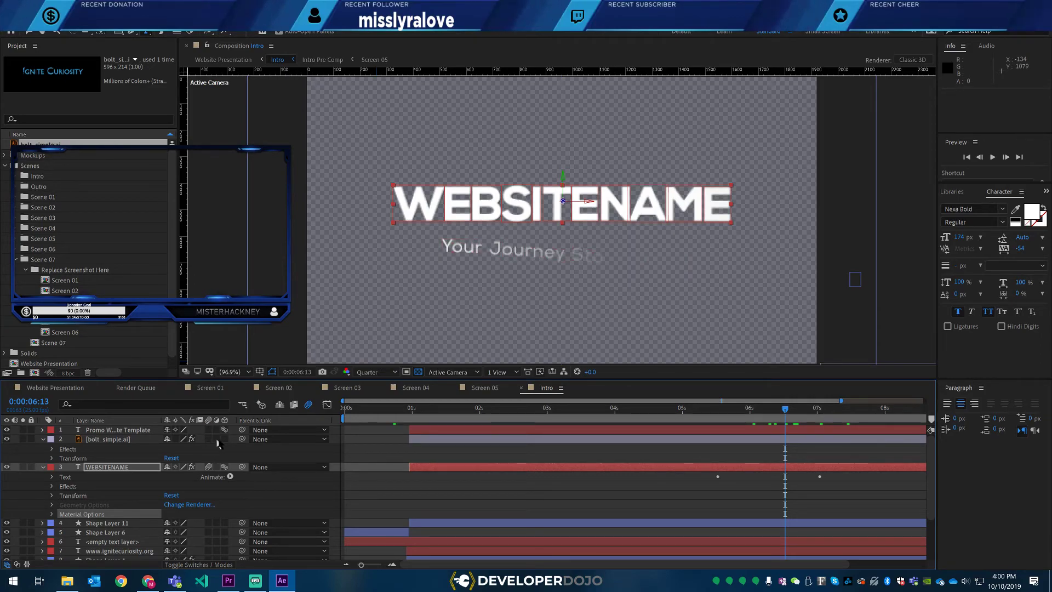
pyautogui.click(224, 439)
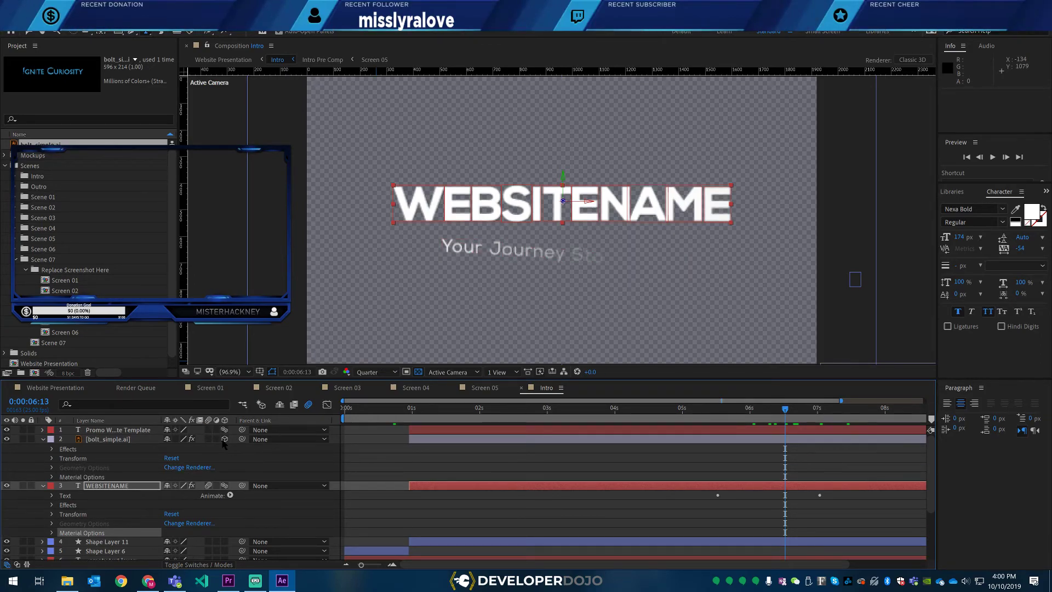
pyautogui.click(224, 439)
pyautogui.click(224, 439)
# - Compare the Material Options of the bolt_simple.ai and WEBSITENAME layers, collapsing both groups when done
pyautogui.scroll(-1, 97, 459)
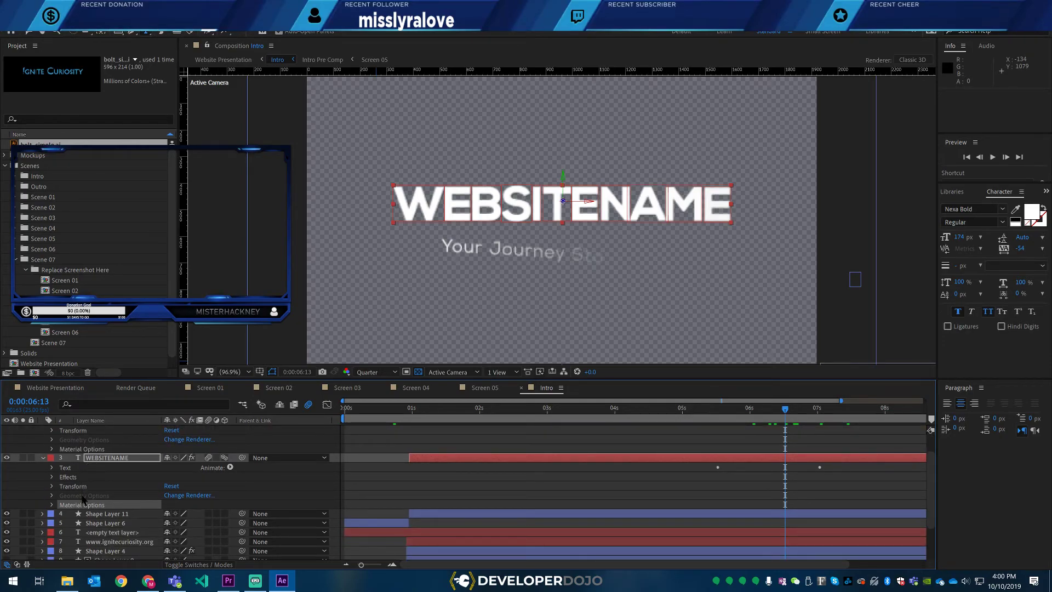
pyautogui.click(72, 451)
pyautogui.scroll(1, 87, 457)
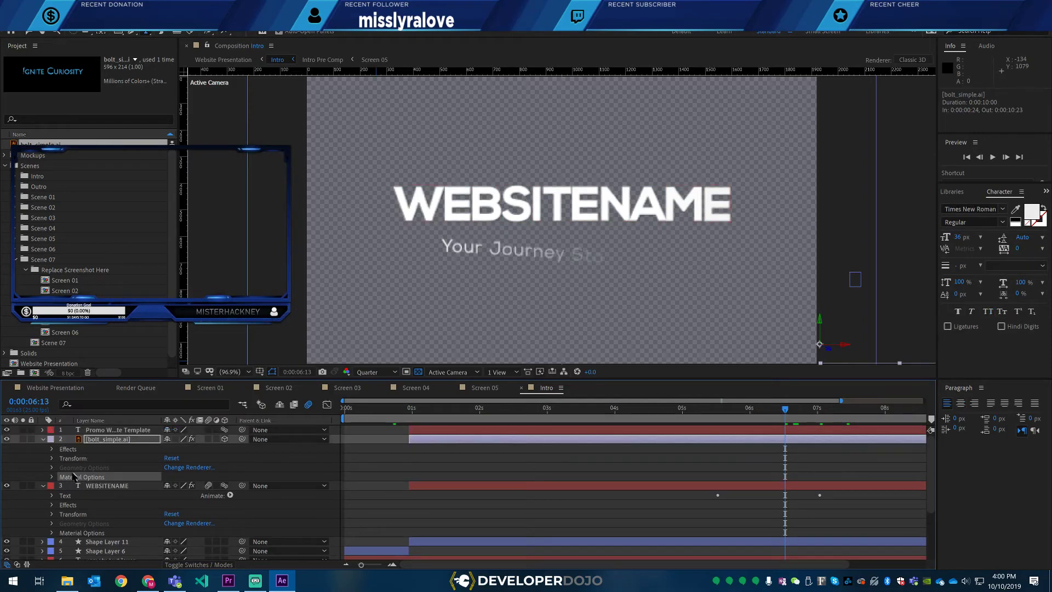
pyautogui.click(52, 476)
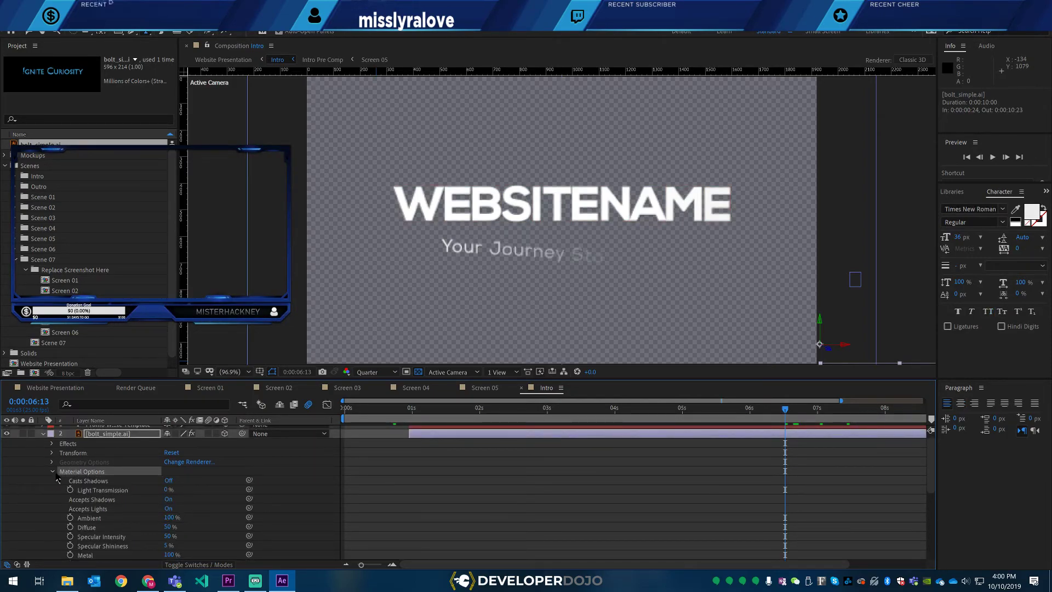
pyautogui.scroll(-3, 149, 488)
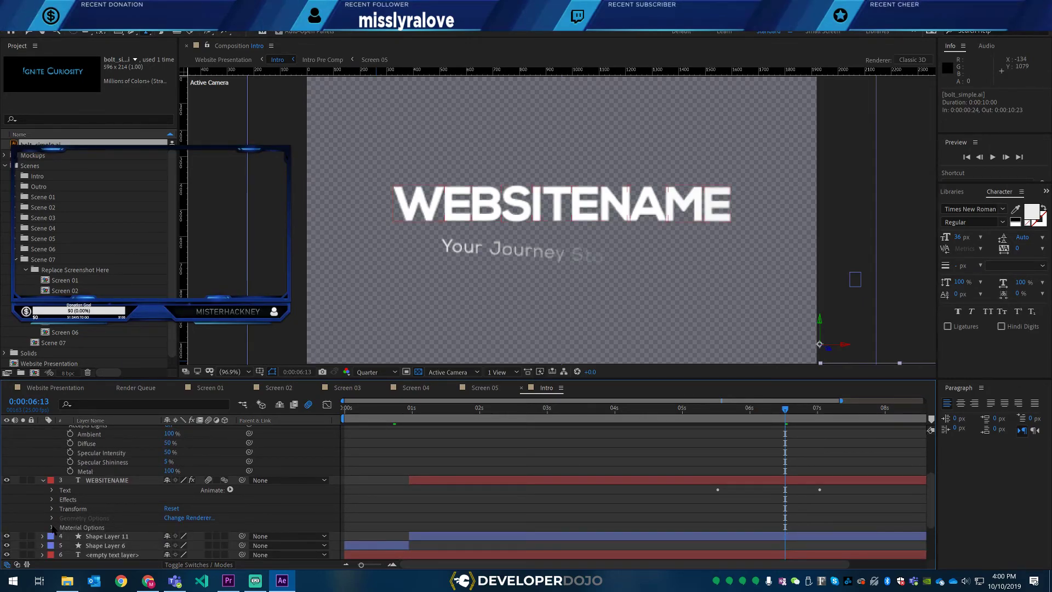
pyautogui.click(52, 527)
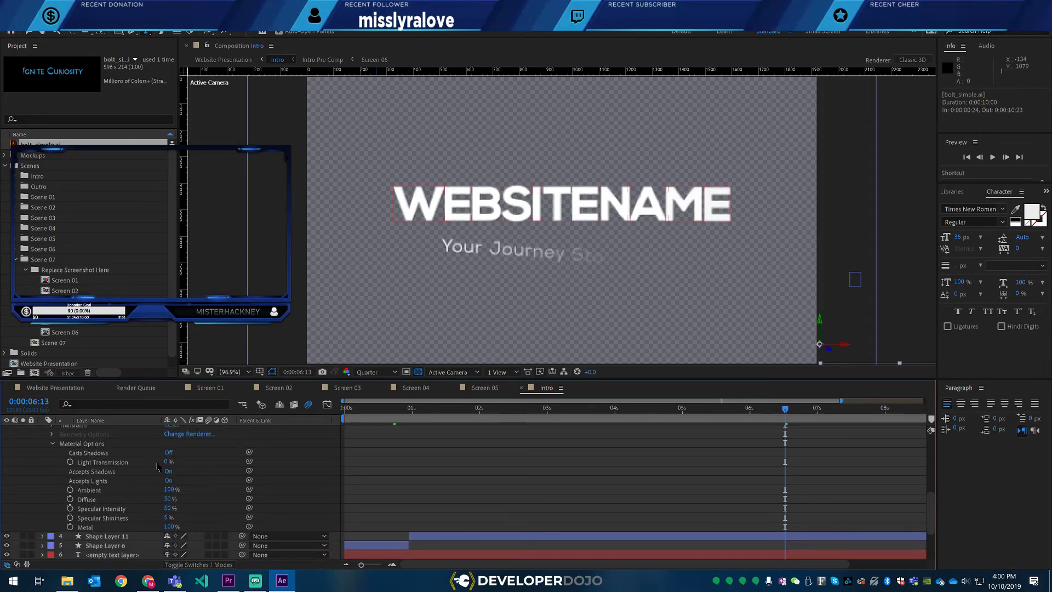
pyautogui.scroll(5, 155, 493)
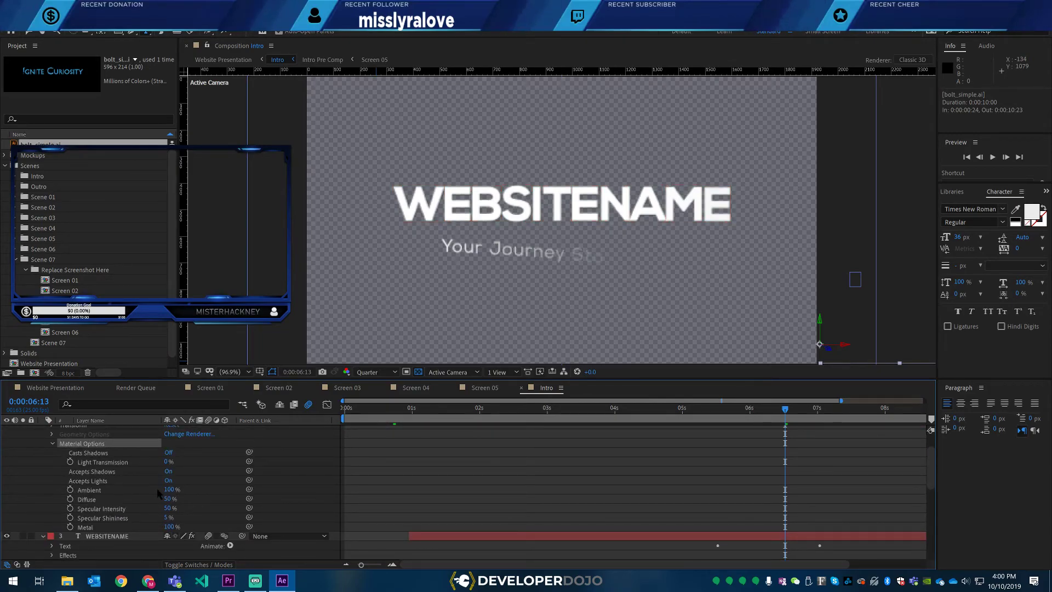
pyautogui.scroll(-5, 147, 495)
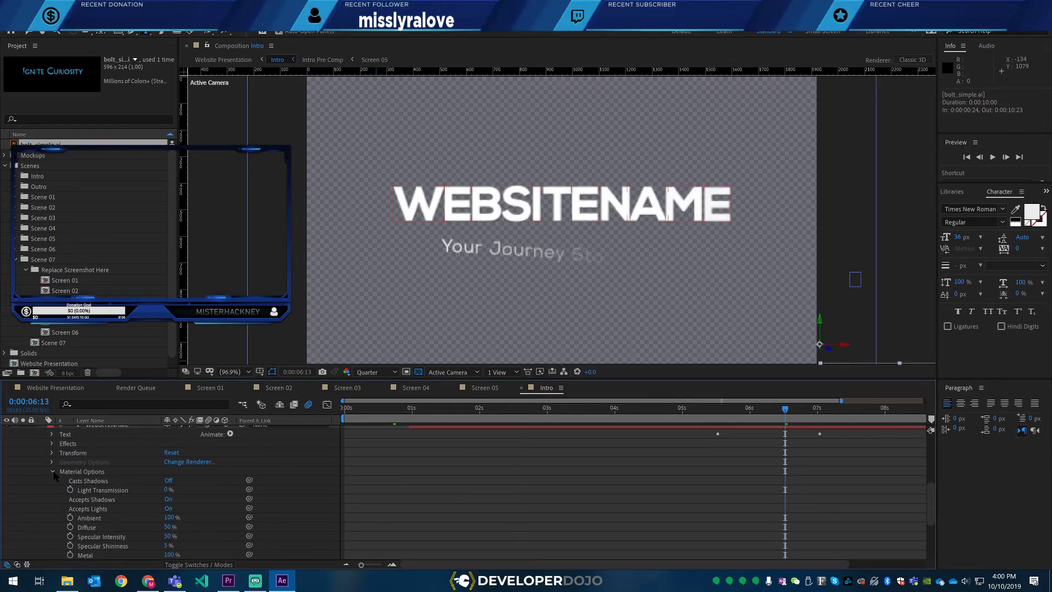
pyautogui.click(53, 472)
pyautogui.scroll(7, 41, 466)
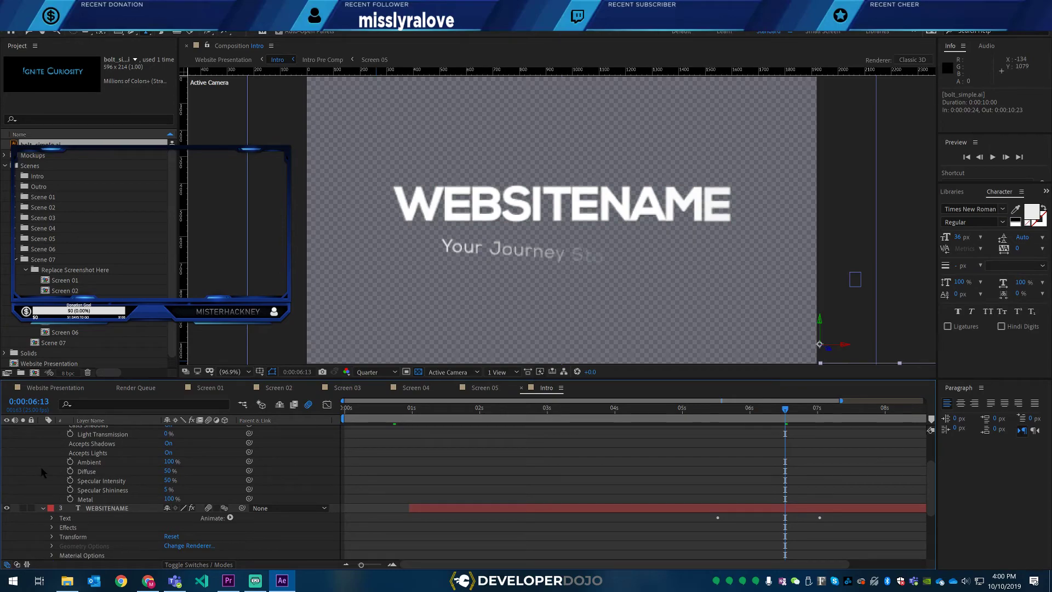
pyautogui.scroll(-2, 38, 462)
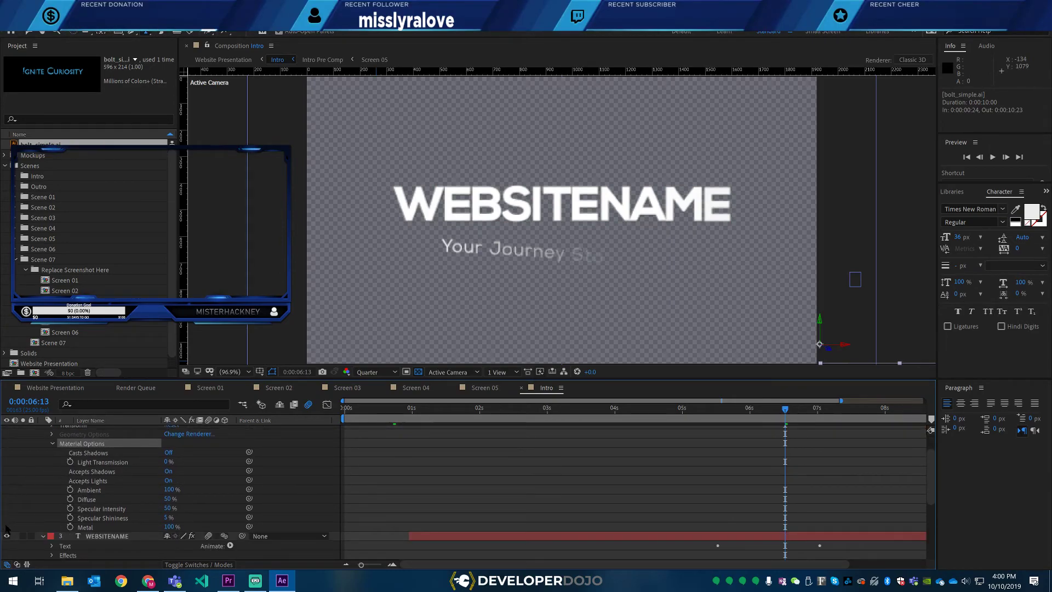
pyautogui.click(44, 537)
pyautogui.scroll(5, 55, 479)
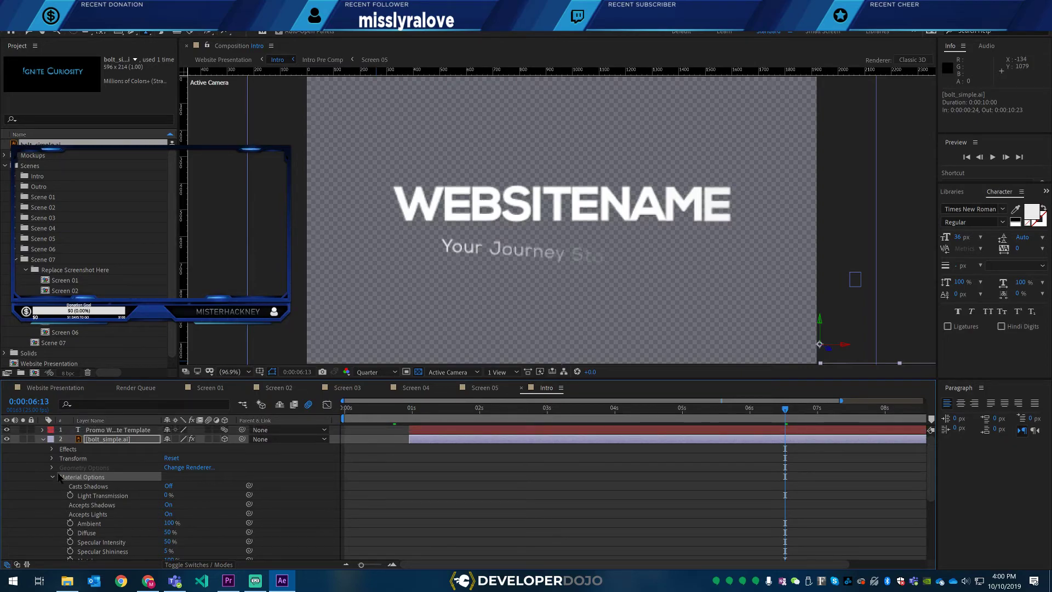
pyautogui.click(52, 477)
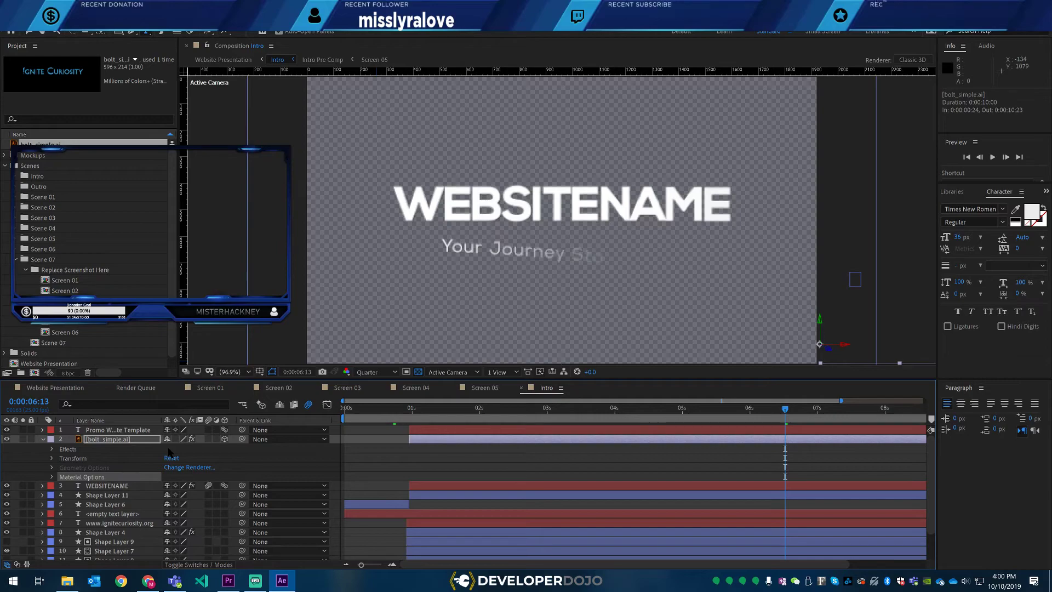
# - Collapse the bolt_simple.ai layer's properties and turn its motion blur on
pyautogui.click(111, 440)
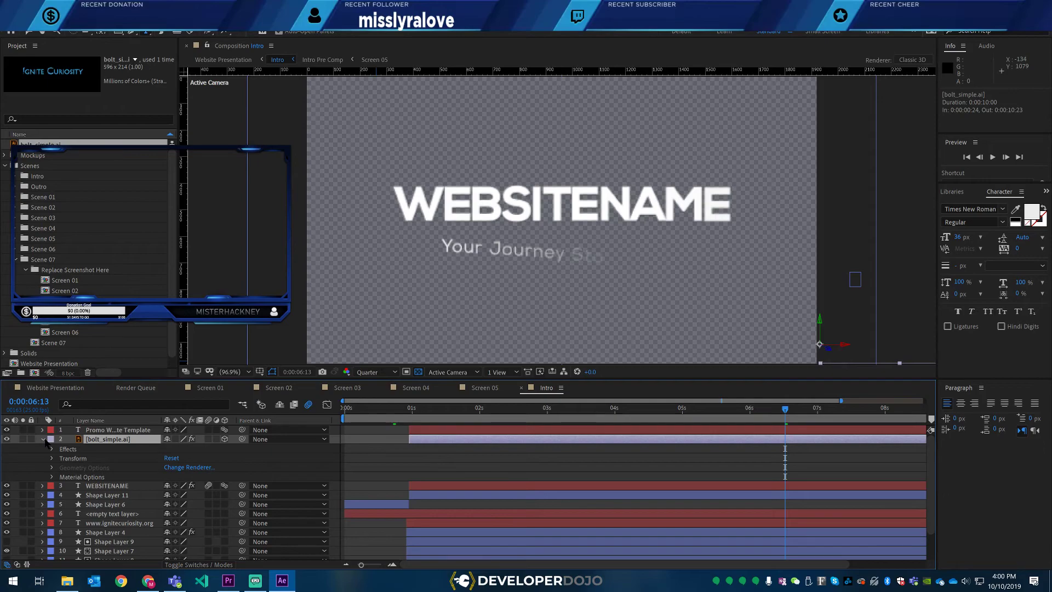
pyautogui.click(44, 440)
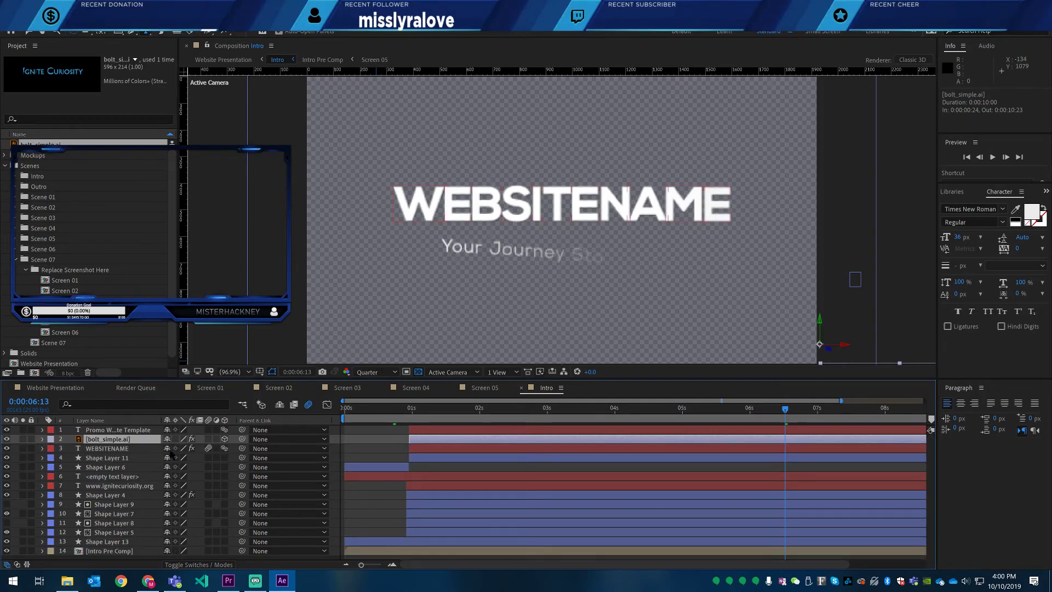
pyautogui.click(175, 440)
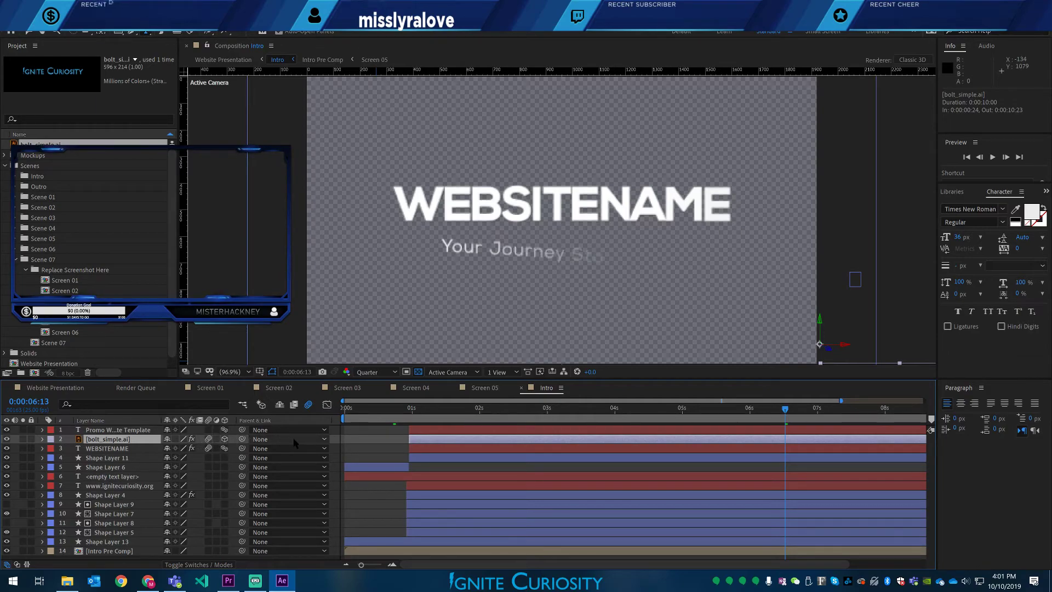
# - Try parenting the bolt_simple.ai layer to WEBSITENAME and reset its parent to None
pyautogui.click(263, 440)
pyautogui.click(293, 317)
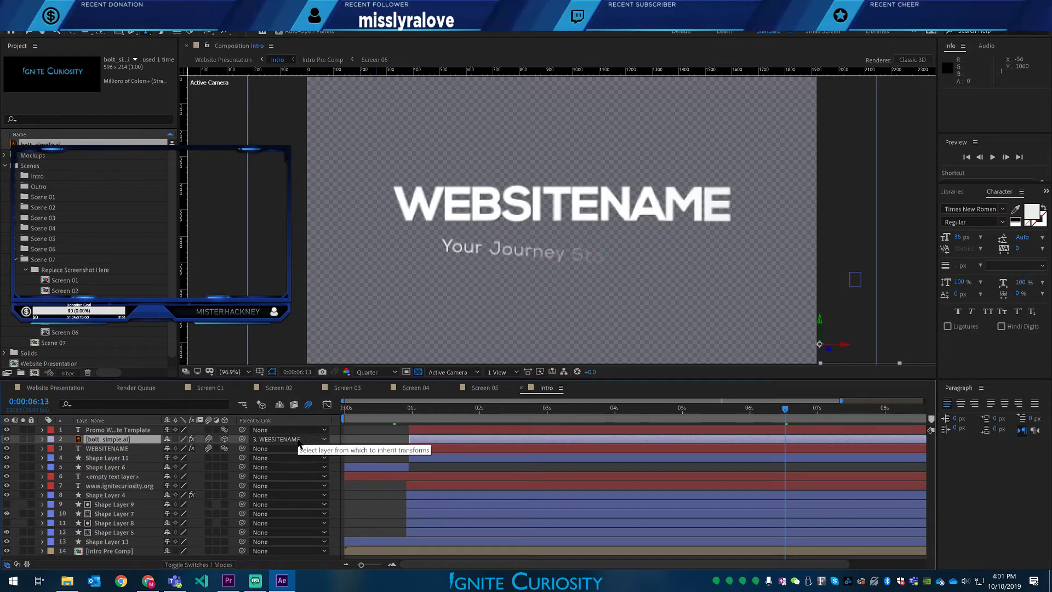
pyautogui.click(297, 439)
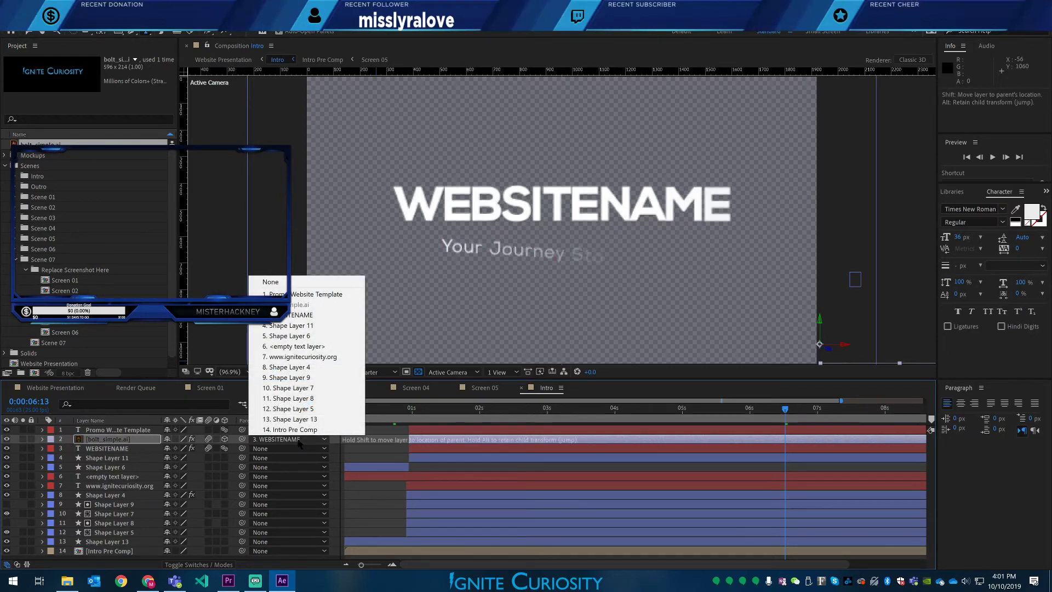
pyautogui.click(271, 281)
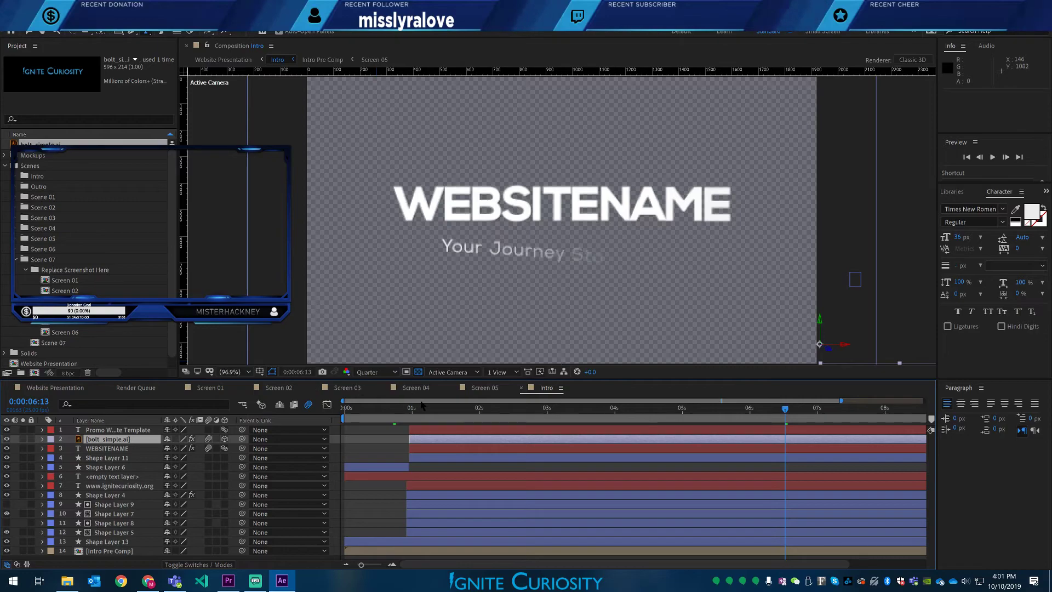
# - Compare the Effects groups of the bolt_simple.ai and WEBSITENAME layers at 0:00:06:03 and open WEBSITENAME's Transform properties
pyautogui.moveTo(408, 410); pyautogui.dragTo(758, 415)
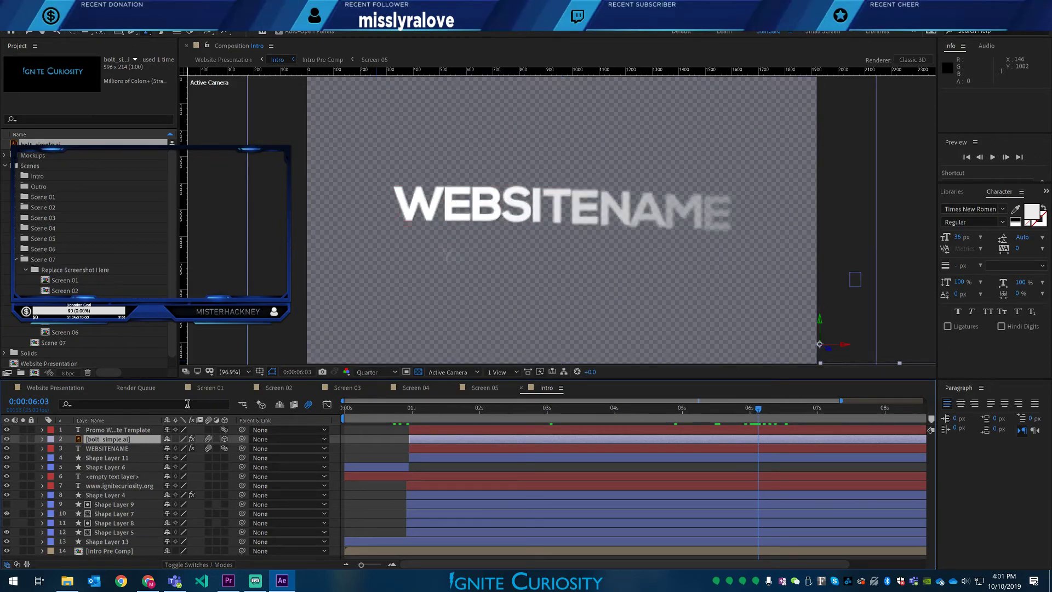
pyautogui.click(43, 449)
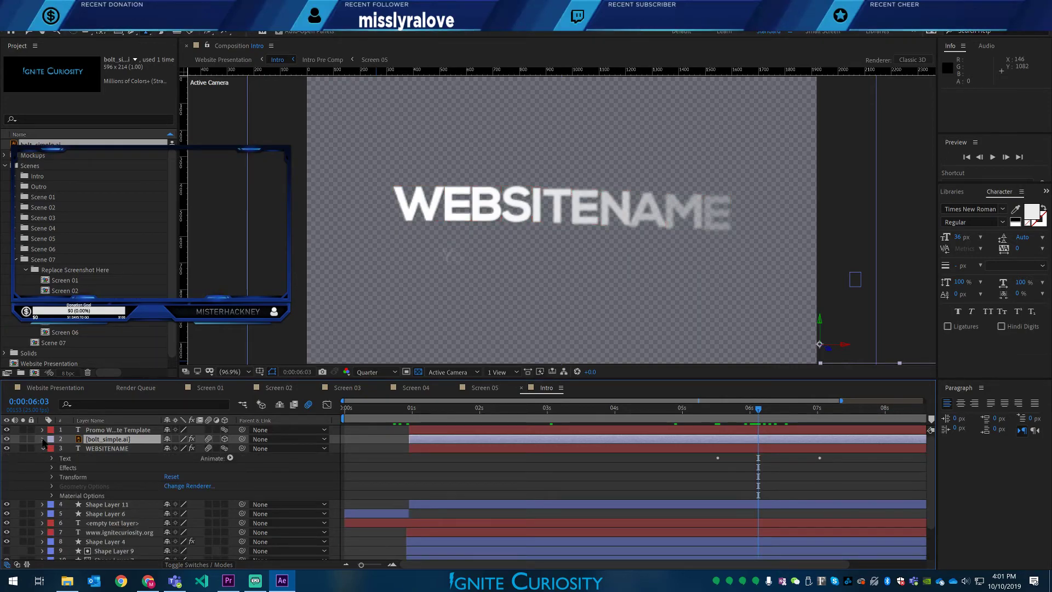
pyautogui.click(43, 440)
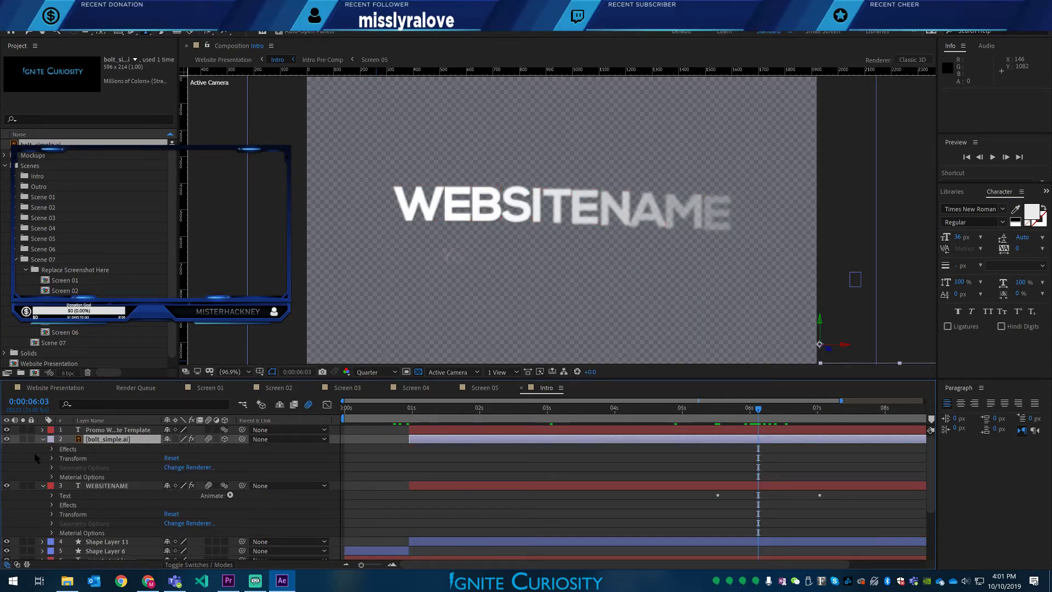
pyautogui.click(52, 449)
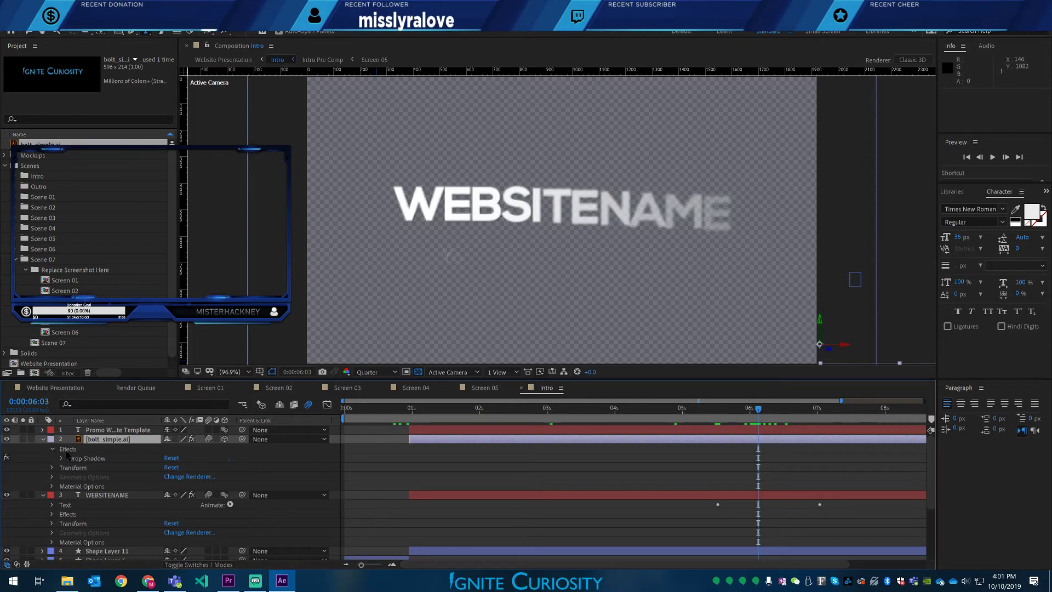
pyautogui.scroll(-1, 67, 492)
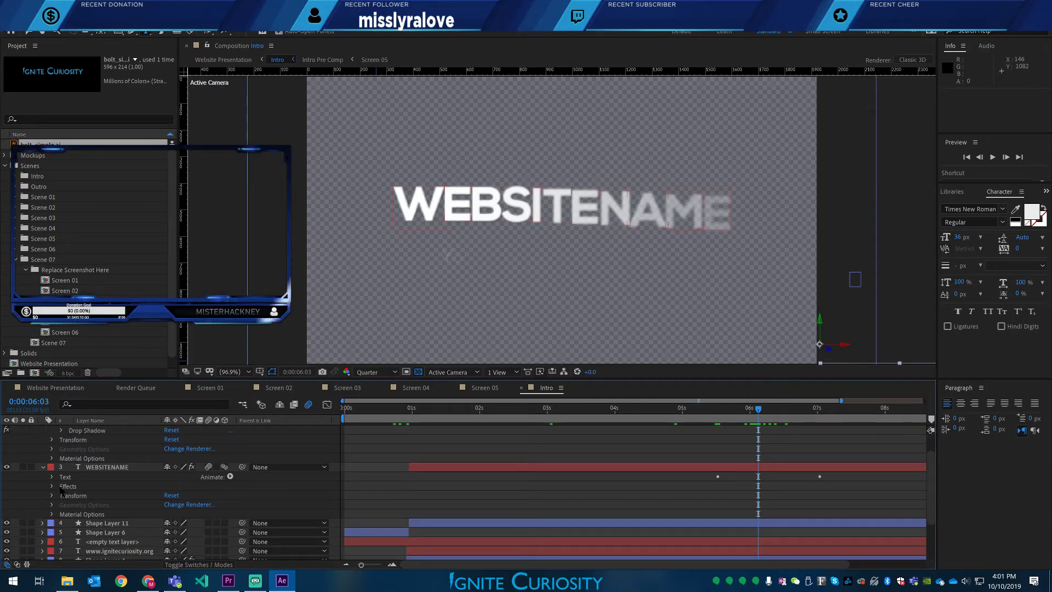
pyautogui.click(52, 486)
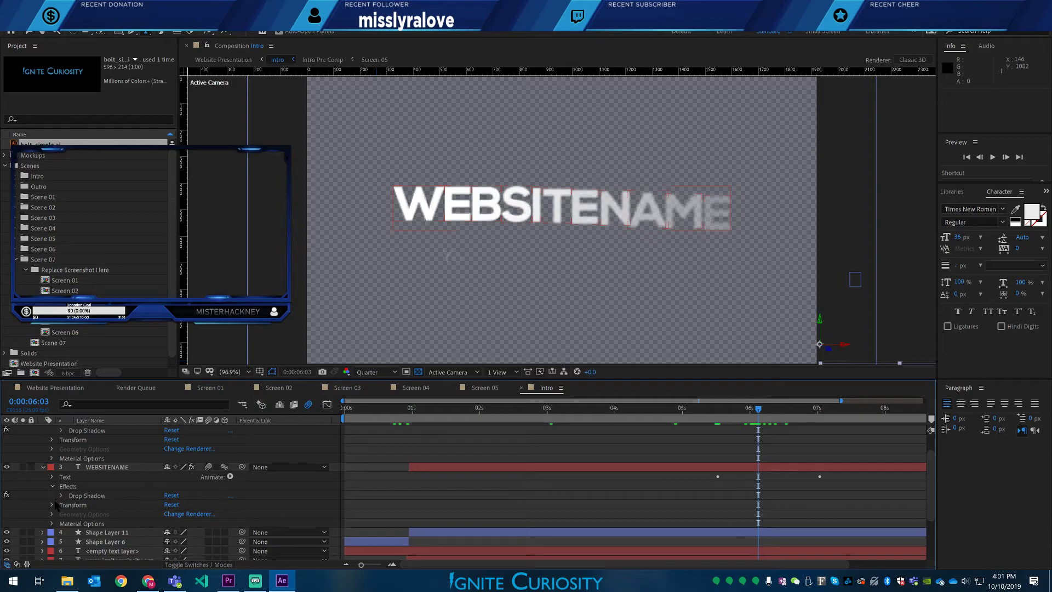
pyautogui.click(52, 505)
pyautogui.scroll(-2, 57, 489)
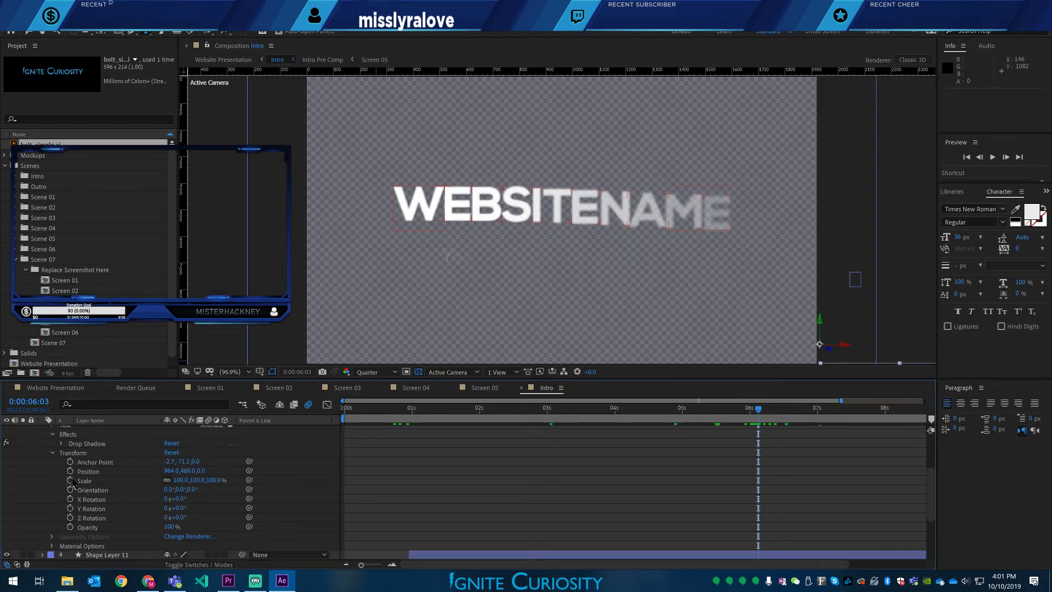
# - Check the title animation between 0:00:06:07 and 0:00:06:22 against both layers' Transform properties, collapsing bolt_simple.ai's Transform group
pyautogui.click(783, 411)
pyautogui.click(811, 412)
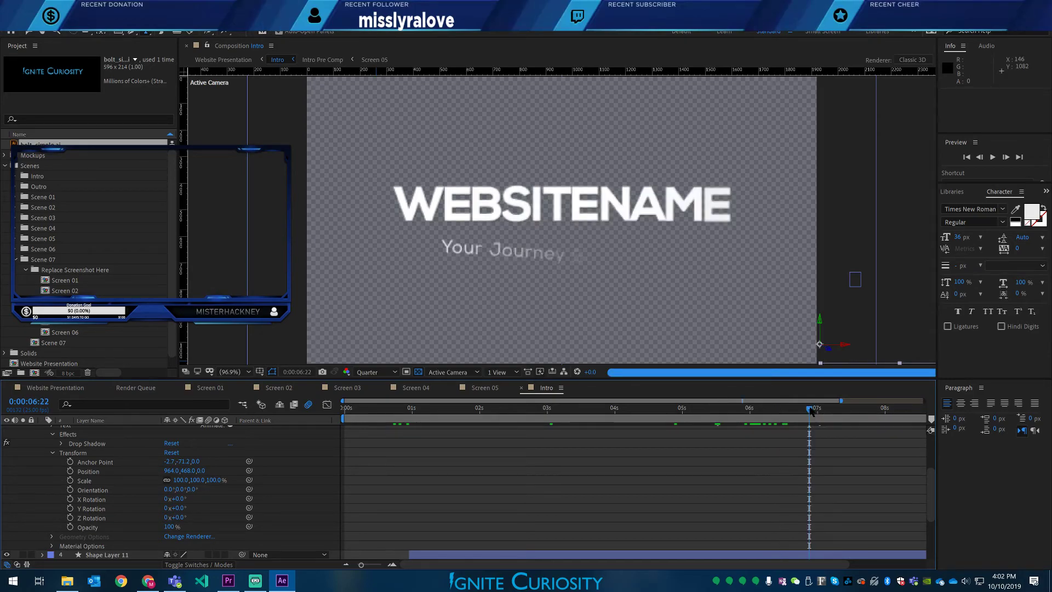
pyautogui.click(769, 412)
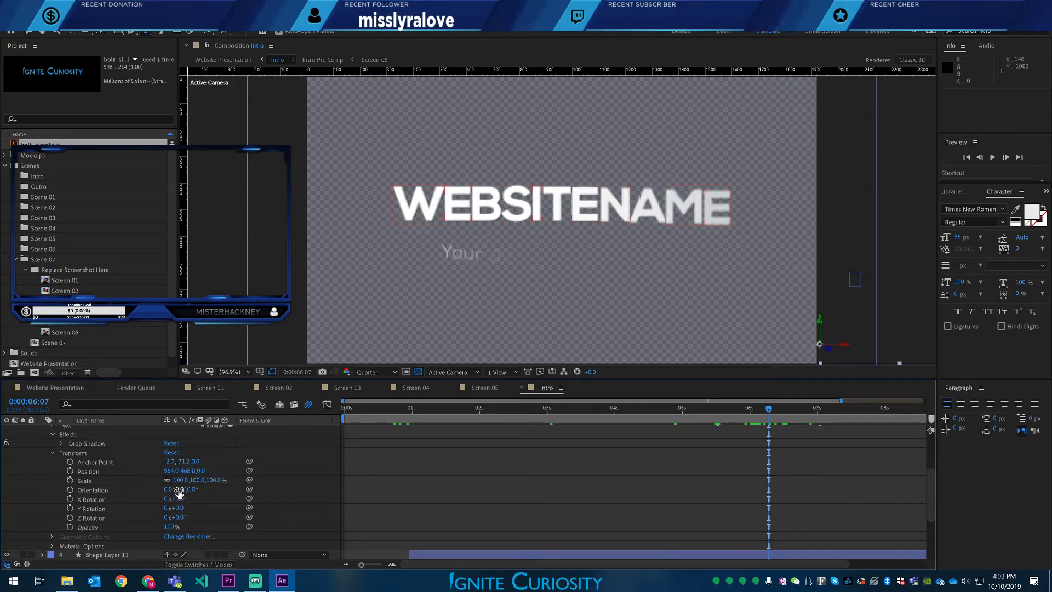
pyautogui.scroll(-1, 180, 492)
pyautogui.scroll(1, 97, 505)
pyautogui.scroll(1, 104, 450)
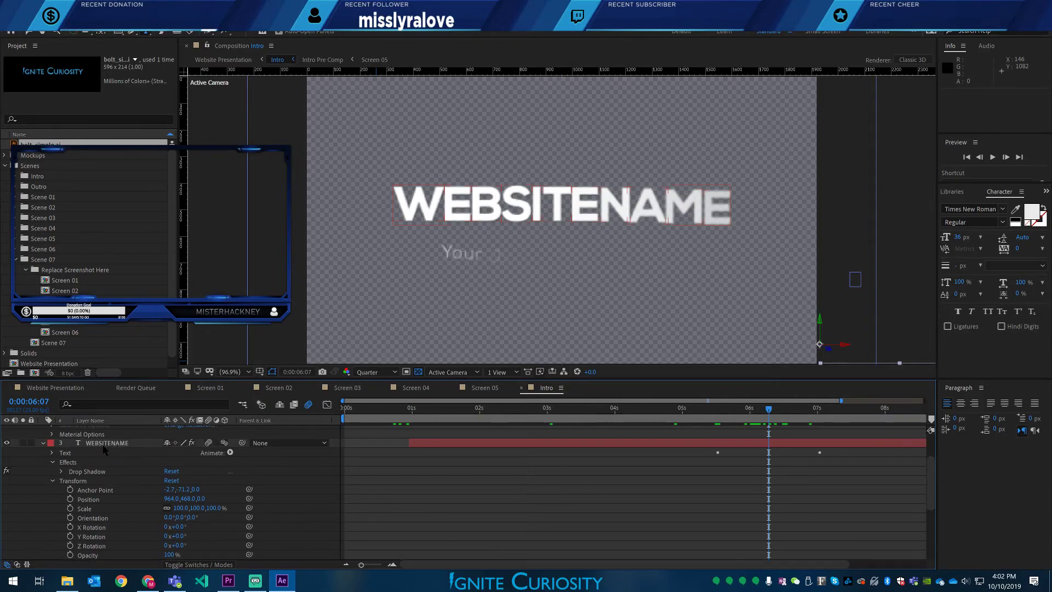
pyautogui.scroll(1, 104, 450)
pyautogui.scroll(3, 107, 451)
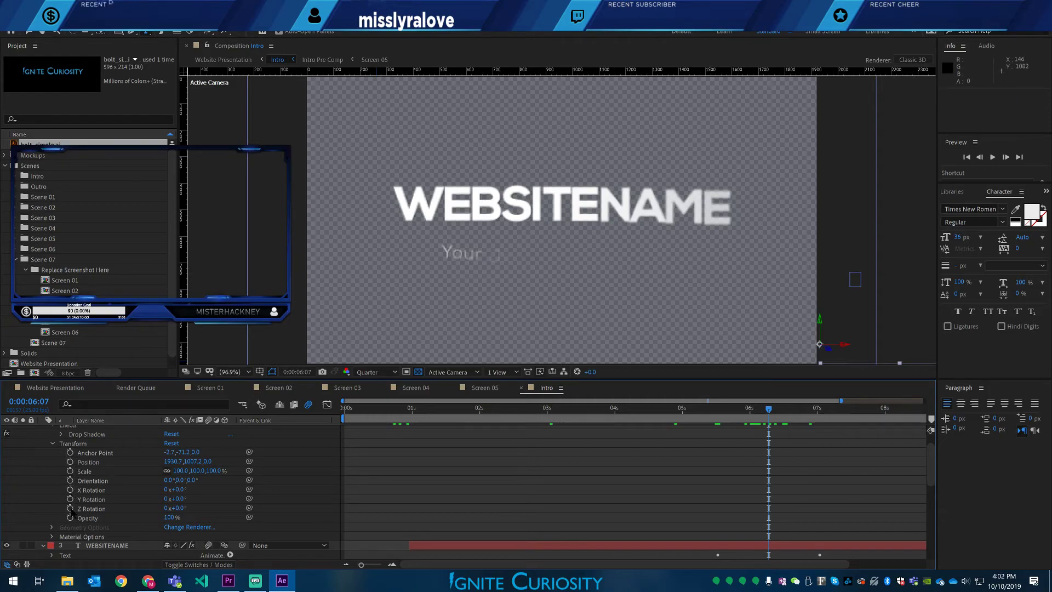
pyautogui.click(53, 444)
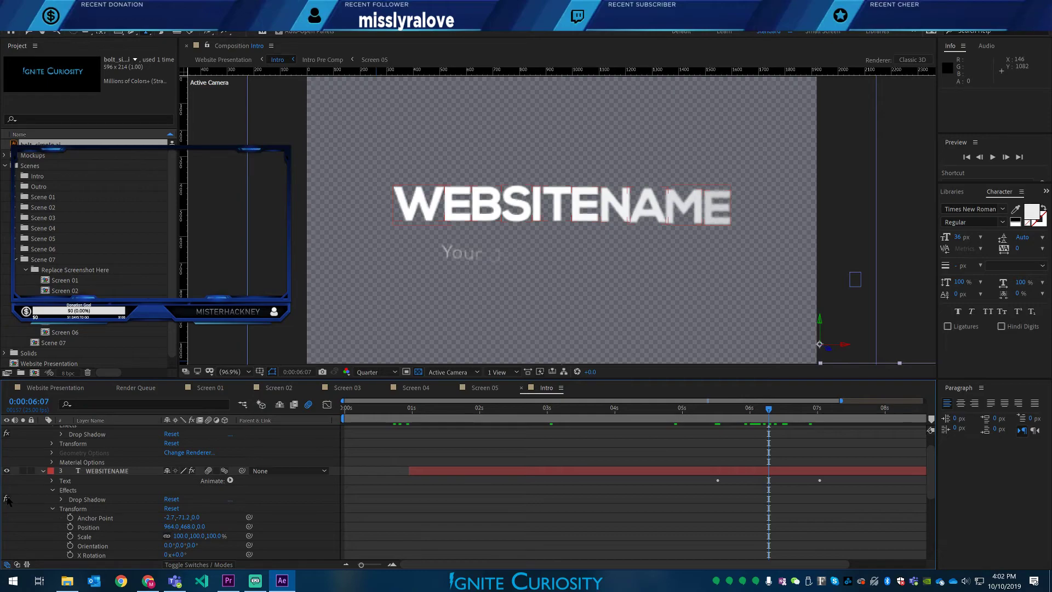
# - Review WEBSITENAME's Material Options, collapse all of that layer's properties, and view the frame at 0:00:06:09
pyautogui.scroll(-3, 18, 495)
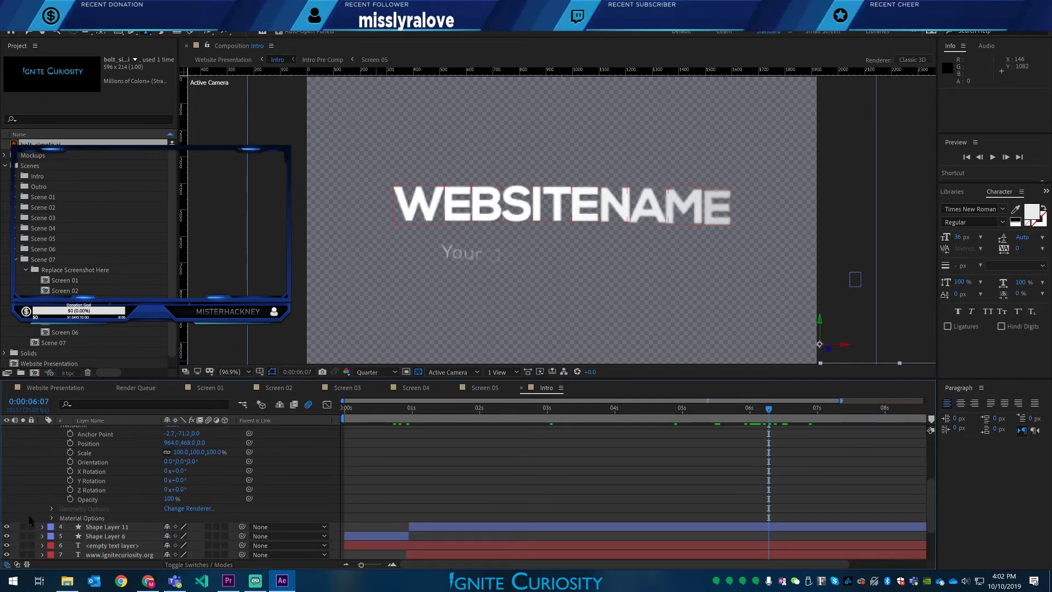
pyautogui.click(52, 518)
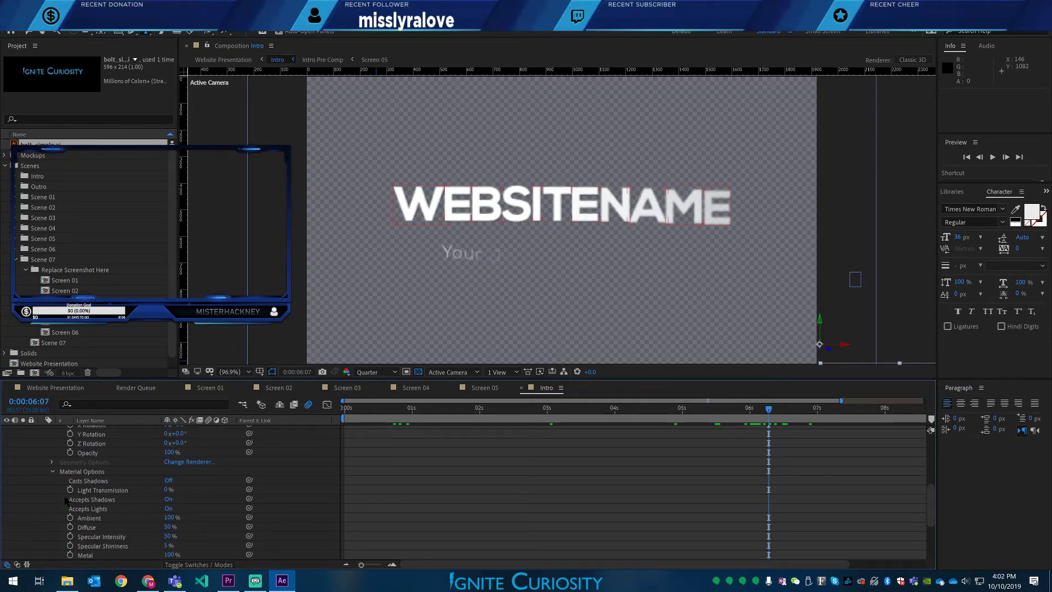
pyautogui.scroll(-2, 105, 518)
pyautogui.scroll(3, 106, 523)
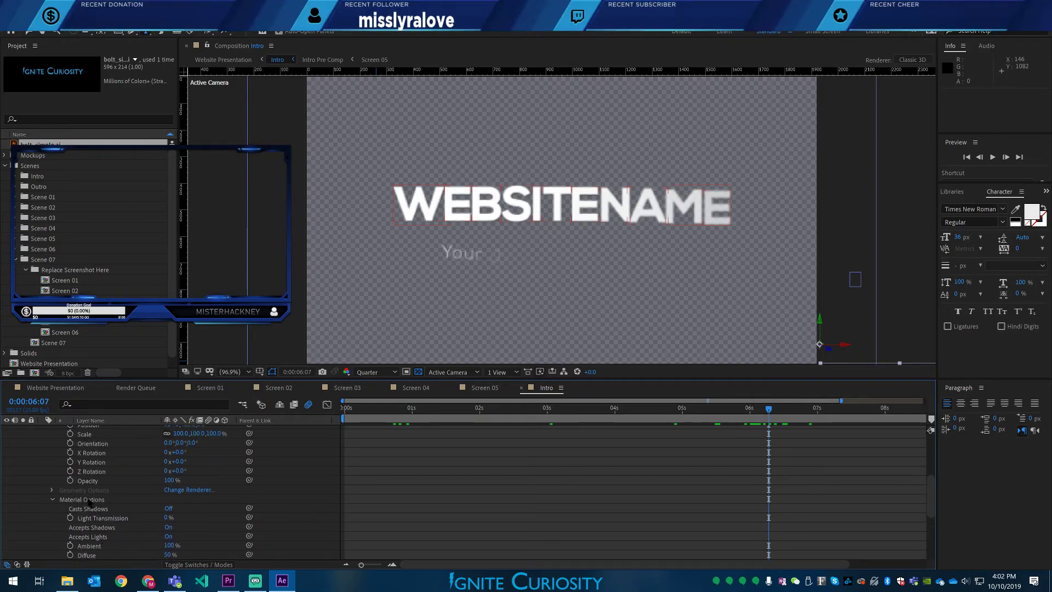
pyautogui.click(52, 501)
pyautogui.scroll(2, 57, 485)
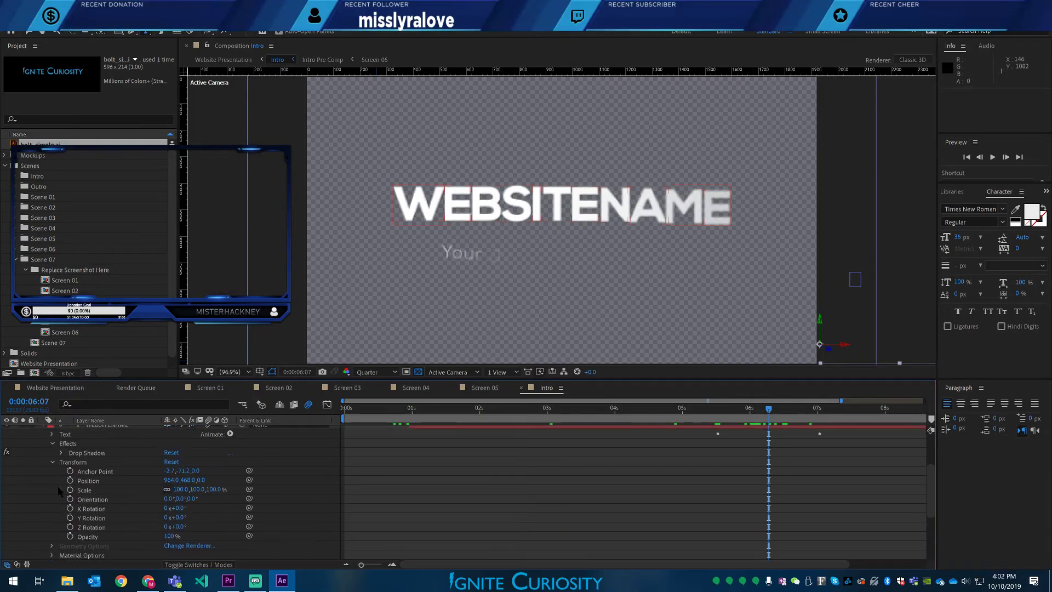
pyautogui.click(52, 462)
pyautogui.scroll(2, 49, 473)
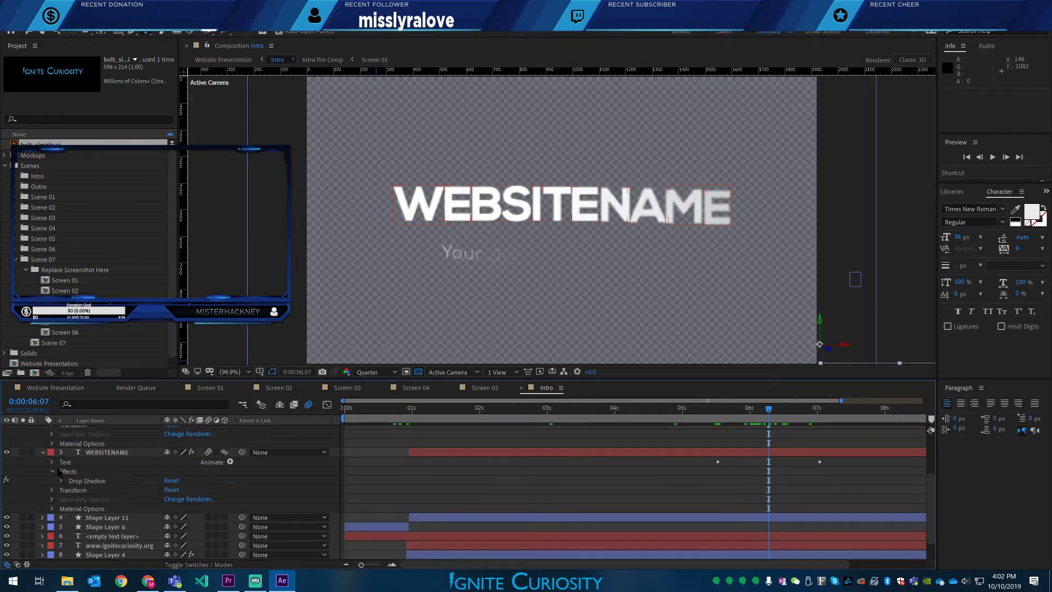
pyautogui.click(42, 481)
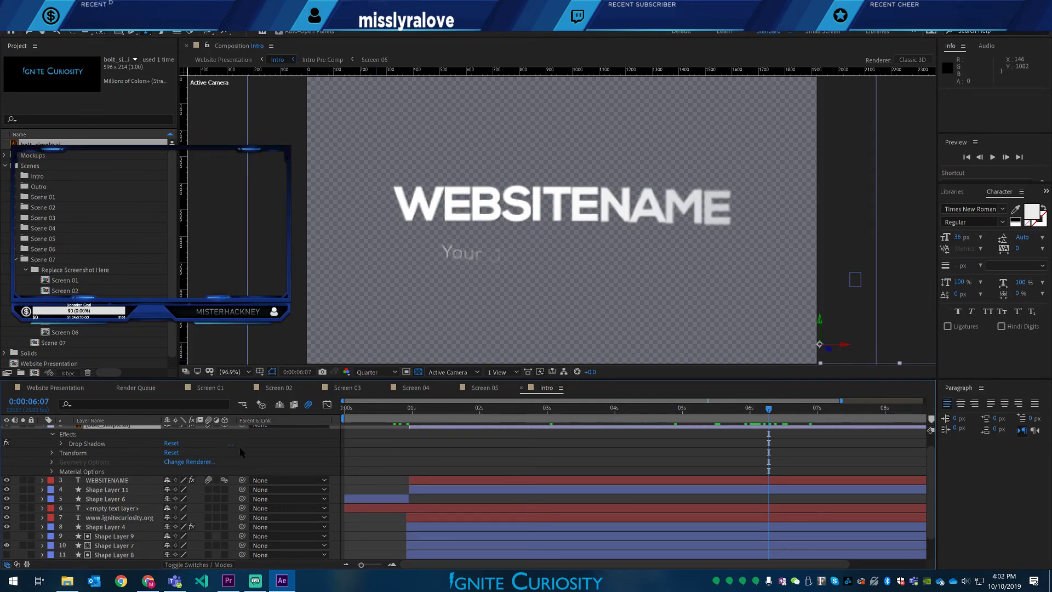
pyautogui.moveTo(750, 411); pyautogui.dragTo(775, 421)
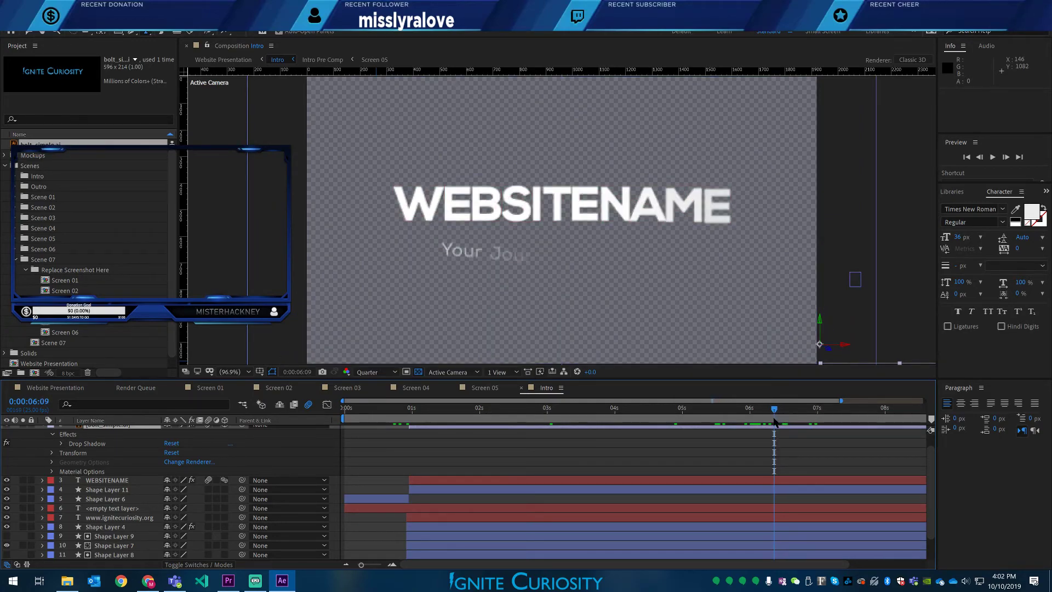
# - Move the bolt_simple.ai layer below WEBSITENAME and toggle WEBSITENAME's visibility off and on
pyautogui.scroll(2, 48, 459)
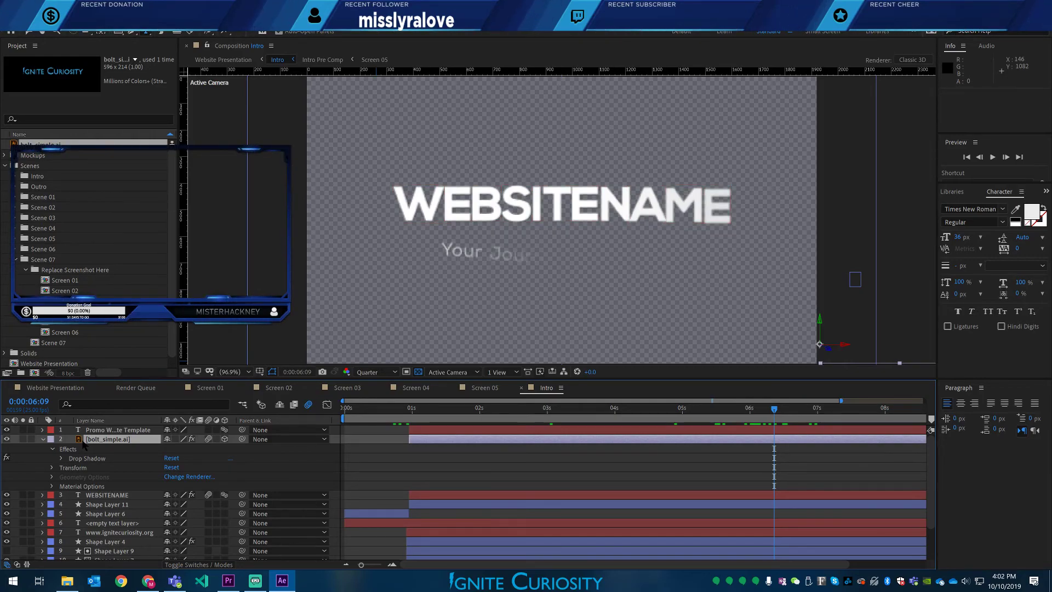
pyautogui.moveTo(78, 442); pyautogui.dragTo(89, 502)
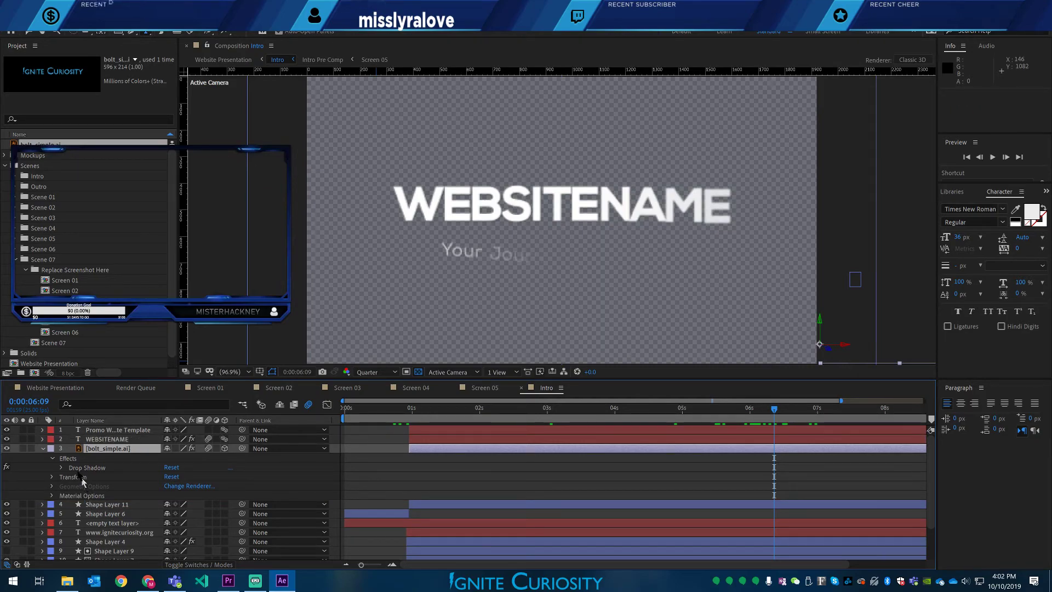
pyautogui.click(8, 444)
pyautogui.click(8, 444)
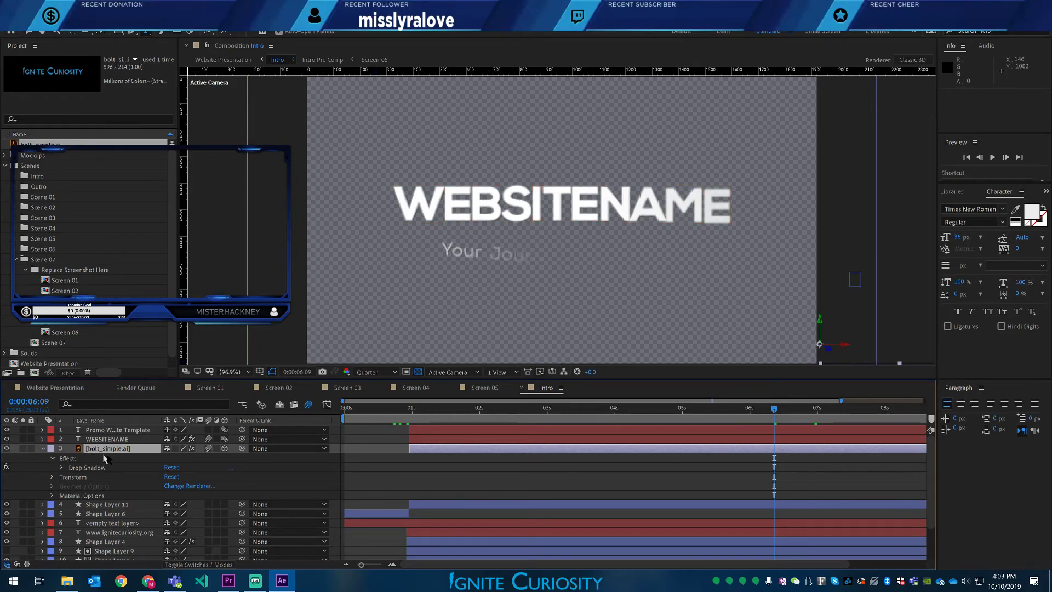
# - With its 3D and motion blur off, parent the bolt_simple.ai layer to WEBSITENAME so that it moves to the parent's location
pyautogui.click(295, 448)
pyautogui.click(313, 317)
pyautogui.click(224, 448)
pyautogui.click(209, 448)
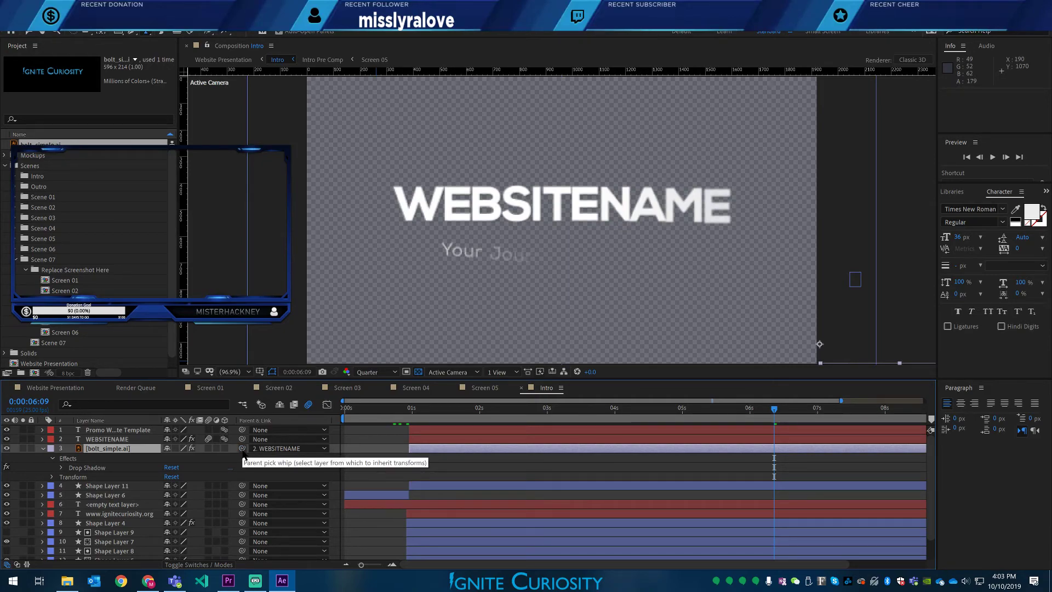
pyautogui.moveTo(243, 453); pyautogui.dragTo(101, 445)
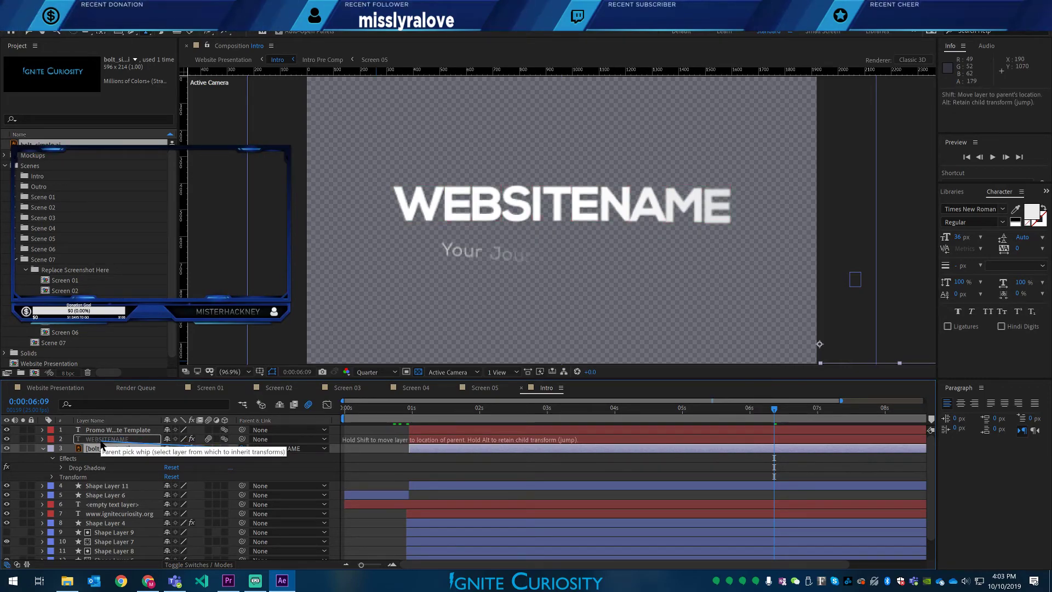
pyautogui.moveTo(101, 445); pyautogui.dragTo(101, 445)
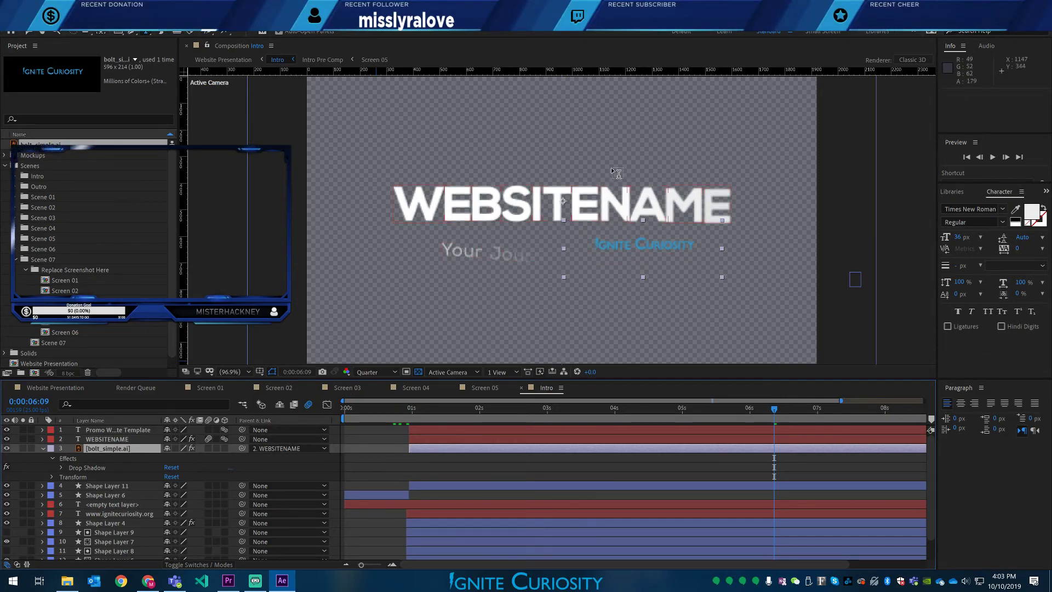
# - Preview the parented logo alongside the WEBSITENAME animation from about 6 seconds
pyautogui.click(748, 409)
pyautogui.press('space')
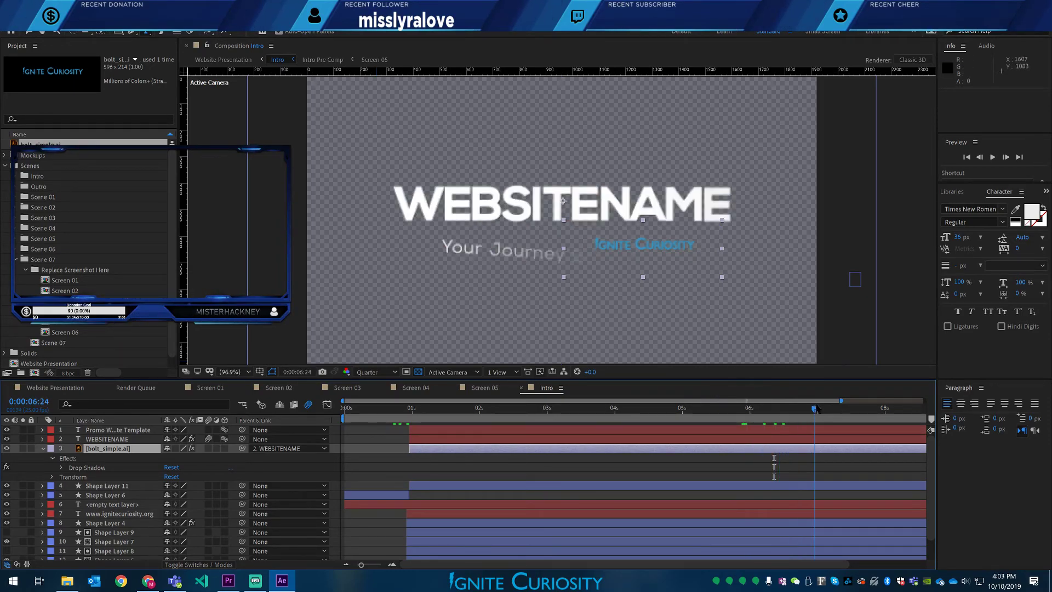
pyautogui.moveTo(766, 408)
pyautogui.mouseDown()
pyautogui.moveTo(717, 408)
pyautogui.moveTo(750, 407)
pyautogui.mouseUp()
pyautogui.press('space')
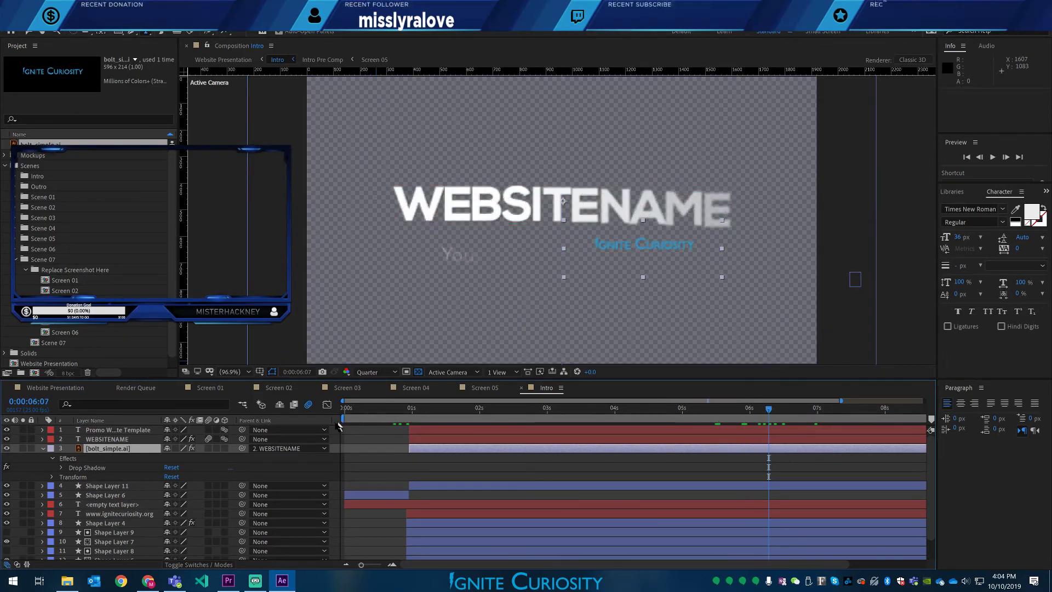
# - Turn on motion blur and 3D for the bolt_simple.ai layer and check the start of the title reveal at 0:00:05:17
pyautogui.click(208, 449)
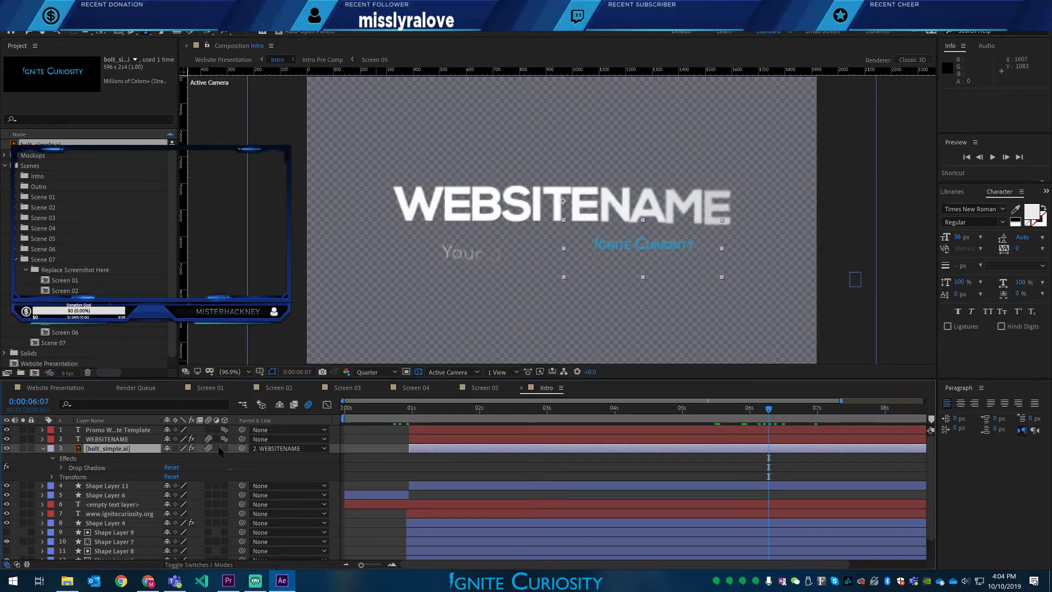
pyautogui.click(225, 449)
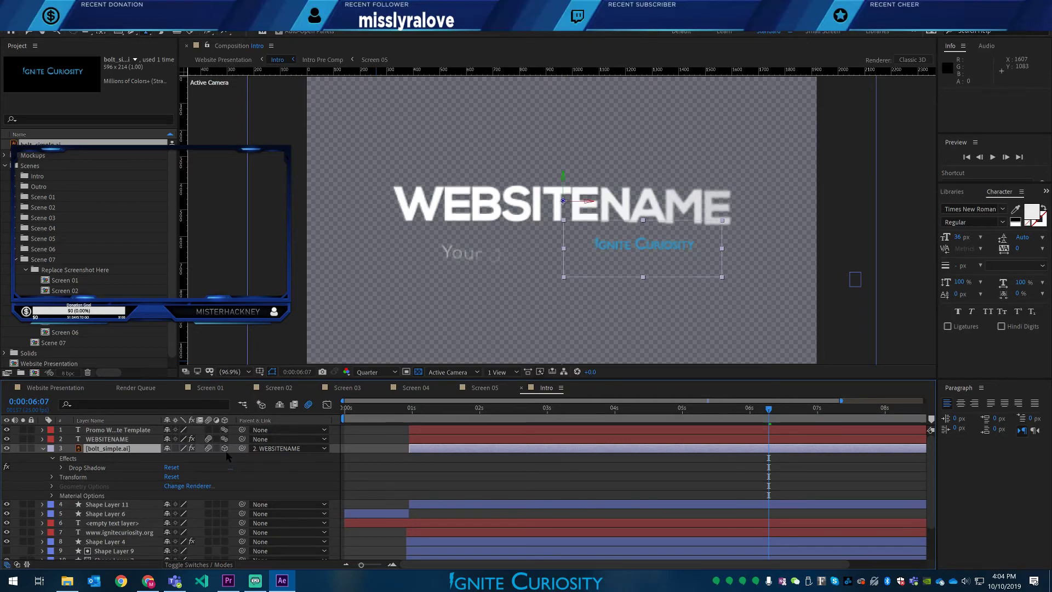
pyautogui.click(721, 416)
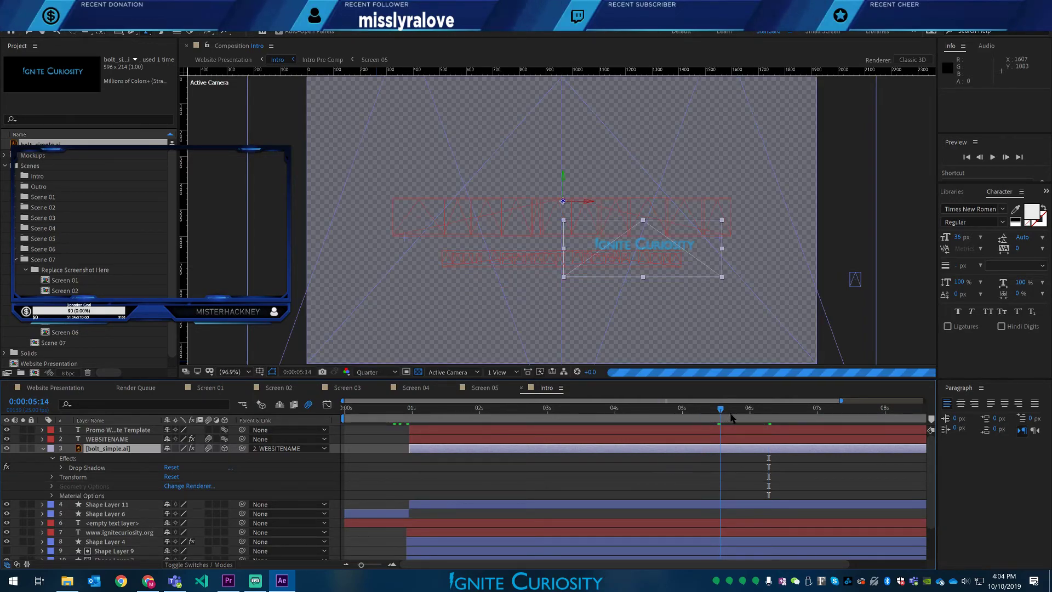
pyautogui.moveTo(735, 419); pyautogui.dragTo(728, 421)
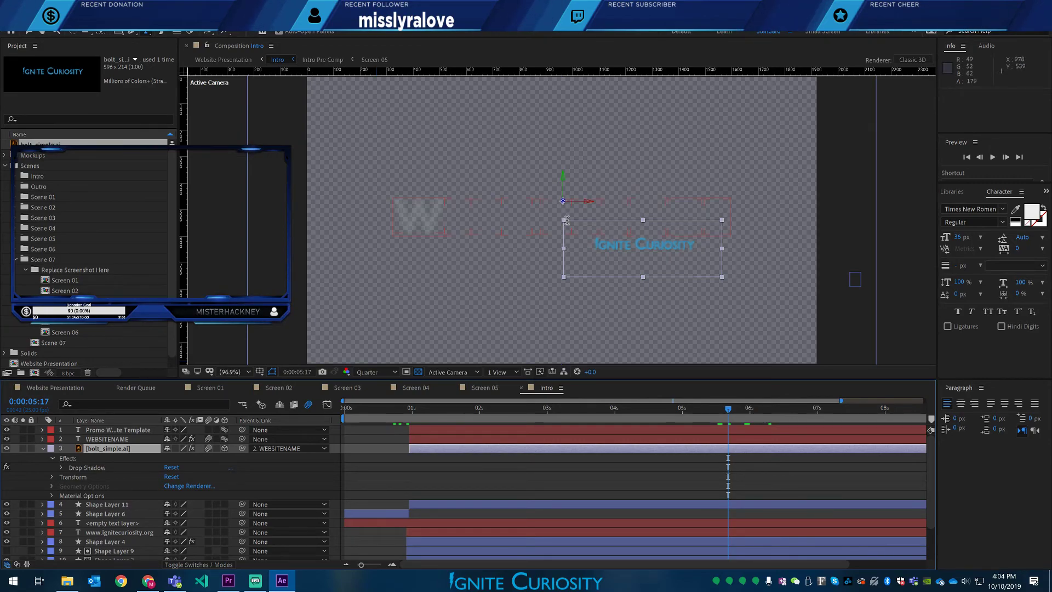
# - Try scaling the bolt_simple.ai logo up to about 110% in the composition, and undo the scaling
pyautogui.click(611, 246)
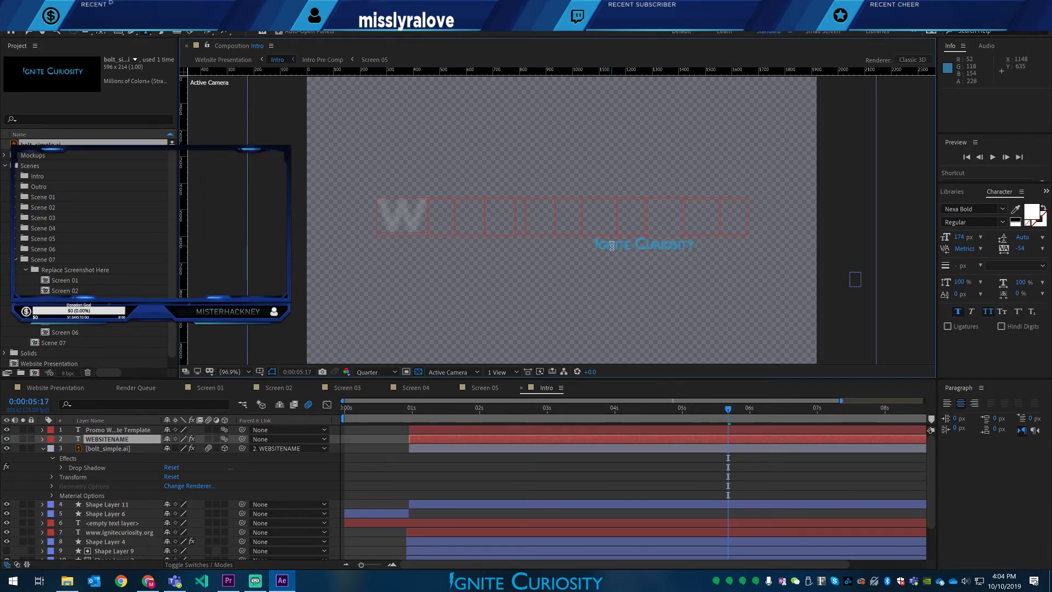
pyautogui.click(114, 448)
pyautogui.press('v')
pyautogui.moveTo(566, 222); pyautogui.dragTo(503, 177)
pyautogui.moveTo(610, 189); pyautogui.dragTo(554, 222)
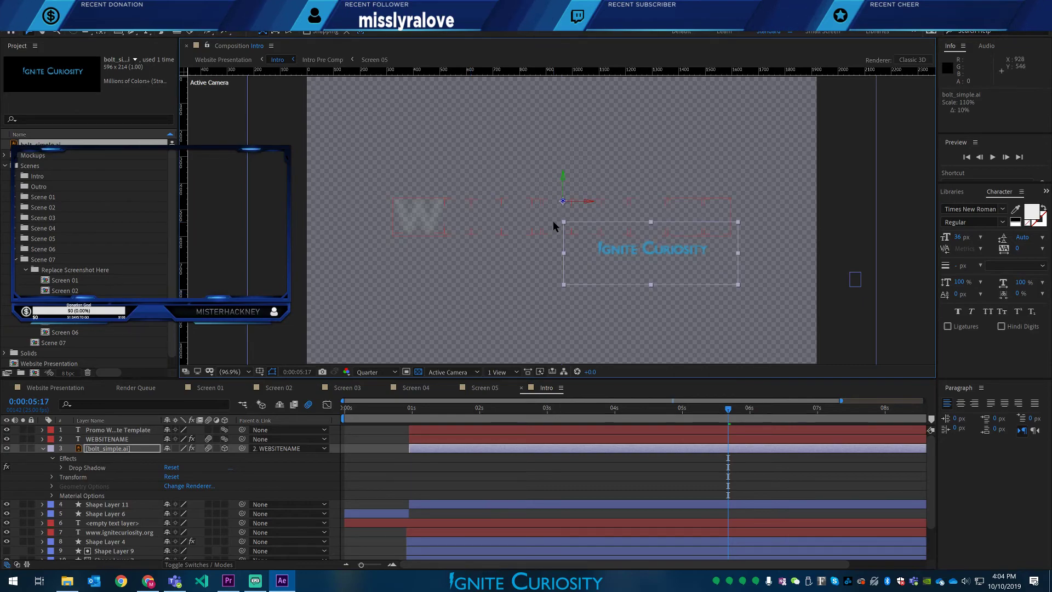
pyautogui.hotkey('ctrl', 'z')
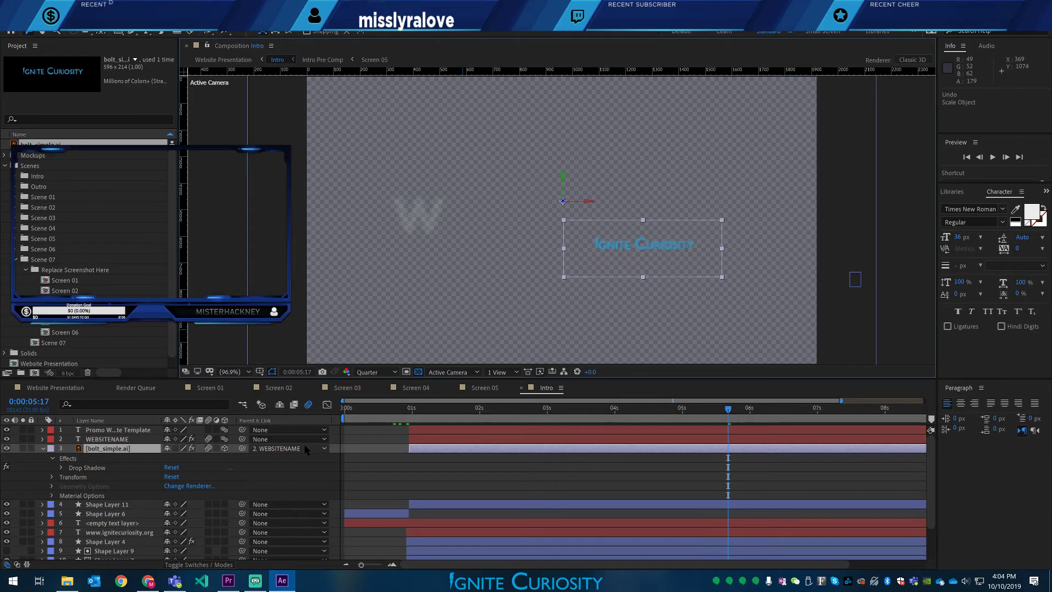
# - Move the bolt_simple.ai layer above WEBSITENAME in the layer order
pyautogui.moveTo(79, 449); pyautogui.dragTo(79, 441)
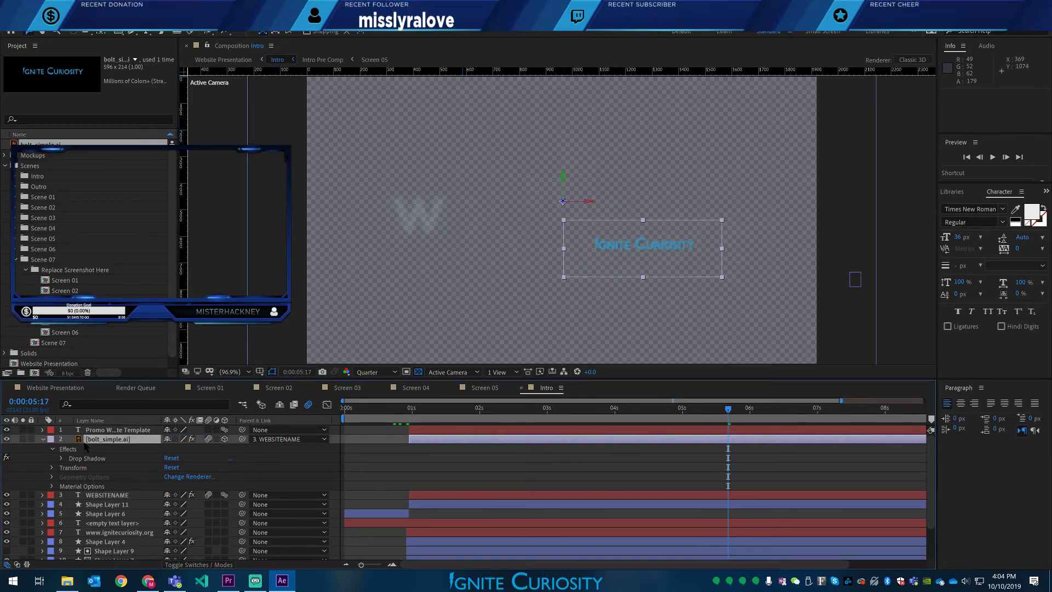
# - Try hiding the WEBSITENAME layer to check the logo alone around 0:00:04:10, and undo the hiding
pyautogui.click(7, 495)
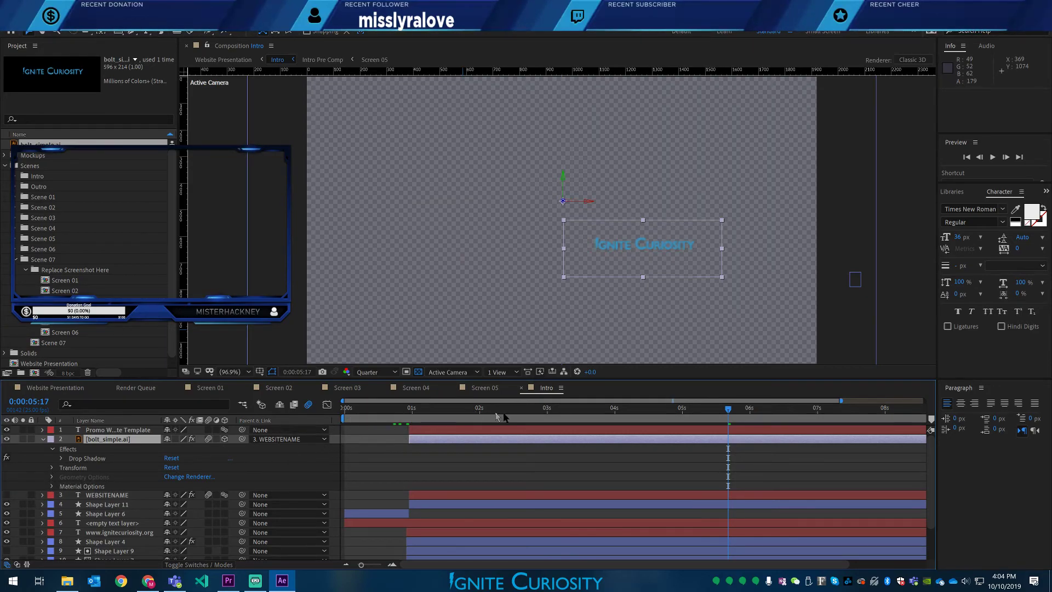
pyautogui.moveTo(790, 412); pyautogui.dragTo(644, 416)
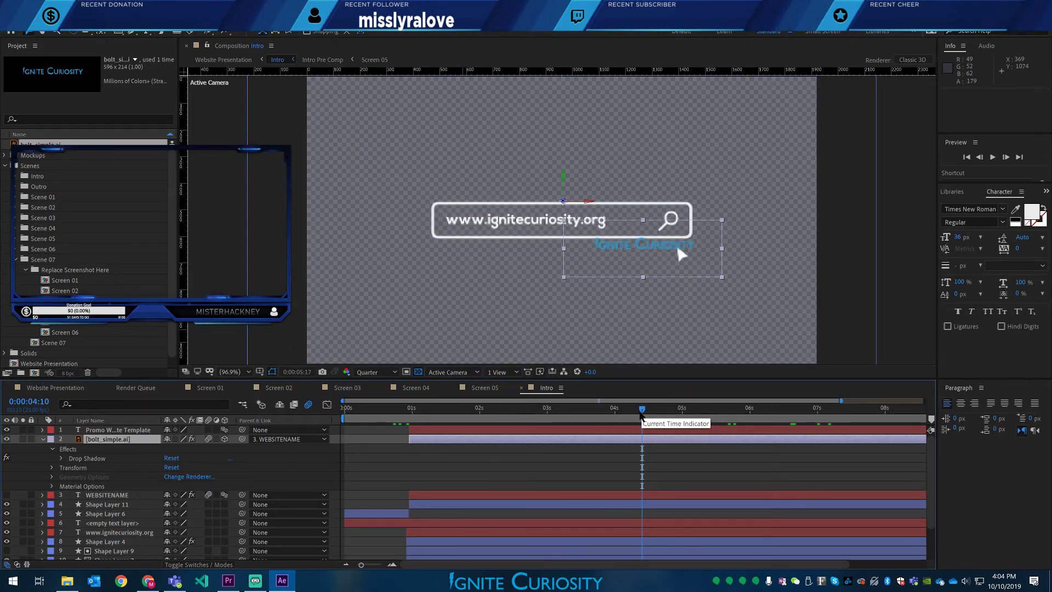
pyautogui.hotkey('ctrl', 'z')
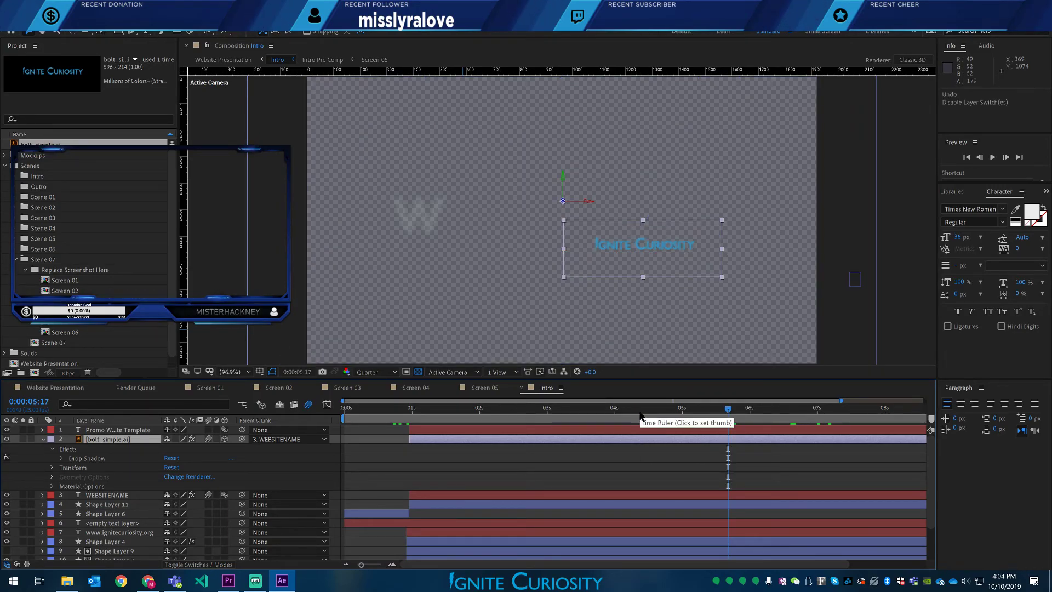
# - Undo the recent bolt_simple.ai layer changes back to before its parenting to WEBSITENAME and its move below that layer
pyautogui.hotkey('ctrl', 'z')
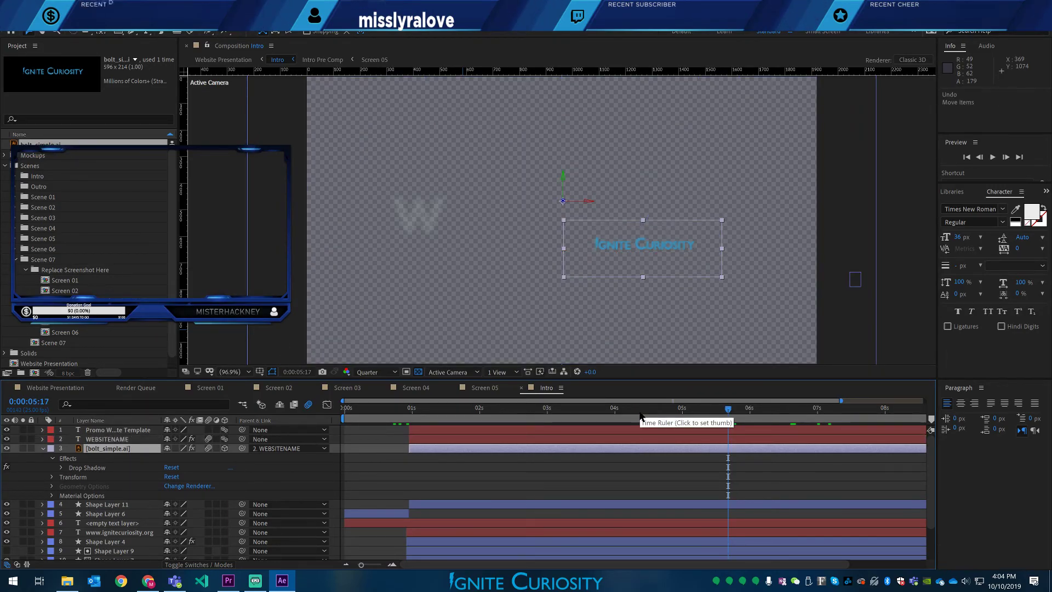
pyautogui.hotkey('ctrl', 'z')
pyautogui.hotkey('ctrl', 'z')
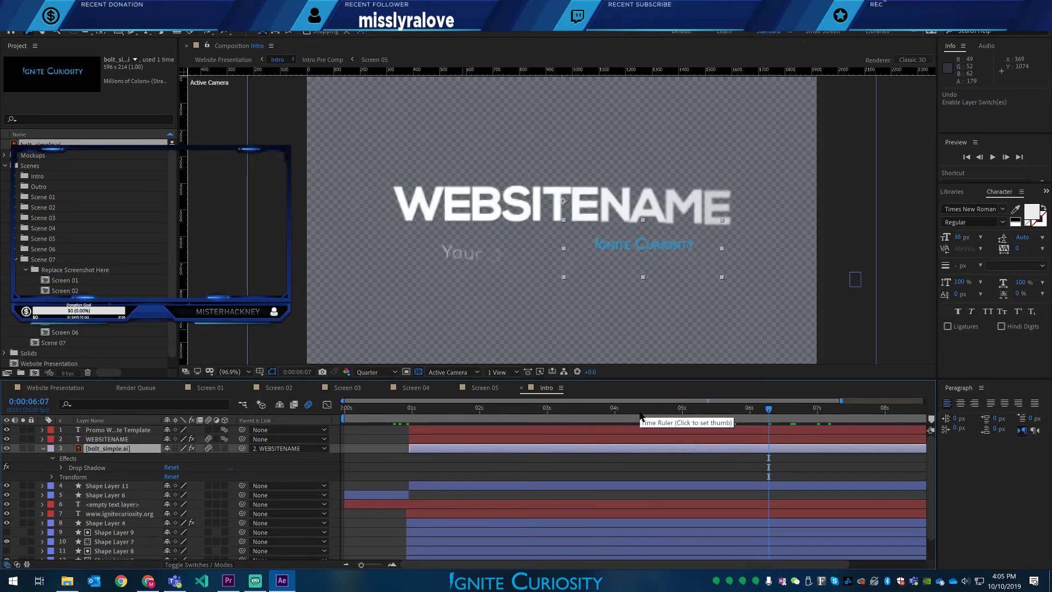
pyautogui.hotkey('ctrl', 'z')
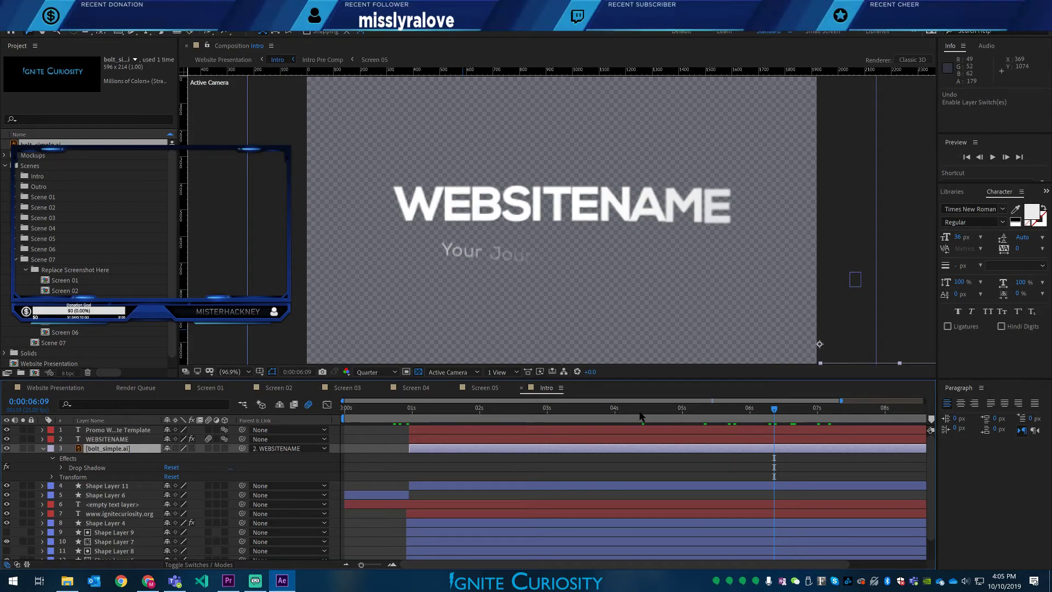
pyautogui.hotkey('ctrl', 'z')
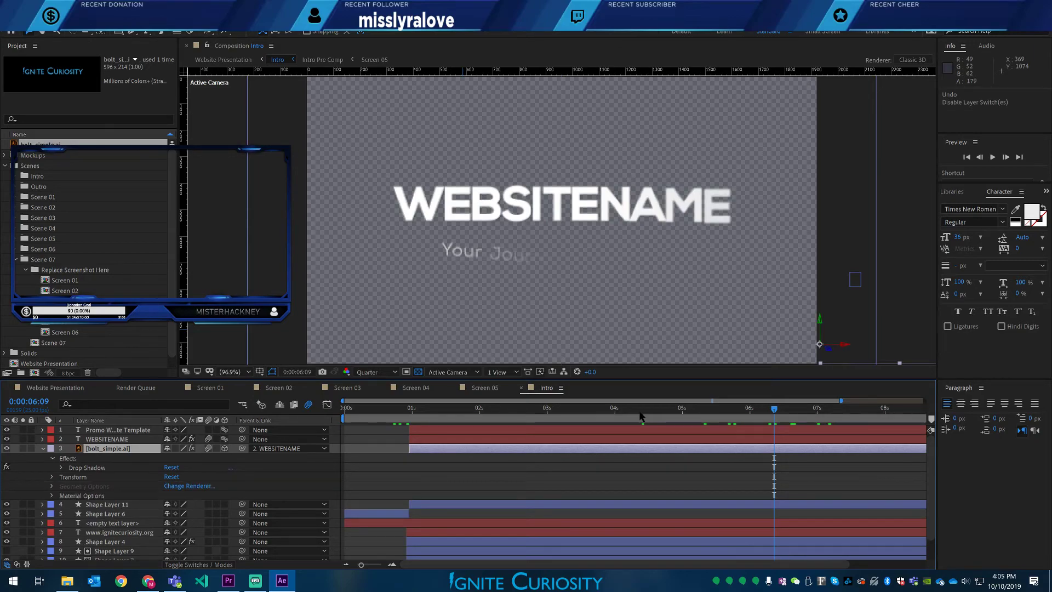
pyautogui.hotkey('ctrl', 'z')
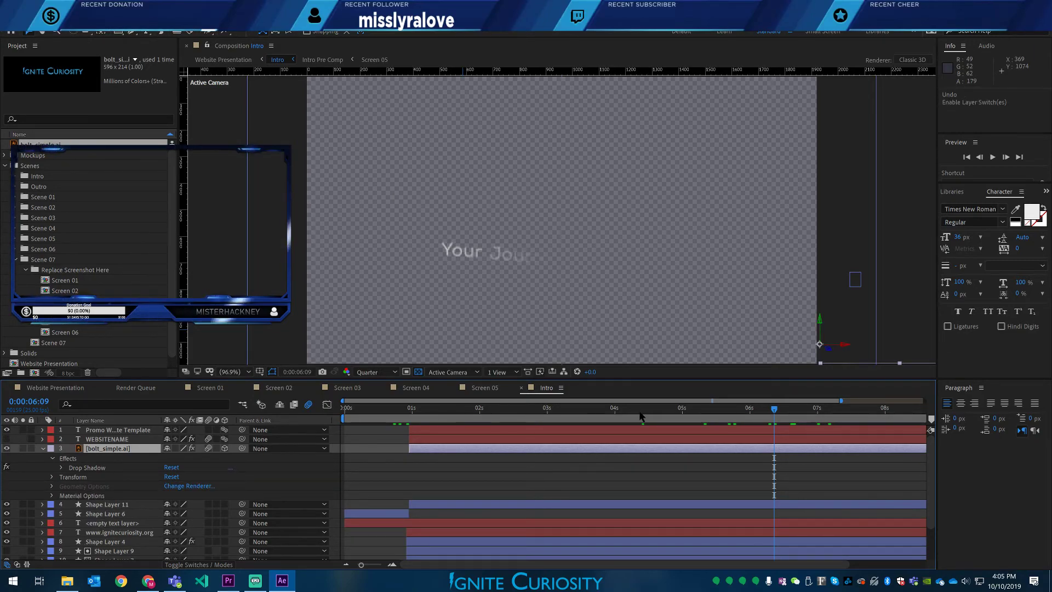
pyautogui.hotkey('ctrl', 'z')
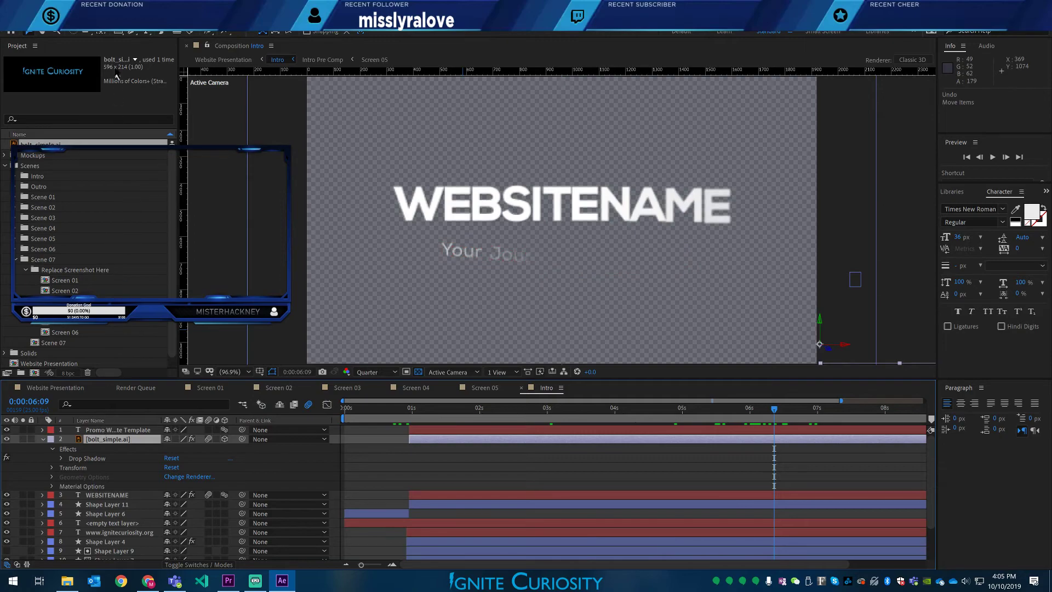
# - Open the Effect Controls for bolt_simple.ai and compare its effects with those on the WEBSITENAME layer
pyautogui.click(98, 17)
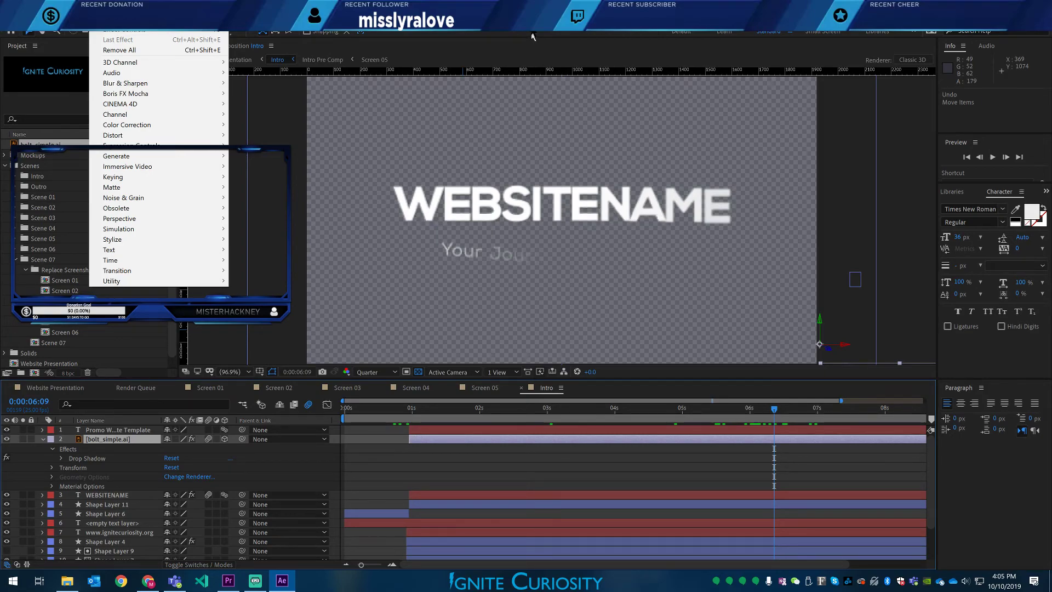
pyautogui.press('Escape')
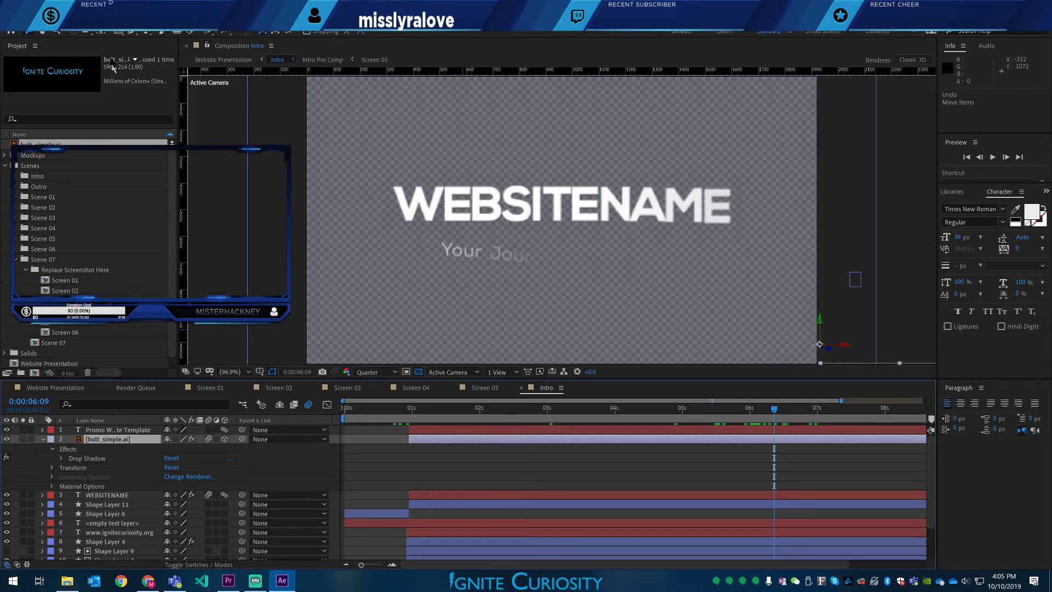
pyautogui.click(102, 25)
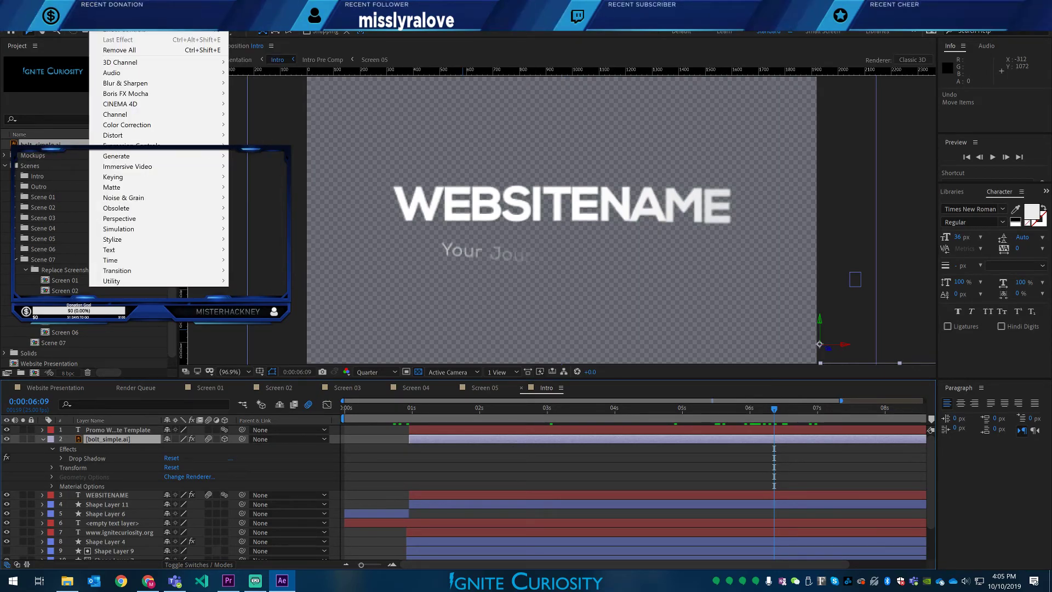
pyautogui.click(111, 32)
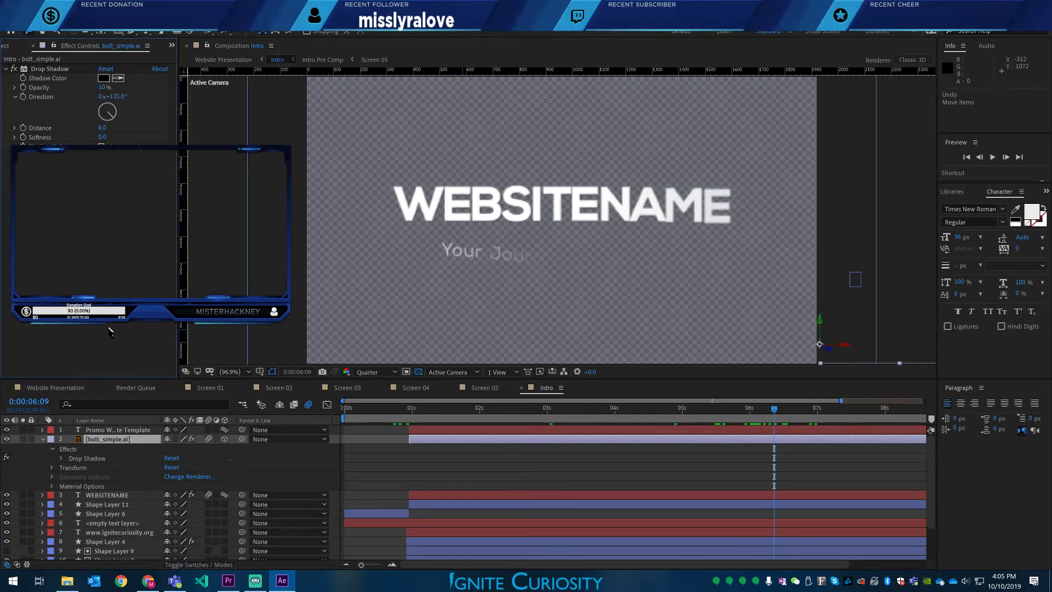
pyautogui.click(94, 497)
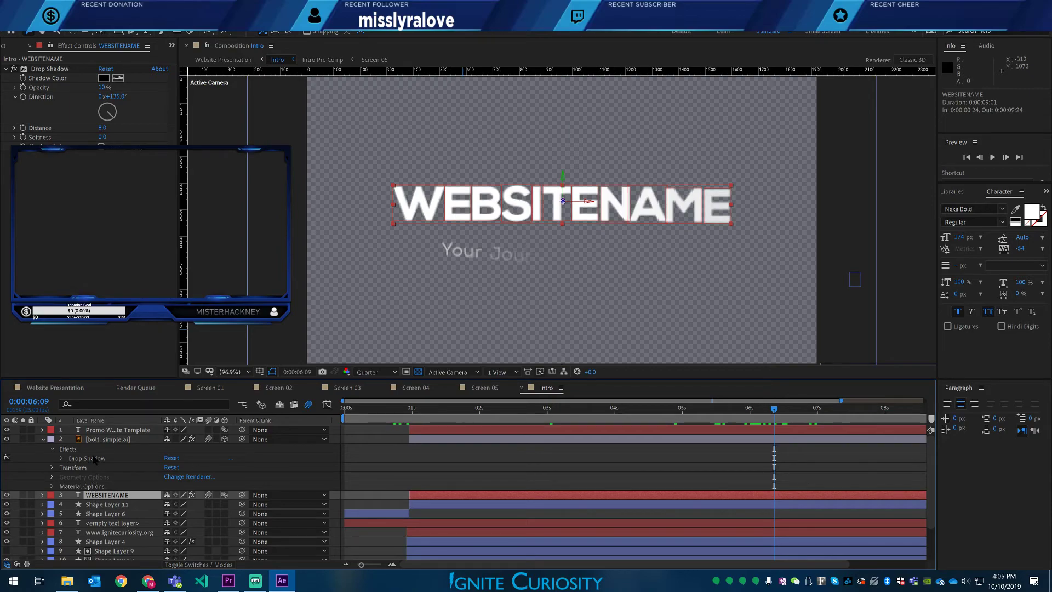
pyautogui.click(104, 439)
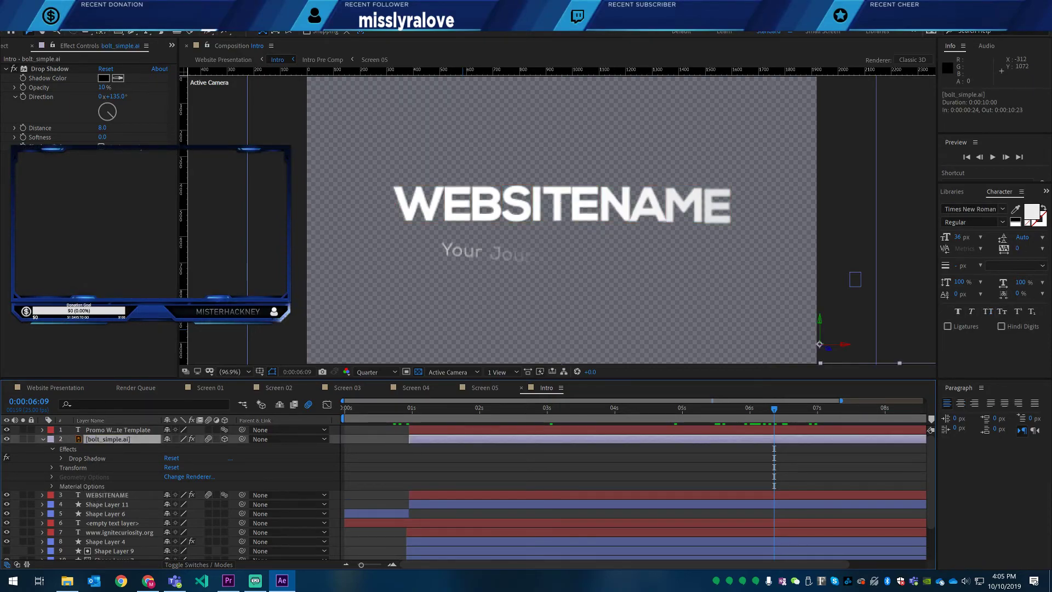
# - Apply the CC Image Wipe transition effect to the bolt_simple.ai layer and collapse the layer's properties
pyautogui.click(99, 17)
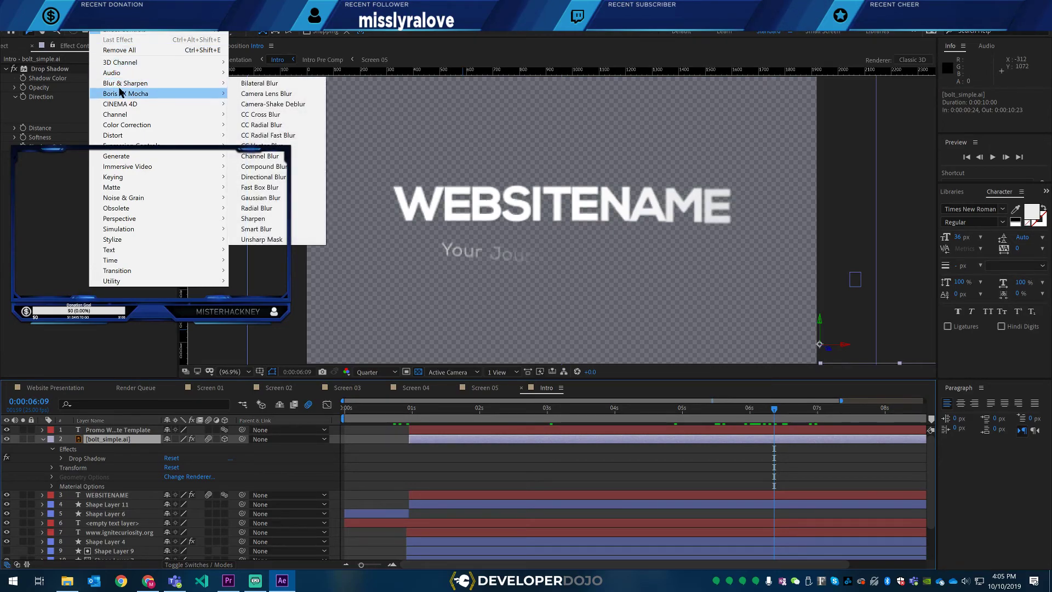
pyautogui.moveTo(121, 93)
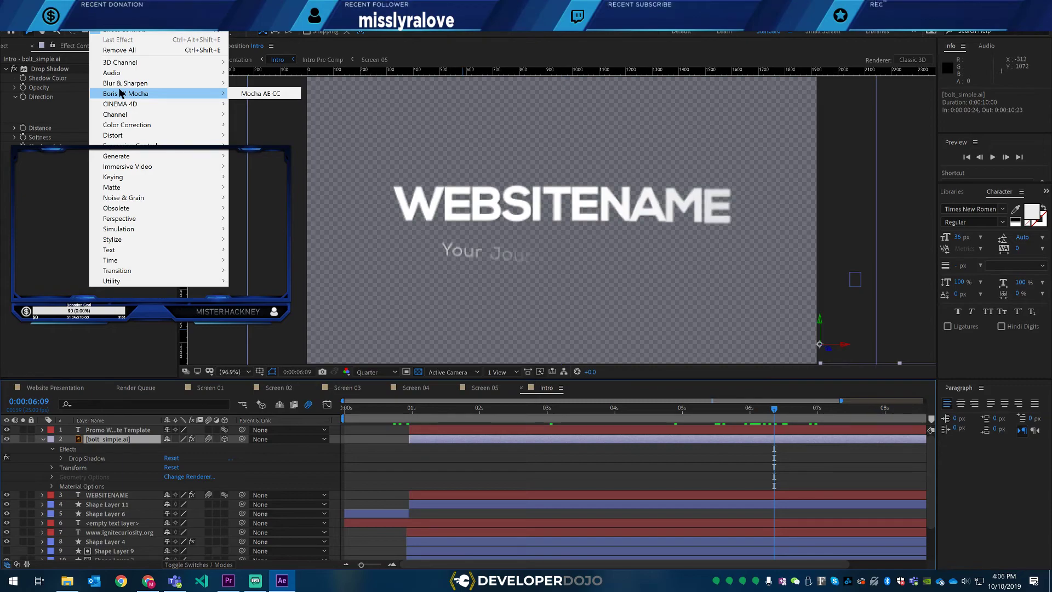
pyautogui.moveTo(132, 272)
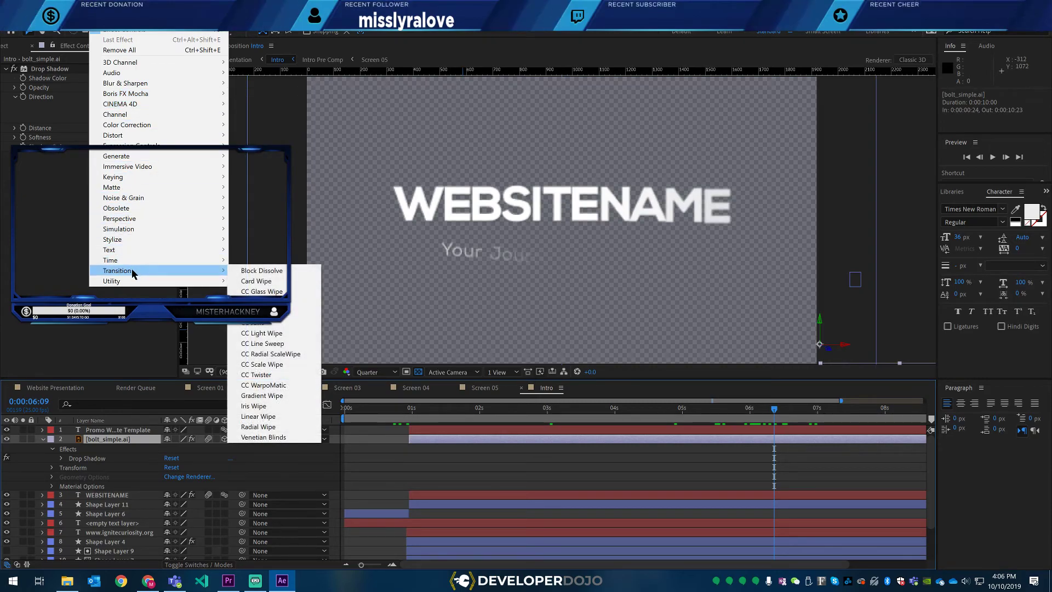
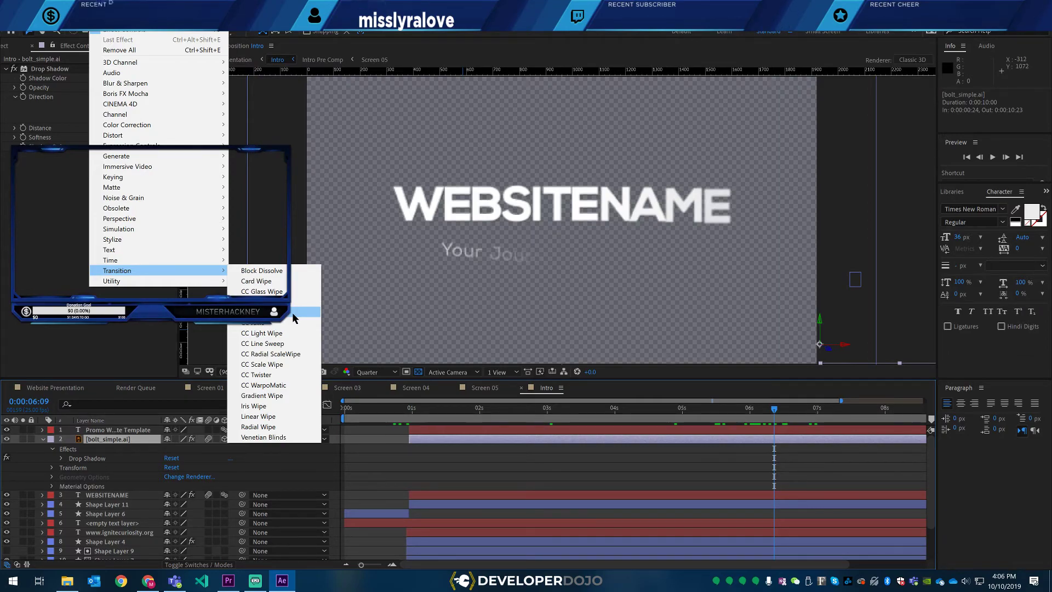
pyautogui.click(295, 313)
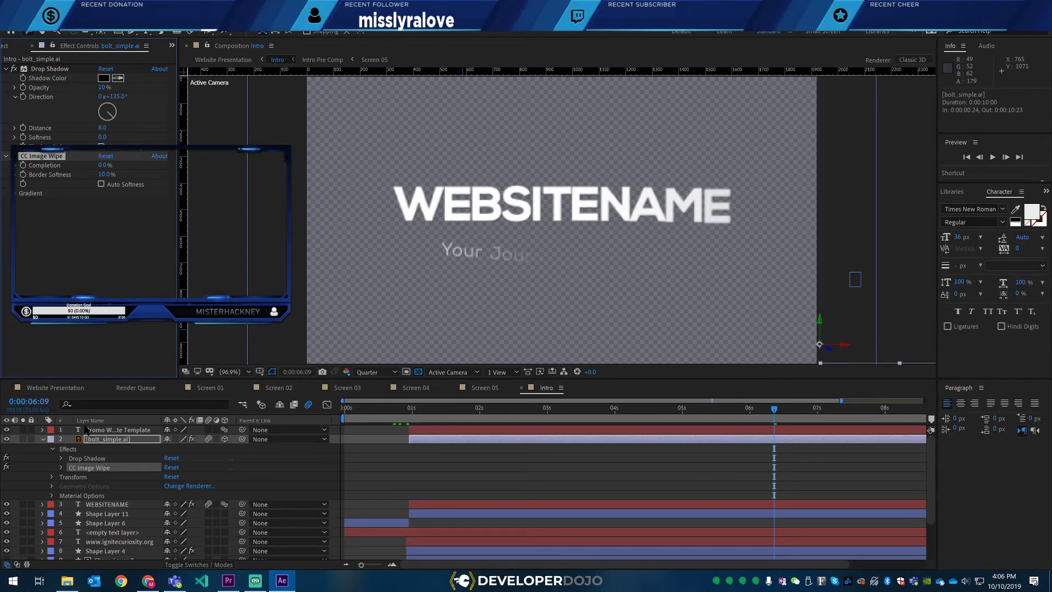
pyautogui.click(43, 439)
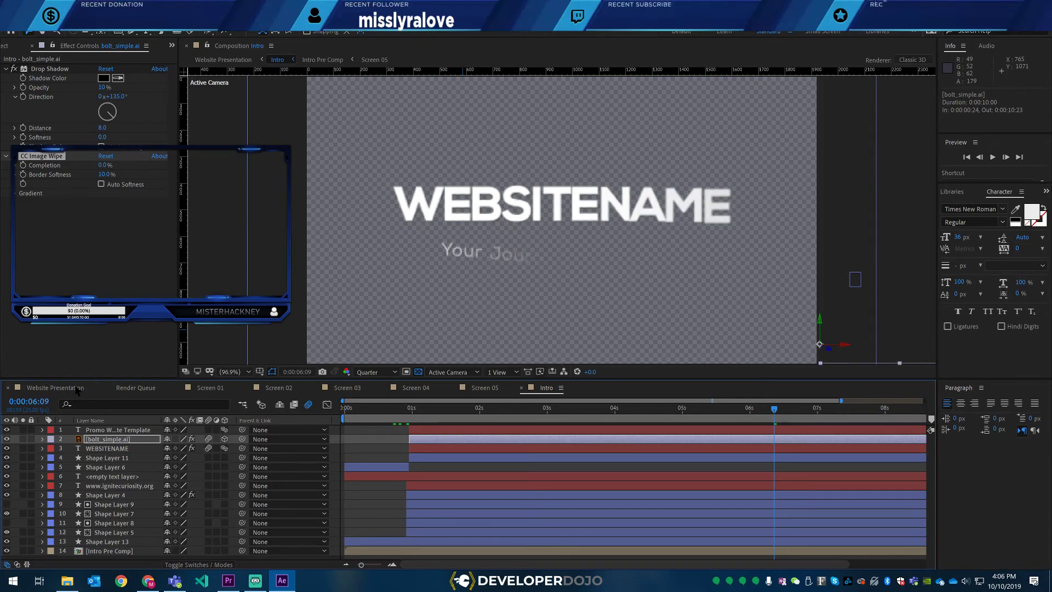
pyautogui.click(208, 391)
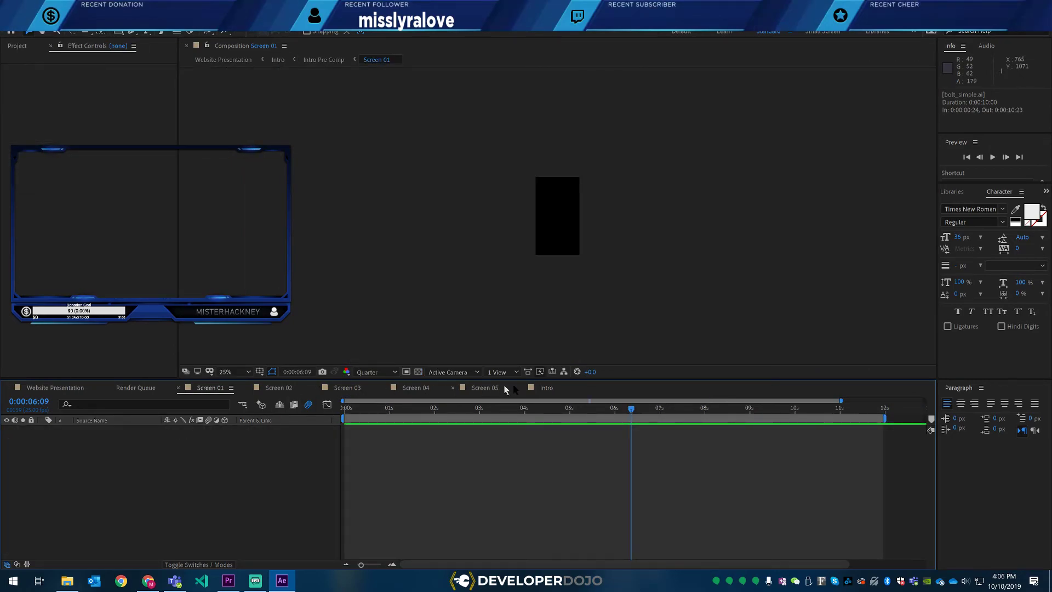
pyautogui.click(546, 387)
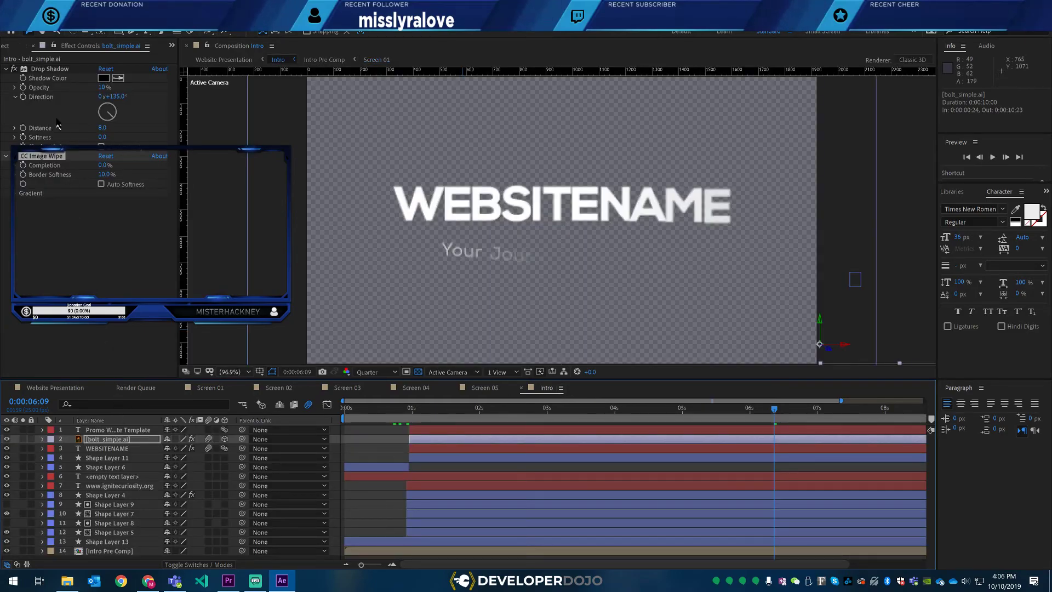
pyautogui.click(80, 17)
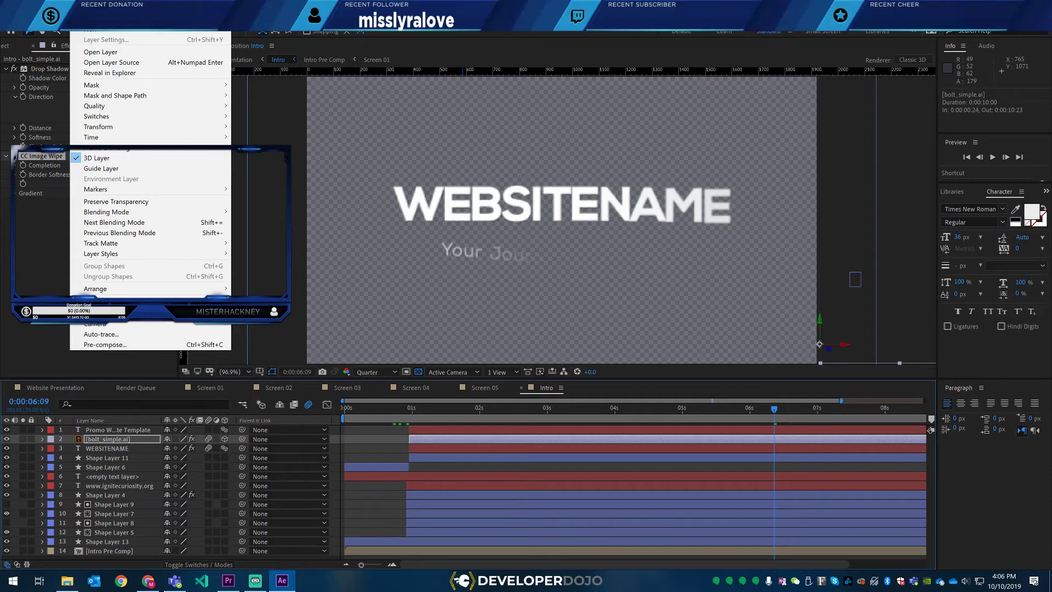
pyautogui.click(41, 258)
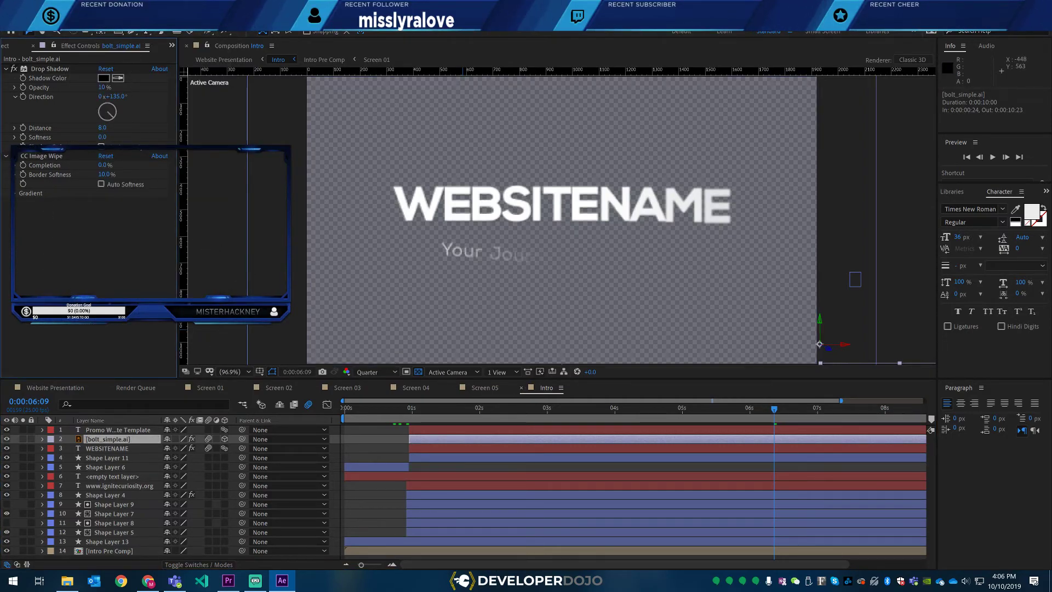
# - Try the Effects workspace layout, and switch back to the Standard workspace
pyautogui.click(171, 17)
pyautogui.moveTo(181, 29)
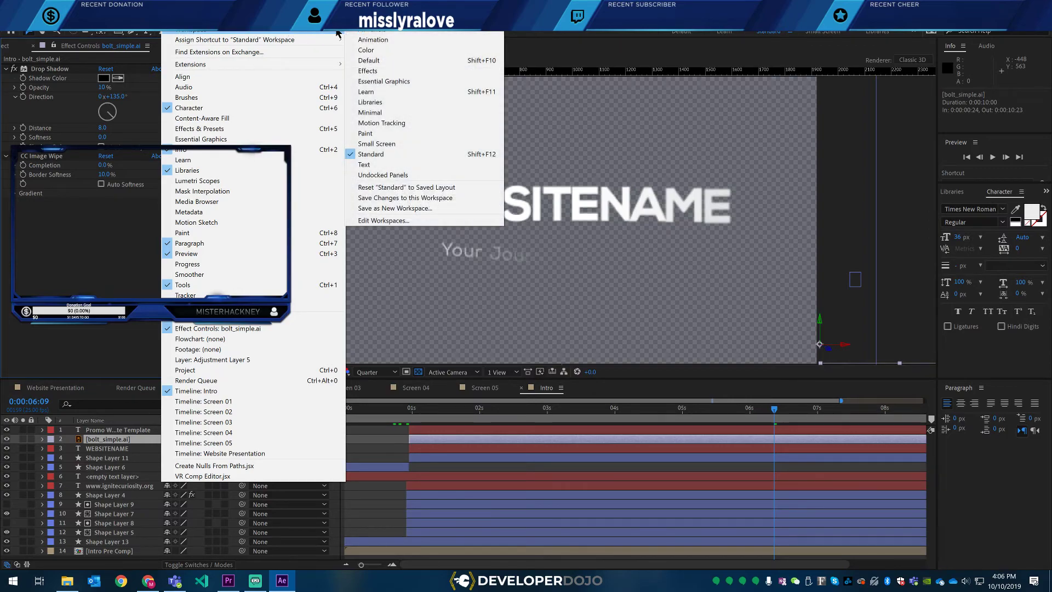
pyautogui.click(385, 71)
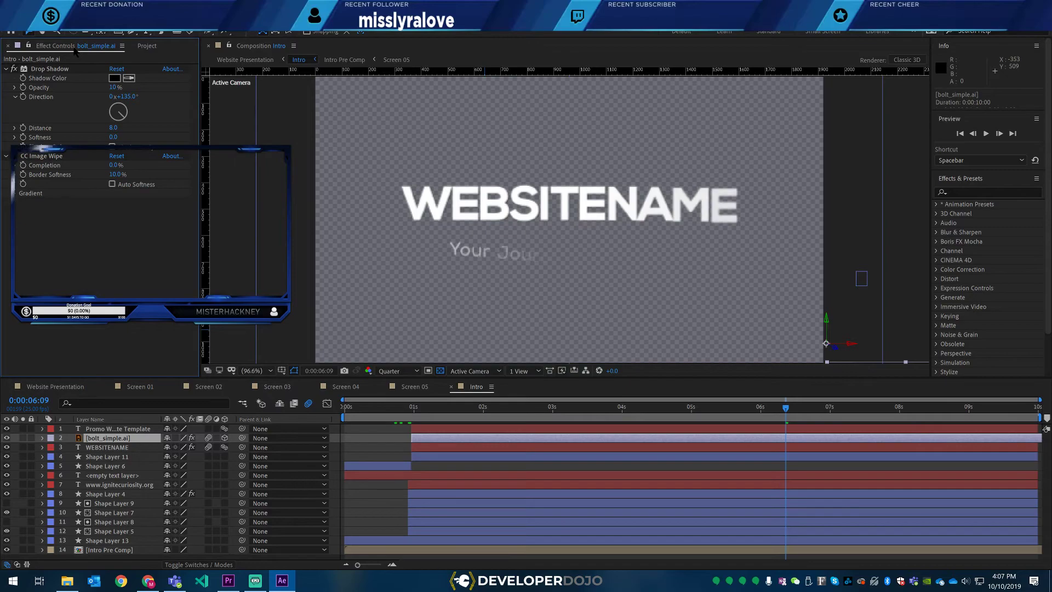
pyautogui.click(172, 18)
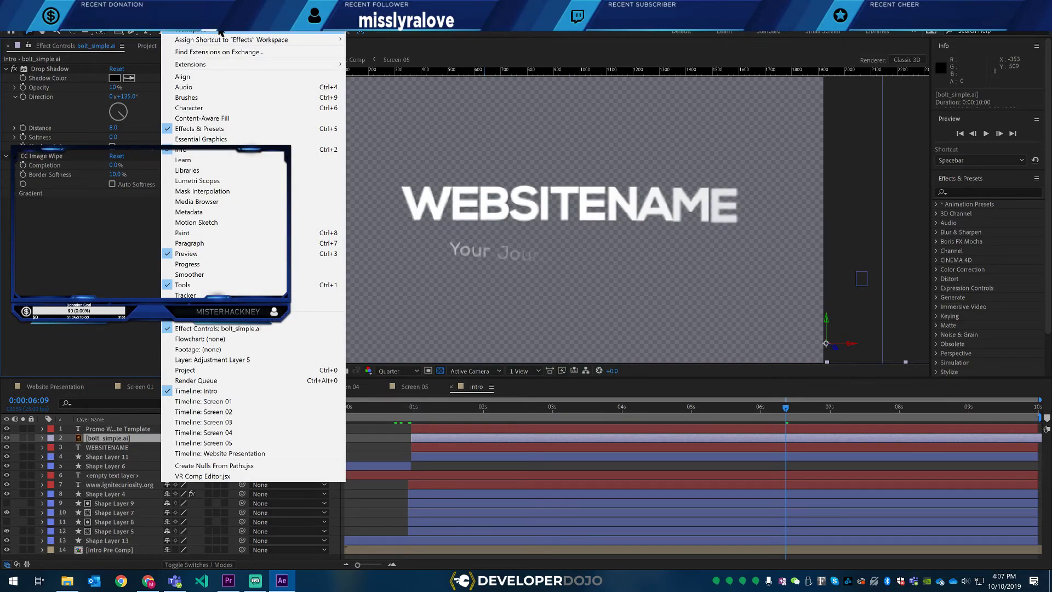
pyautogui.moveTo(186, 29)
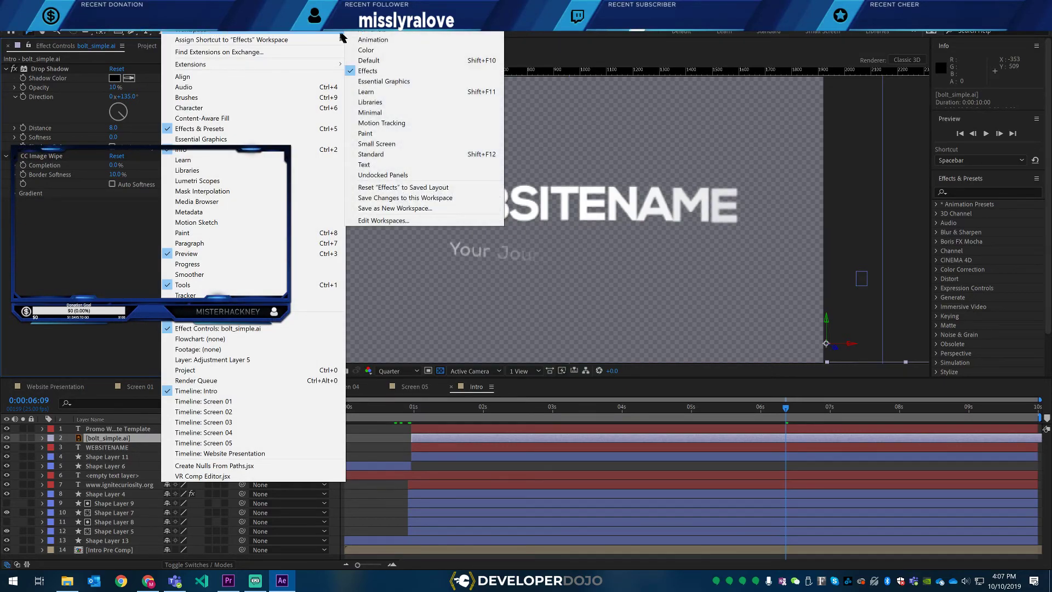
pyautogui.click(385, 151)
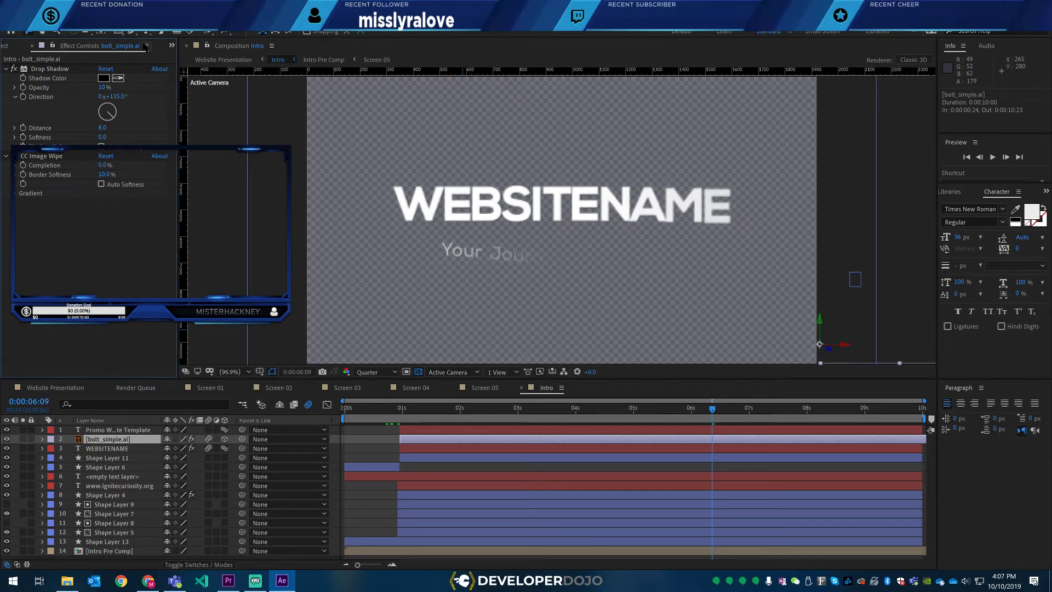
# - Open the Intro Pre Comp composition from the project's Intro scene folder
pyautogui.click(32, 46)
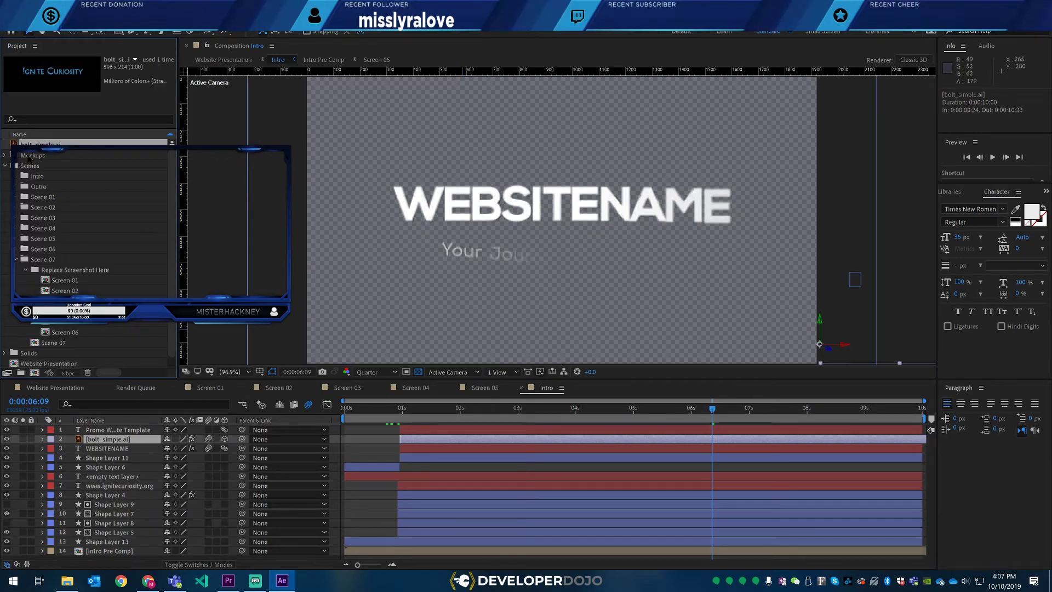
pyautogui.scroll(-1, 28, 176)
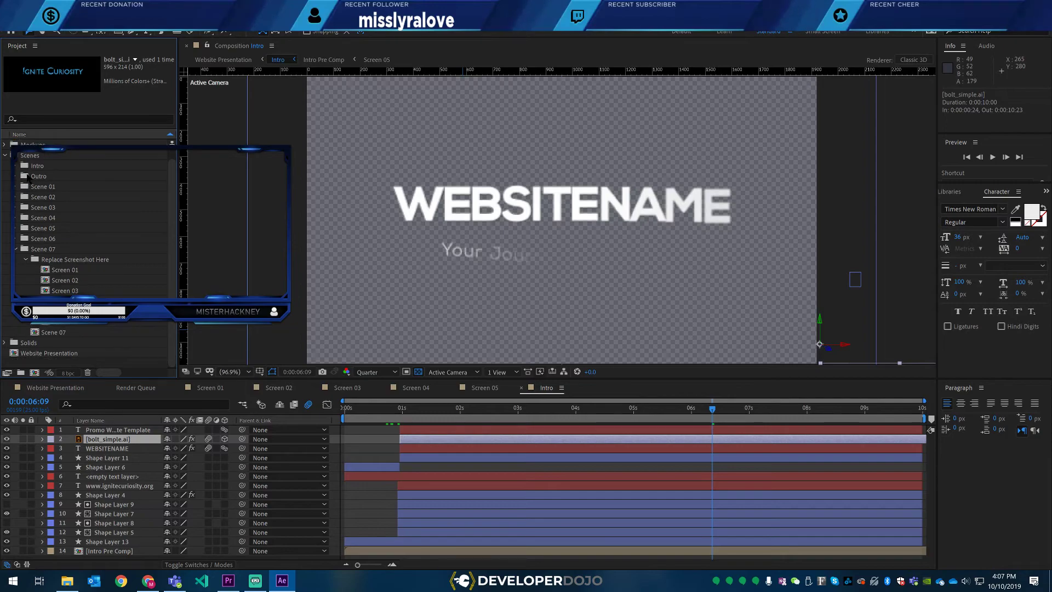
pyautogui.scroll(1, 42, 216)
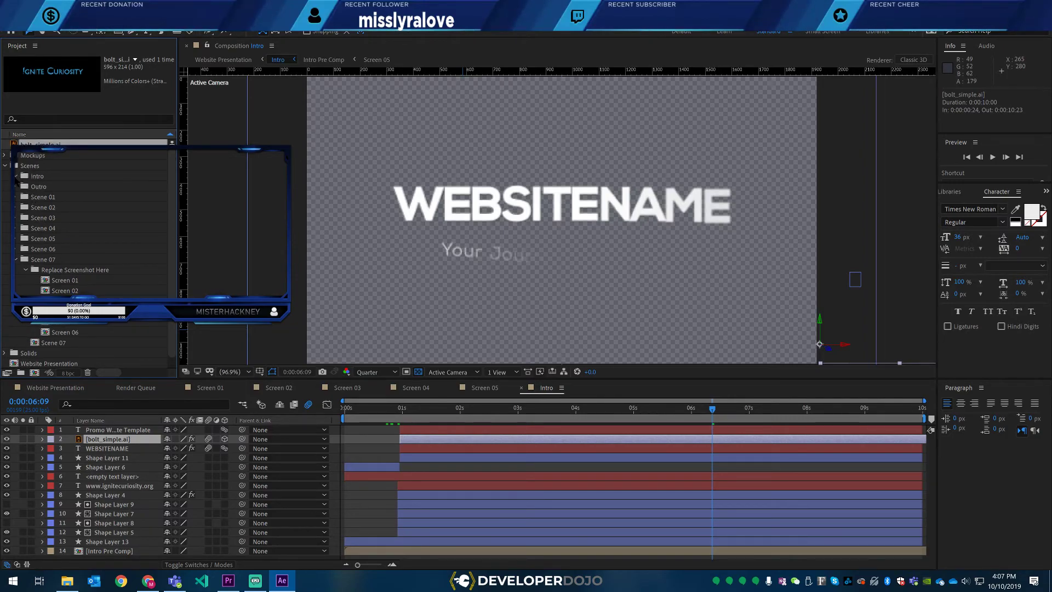
pyautogui.click(16, 176)
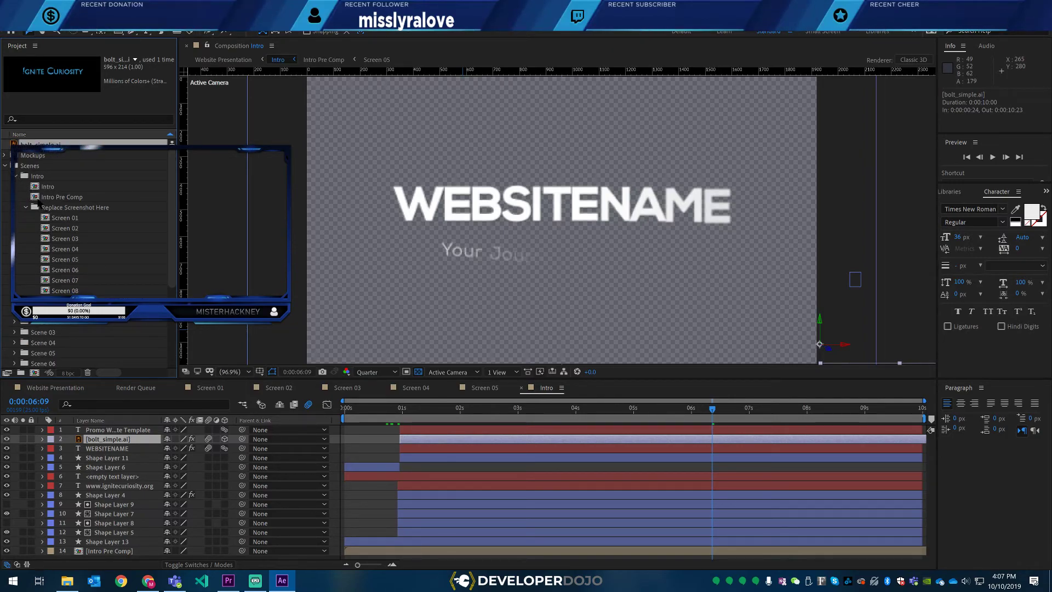
pyautogui.doubleClick(49, 196)
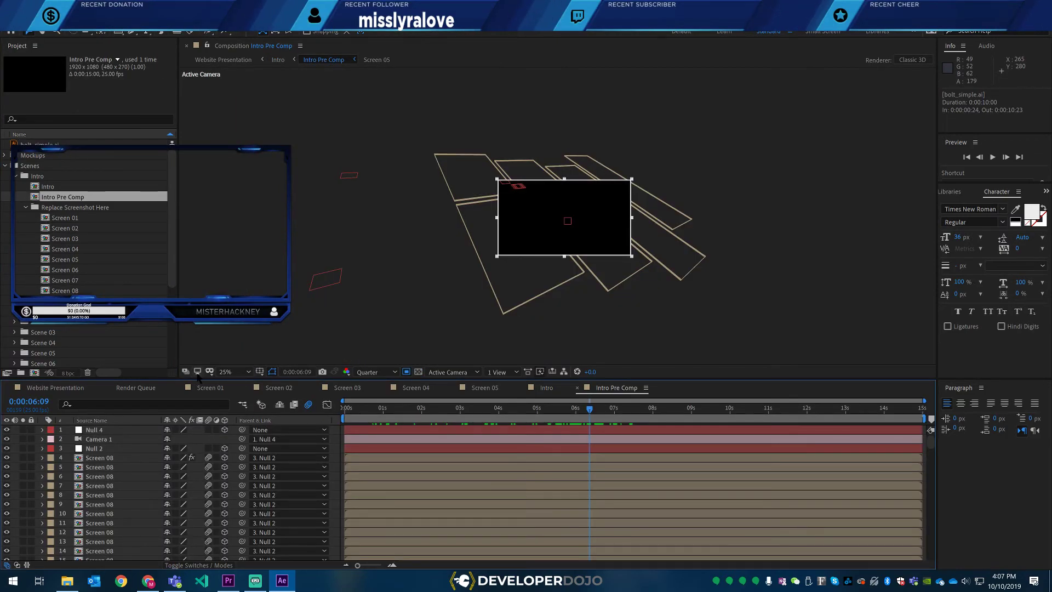
# - Scrub through the Intro Pre Comp timeline to check its animation at several points
pyautogui.click(483, 412)
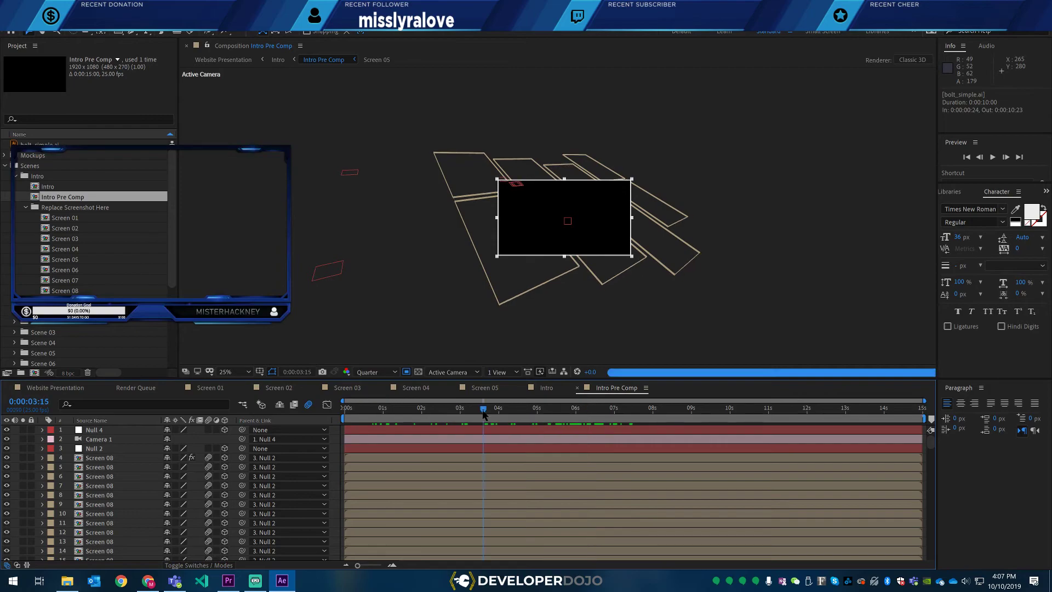
pyautogui.click(575, 415)
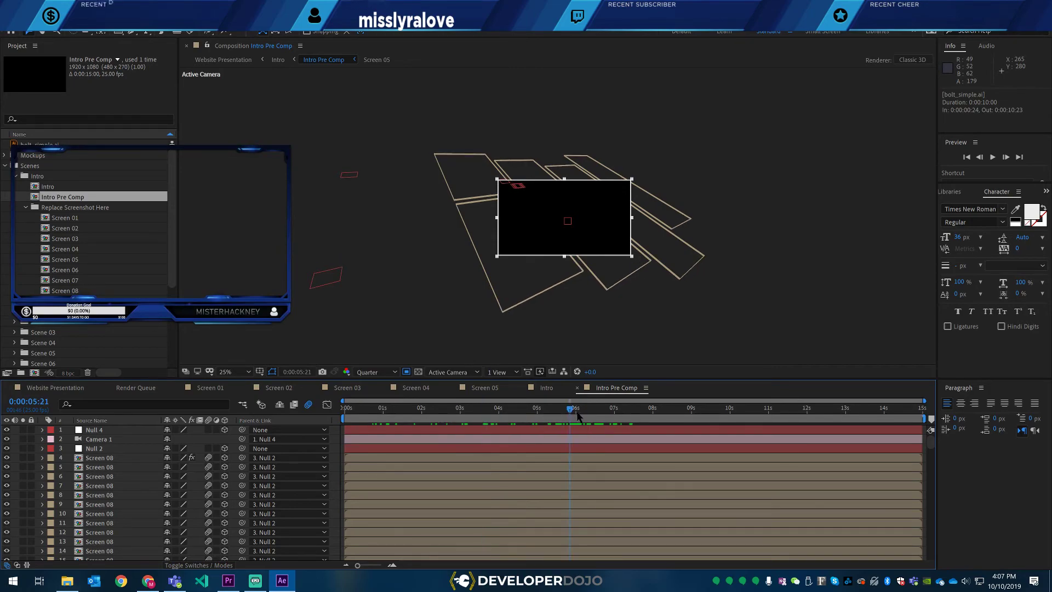
pyautogui.click(903, 414)
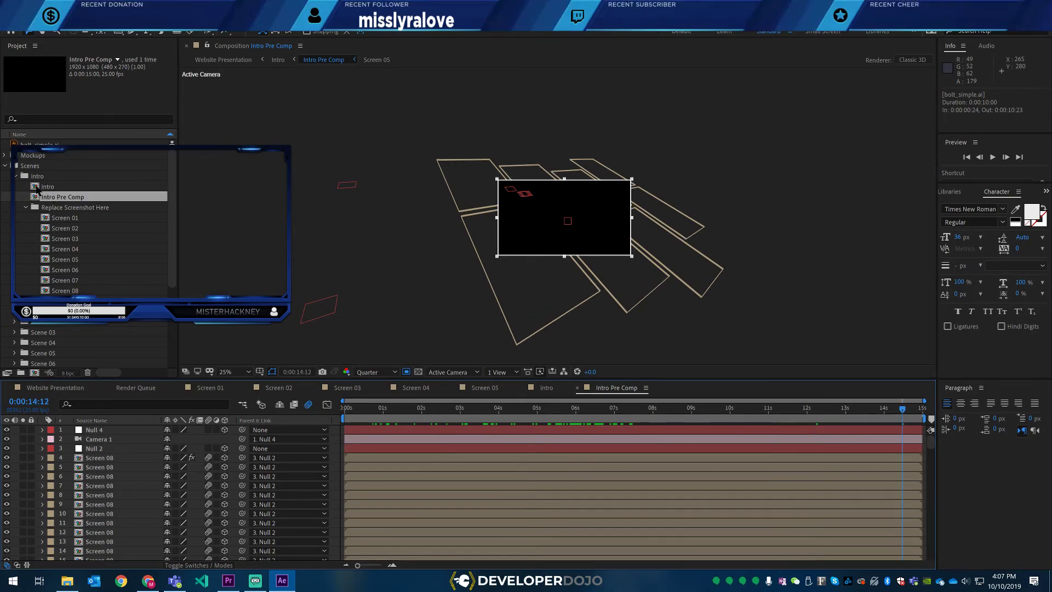
# - Open the Intro composition and scrub to 0:00:06:15 to review the WEBSITENAME and tagline text reveal
pyautogui.doubleClick(40, 187)
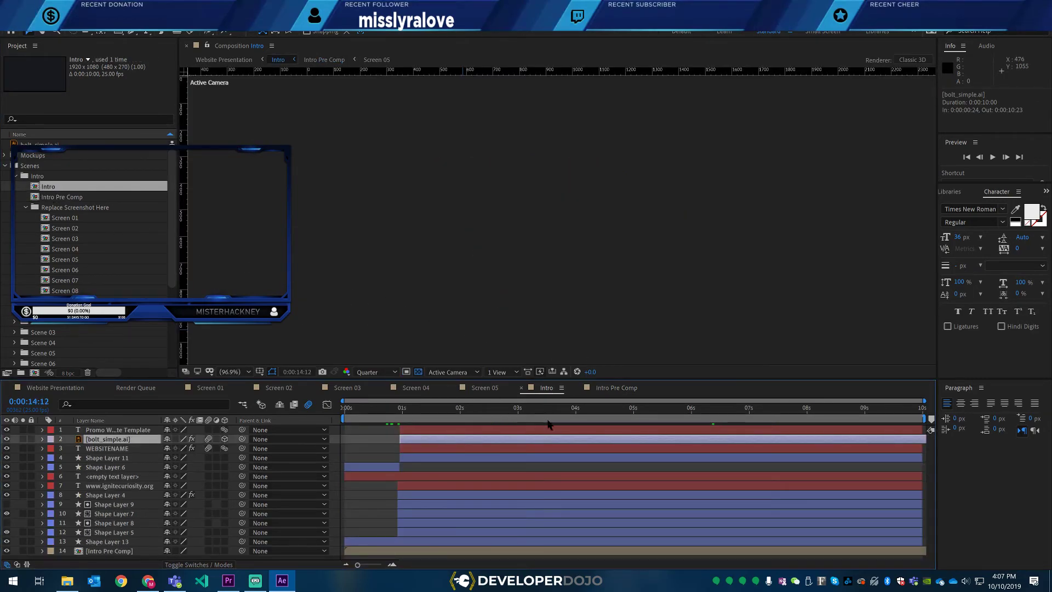
pyautogui.moveTo(545, 418); pyautogui.dragTo(750, 414)
pyautogui.click(726, 417)
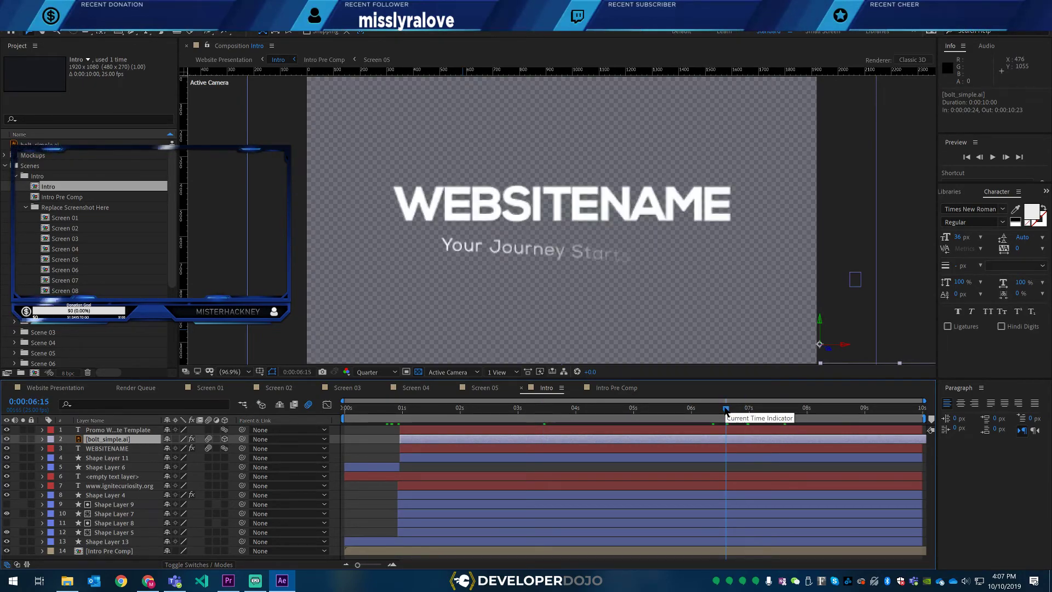
pyautogui.click(698, 415)
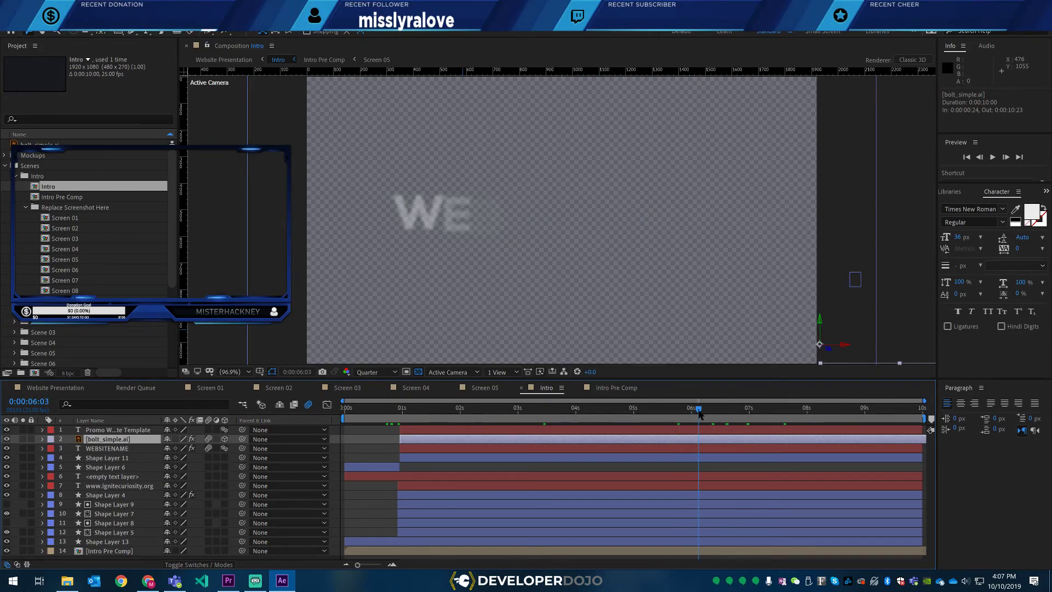
pyautogui.click(727, 416)
pyautogui.click(622, 261)
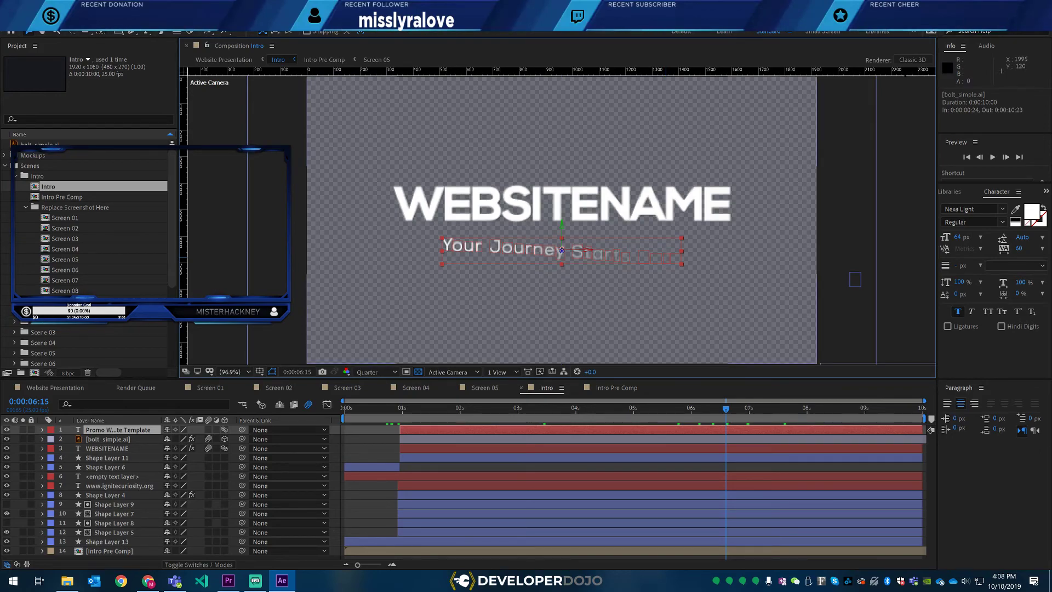
pyautogui.click(700, 201)
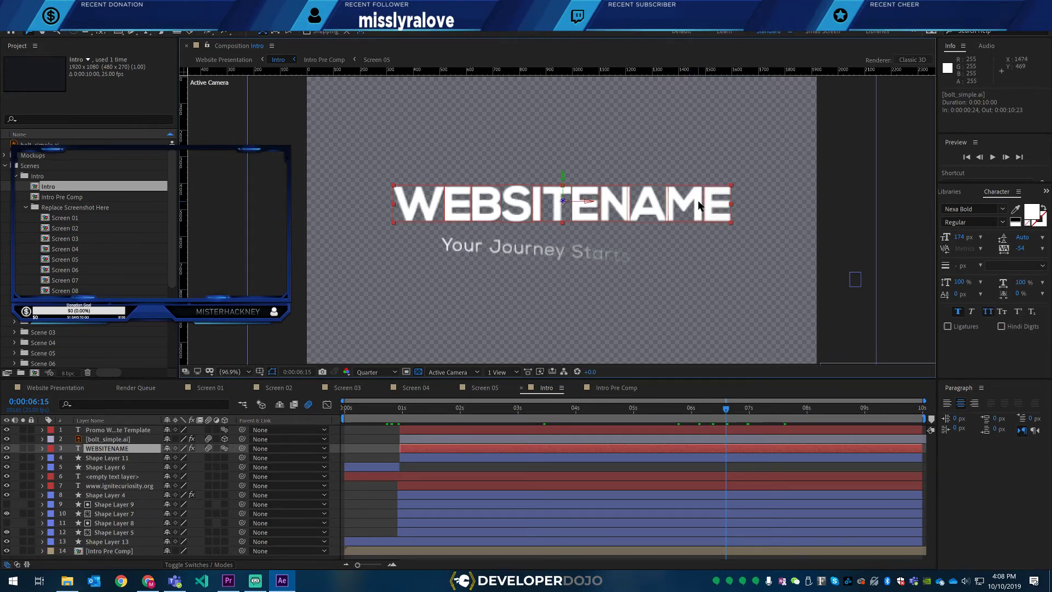
pyautogui.doubleClick(699, 204)
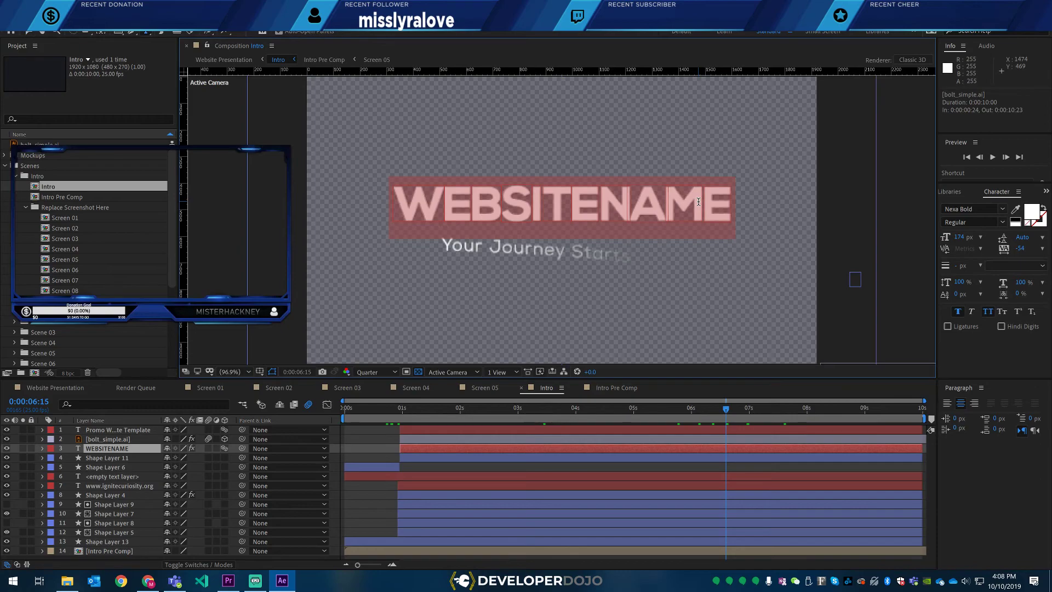
pyautogui.click(669, 206)
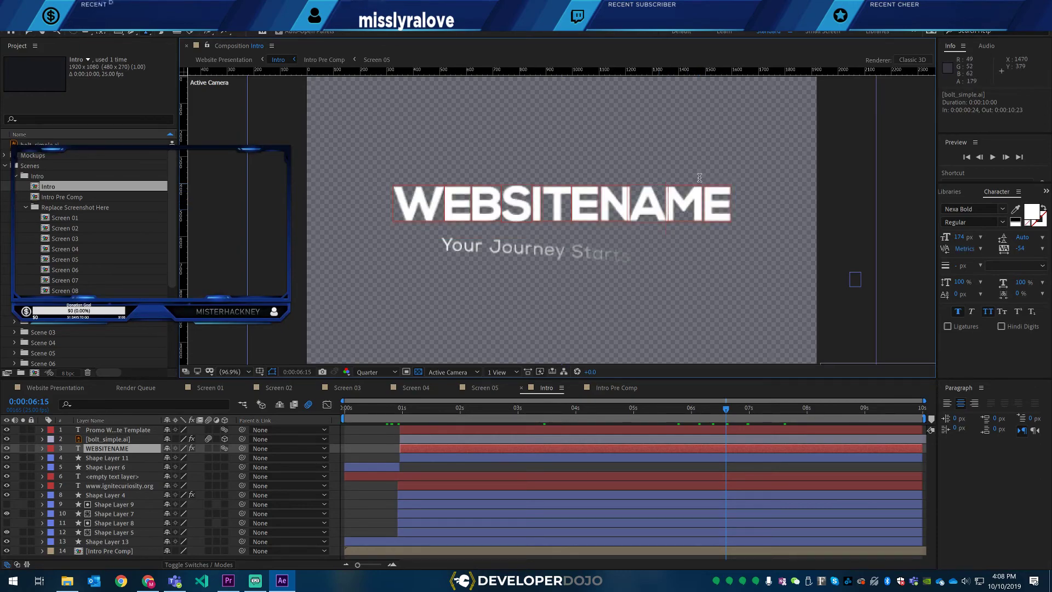
pyautogui.write('V')
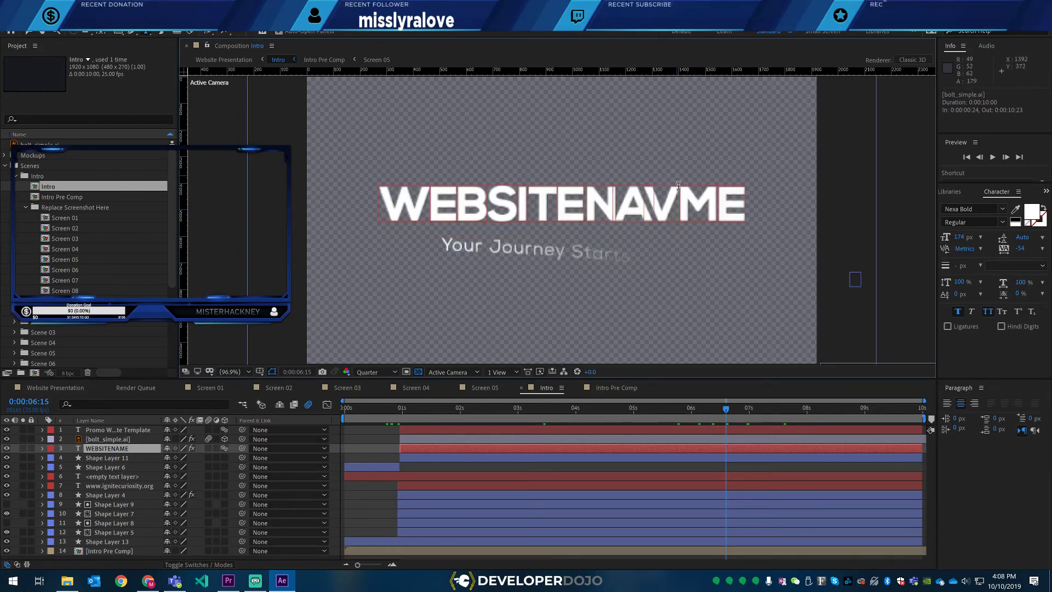
pyautogui.press('BackSpace')
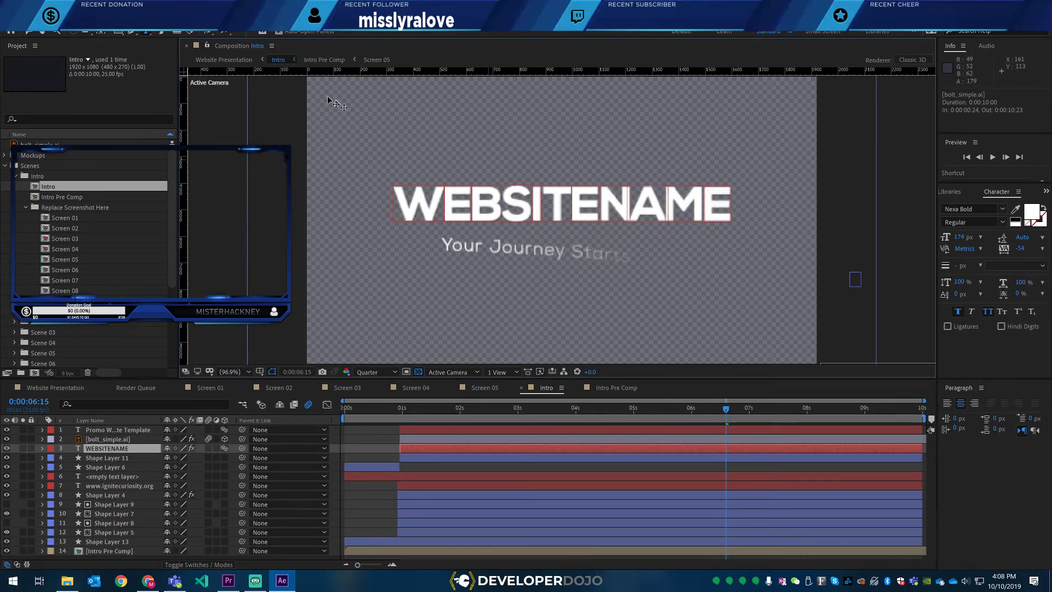
pyautogui.click(30, 32)
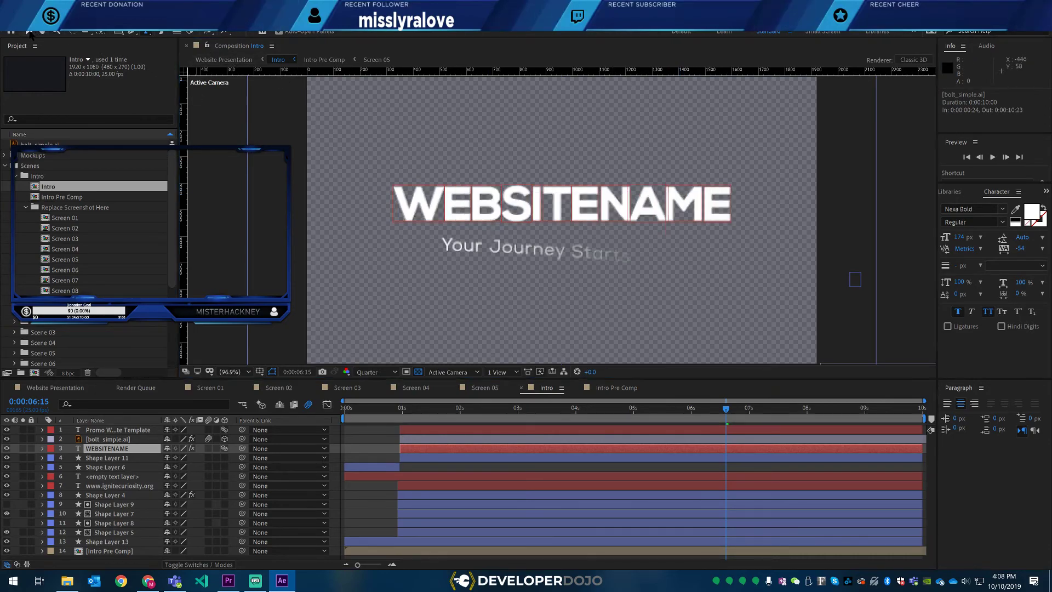
# - Try selecting the WEBSITENAME layer's children and check the layer options available for bolt_simple.ai
pyautogui.rightClick(393, 214)
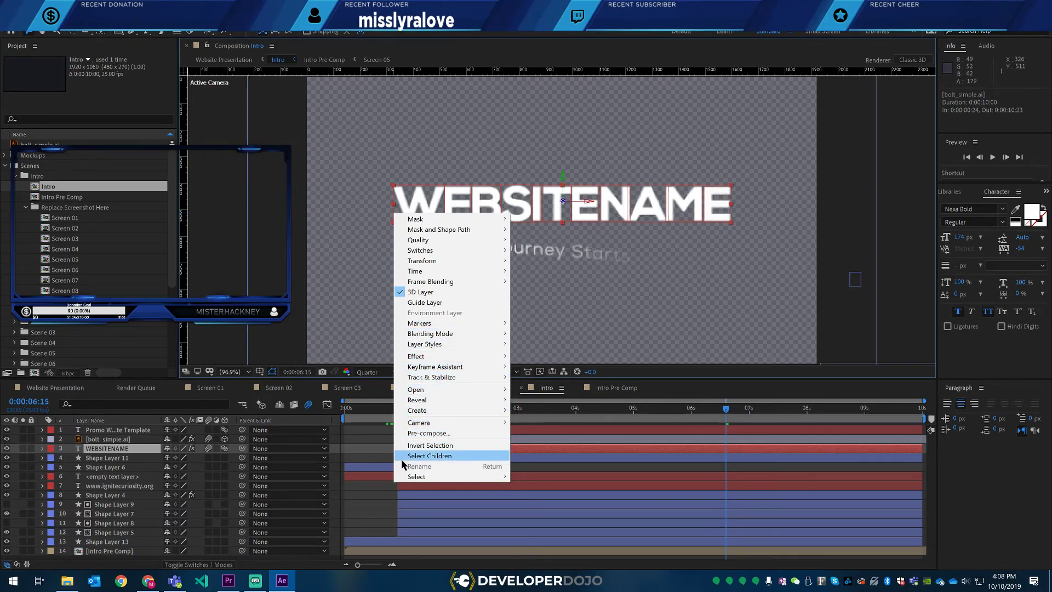
pyautogui.click(438, 458)
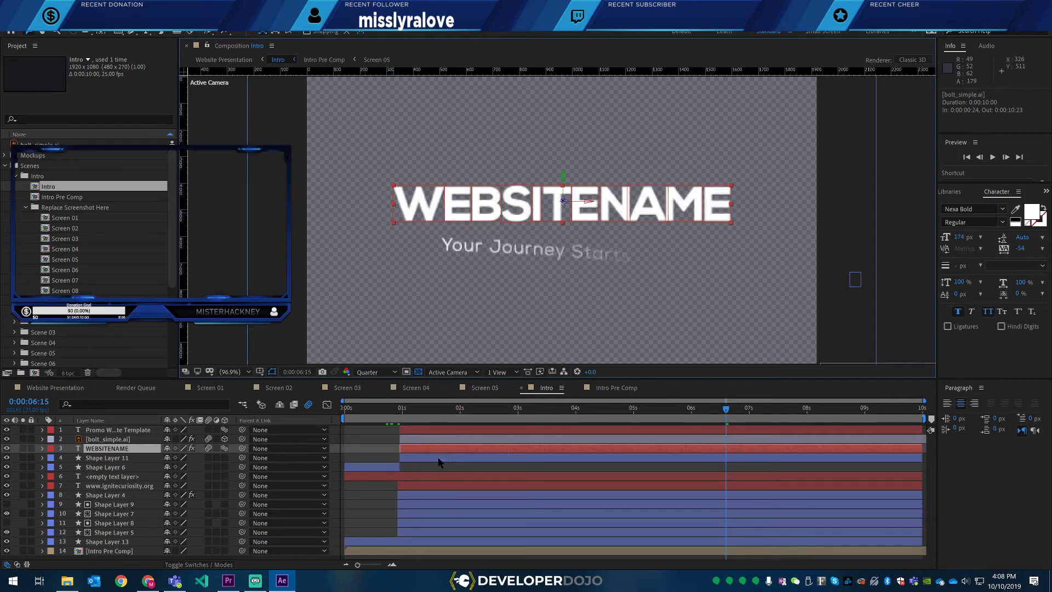
pyautogui.click(98, 439)
pyautogui.rightClick(98, 440)
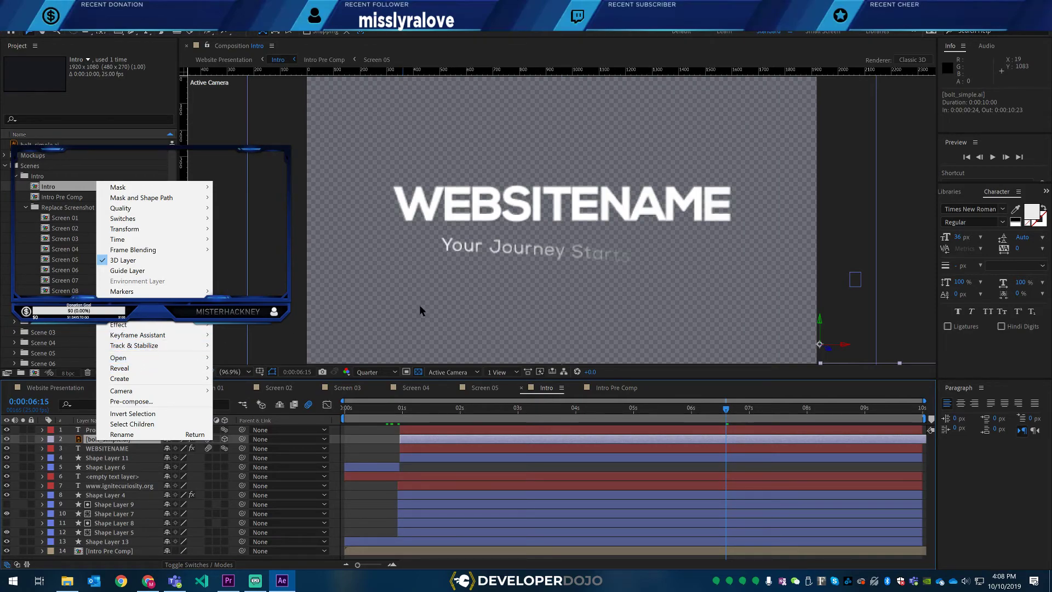
# - Show all layer styles on the WEBSITENAME layer and look through its expanded properties
pyautogui.click(119, 448)
pyautogui.rightClick(118, 449)
pyautogui.moveTo(181, 370)
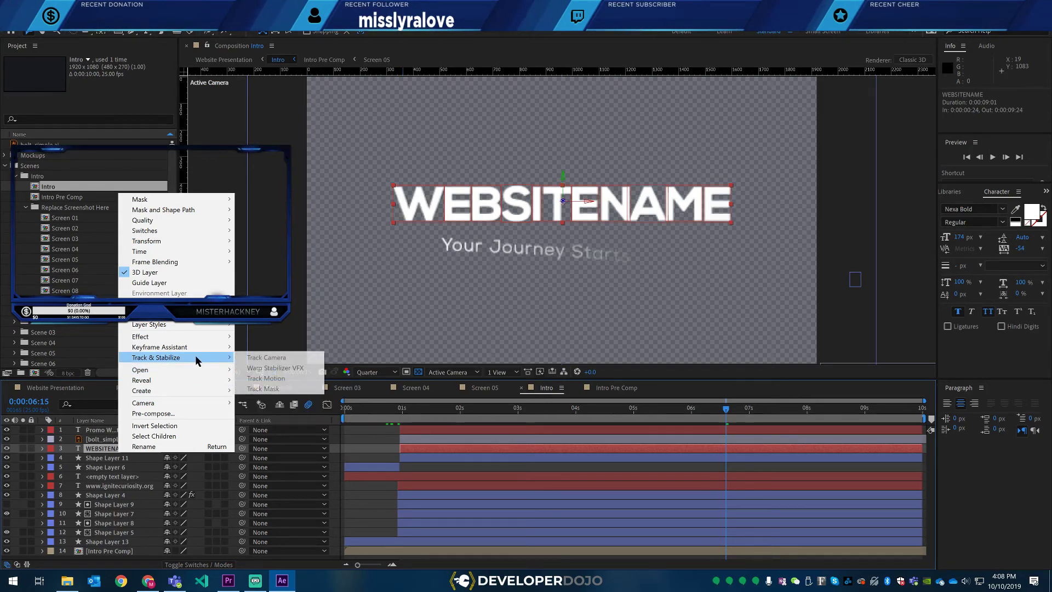
pyautogui.moveTo(197, 347)
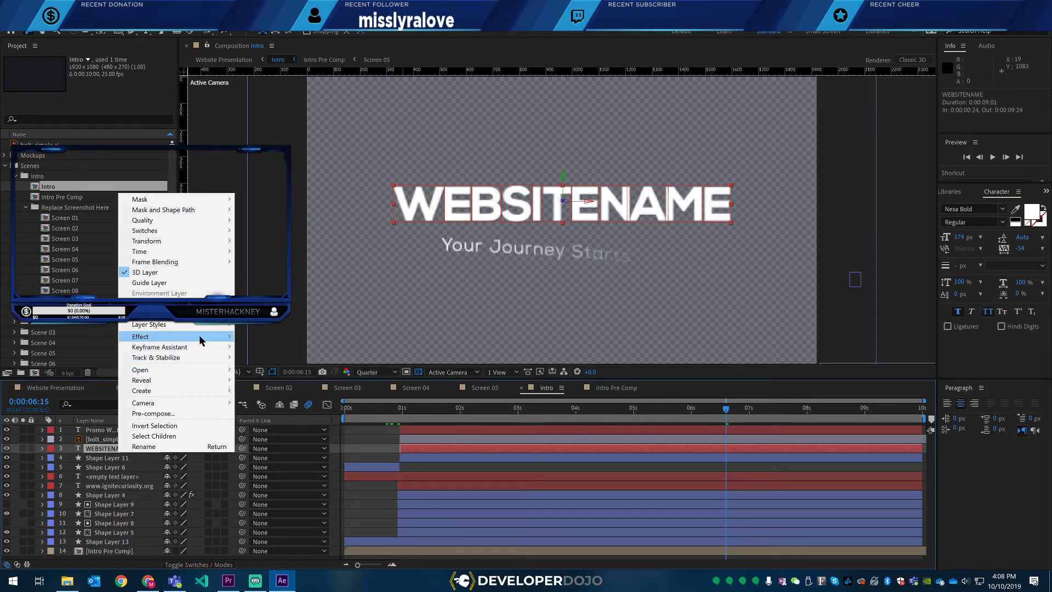
pyautogui.moveTo(202, 325)
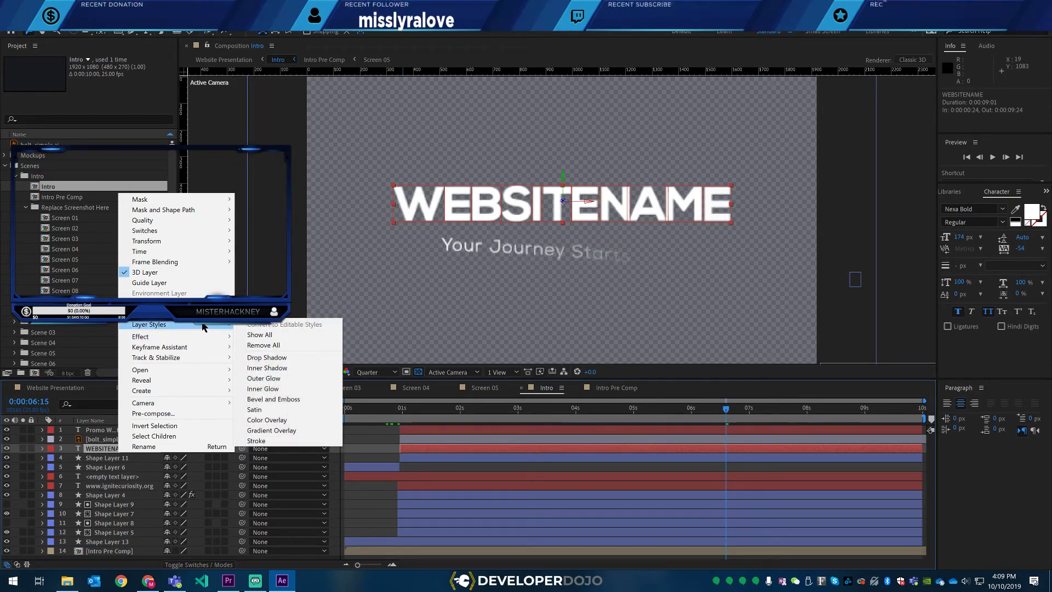
pyautogui.click(255, 336)
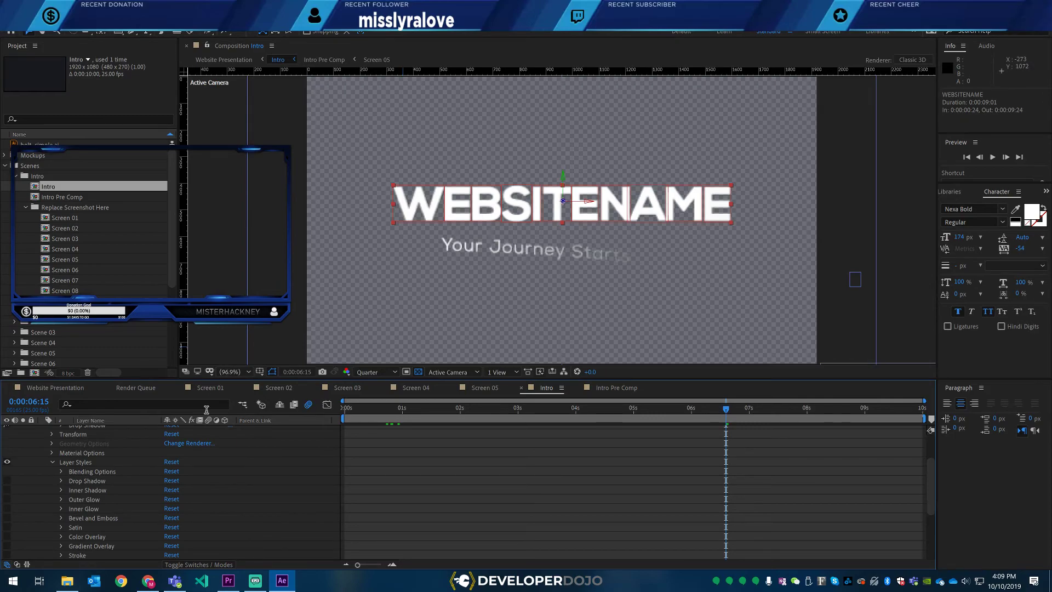
pyautogui.scroll(3, 156, 528)
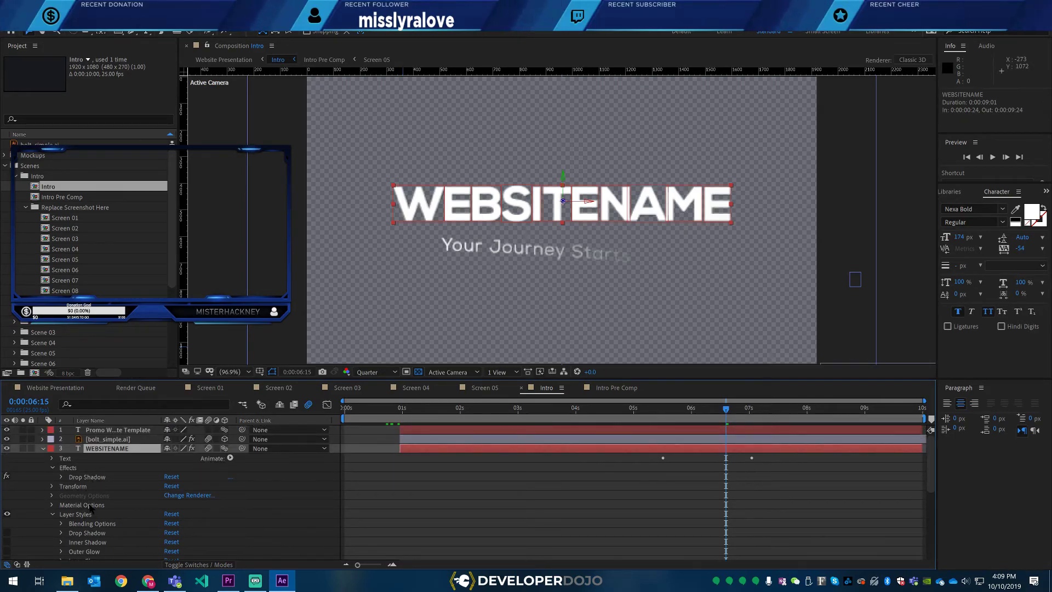
pyautogui.scroll(-4, 91, 508)
pyautogui.scroll(2, 86, 498)
pyautogui.scroll(-4, 86, 497)
pyautogui.scroll(5, 87, 498)
pyautogui.scroll(3, 86, 497)
# - Scrub from 0:00:05:12 to 0:00:05:15 to check the WEBSITENAME reveal against its text keyframes
pyautogui.click(662, 412)
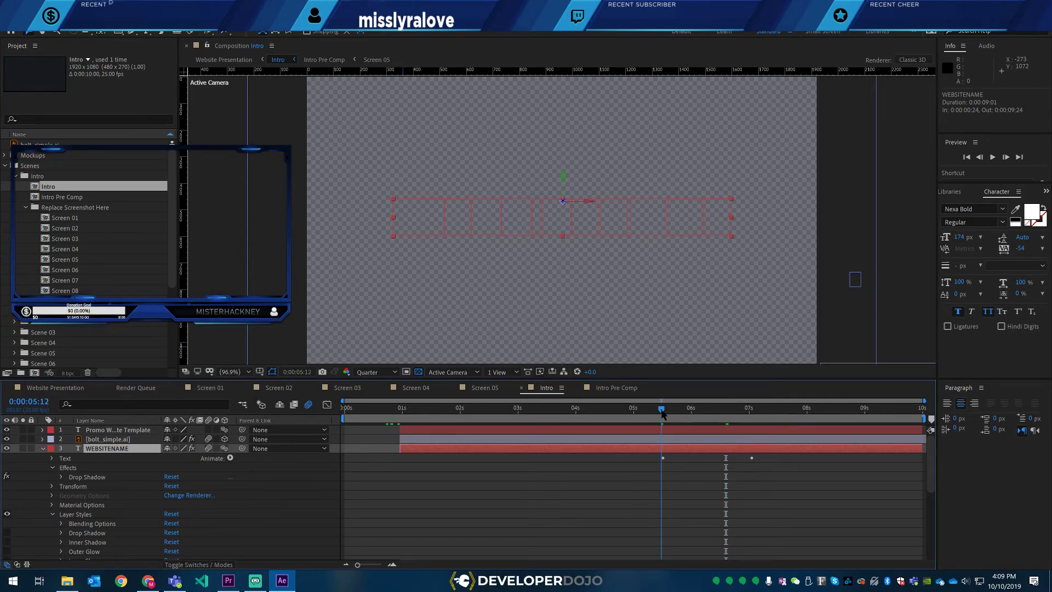
pyautogui.moveTo(662, 412)
pyautogui.mouseDown()
pyautogui.moveTo(766, 417)
pyautogui.moveTo(669, 415)
pyautogui.mouseUp()
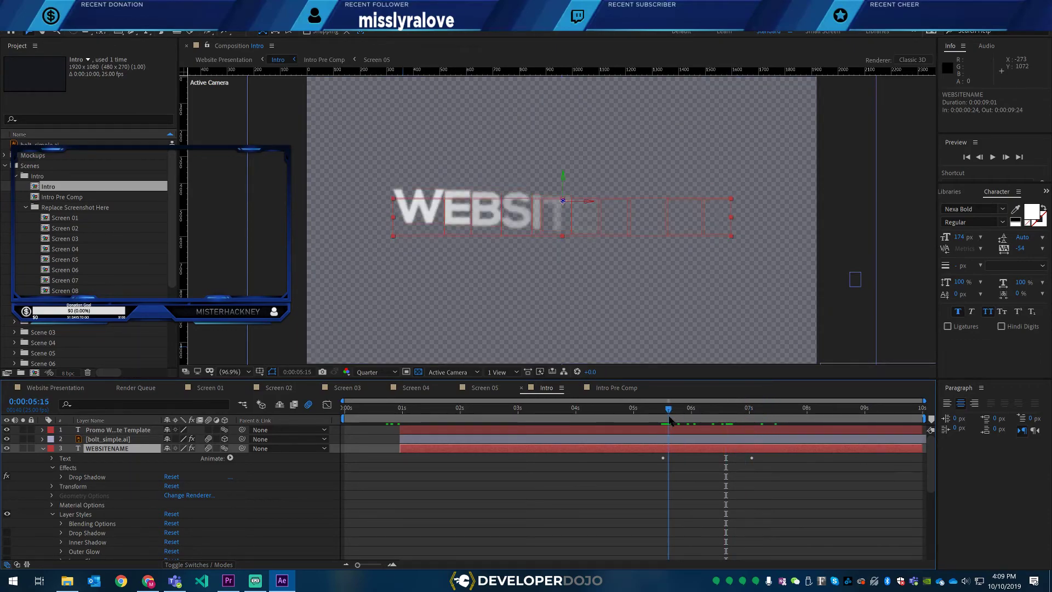
pyautogui.click(664, 458)
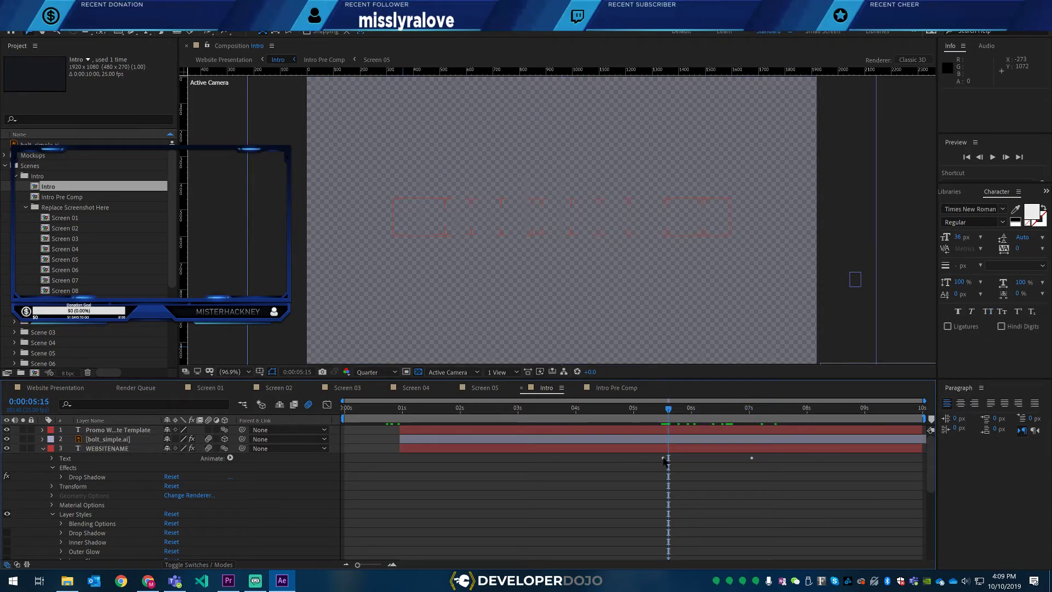
pyautogui.moveTo(696, 458); pyautogui.dragTo(735, 458)
# - Expand the WEBSITENAME layer's Text properties and select Animator 1
pyautogui.click(68, 459)
pyautogui.click(52, 459)
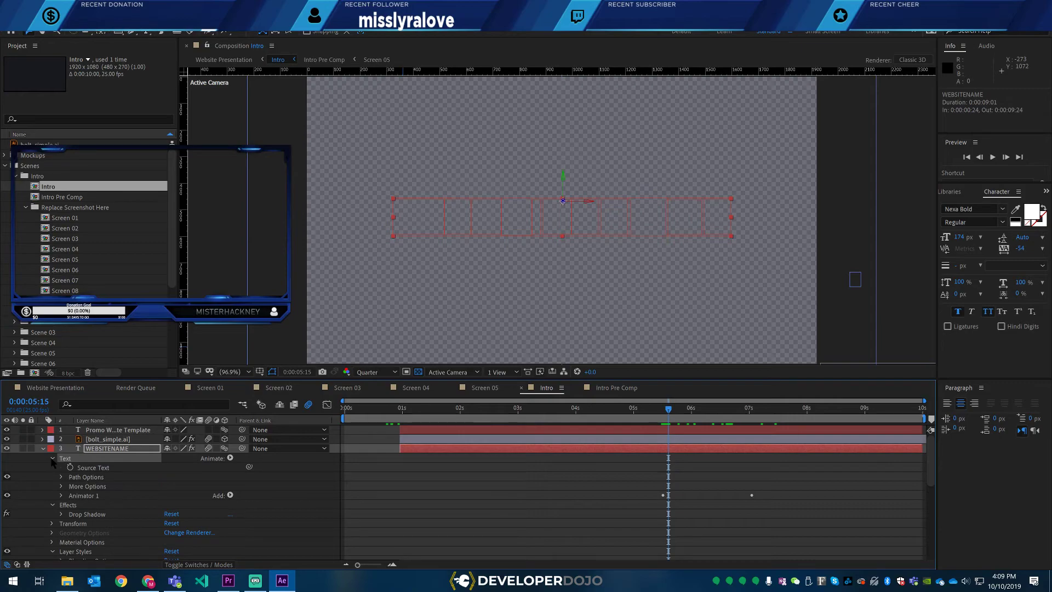
pyautogui.click(85, 496)
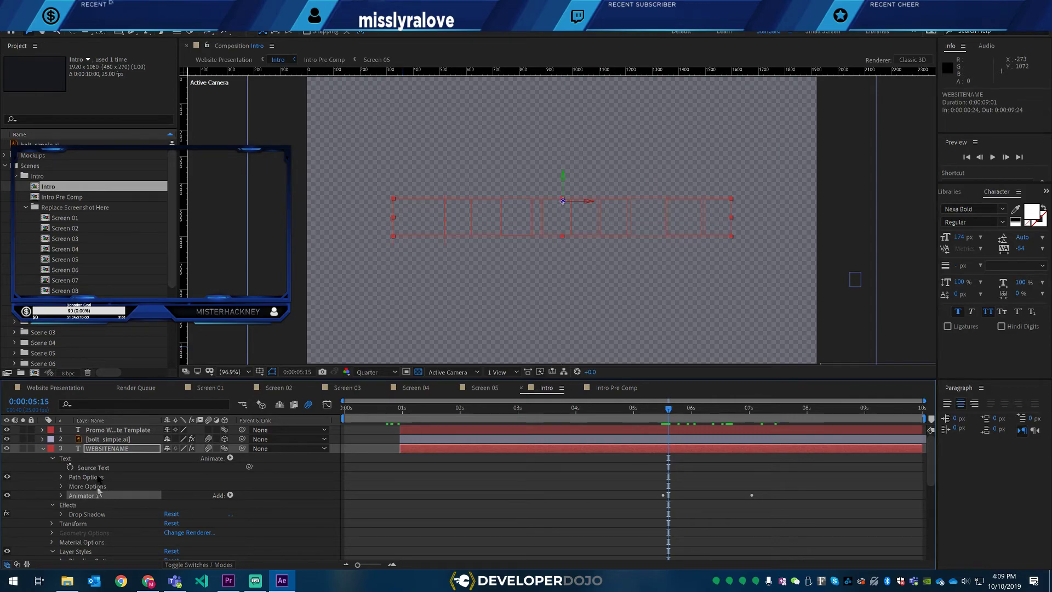
# - Expand the bolt_simple.ai layer and WEBSITENAME's Animator 1, and select Range Selector 1
pyautogui.click(102, 438)
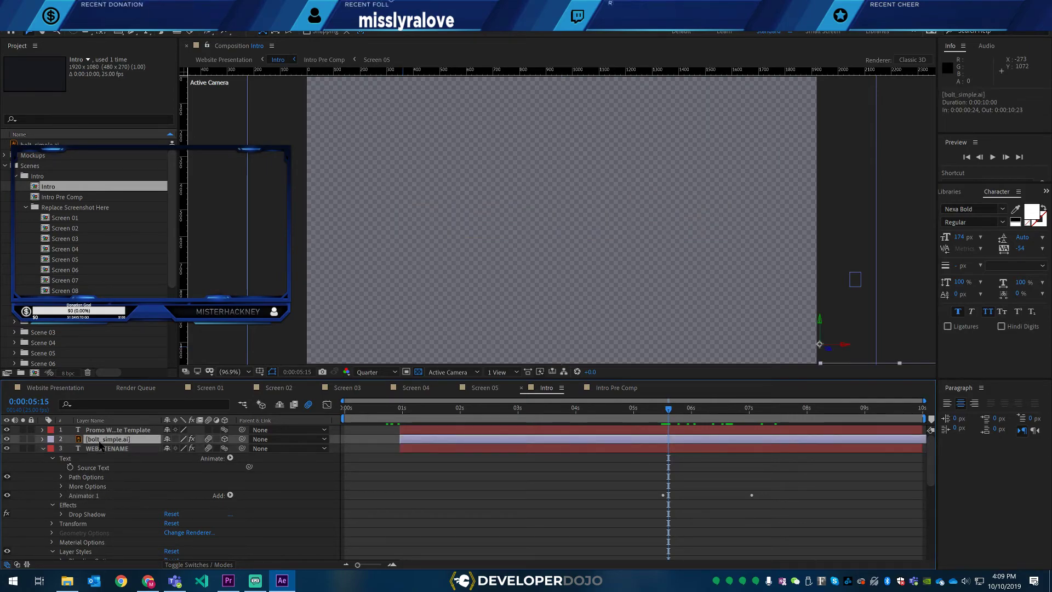
pyautogui.click(43, 439)
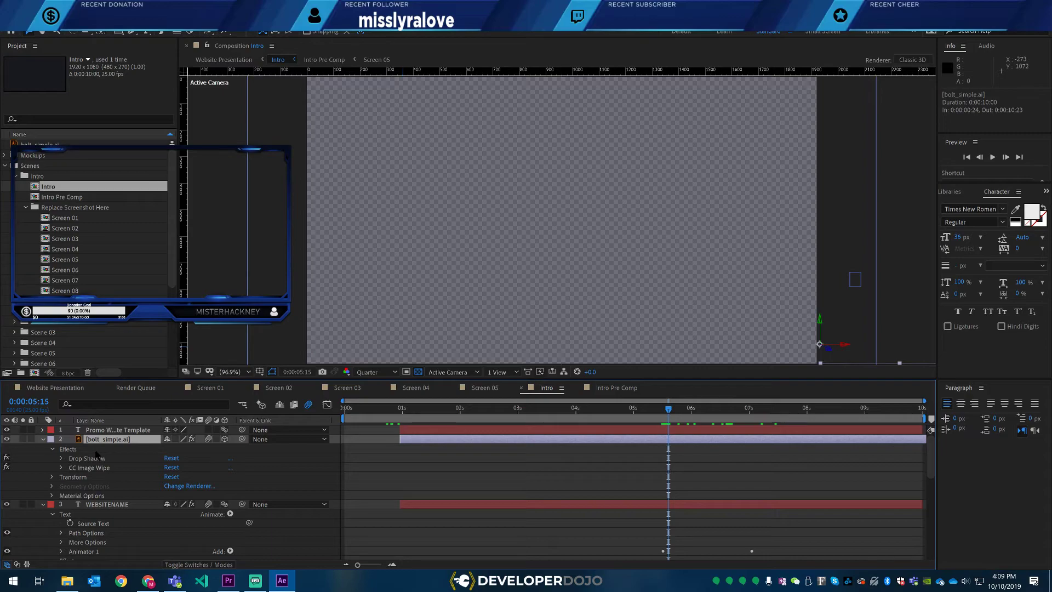
pyautogui.scroll(-2, 107, 491)
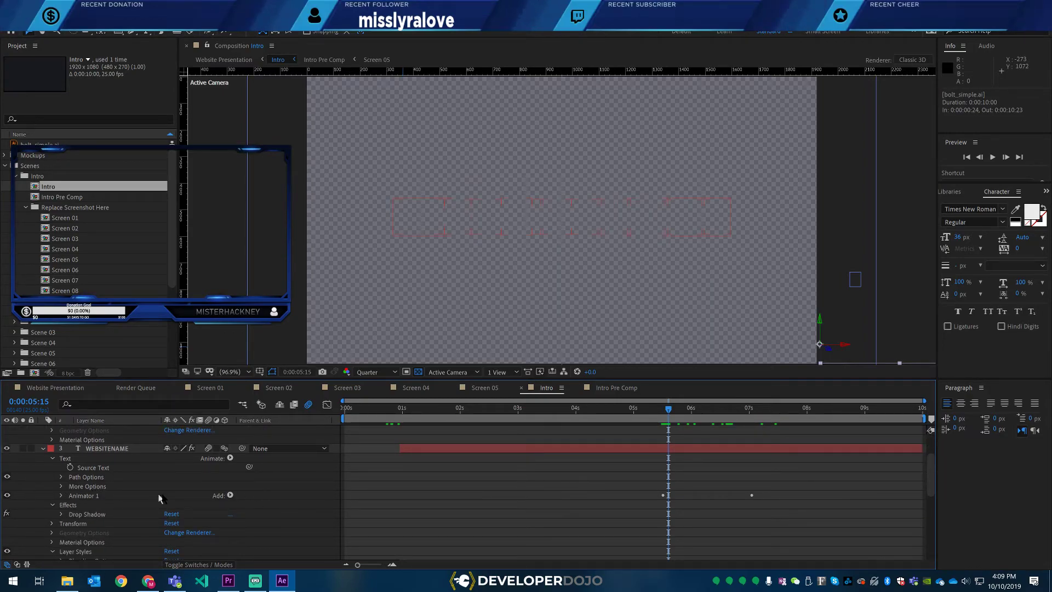
pyautogui.click(61, 496)
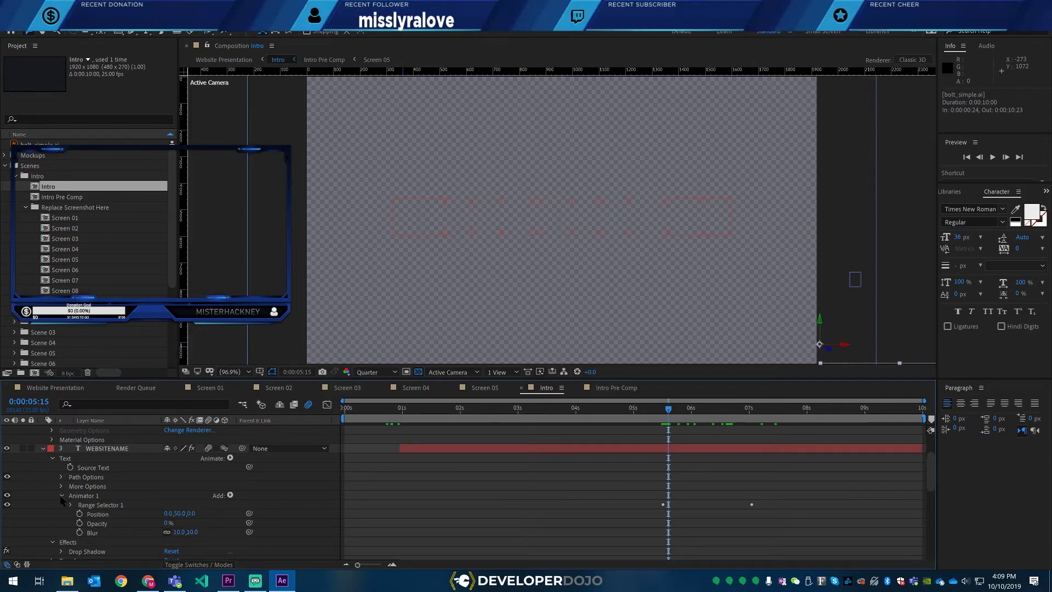
pyautogui.scroll(-1, 90, 494)
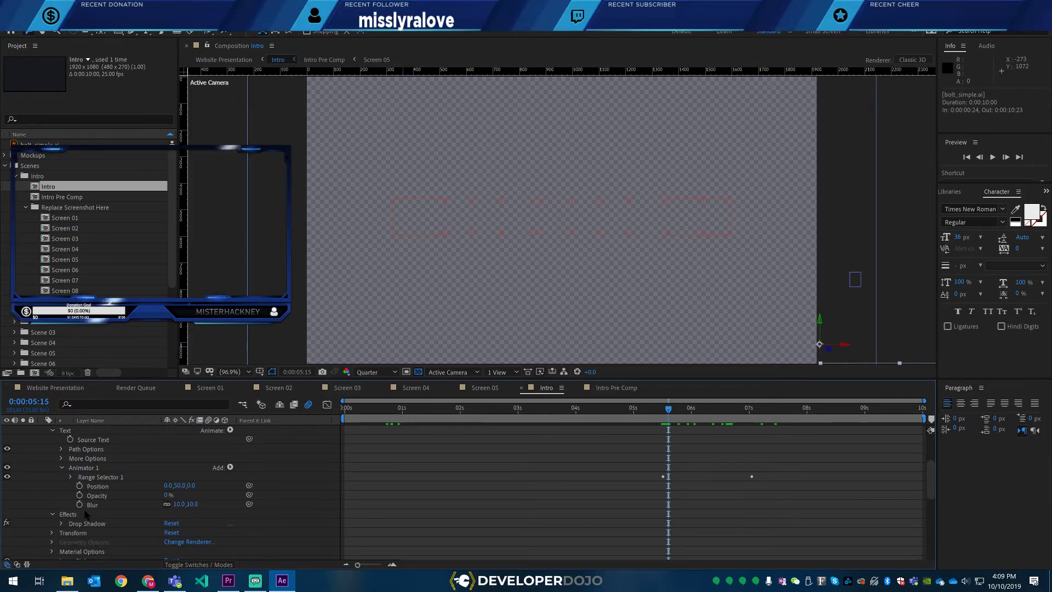
pyautogui.click(91, 477)
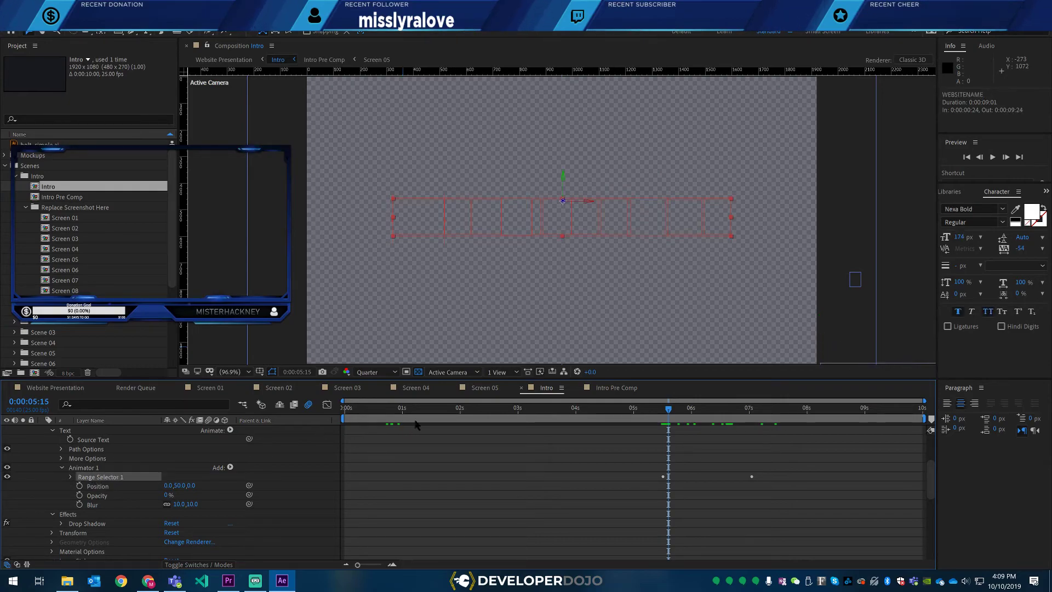
# - Compare bolt_simple.ai's effects with the Animator 1 position, opacity and blur settings on WEBSITENAME
pyautogui.scroll(2, 165, 471)
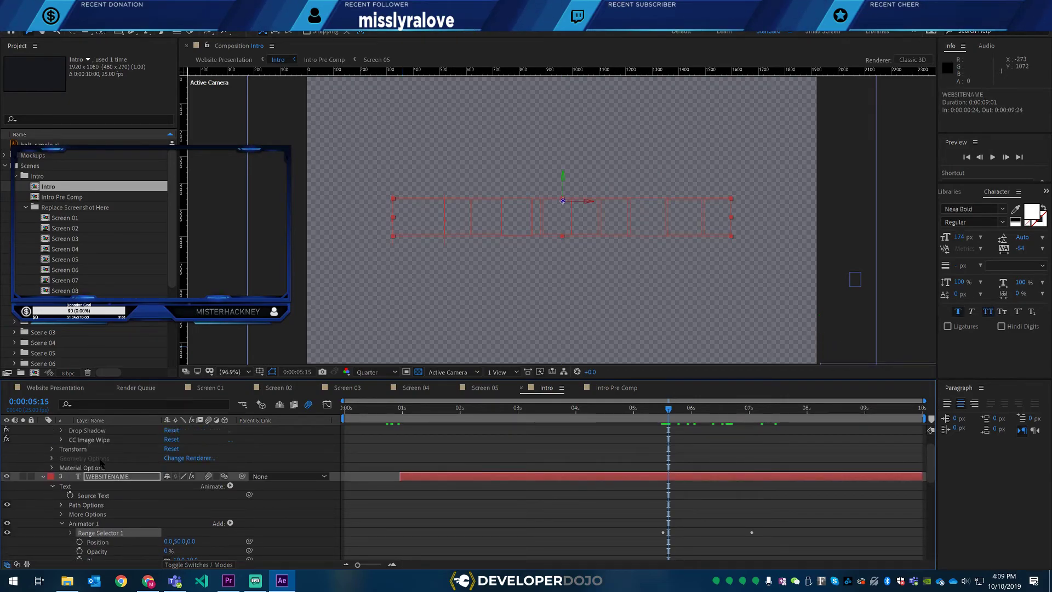
pyautogui.scroll(1, 102, 464)
pyautogui.click(94, 440)
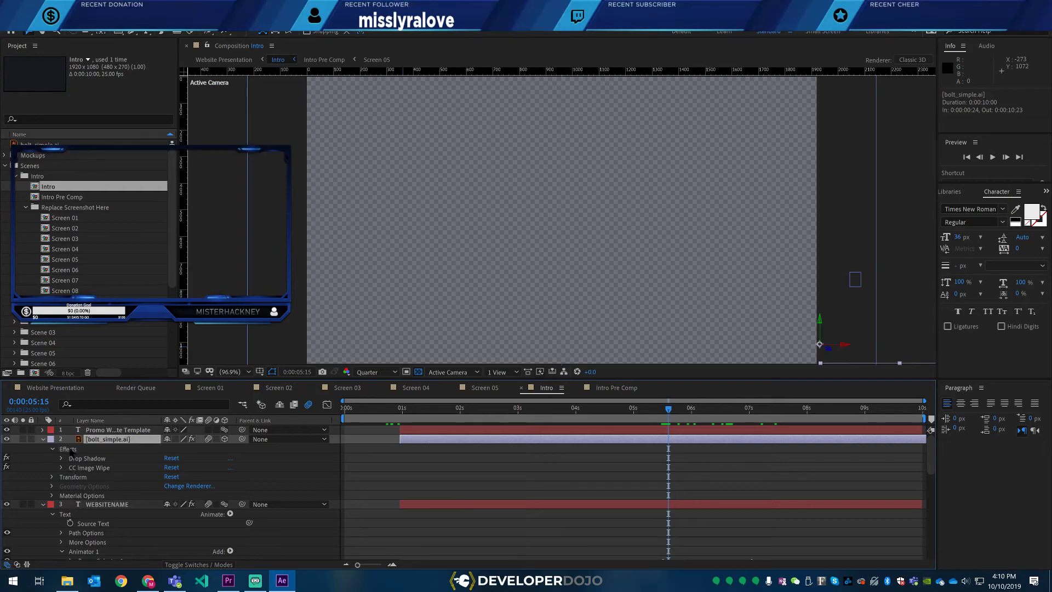
pyautogui.scroll(-4, 118, 461)
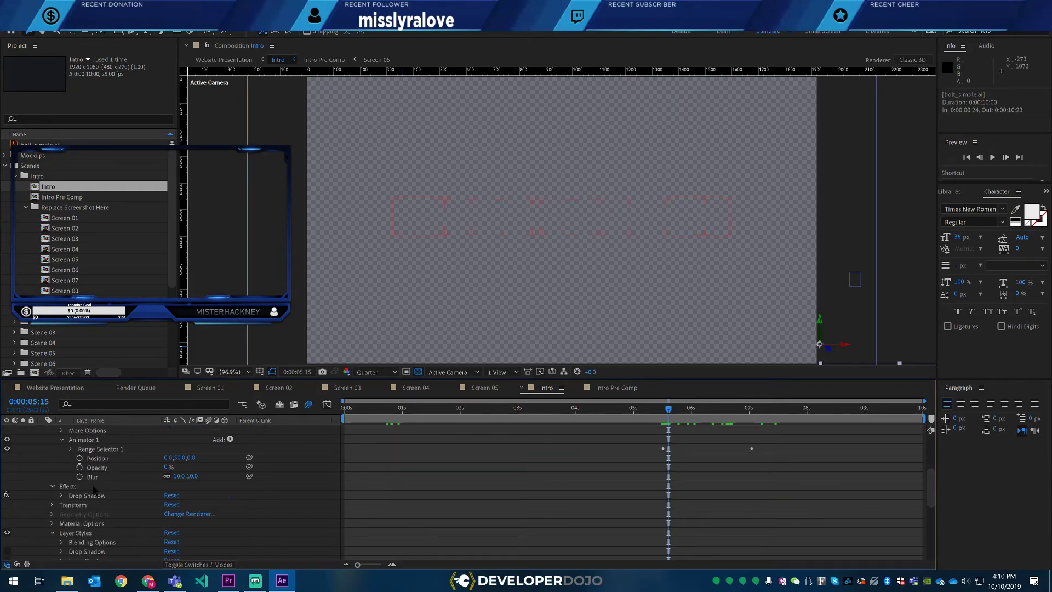
pyautogui.click(229, 439)
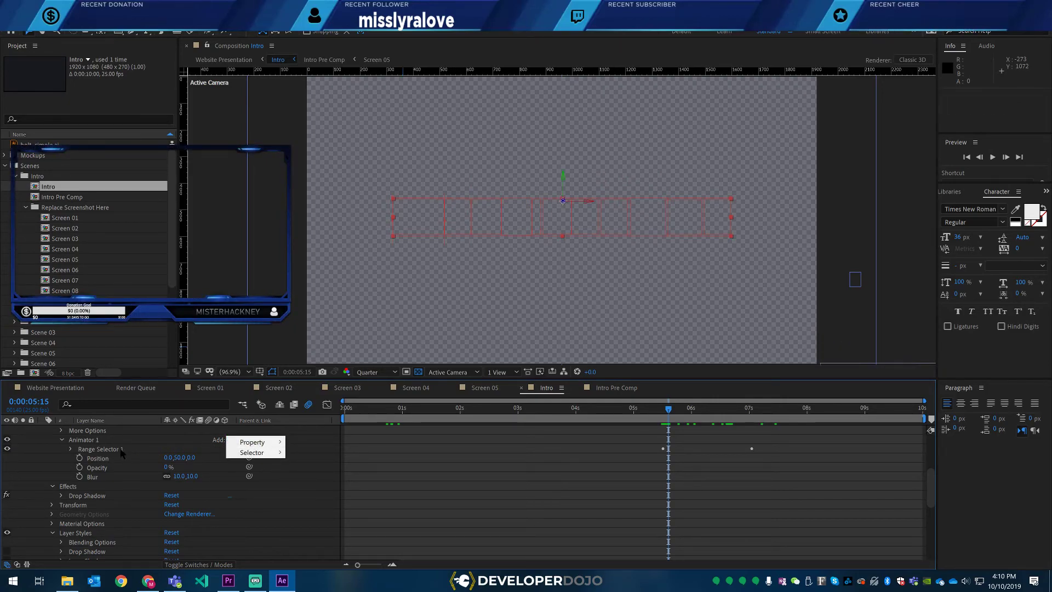
pyautogui.click(94, 443)
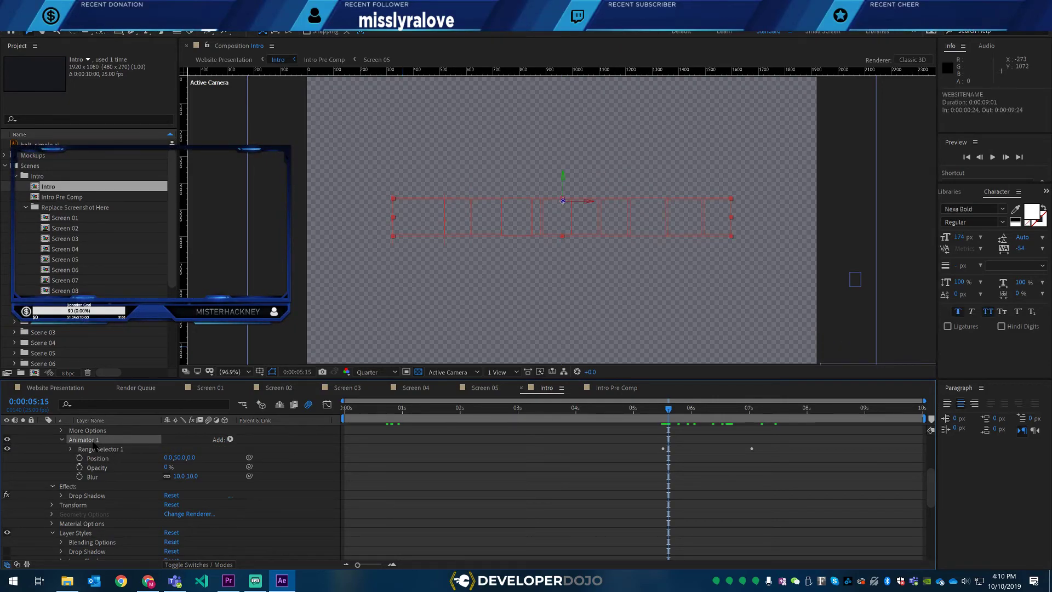
pyautogui.scroll(4, 116, 446)
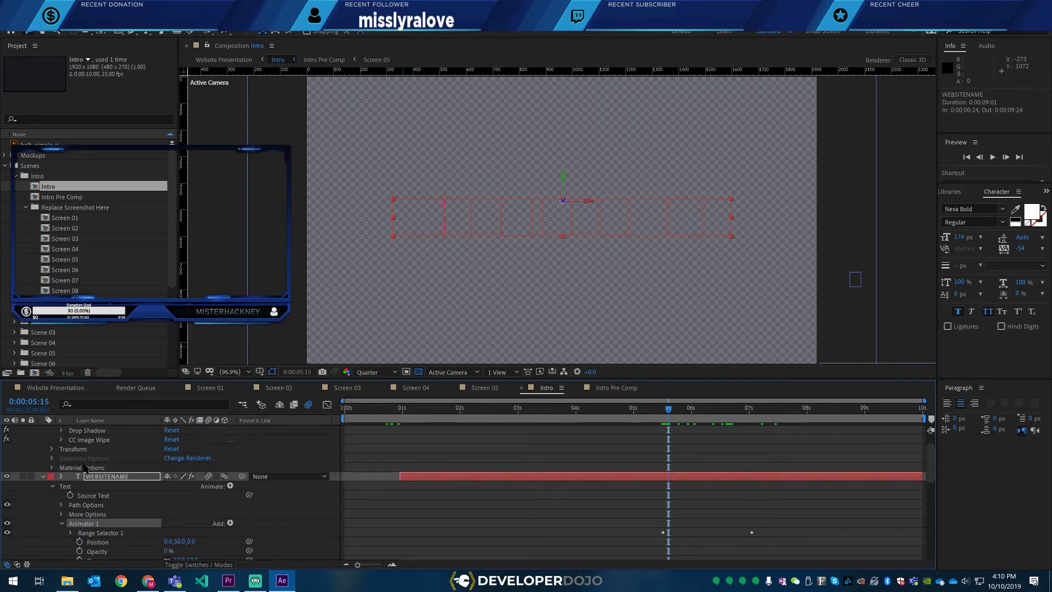
pyautogui.scroll(3, 86, 469)
# - Try parenting the bolt_simple.ai layer to the WEBSITENAME layer and check the logo's animation at 0:00:07:17
pyautogui.moveTo(93, 439); pyautogui.dragTo(92, 505)
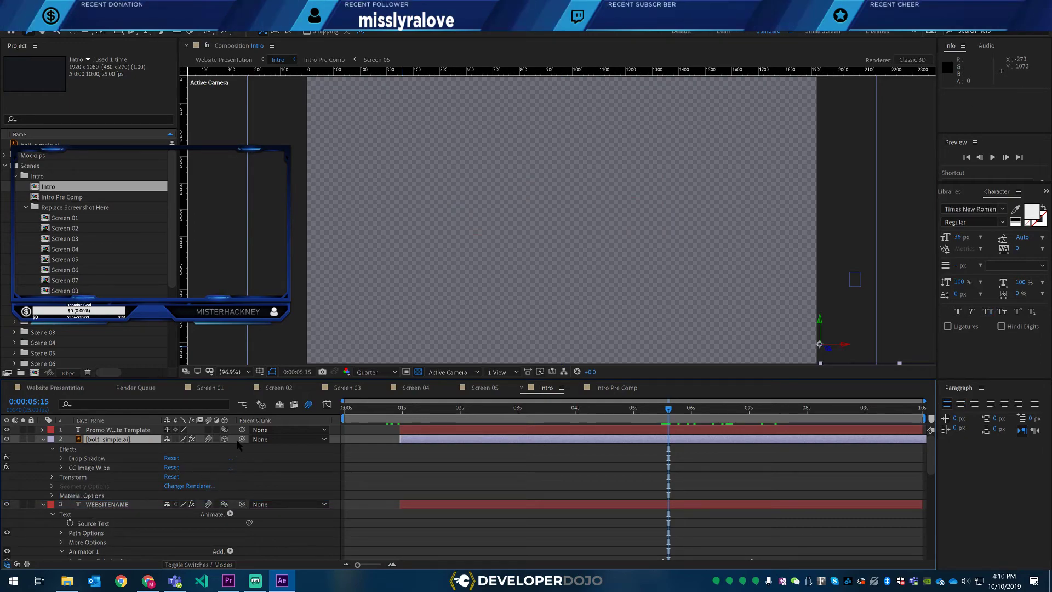
pyautogui.moveTo(124, 494); pyautogui.dragTo(109, 505)
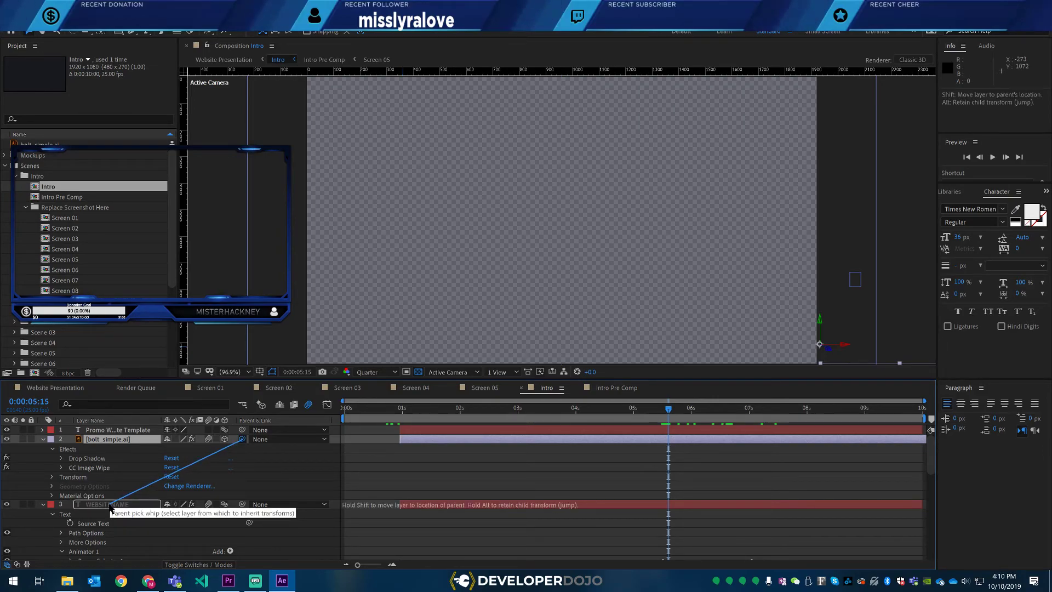
pyautogui.moveTo(111, 507); pyautogui.dragTo(110, 507)
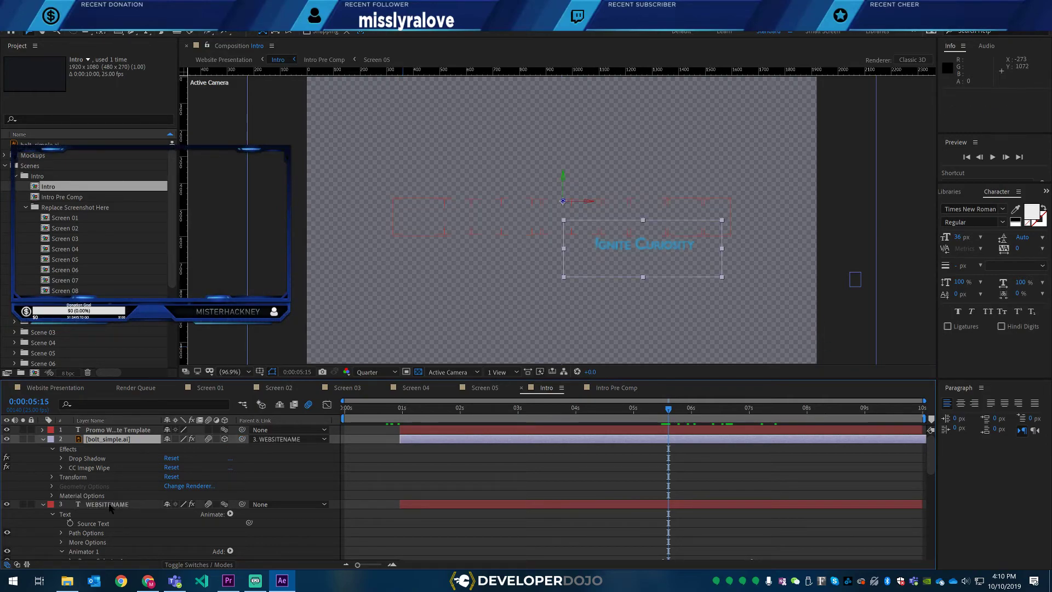
pyautogui.moveTo(634, 415); pyautogui.dragTo(791, 410)
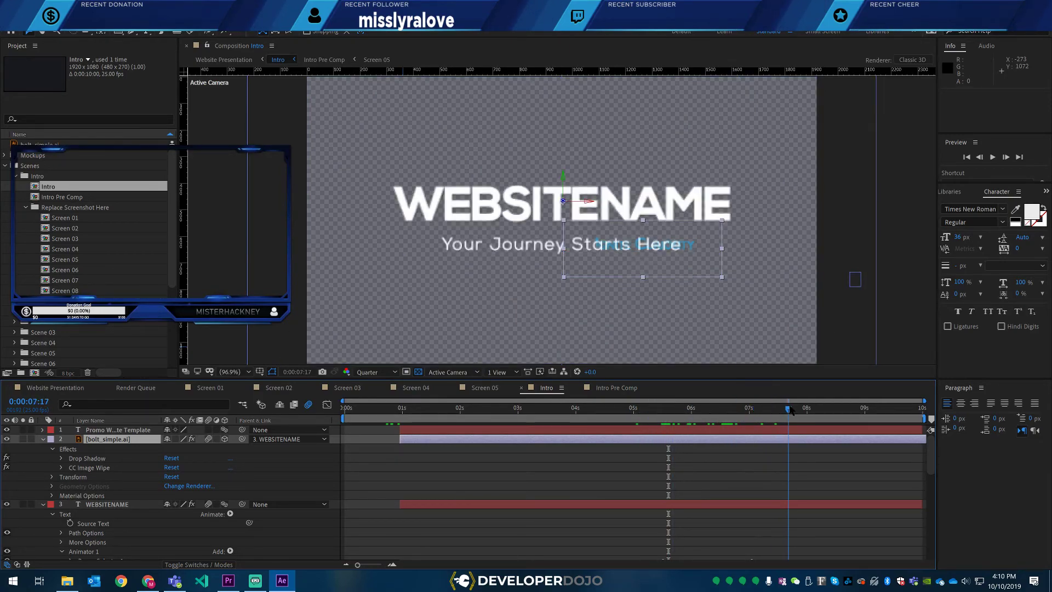
pyautogui.hotkey('ctrl', 'z')
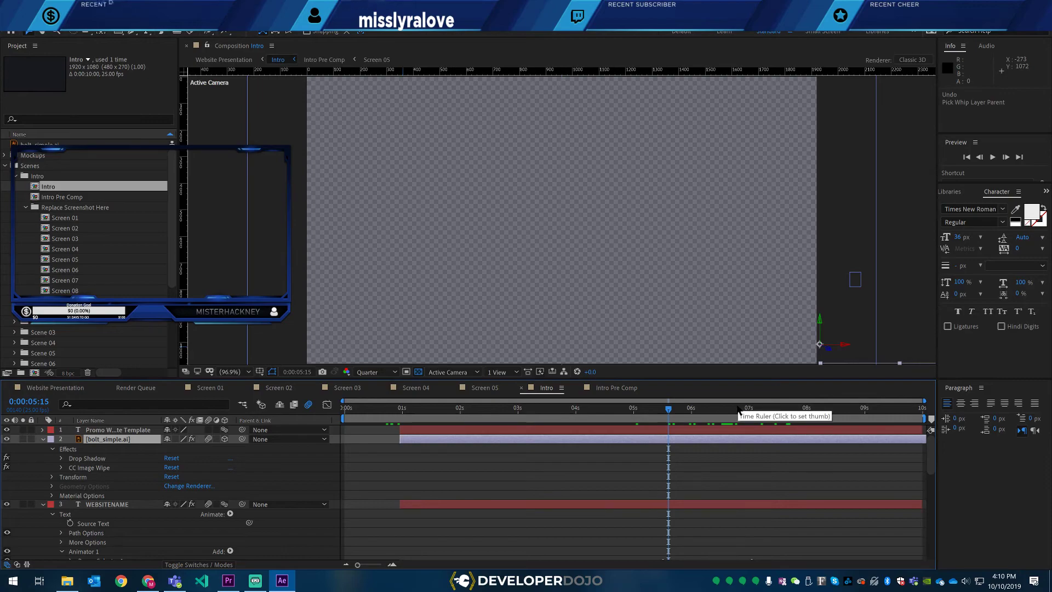
# - Delete the bolt_simple.ai layer from the Intro composition
pyautogui.click(636, 411)
pyautogui.click(616, 415)
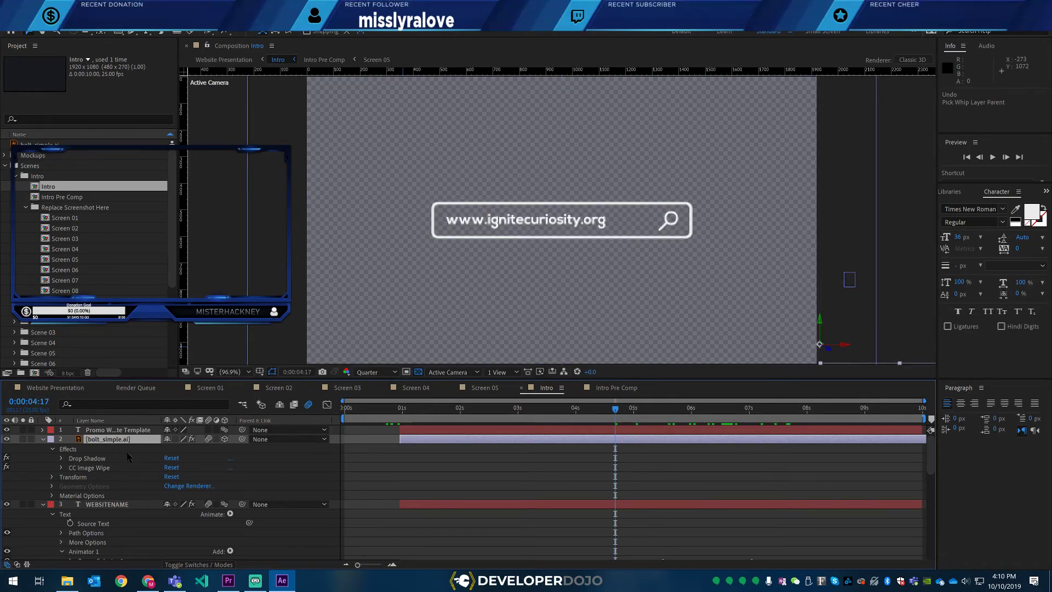
pyautogui.click(86, 459)
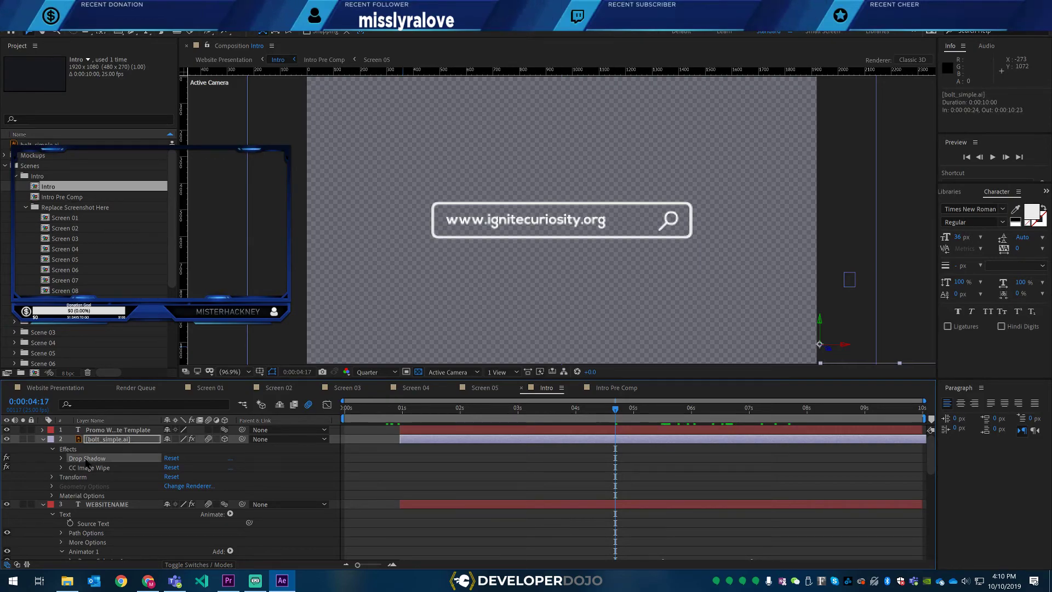
pyautogui.click(93, 440)
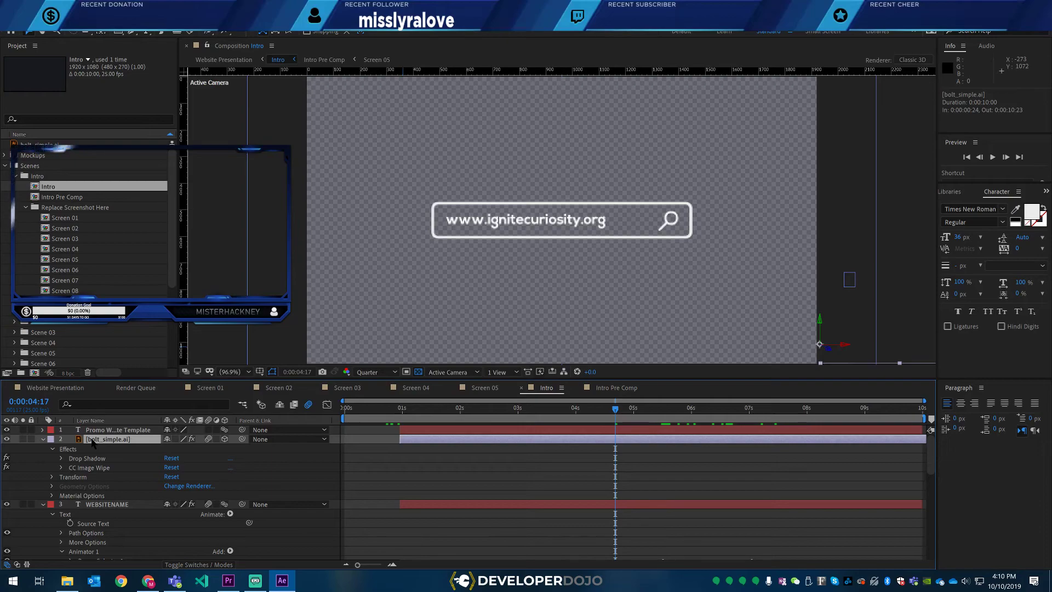
pyautogui.press('Delete')
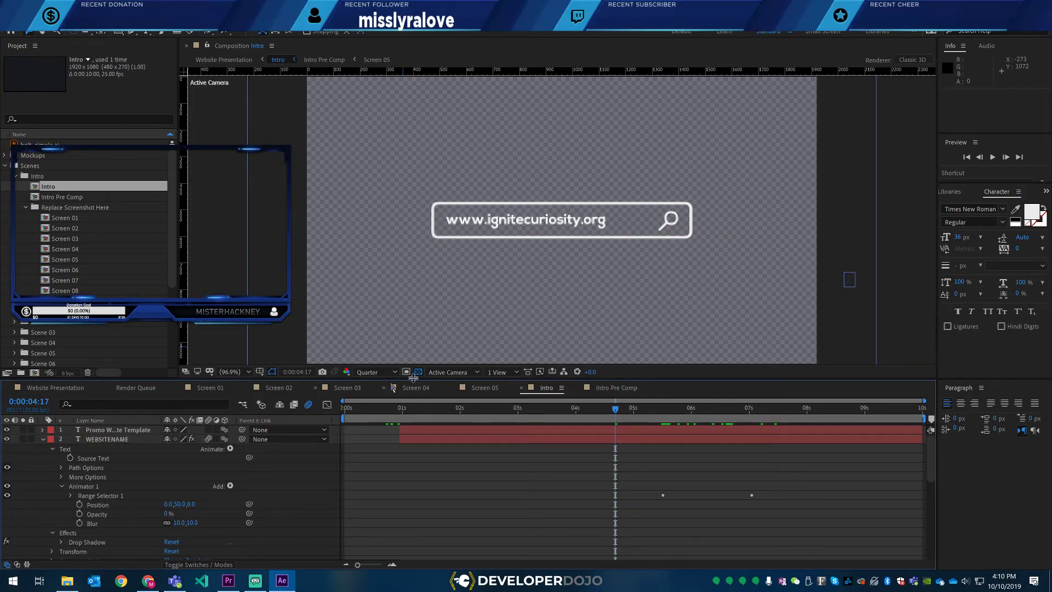
# - Add bolt_simple.ai from the project above the WEBSITENAME layer and shift its start to 0:00:04:21
pyautogui.moveTo(652, 411)
pyautogui.mouseDown()
pyautogui.moveTo(868, 411)
pyautogui.moveTo(692, 417)
pyautogui.moveTo(661, 429)
pyautogui.mouseUp()
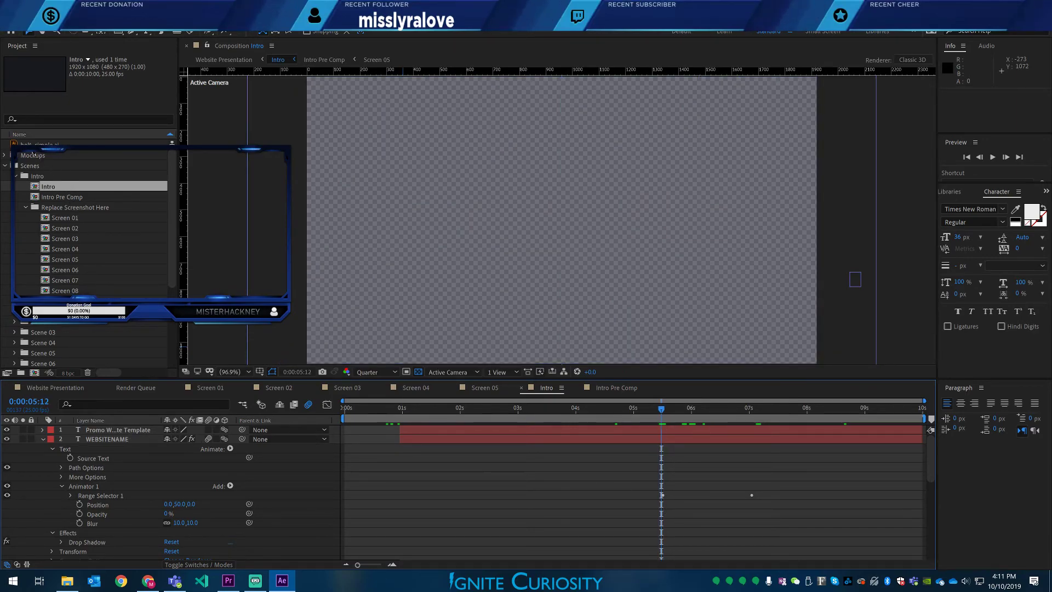
pyautogui.moveTo(31, 144); pyautogui.dragTo(79, 435)
pyautogui.moveTo(355, 441); pyautogui.dragTo(657, 439)
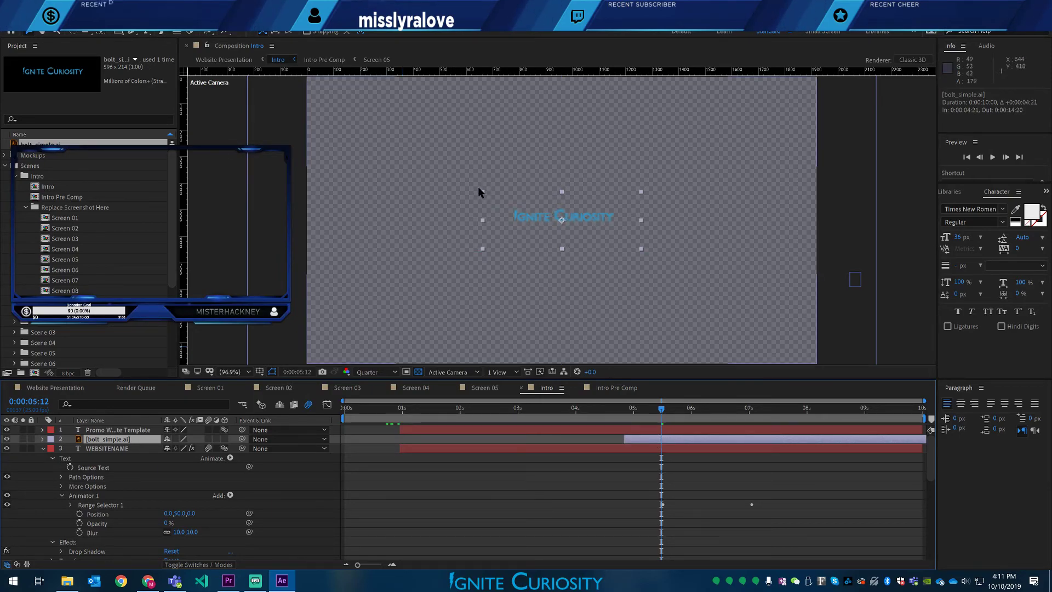
# - Scale the logo over the WEBSITENAME text to about 404% by 332% and set the current time to 0:00:05:13
pyautogui.moveTo(673, 412); pyautogui.dragTo(716, 414)
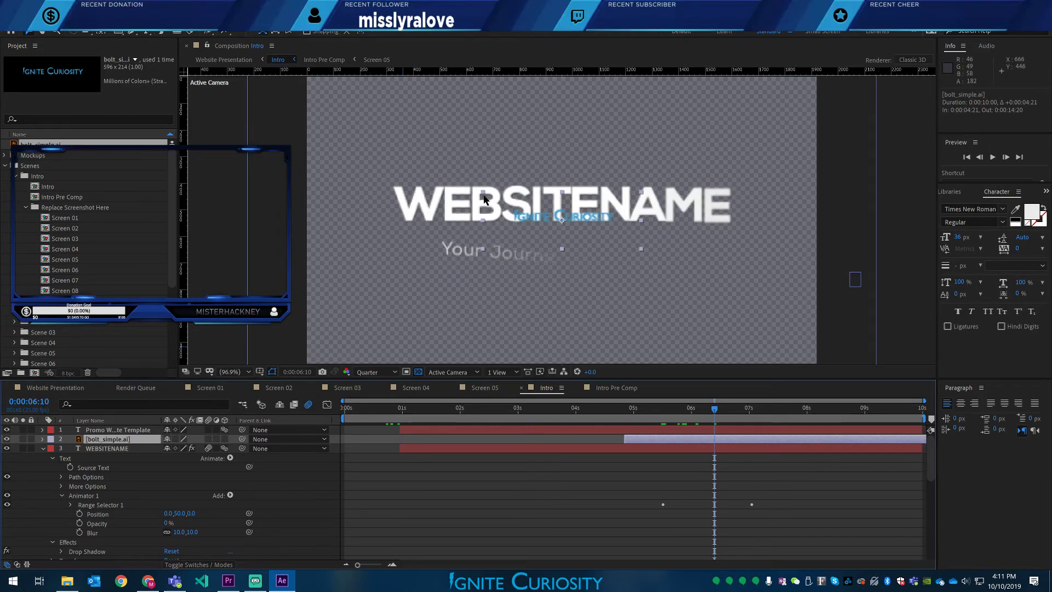
pyautogui.moveTo(484, 199); pyautogui.dragTo(244, 130)
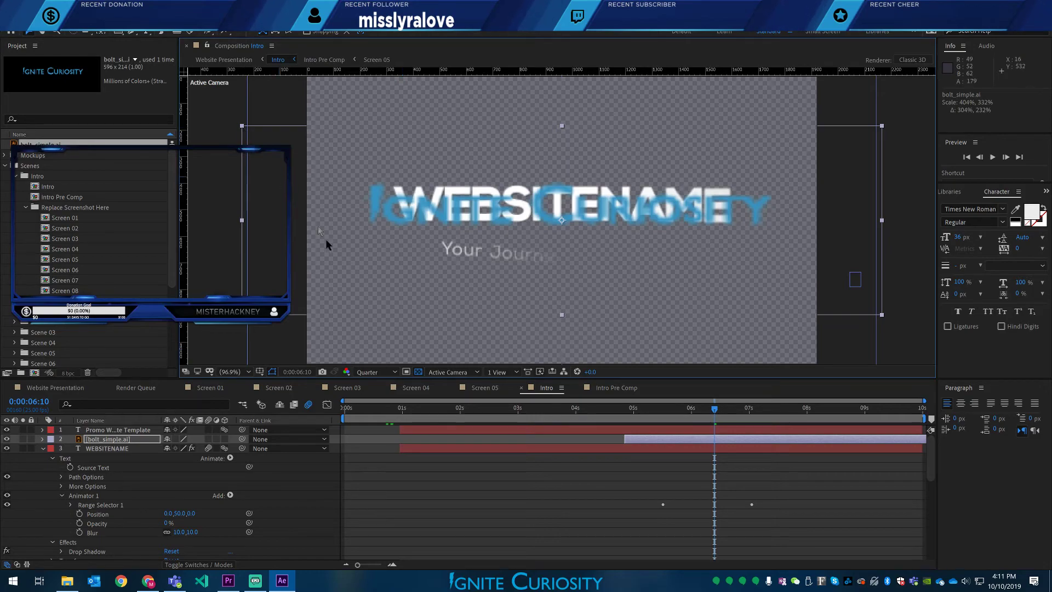
pyautogui.click(658, 418)
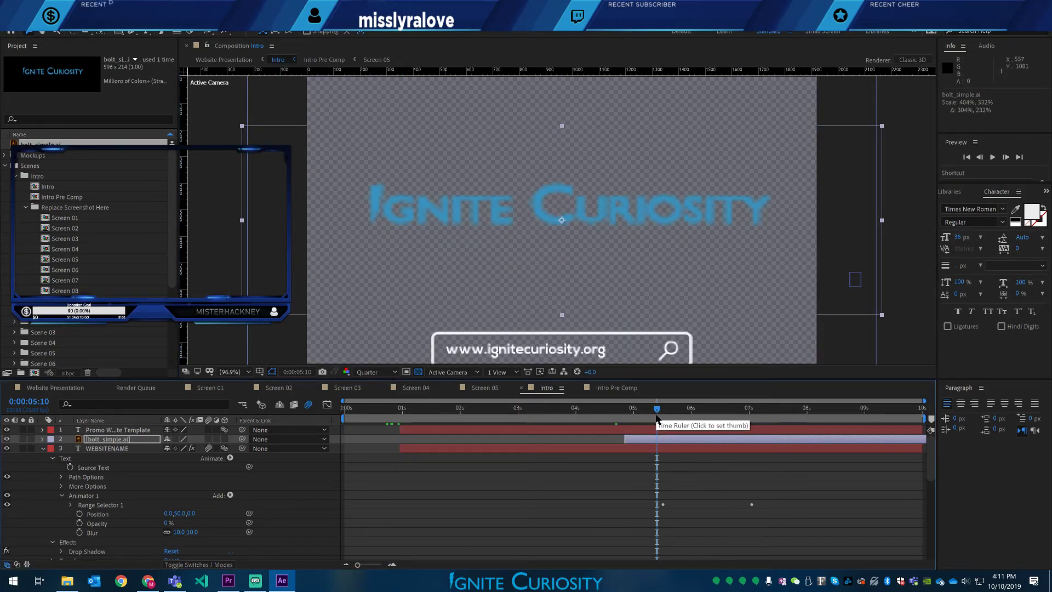
pyautogui.moveTo(657, 413); pyautogui.dragTo(664, 410)
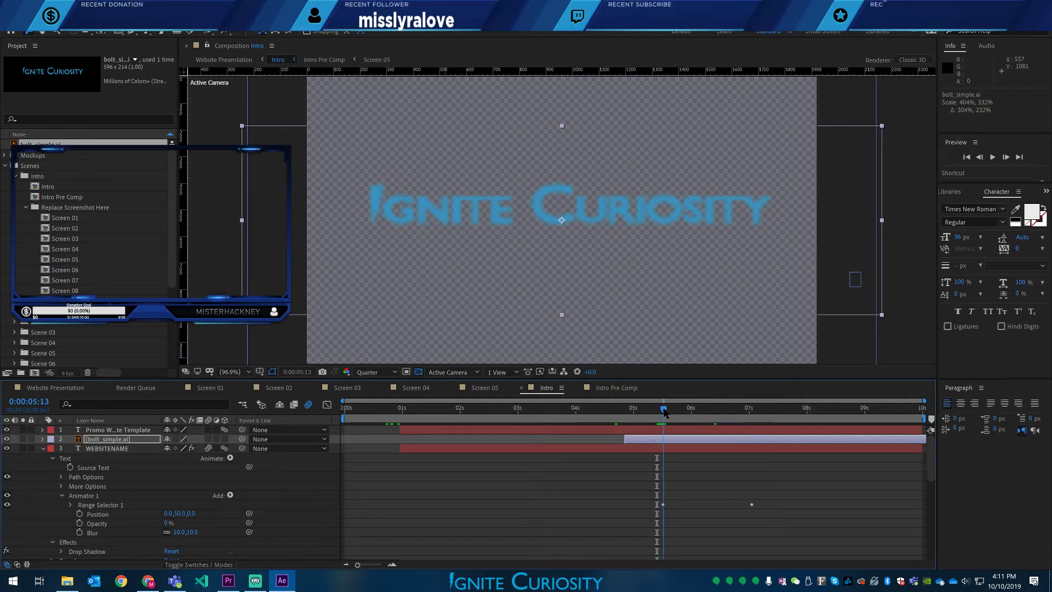
# - Apply the Card Wipe transition effect to the bolt_simple.ai layer
pyautogui.click(42, 439)
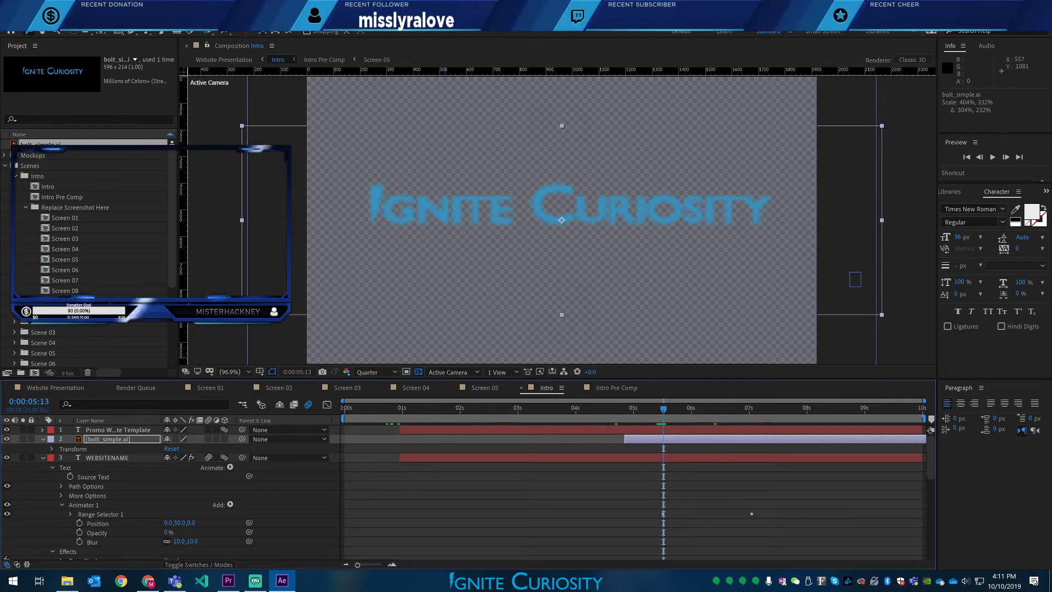
pyautogui.click(101, 25)
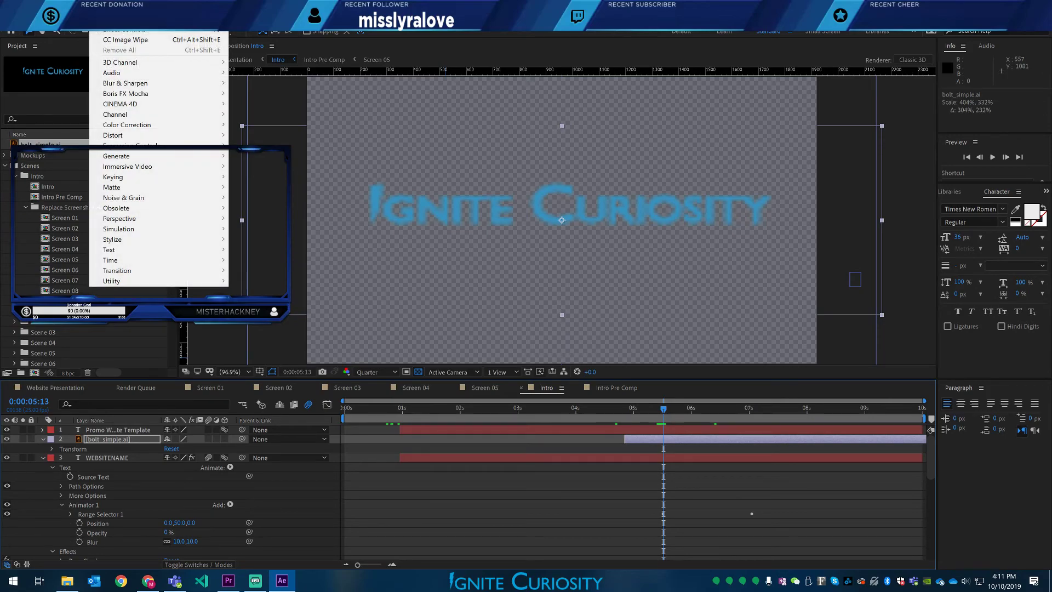
pyautogui.moveTo(120, 63)
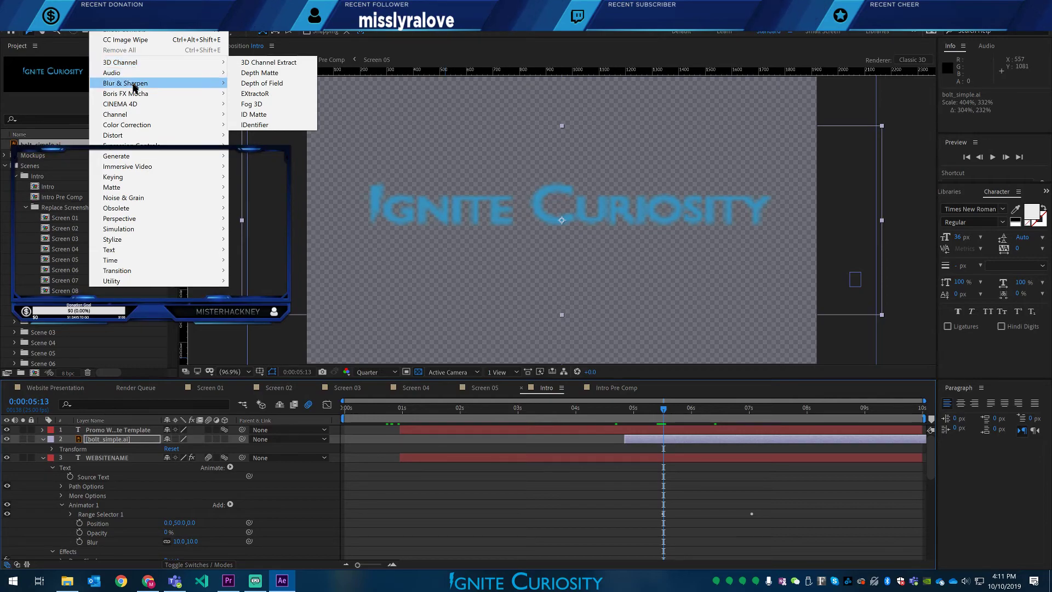
pyautogui.moveTo(137, 137)
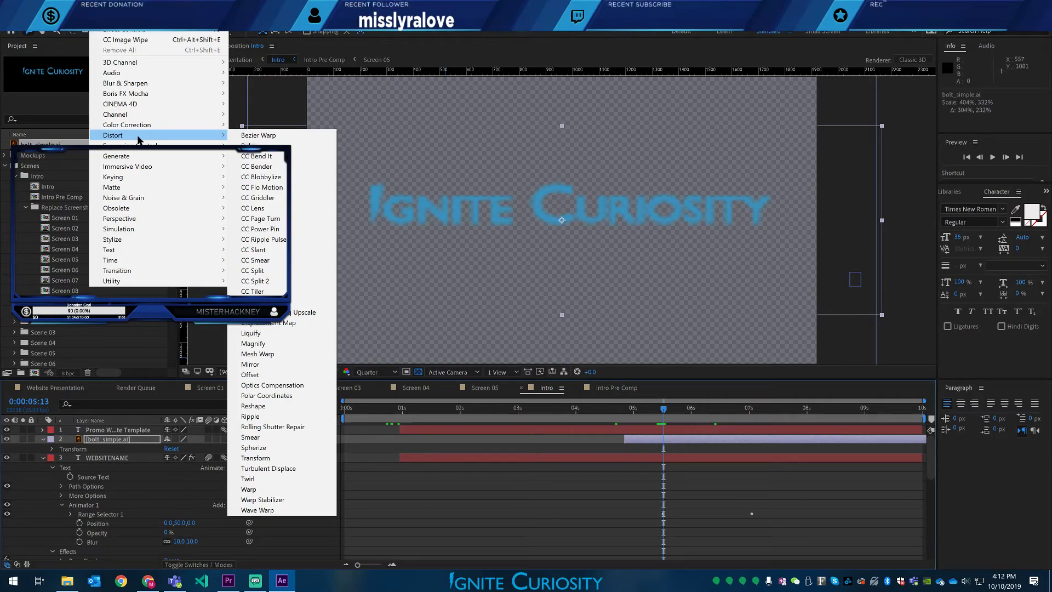
pyautogui.moveTo(137, 218)
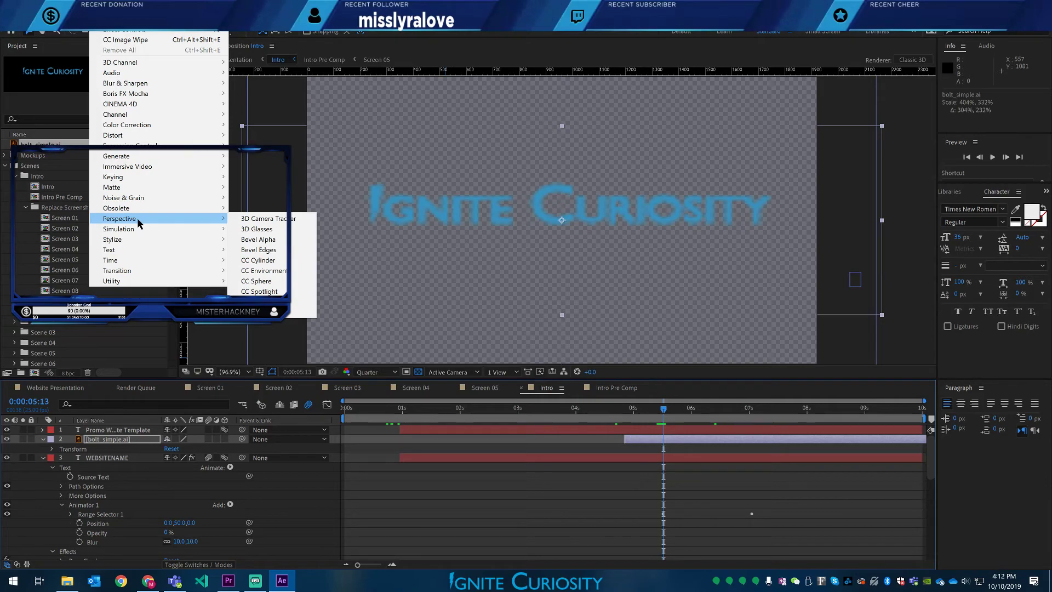
pyautogui.moveTo(130, 248)
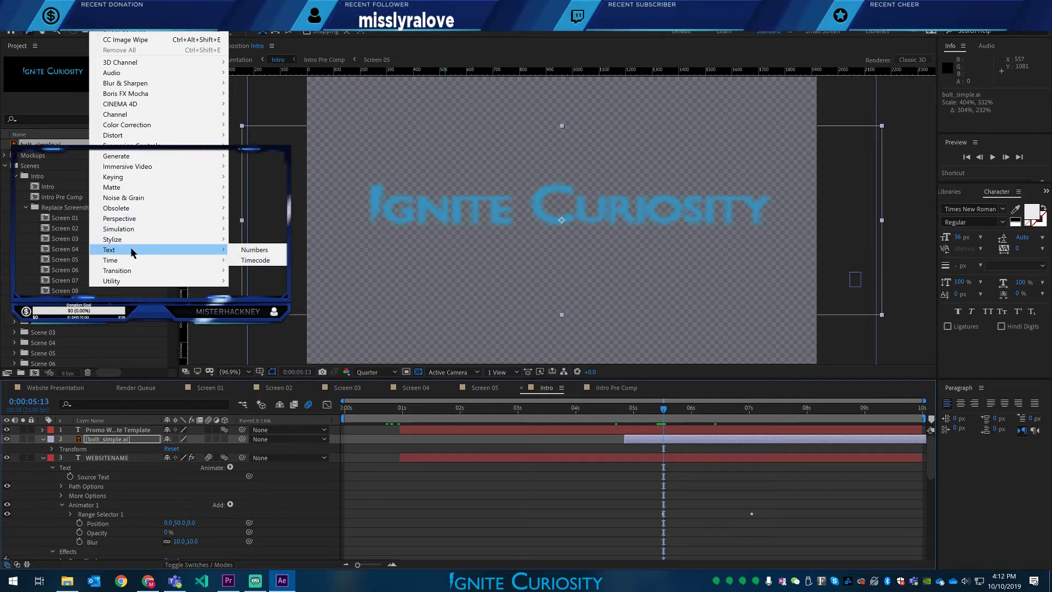
pyautogui.moveTo(131, 272)
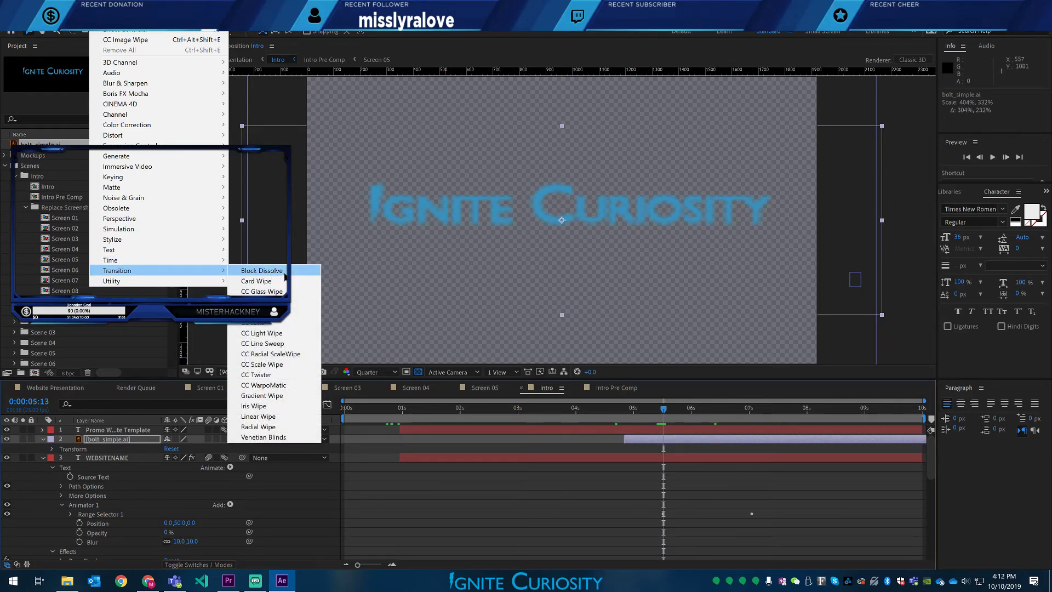
pyautogui.click(284, 282)
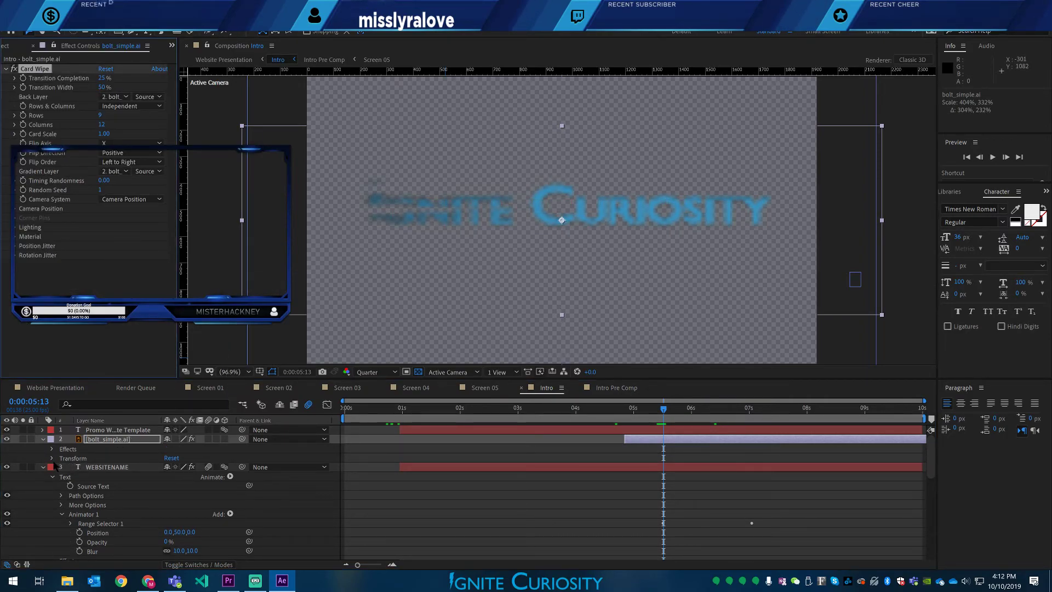
# - Expand the bolt_simple.ai layer's Transform and Card Wipe properties and check the logo at 0:00:09:13
pyautogui.click(52, 459)
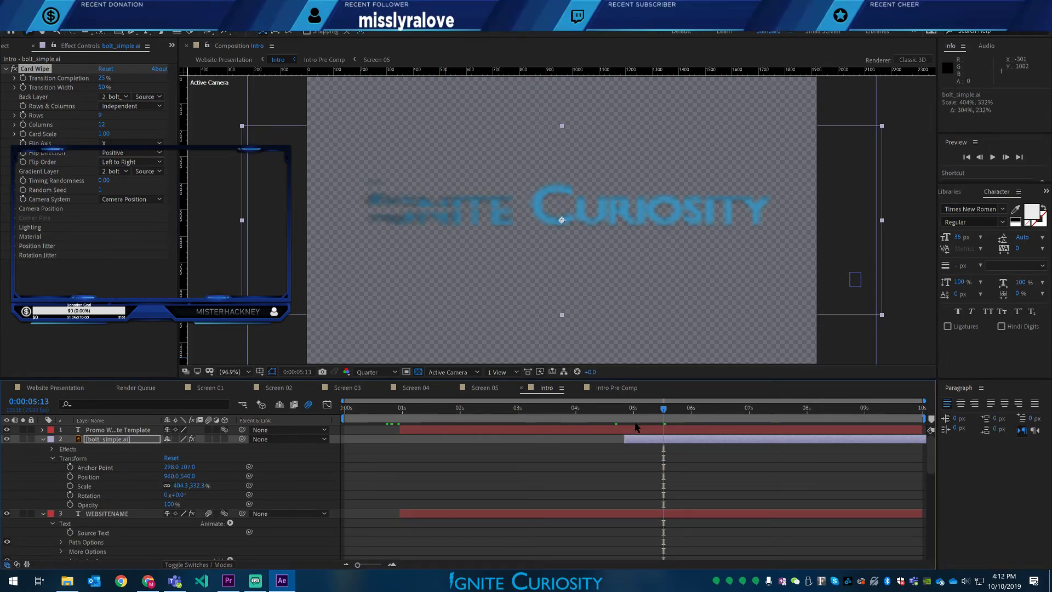
pyautogui.moveTo(663, 409); pyautogui.dragTo(847, 411)
pyautogui.click(895, 413)
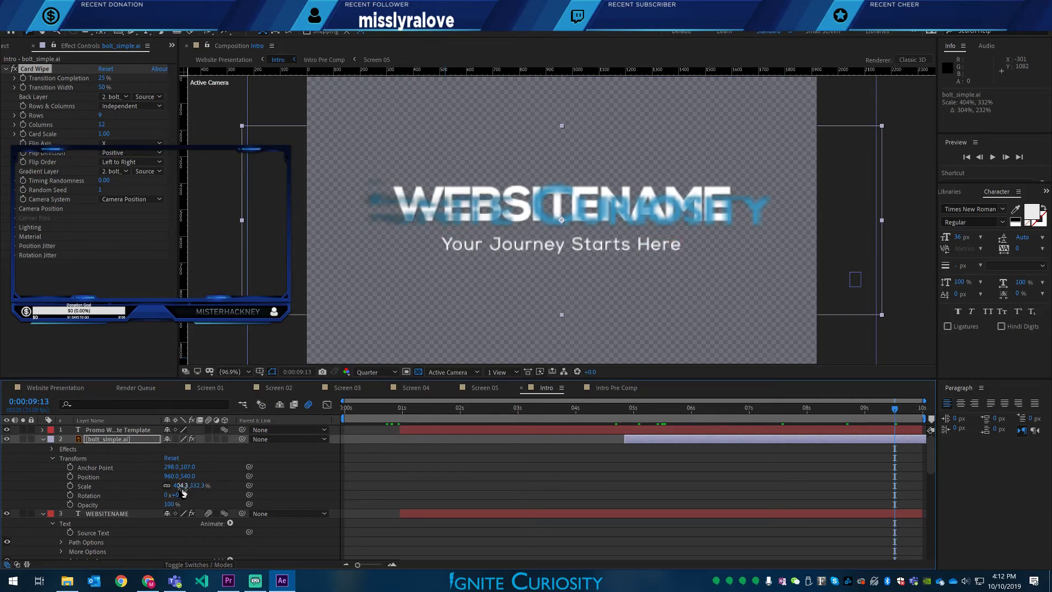
pyautogui.click(52, 450)
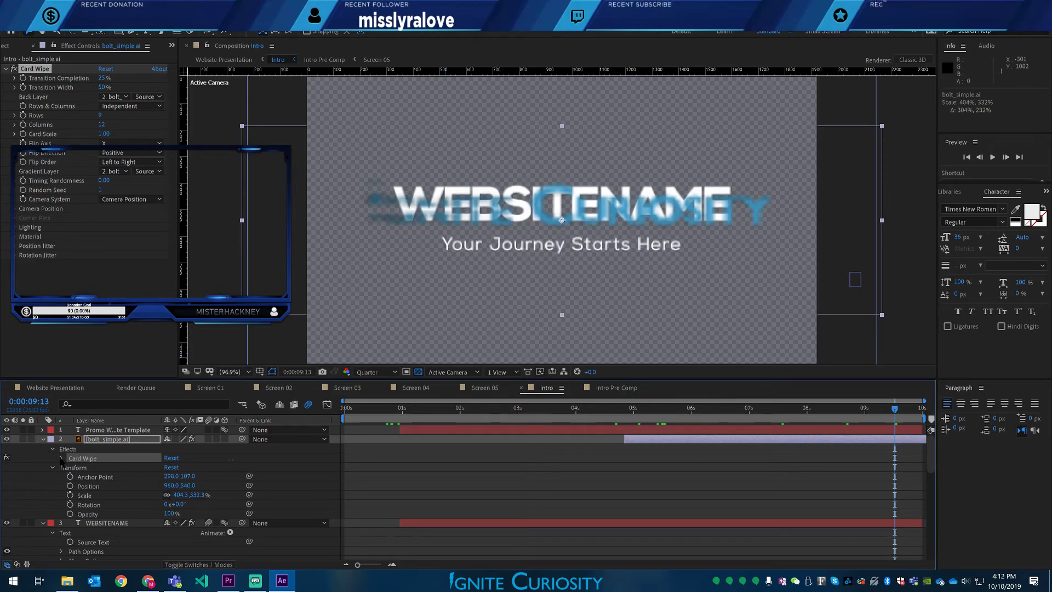
pyautogui.click(61, 458)
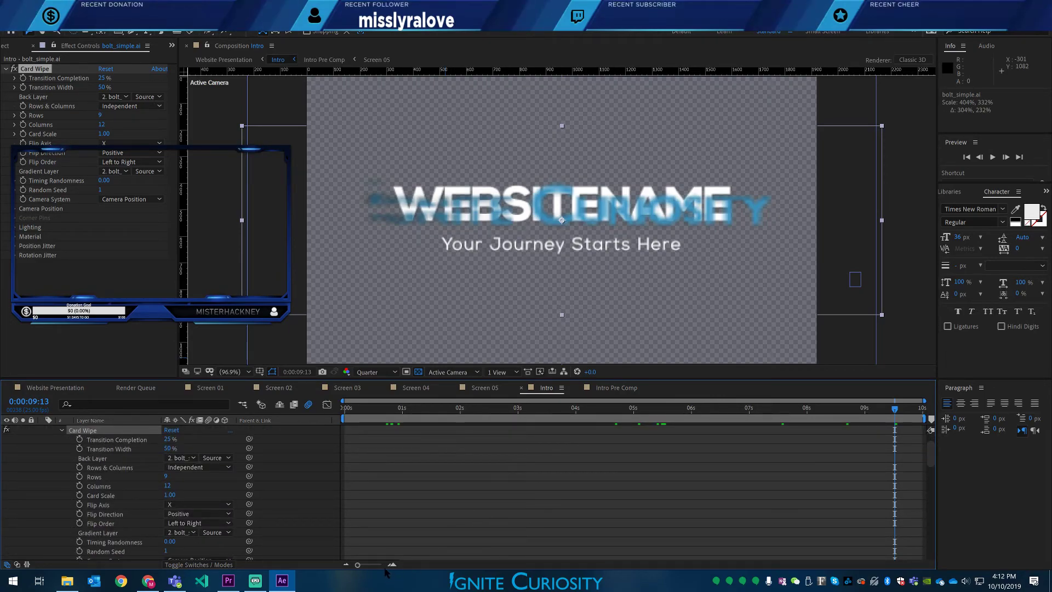
# - Set the current time to 0:00:05:12, beside WEBSITENAME's first Range Selector keyframe
pyautogui.click(392, 564)
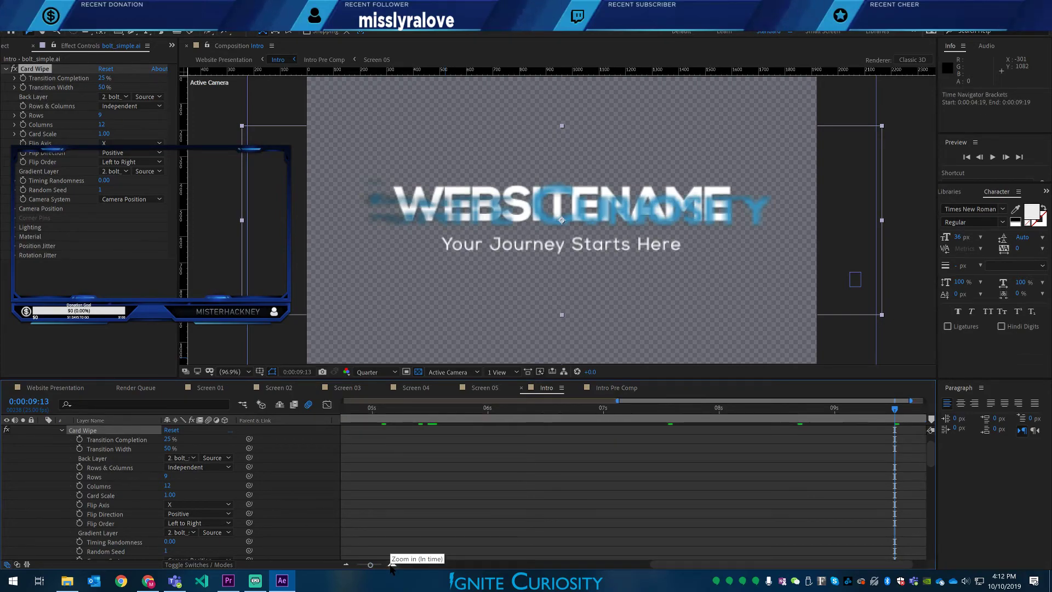
pyautogui.click(345, 565)
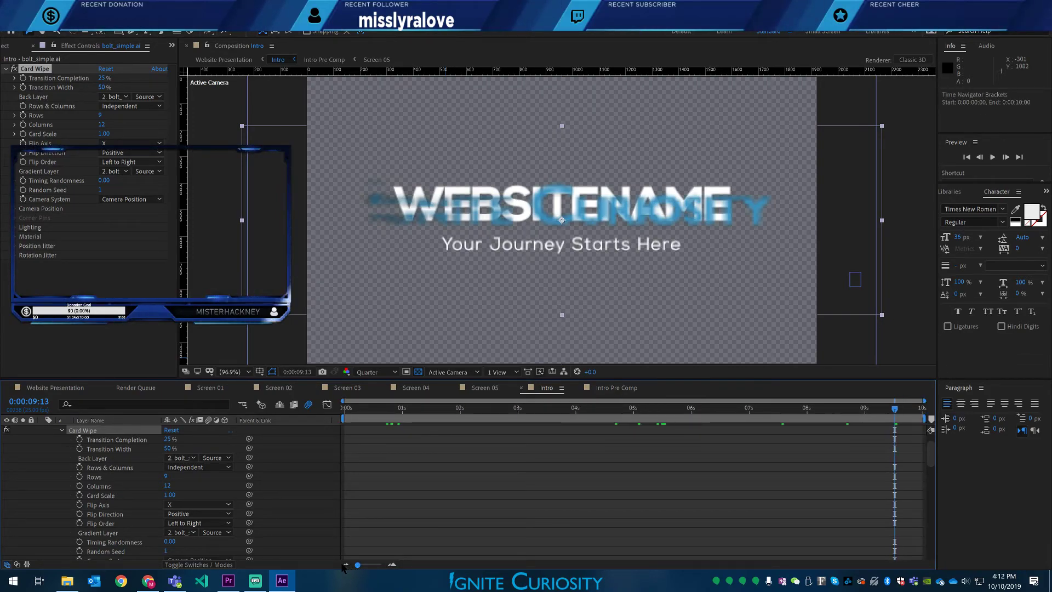
pyautogui.scroll(-3, 754, 448)
pyautogui.scroll(6, 751, 453)
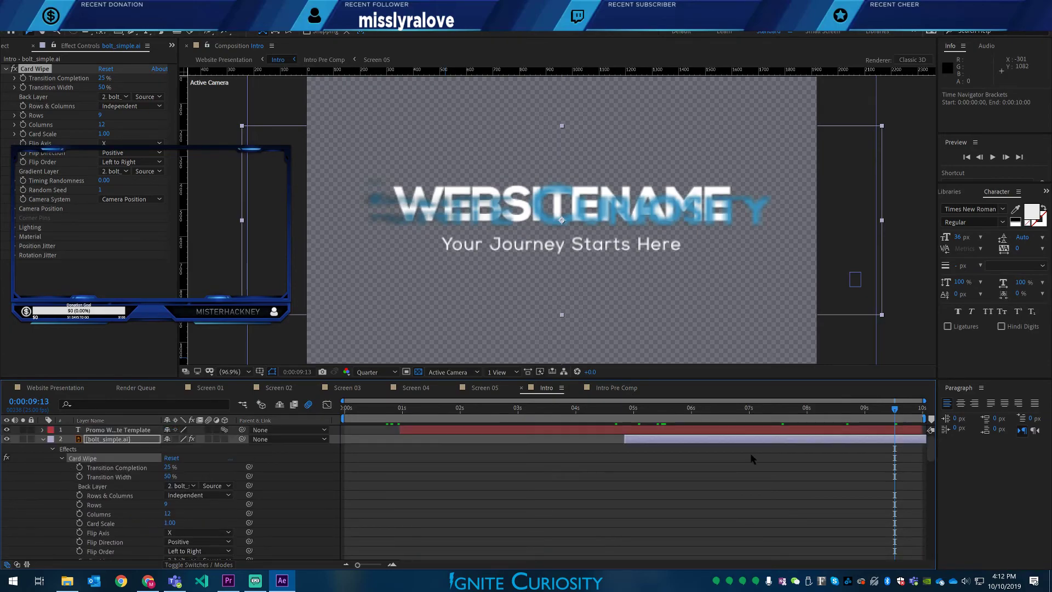
pyautogui.scroll(-5, 752, 453)
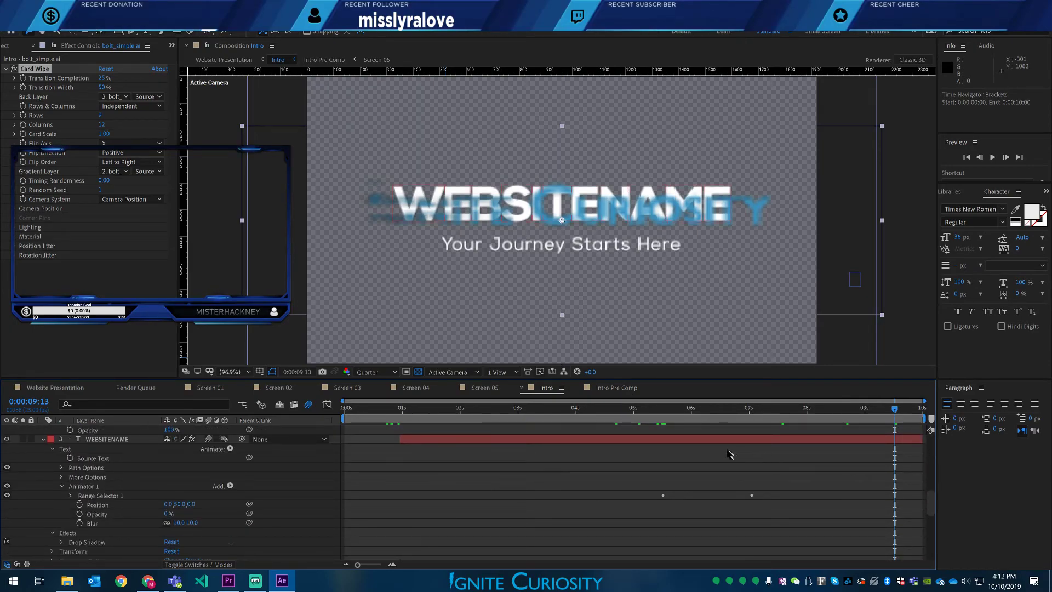
pyautogui.click(661, 421)
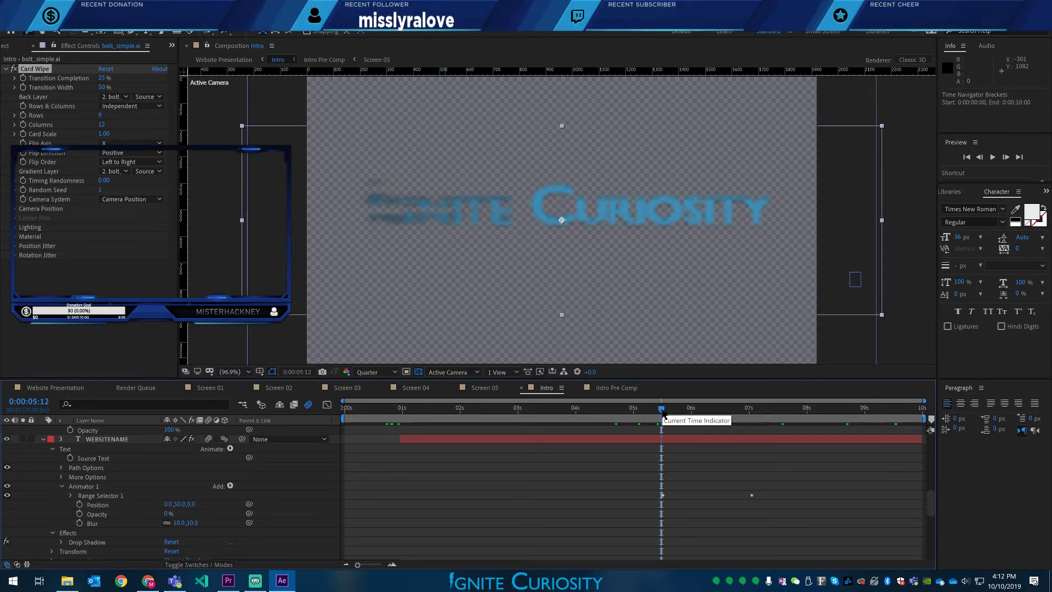
# - Set the logo's Card Wipe Transition Completion and Transition Width to 0% and start keyframing both at 0:00:05:12
pyautogui.scroll(6, 661, 439)
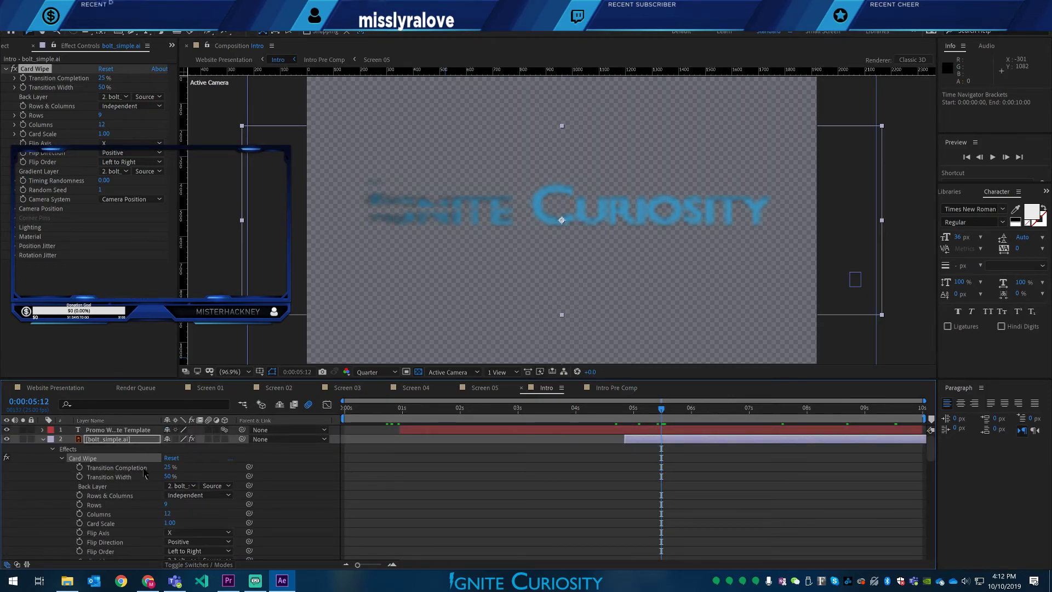
pyautogui.moveTo(168, 470); pyautogui.dragTo(149, 471)
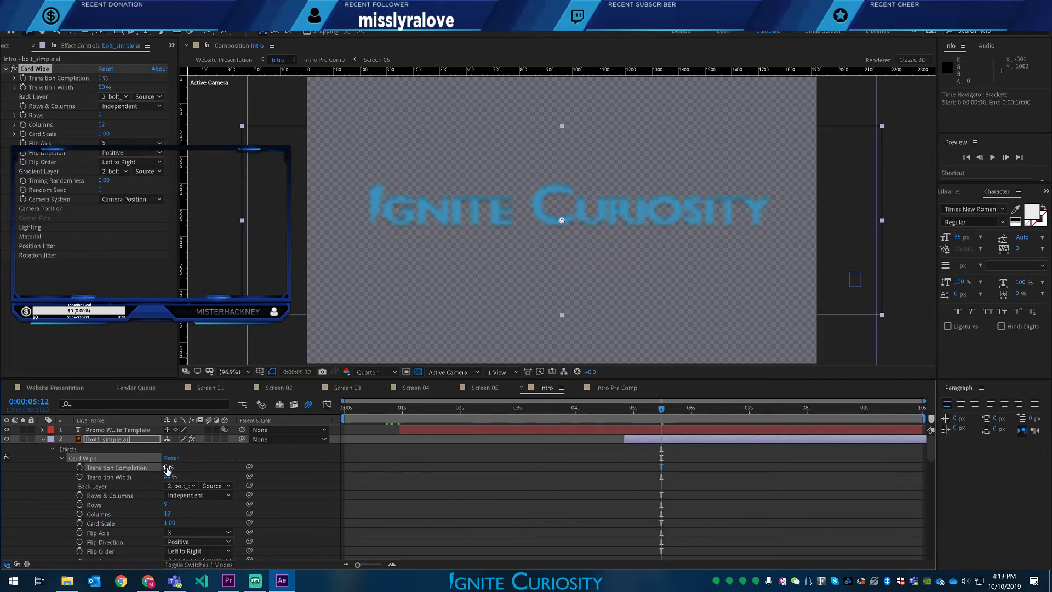
pyautogui.moveTo(270, 467); pyautogui.dragTo(319, 470)
pyautogui.moveTo(182, 478); pyautogui.dragTo(104, 478)
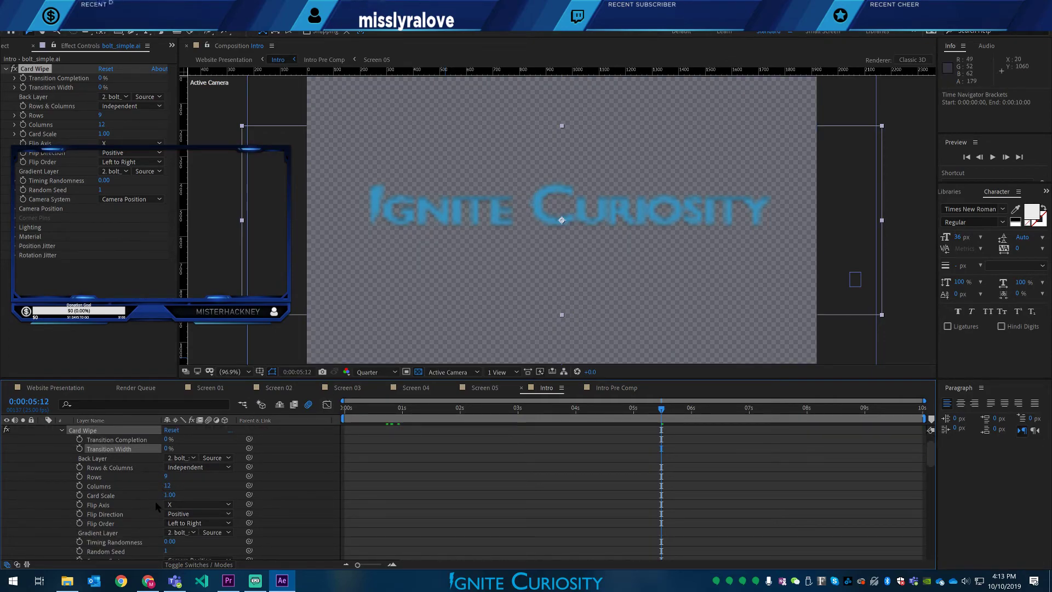
pyautogui.click(80, 467)
pyautogui.click(79, 476)
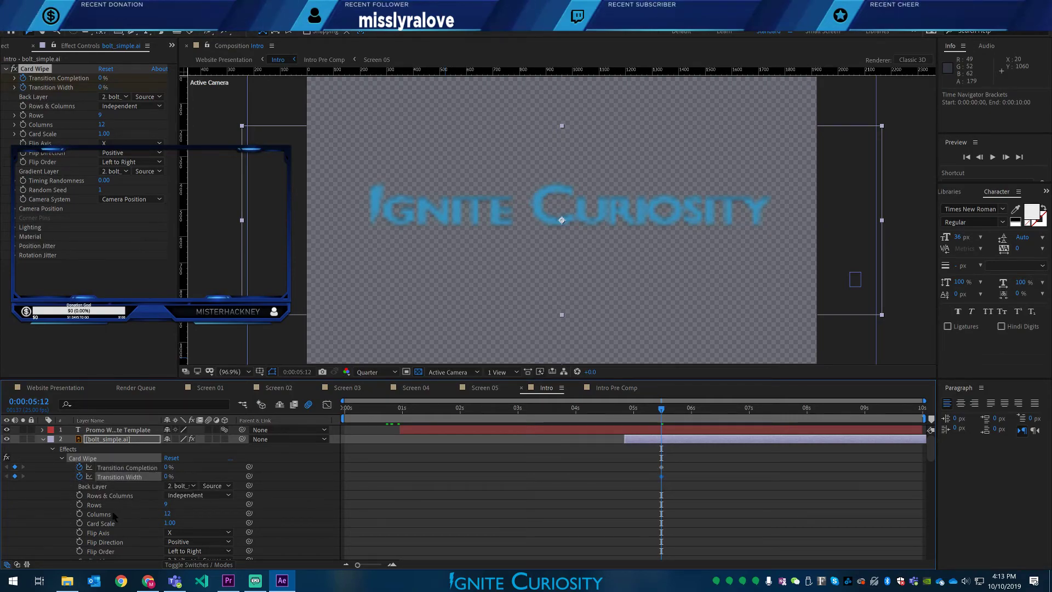
# - Set the bolt_simple.ai layer's Opacity to 0% and enable its keyframing at 0:00:05:12
pyautogui.scroll(-3, 112, 517)
pyautogui.scroll(-5, 103, 530)
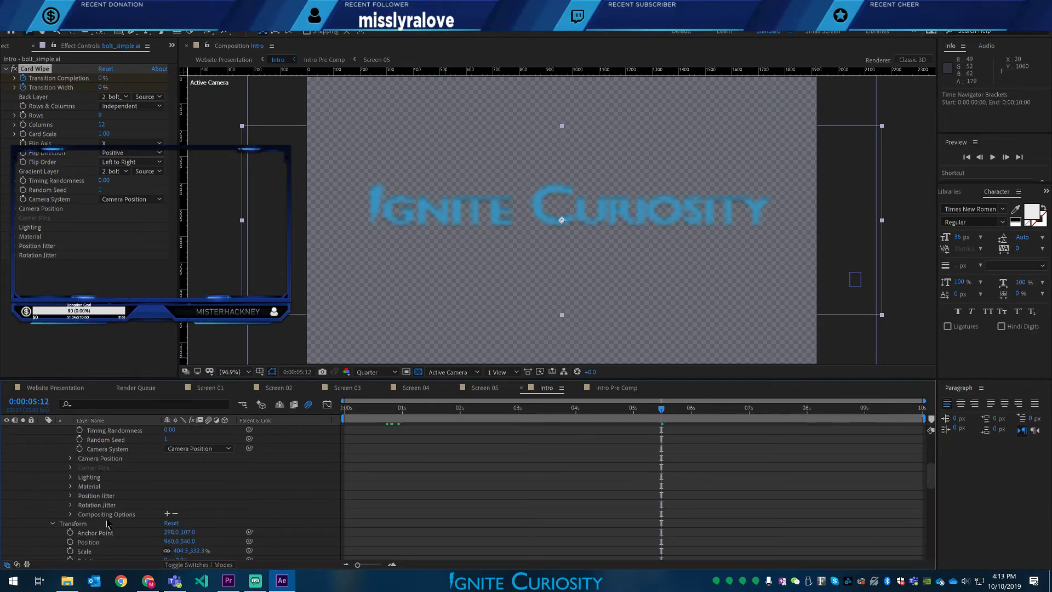
pyautogui.scroll(-3, 125, 514)
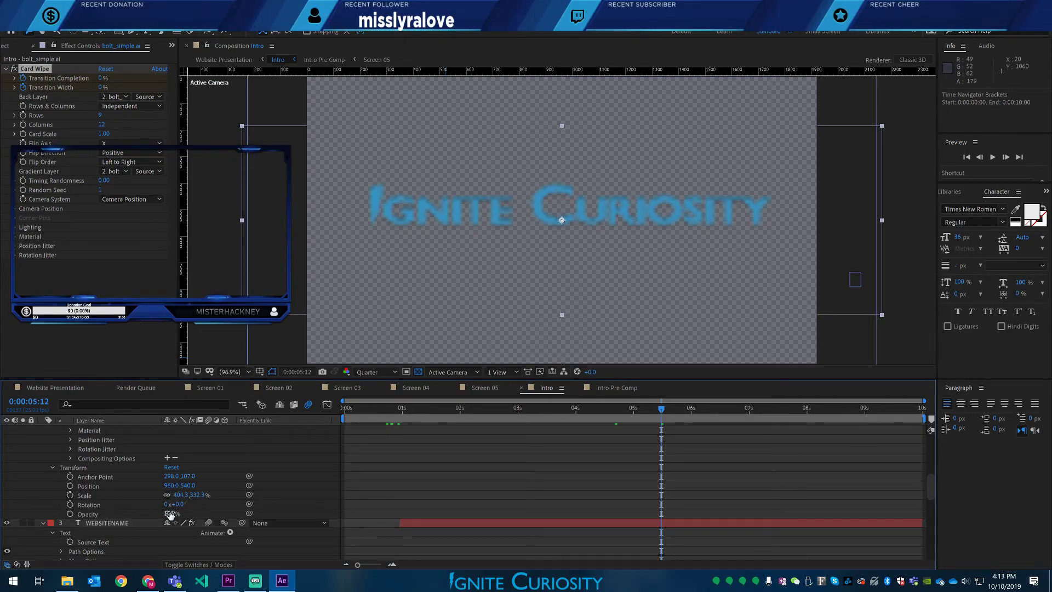
pyautogui.moveTo(172, 511); pyautogui.dragTo(10, 515)
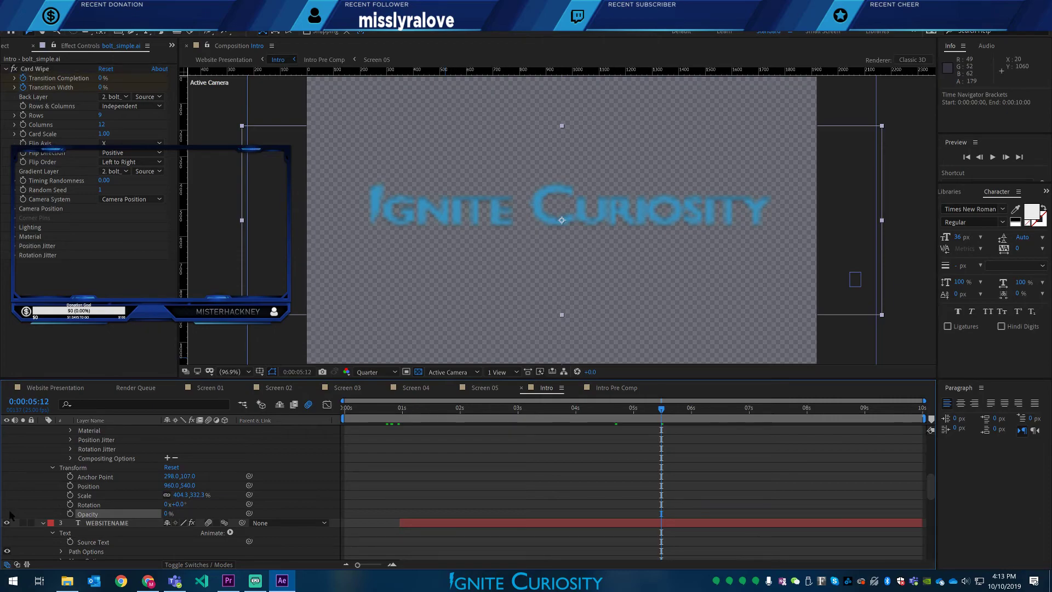
pyautogui.click(70, 513)
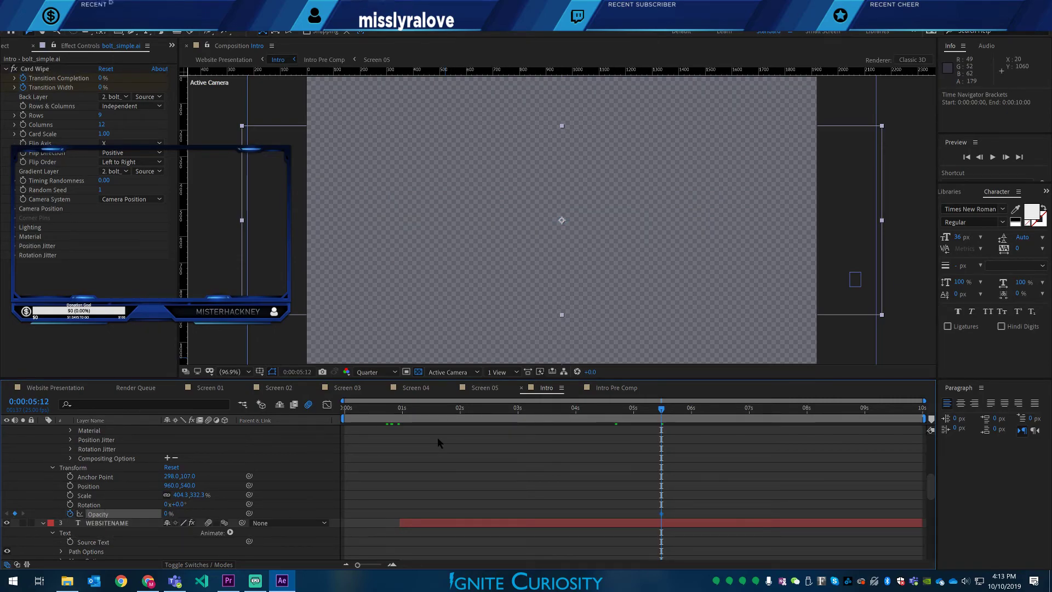
# - Keyframe the bolt_simple.ai layer's Opacity at 100% at 0:00:07:01, aligned with WEBSITENAME's second Range Selector keyframe
pyautogui.scroll(-3, 706, 449)
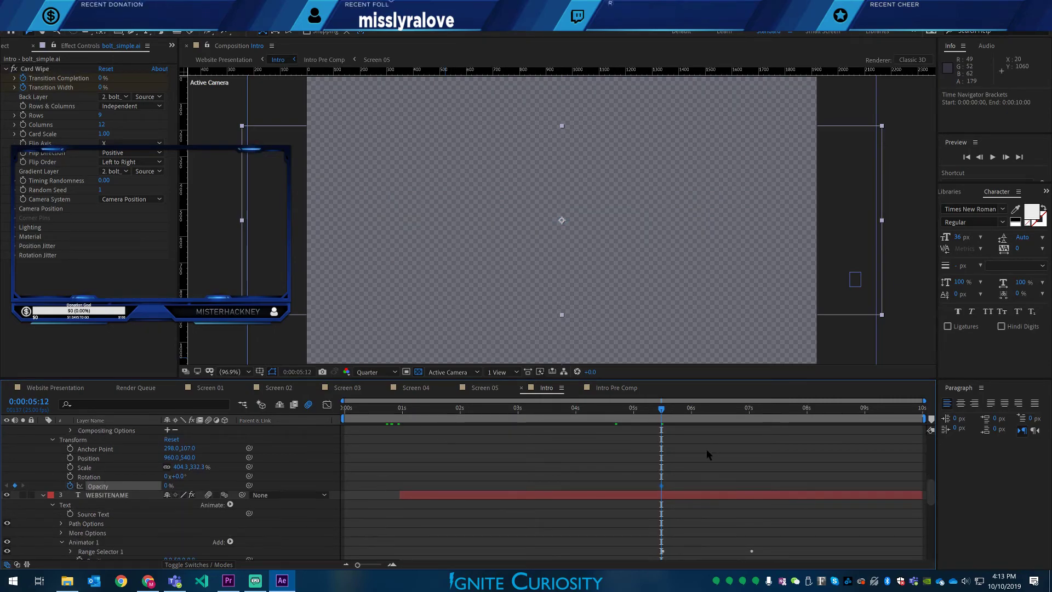
pyautogui.click(755, 409)
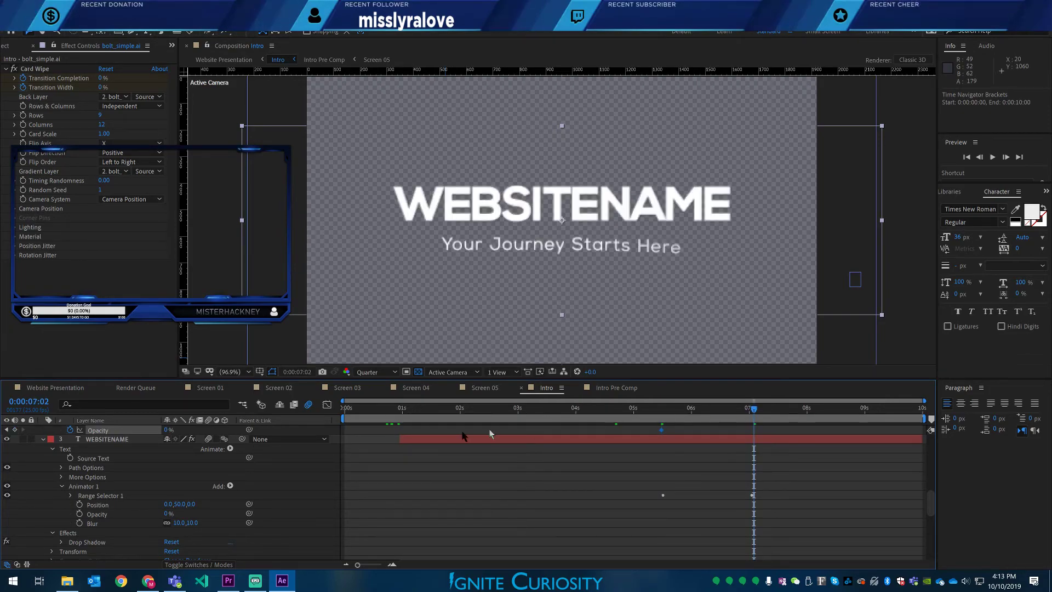
pyautogui.click(753, 410)
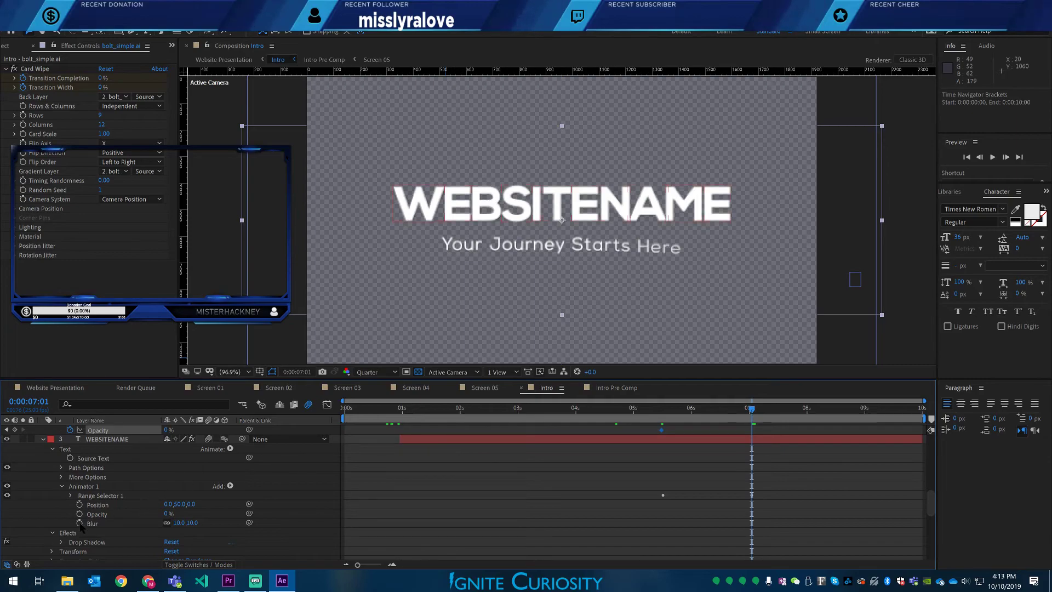
pyautogui.scroll(3, 74, 518)
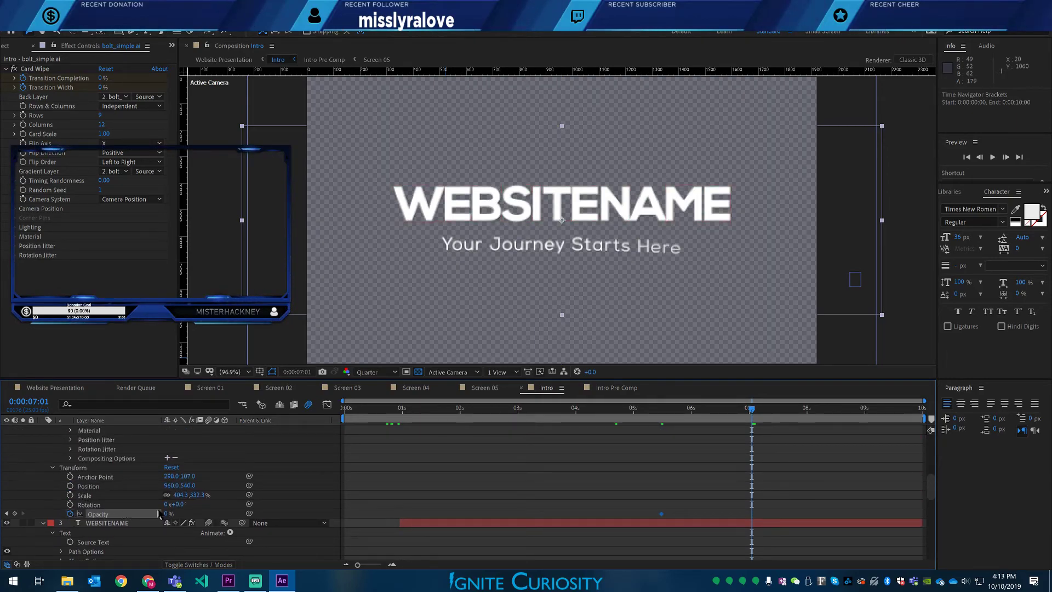
pyautogui.moveTo(235, 509); pyautogui.dragTo(522, 493)
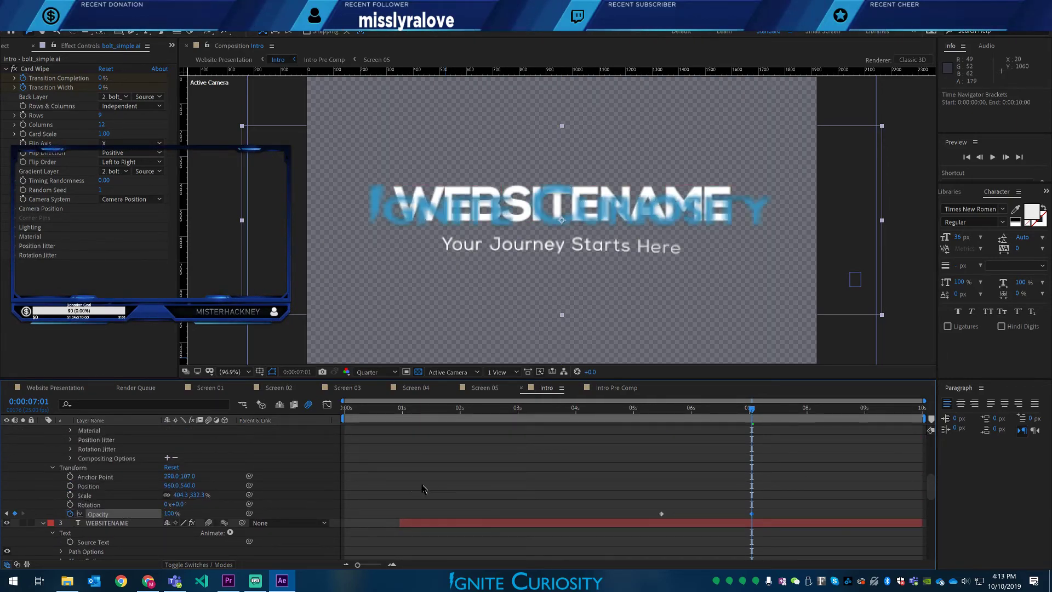
# - Keyframe the logo's Card Wipe at 0:00:07:01 with Transition Completion 100% and Transition Width 50%
pyautogui.scroll(6, 149, 486)
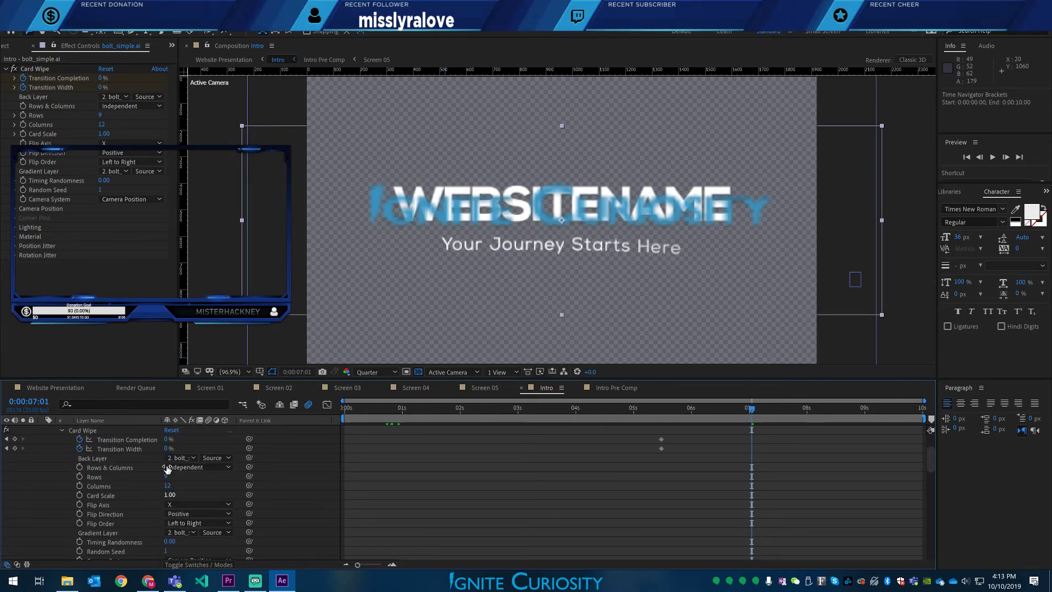
pyautogui.scroll(2, 167, 469)
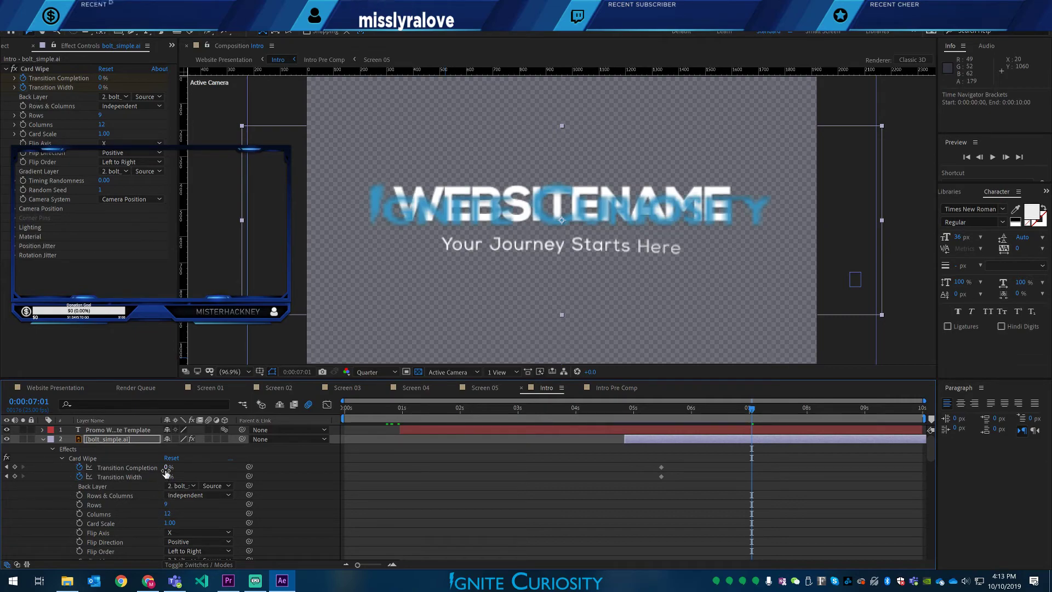
pyautogui.moveTo(167, 470)
pyautogui.mouseDown()
pyautogui.moveTo(199, 475)
pyautogui.moveTo(179, 474)
pyautogui.mouseUp()
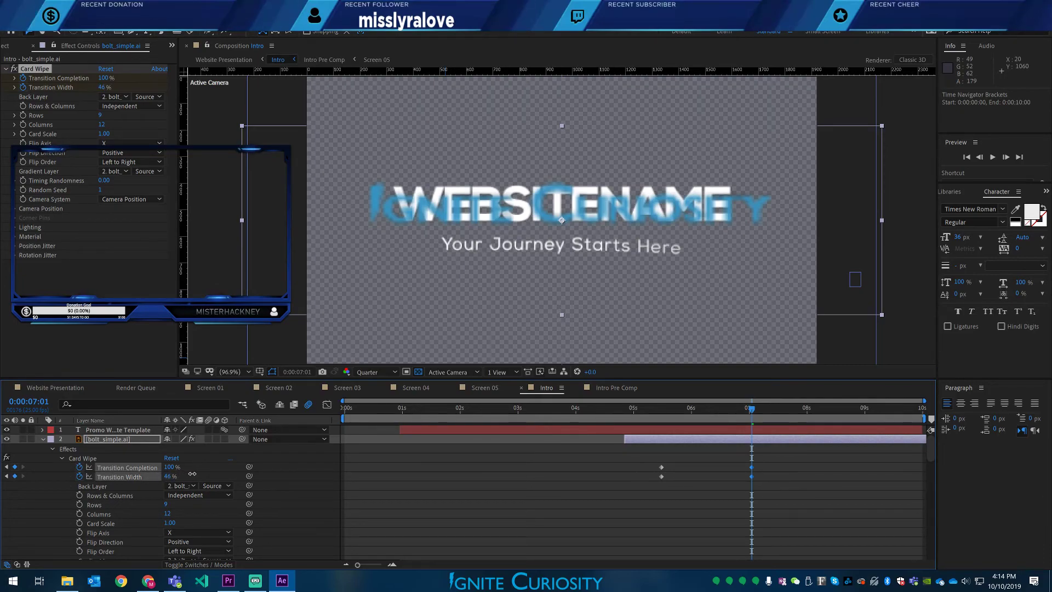
pyautogui.moveTo(192, 473); pyautogui.dragTo(193, 475)
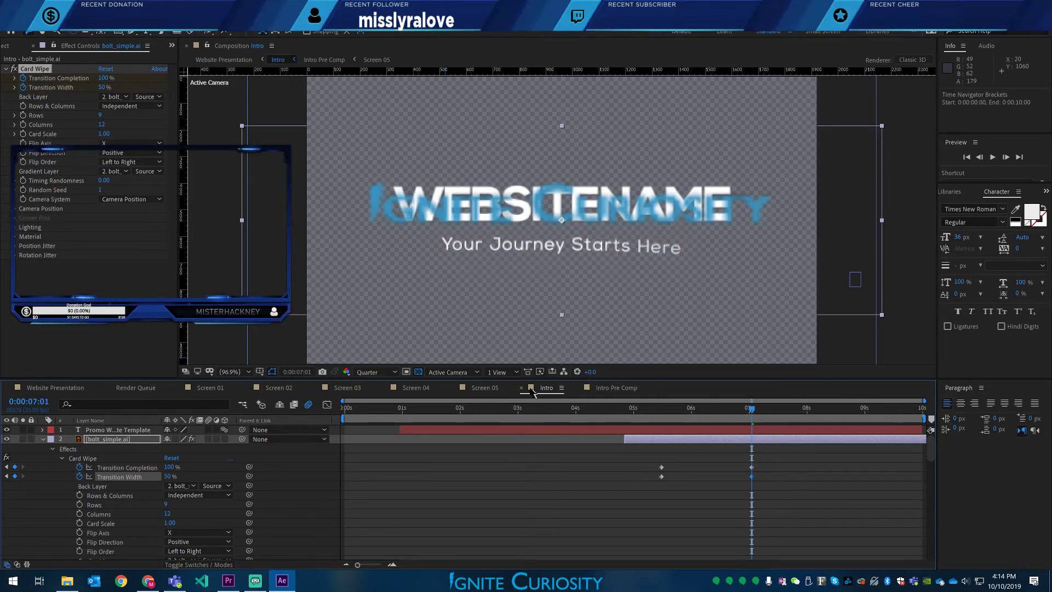
# - Collapse the bolt_simple.ai layer, hide the WEBSITENAME layer, and scrub through the logo reveal to 0:00:07:03
pyautogui.click(43, 441)
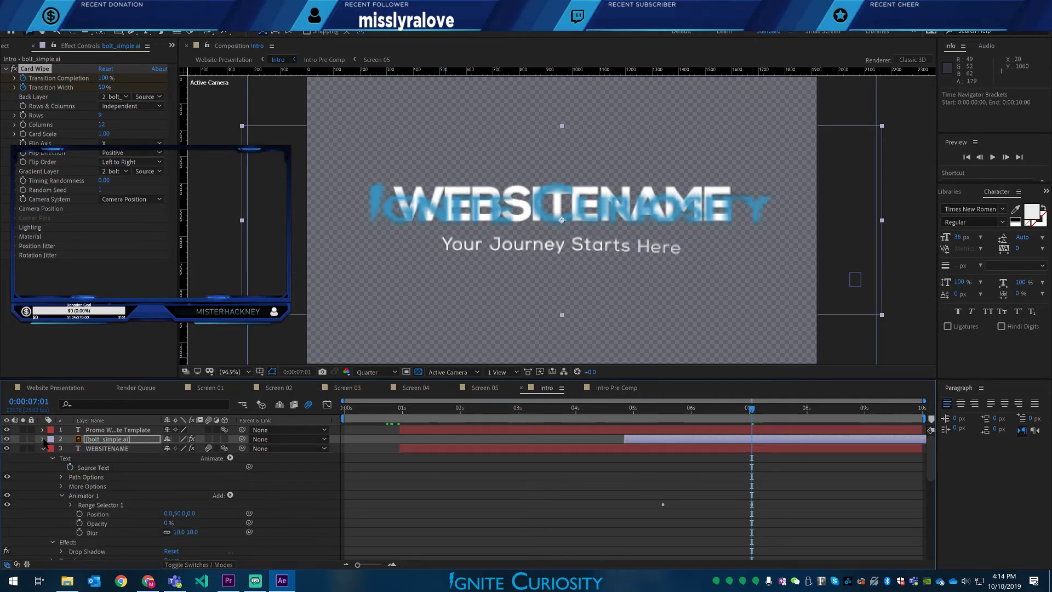
pyautogui.click(6, 448)
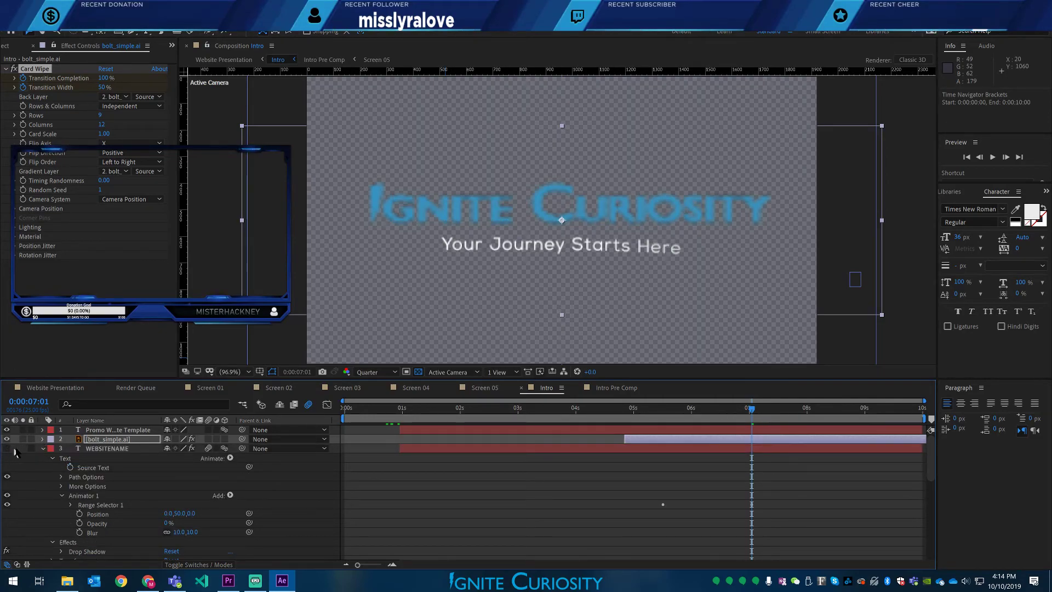
pyautogui.click(653, 418)
pyautogui.moveTo(652, 418); pyautogui.dragTo(757, 410)
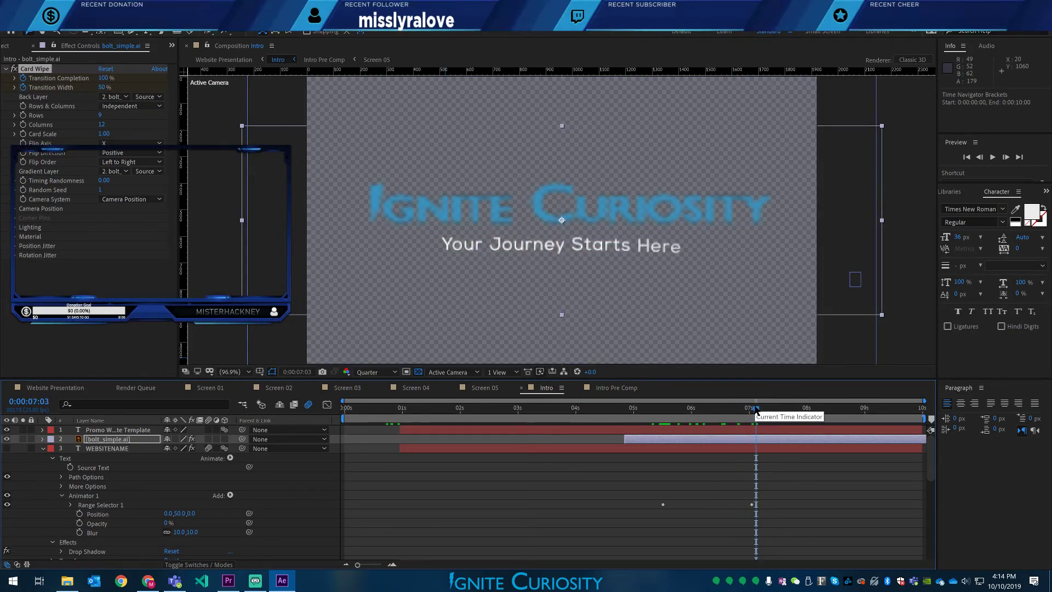
# - Review the logo's Card Wipe reveal alongside the tagline's animation, ending at 0:00:07:20
pyautogui.press('pagedown')
pyautogui.press('pagedown')
pyautogui.press('pagedown')
pyautogui.press('pagedown')
pyautogui.press('pagedown')
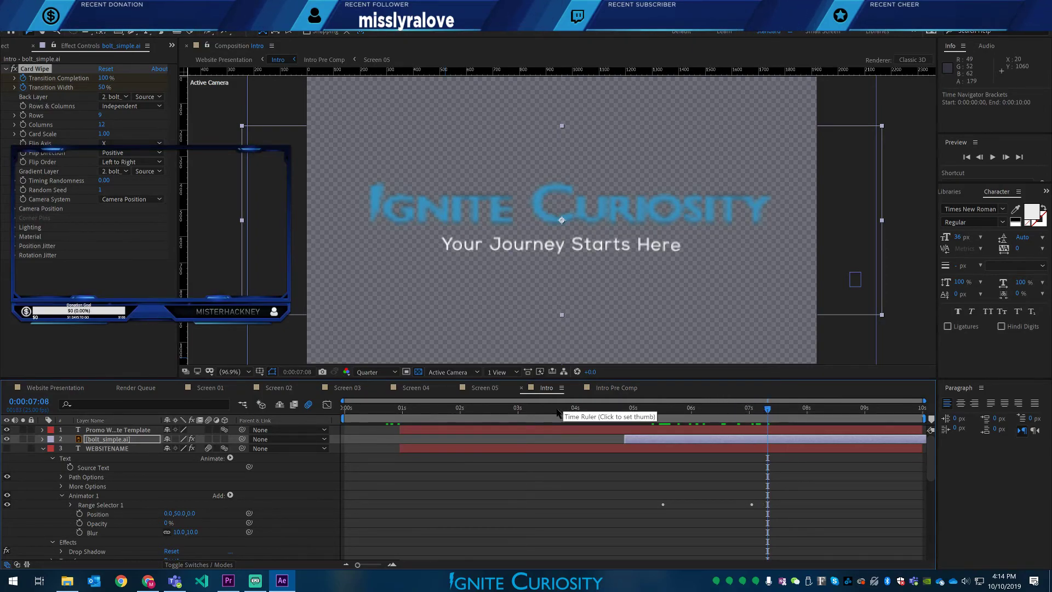
pyautogui.moveTo(652, 416); pyautogui.dragTo(771, 415)
pyautogui.moveTo(740, 417)
pyautogui.mouseDown()
pyautogui.moveTo(611, 422)
pyautogui.moveTo(731, 427)
pyautogui.mouseUp()
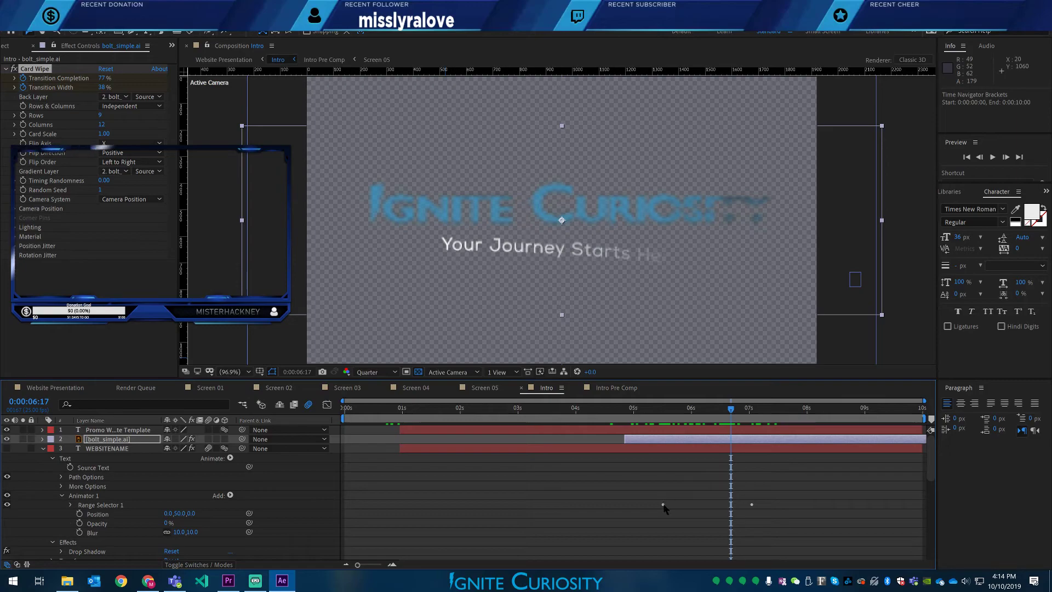
pyautogui.click(654, 509)
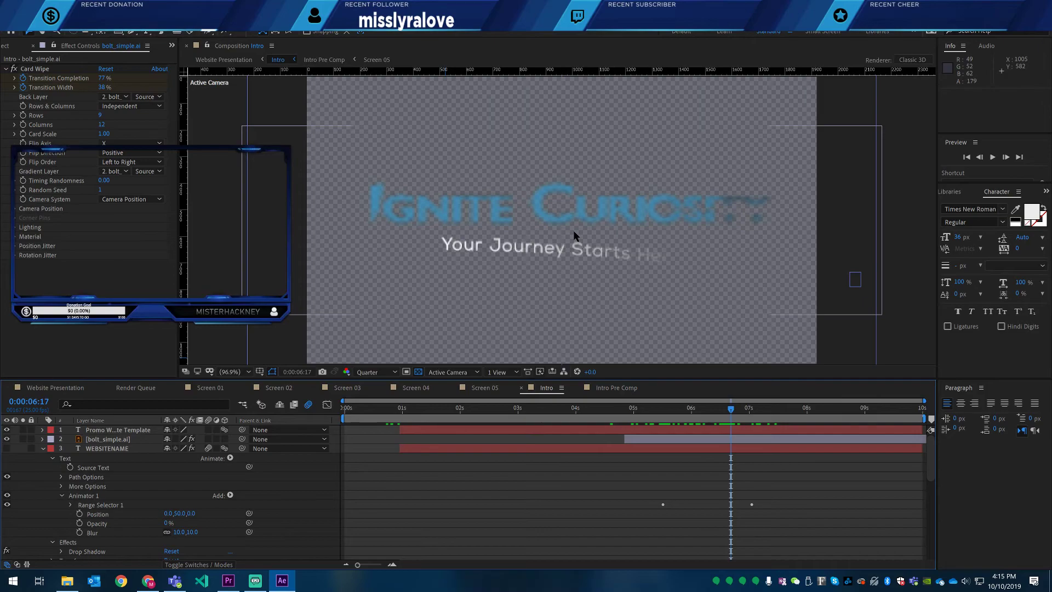
pyautogui.click(659, 415)
pyautogui.moveTo(660, 414); pyautogui.dragTo(796, 409)
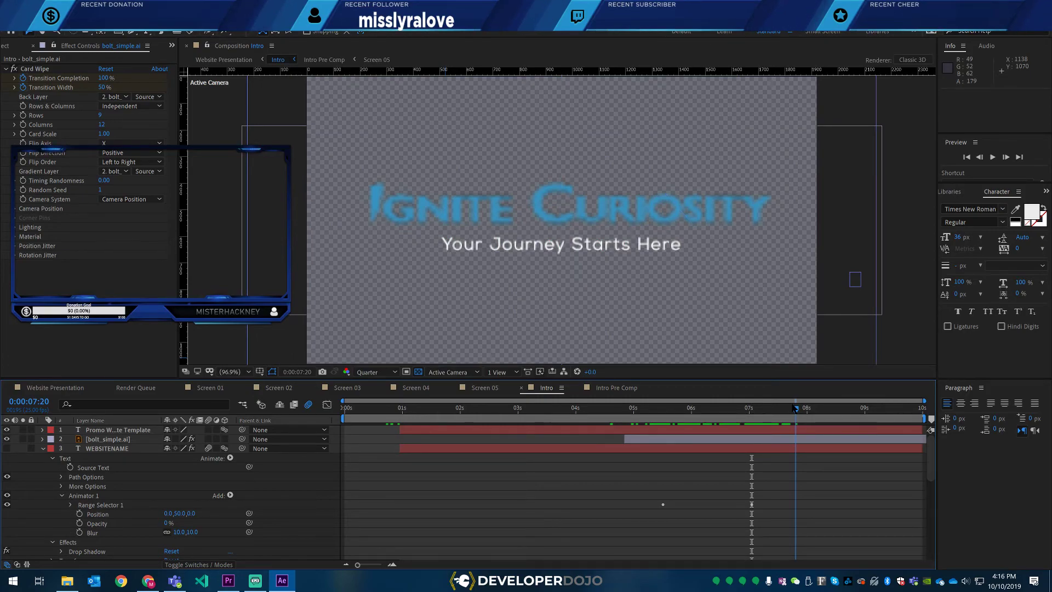
# - Check the logo at Full preview resolution and set the composition's preview resolution to Half
pyautogui.click(396, 372)
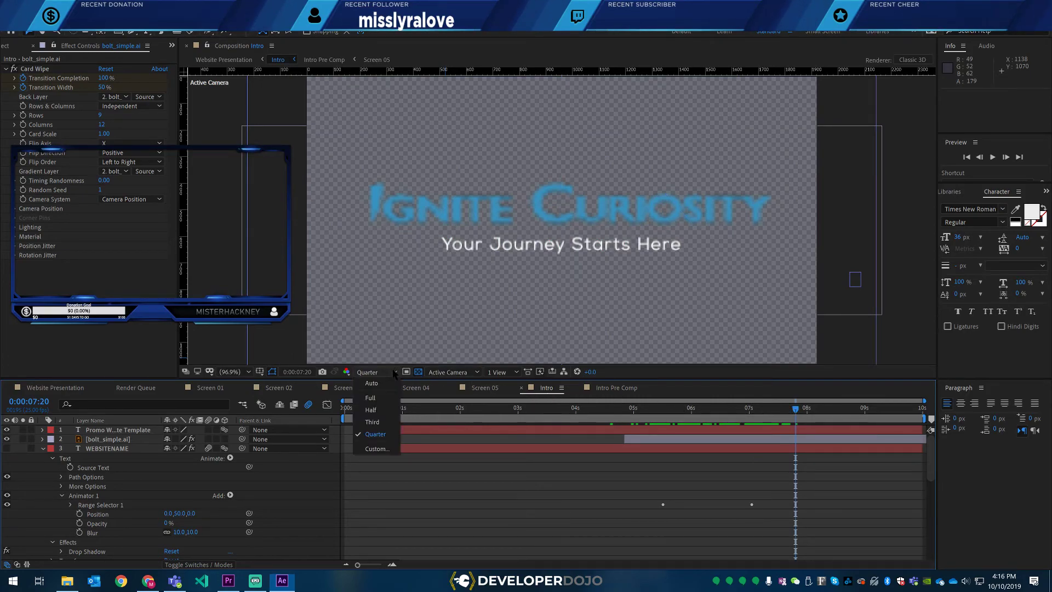
pyautogui.click(375, 400)
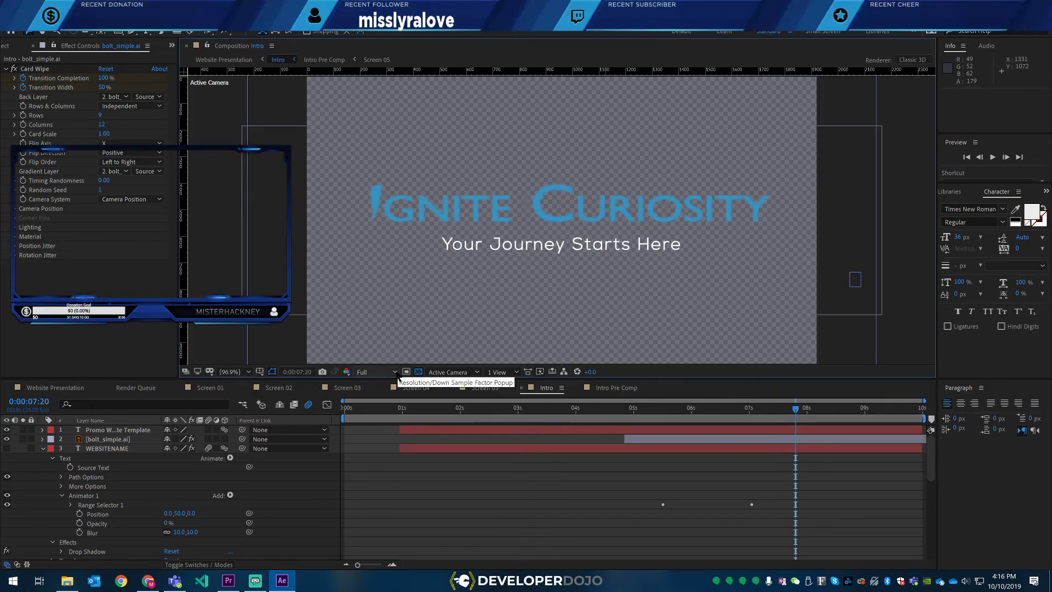
pyautogui.click(395, 372)
pyautogui.click(382, 413)
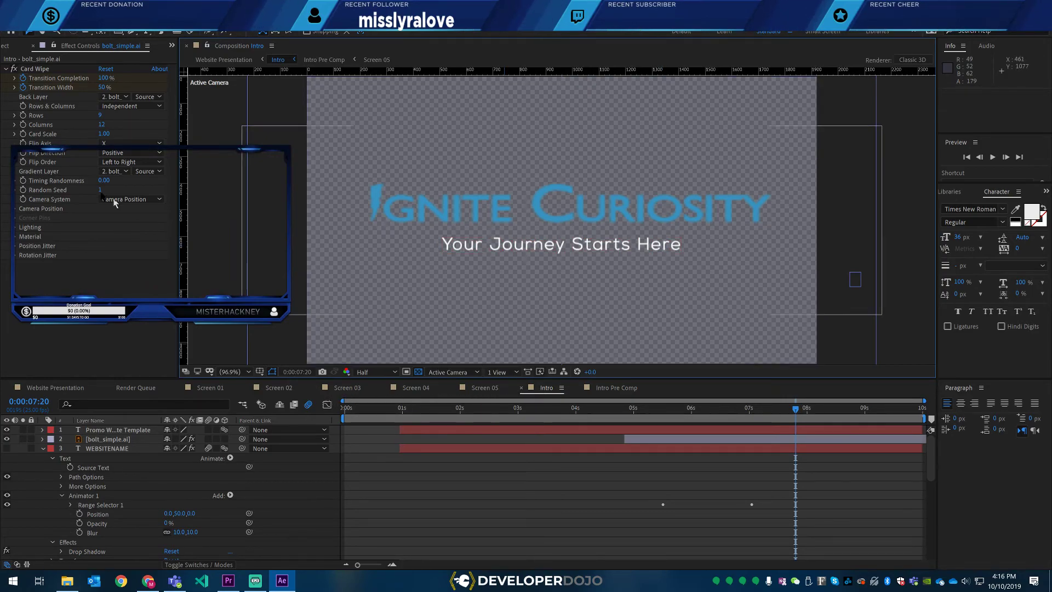
# - Preview the Website Presentation composition from the intro through the Scene 01 segment
pyautogui.click(64, 388)
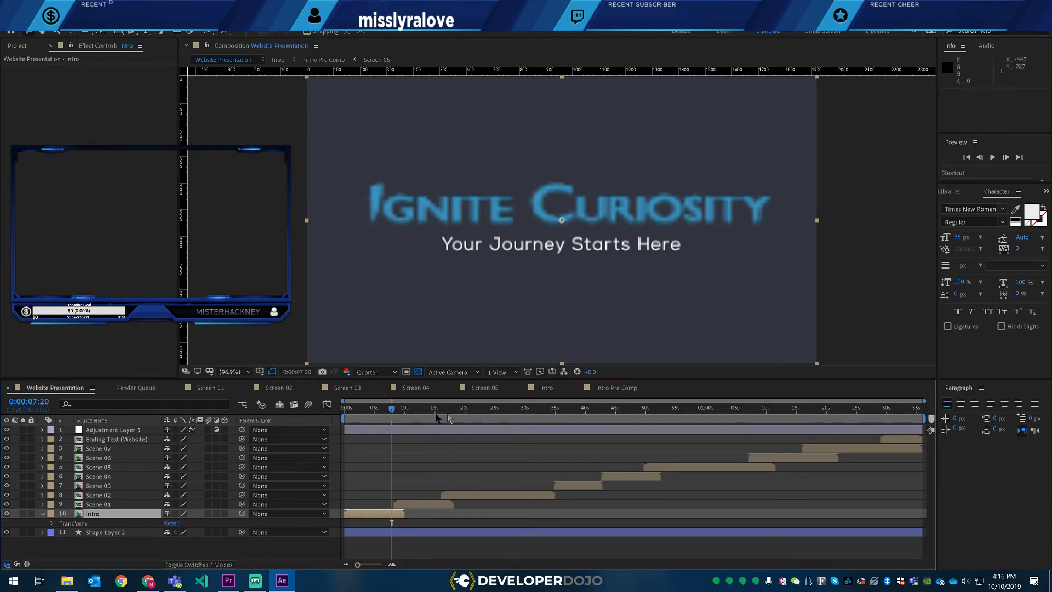
pyautogui.click(358, 411)
pyautogui.moveTo(359, 412); pyautogui.dragTo(426, 396)
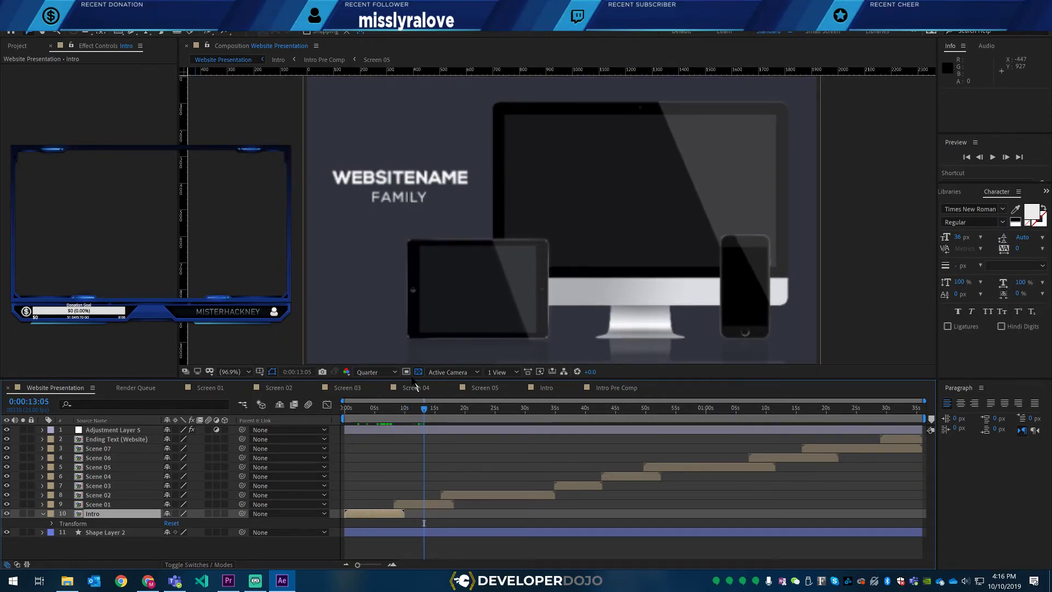
pyautogui.click(415, 505)
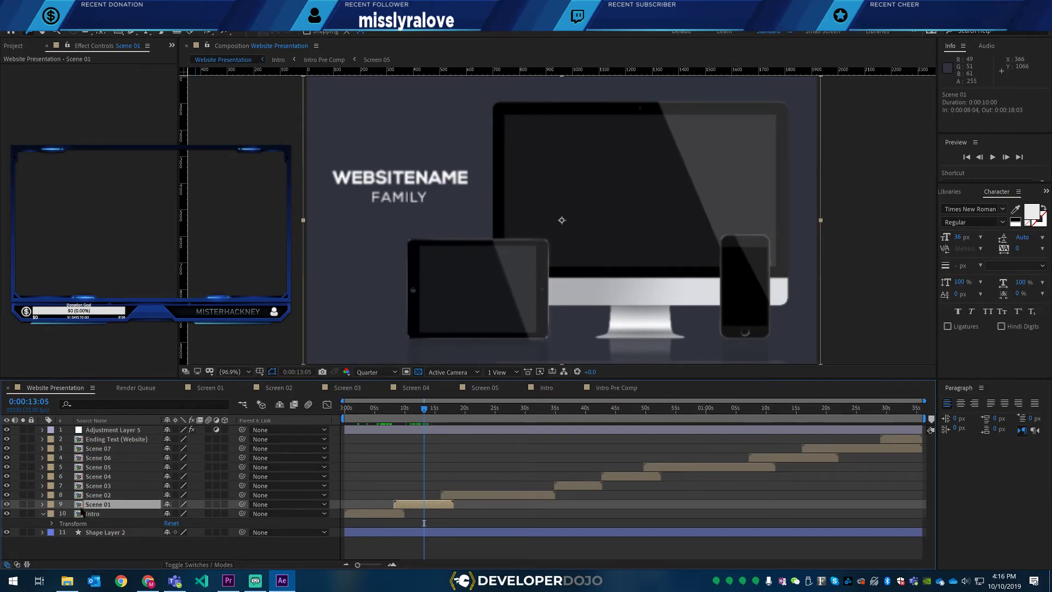
pyautogui.moveTo(366, 415); pyautogui.dragTo(421, 415)
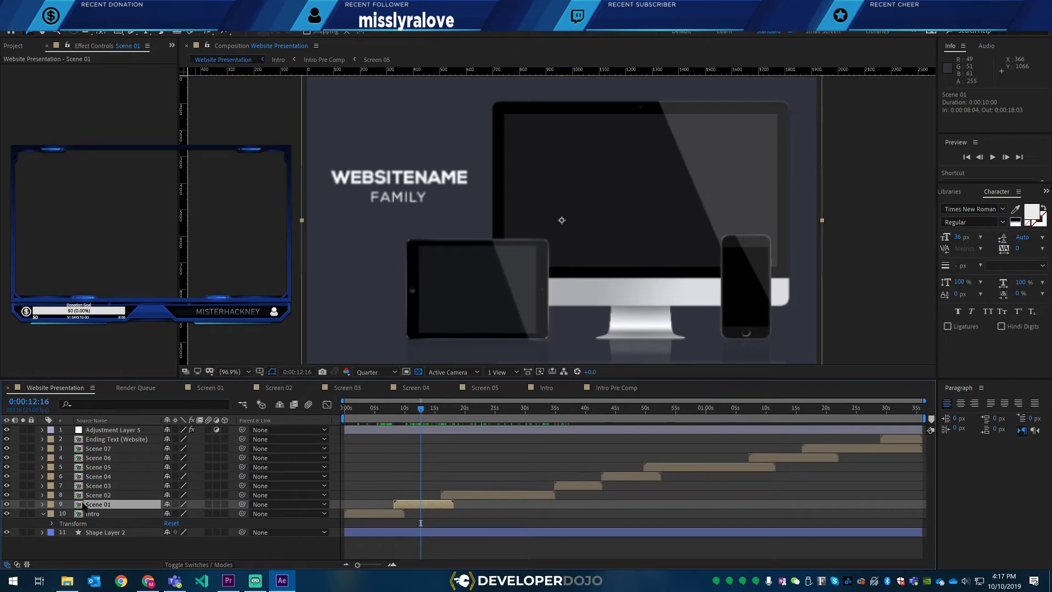
# - Open the Scene 01 composition from the main timeline and set its magnification to Fit up to 100%
pyautogui.doubleClick(88, 504)
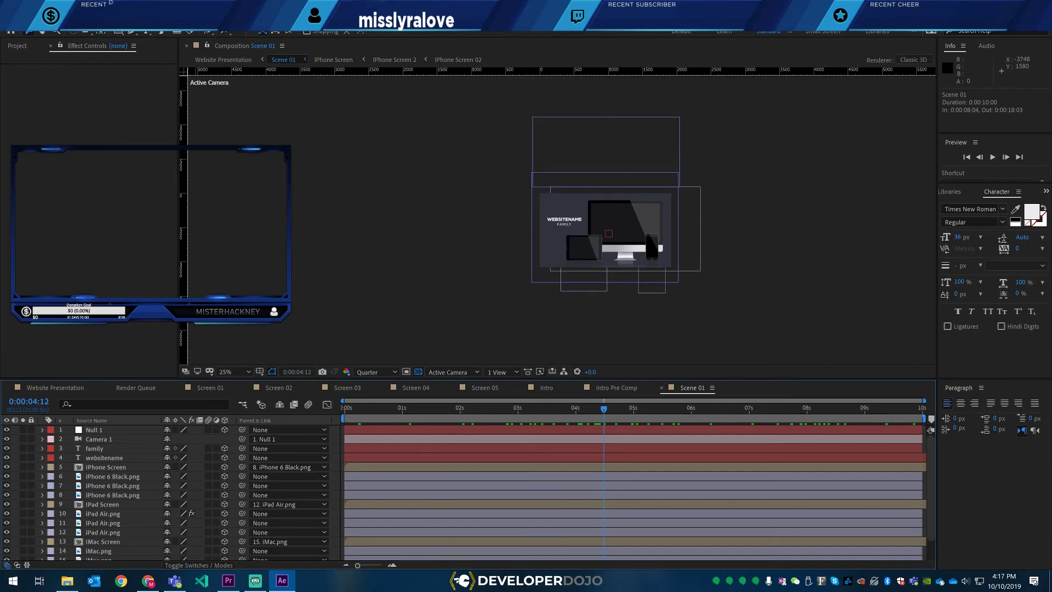
pyautogui.click(235, 372)
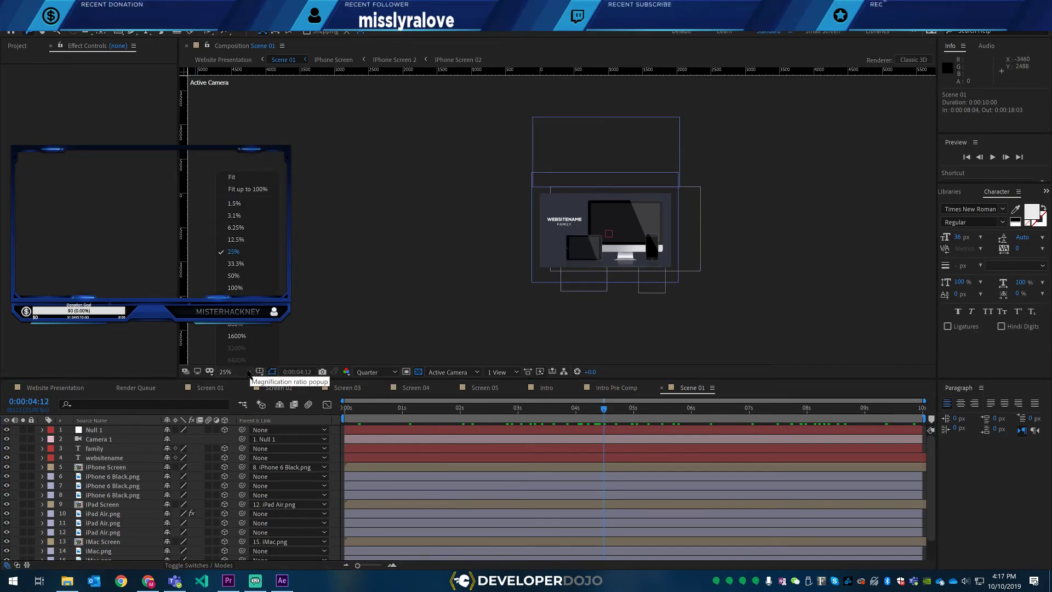
pyautogui.click(246, 189)
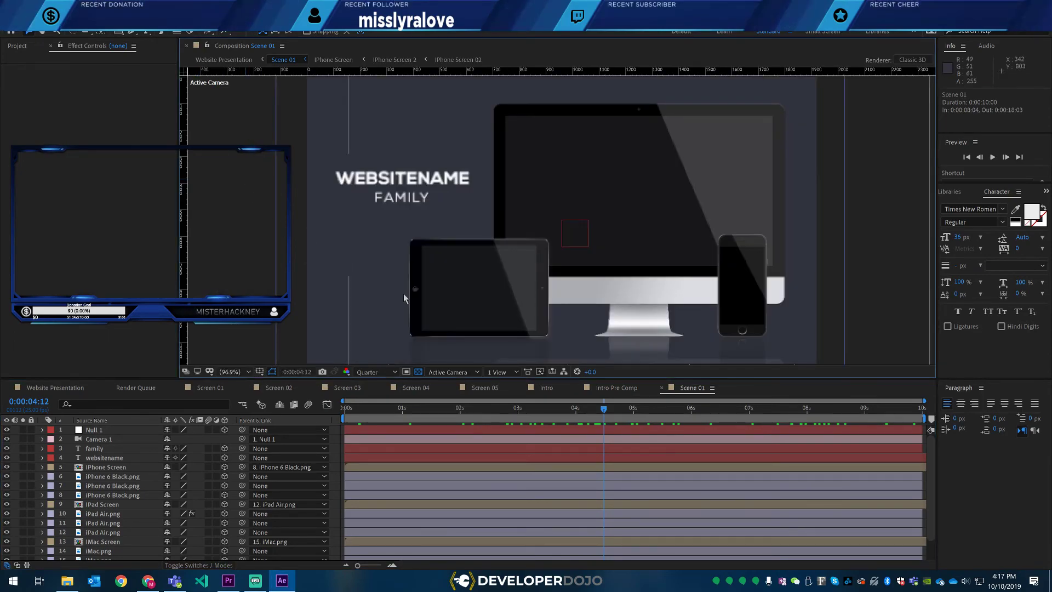
# - Add the bolt_simple.ai logo from the project to Scene 01, directly above the websitename text layer
pyautogui.click(410, 186)
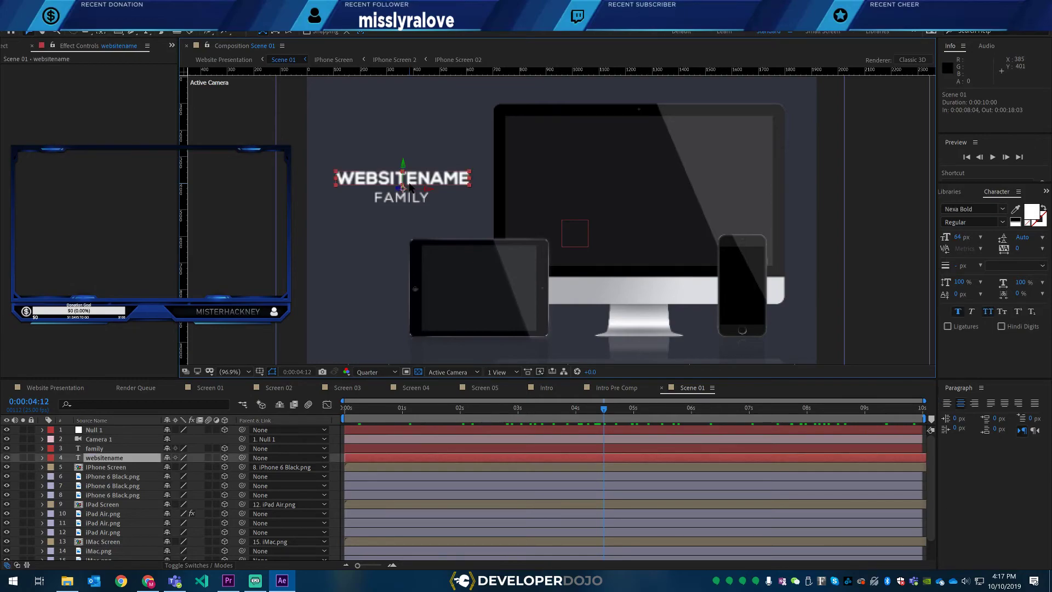
pyautogui.doubleClick(410, 180)
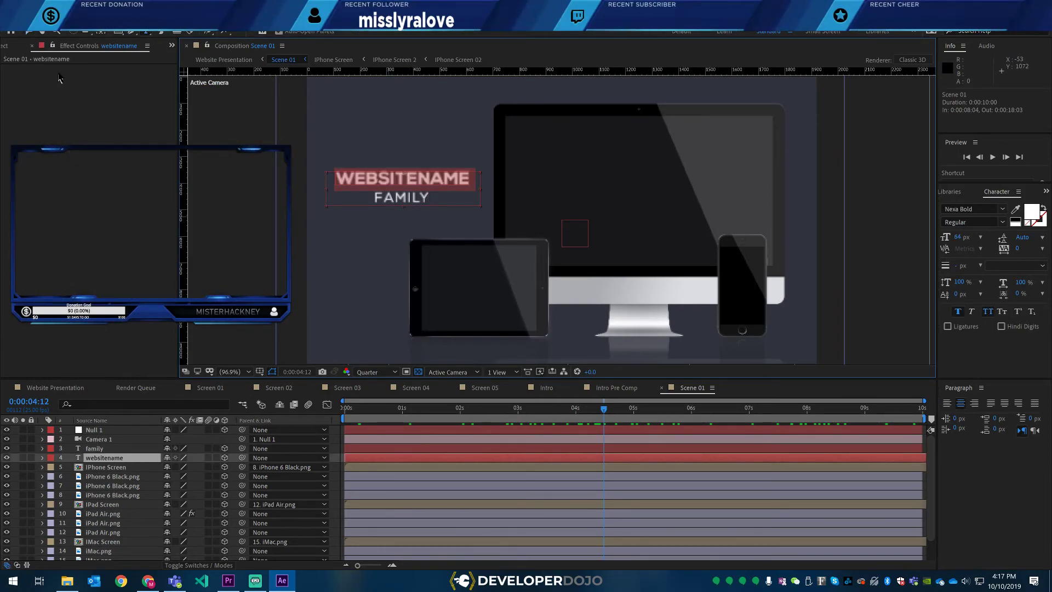
pyautogui.click(32, 46)
pyautogui.moveTo(38, 144); pyautogui.dragTo(99, 458)
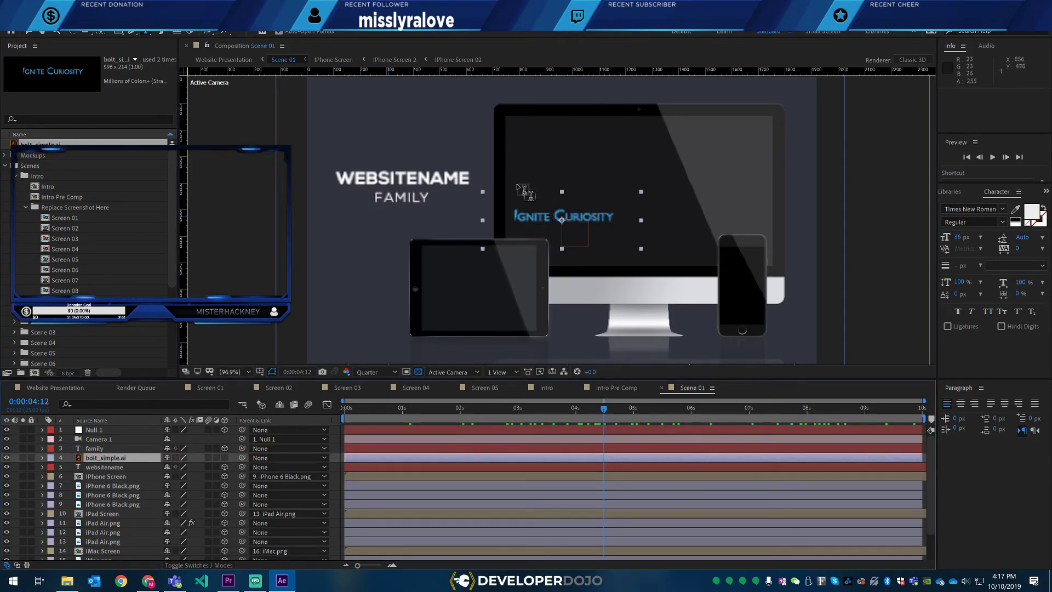
# - Scale the bolt_simple.ai logo to about 148% and place it over the WEBSITENAME text at about 367.9, 400.7
pyautogui.moveTo(551, 219); pyautogui.dragTo(370, 146)
pyautogui.moveTo(466, 180); pyautogui.dragTo(509, 223)
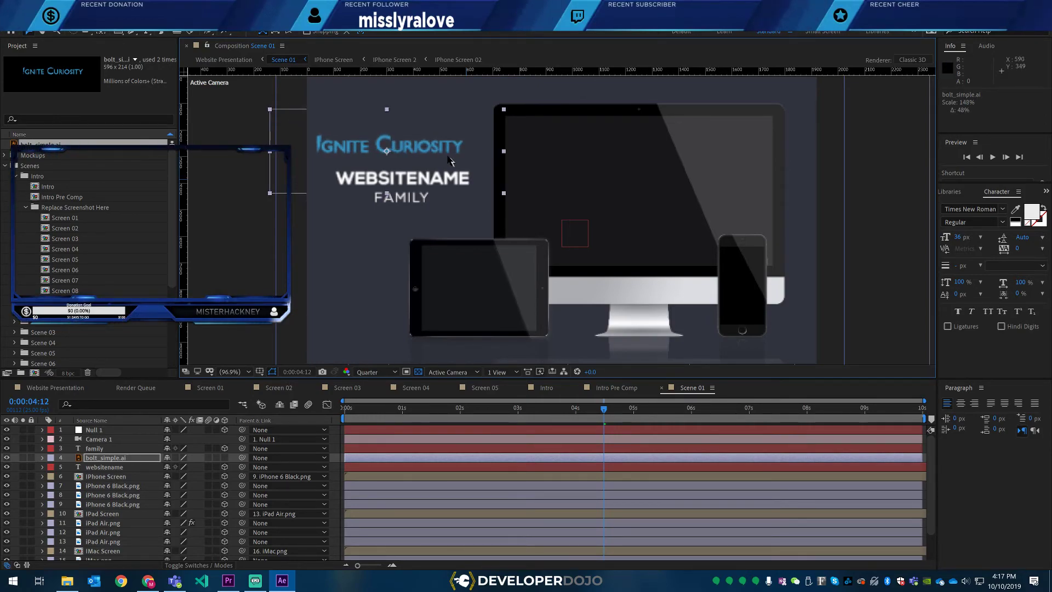
pyautogui.moveTo(432, 152); pyautogui.dragTo(443, 178)
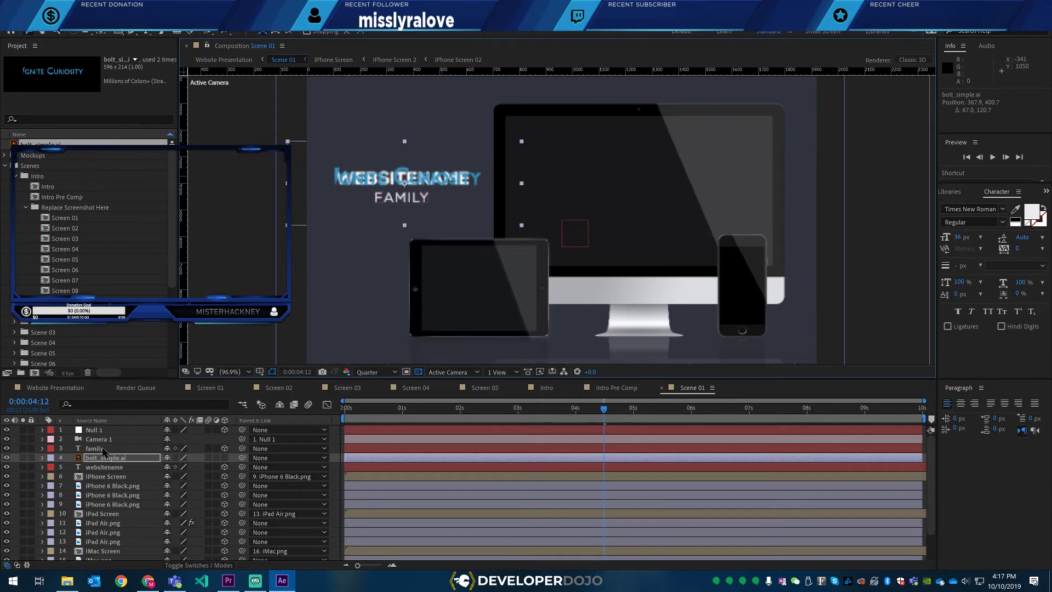
# - Hide the websitename and family text layers in Scene 01
pyautogui.click(8, 467)
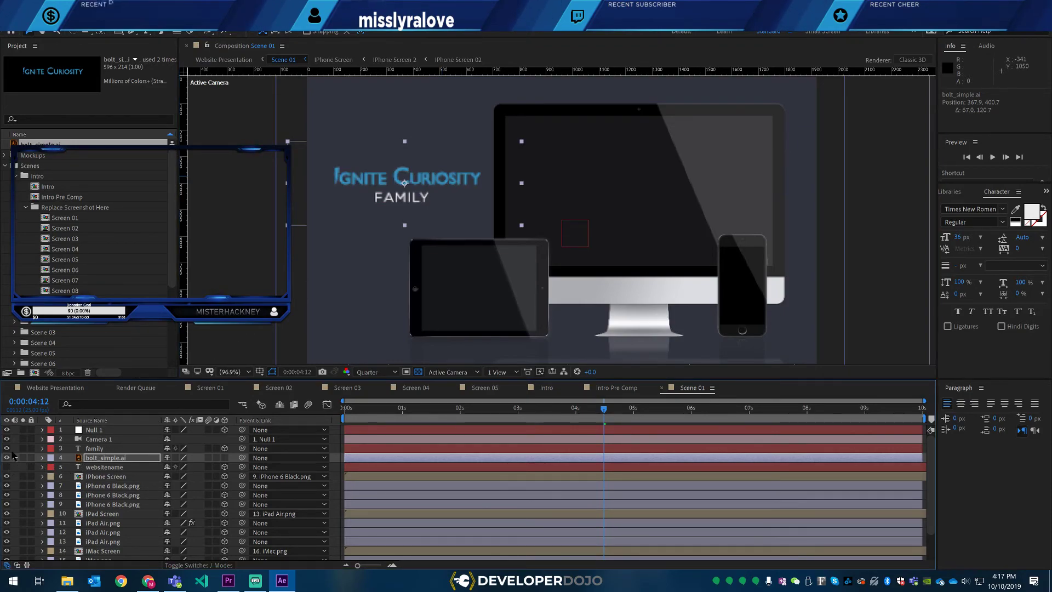
pyautogui.click(7, 449)
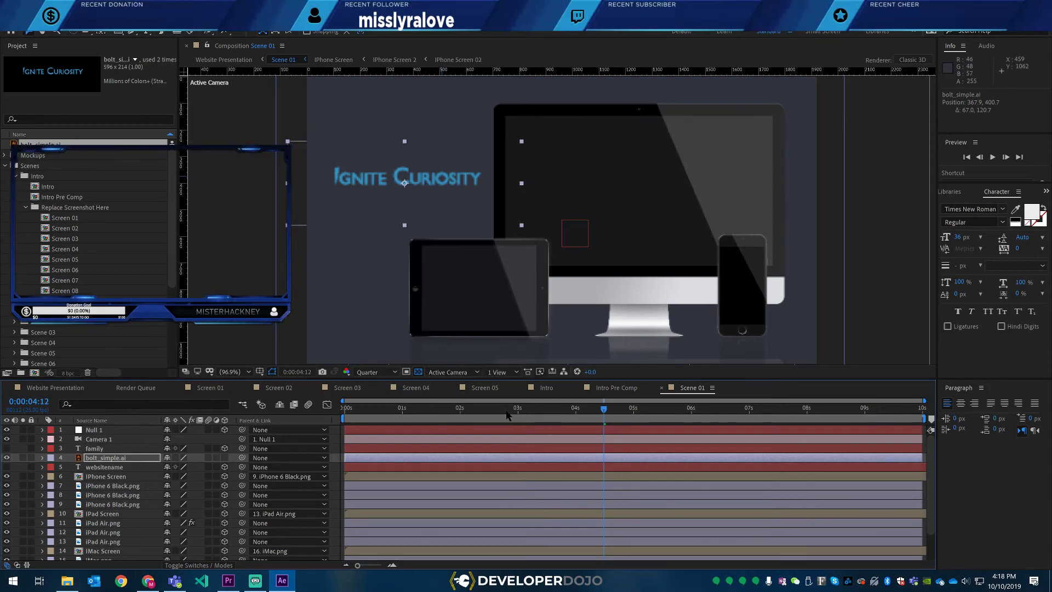
# - Inspect the Screen placeholder compositions in the Intro's Replace Screenshot Here folder, opening Screen 01, 02, 07, 06 and 05
pyautogui.click(73, 221)
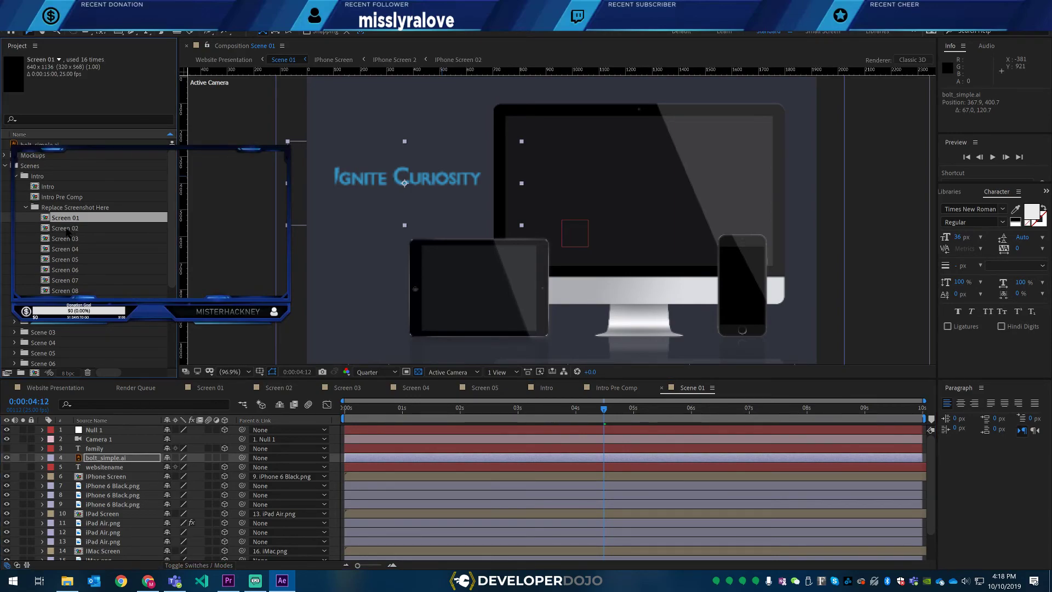
pyautogui.click(61, 228)
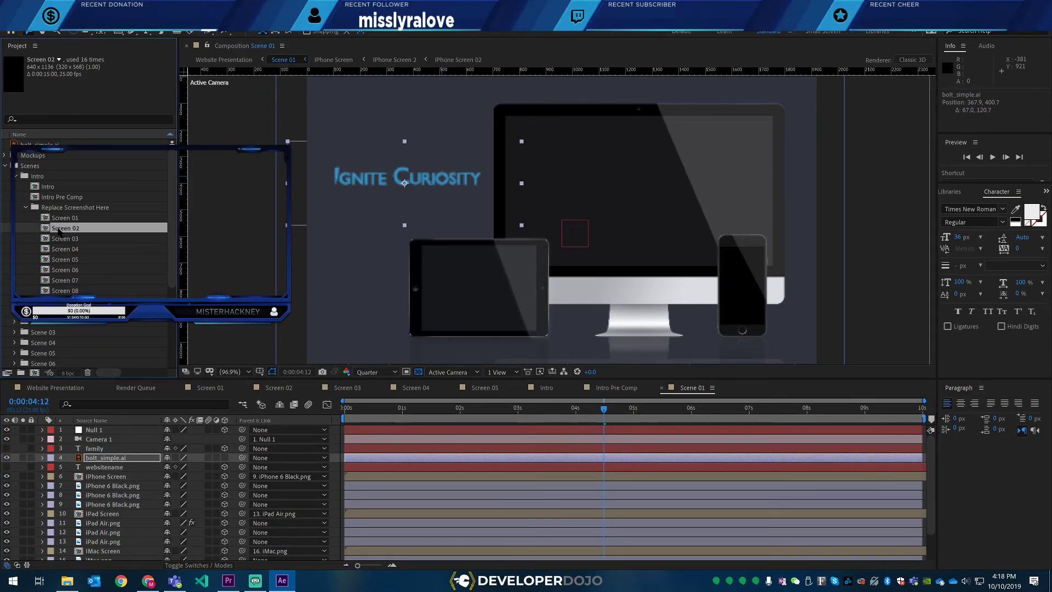
pyautogui.click(65, 239)
pyautogui.click(63, 250)
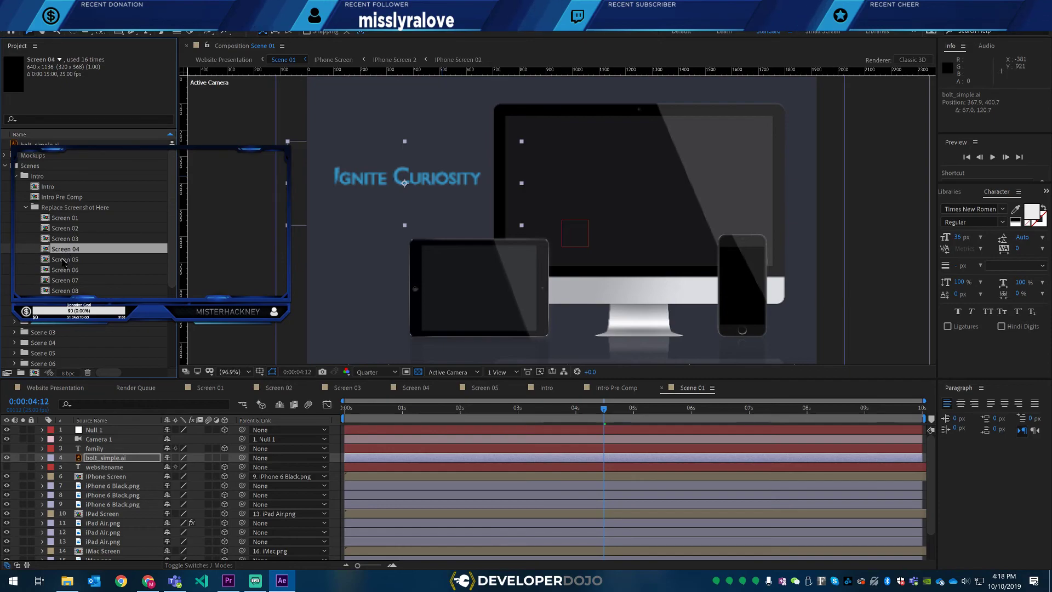
pyautogui.click(63, 262)
pyautogui.doubleClick(46, 218)
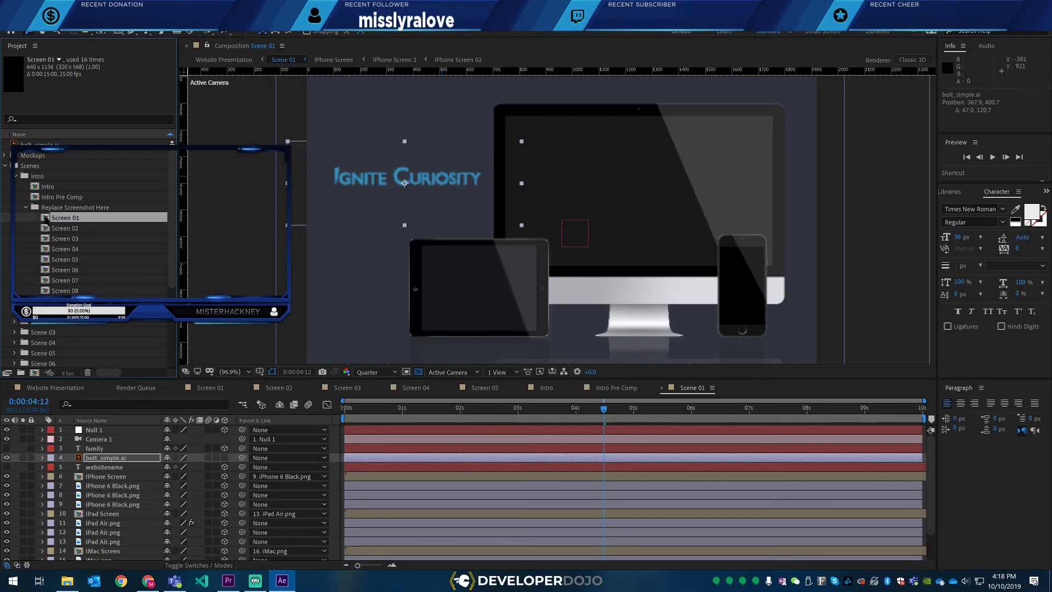
pyautogui.moveTo(421, 408); pyautogui.dragTo(604, 408)
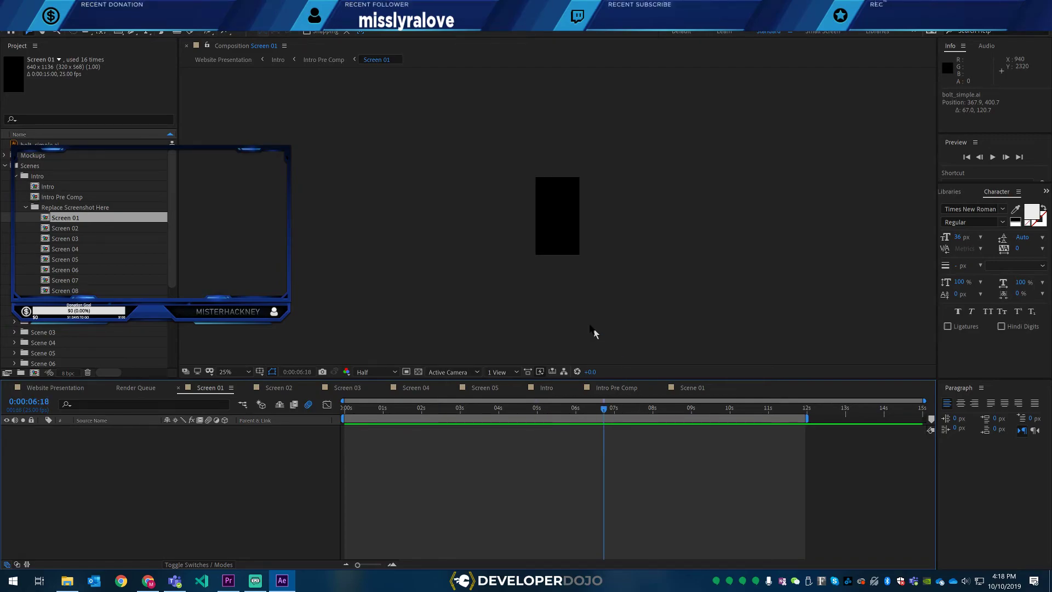
pyautogui.click(45, 229)
pyautogui.doubleClick(45, 230)
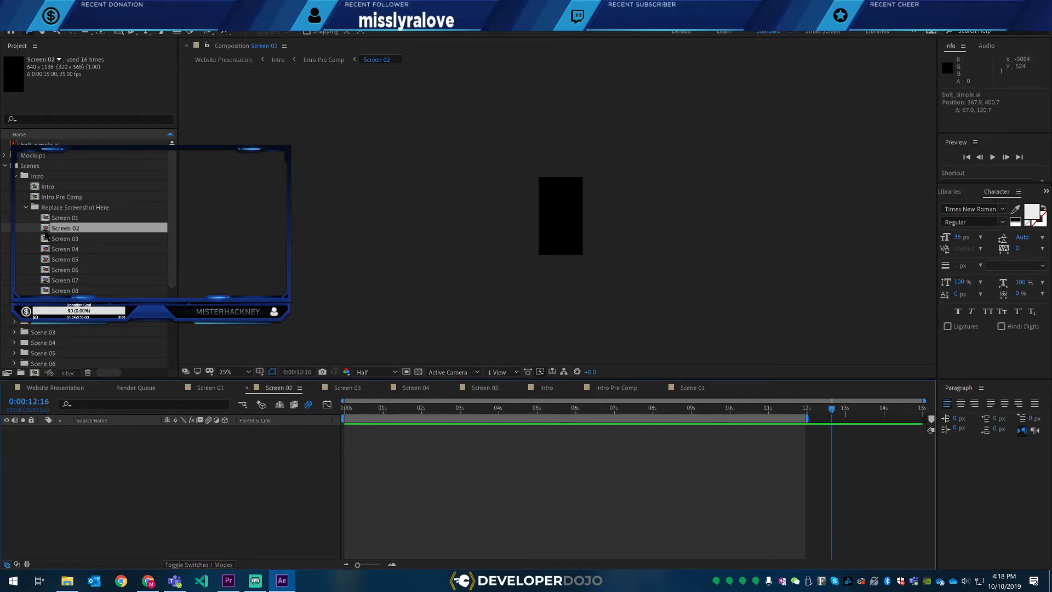
pyautogui.doubleClick(46, 280)
pyautogui.click(46, 270)
pyautogui.doubleClick(46, 271)
pyautogui.doubleClick(46, 261)
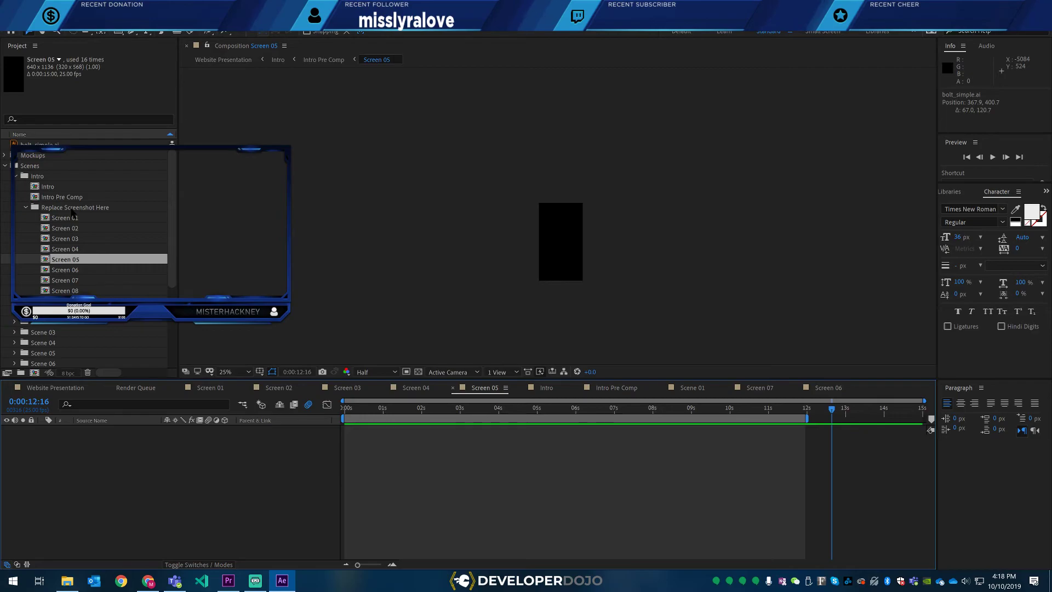
# - Collapse the Intro's screenshot folder and open the IMac Screen placeholder composition in Scene 01's Replace Screenshot Here folder
pyautogui.click(25, 208)
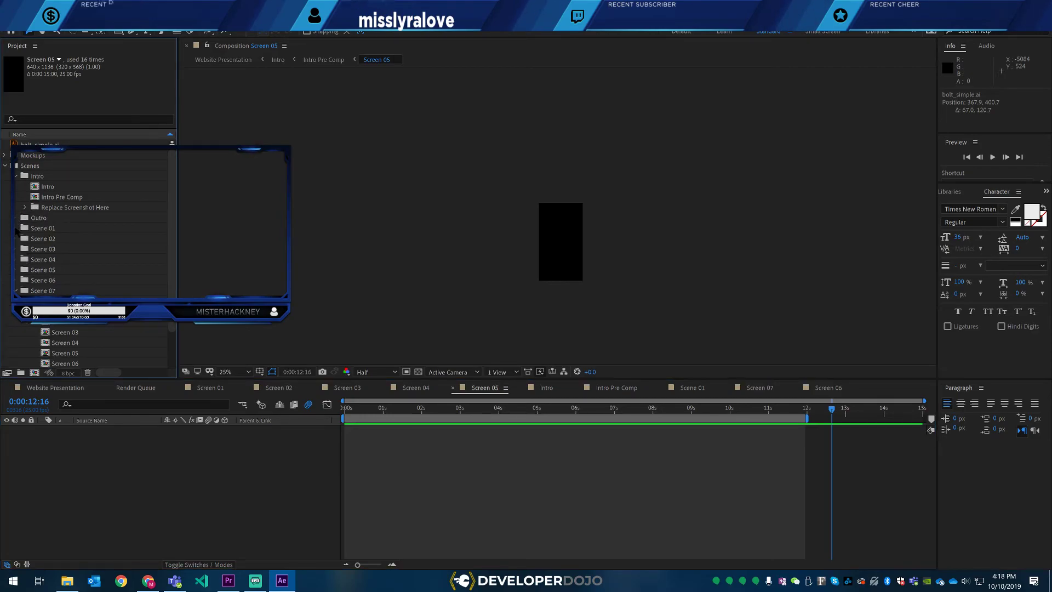
pyautogui.click(16, 229)
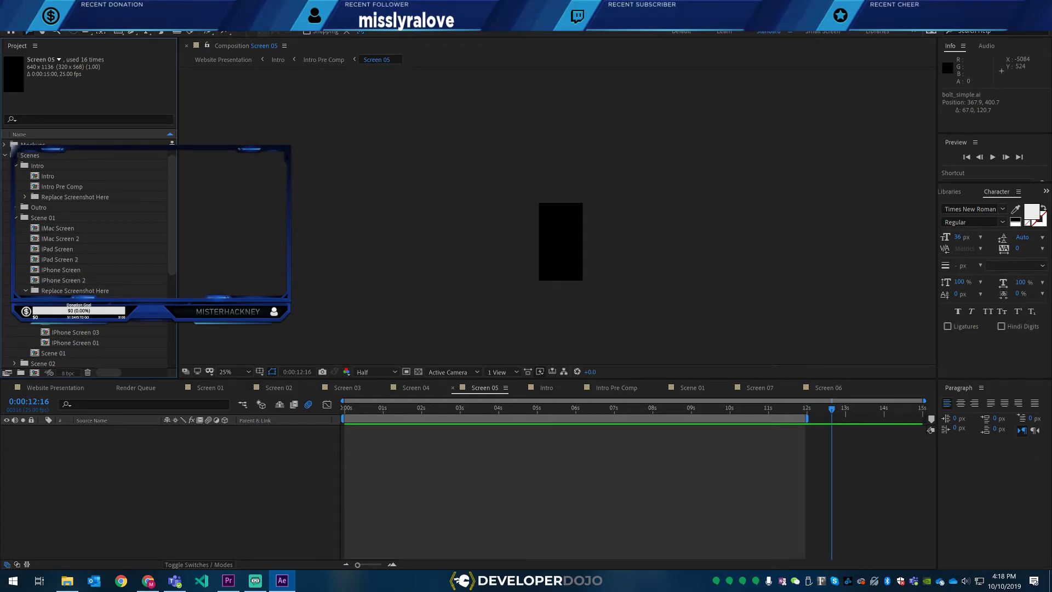
pyautogui.doubleClick(74, 300)
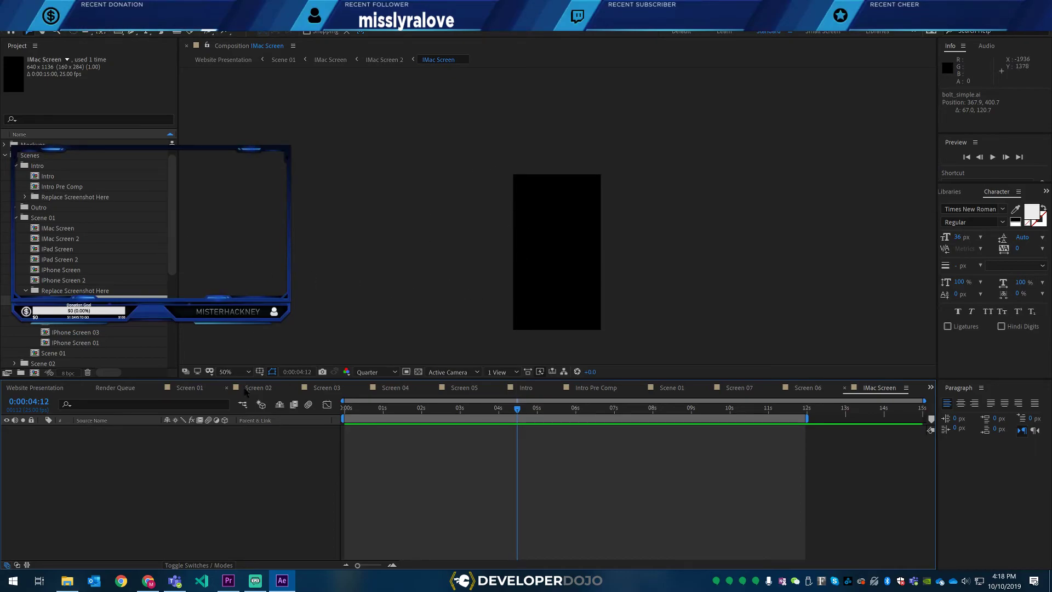
# - Switch to File Explorer and open the Modern Website Presentation folder within Ignite Curiosity's Orientation Commercial folder
pyautogui.click(67, 581)
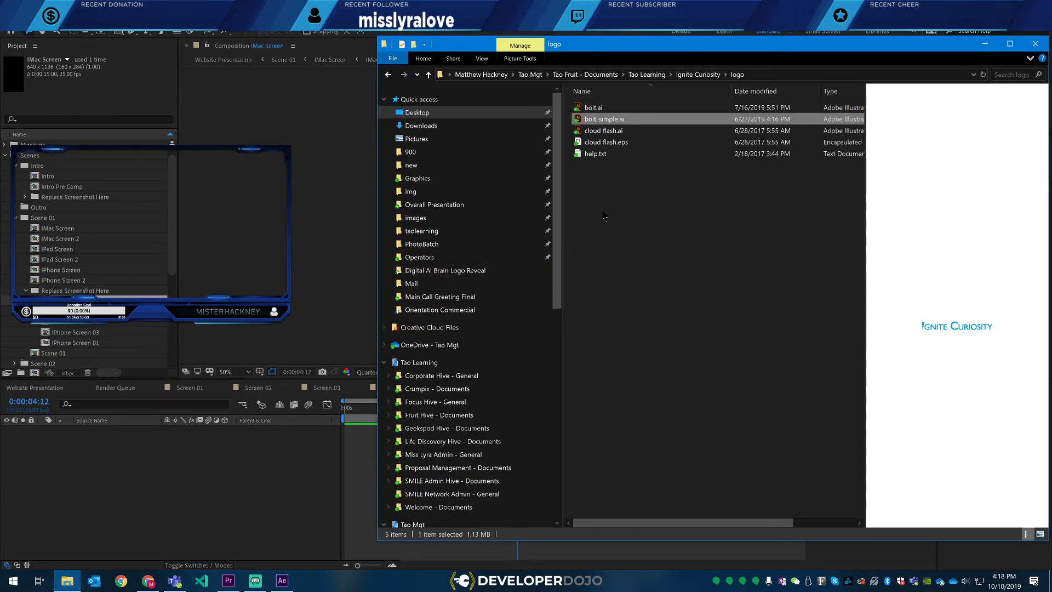
pyautogui.click(600, 154)
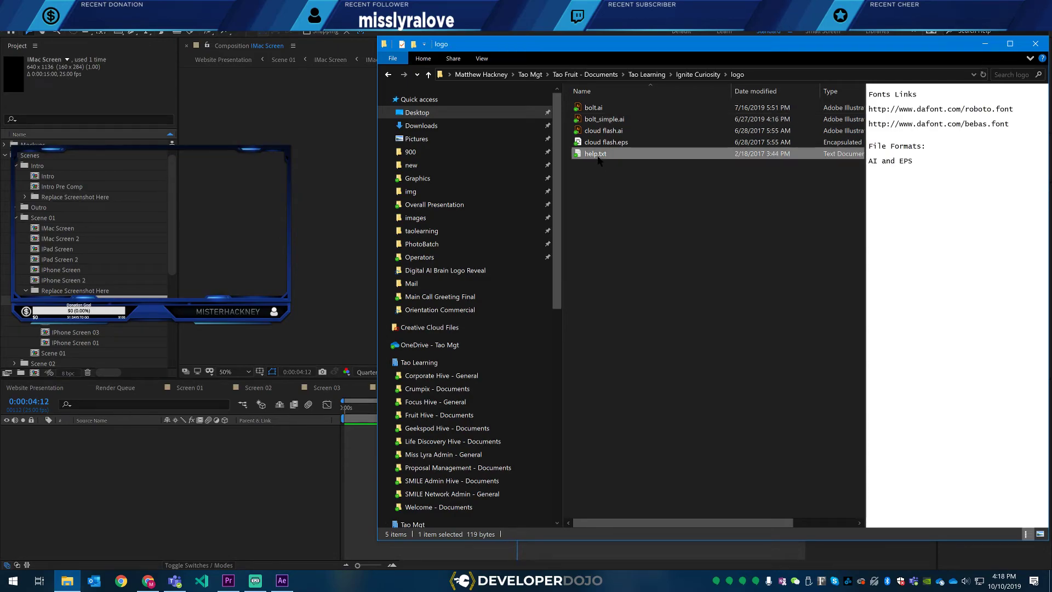
pyautogui.click(639, 76)
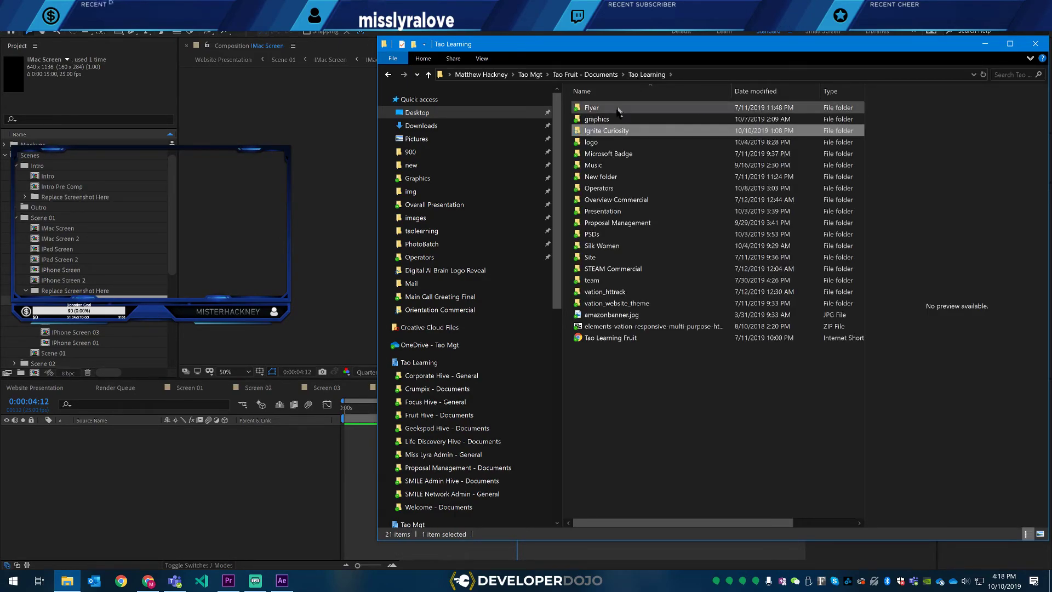
pyautogui.doubleClick(612, 130)
pyautogui.doubleClick(613, 122)
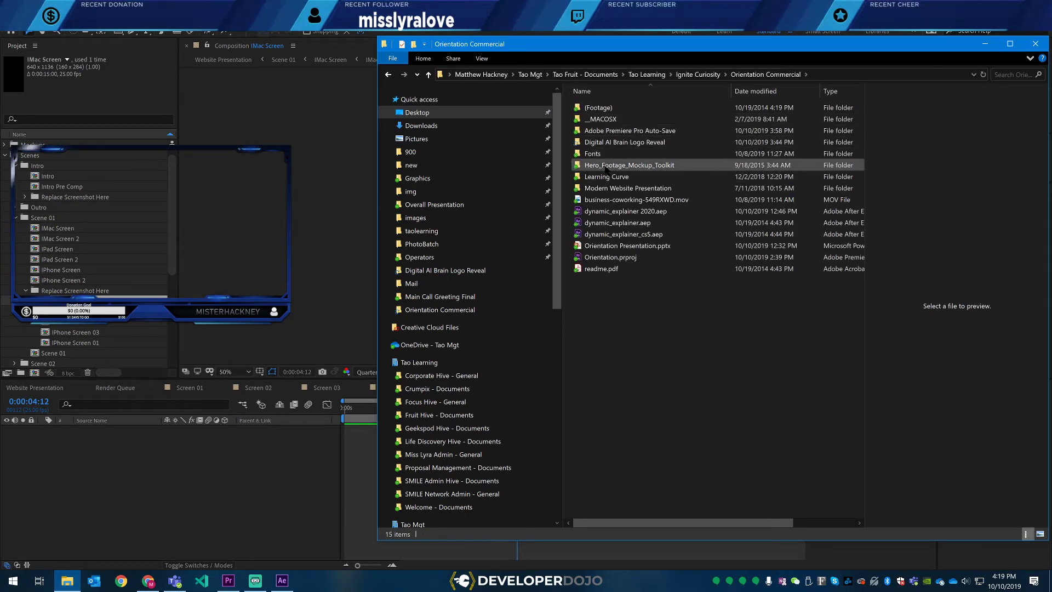
pyautogui.doubleClick(616, 189)
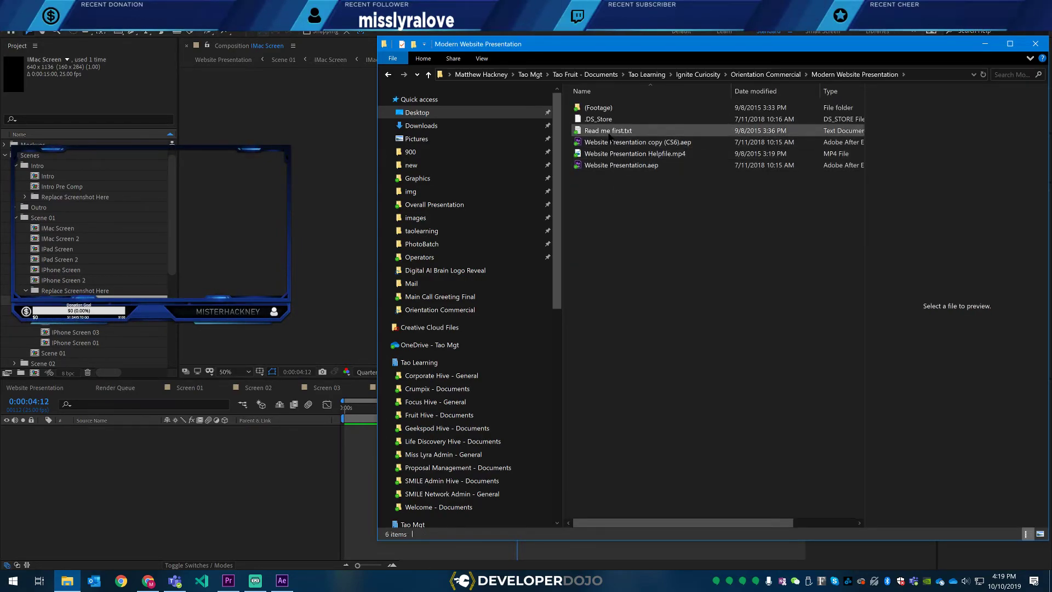
# - Preview Read me first.txt and play the Website Presentation Helpfile.mp4 video
pyautogui.click(610, 132)
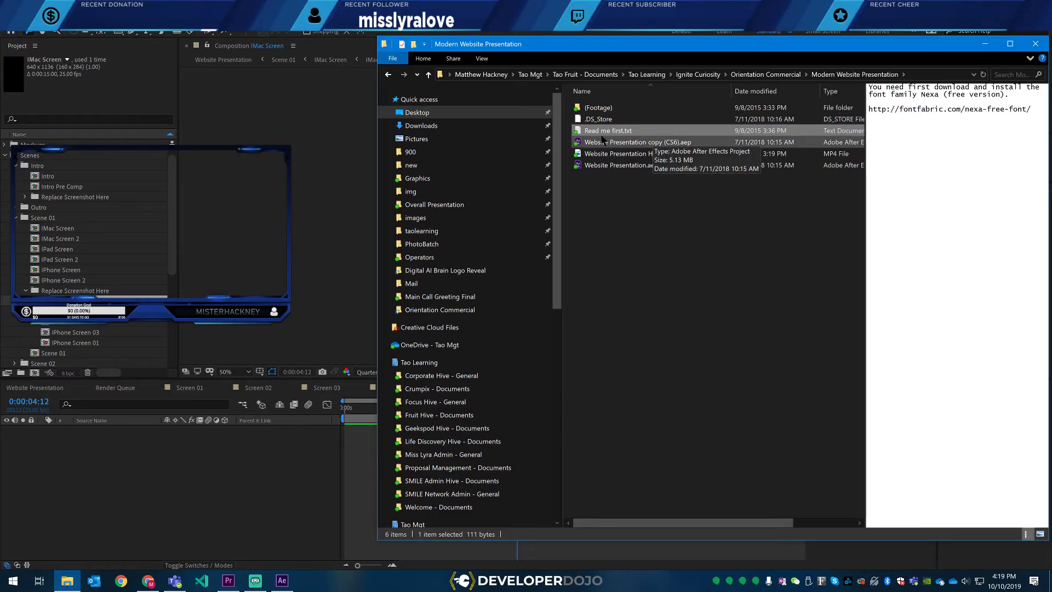
pyautogui.click(631, 156)
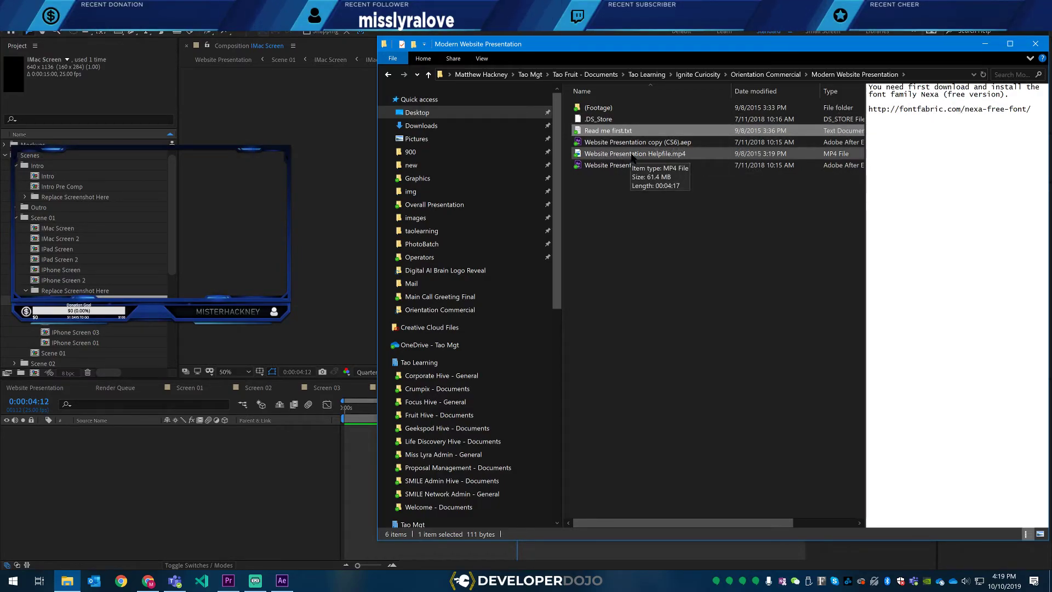
pyautogui.doubleClick(636, 158)
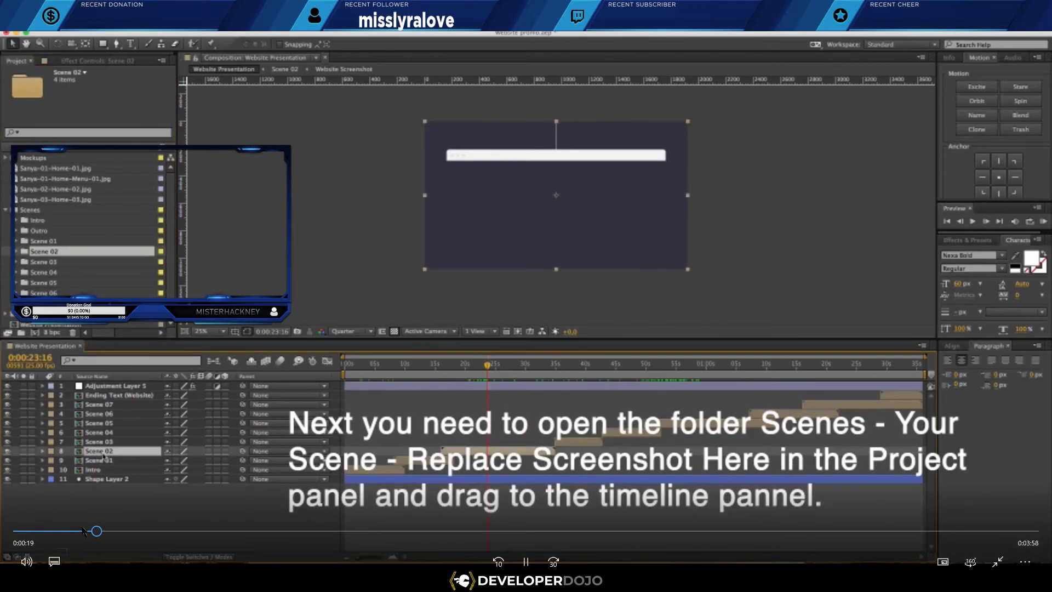
# - Rewind the help video to the screenshot placement explanation at about 0:11
pyautogui.click(59, 531)
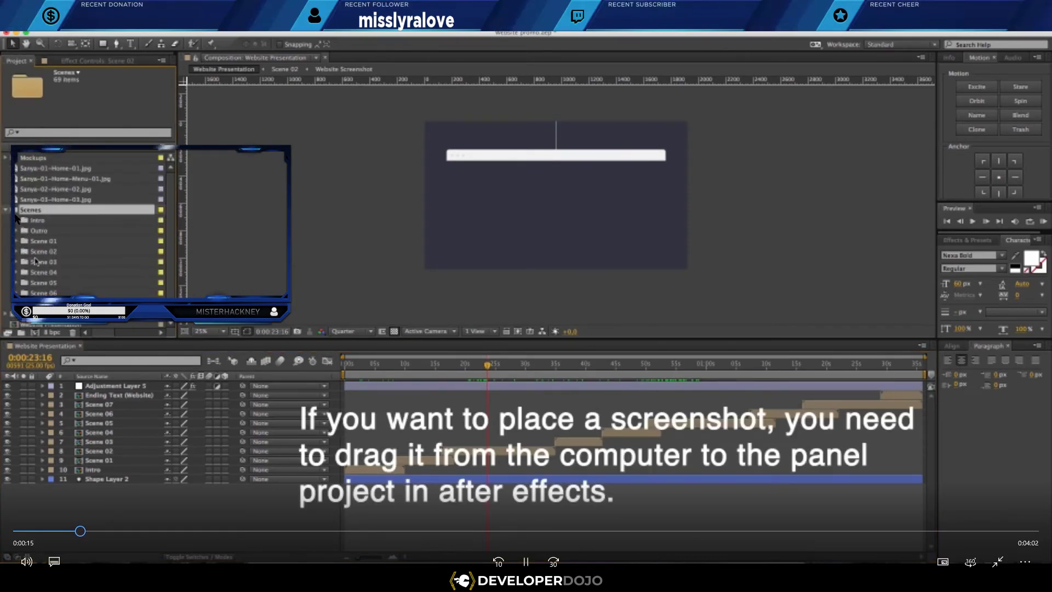
pyautogui.press('Left')
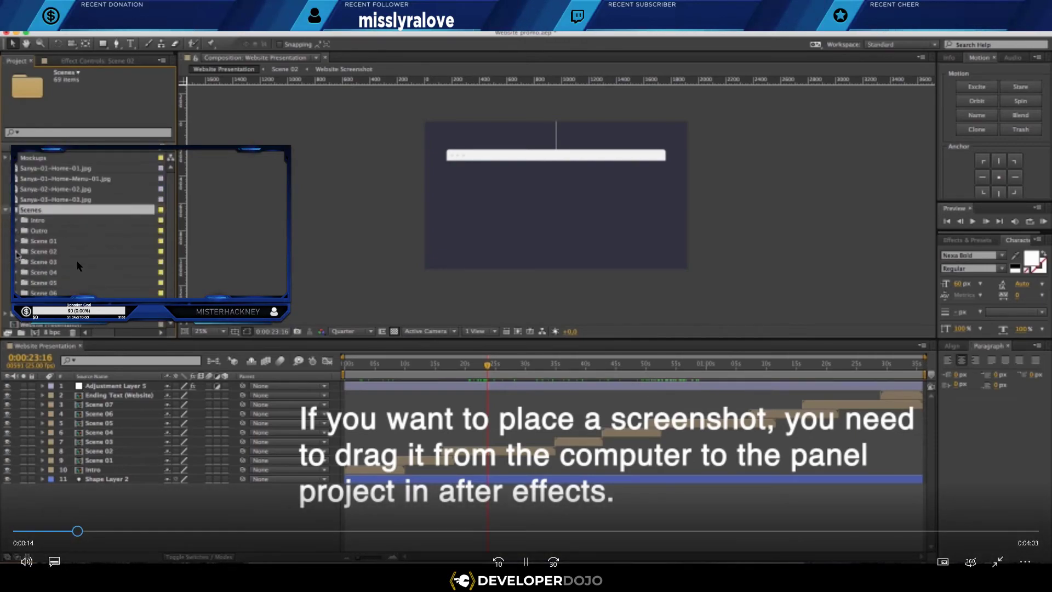
pyautogui.click(64, 531)
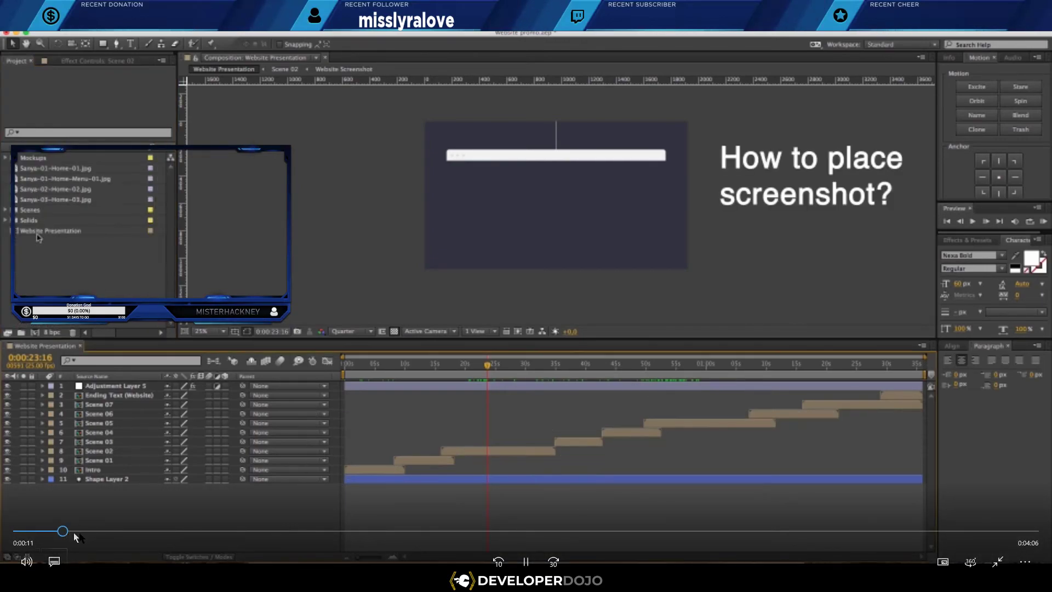
# - Play the help video on to 0:19, pausing to read how to bring a screenshot into the project
pyautogui.click(524, 562)
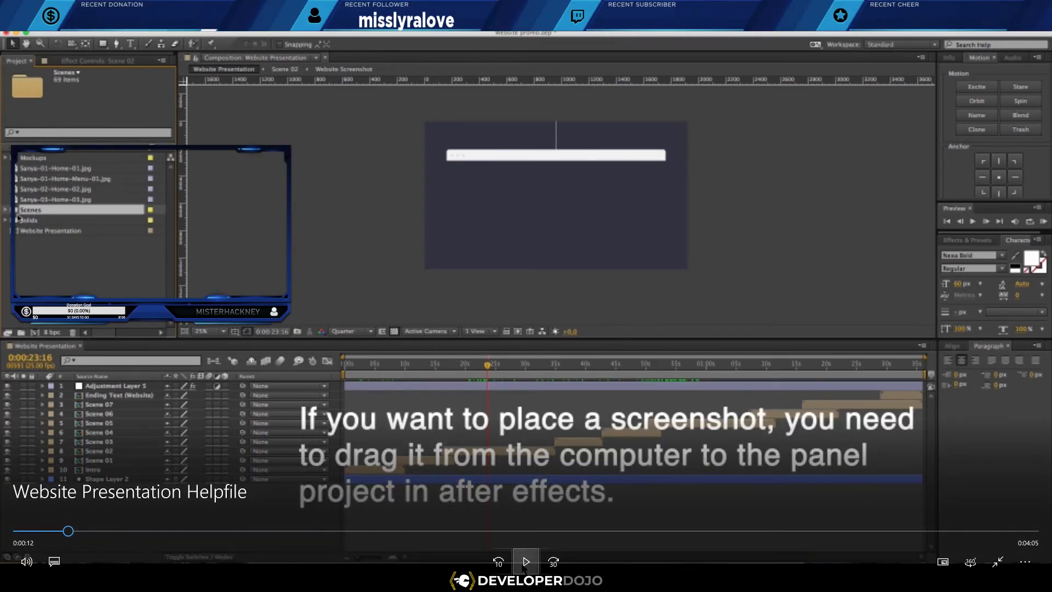
pyautogui.click(524, 562)
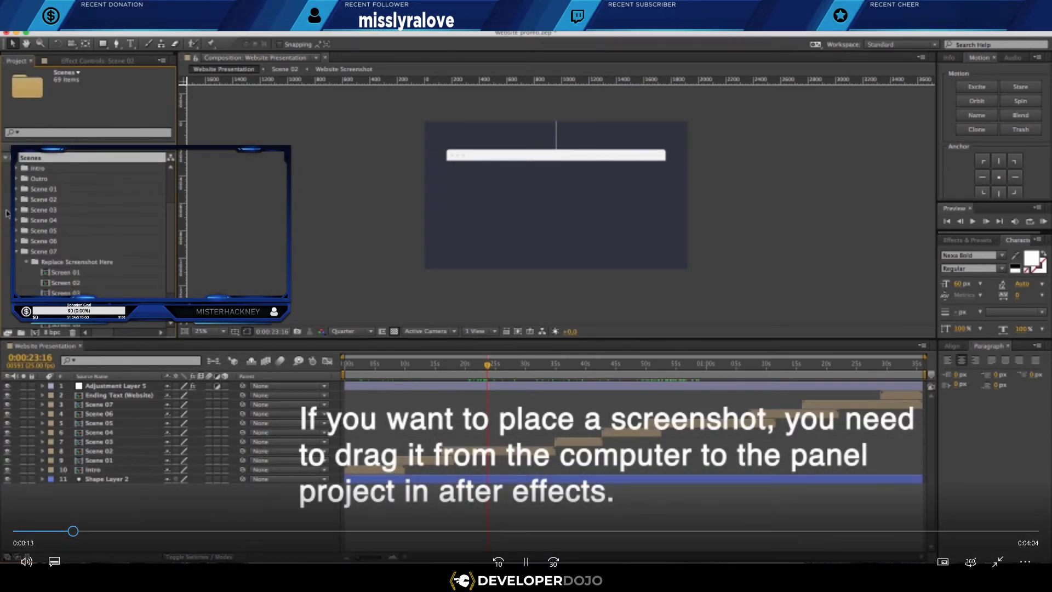
pyautogui.click(523, 564)
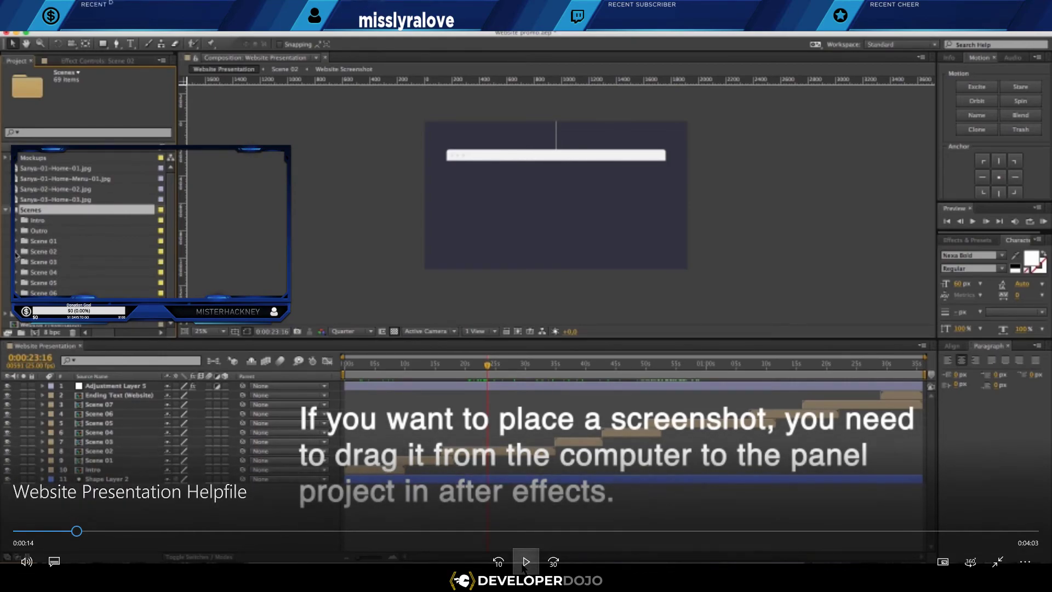
pyautogui.click(523, 564)
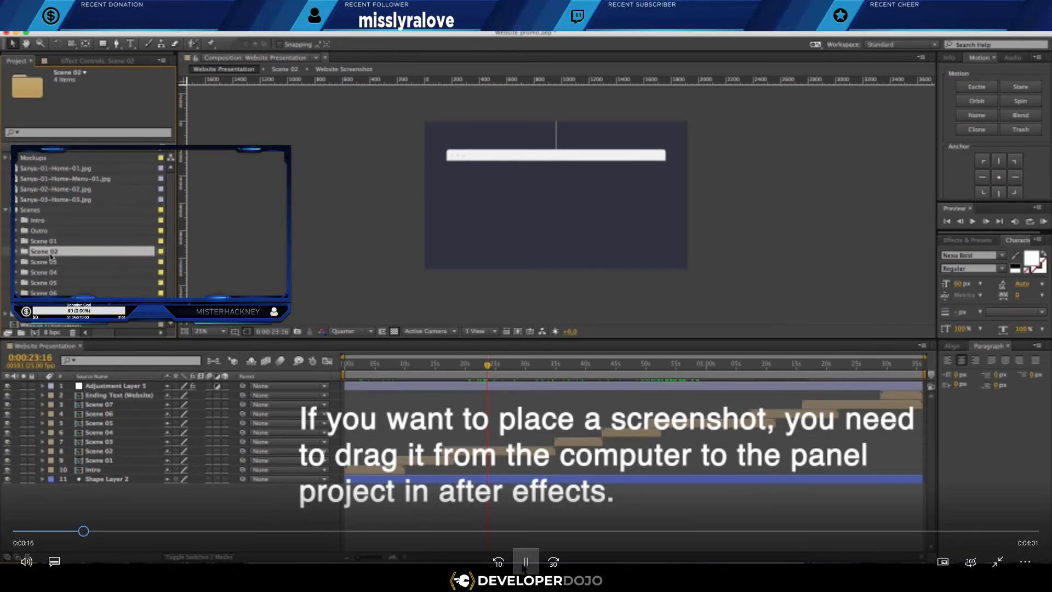
pyautogui.click(525, 563)
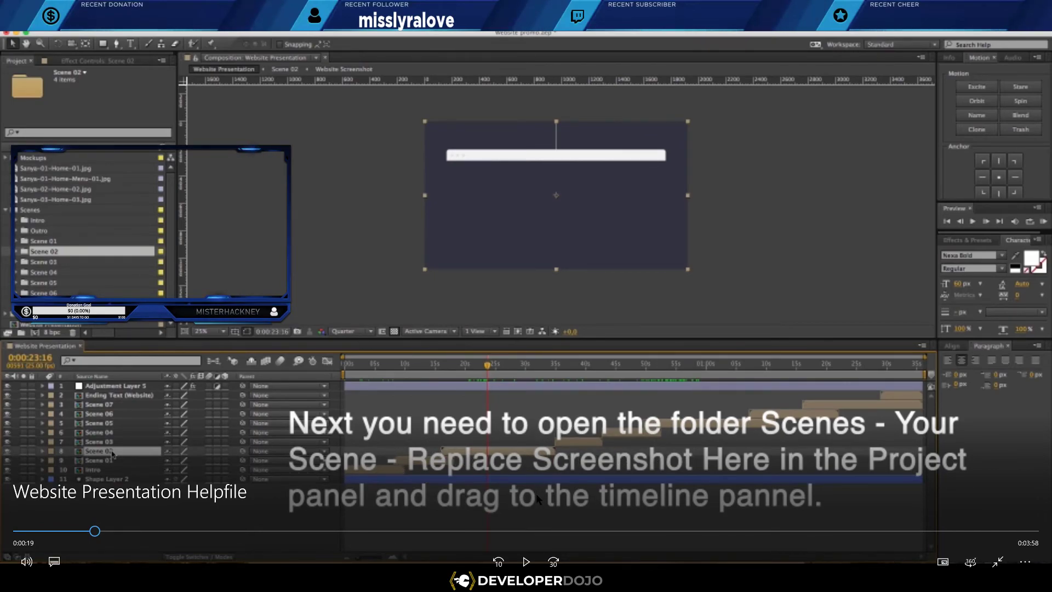
# - Look through the After Effects project's scene folders down to Scene 07's Replace Screenshot Here, and return to the help video
pyautogui.hotkey('alt', 'Tab')
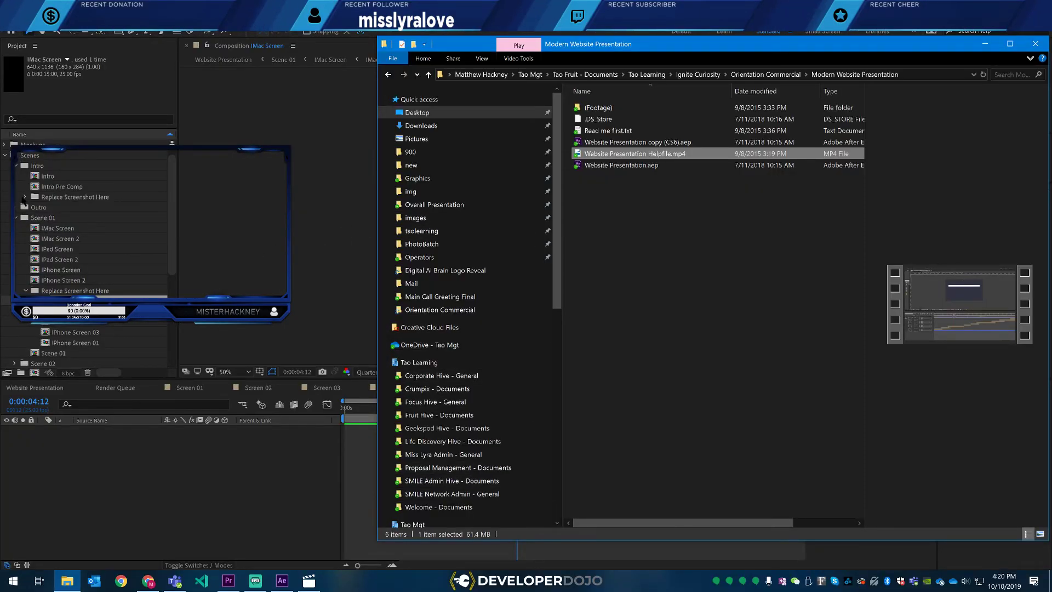
pyautogui.scroll(-5, 21, 225)
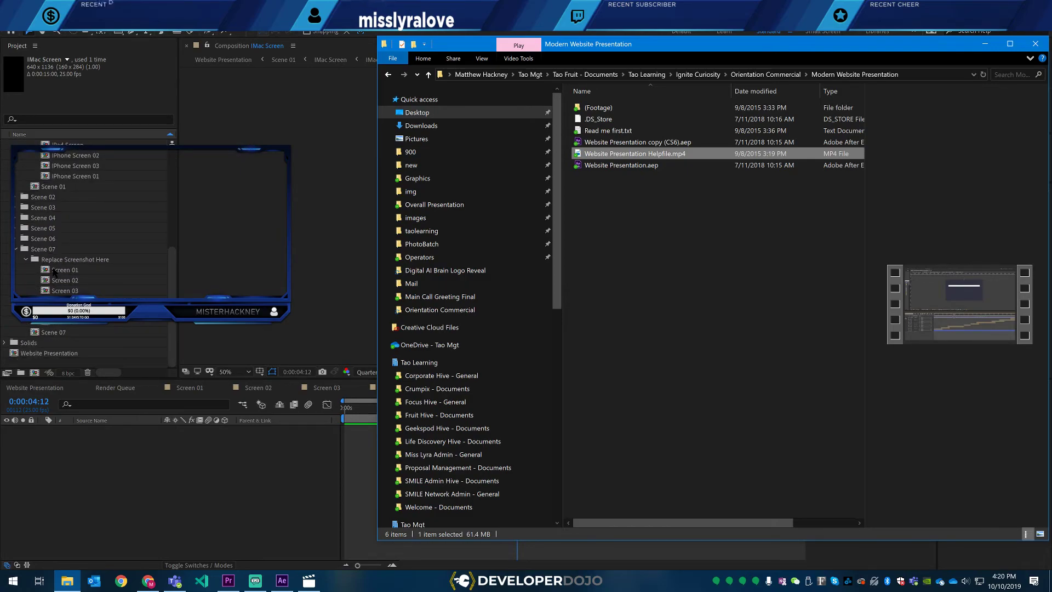
pyautogui.hotkey('alt', 'Tab')
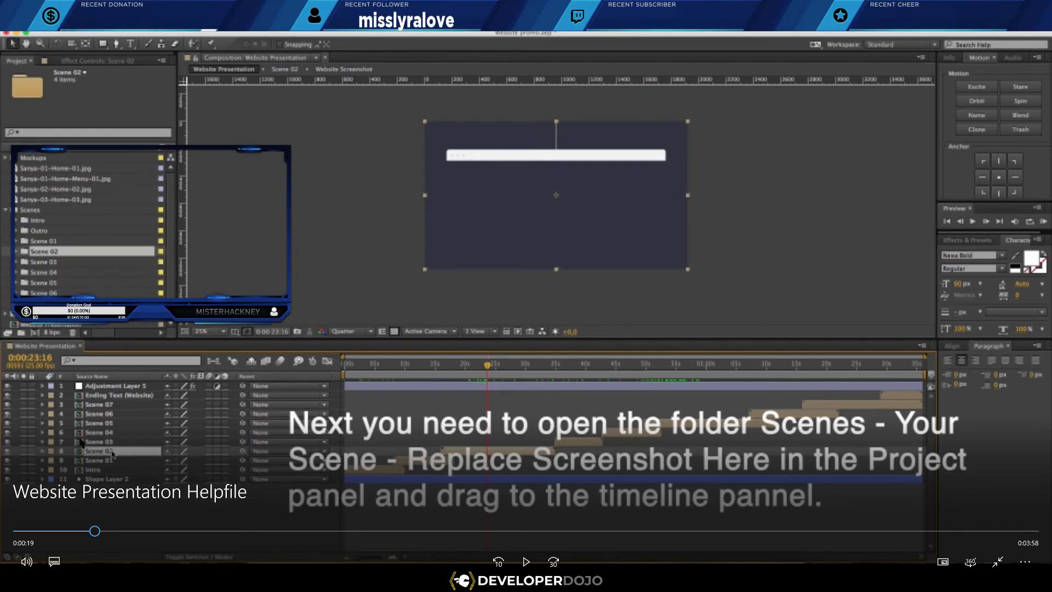
# - Watch the help video from 0:19 to 0:31, pausing to study how a screenshot is added to the Website Screenshot composition
pyautogui.click(526, 562)
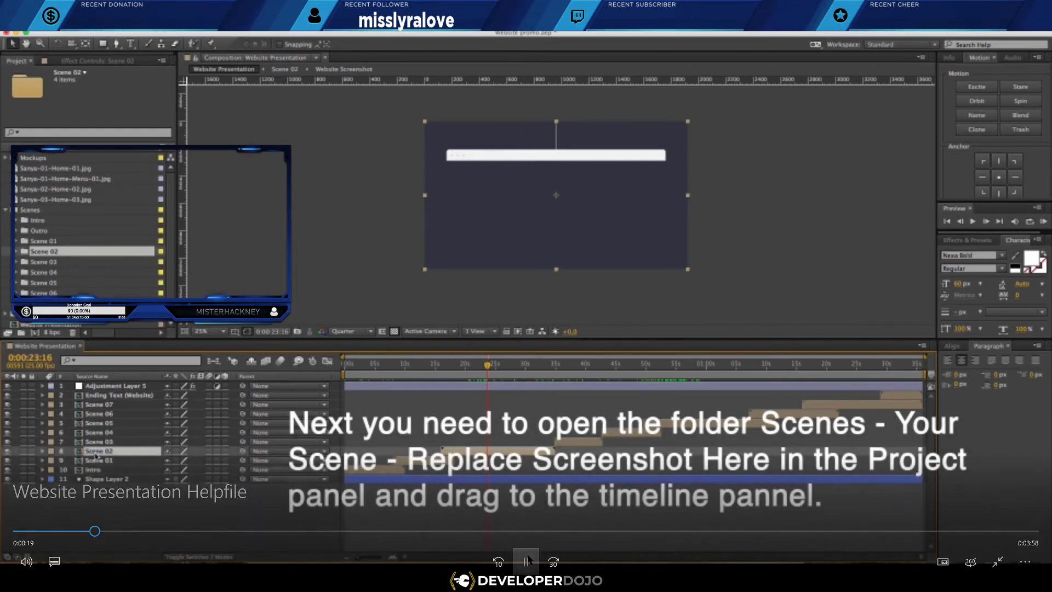
pyautogui.moveTo(536, 557)
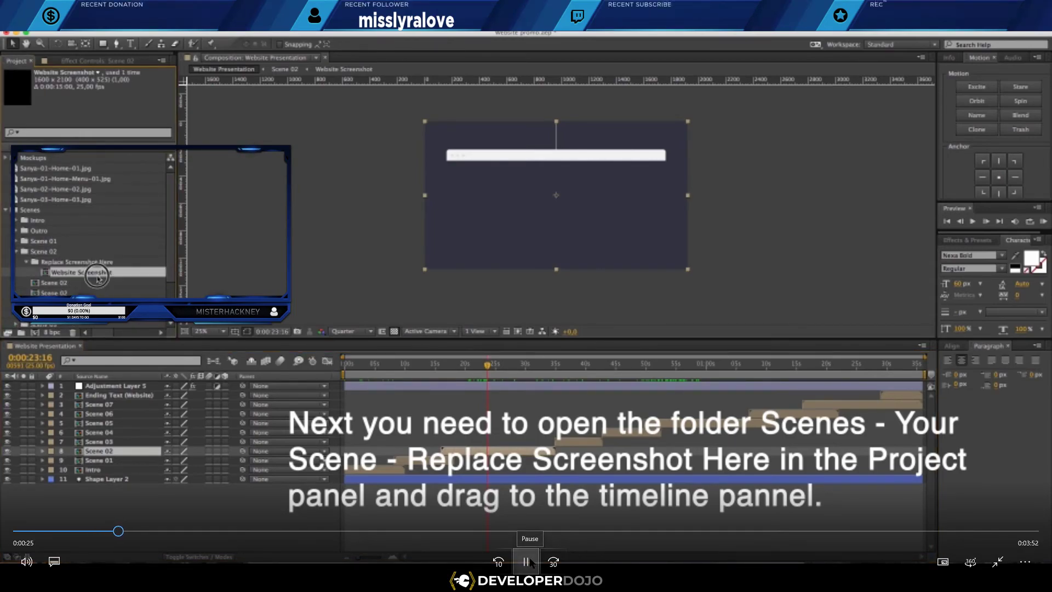
pyautogui.click(527, 562)
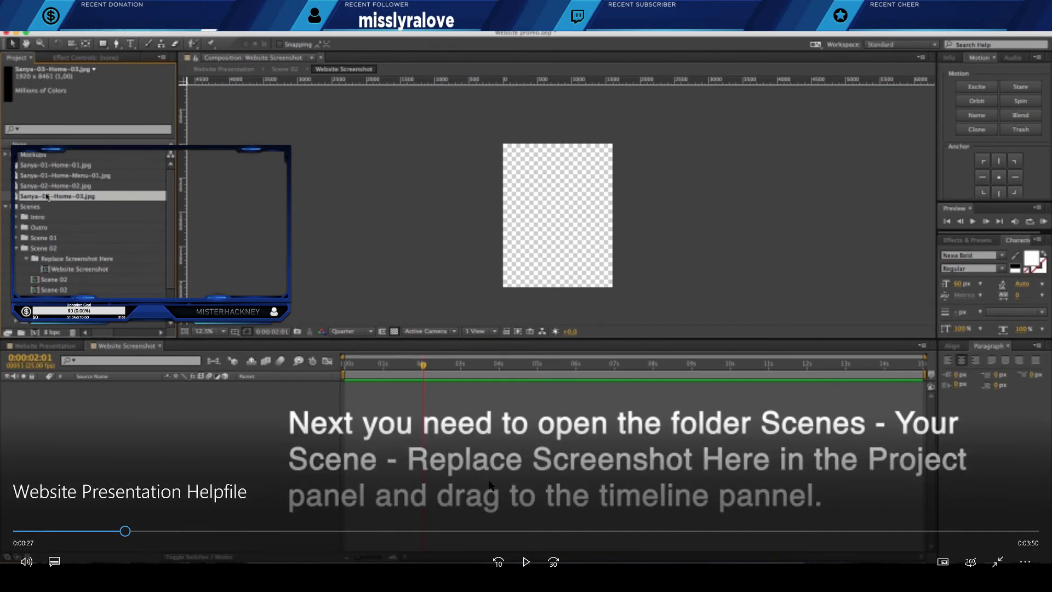
pyautogui.click(536, 562)
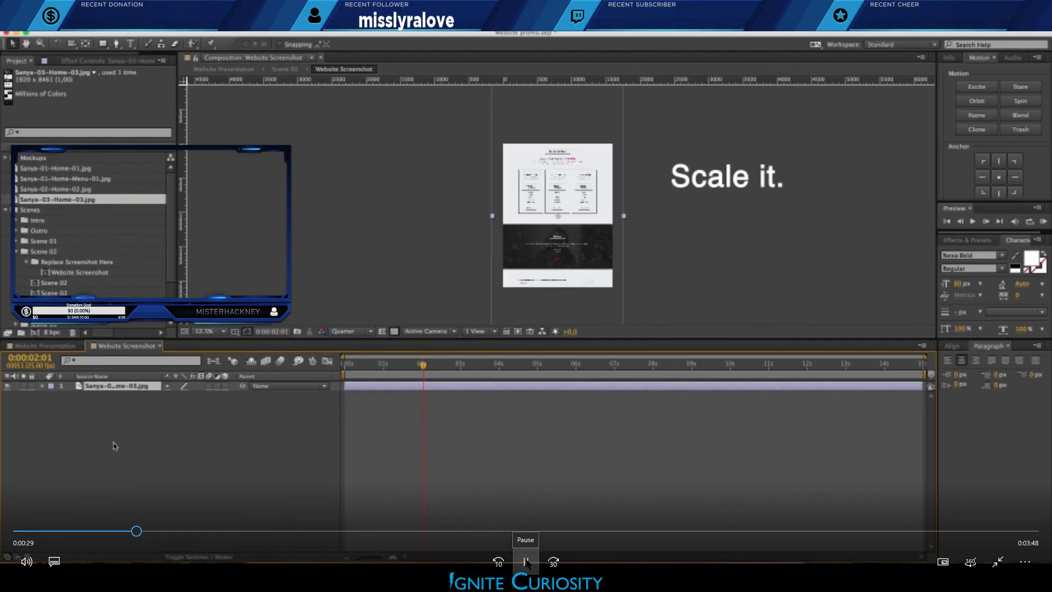
pyautogui.click(526, 561)
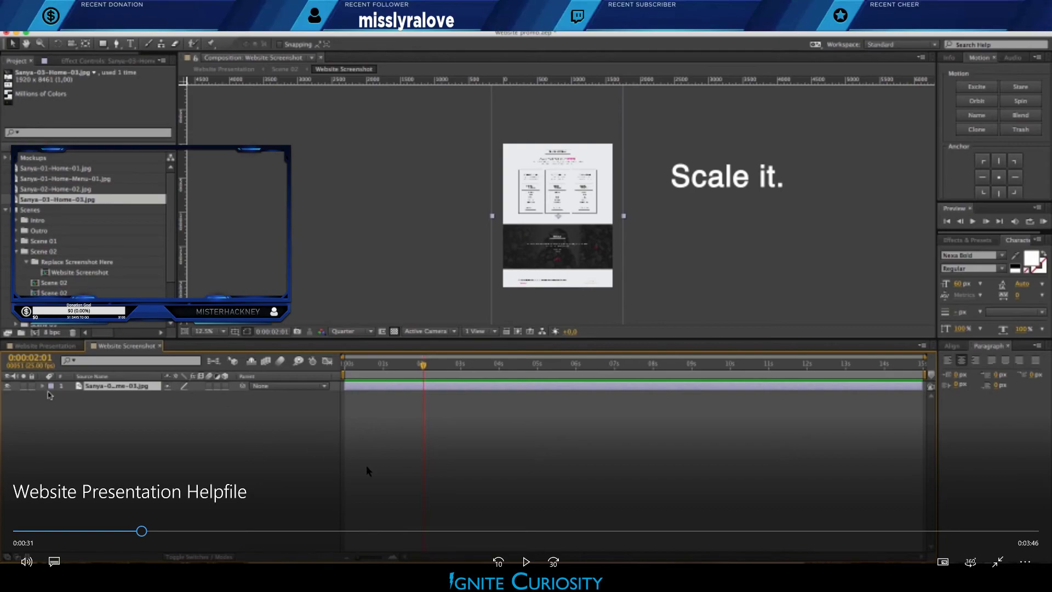
# - Rewind the help video ten seconds and replay the screenshot placement up to 0:30, pausing at 0:27
pyautogui.click(498, 562)
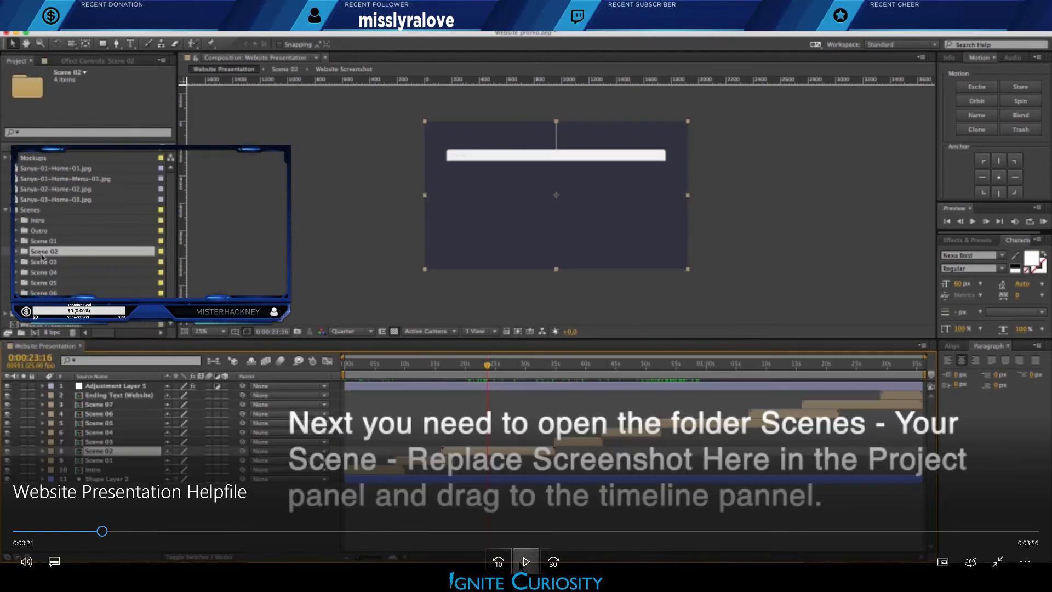
pyautogui.click(524, 563)
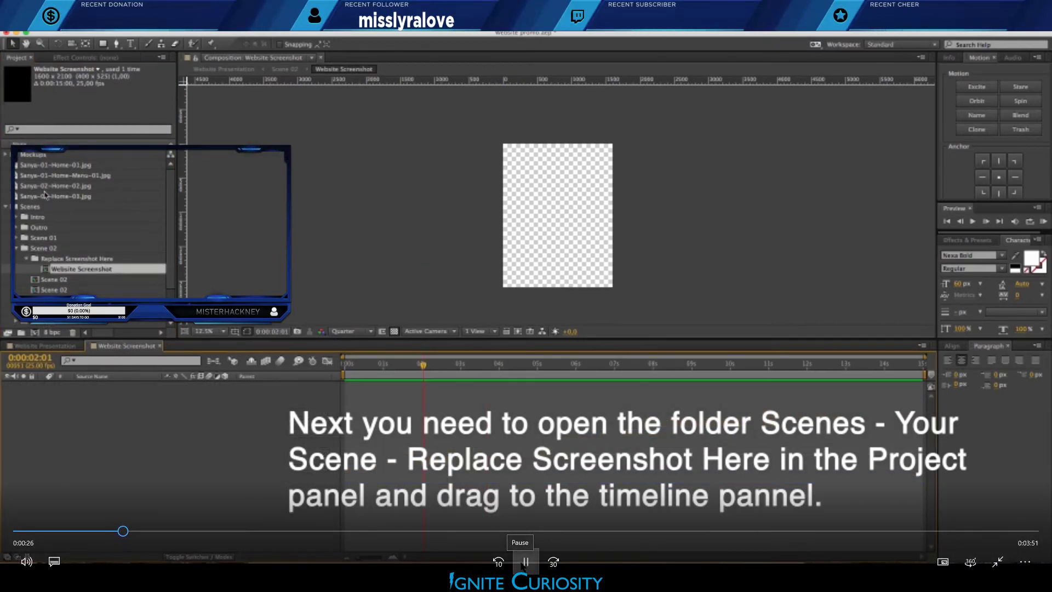
pyautogui.click(524, 563)
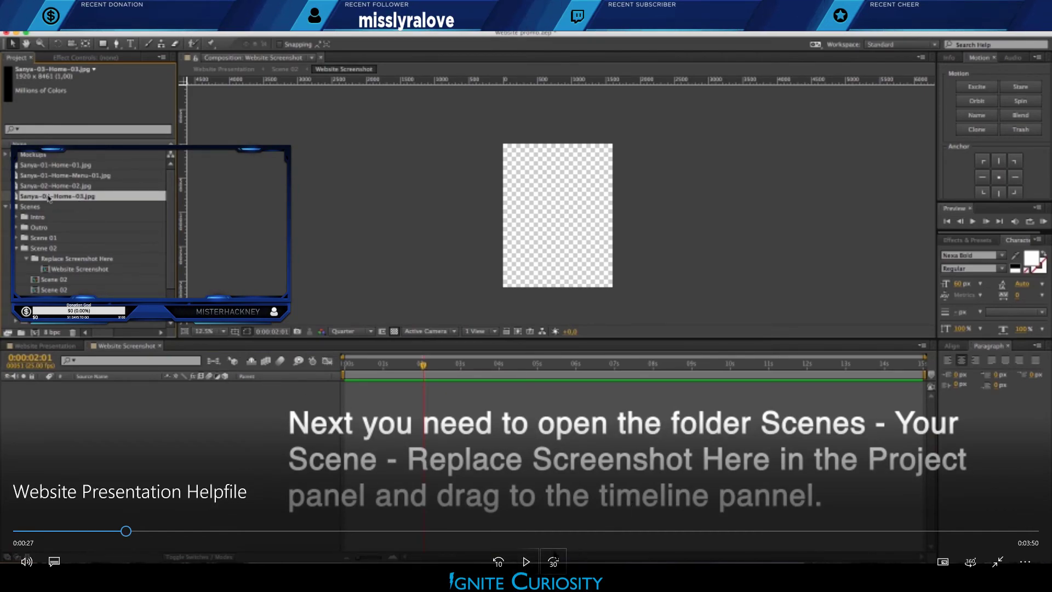
pyautogui.click(526, 561)
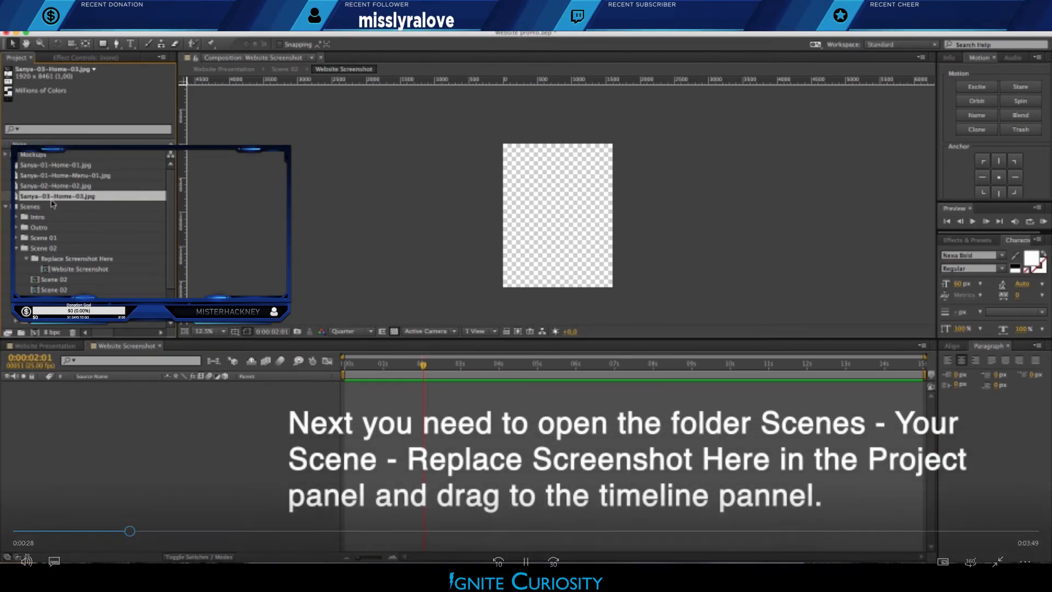
pyautogui.click(532, 566)
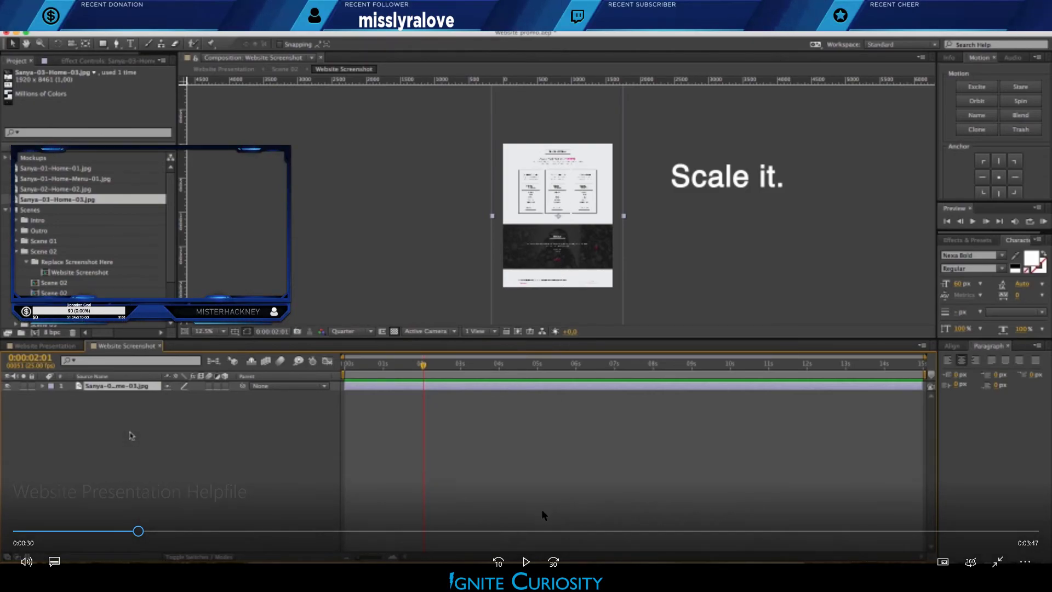
# - Watch the help video on to the Scene 05 text editing at 1:49 and close the video player
pyautogui.click(529, 561)
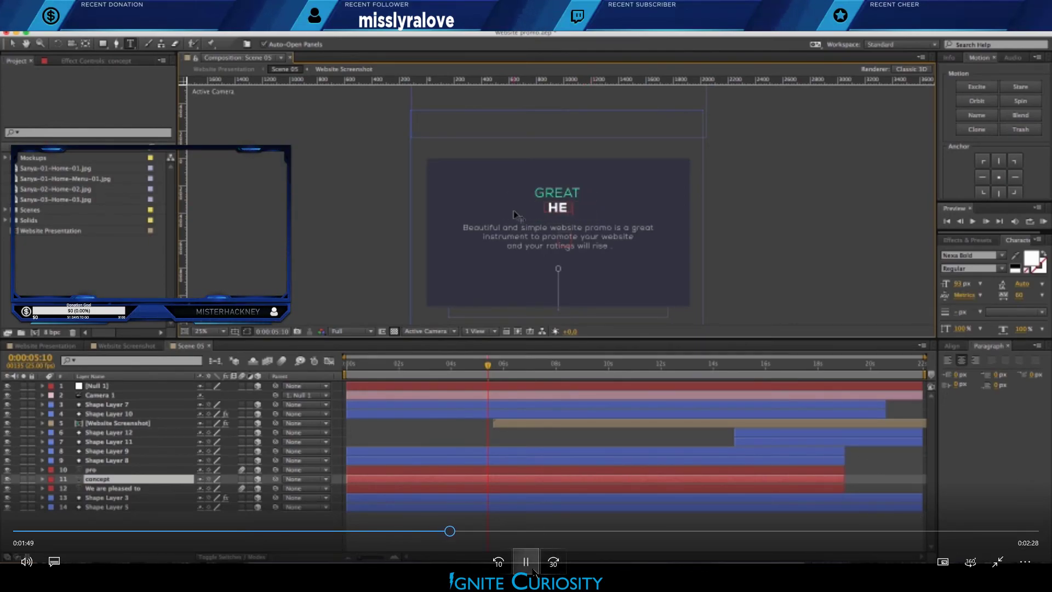
pyautogui.click(527, 565)
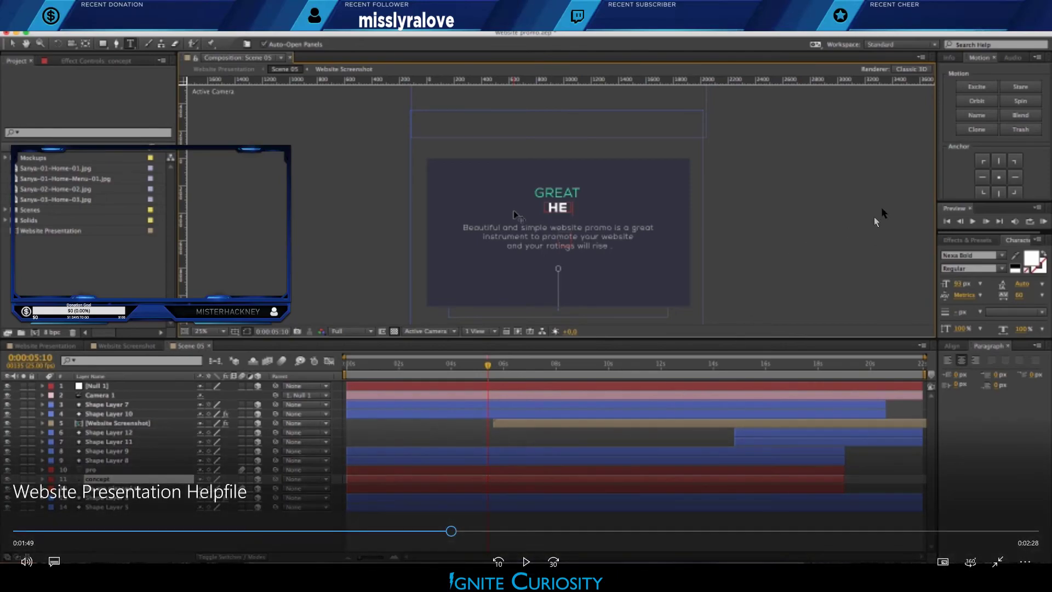
pyautogui.hotkey('alt', 'F4')
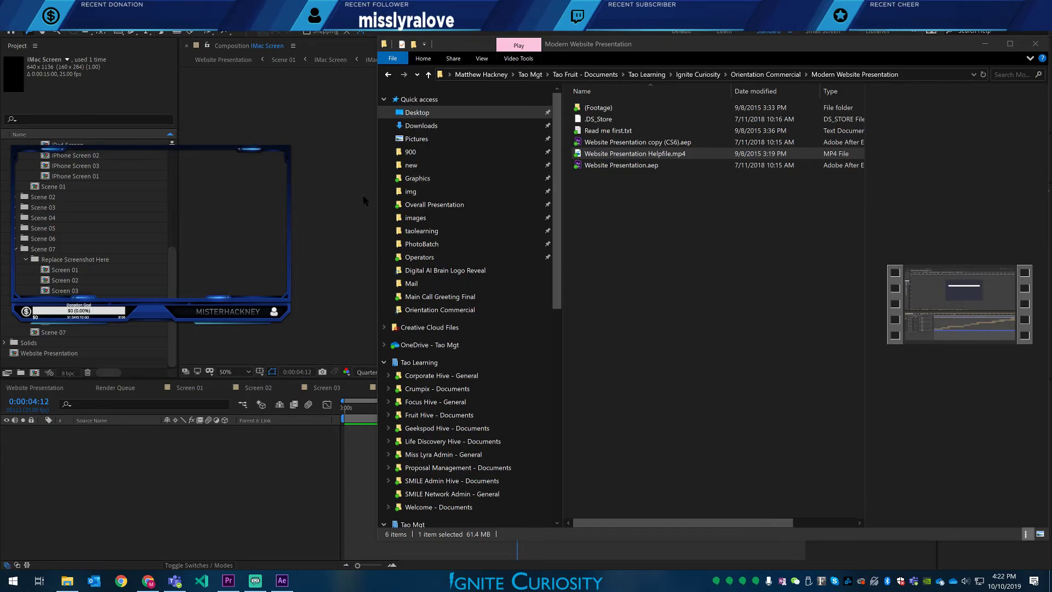
# - Return to After Effects, open the Website Presentation composition and scrub the Intro to 0:00:04:21
pyautogui.click(322, 195)
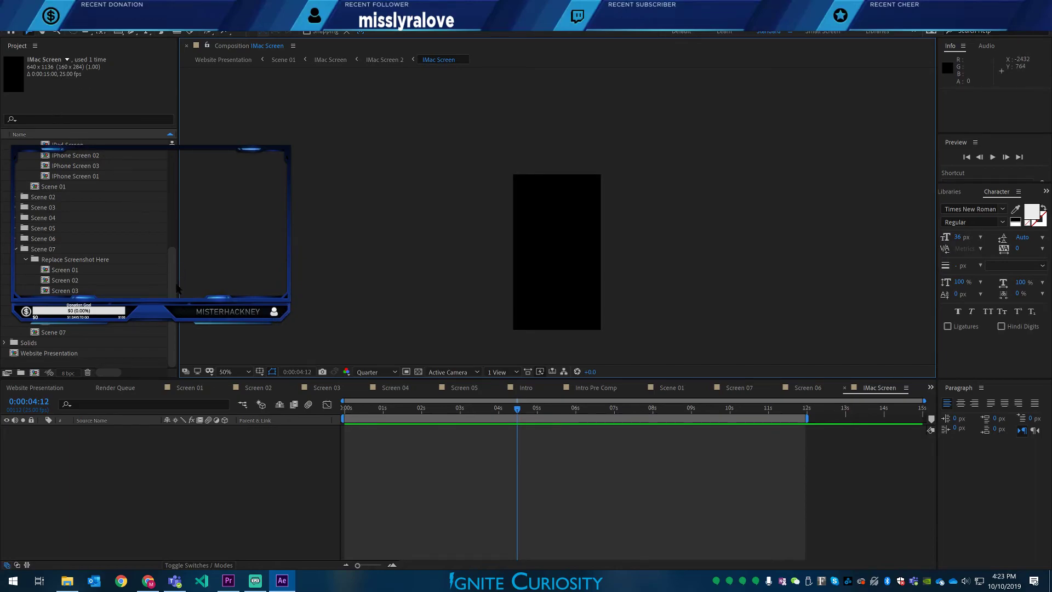
pyautogui.scroll(5, 177, 288)
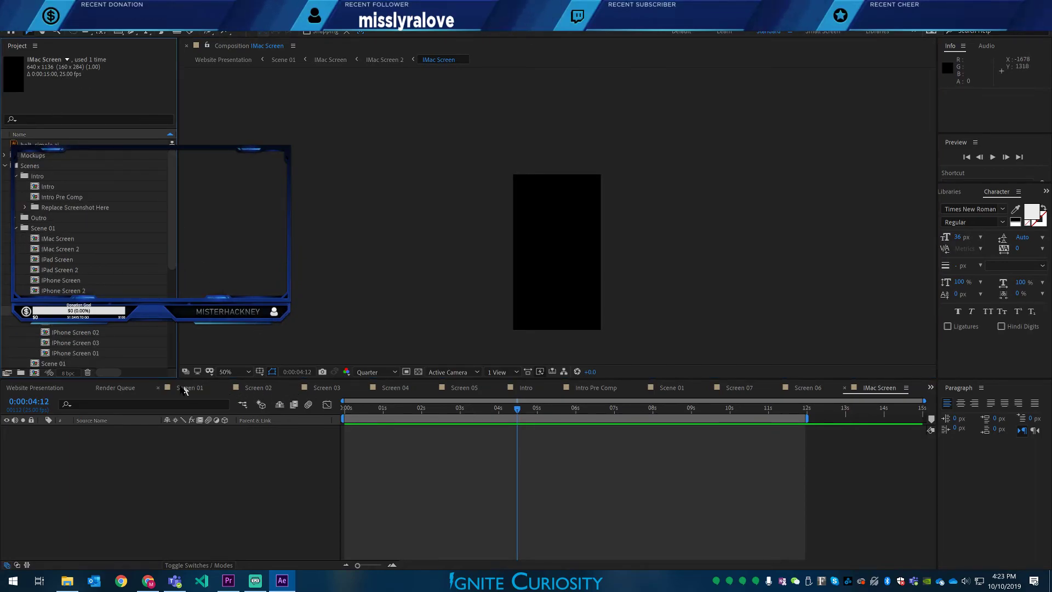
pyautogui.click(50, 388)
pyautogui.click(385, 408)
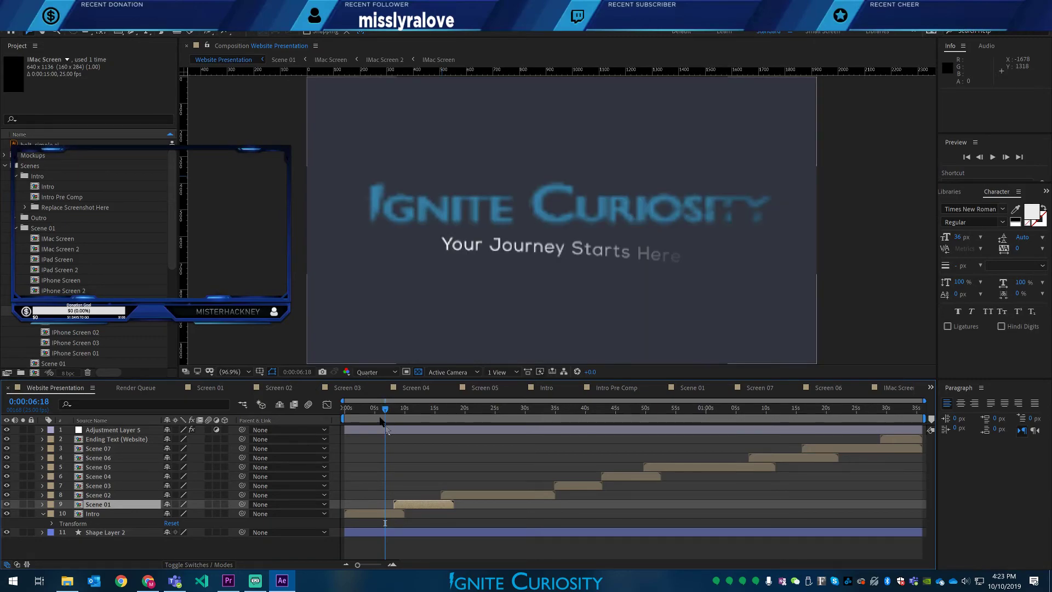
pyautogui.moveTo(369, 420)
pyautogui.mouseDown()
pyautogui.moveTo(451, 410)
pyautogui.moveTo(747, 418)
pyautogui.moveTo(373, 415)
pyautogui.mouseUp()
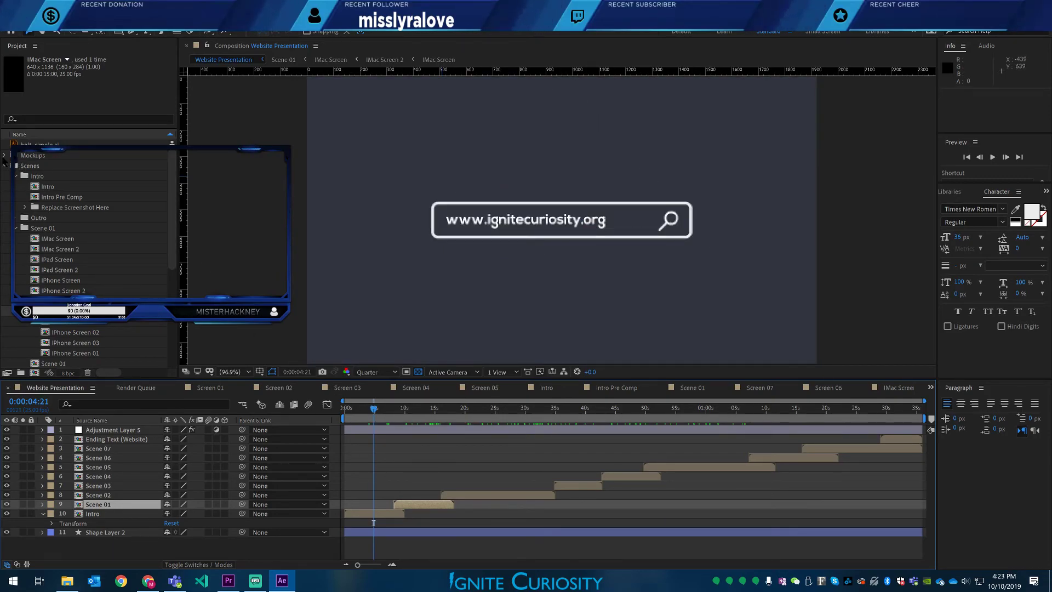
# - Expand the Mockups folder and inspect iMac.png, iPad Air.png and the Screen 01 composition in Scene 07's screenshot folder
pyautogui.click(4, 155)
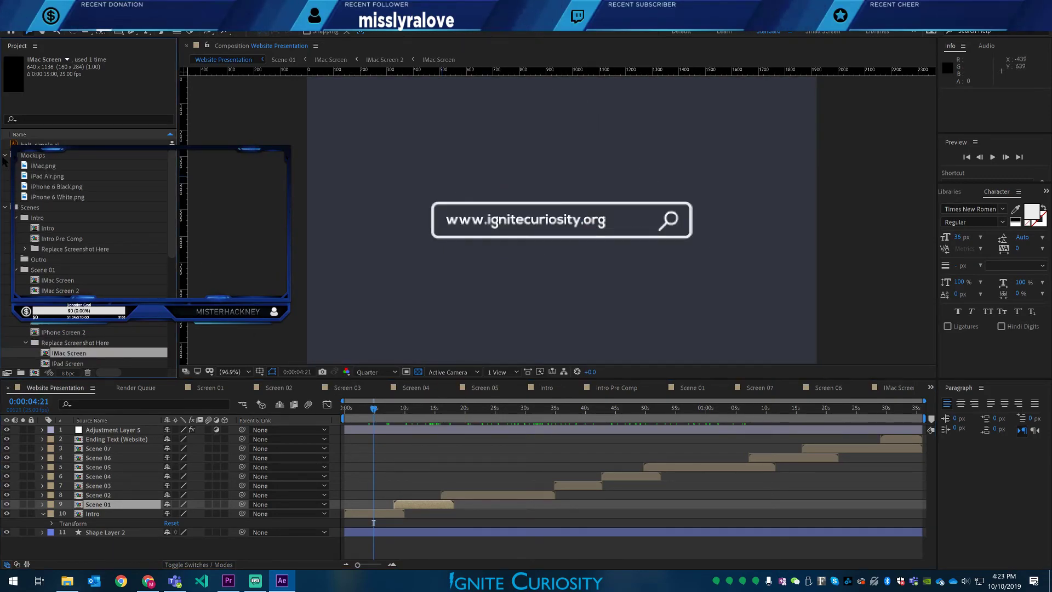
pyautogui.click(42, 175)
pyautogui.click(44, 166)
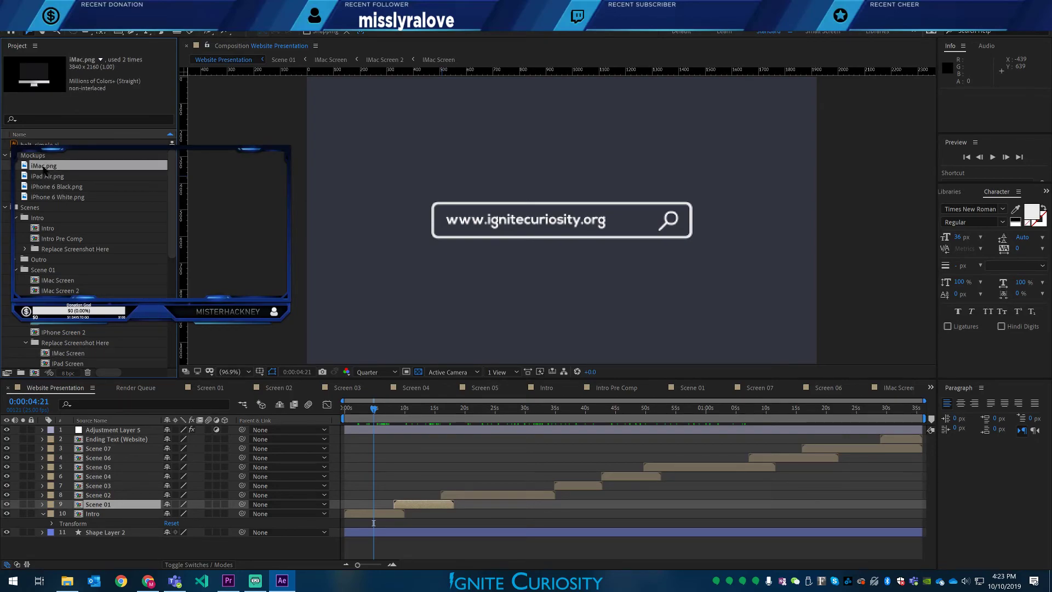
pyautogui.click(46, 176)
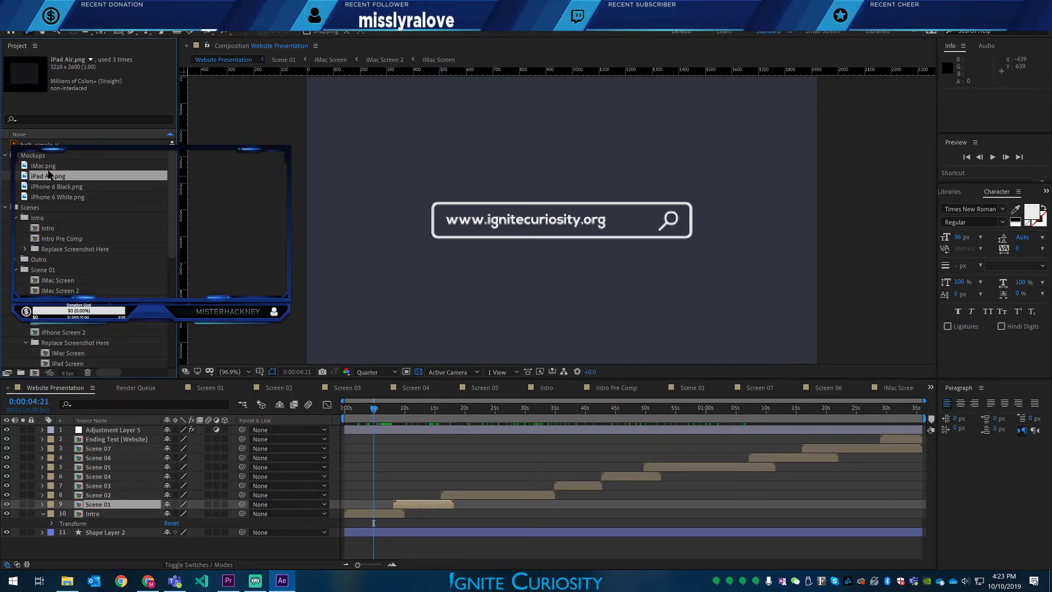
pyautogui.click(48, 167)
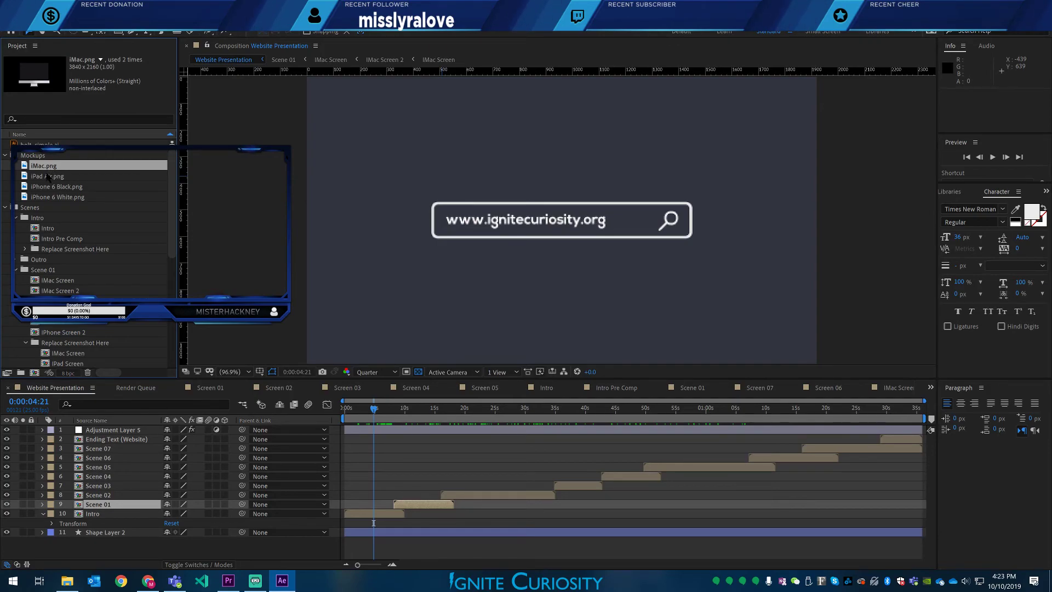
pyautogui.scroll(-5, 44, 214)
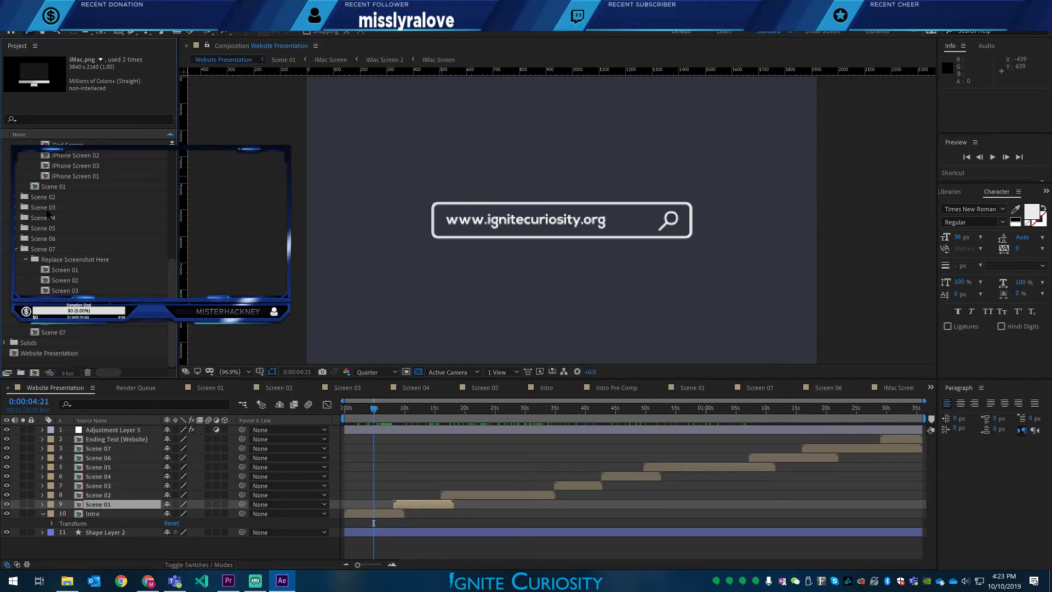
pyautogui.click(58, 272)
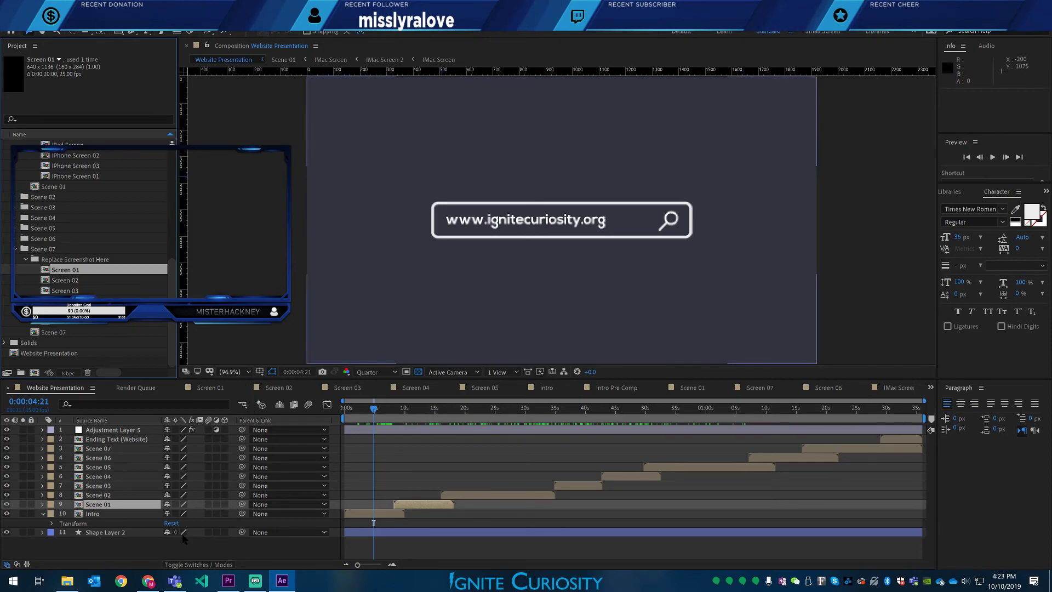
# - Switch to the browser and look over the full Ignite Curiosity Start Orientation page as possible screenshot material
pyautogui.click(143, 583)
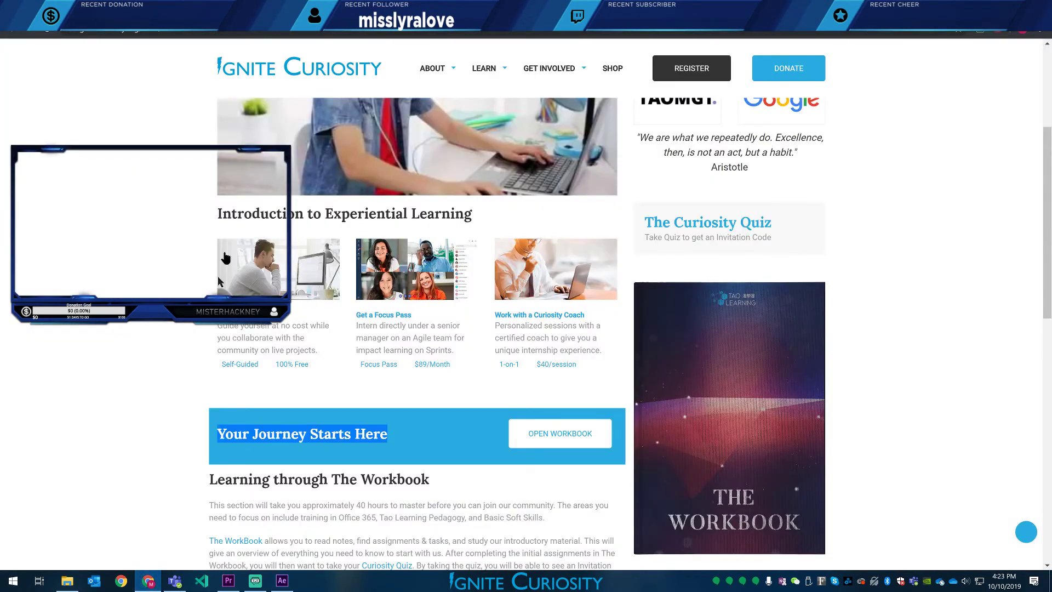
pyautogui.scroll(4, 151, 198)
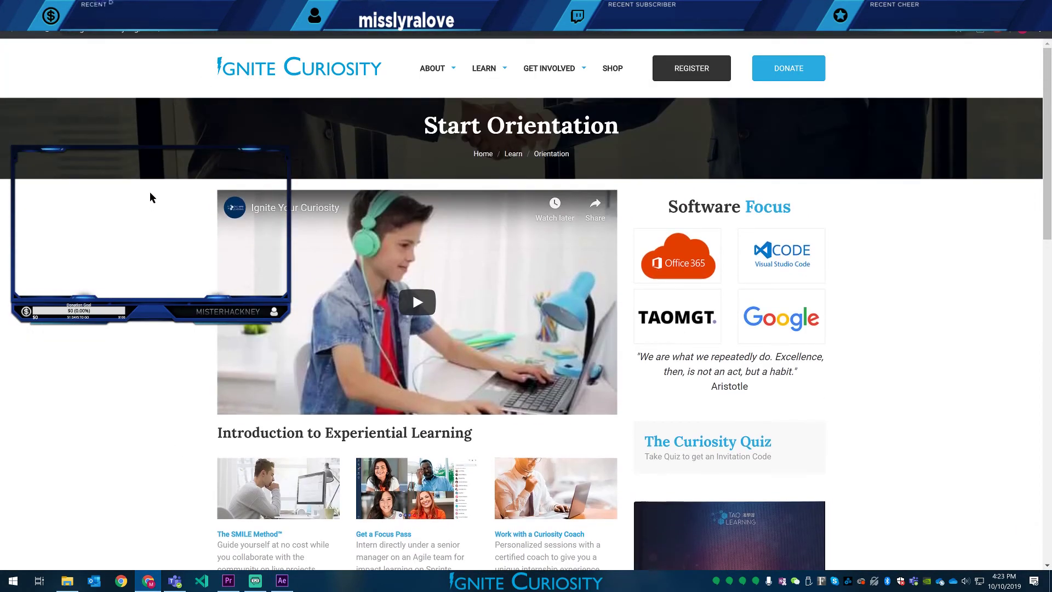
pyautogui.scroll(-15, 150, 191)
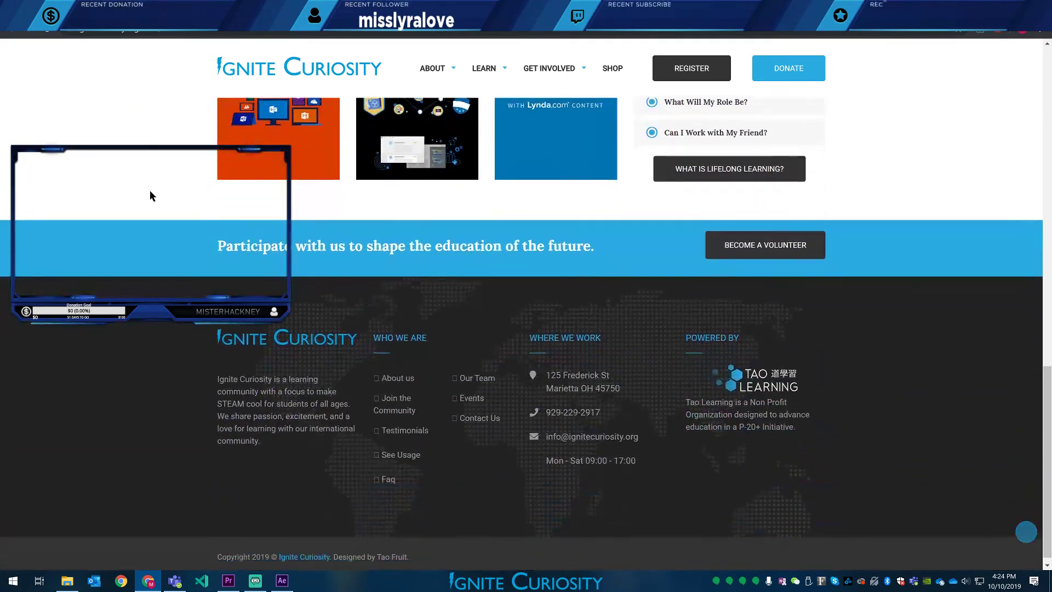
pyautogui.scroll(5, 153, 336)
pyautogui.scroll(6, 154, 344)
# - Switch back to After Effects and scrub the Website Presentation timeline to the Pro Concept text in Scene 02, at 0:00:20:10
pyautogui.hotkey('alt', 'Tab')
pyautogui.scroll(1, 153, 345)
pyautogui.click(363, 410)
pyautogui.moveTo(363, 412); pyautogui.dragTo(470, 416)
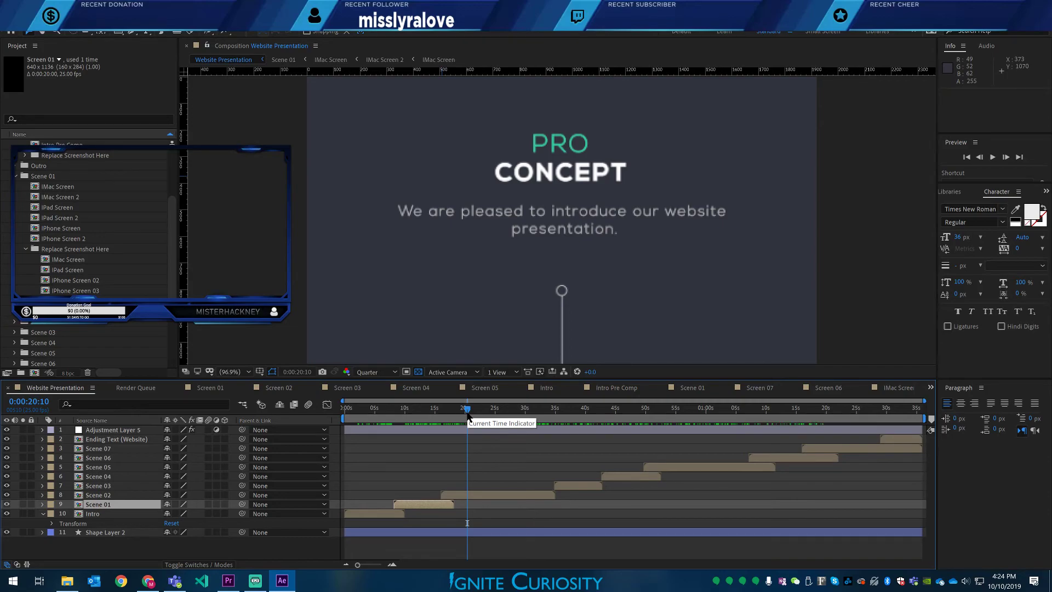
# - Open the Scene 02 composition from the Website Presentation timeline, fit it in the viewer and scrub to 0:00:03:04
pyautogui.moveTo(488, 417)
pyautogui.mouseDown()
pyautogui.moveTo(620, 415)
pyautogui.moveTo(483, 416)
pyautogui.moveTo(507, 415)
pyautogui.mouseUp()
pyautogui.moveTo(499, 415); pyautogui.dragTo(467, 417)
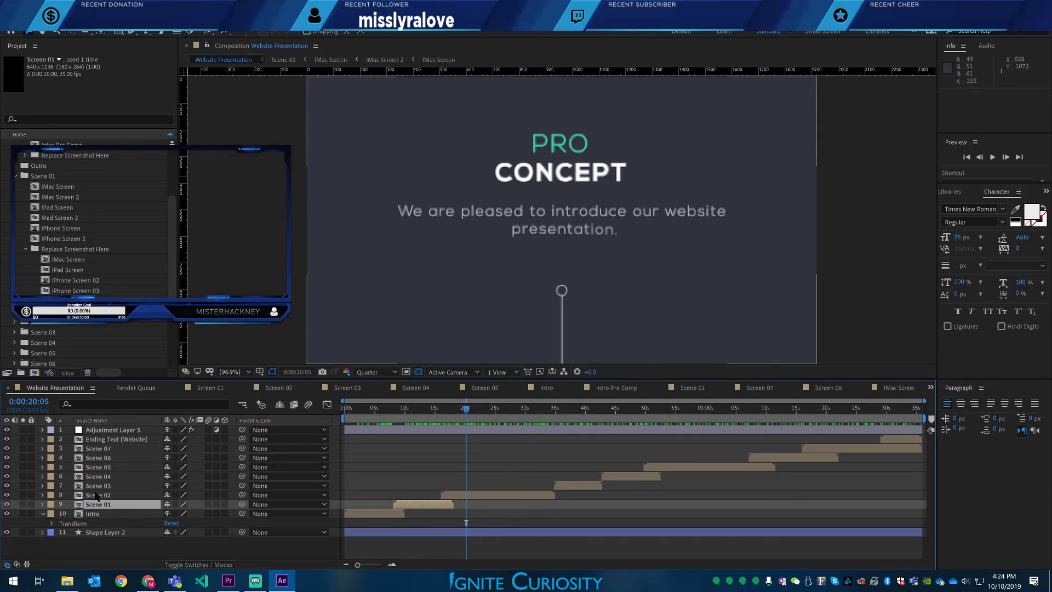
pyautogui.doubleClick(79, 495)
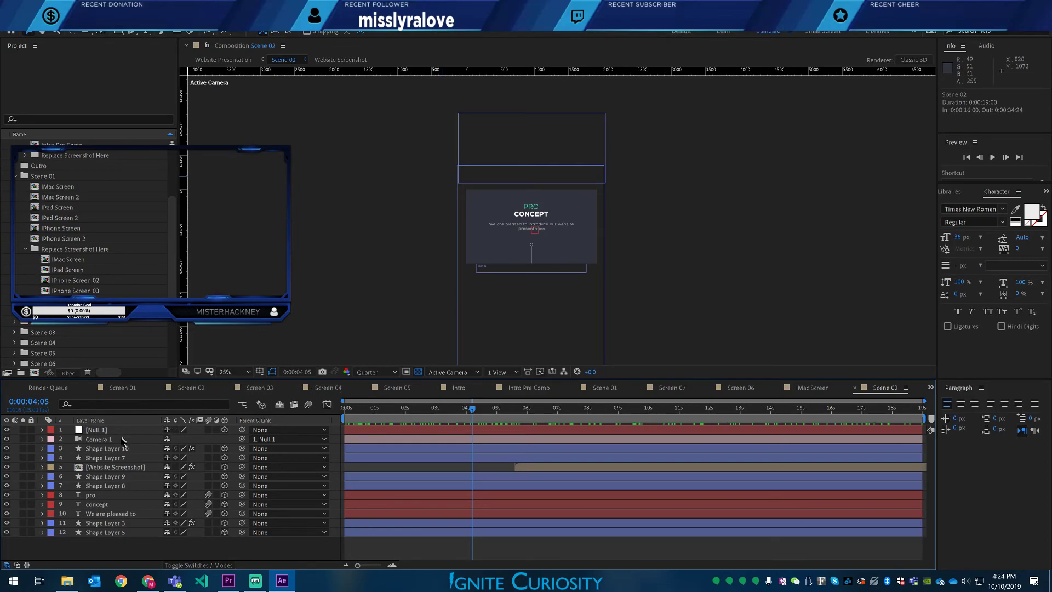
pyautogui.click(248, 373)
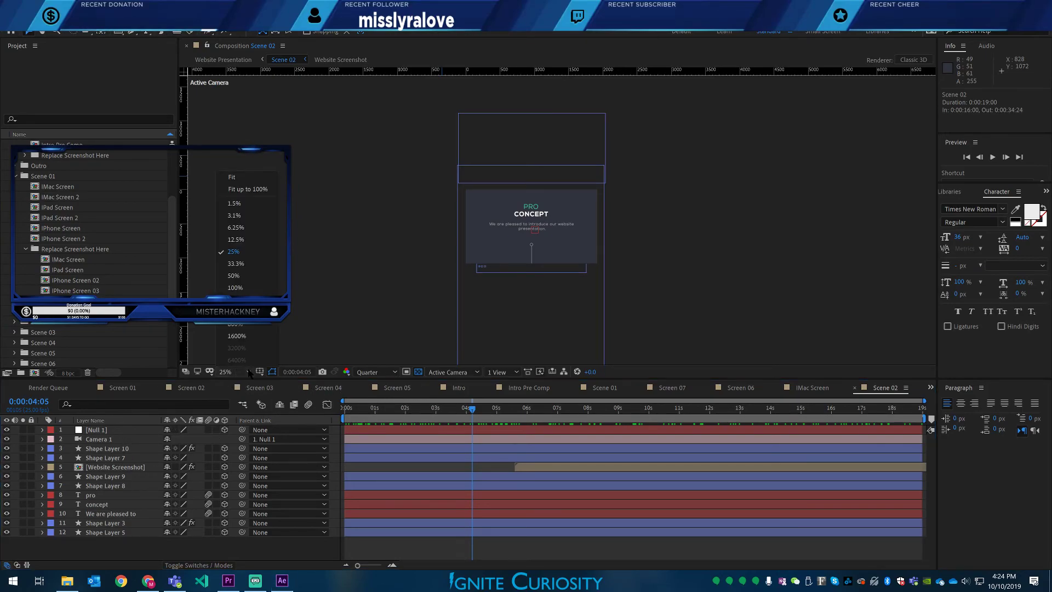
pyautogui.click(245, 176)
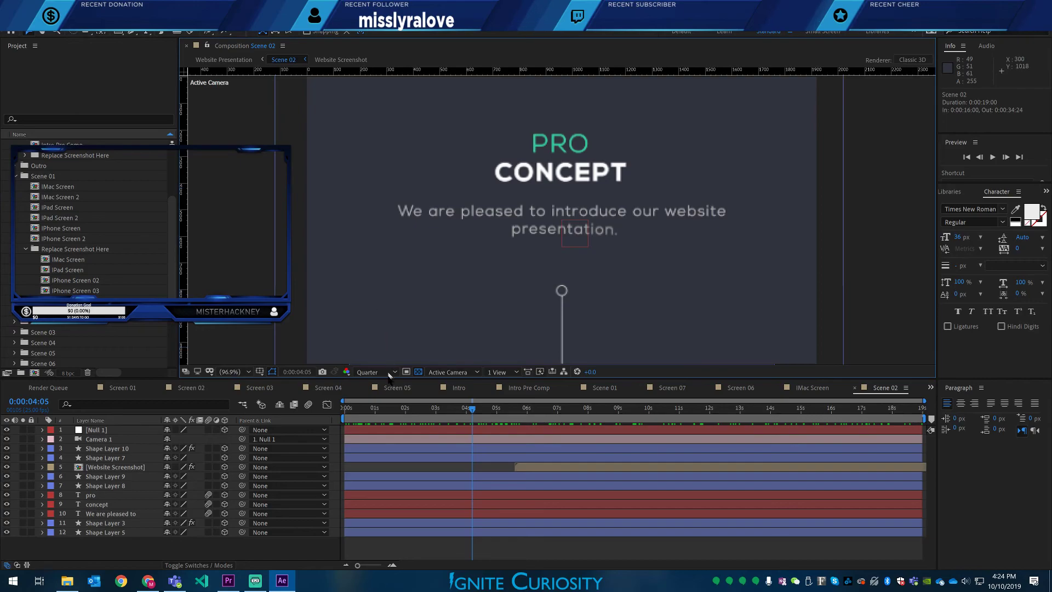
pyautogui.moveTo(428, 415)
pyautogui.mouseDown()
pyautogui.moveTo(381, 419)
pyautogui.moveTo(475, 417)
pyautogui.moveTo(442, 415)
pyautogui.mouseUp()
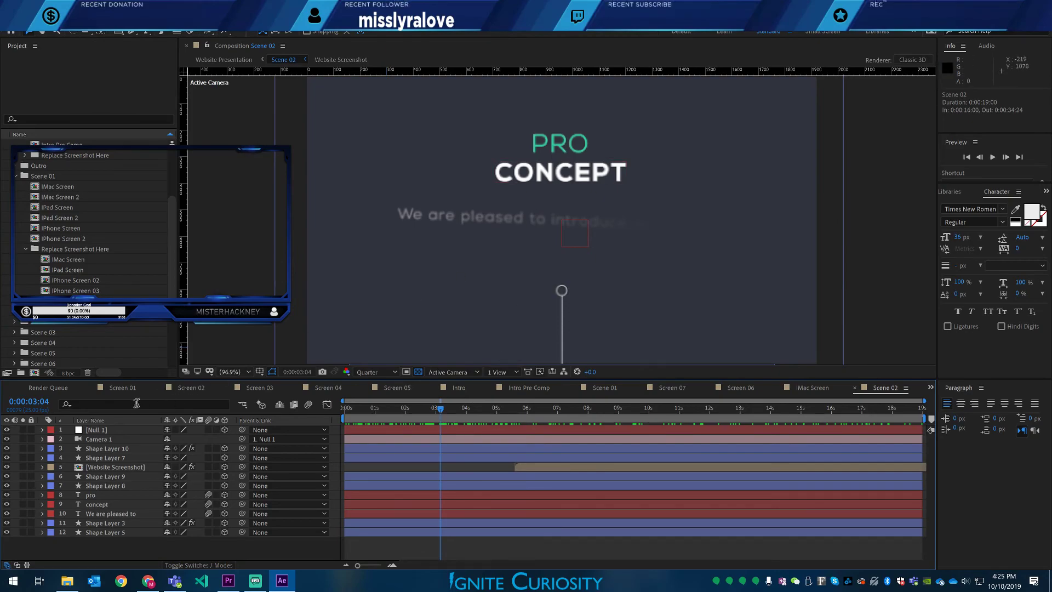
# - Replace the two Scene 02 heading texts, changing PRO to START and CONCEPT to ORIENTATION
pyautogui.click(90, 496)
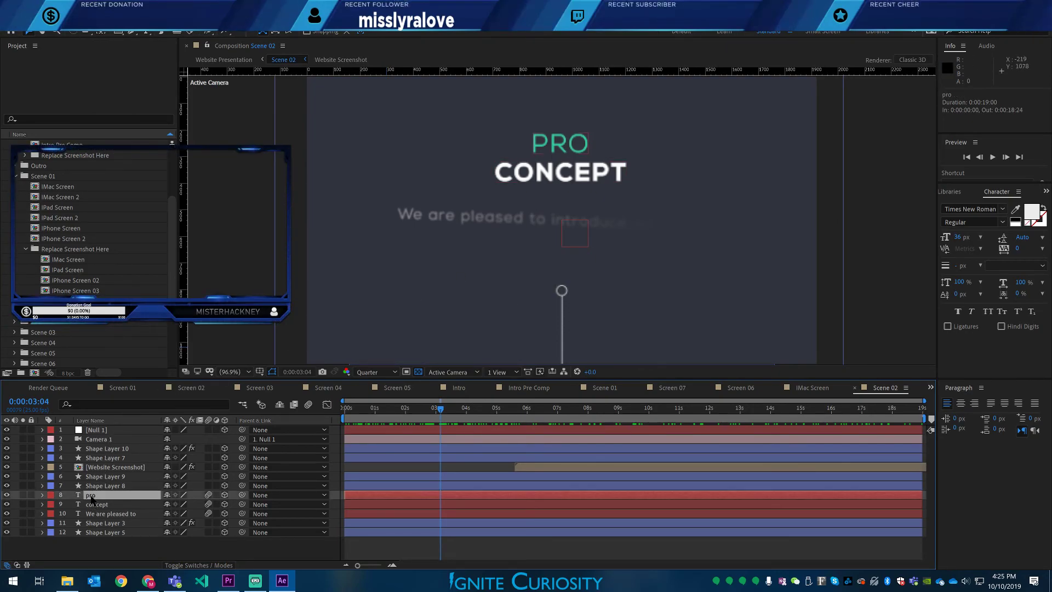
pyautogui.write('START')
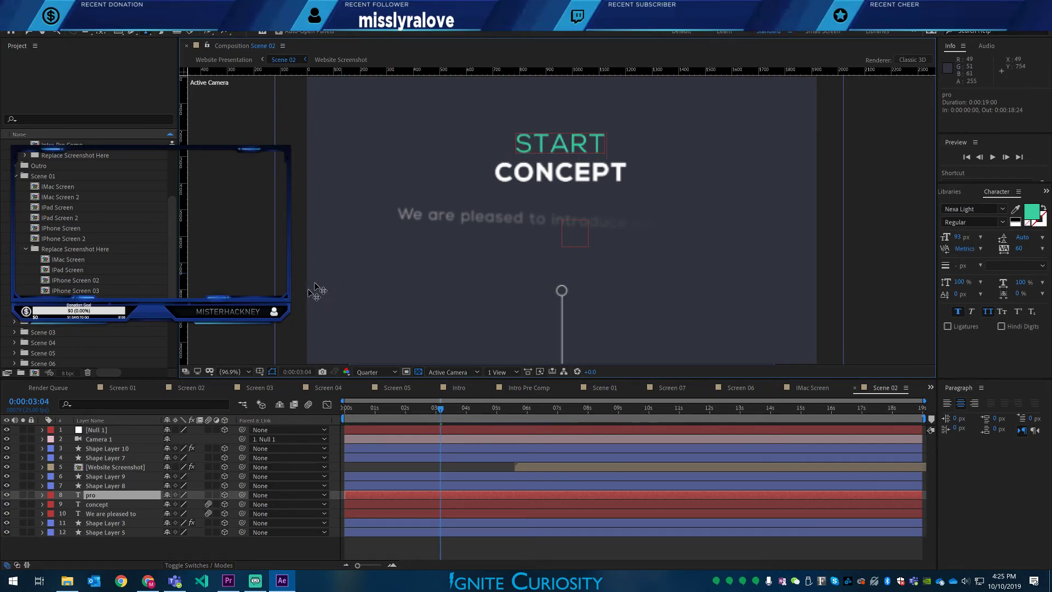
pyautogui.click(98, 505)
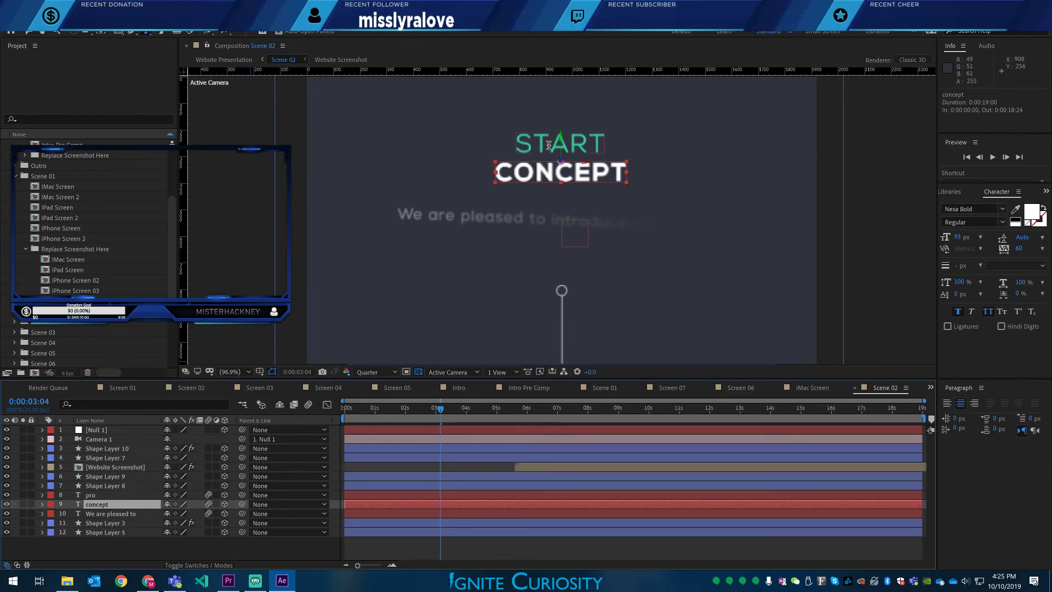
pyautogui.doubleClick(550, 173)
pyautogui.write('ORIE')
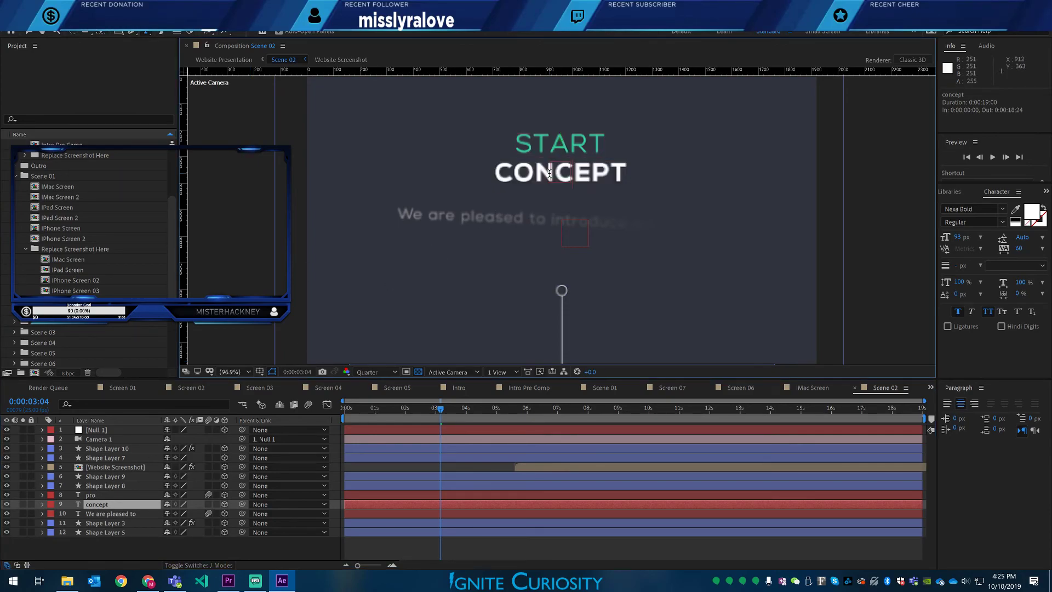
pyautogui.write('NTATION')
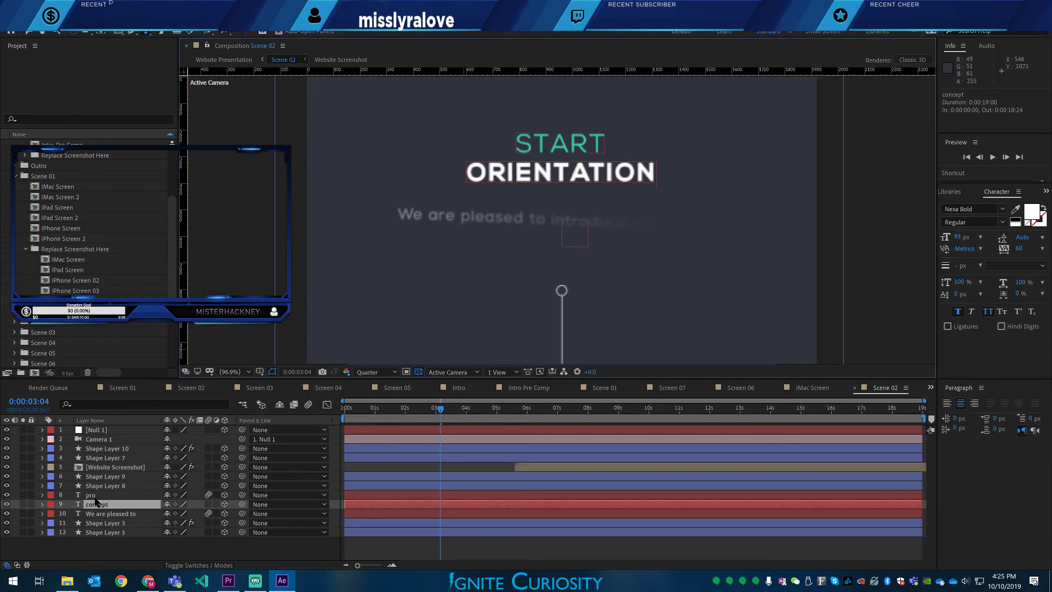
# - Expand the pro layer's Text properties and More Options to look for a text color setting
pyautogui.click(60, 496)
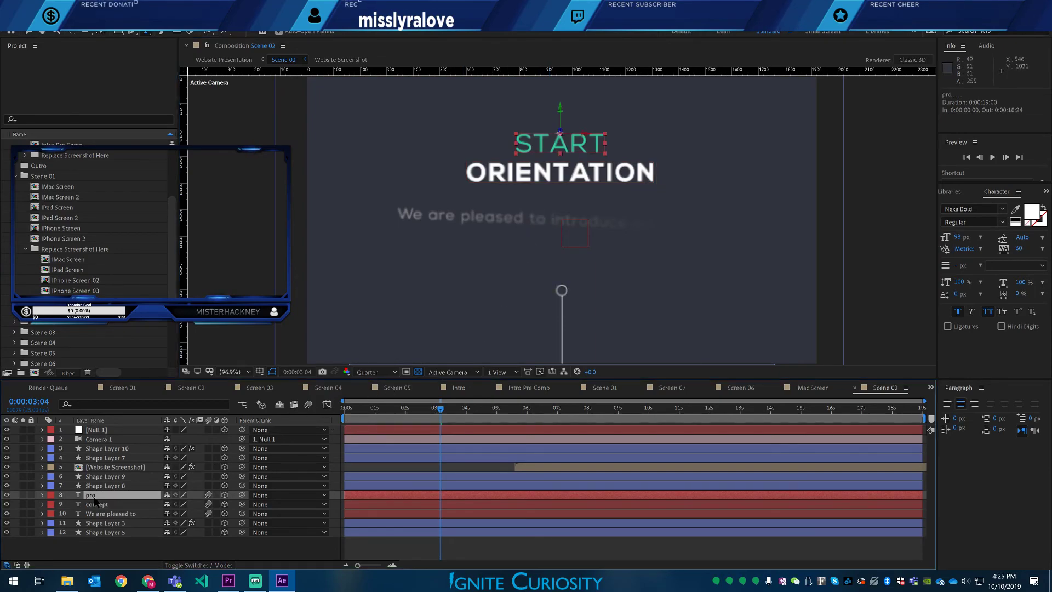
pyautogui.click(42, 496)
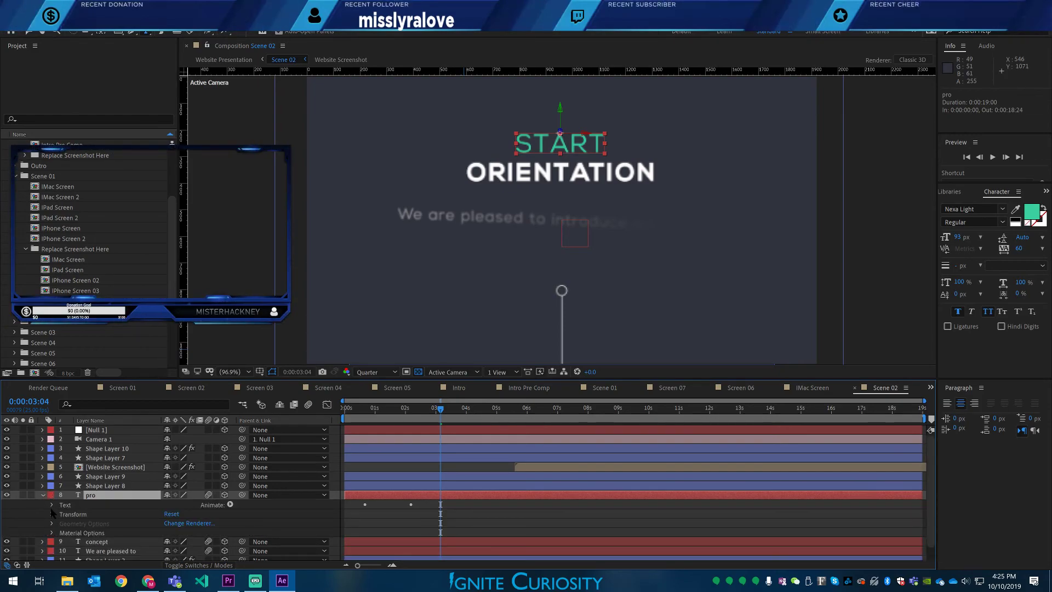
pyautogui.click(51, 505)
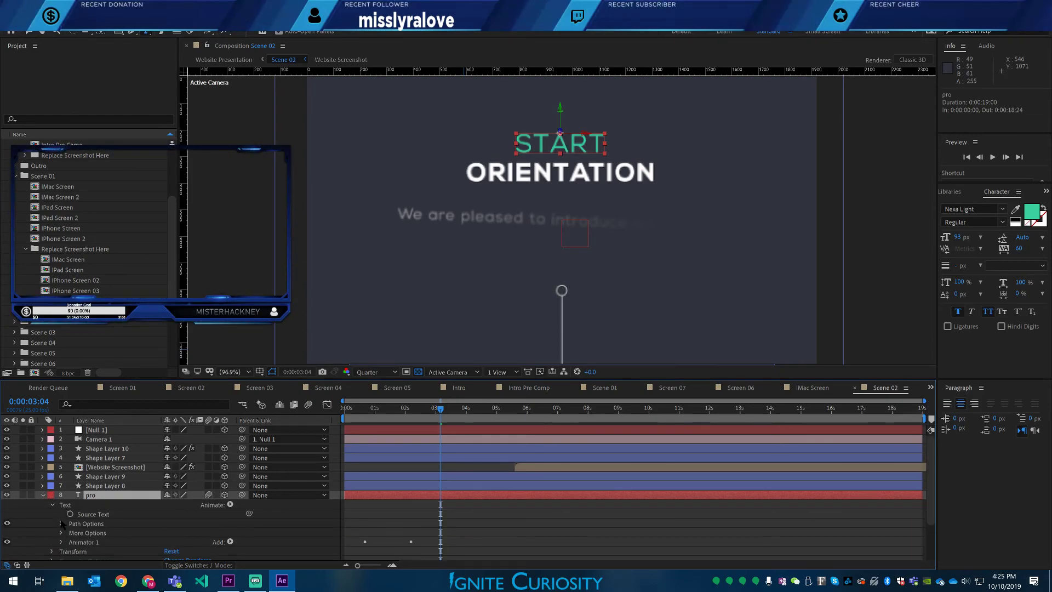
pyautogui.scroll(-1, 63, 525)
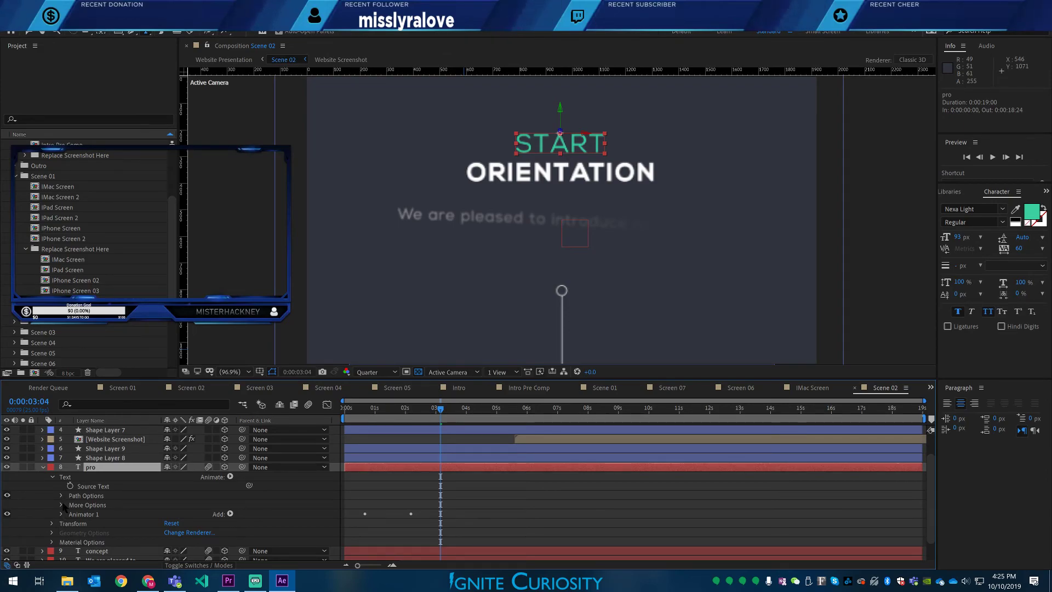
pyautogui.click(61, 504)
pyautogui.scroll(-2, 76, 515)
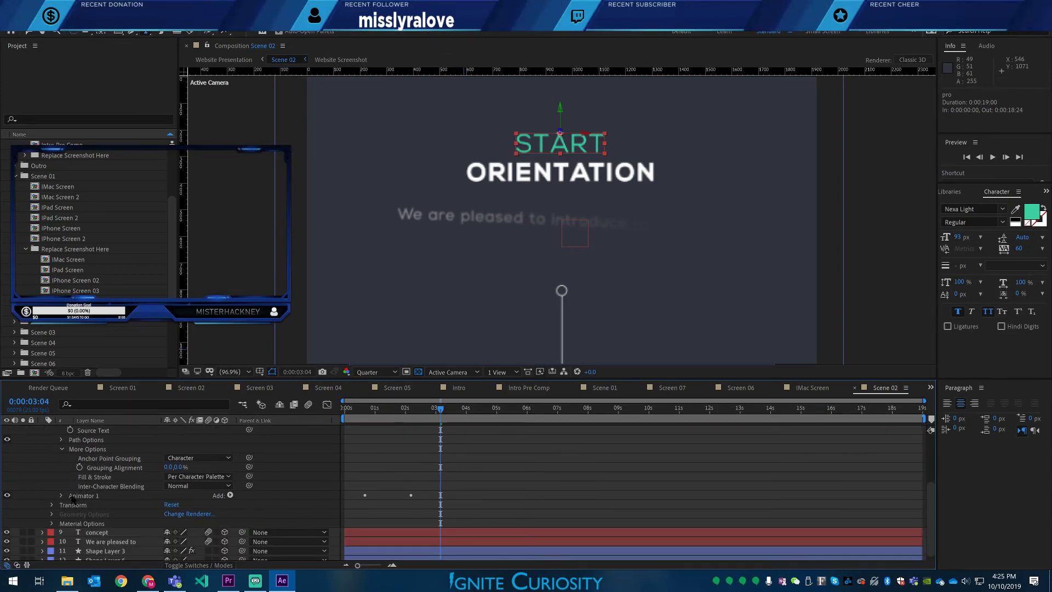
pyautogui.scroll(3, 103, 508)
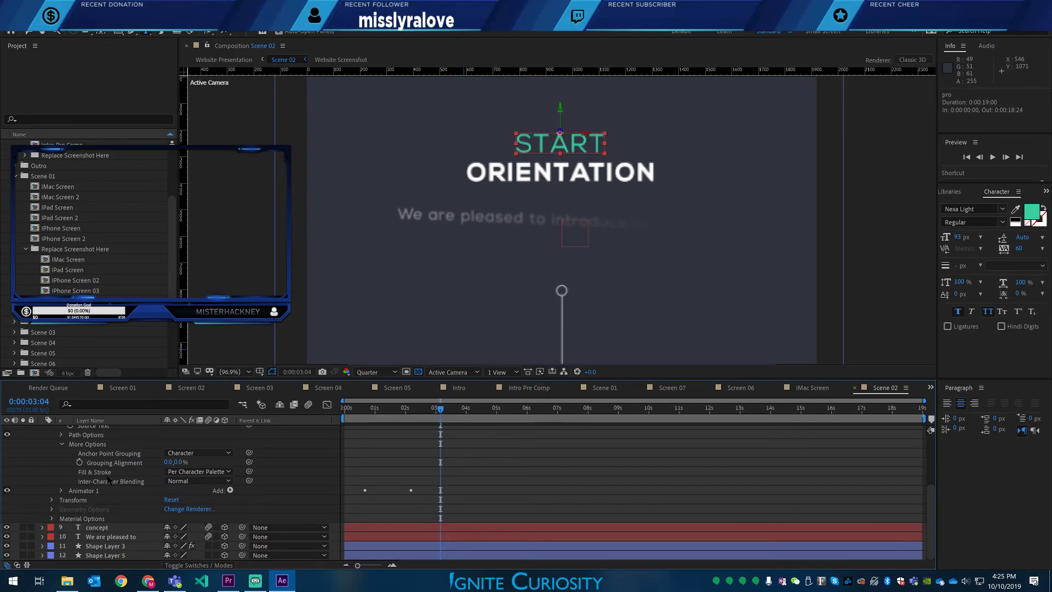
# - Change the START text color to a light blue, 6BA5D3, picked by eye
pyautogui.click(1032, 214)
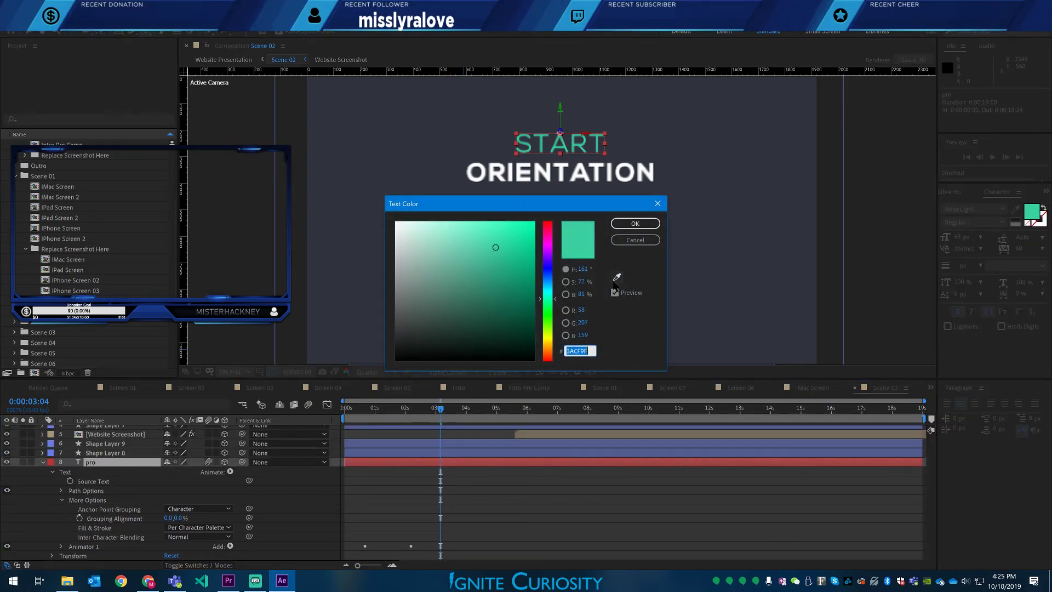
pyautogui.click(554, 274)
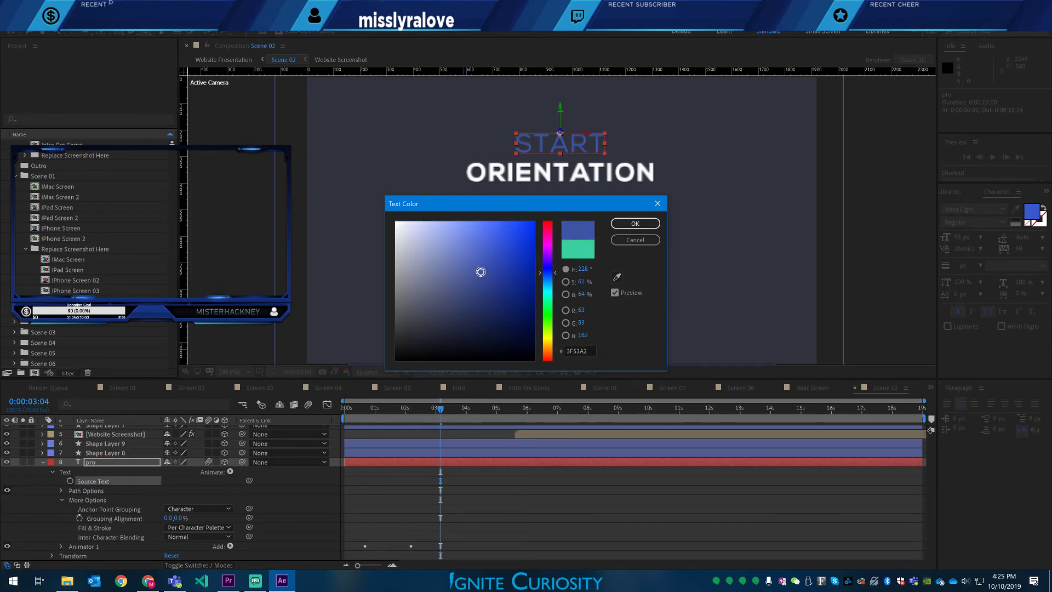
pyautogui.click(463, 244)
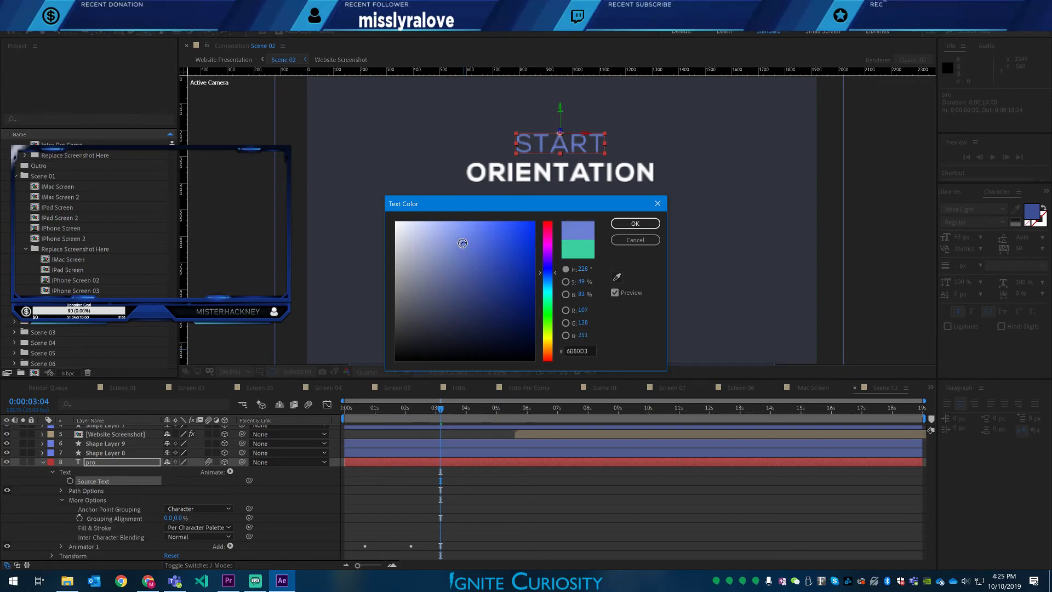
pyautogui.moveTo(550, 275); pyautogui.dragTo(551, 282)
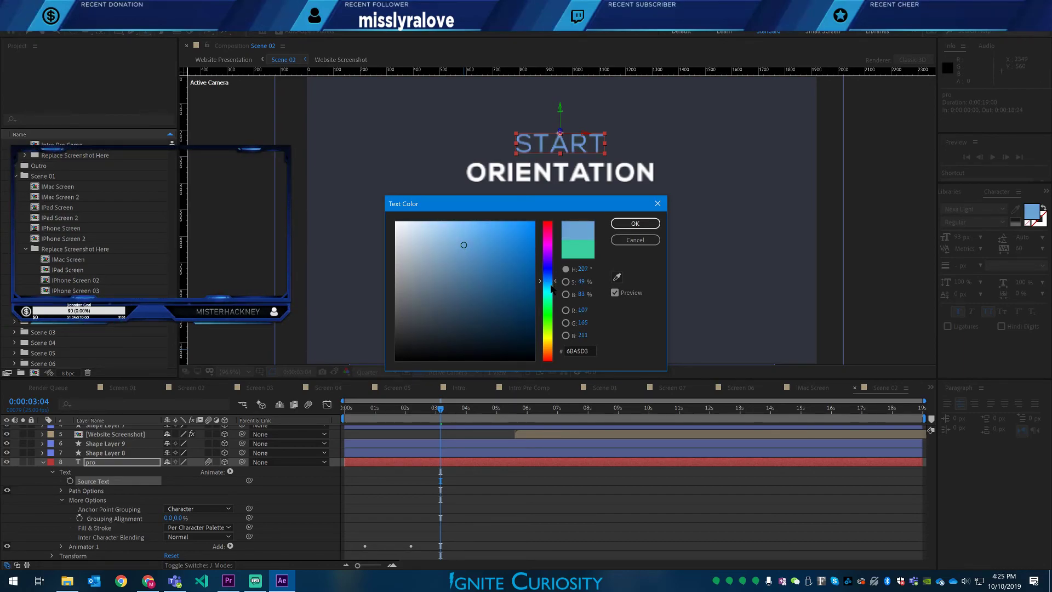
pyautogui.click(583, 351)
pyautogui.click(630, 223)
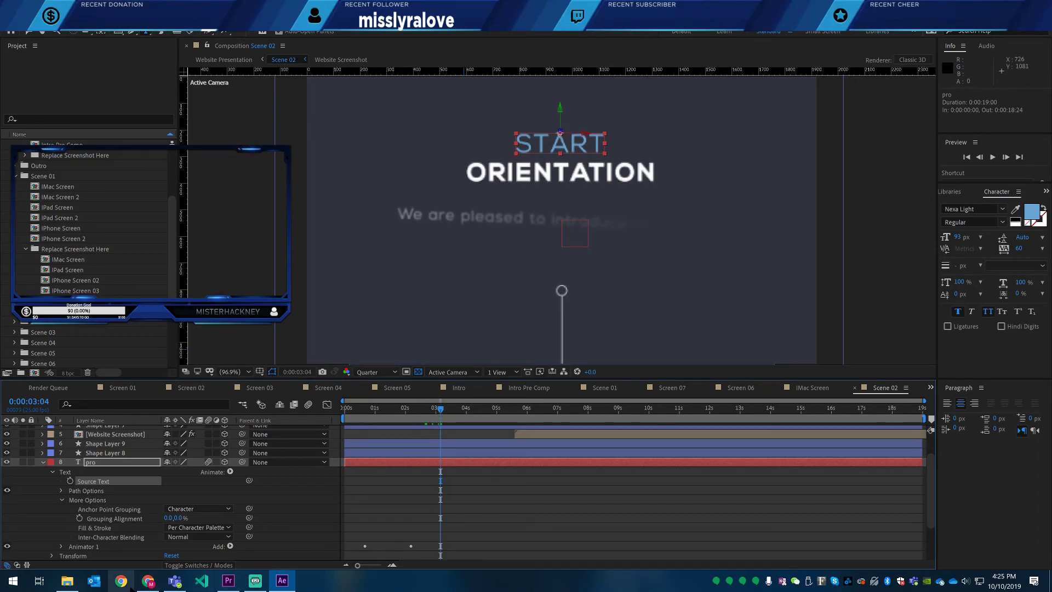
# - Switch to the browser, inspect the blue word Focus in the Software Focus heading and copy its color-primary hex value
pyautogui.click(148, 580)
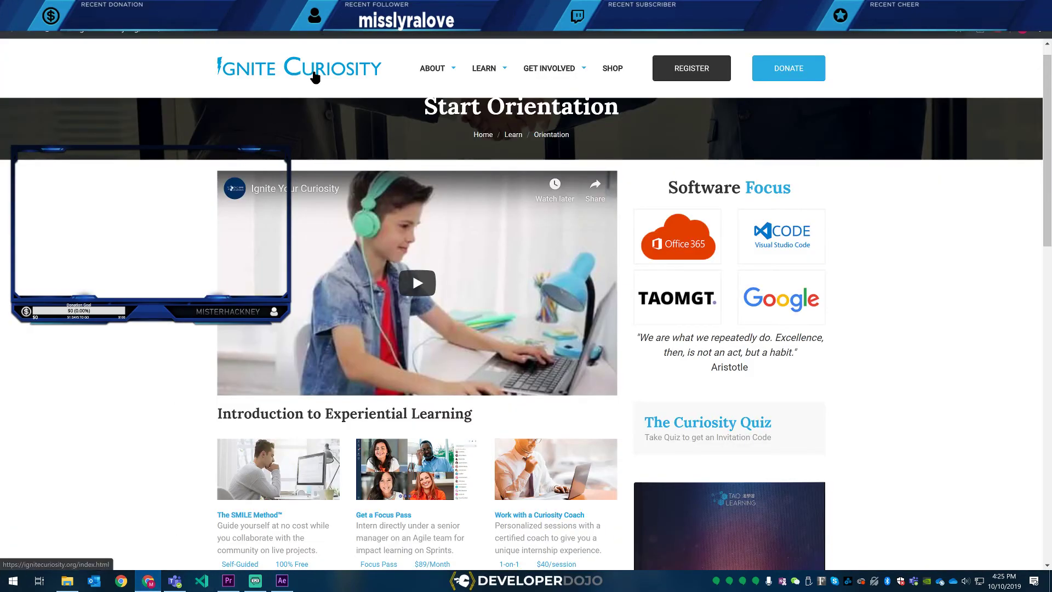
pyautogui.moveTo(770, 192)
pyautogui.mouseDown()
pyautogui.moveTo(760, 205)
pyautogui.moveTo(761, 191)
pyautogui.mouseUp()
pyautogui.rightClick(758, 190)
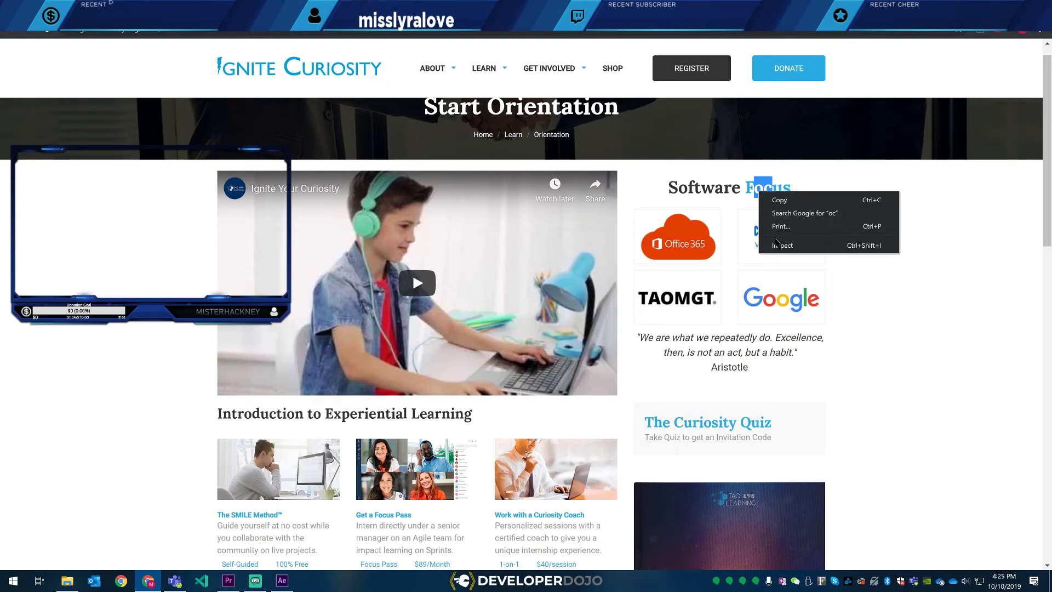
pyautogui.click(777, 245)
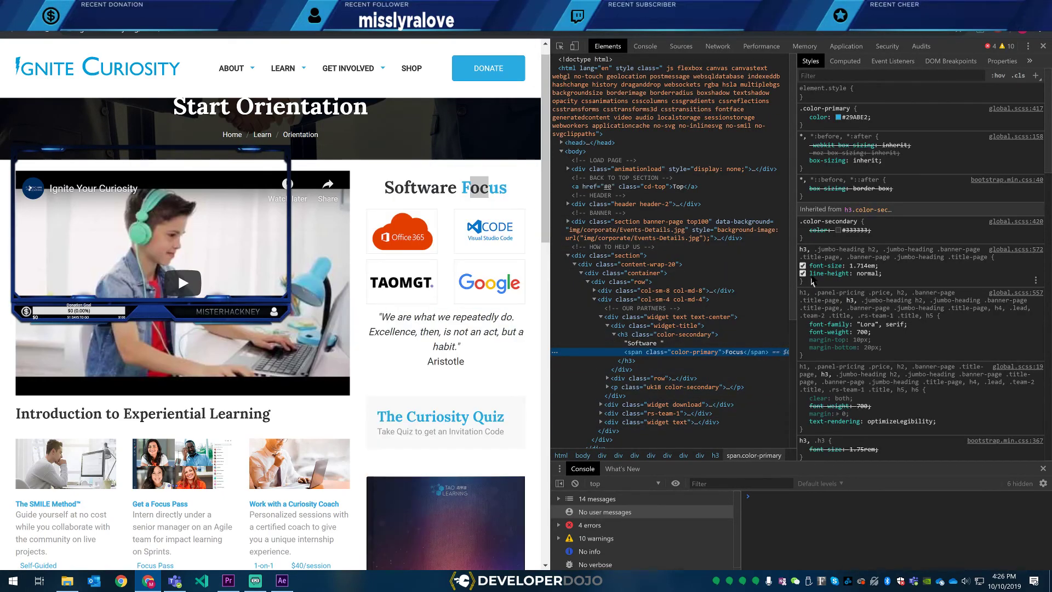
pyautogui.click(862, 118)
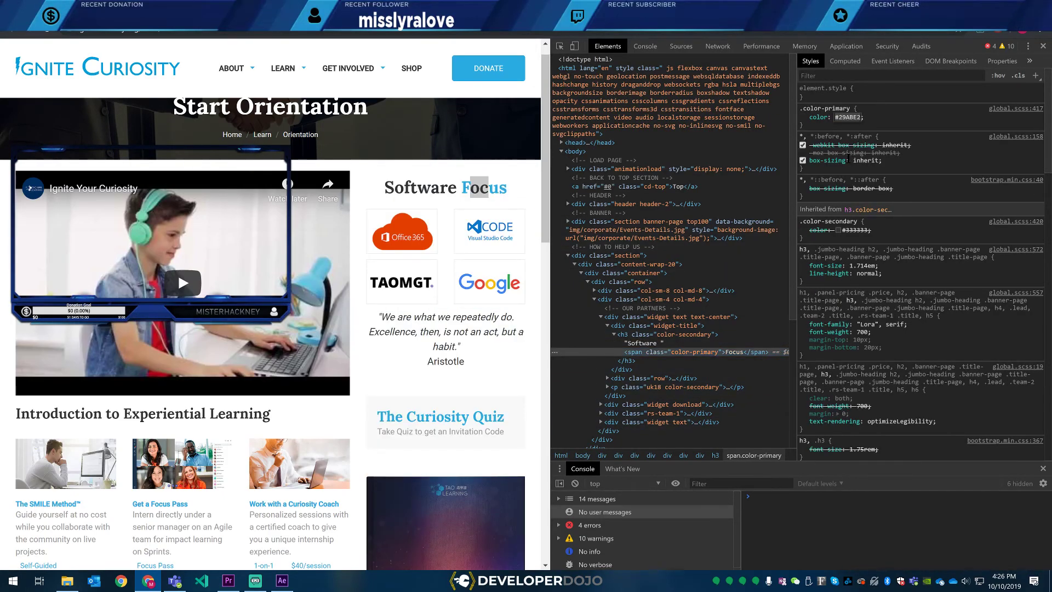
# - Return to After Effects and set the START text color to 29ABE2
pyautogui.hotkey('alt', 'Tab')
pyautogui.click(1034, 209)
pyautogui.click(580, 351)
pyautogui.write('29ABE2')
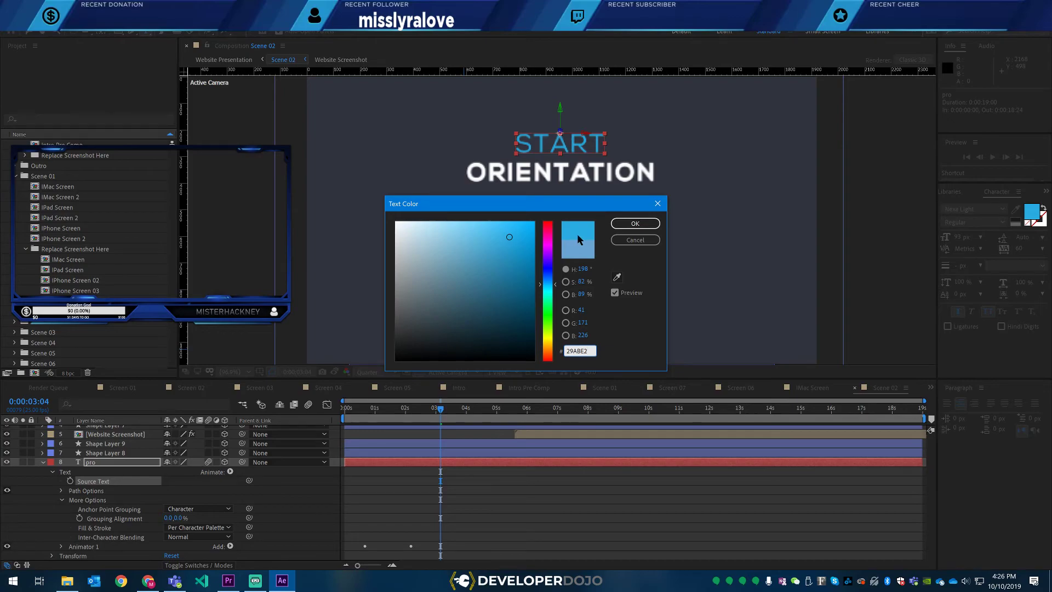
pyautogui.click(632, 223)
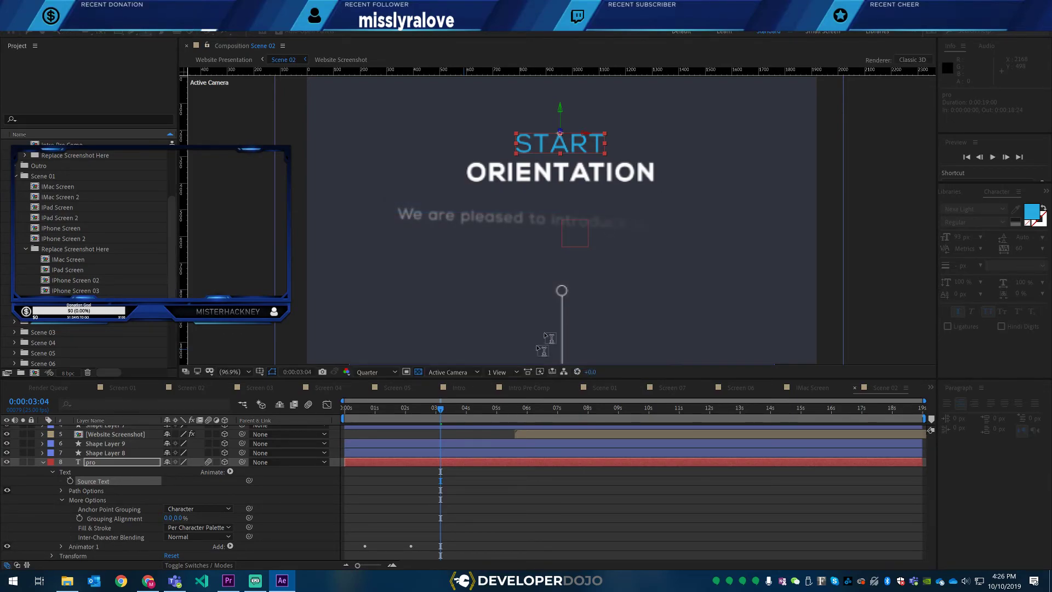
# - Replace the first line of the Scene 02 subtitle below ORIENTATION with "Career Advancement Learning for Agile Minds"
pyautogui.moveTo(430, 411); pyautogui.dragTo(521, 412)
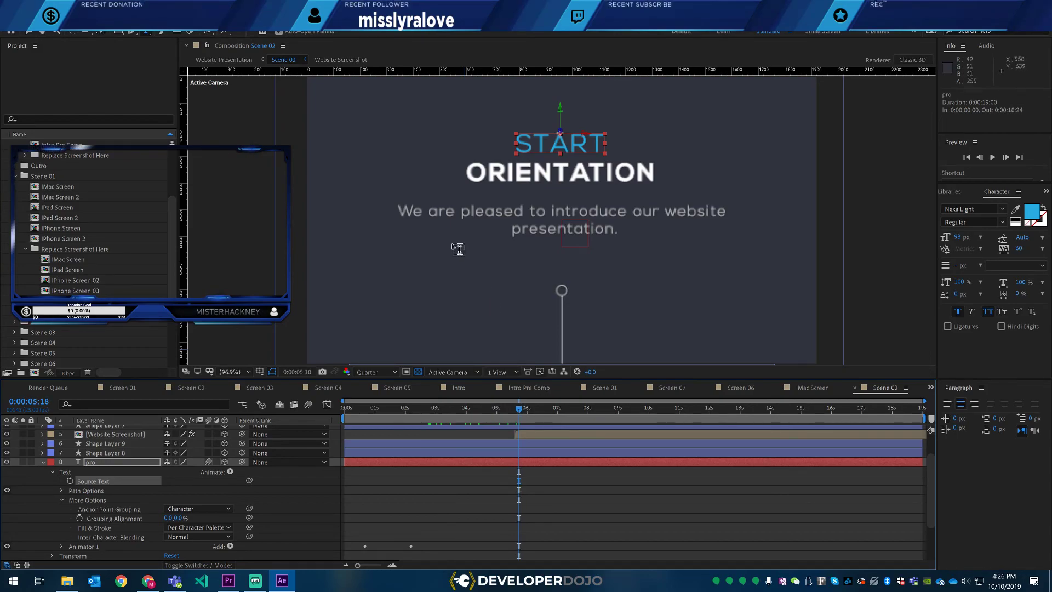
pyautogui.click(437, 208)
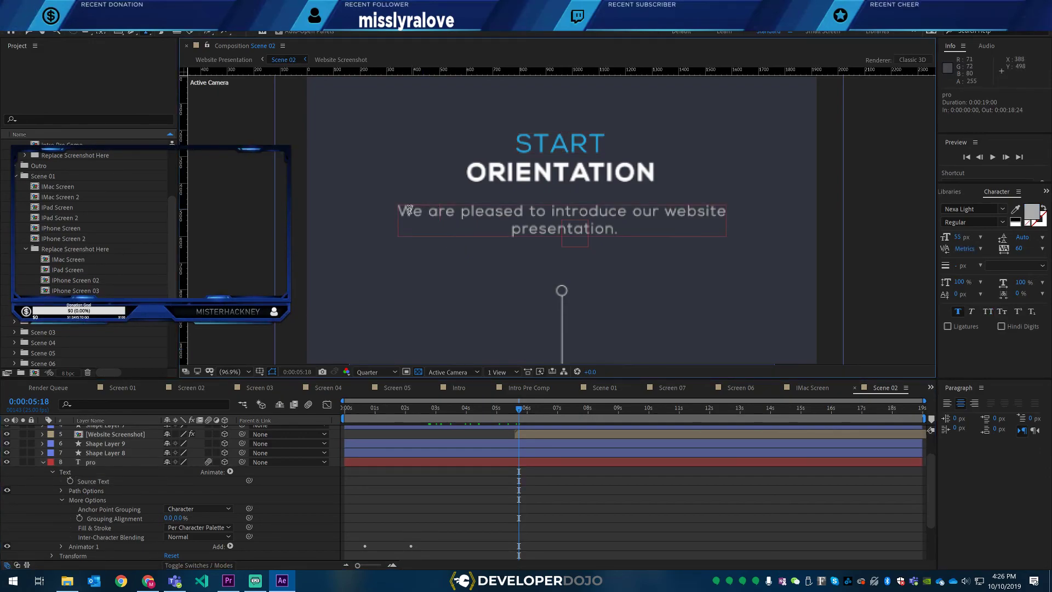
pyautogui.moveTo(429, 209); pyautogui.dragTo(706, 220)
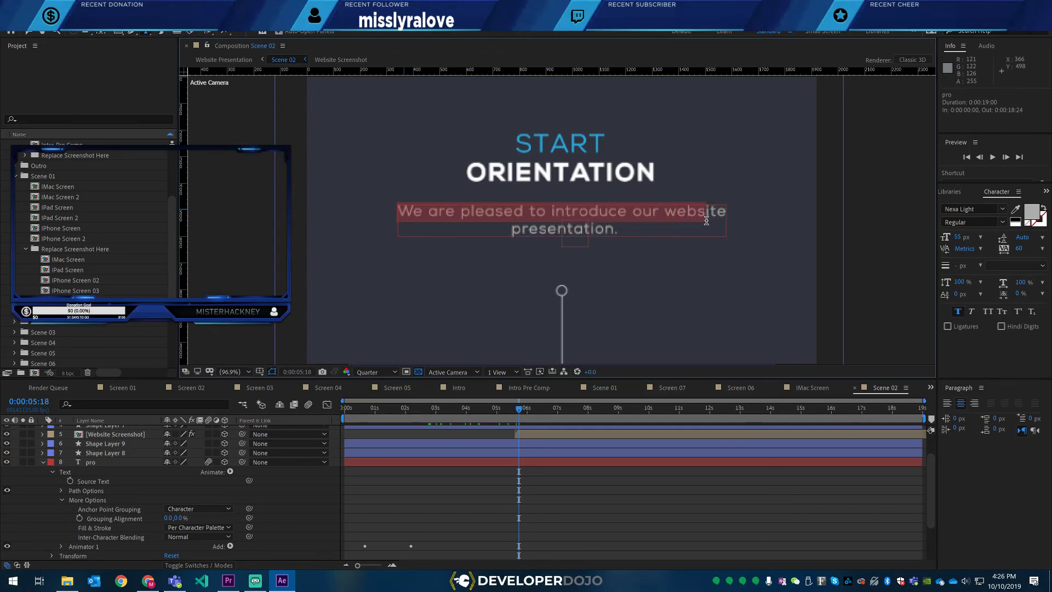
pyautogui.write('Ad')
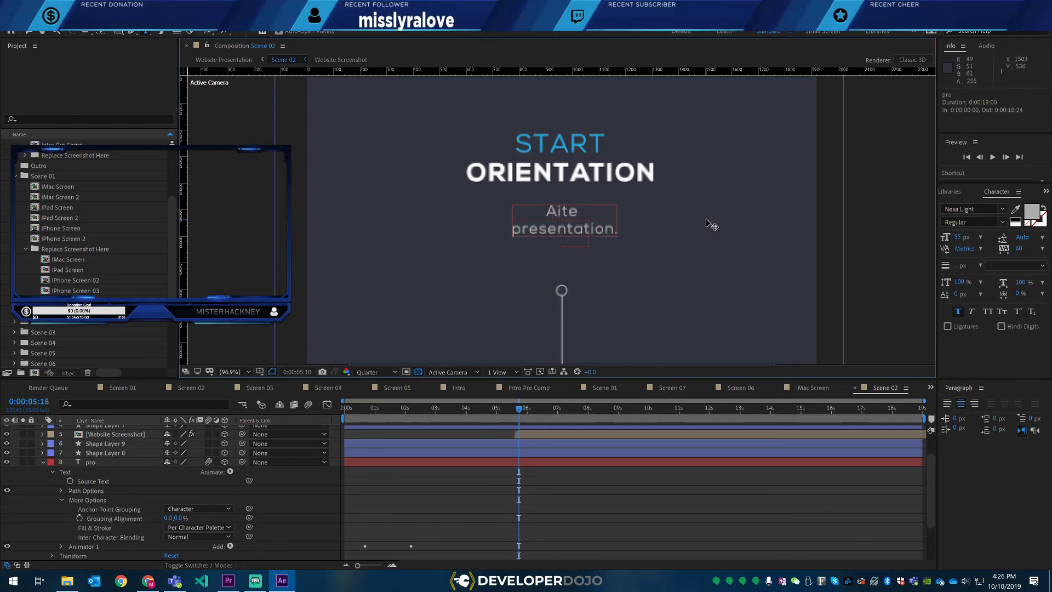
pyautogui.write('Career Advan')
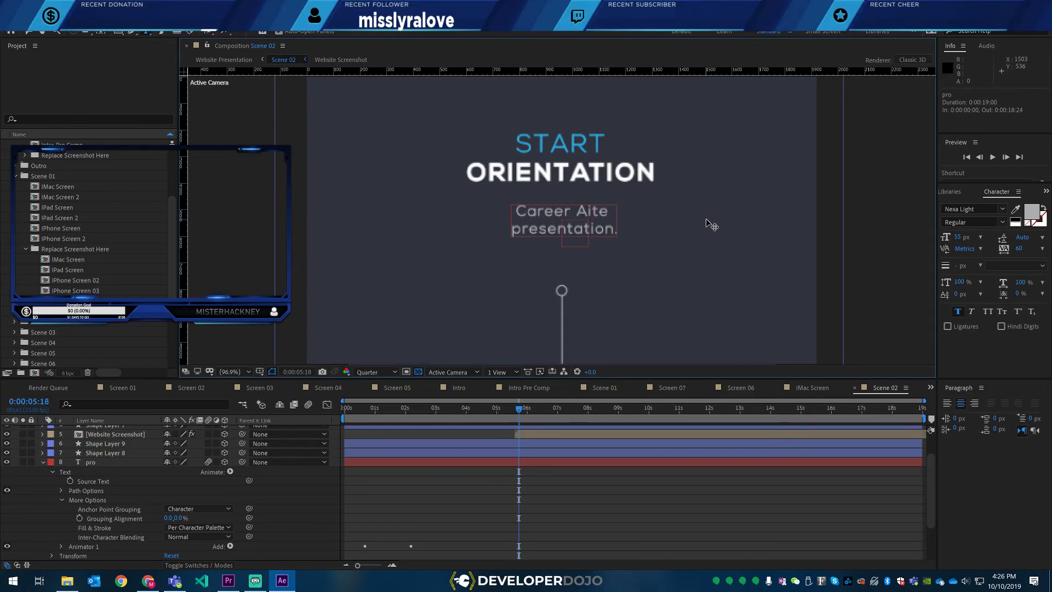
pyautogui.write('cement')
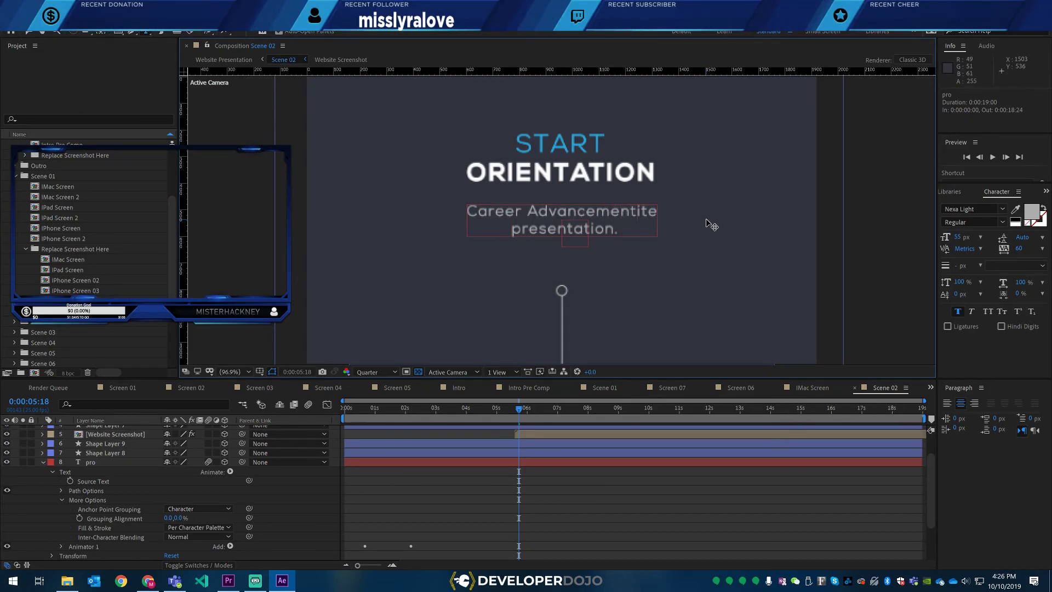
pyautogui.write(' Learning')
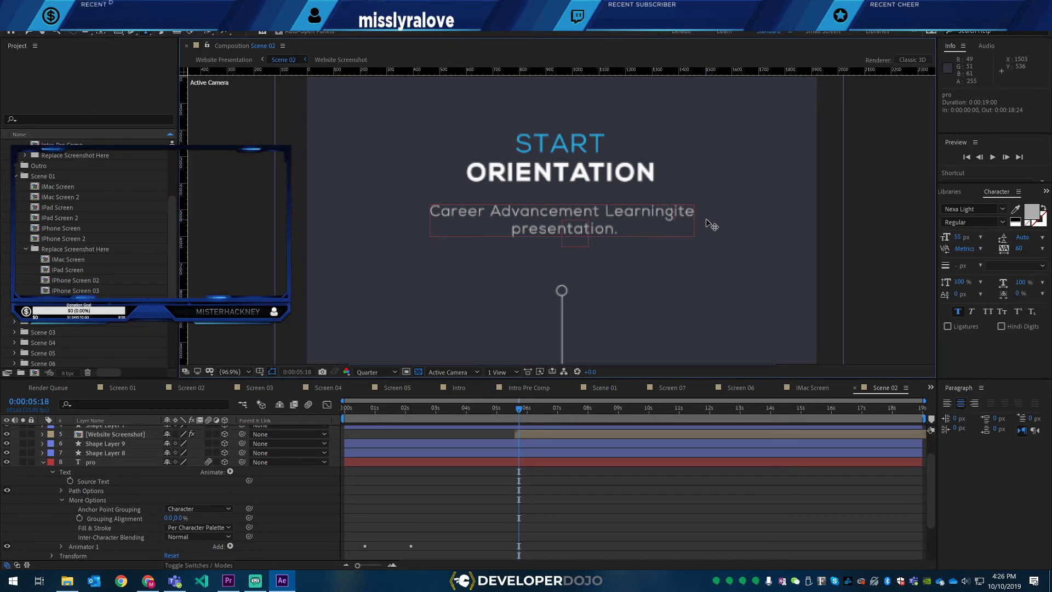
pyautogui.write(' for ')
pyautogui.write('Agile Mind')
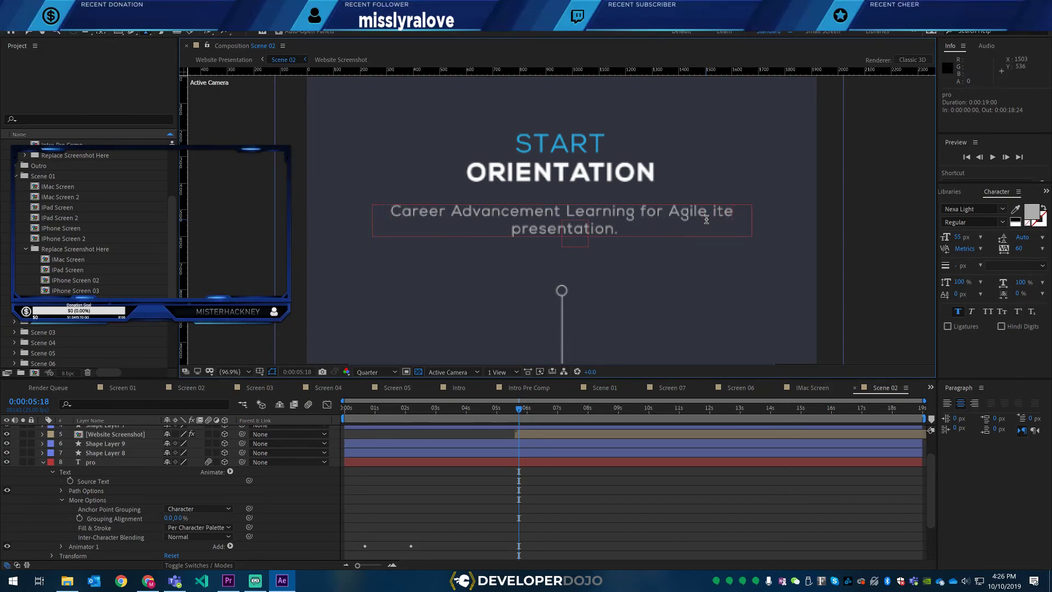
# - Delete the leftover placeholder text after Minds and break the subtitle into three lines, before "Learning" and before "for"
pyautogui.press('Delete')
pyautogui.press('Delete')
pyautogui.press('Delete')
pyautogui.press('Delete')
pyautogui.press('Delete')
pyautogui.press('Delete')
pyautogui.press('Delete')
pyautogui.press('Delete')
pyautogui.press('Delete')
pyautogui.press('Delete')
pyautogui.press('Delete')
pyautogui.press('Delete')
pyautogui.press('Delete')
pyautogui.press('Delete')
pyautogui.press('Delete')
pyautogui.press('Delete')
pyautogui.press('Delete')
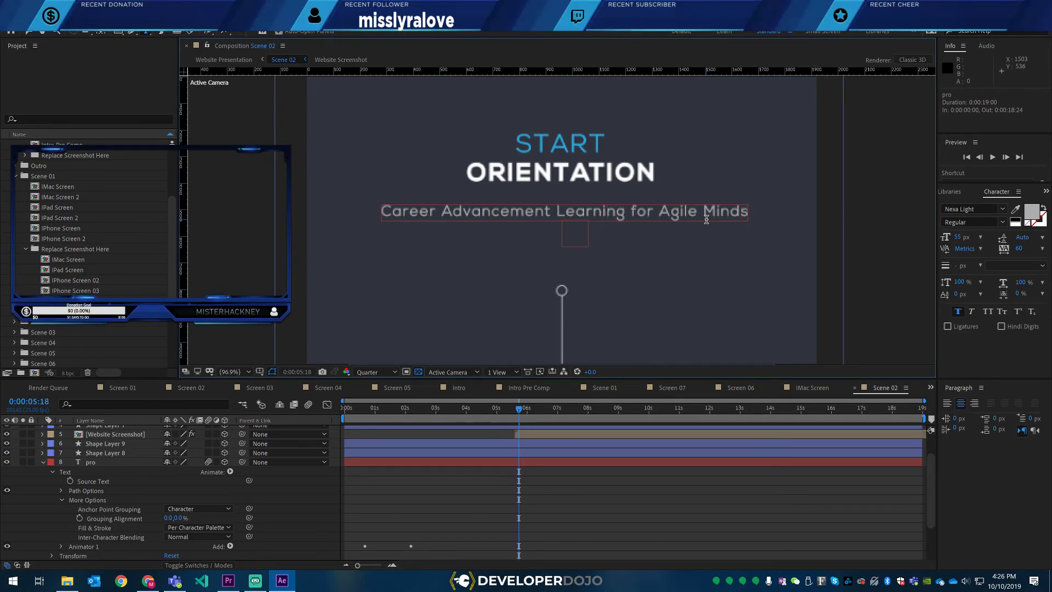
pyautogui.press('Return')
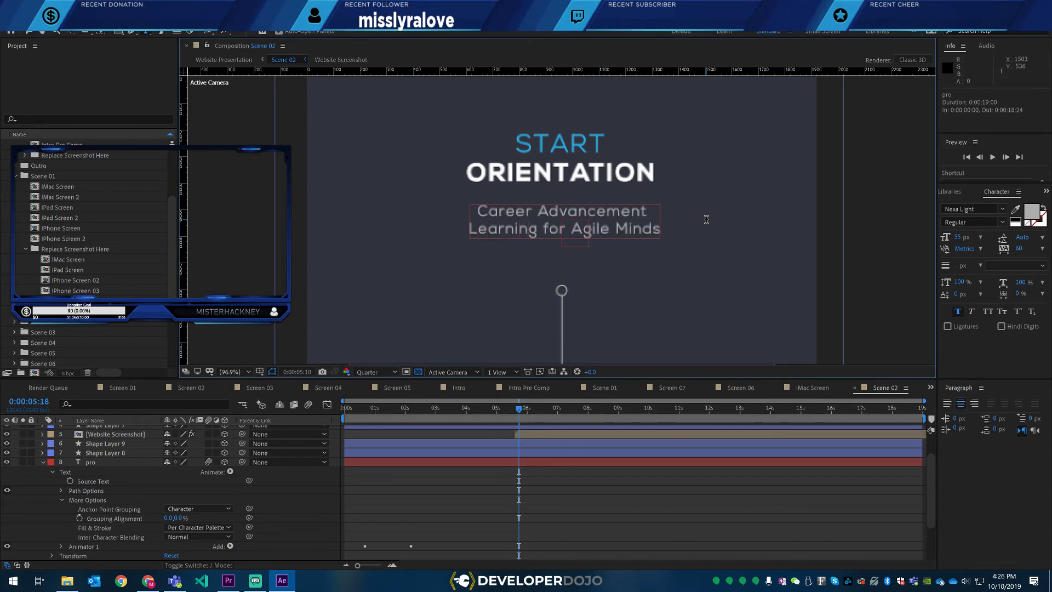
pyautogui.press('Return')
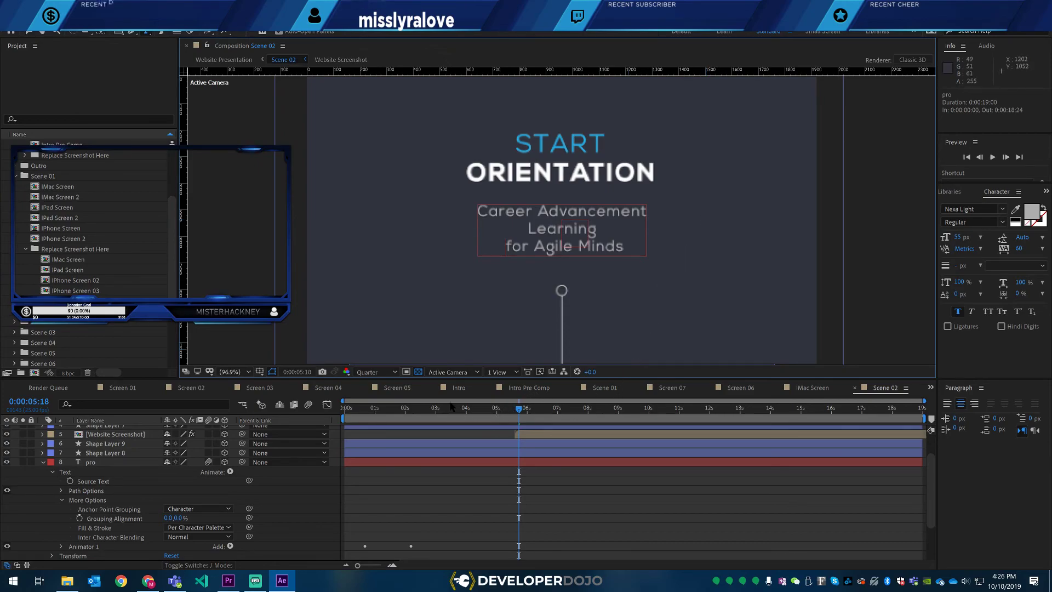
# - Preview the rest of Scene 02, close the Screen 07, Screen 06, Scene 01, iMac Screen and Scene 02 compositions, and return to Website Presentation
pyautogui.moveTo(445, 408); pyautogui.dragTo(905, 408)
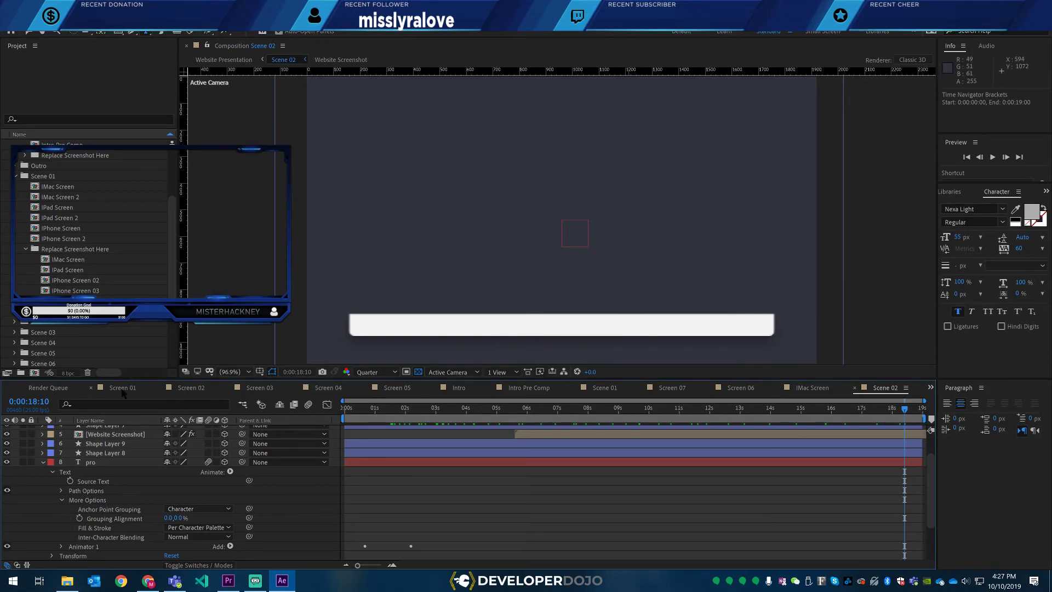
pyautogui.click(710, 388)
pyautogui.click(689, 388)
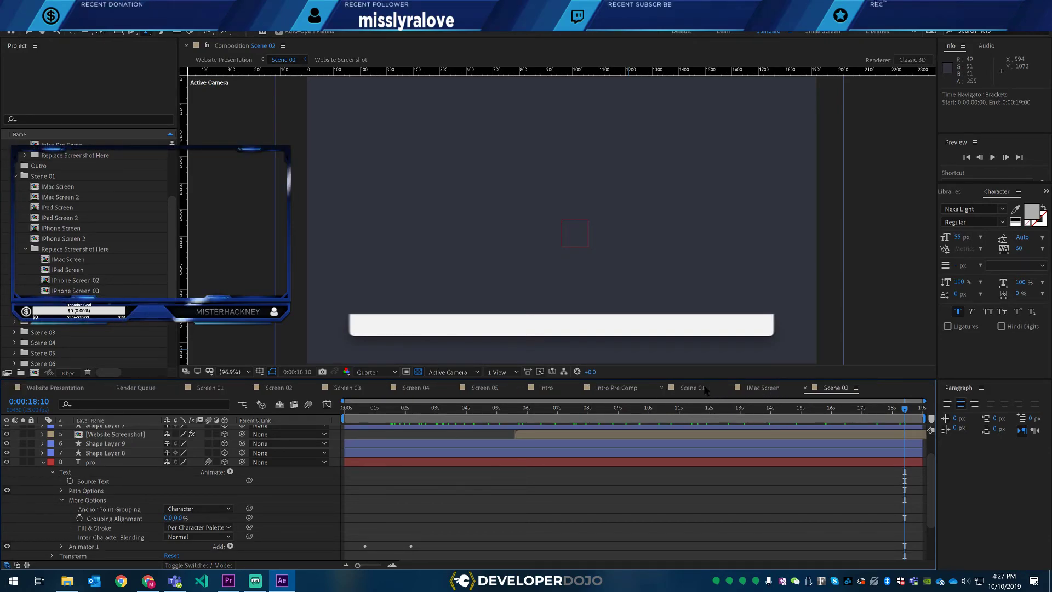
pyautogui.click(662, 388)
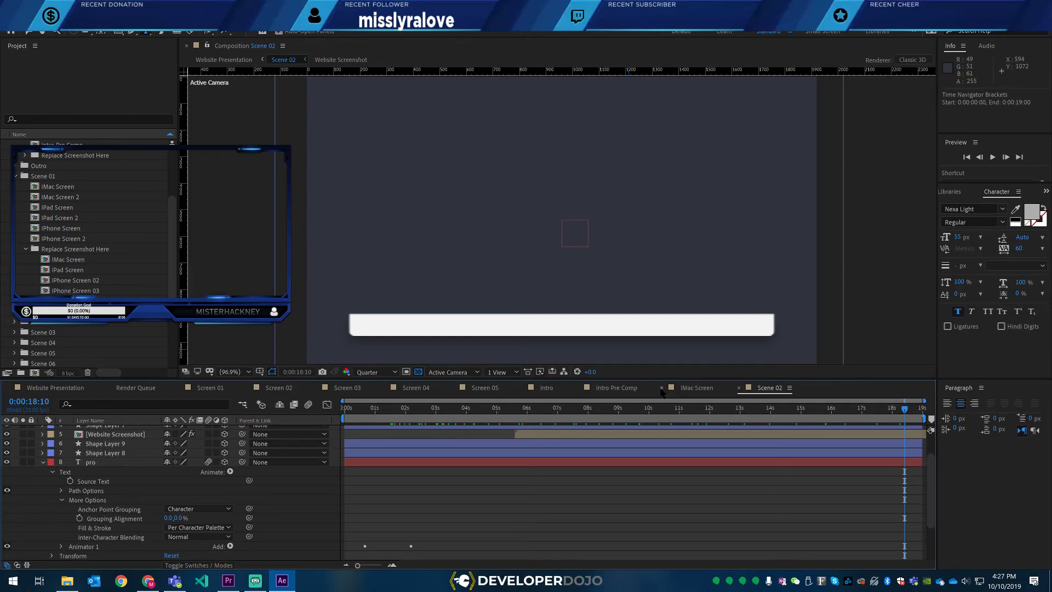
pyautogui.click(662, 388)
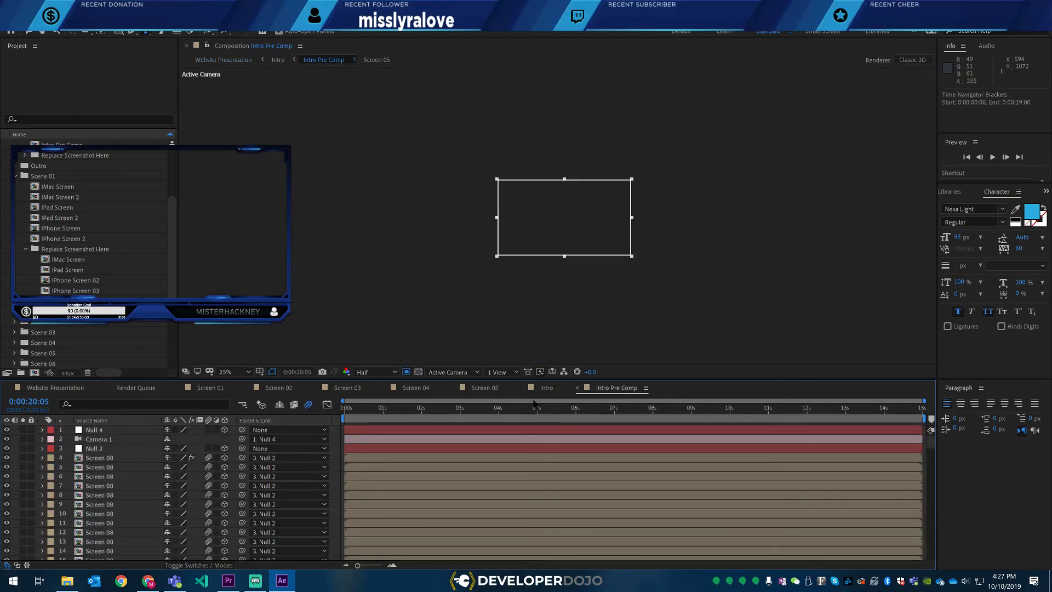
pyautogui.click(48, 389)
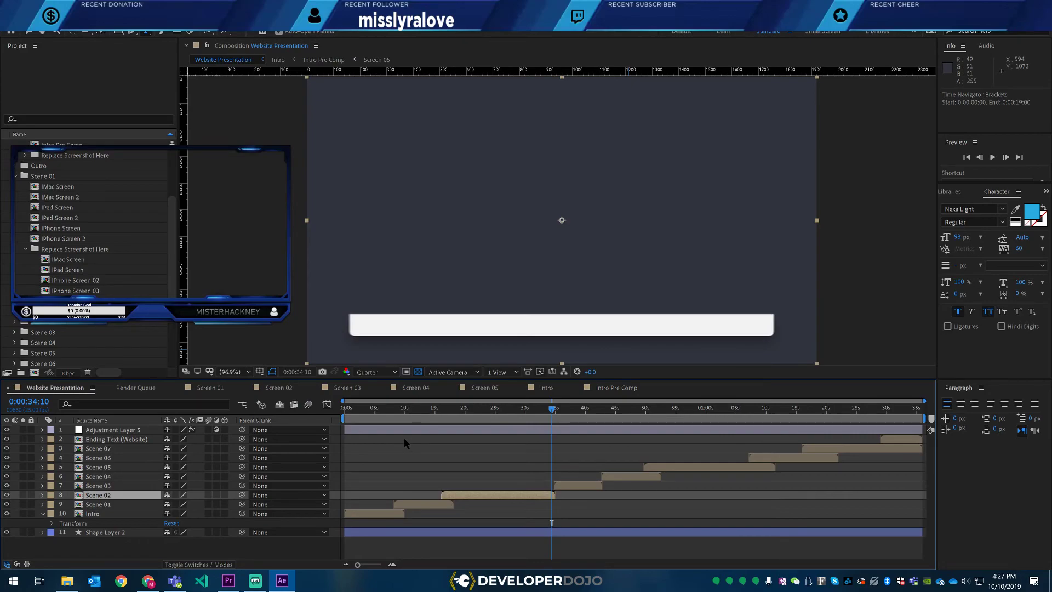
# - Move the playhead to the PROMOTE YOUR WEBSITE FAST text, open the Scene 03 composition and fit it to the viewer
pyautogui.moveTo(359, 415); pyautogui.dragTo(581, 404)
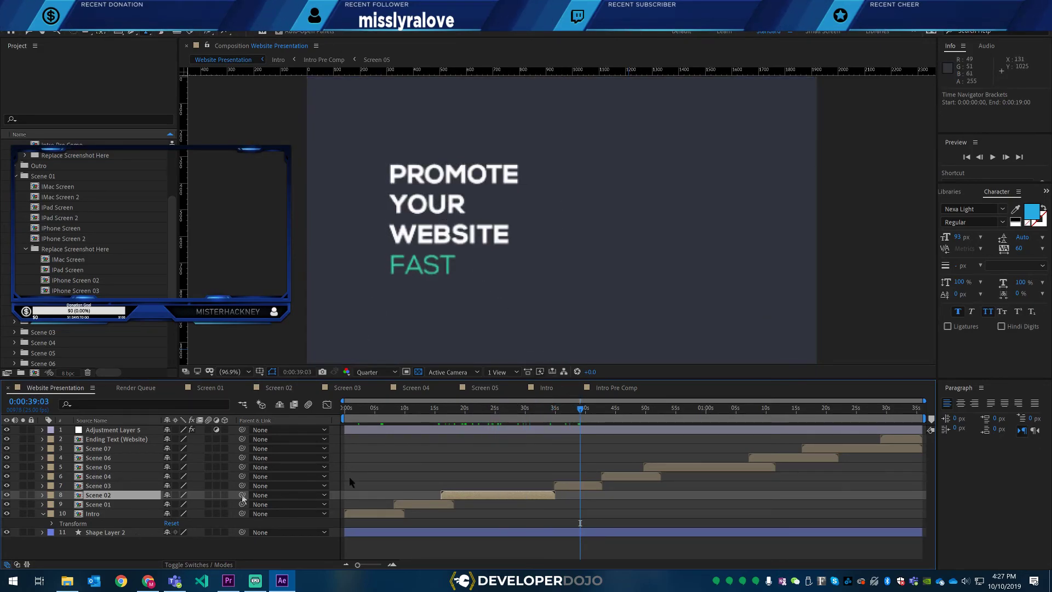
pyautogui.click(558, 485)
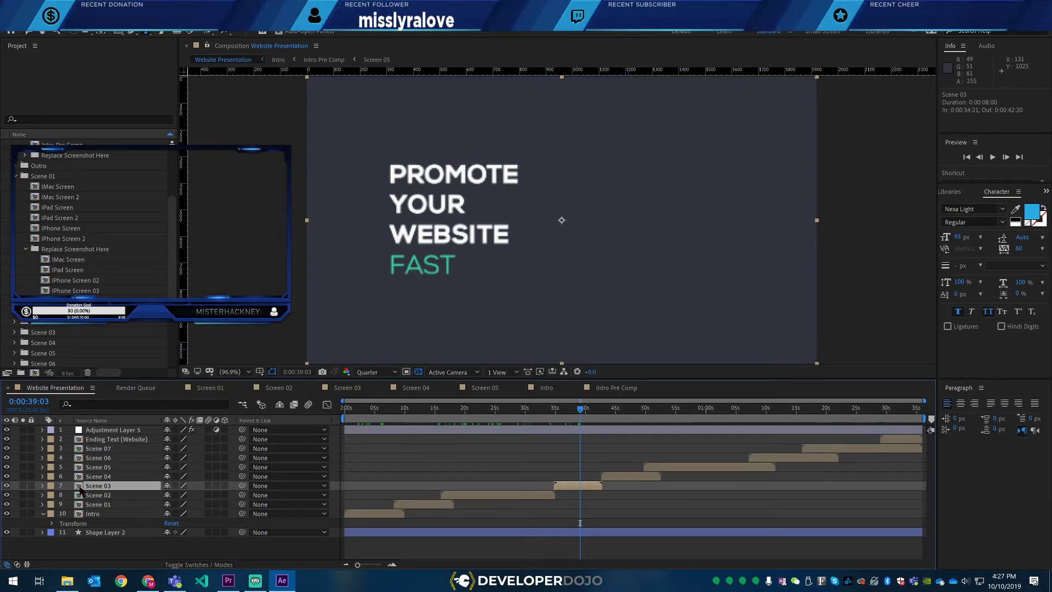
pyautogui.doubleClick(79, 486)
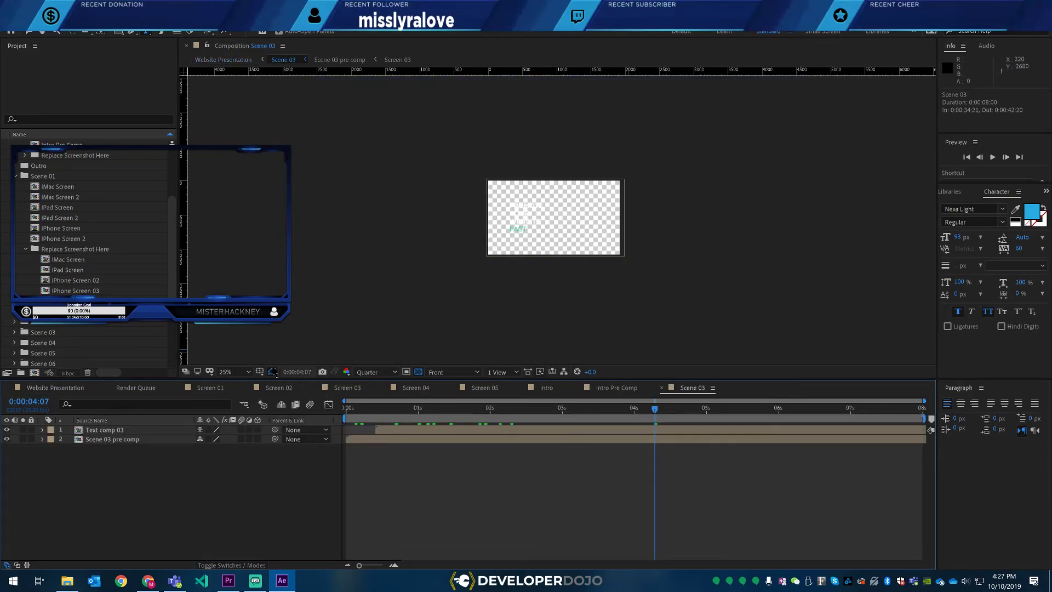
pyautogui.click(248, 373)
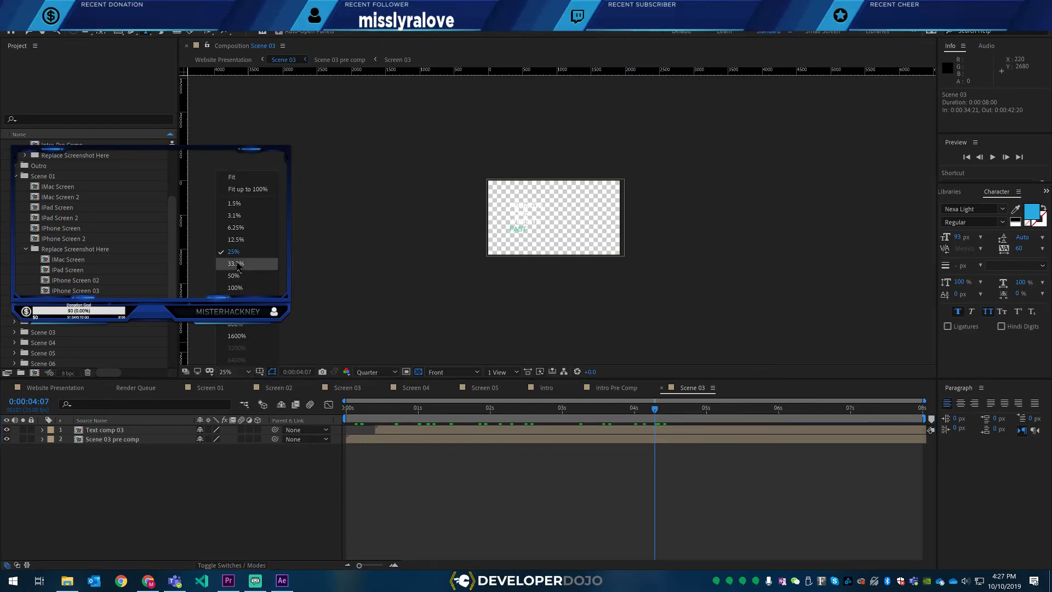
pyautogui.click(236, 185)
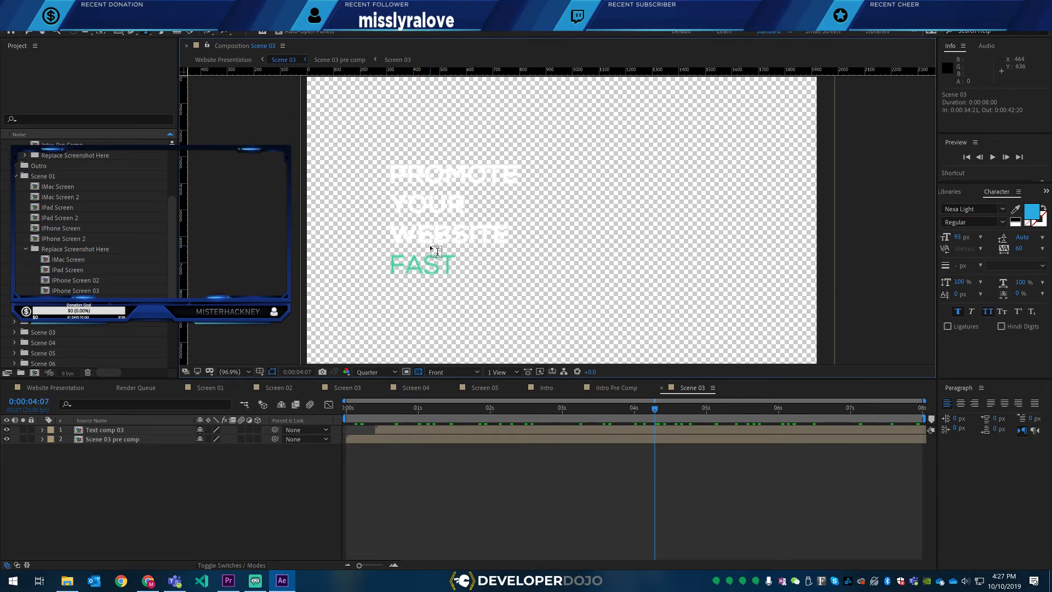
# - Undo the accidental empty text layer, open the nested Text comp 03 composition and fit it to the viewer
pyautogui.click(422, 266)
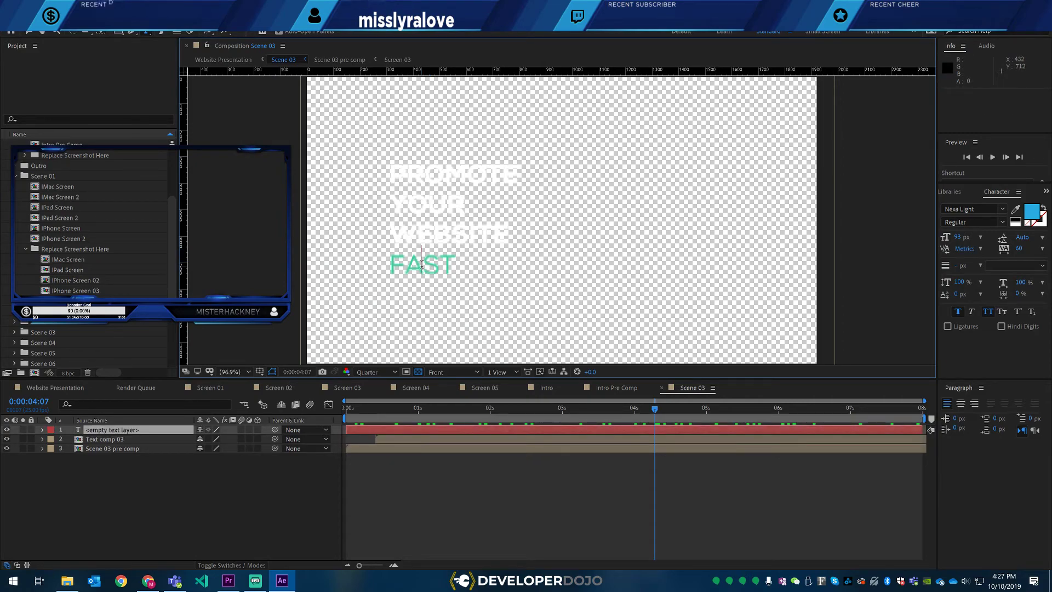
pyautogui.hotkey('ctrl', 'z')
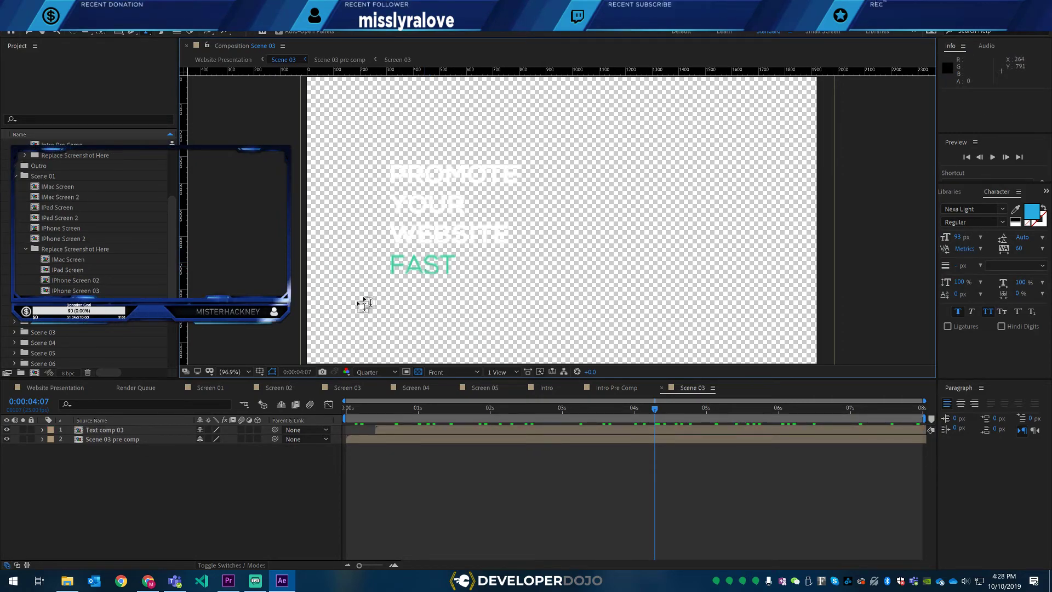
pyautogui.doubleClick(80, 431)
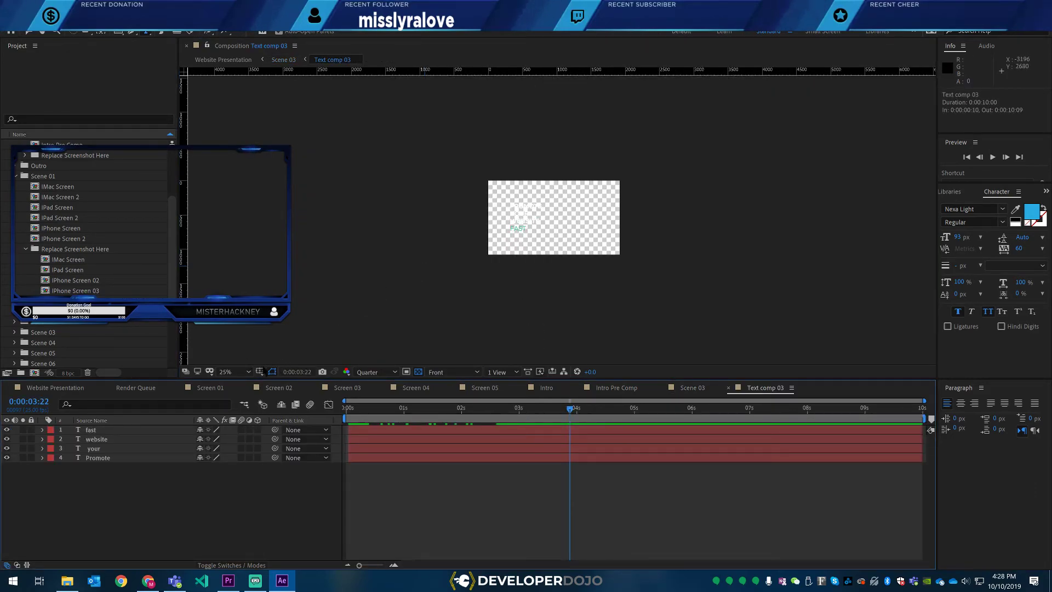
pyautogui.click(250, 373)
pyautogui.click(249, 181)
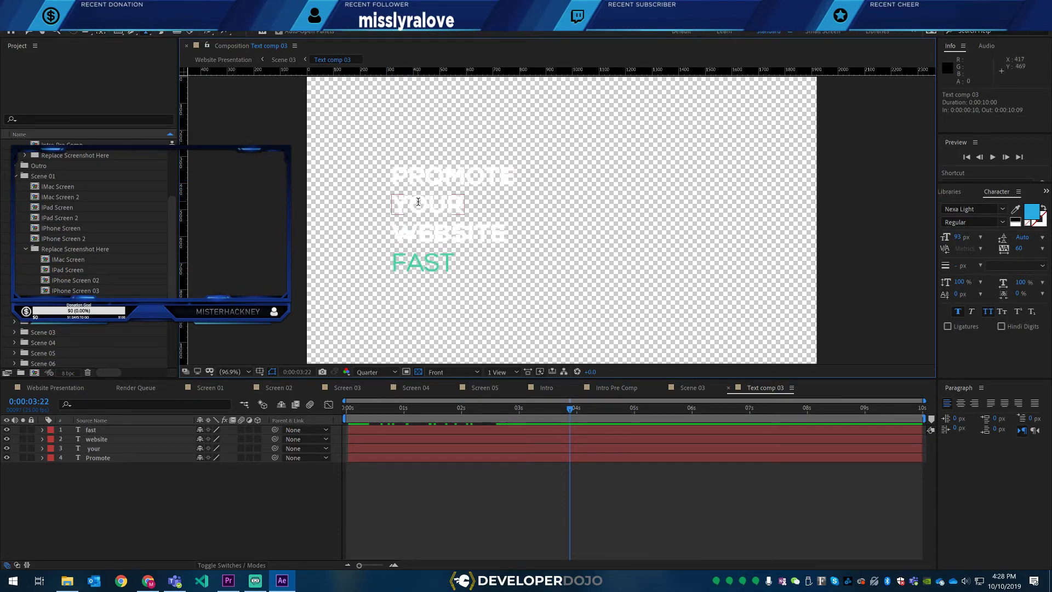
# - Replace the word PROMOTE with "Agile" and the word YOUR with "Devlops" in Text comp 03
pyautogui.doubleClick(413, 175)
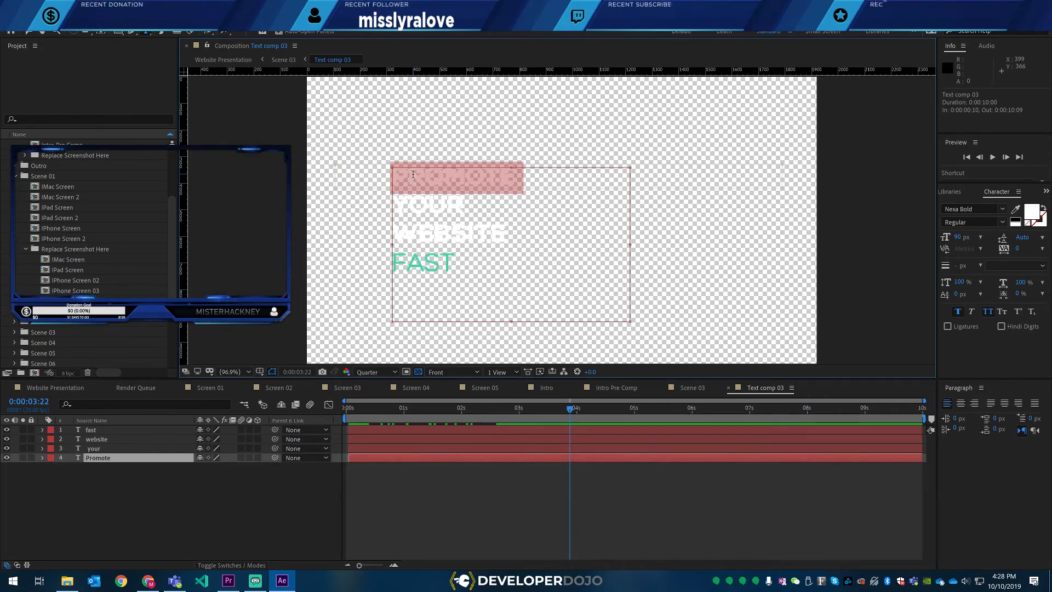
pyautogui.write('Agile')
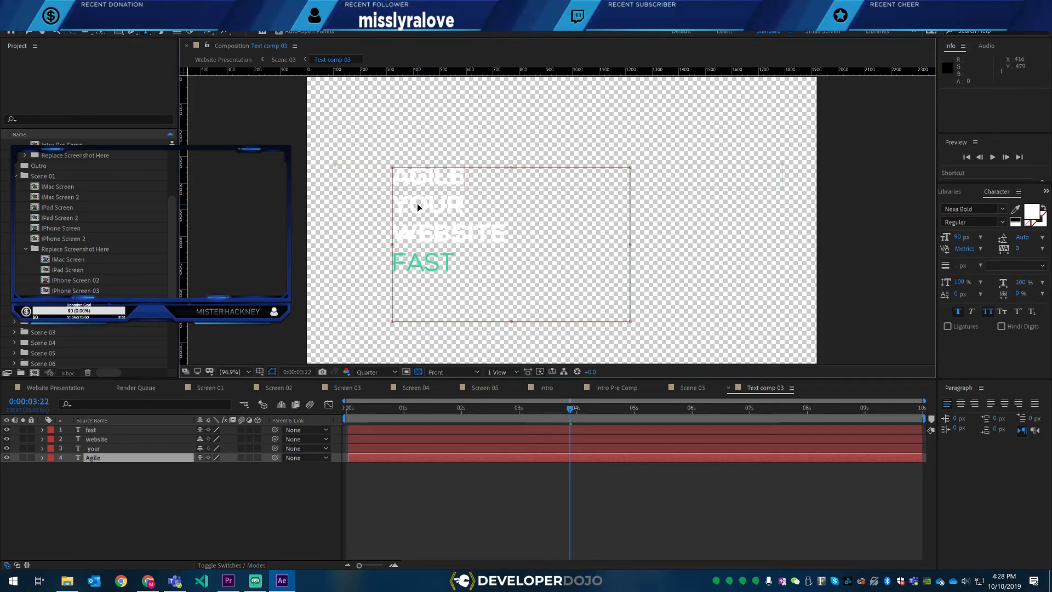
pyautogui.click(94, 448)
pyautogui.doubleClick(445, 200)
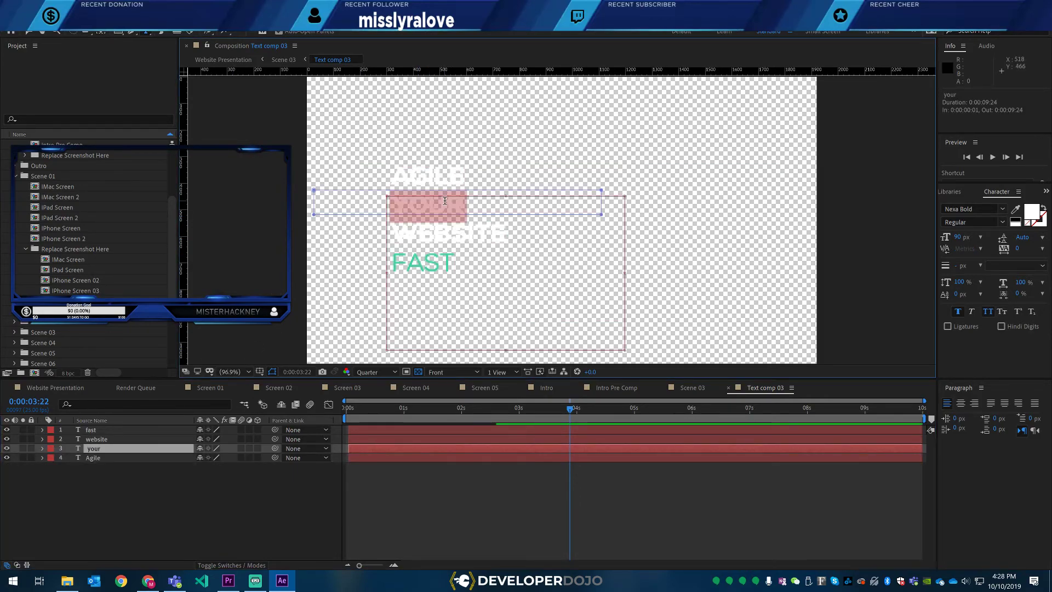
pyautogui.write('Devlops')
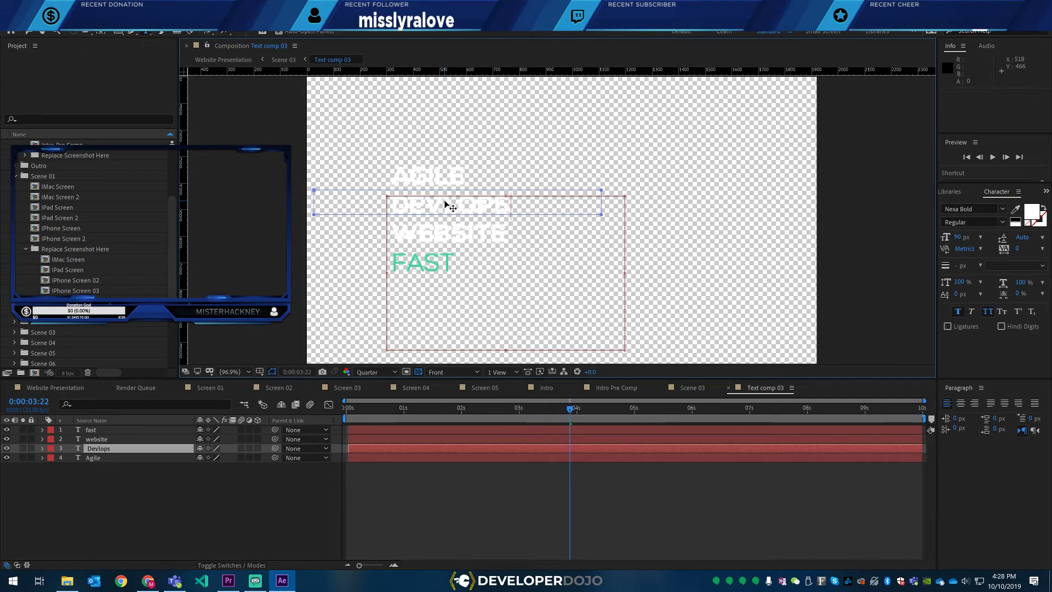
# - Replace the word WEBSITE with "scrum" and the green word FAST with "curiosity"
pyautogui.click(96, 440)
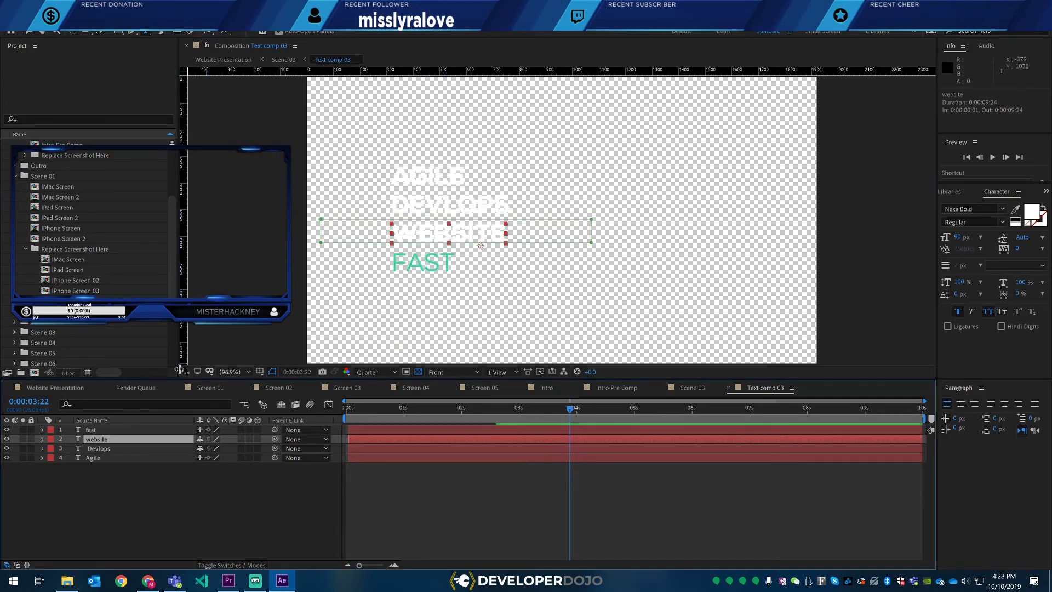
pyautogui.doubleClick(419, 232)
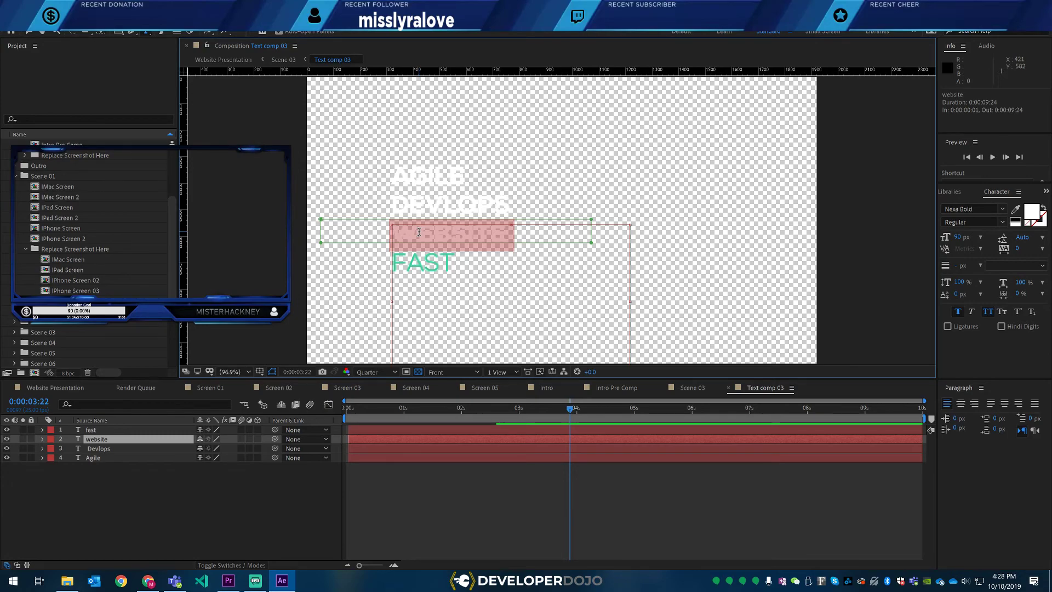
pyautogui.write('scrum')
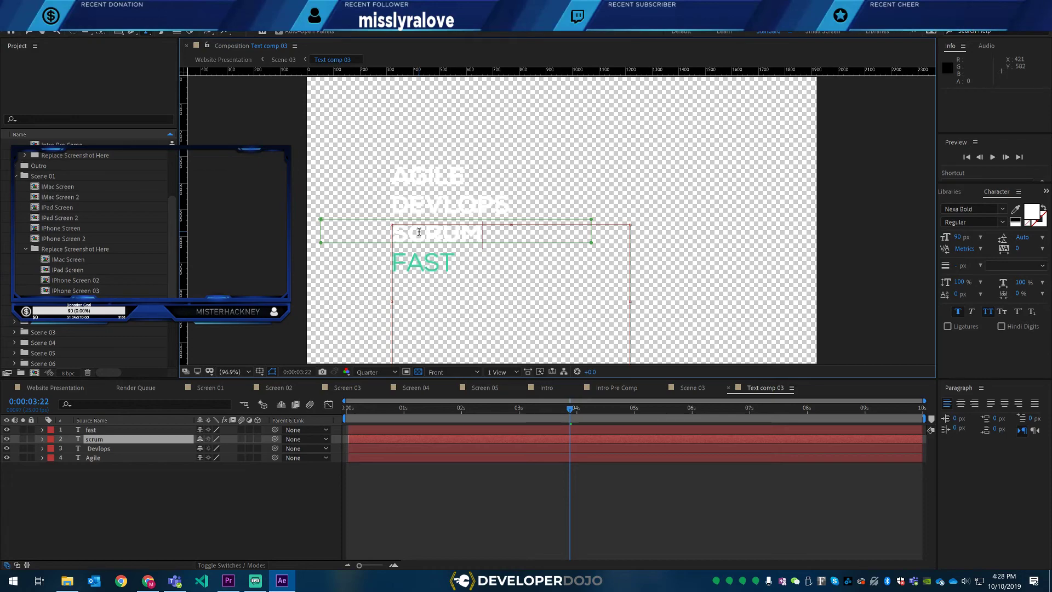
pyautogui.click(91, 430)
pyautogui.doubleClick(439, 260)
pyautogui.write('curiosity')
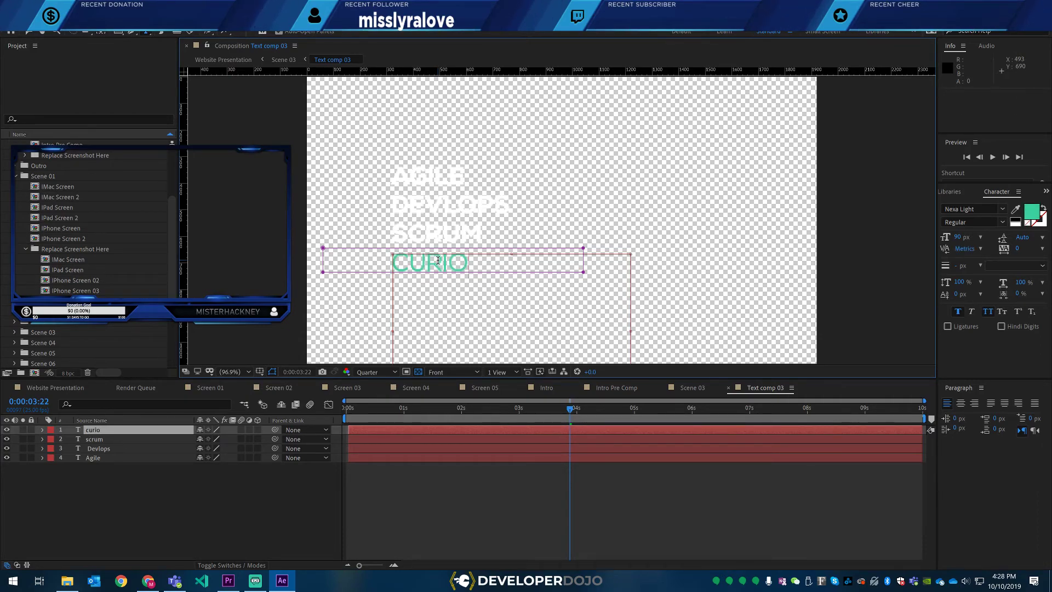
# - Set the fill color of the word CURIOSITY in Text comp 03 to 29ABE2
pyautogui.doubleClick(438, 261)
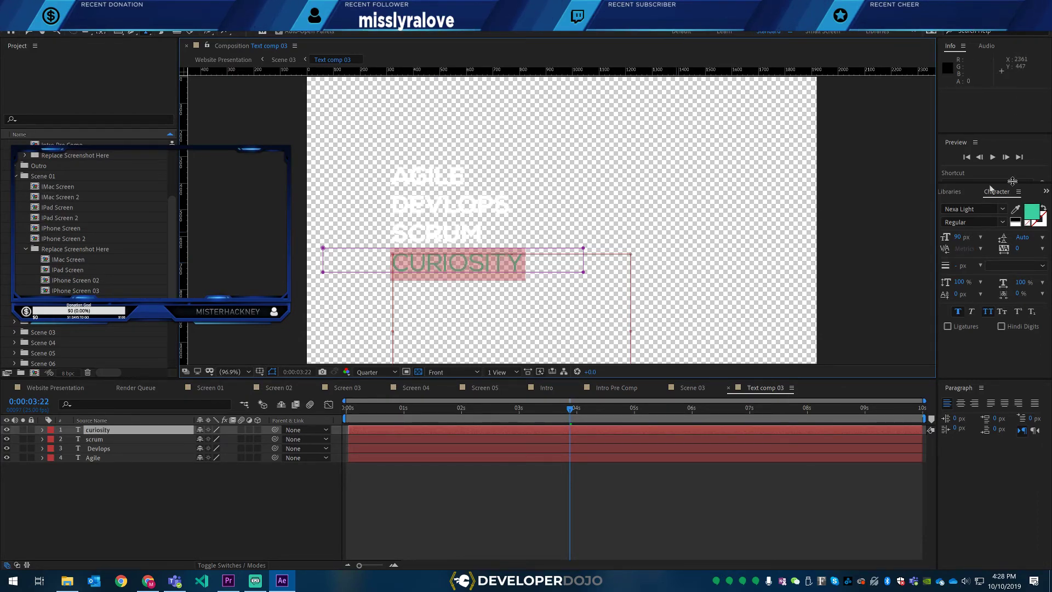
pyautogui.click(1030, 214)
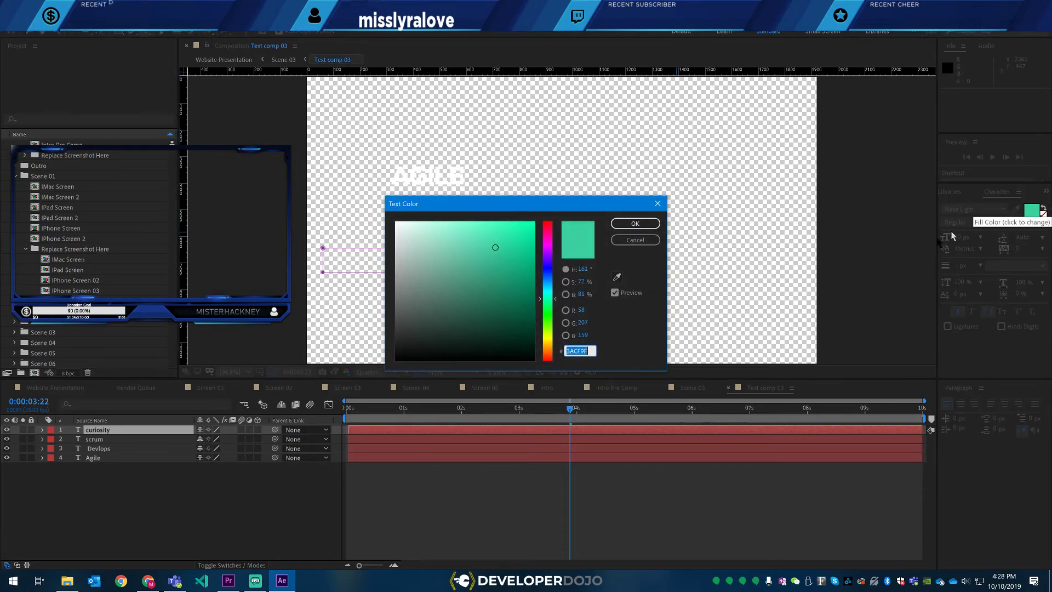
pyautogui.write('29ABE2')
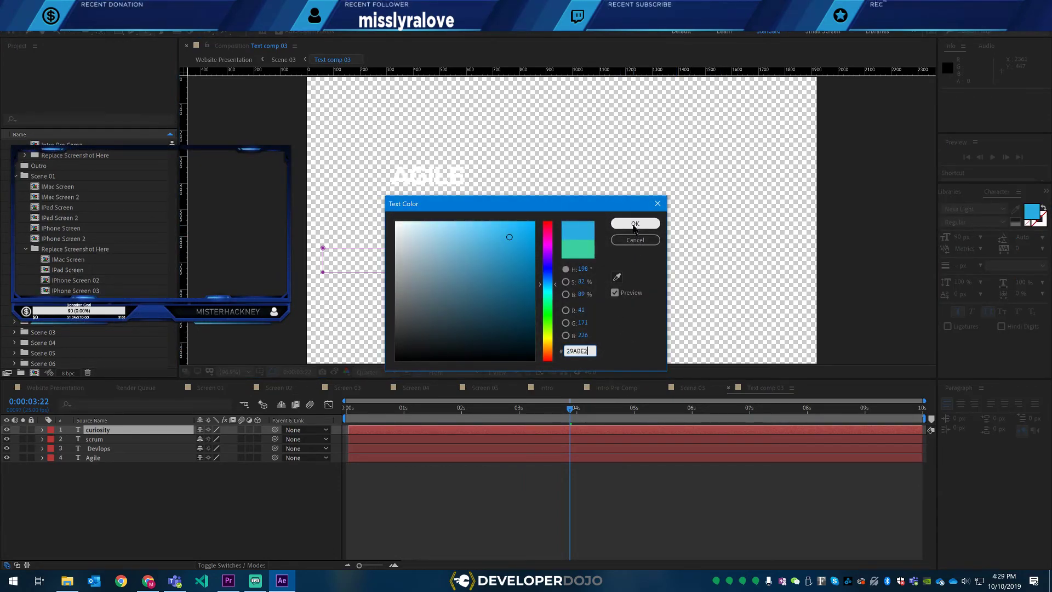
pyautogui.click(635, 223)
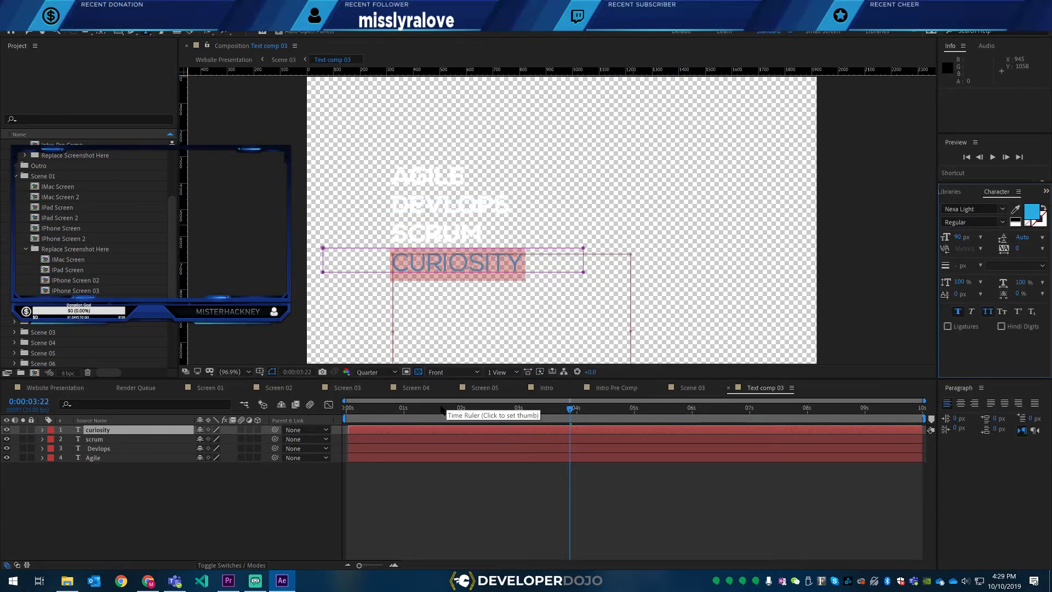
# - Return to the Website Presentation composition and scrub through its timeline up to the Scene 03 text
pyautogui.click(71, 389)
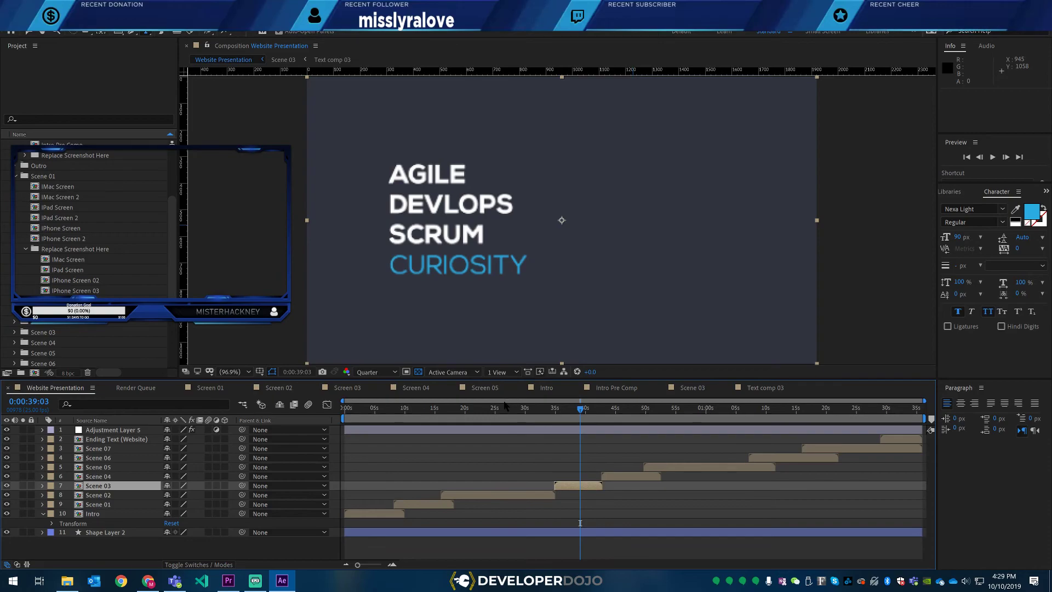
pyautogui.click(504, 409)
pyautogui.moveTo(504, 410); pyautogui.dragTo(579, 412)
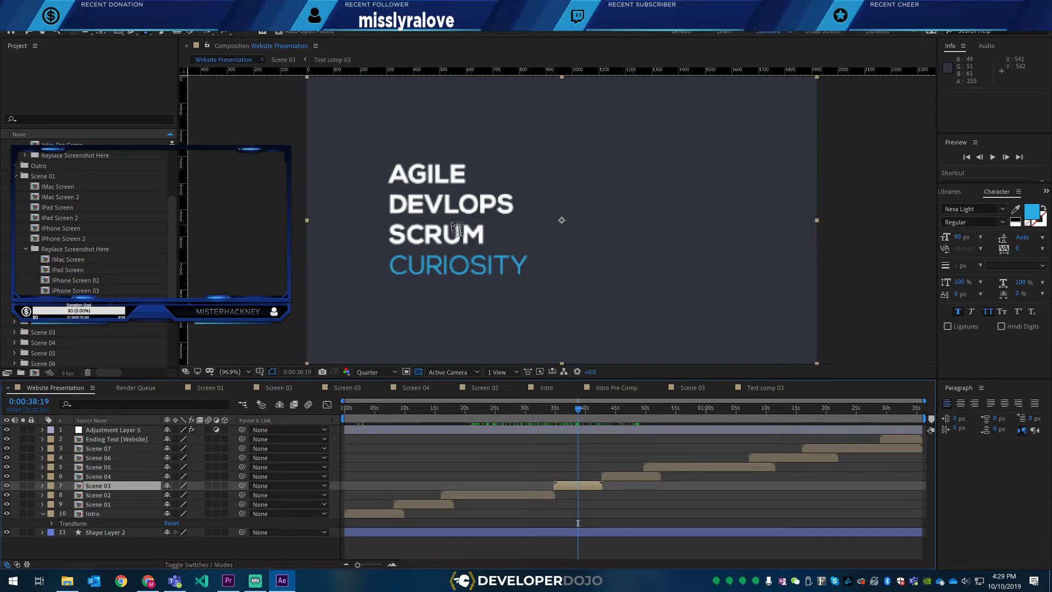
# - Correct the spelling of Devlops to "Devops" in Text comp 03 and return to the Website Presentation composition
pyautogui.click(762, 387)
pyautogui.click(472, 212)
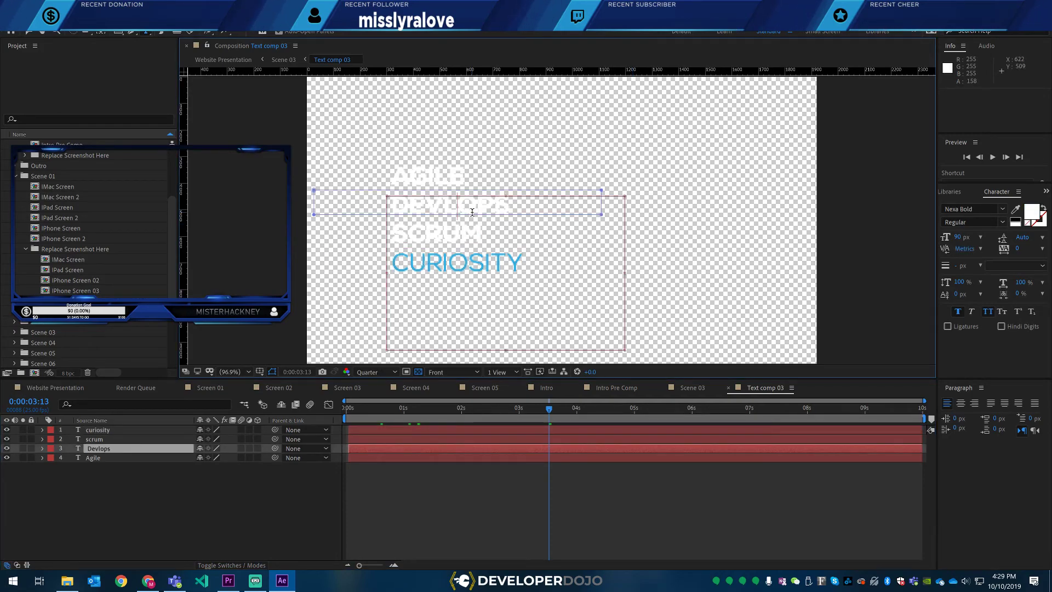
pyautogui.press('BackSpace')
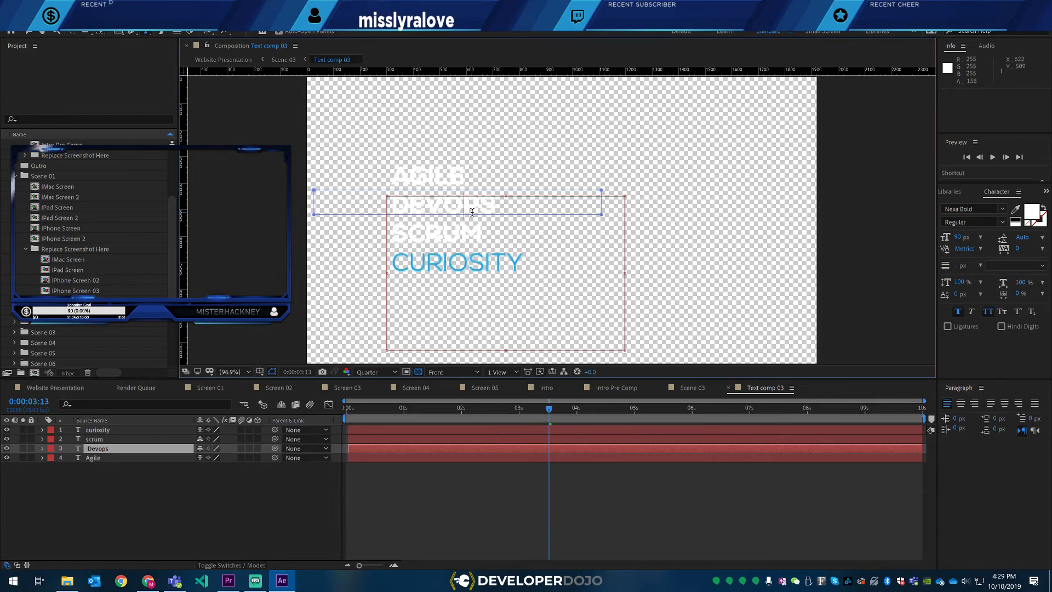
pyautogui.click(30, 390)
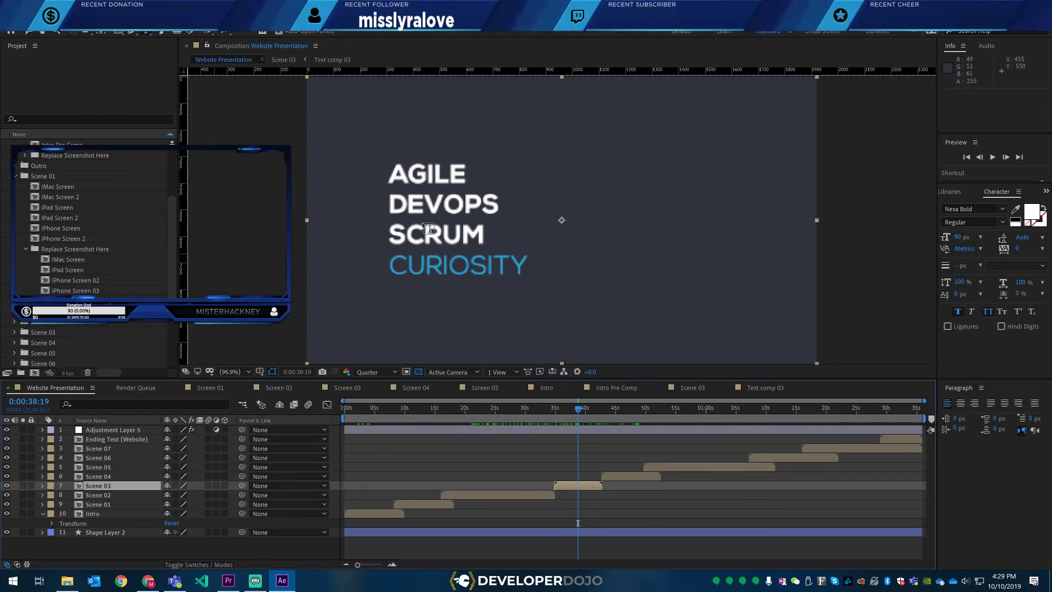
# - Switch to the browser and look through the Ignite Curiosity orientation page for wording to use in the scenes
pyautogui.click(149, 583)
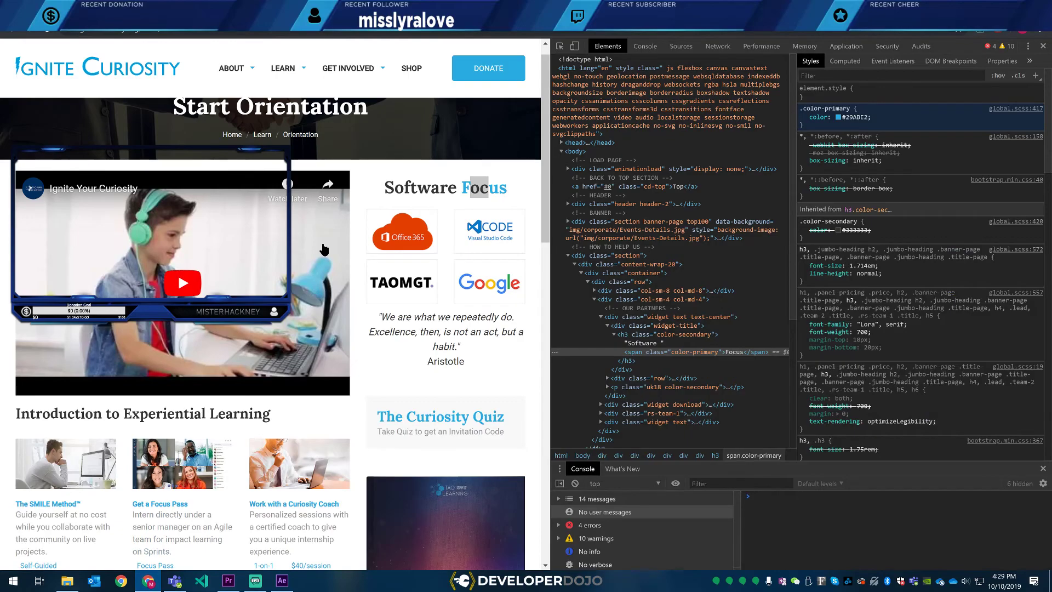
pyautogui.scroll(-5, 242, 343)
pyautogui.scroll(-2, 243, 343)
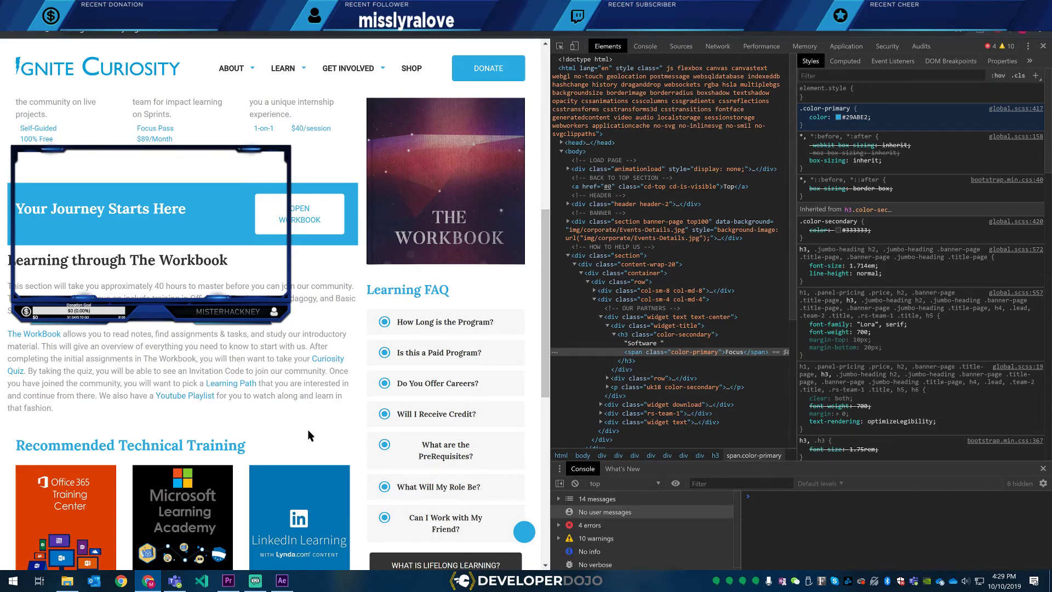
pyautogui.scroll(-1, 305, 427)
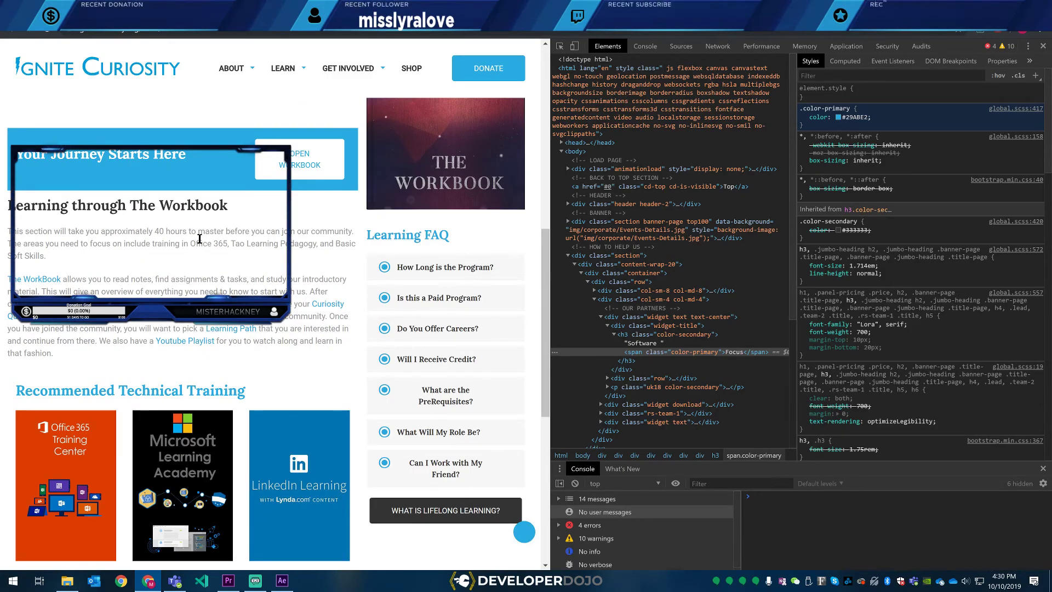
pyautogui.scroll(1, 146, 293)
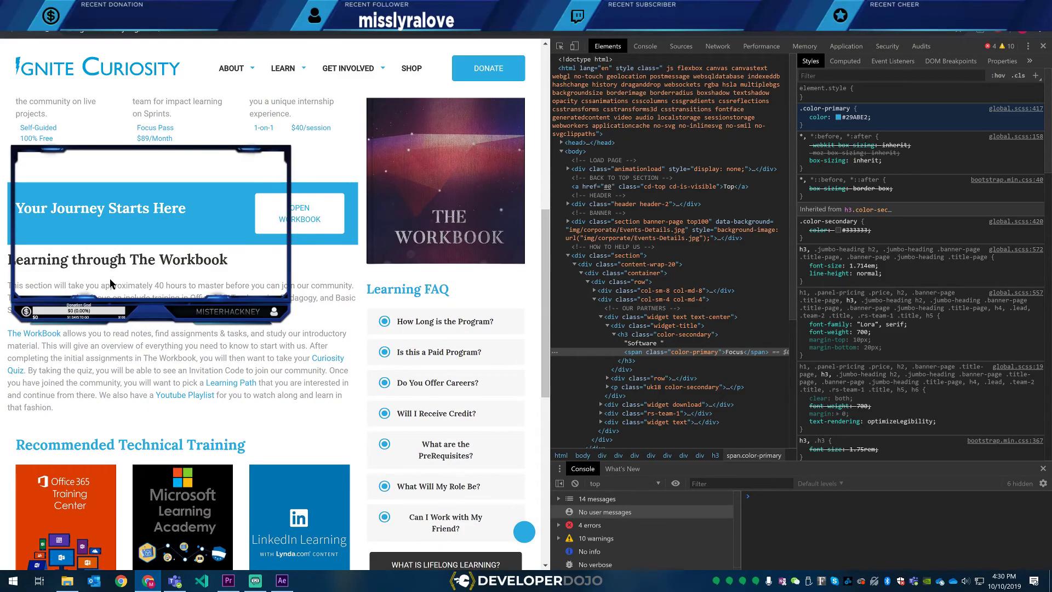
pyautogui.scroll(1, 109, 379)
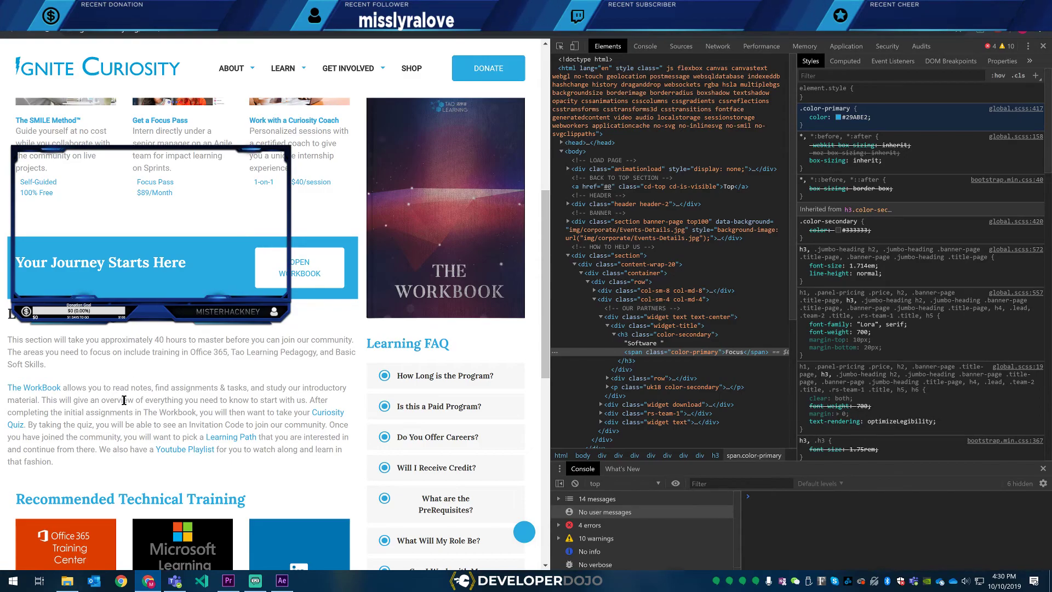
# - Switch back to After Effects, replace the word SCRUM with "focus" in Text comp 03, and return to Website Presentation
pyautogui.hotkey('alt', 'Tab')
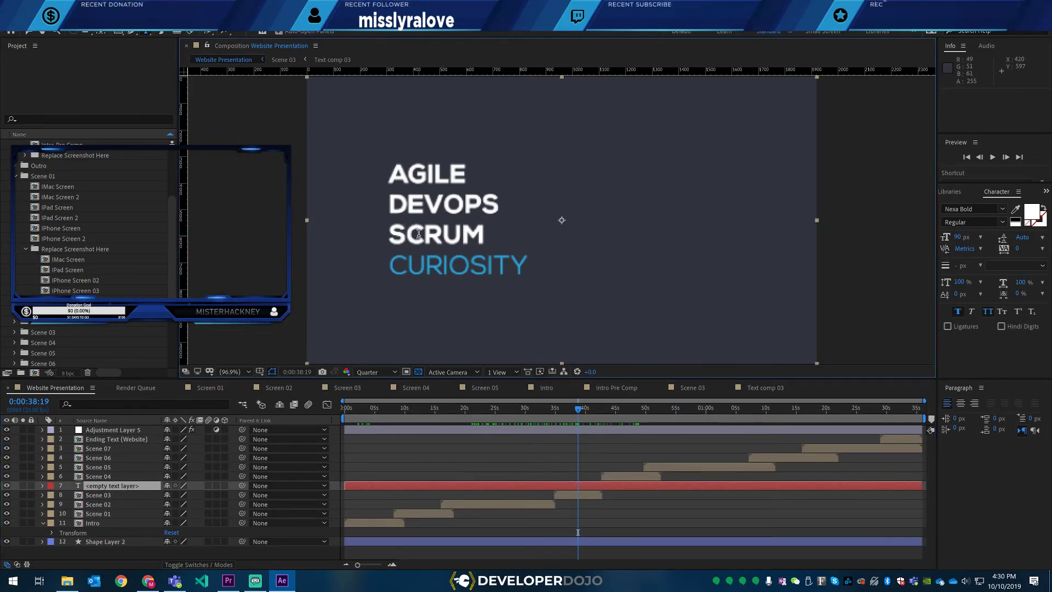
pyautogui.doubleClick(428, 204)
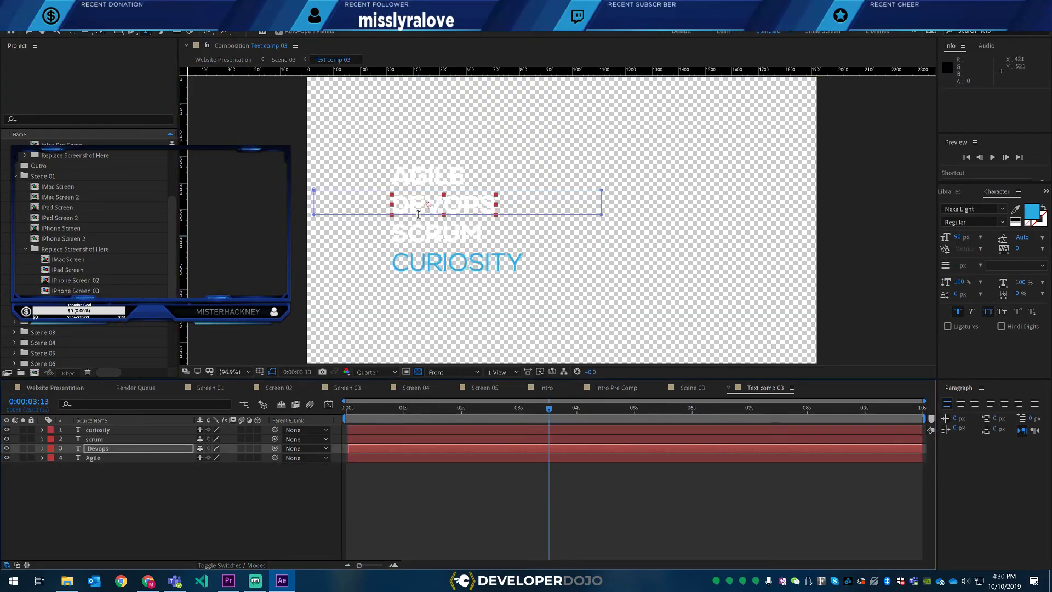
pyautogui.click(426, 233)
pyautogui.hotkey('ctrl', 'a')
pyautogui.write('focus')
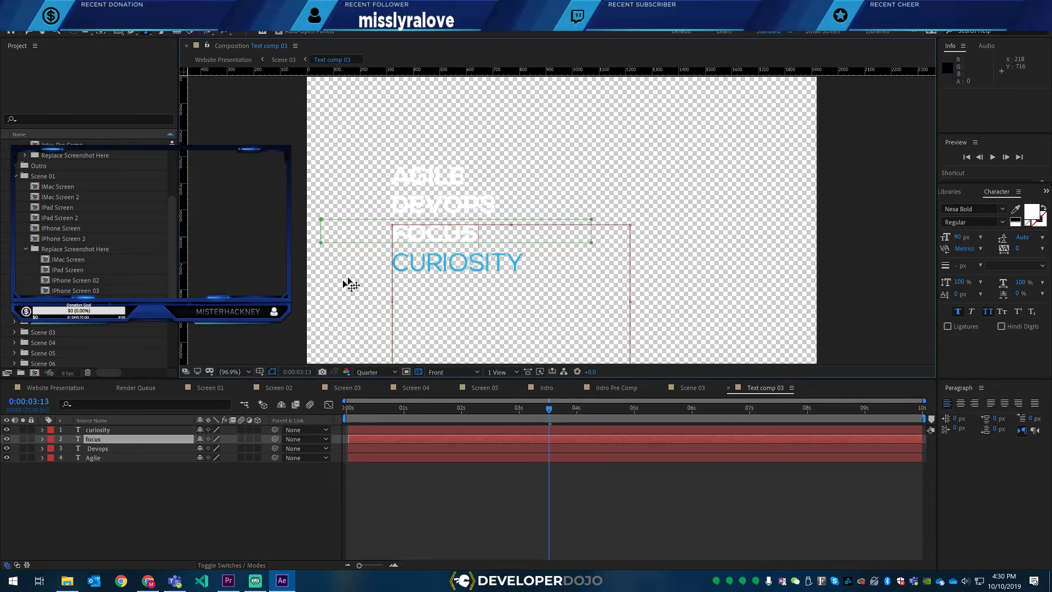
pyautogui.click(66, 388)
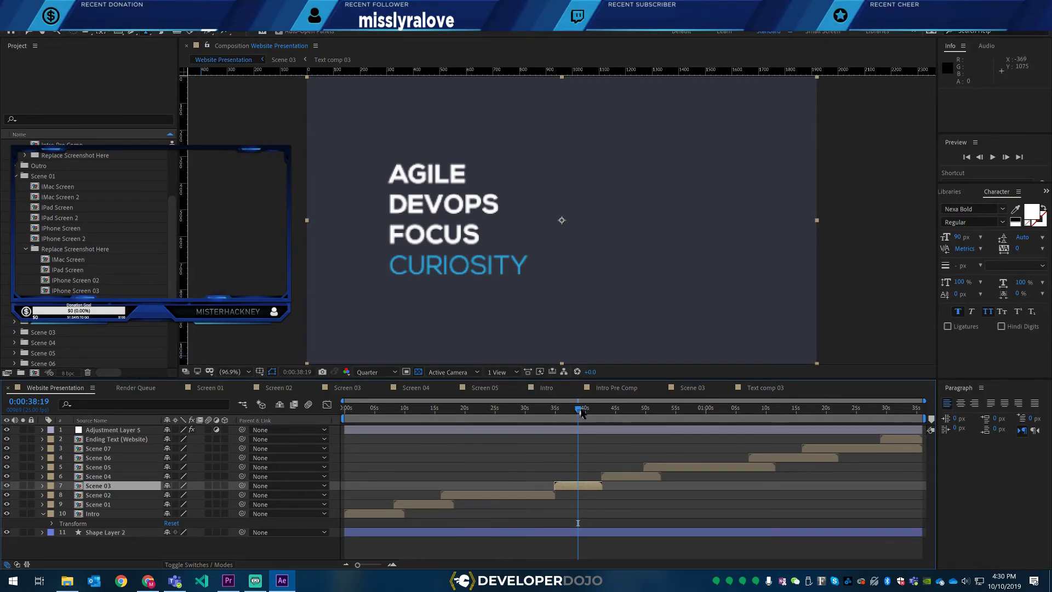
# - Review the A BETTER WAY text, the Ignite Curiosity device scene and the START ORIENTATION text along the Website Presentation timeline
pyautogui.moveTo(584, 412); pyautogui.dragTo(618, 410)
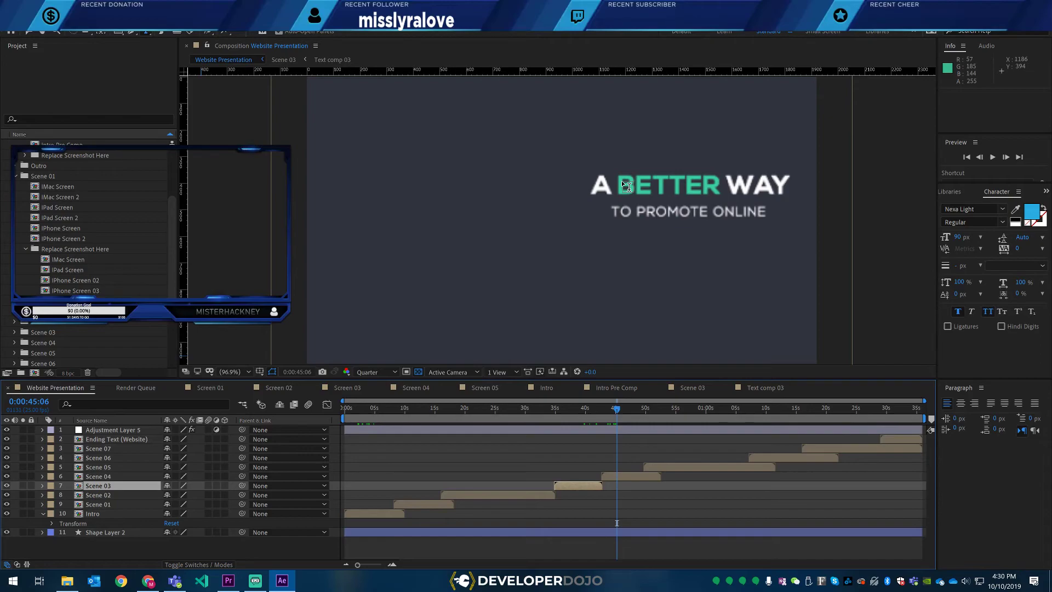
pyautogui.click(626, 409)
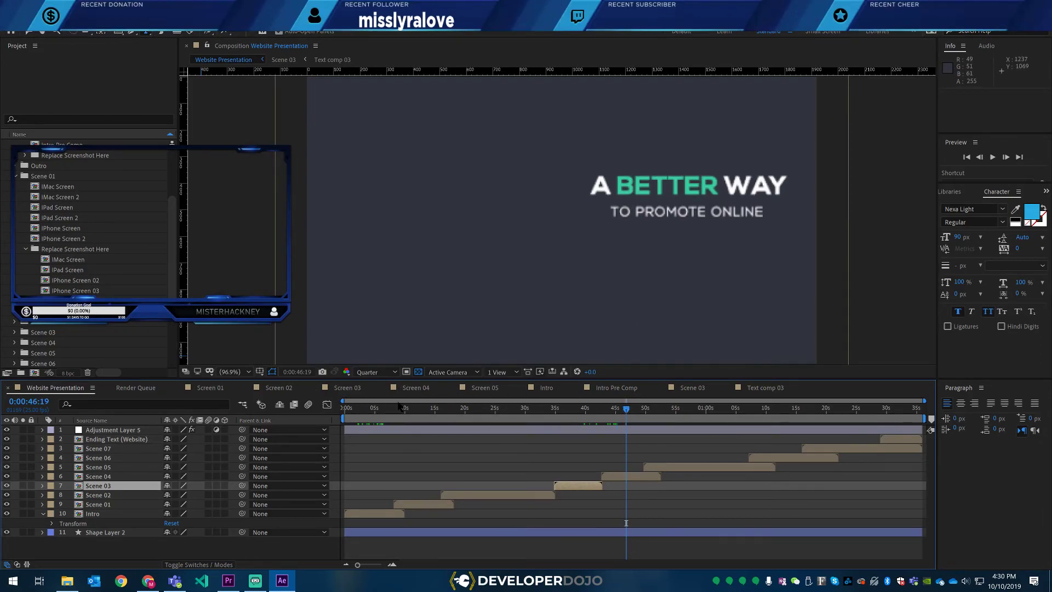
pyautogui.moveTo(364, 409); pyautogui.dragTo(441, 415)
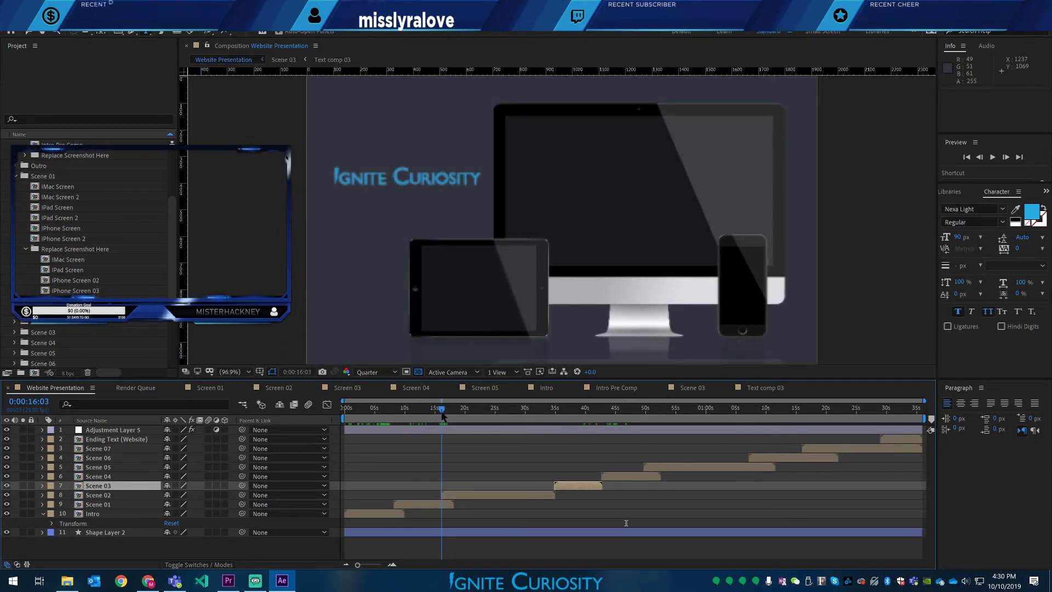
pyautogui.moveTo(441, 415); pyautogui.dragTo(439, 415)
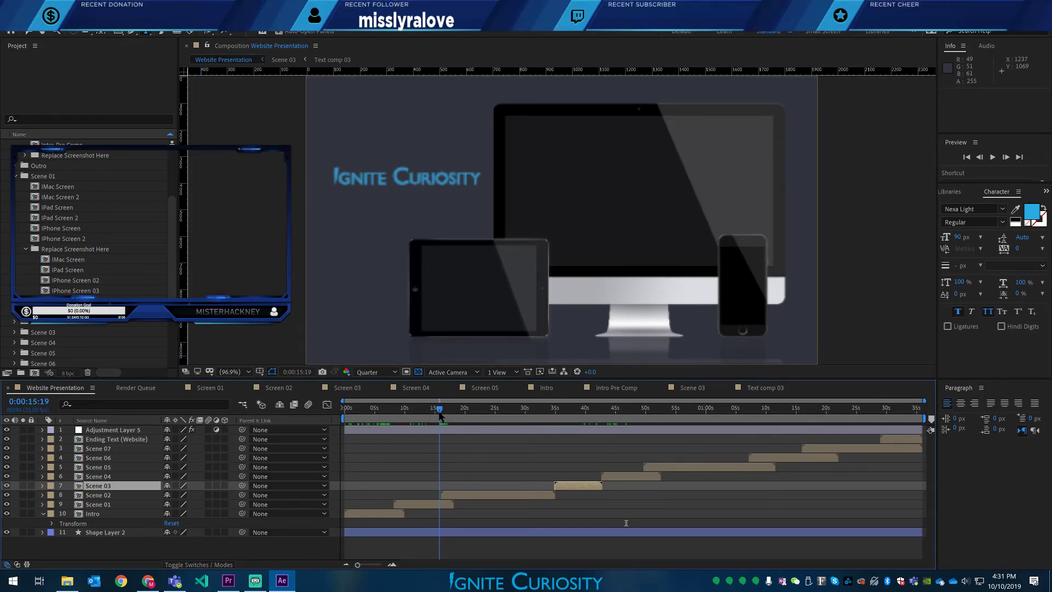
pyautogui.moveTo(443, 414); pyautogui.dragTo(469, 408)
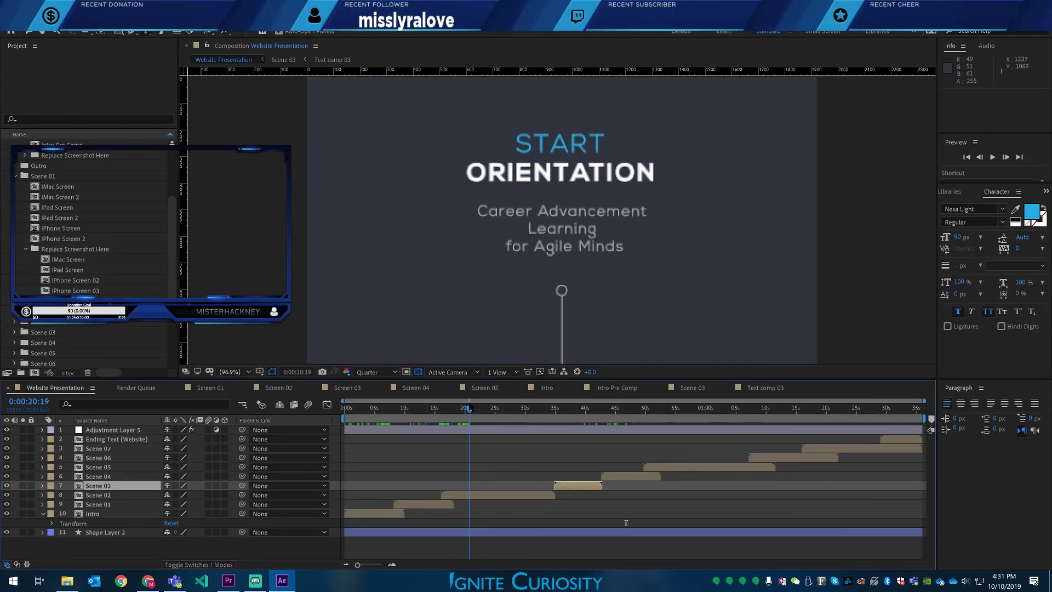
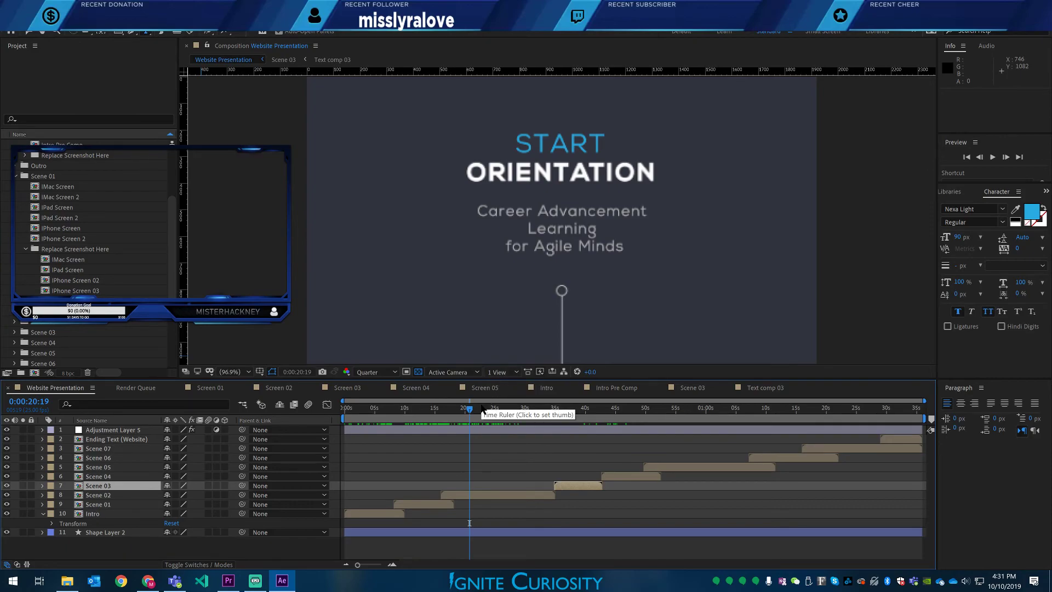
pyautogui.click(426, 409)
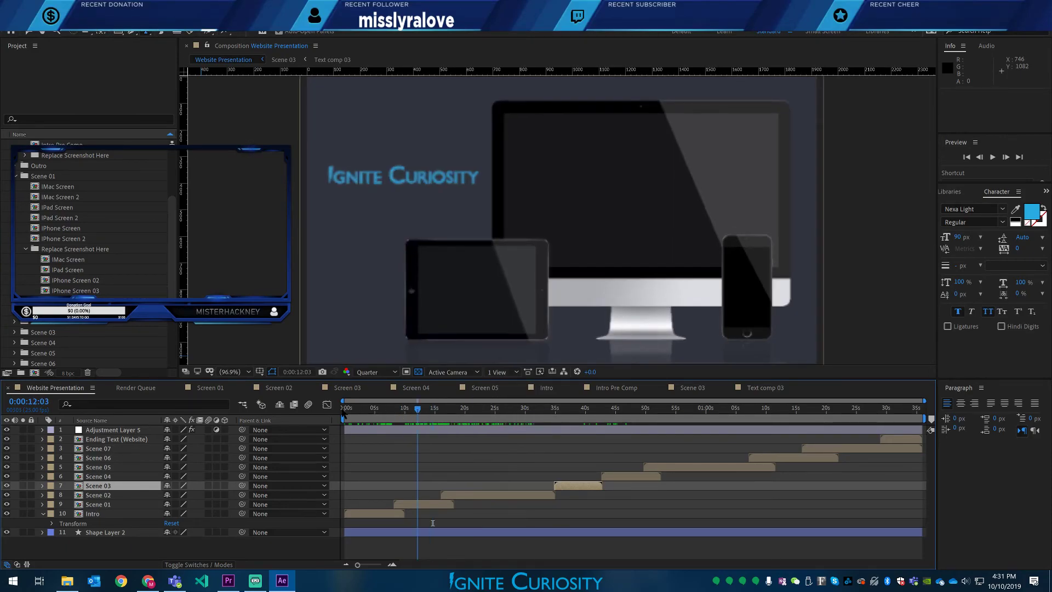
pyautogui.click(470, 409)
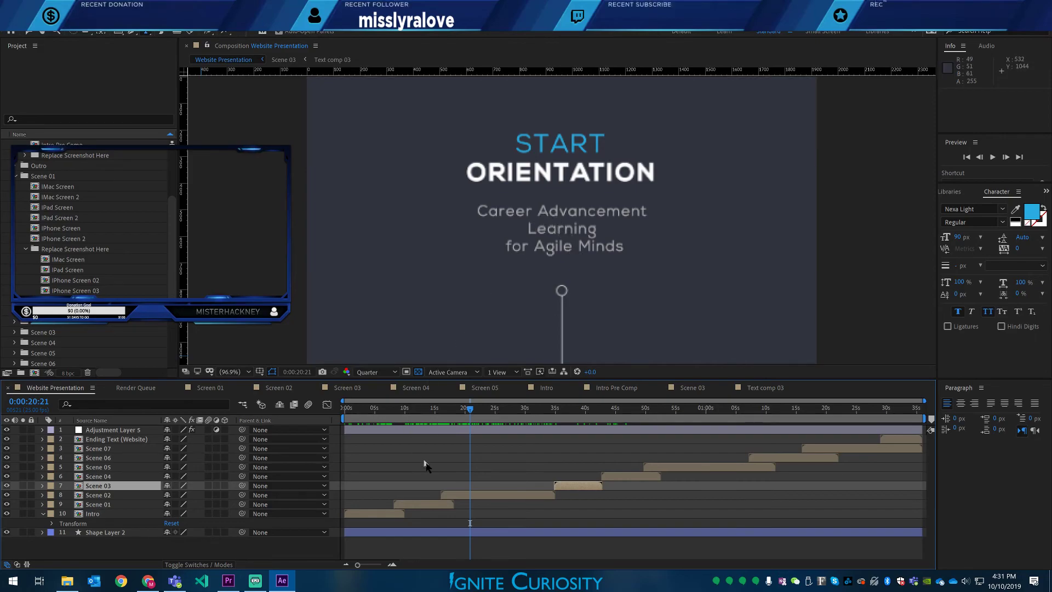
pyautogui.click(465, 497)
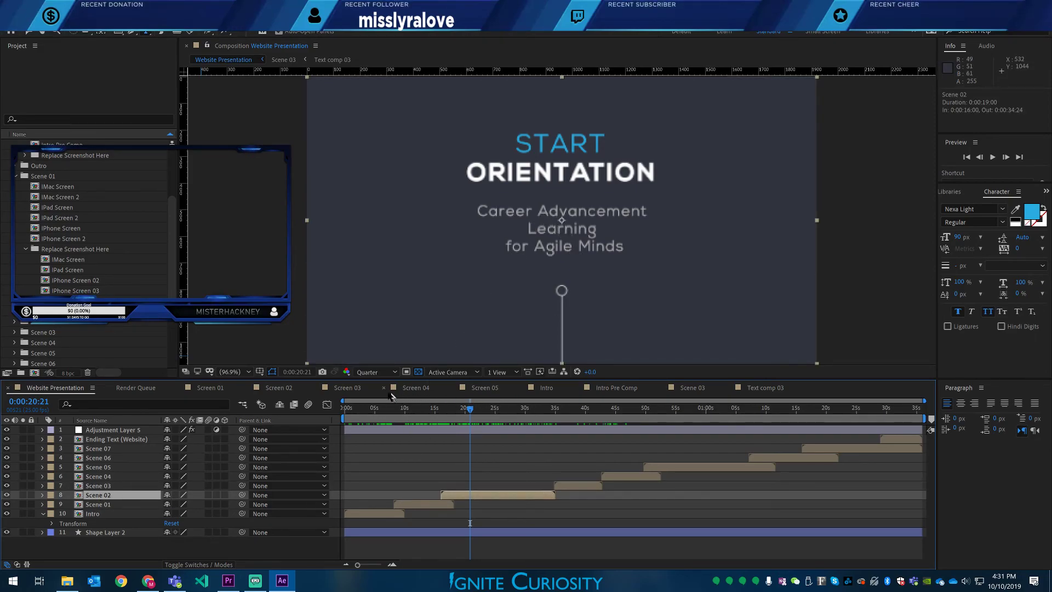
pyautogui.click(279, 388)
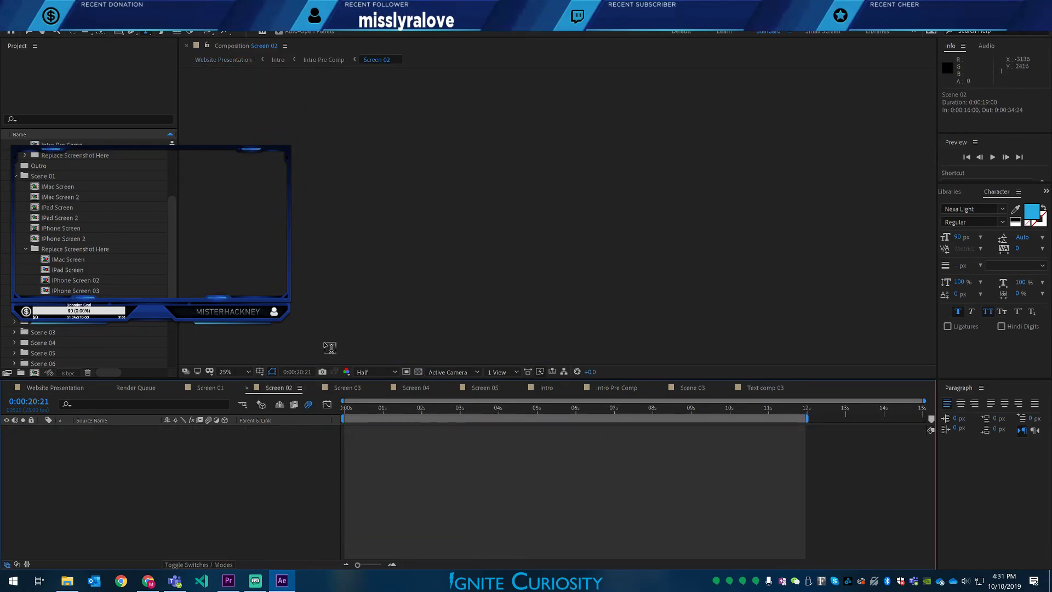
pyautogui.click(409, 408)
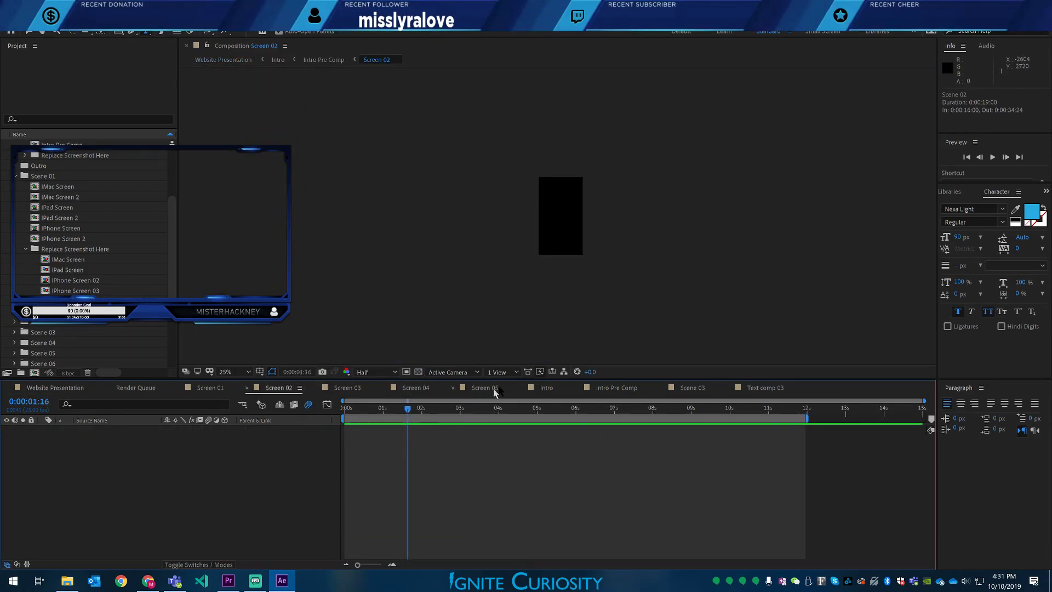
pyautogui.click(81, 391)
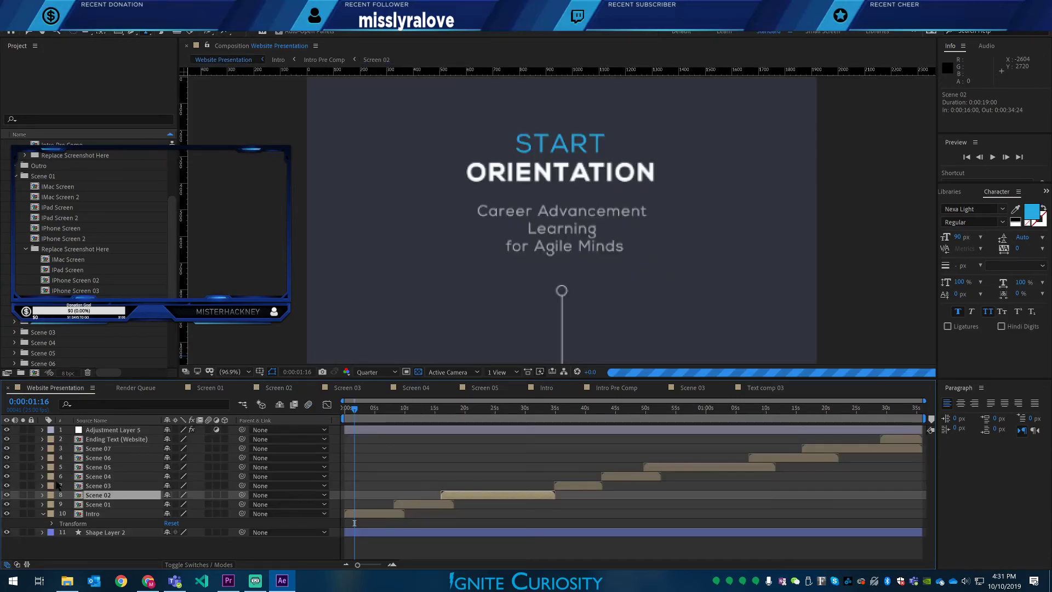
# - Open the Scene 02 composition and move the playhead to 0:00:05:12, at the START ORIENTATION text
pyautogui.doubleClick(87, 495)
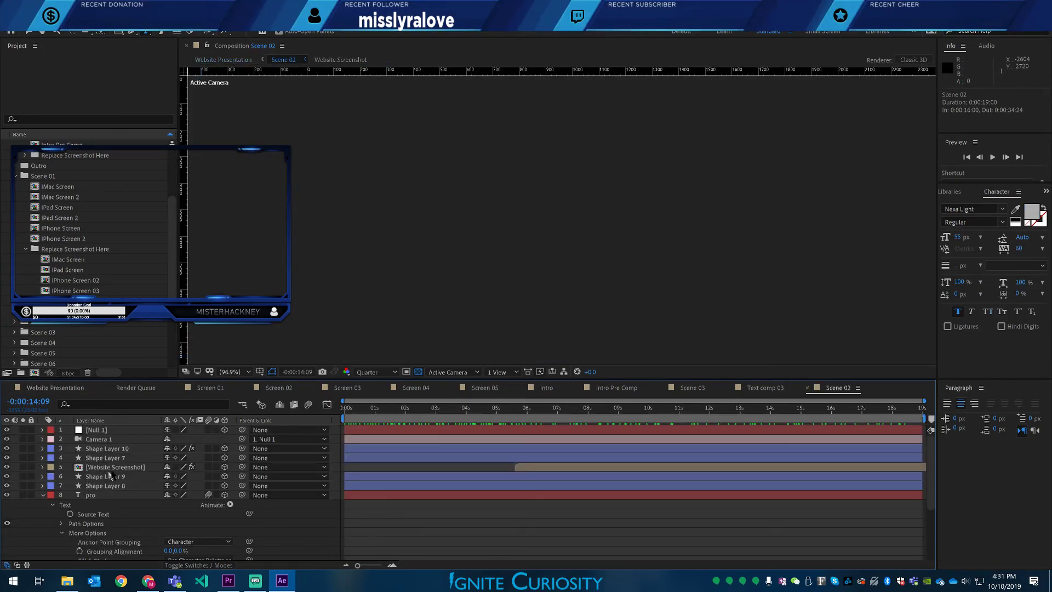
pyautogui.click(408, 410)
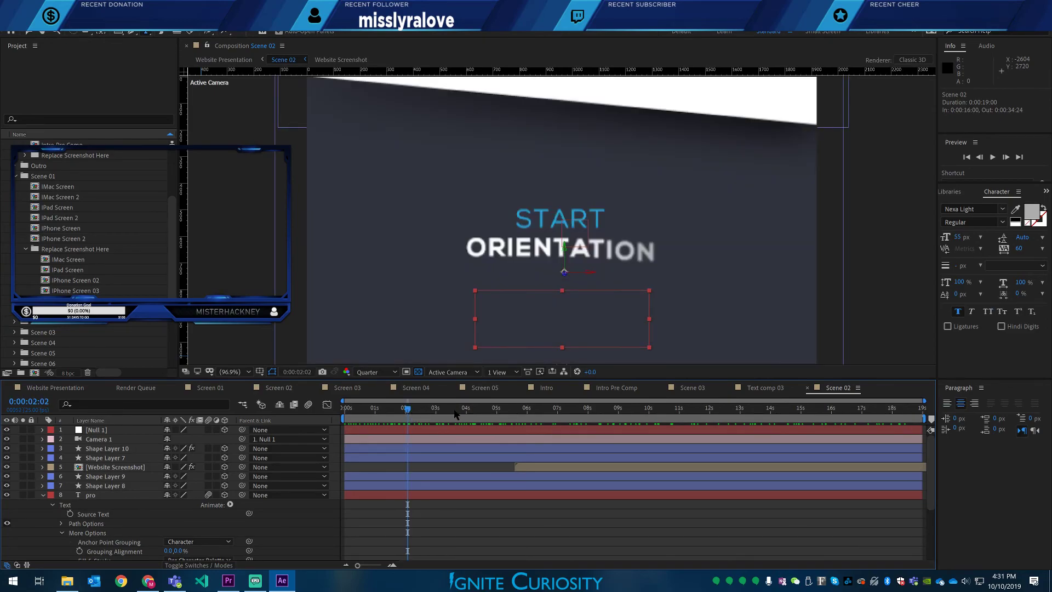
pyautogui.click(455, 411)
pyautogui.click(509, 411)
pyautogui.moveTo(508, 411); pyautogui.dragTo(511, 411)
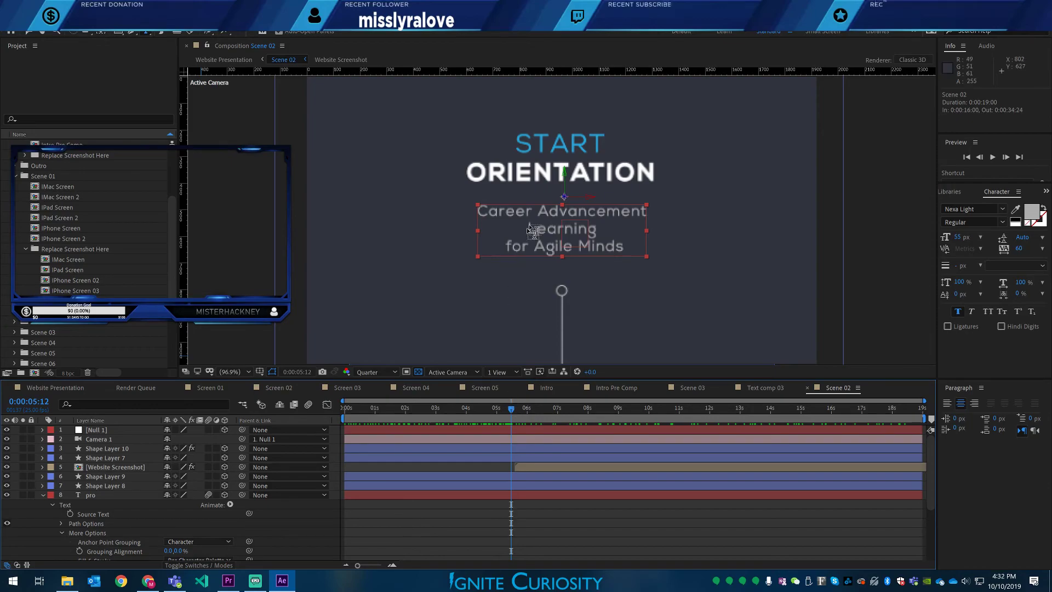
# - Replace the subtitle's first line, "Career Advancement", under START ORIENTATION with "Use the SMILE Method"
pyautogui.click(515, 211)
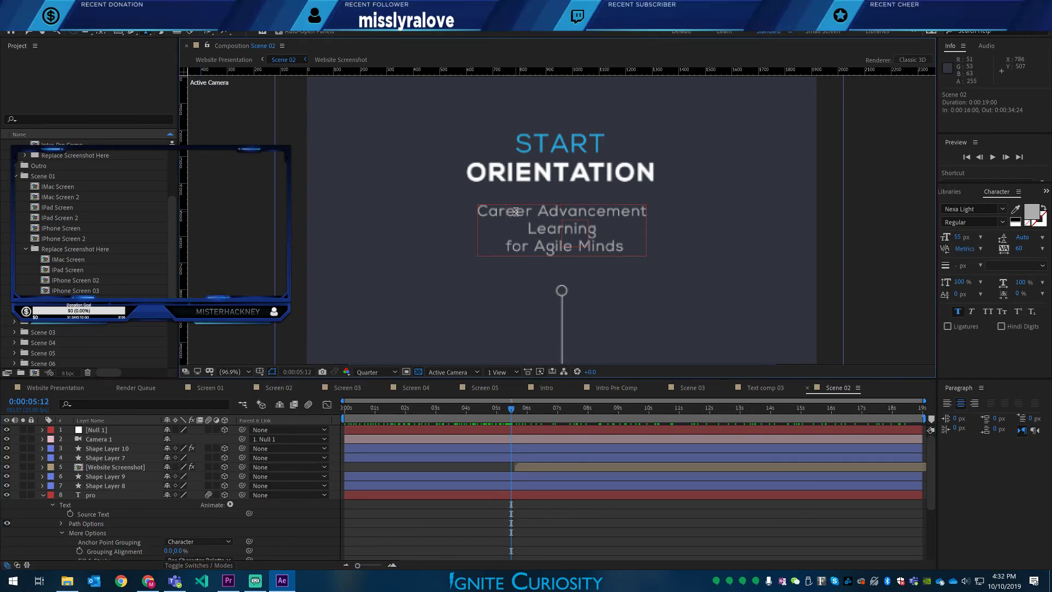
pyautogui.moveTo(481, 211); pyautogui.dragTo(639, 214)
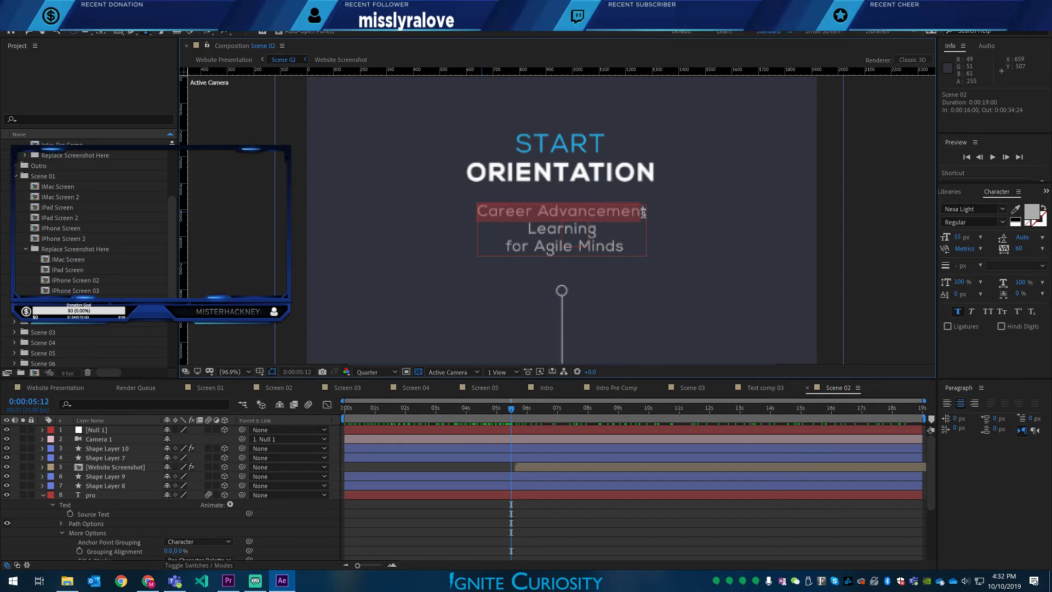
pyautogui.moveTo(644, 213); pyautogui.dragTo(642, 220)
pyautogui.write('Use the SMIL')
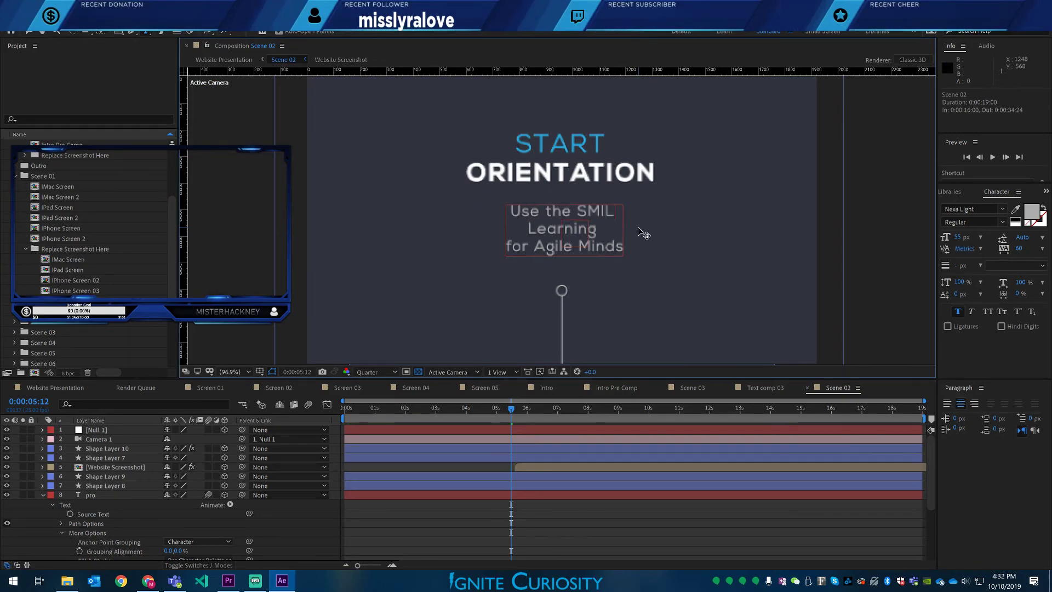
pyautogui.write('E Method')
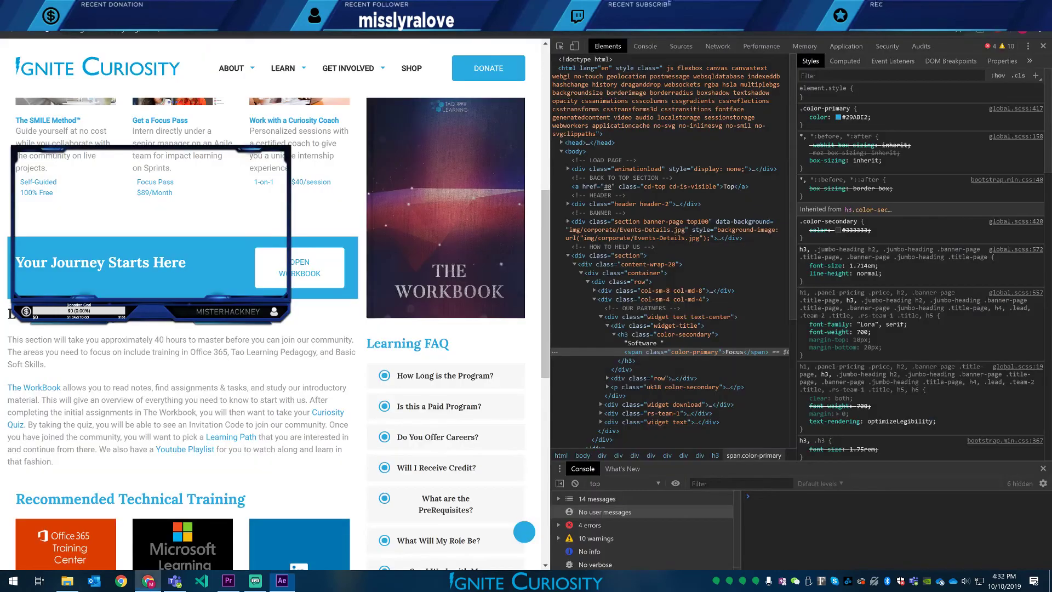
# - Switch to the browser, copy the ™ symbol from the SMILE Method heading on the Ignite Curiosity homepage, and paste it after "Method" in the Scene 02 subtitle
pyautogui.click(148, 580)
pyautogui.scroll(4, 101, 369)
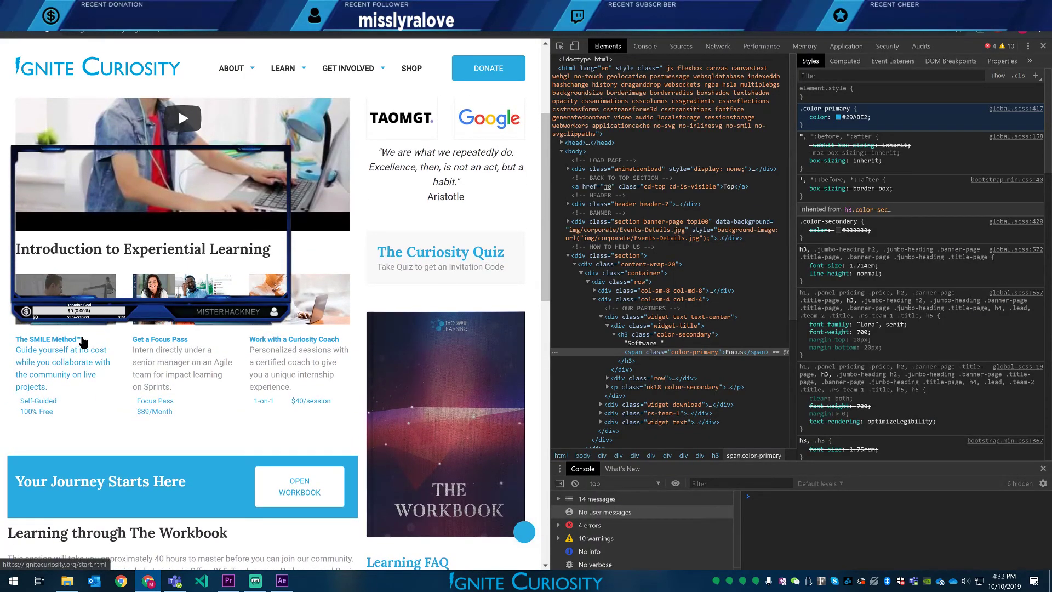
pyautogui.scroll(-1, 138, 452)
pyautogui.scroll(-15, 137, 451)
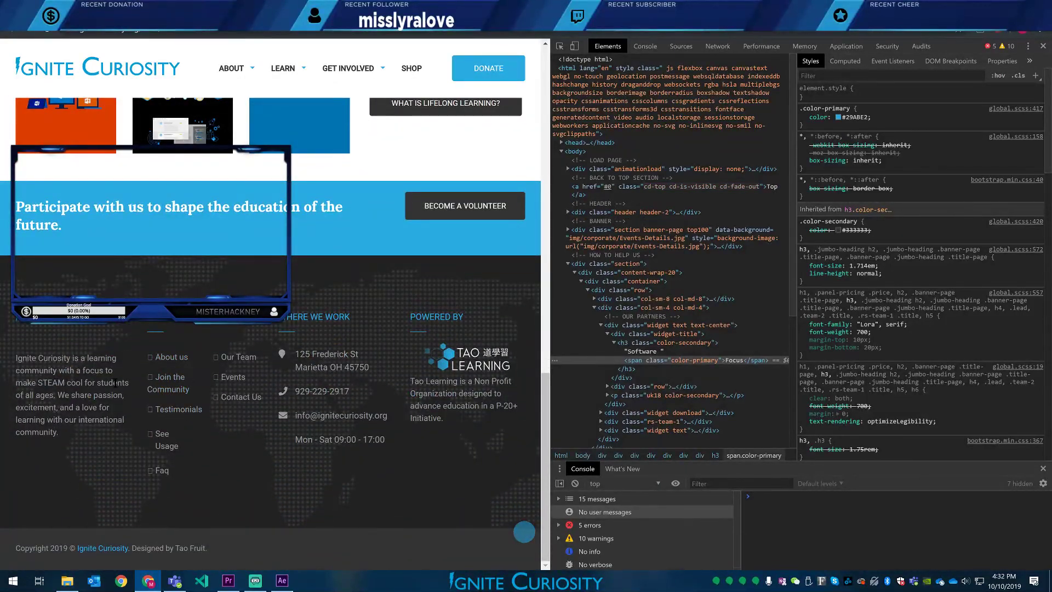
pyautogui.scroll(15, 145, 358)
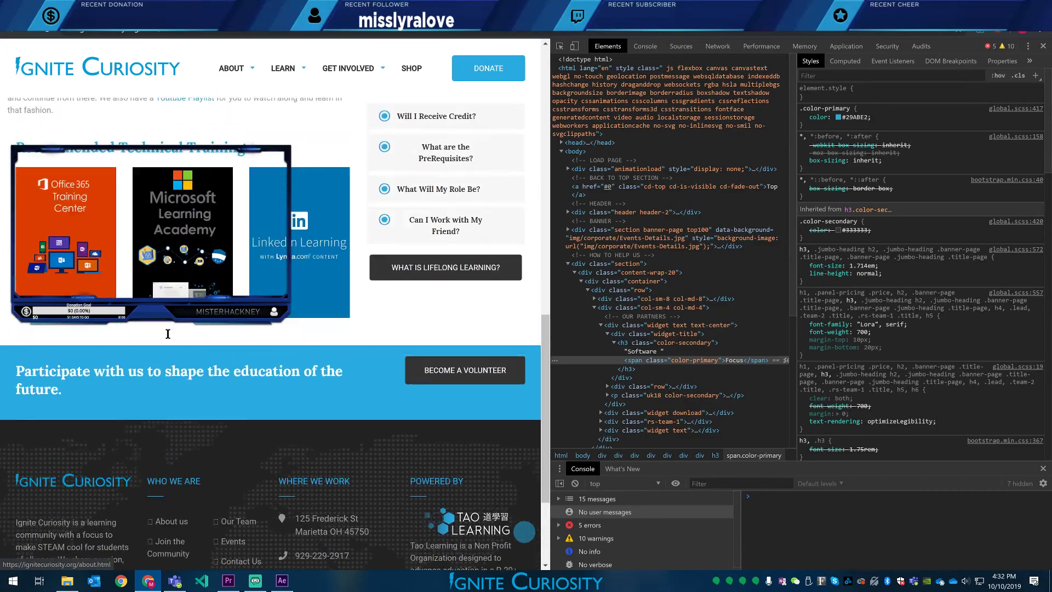
pyautogui.scroll(1, 184, 160)
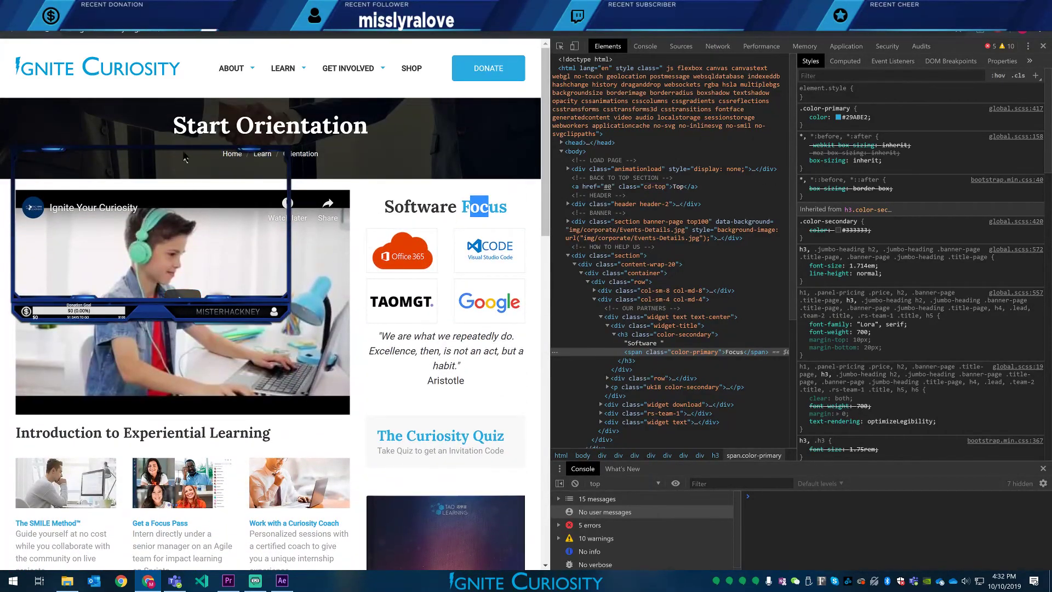
pyautogui.click(109, 81)
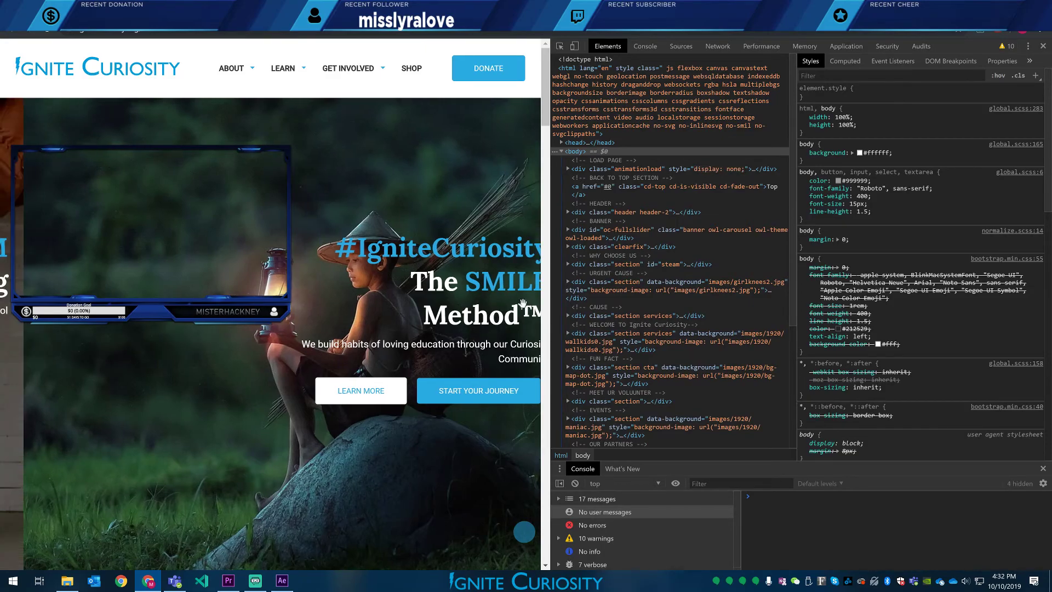
pyautogui.scroll(-10, 447, 347)
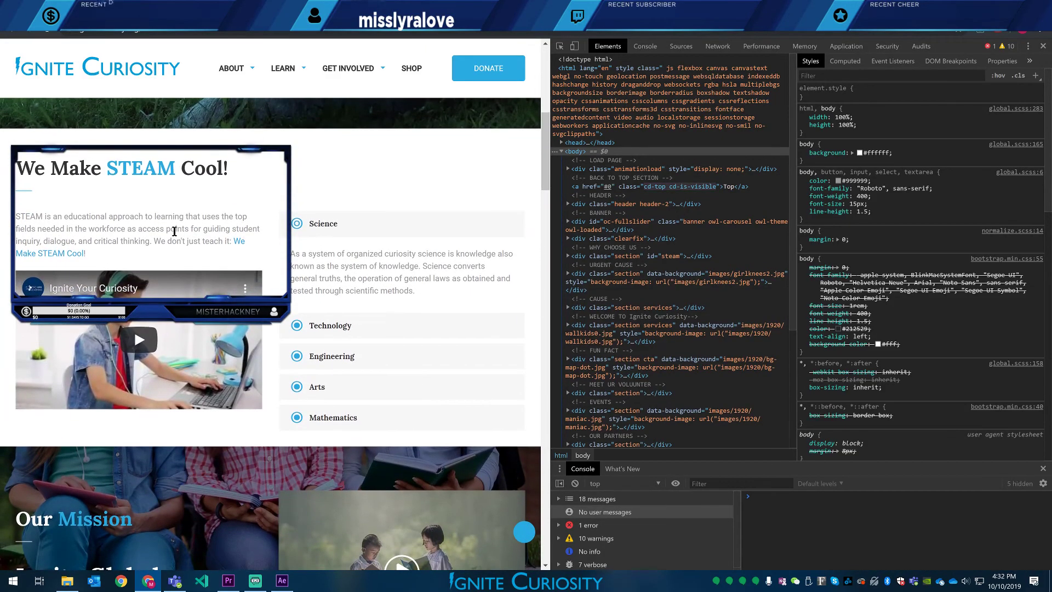
pyautogui.scroll(-8, 242, 380)
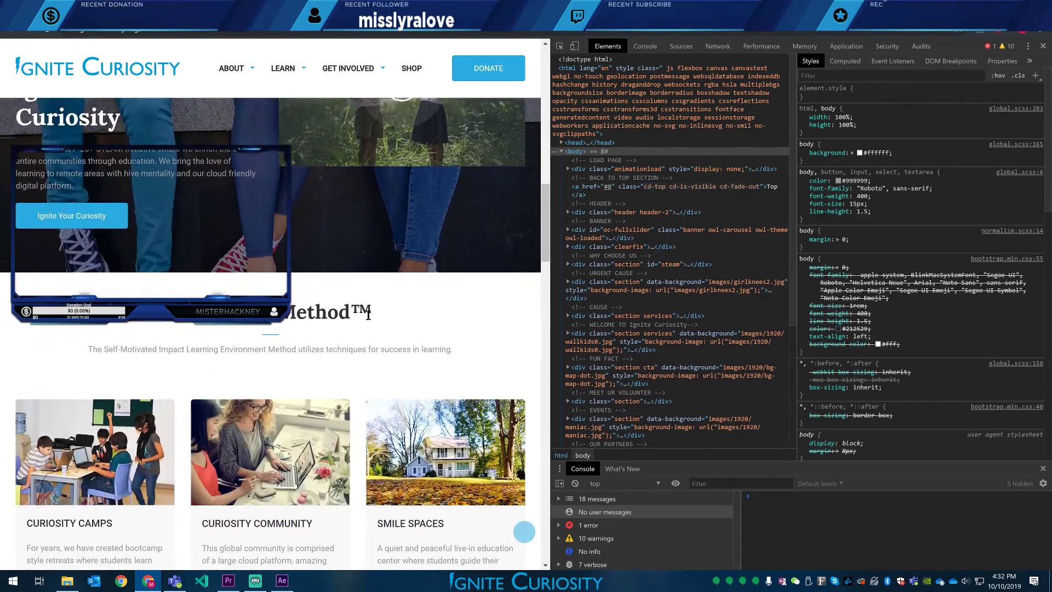
pyautogui.moveTo(371, 310); pyautogui.dragTo(353, 308)
pyautogui.hotkey('ctrl', 'c')
pyautogui.hotkey('alt', 'Tab')
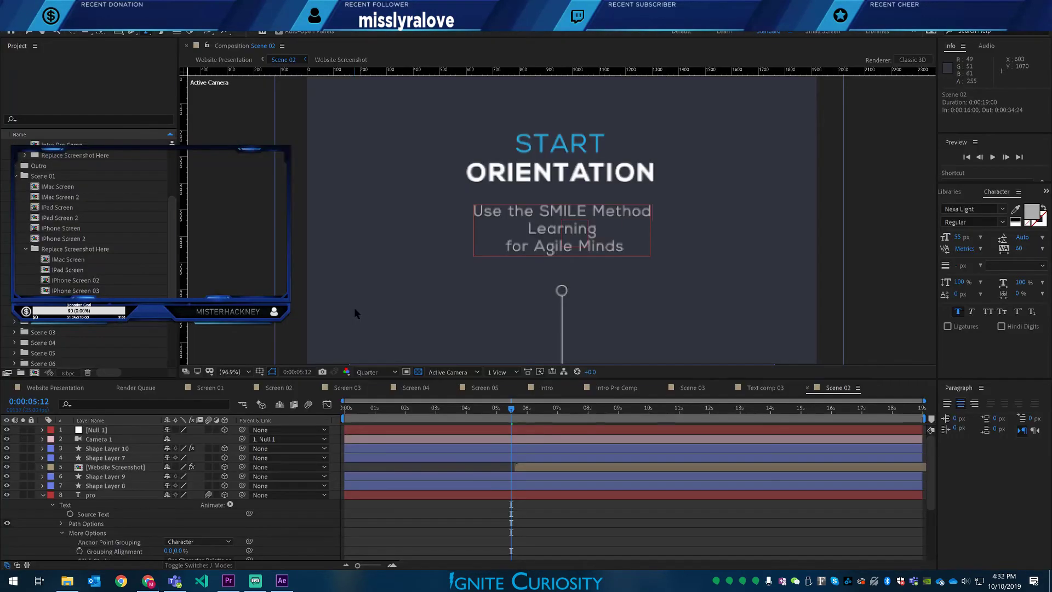
pyautogui.hotkey('ctrl', 'v')
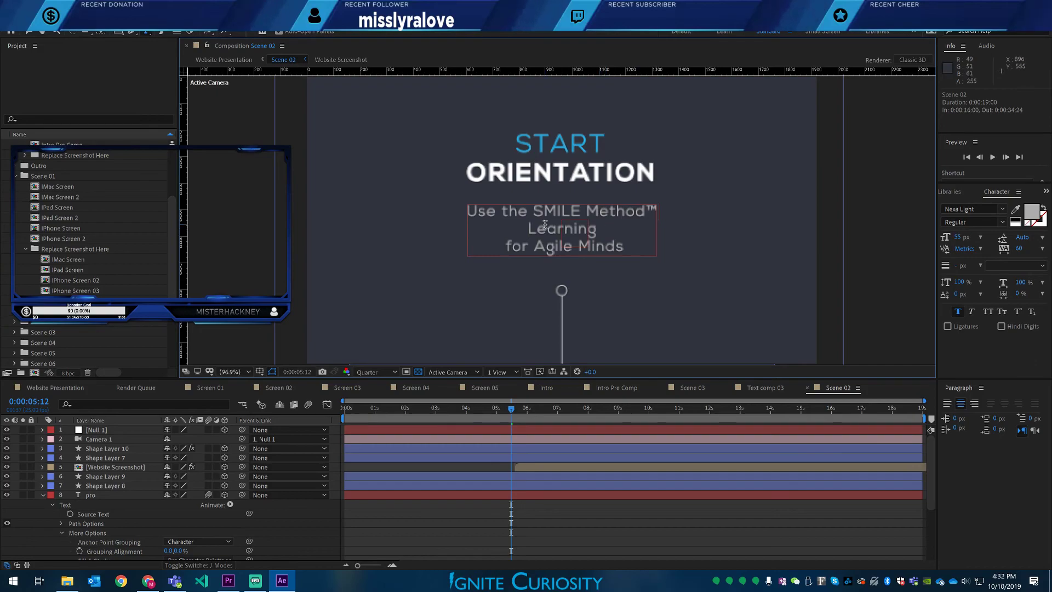
# - Replace the word "Learning" on the subtitle's second line with "to"
pyautogui.moveTo(526, 229); pyautogui.dragTo(614, 245)
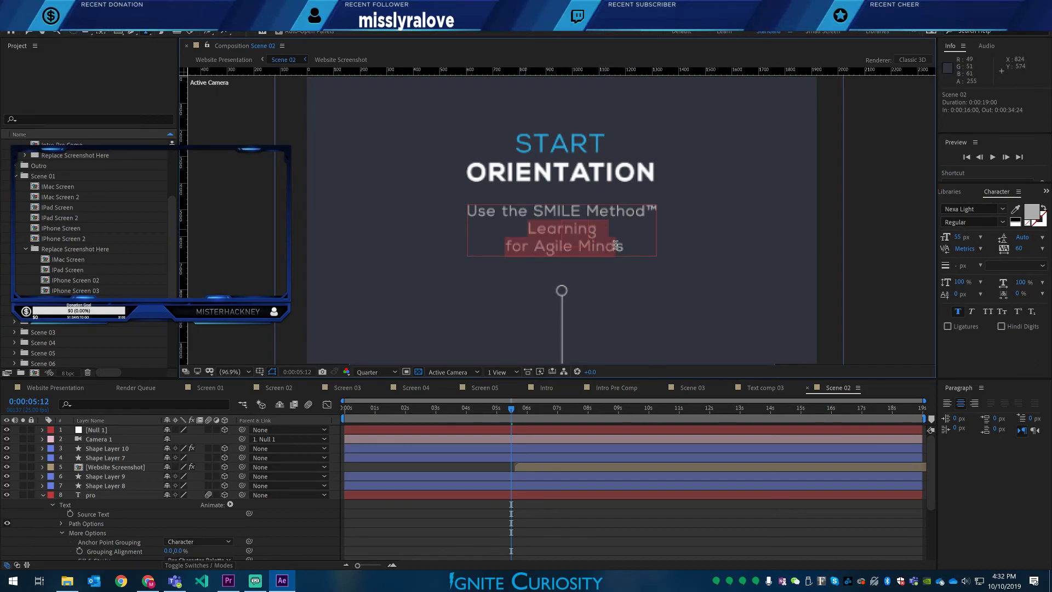
pyautogui.click(582, 230)
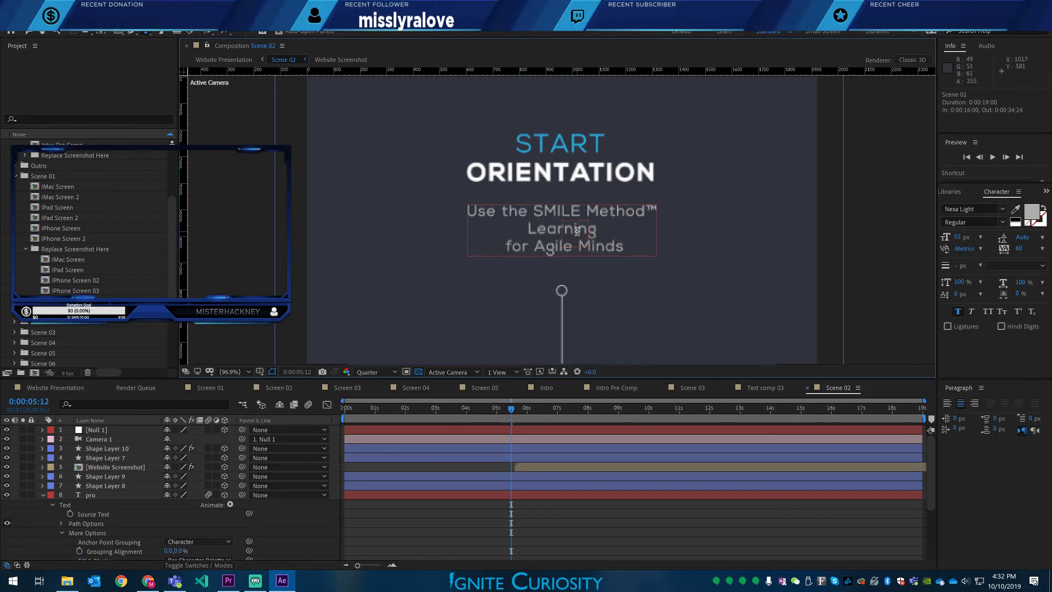
pyautogui.doubleClick(578, 231)
pyautogui.write('to')
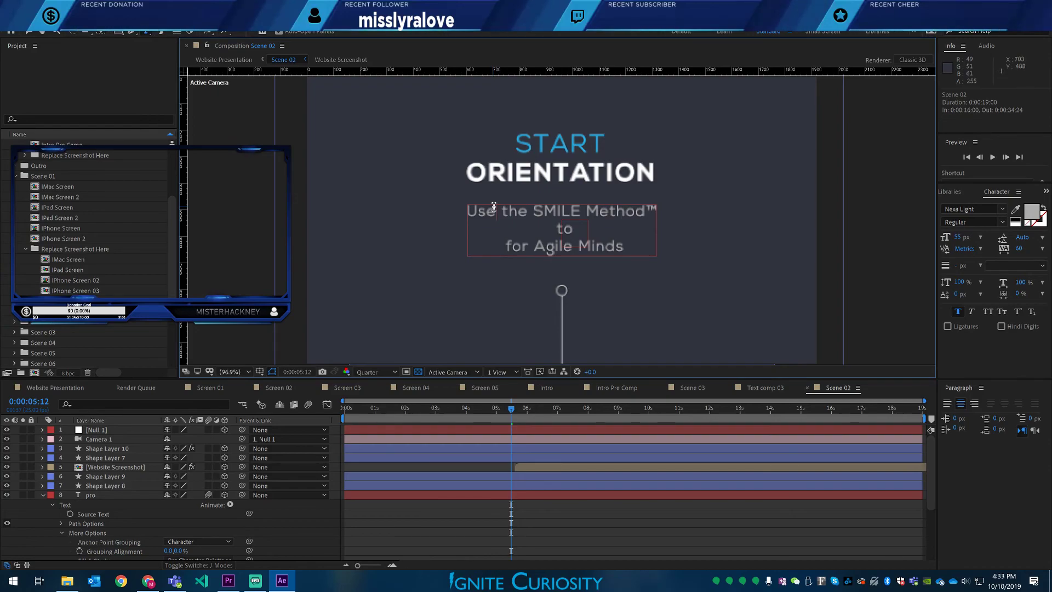
# - Shorten the subtitle's first line to "The SMILE Method™" and replace the two lines beneath it with "for"
pyautogui.moveTo(576, 236); pyautogui.dragTo(624, 251)
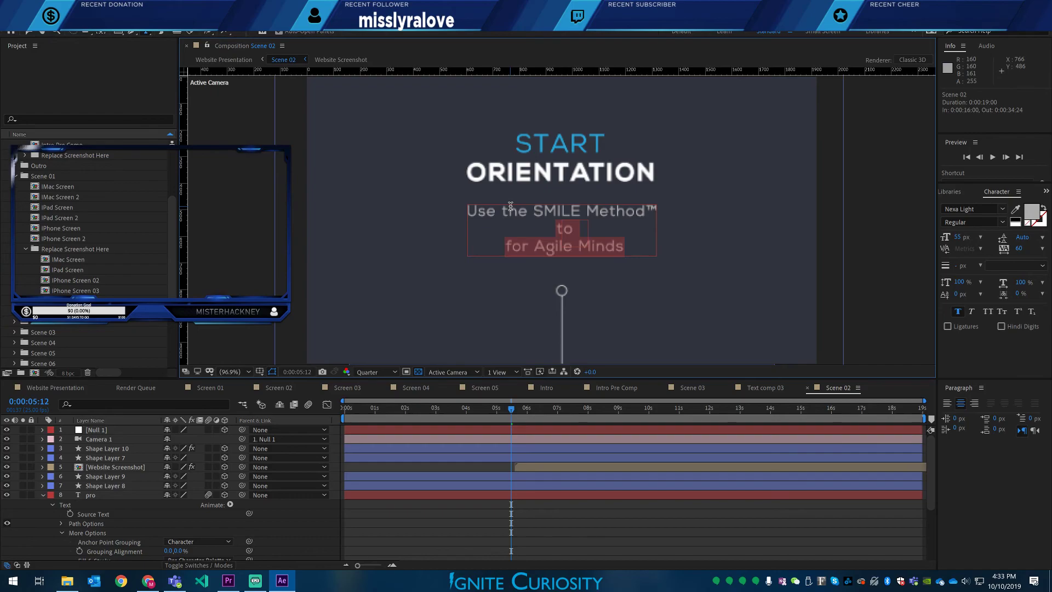
pyautogui.moveTo(510, 207); pyautogui.dragTo(481, 209)
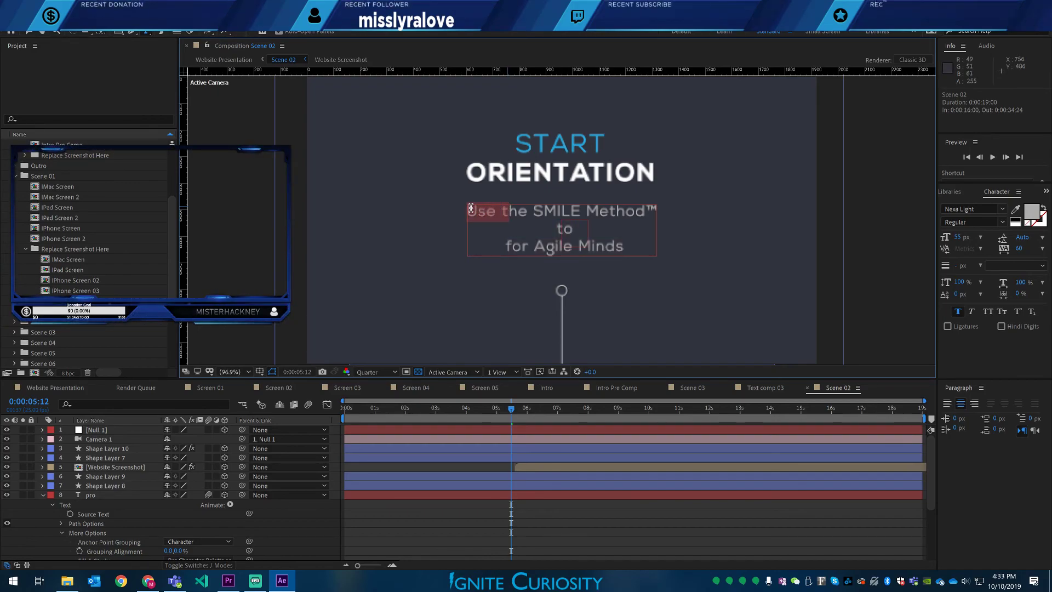
pyautogui.write('T')
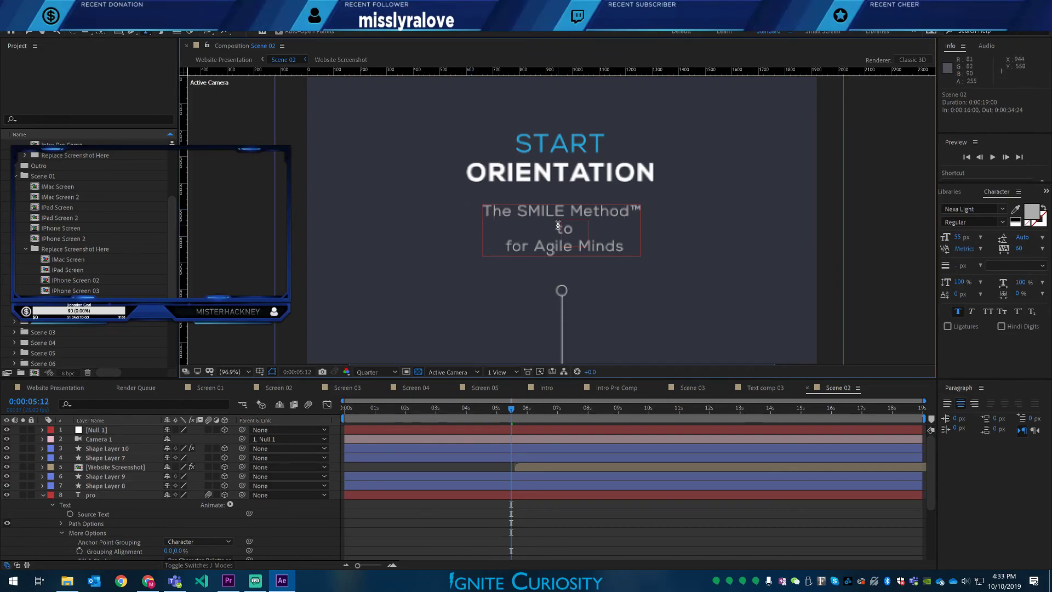
pyautogui.moveTo(558, 225); pyautogui.dragTo(627, 245)
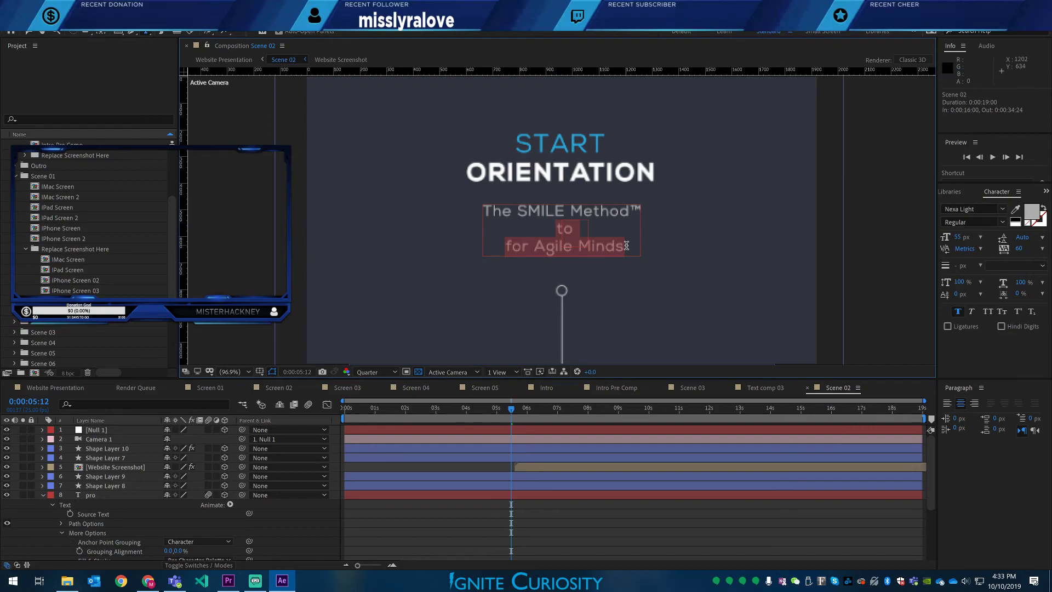
pyautogui.write('for')
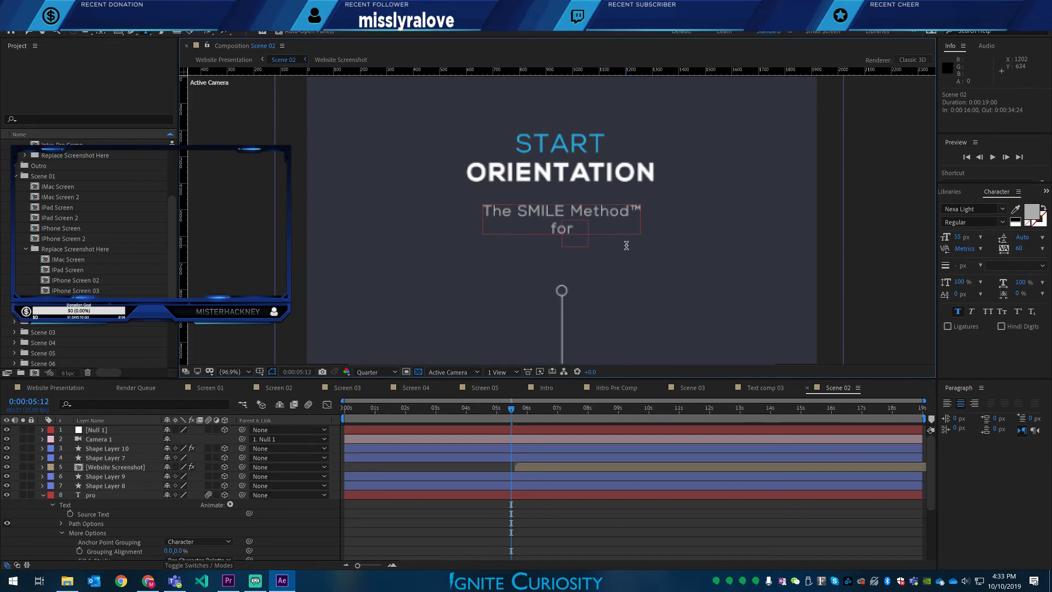
# - Insert a new line reading "Learn" above "The SMILE Method™" in the subtitle
pyautogui.click(485, 210)
pyautogui.press('Return')
pyautogui.write('L')
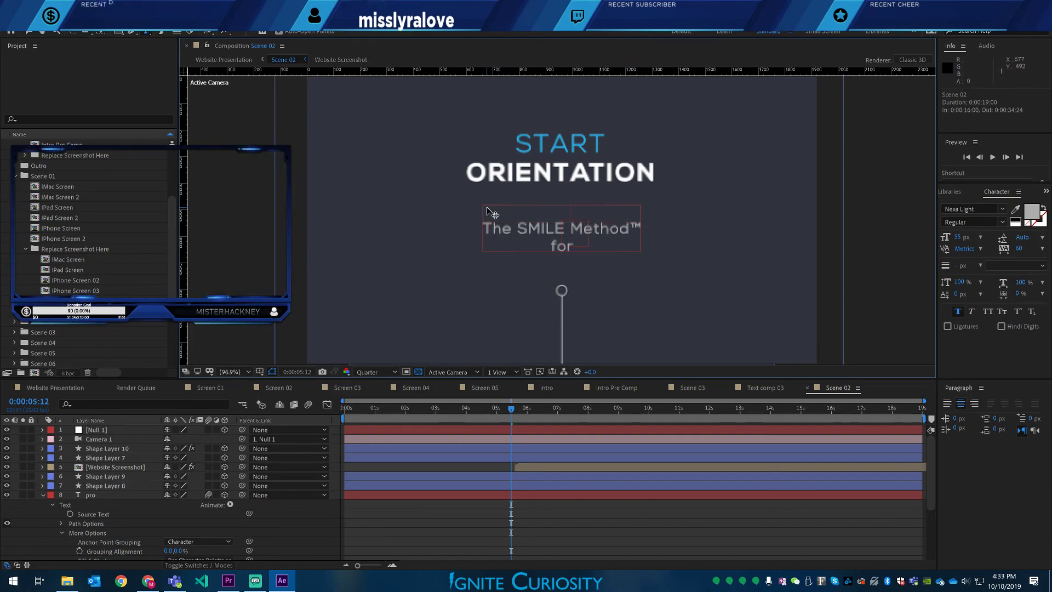
pyautogui.write('earn')
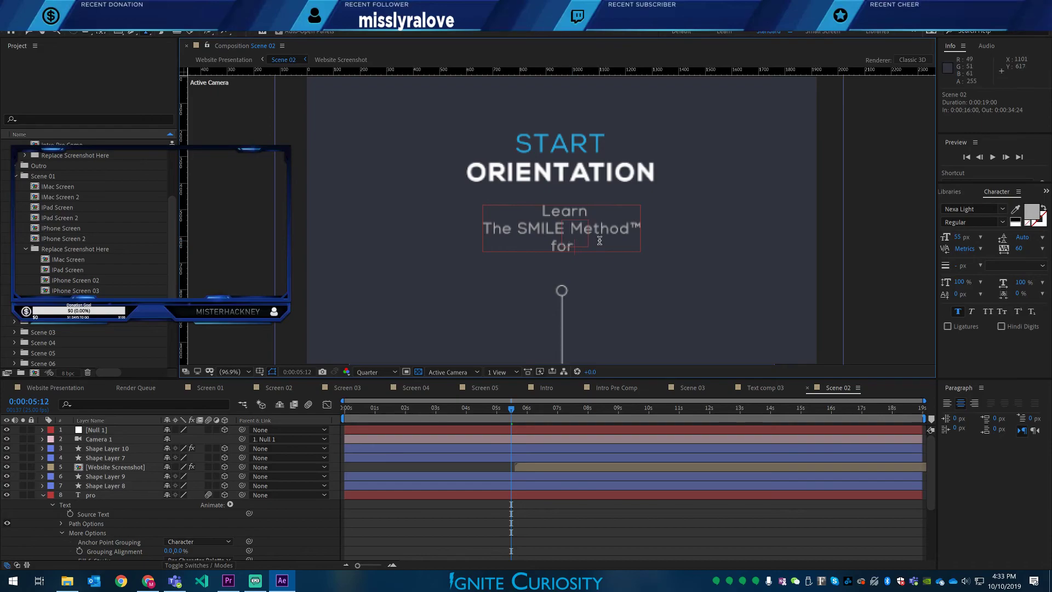
# - Replace the word "for" on the subtitle's last line with "Online"
pyautogui.press('BackSpace')
pyautogui.press('BackSpace')
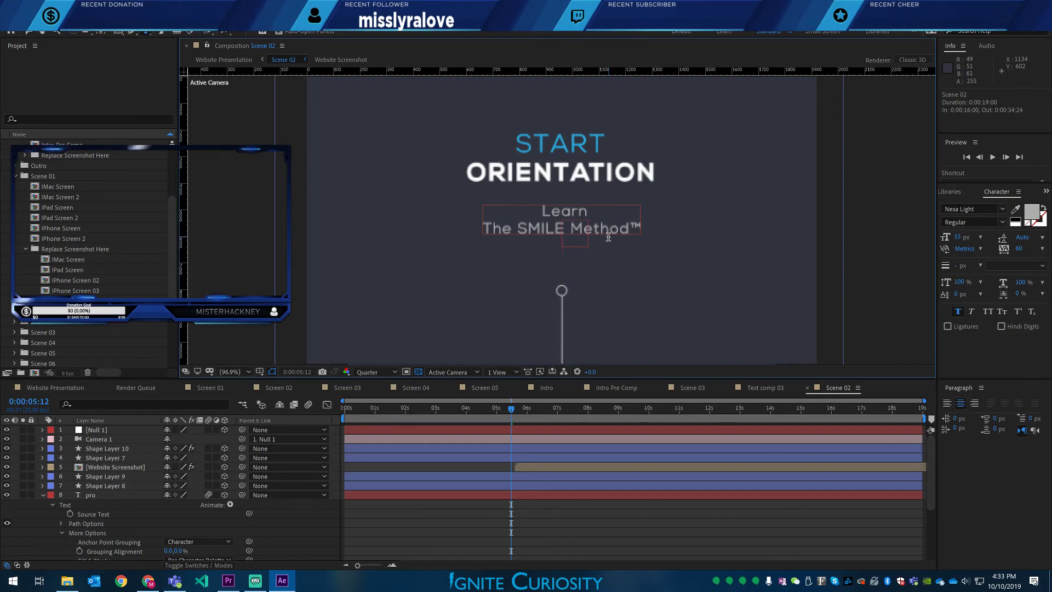
pyautogui.write('O')
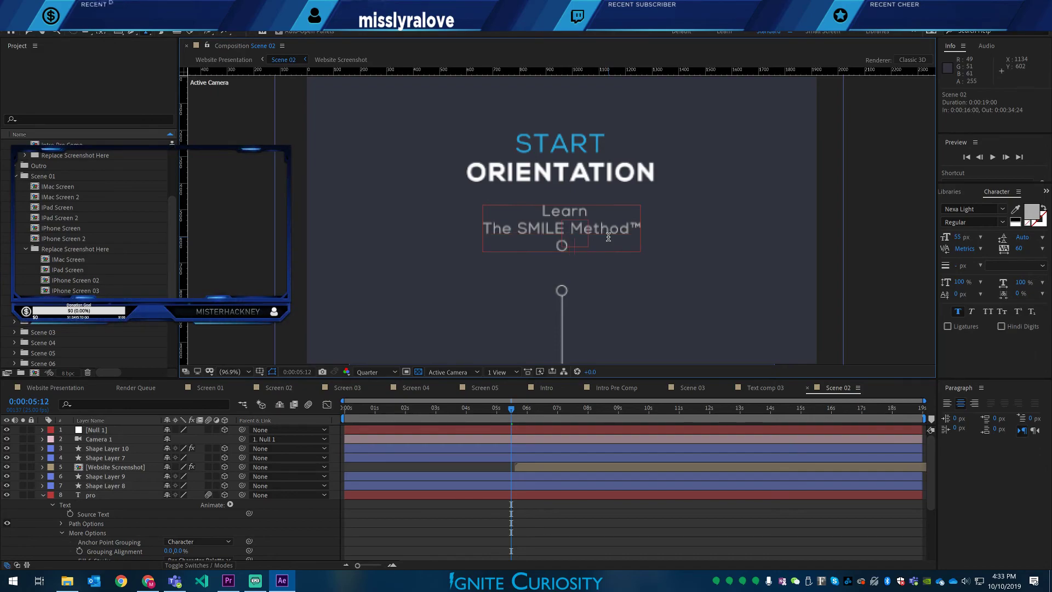
pyautogui.write('nline')
pyautogui.press('BackSpace')
pyautogui.write('ne')
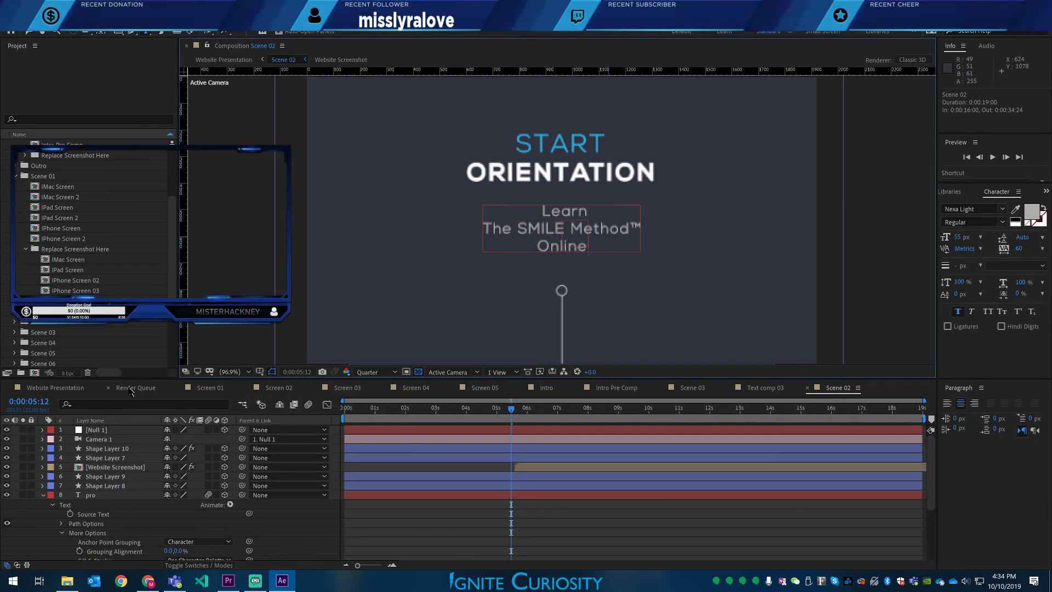
# - Return to the Website Presentation composition and review its timeline up to the A BETTER WAY text at 0:00:46:22
pyautogui.click(70, 390)
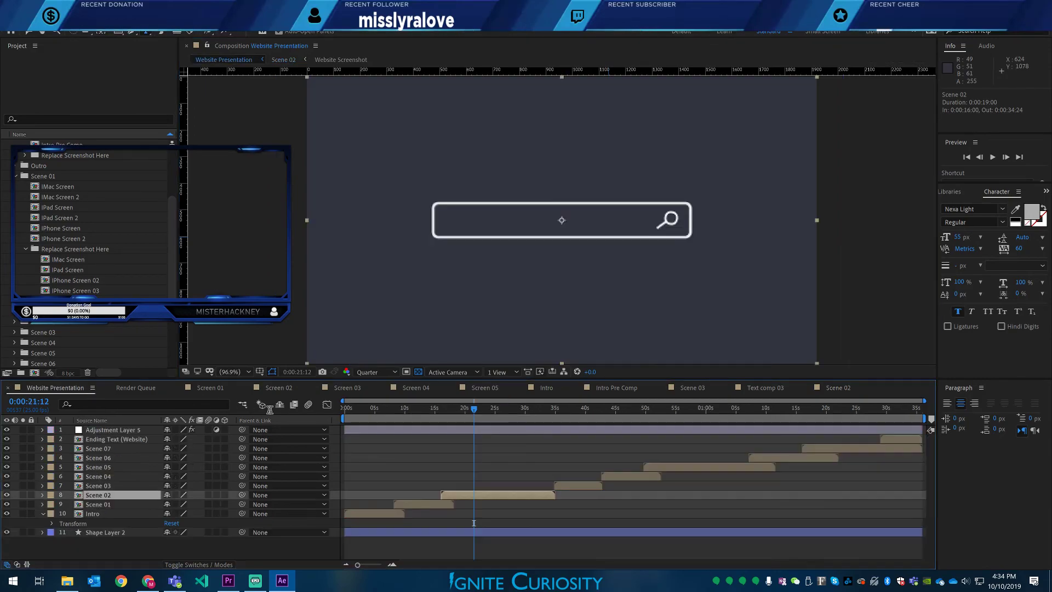
pyautogui.click(377, 411)
pyautogui.moveTo(377, 415); pyautogui.dragTo(584, 412)
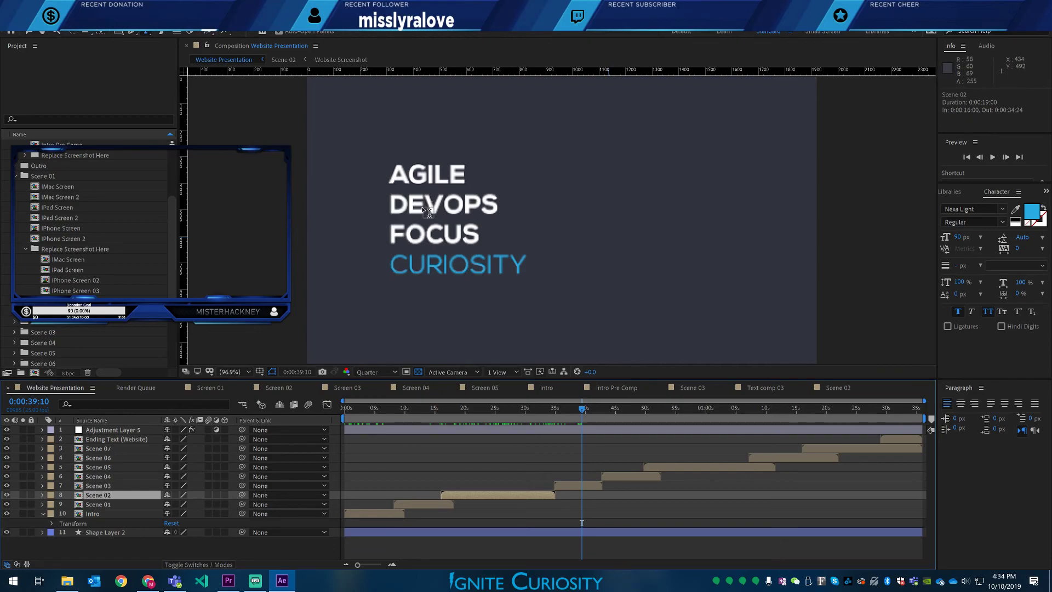
pyautogui.click(586, 410)
pyautogui.moveTo(585, 410); pyautogui.dragTo(622, 414)
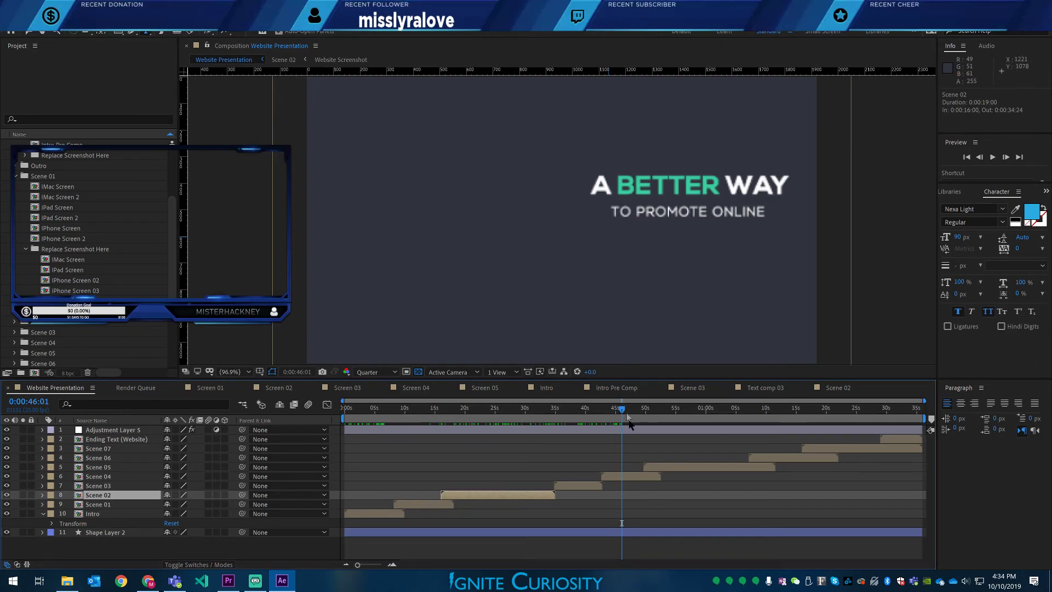
pyautogui.moveTo(621, 409)
pyautogui.mouseDown()
pyautogui.moveTo(691, 411)
pyautogui.moveTo(612, 413)
pyautogui.moveTo(627, 416)
pyautogui.mouseUp()
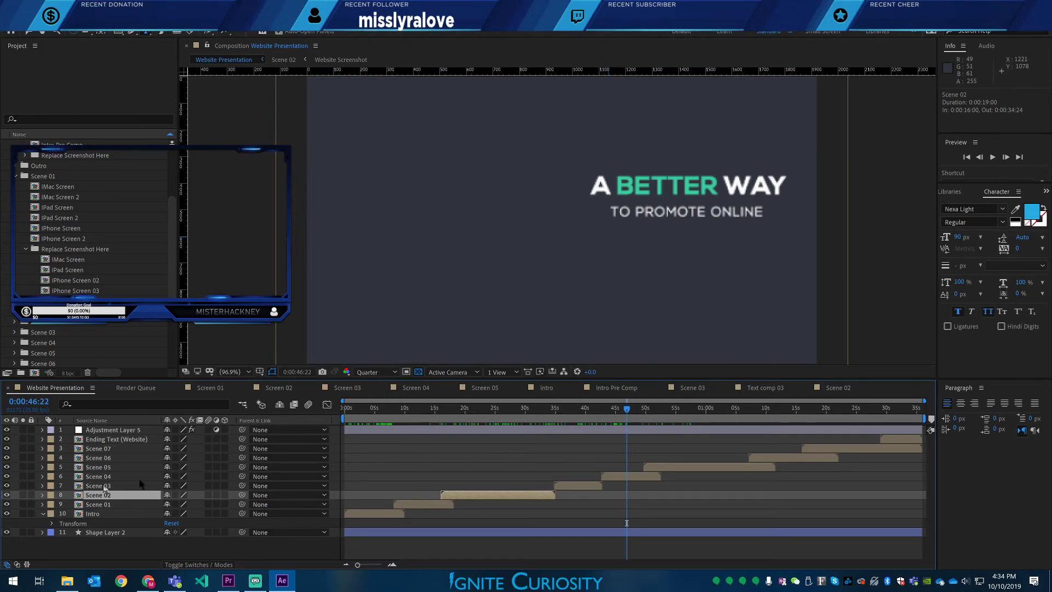
# - Open the Scene 04 composition and add a 1920 × 1080 px dark gray solid beneath all its layers
pyautogui.click(614, 478)
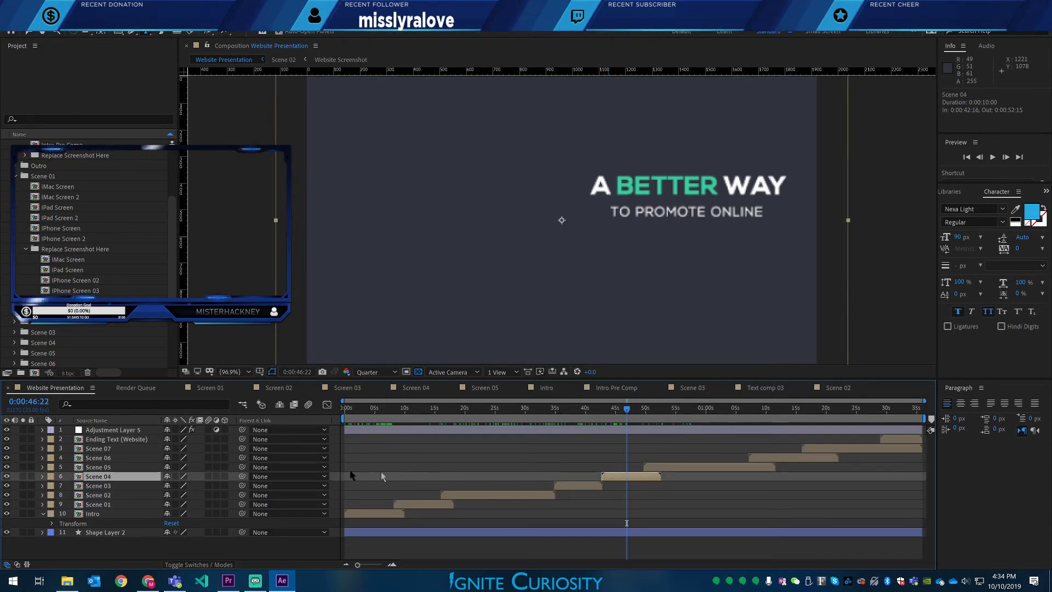
pyautogui.doubleClick(82, 477)
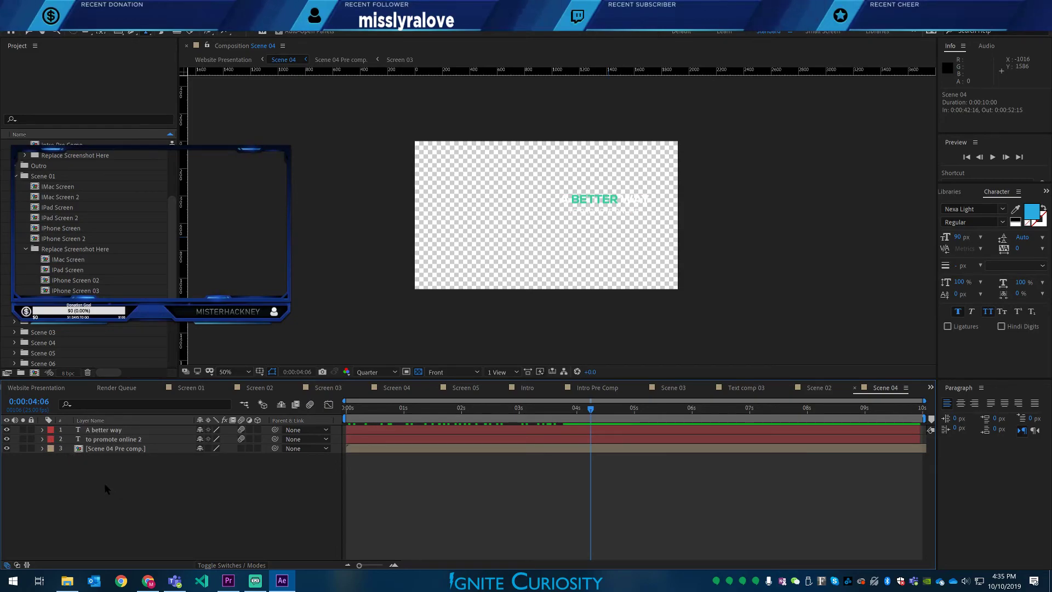
pyautogui.rightClick(85, 507)
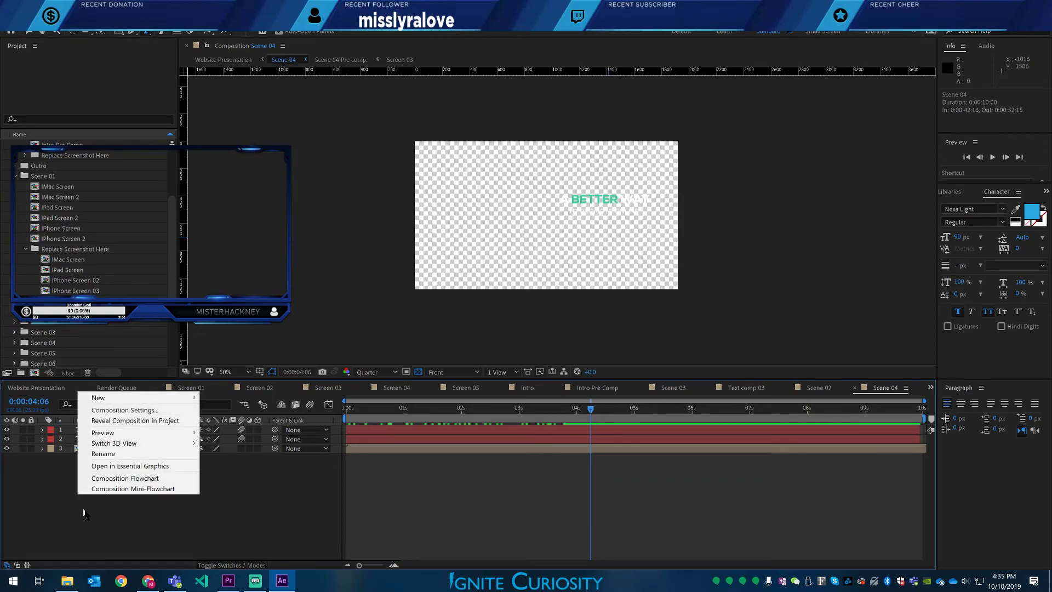
pyautogui.moveTo(132, 402)
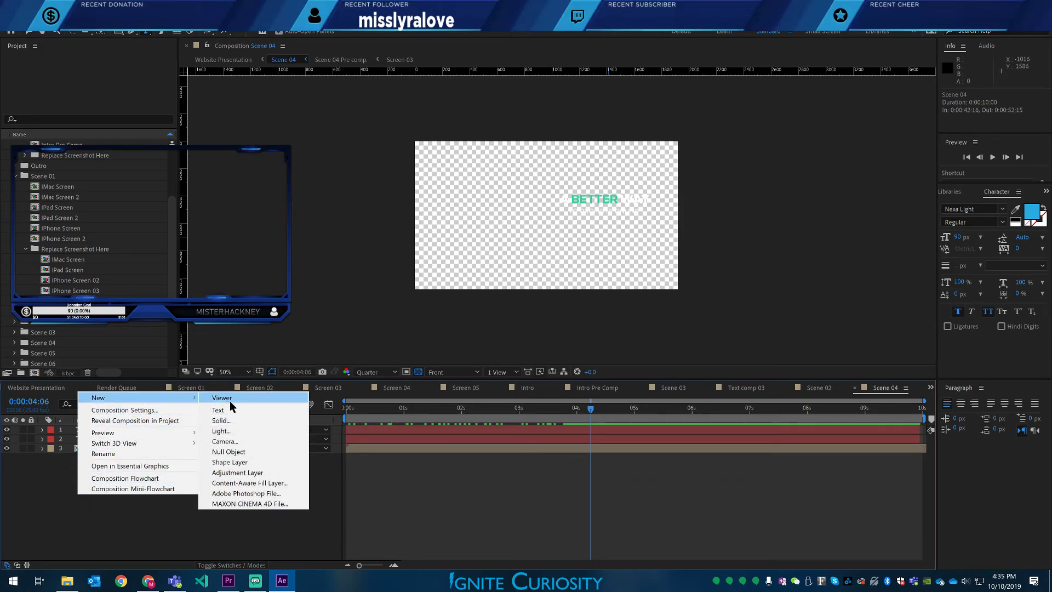
pyautogui.click(236, 423)
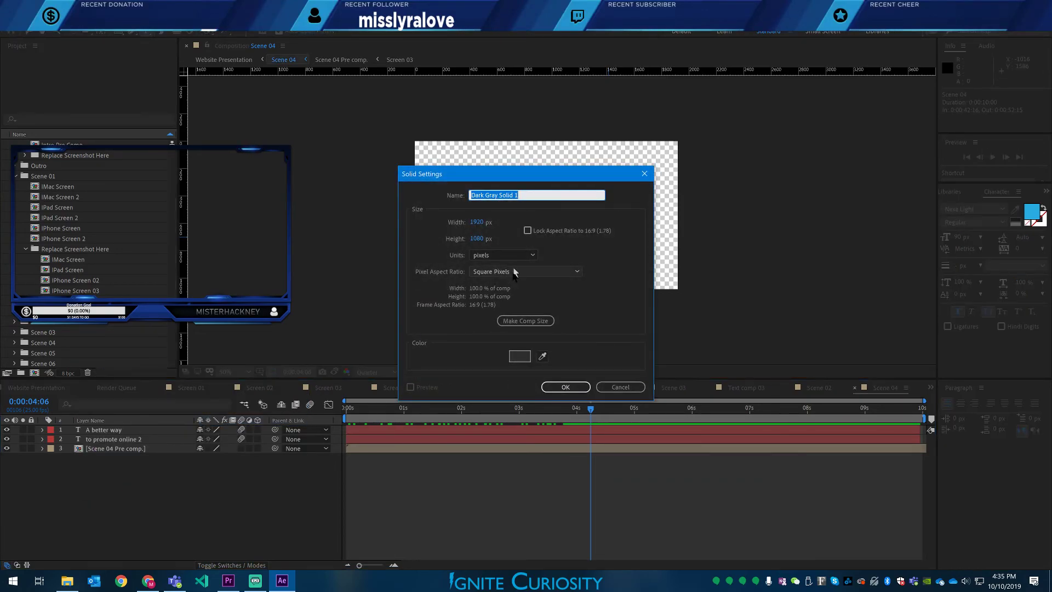
pyautogui.click(564, 387)
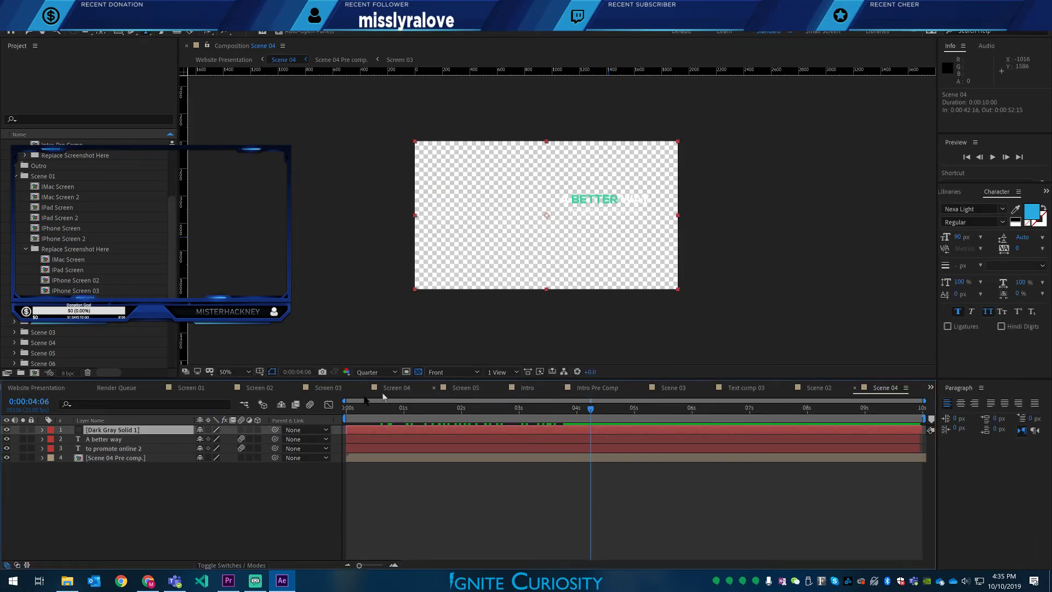
pyautogui.moveTo(137, 433); pyautogui.dragTo(137, 467)
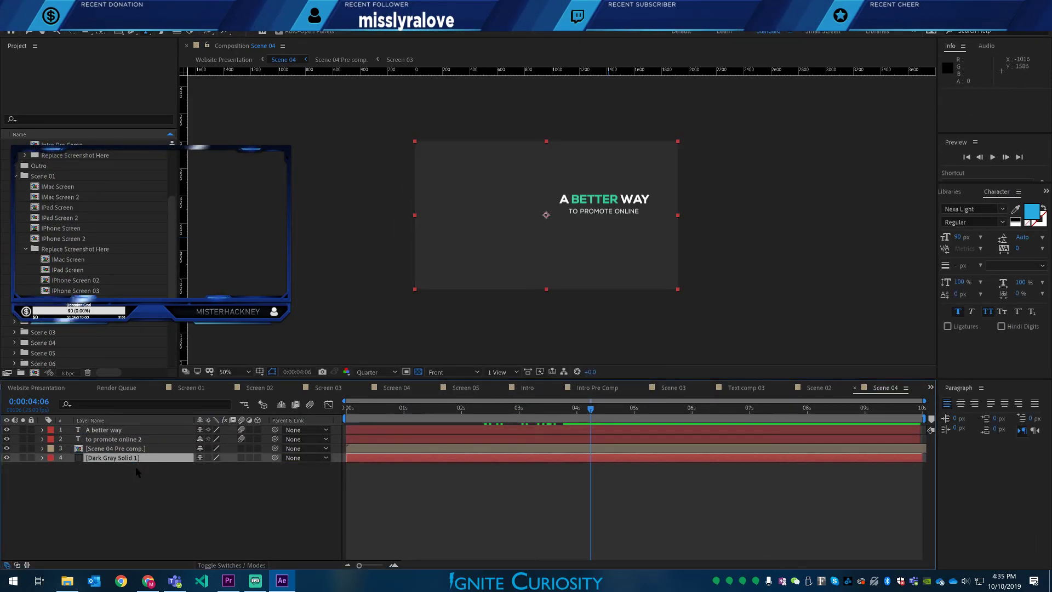
# - Recolor the word BETTER in the Scene 04 title to 29ABE2, copying the color code from the Ignite Curiosity website's styles
pyautogui.click(248, 372)
pyautogui.click(251, 187)
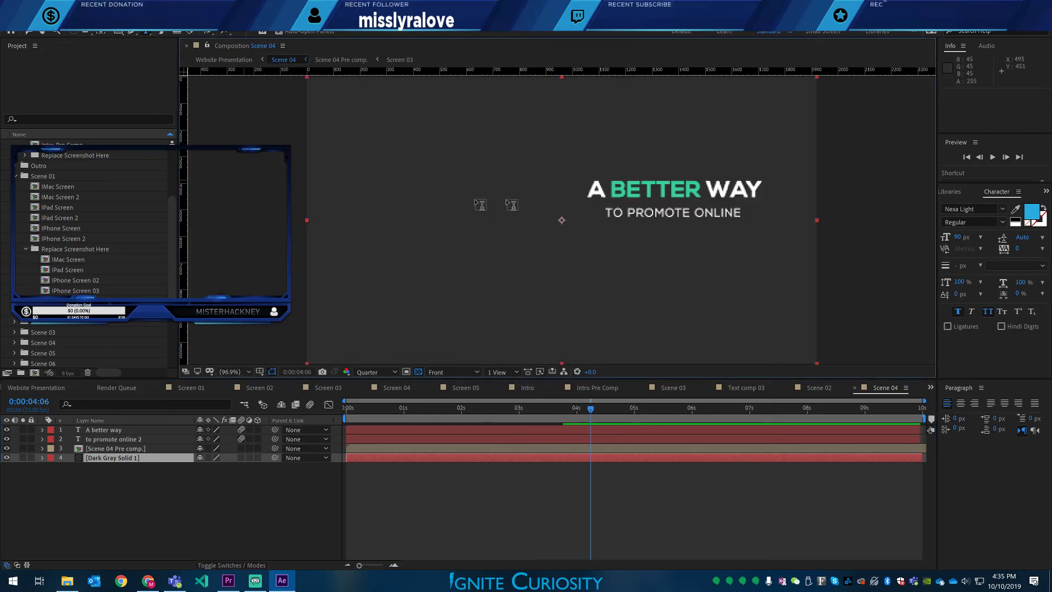
pyautogui.doubleClick(690, 187)
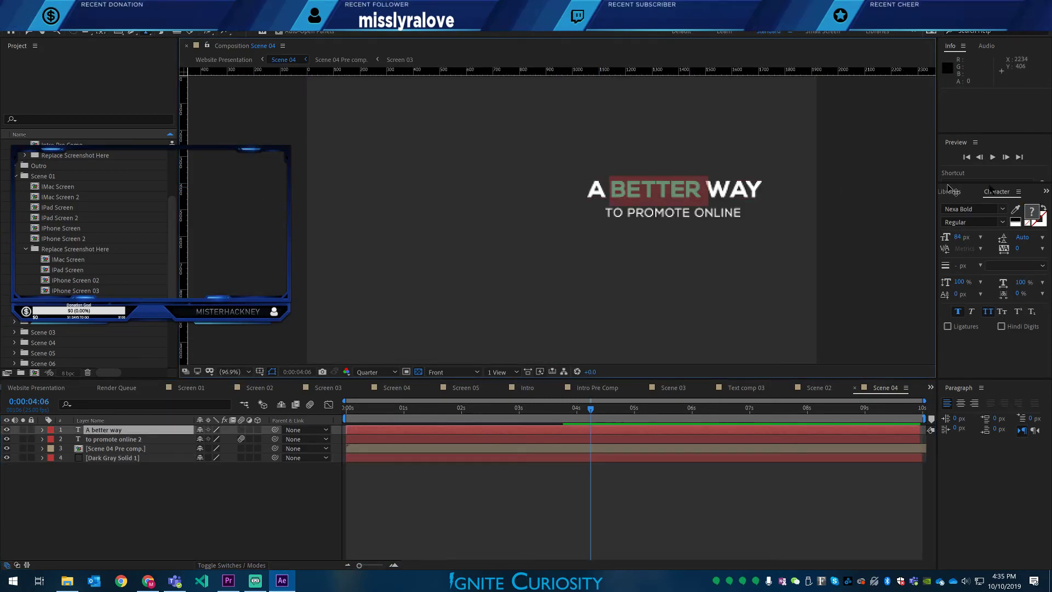
pyautogui.moveTo(705, 189); pyautogui.dragTo(618, 187)
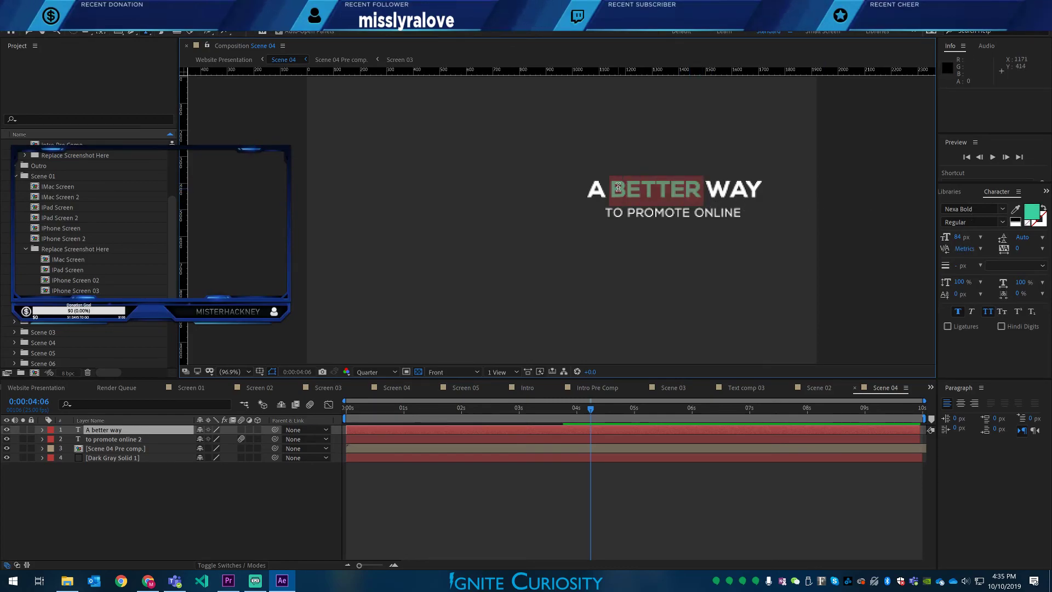
pyautogui.click(1034, 212)
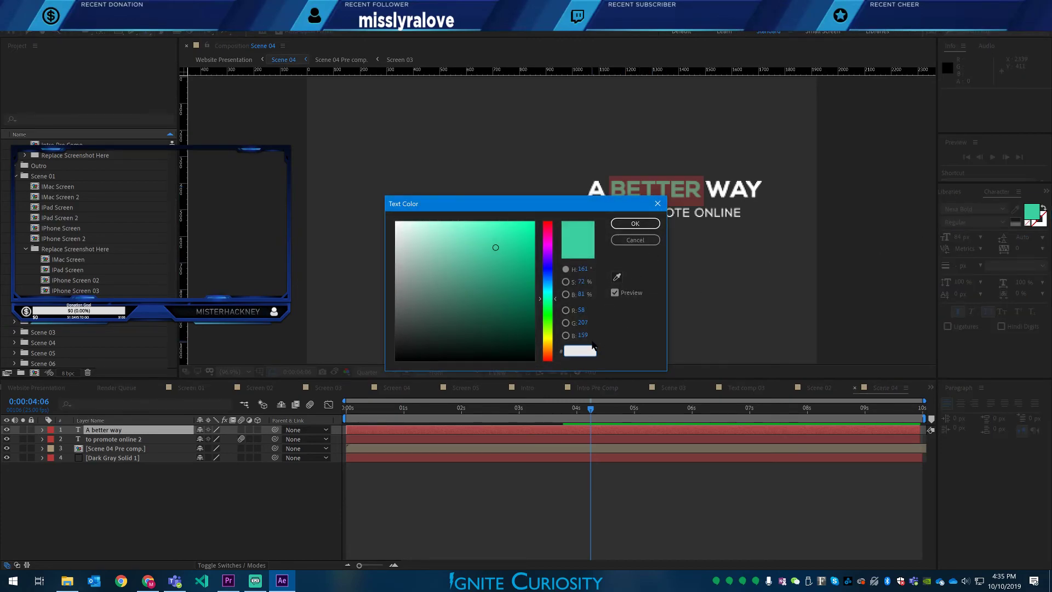
pyautogui.hotkey('alt', 'Tab')
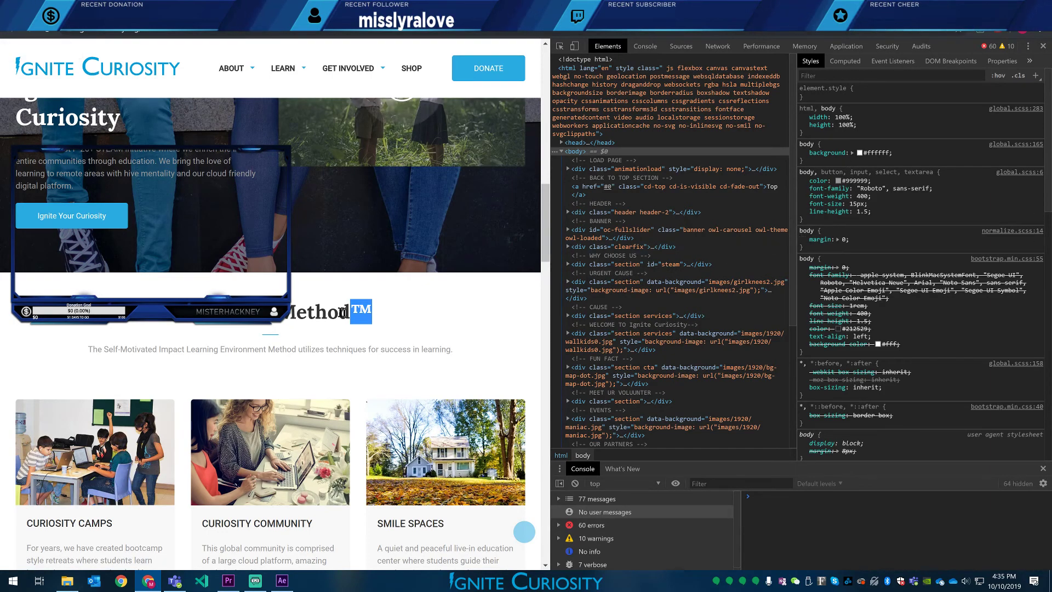
pyautogui.click(390, 313)
pyautogui.rightClick(277, 320)
pyautogui.click(279, 369)
pyautogui.click(856, 124)
pyautogui.hotkey('ctrl', 'c')
pyautogui.hotkey('alt', 'Tab')
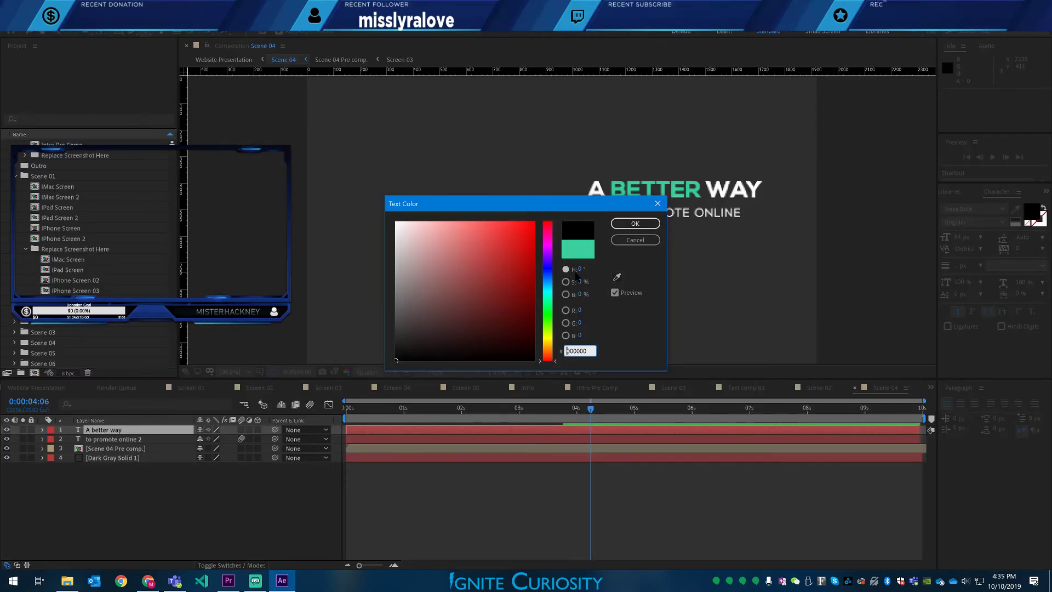
pyautogui.hotkey('ctrl', 'v')
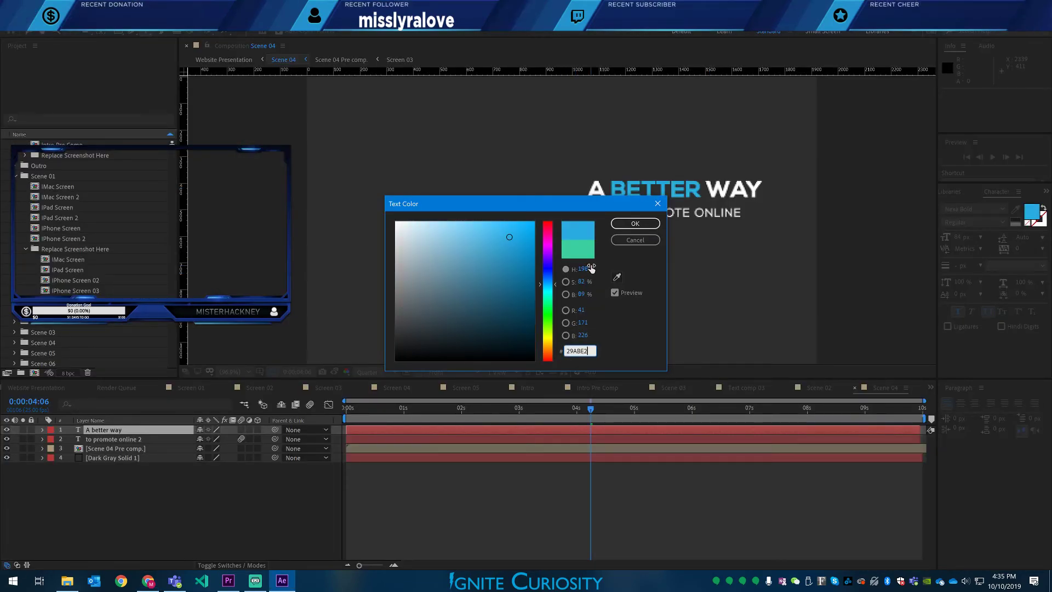
pyautogui.click(623, 226)
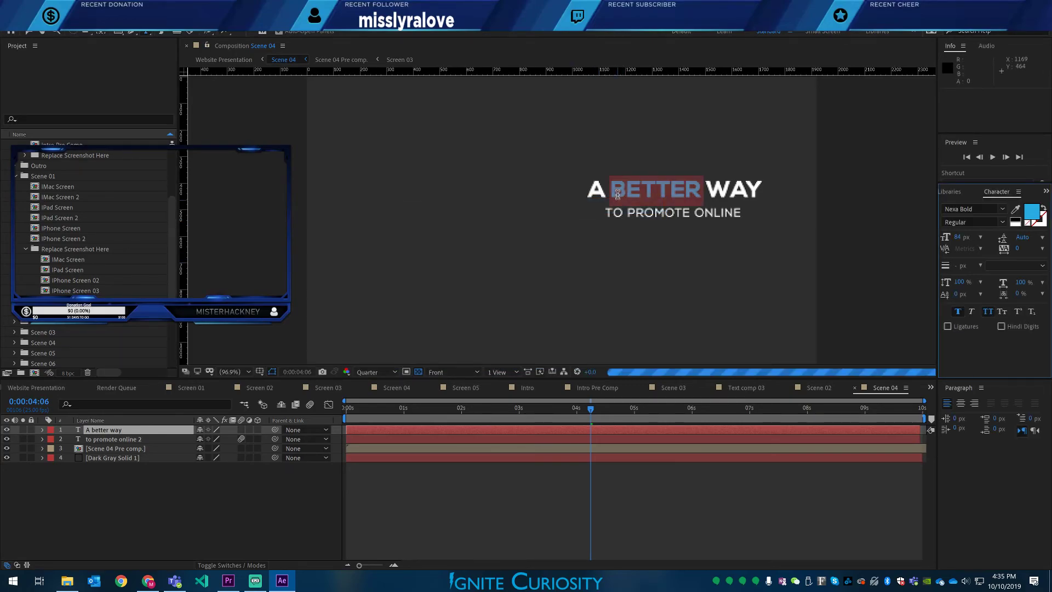
# - Rewrite the title "A BETTER WAY" as "HIVE MENTALITY", keeping HIVE blue and MENTALITY white
pyautogui.write('hive')
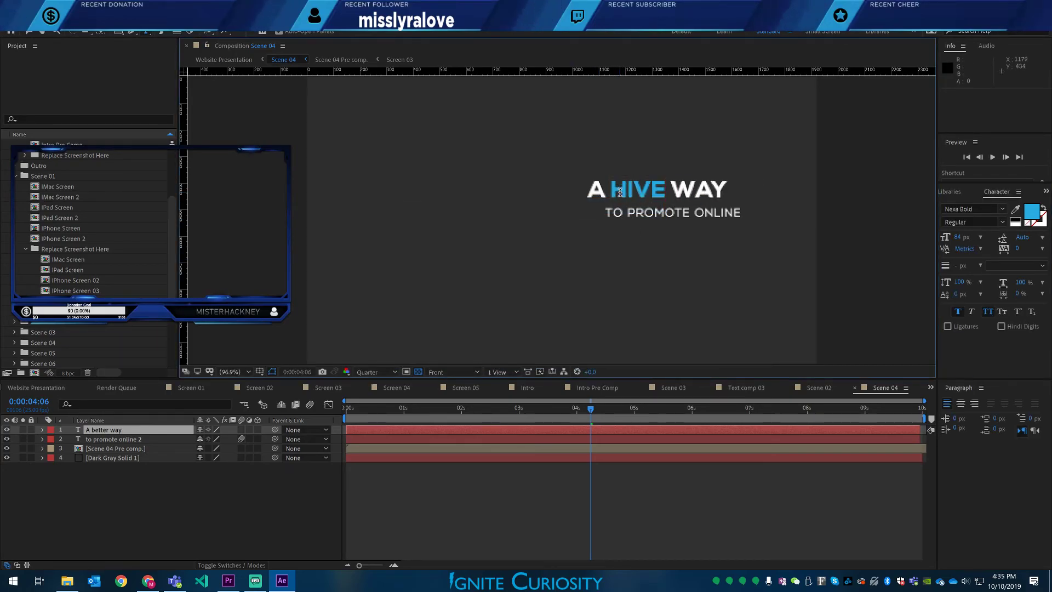
pyautogui.click(606, 183)
pyautogui.press('BackSpace')
pyautogui.press('BackSpace')
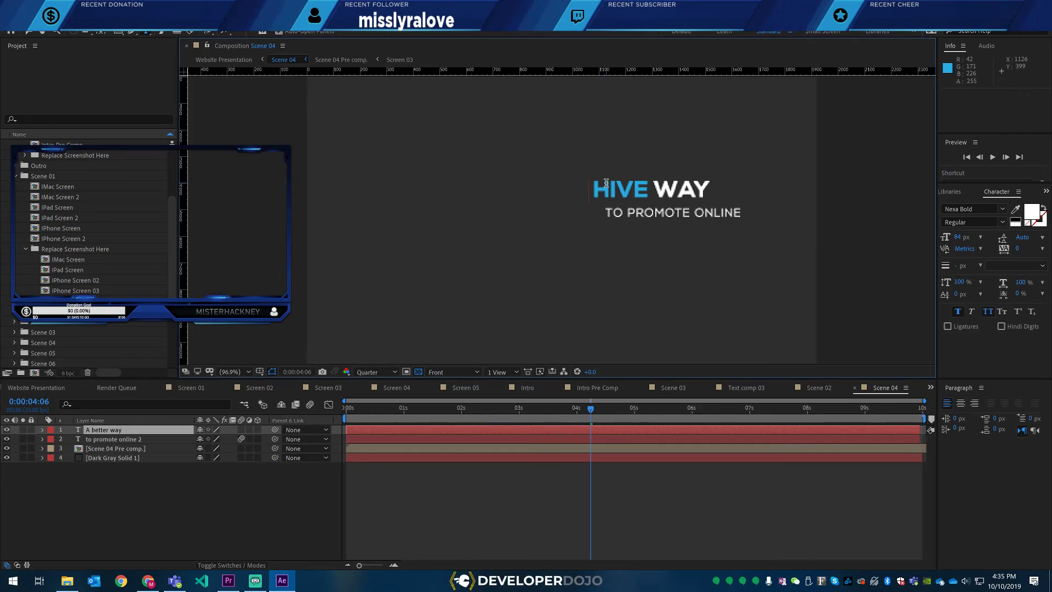
pyautogui.hotkey('ctrl', 'Right')
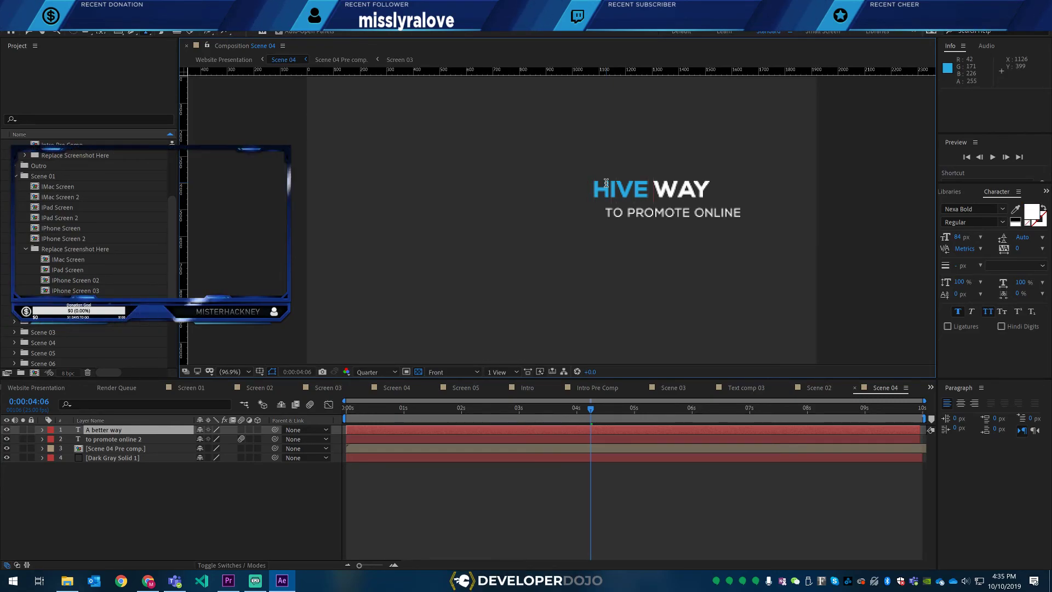
pyautogui.write('MENTALITY')
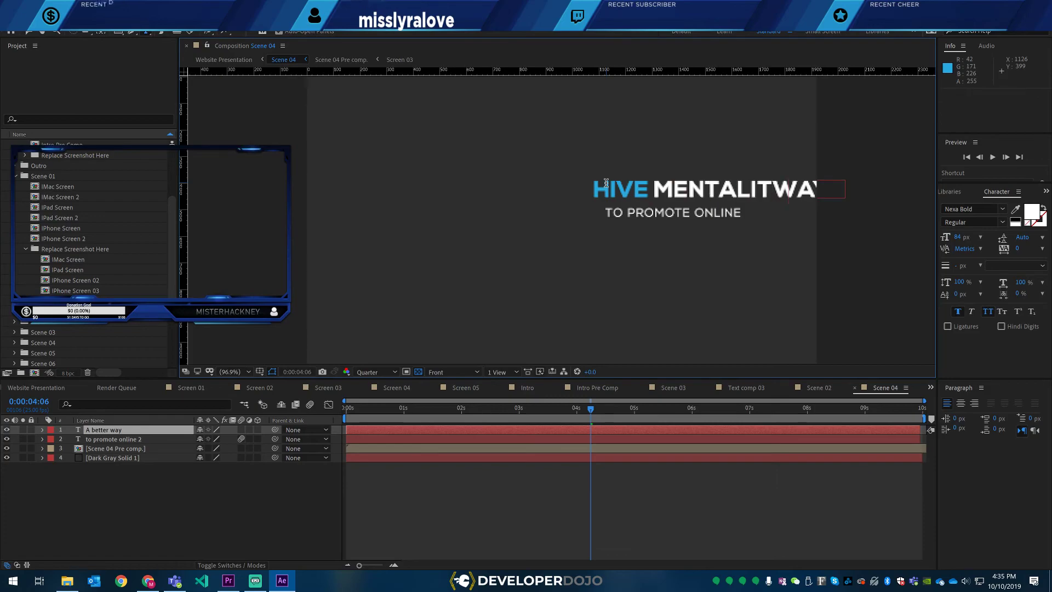
pyautogui.press('Delete')
pyautogui.press('Delete')
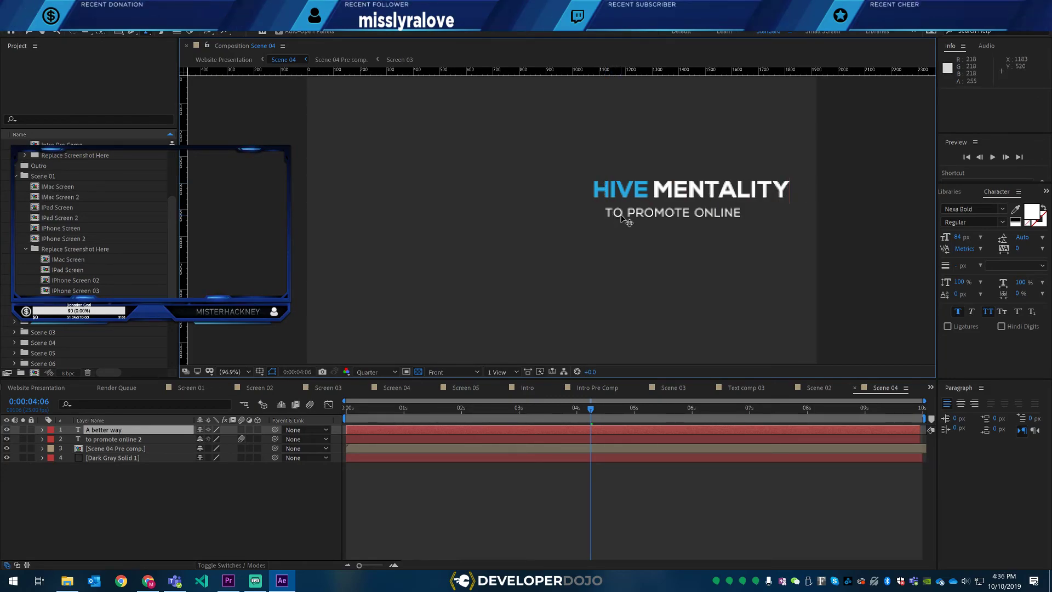
# - Replace the subtitle "TO PROMOTE ONLINE" with "FOR DIGITAL WORKFLOW"
pyautogui.click(109, 440)
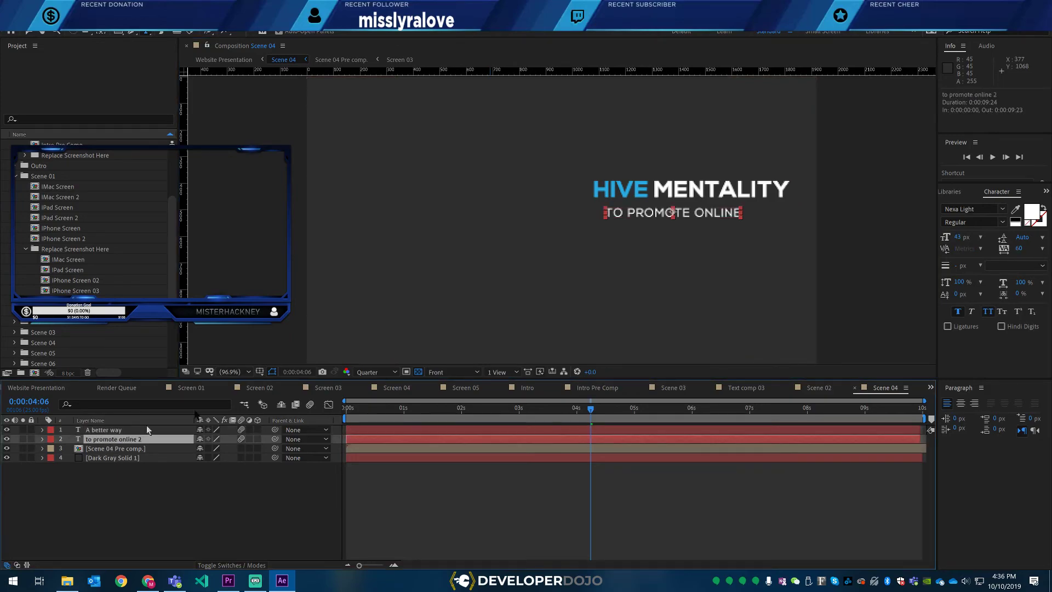
pyautogui.doubleClick(642, 216)
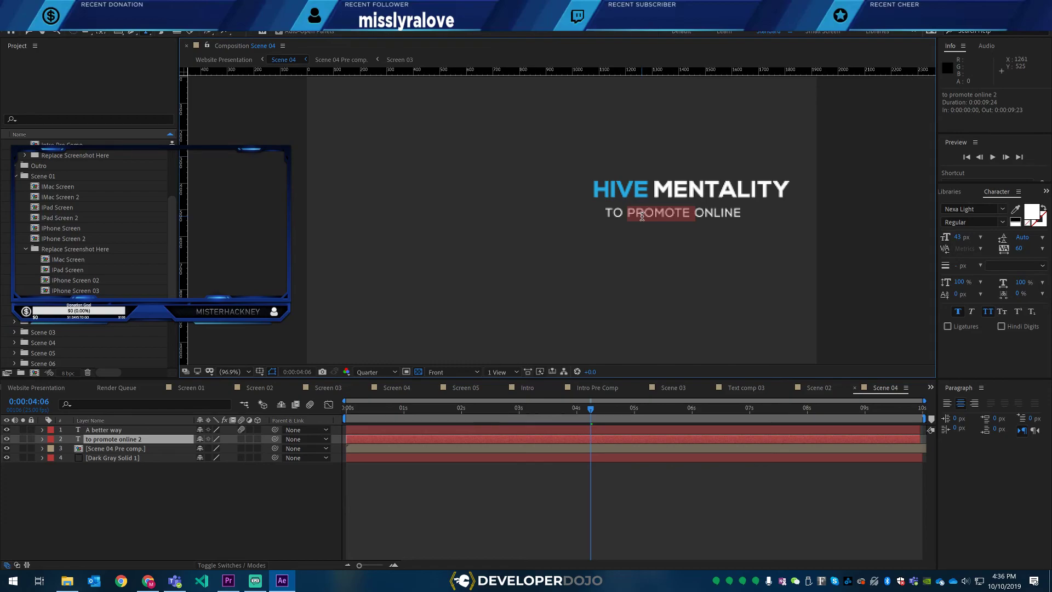
pyautogui.press('BackSpace')
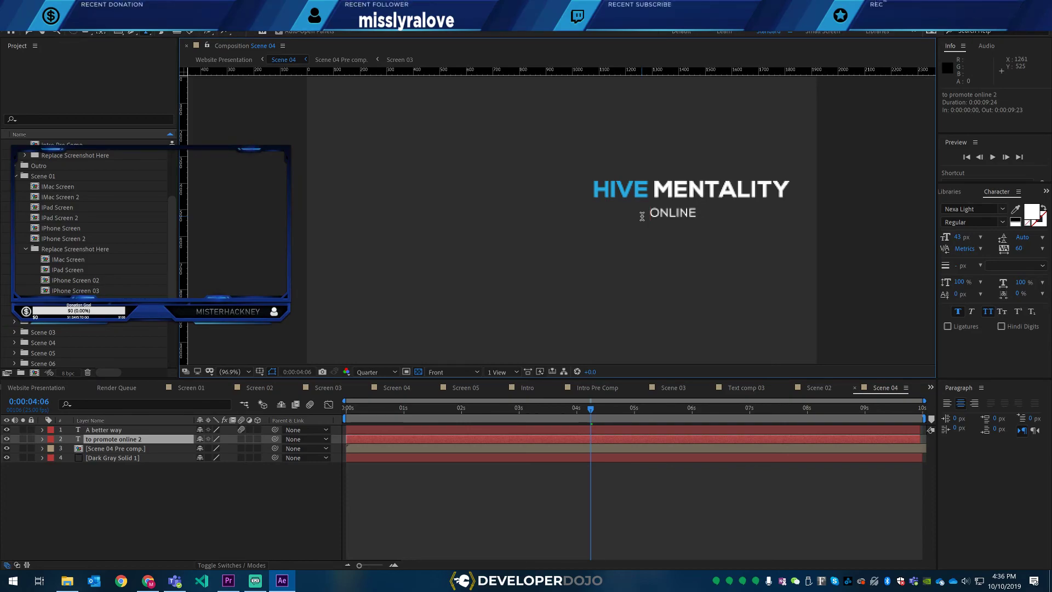
pyautogui.write('FOR DIGITAL ')
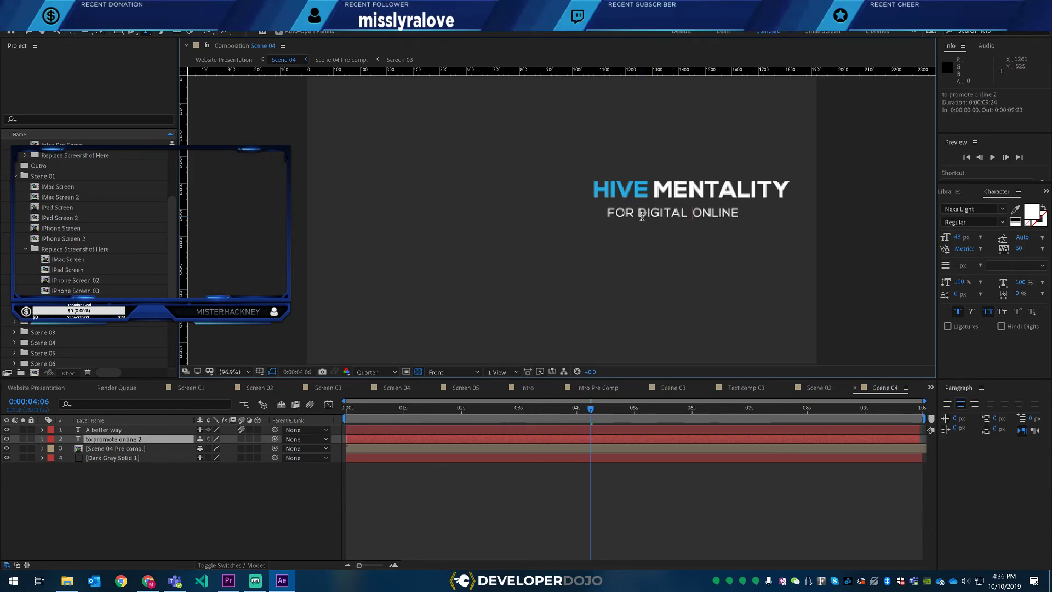
pyautogui.write('WORKFLOW')
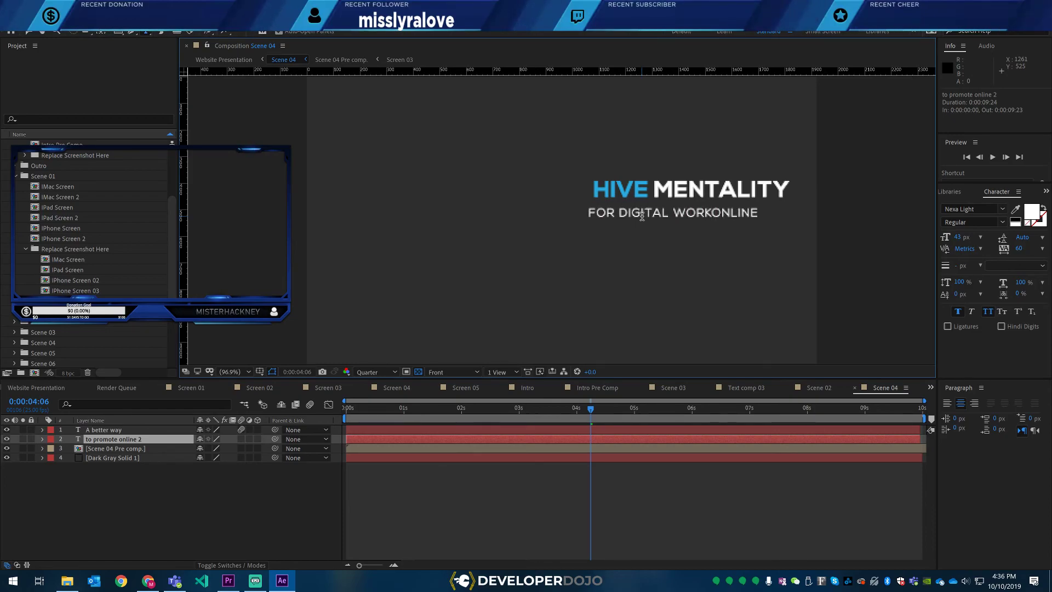
pyautogui.press('Delete')
pyautogui.press('Delete')
pyautogui.press('Delete')
pyautogui.press('Delete')
pyautogui.press('Delete')
pyautogui.press('Delete')
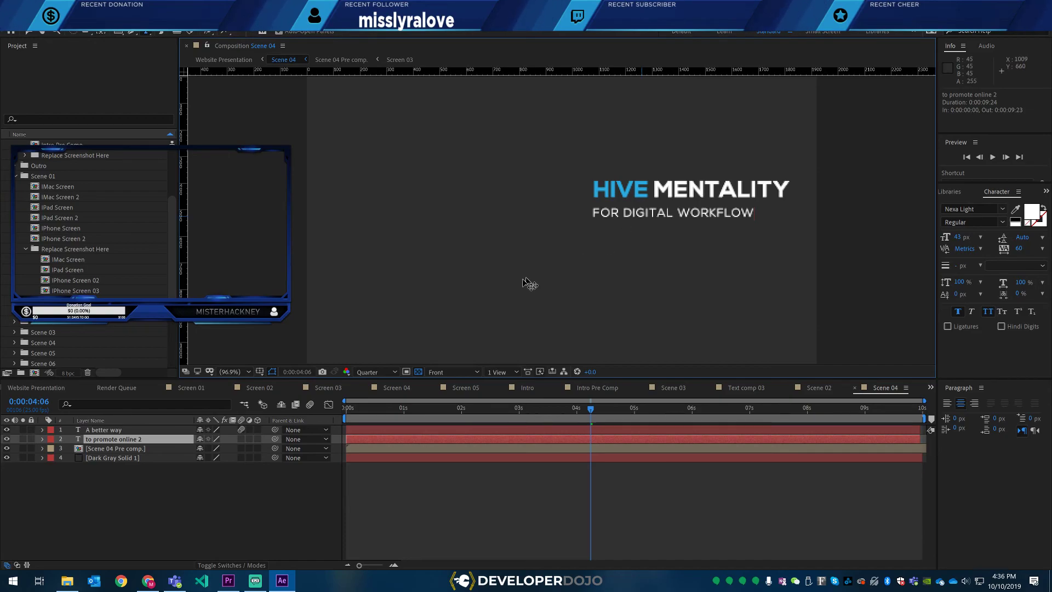
# - Preview the Scene 04 text animation from near its start up to 0:00:02:24
pyautogui.click(365, 409)
pyautogui.press('space')
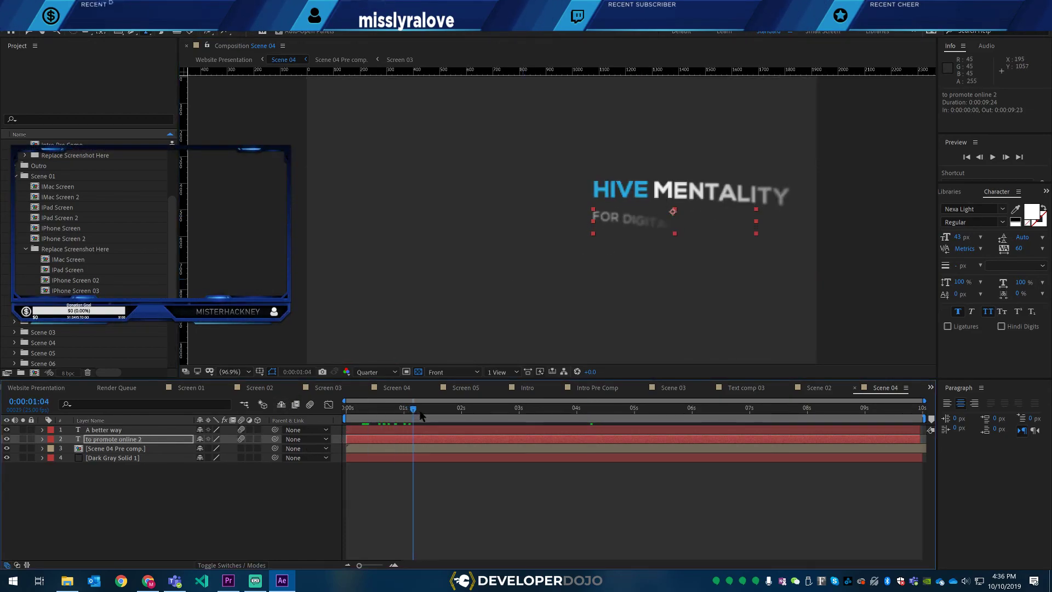
pyautogui.moveTo(452, 416); pyautogui.dragTo(517, 410)
# - Make the subtitle's last word plural so the line reads "FOR DIGITAL WORKFLOWS"
pyautogui.click(725, 212)
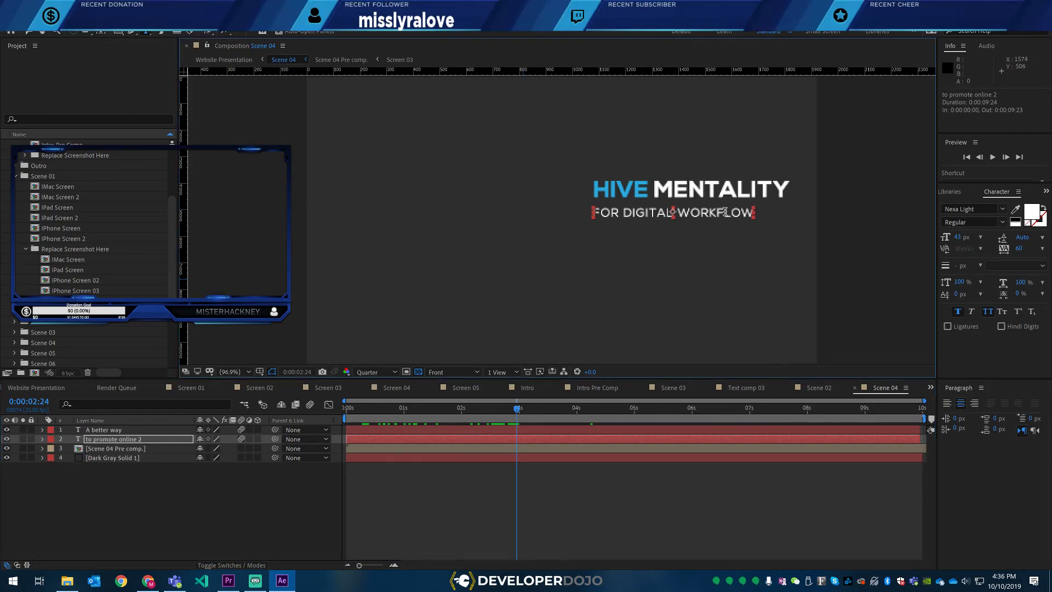
pyautogui.press('Escape')
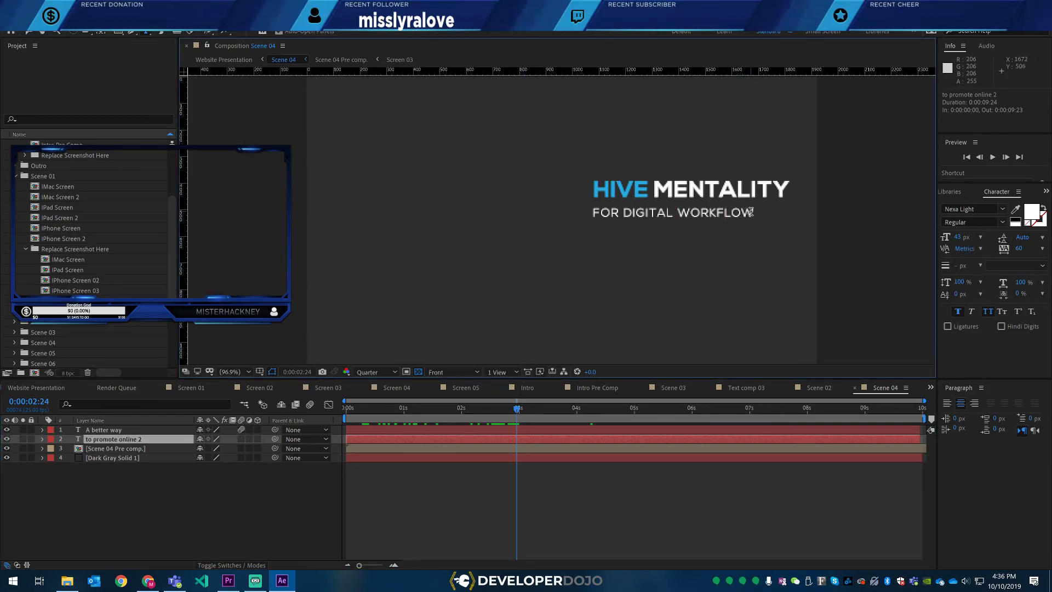
pyautogui.write('s')
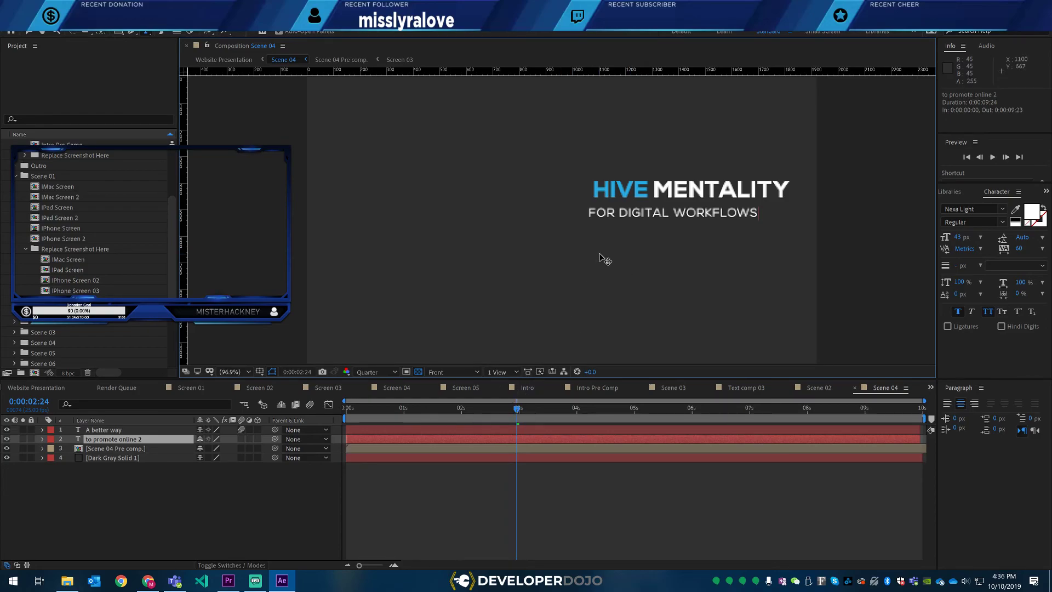
# - Move the subtitle slightly right and up, to about 1398.9, 503.1, aligning its start with the HIVE MENTALITY title
pyautogui.write('v')
pyautogui.press('BackSpace')
pyautogui.press('Escape')
pyautogui.press('v')
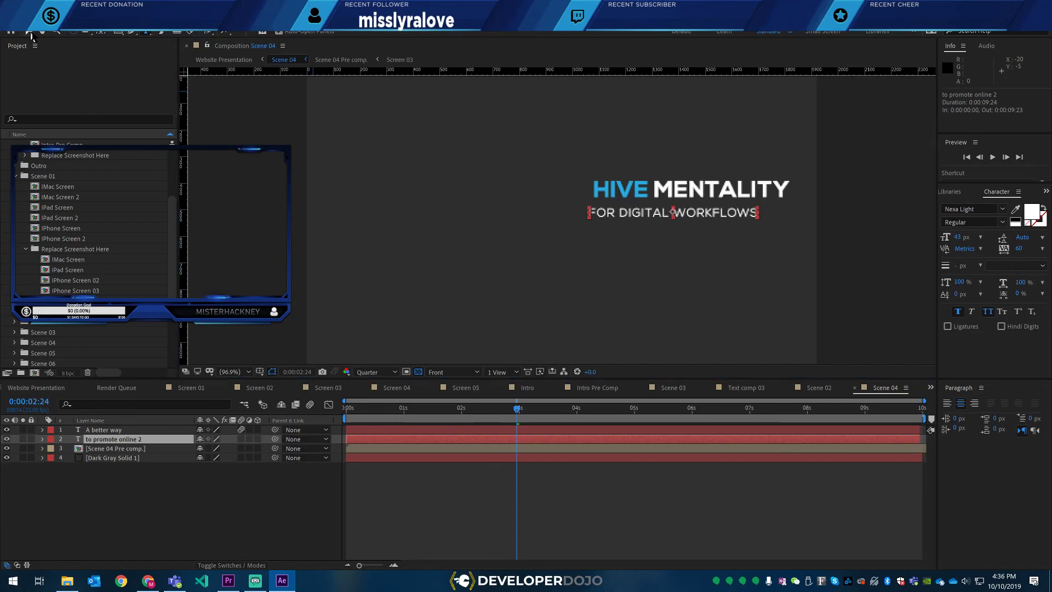
pyautogui.moveTo(623, 212); pyautogui.dragTo(628, 210)
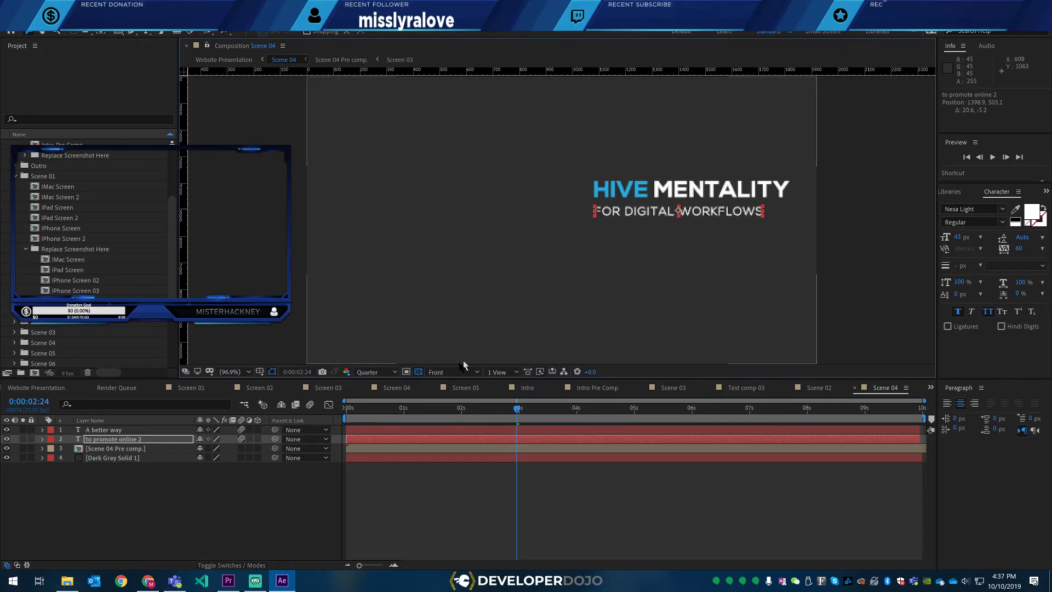
# - Review the revised text animation in Scene 04 and in the Website Presentation composition up to about 0:00:46:10
pyautogui.click(350, 409)
pyautogui.moveTo(355, 410); pyautogui.dragTo(494, 375)
pyautogui.press('space')
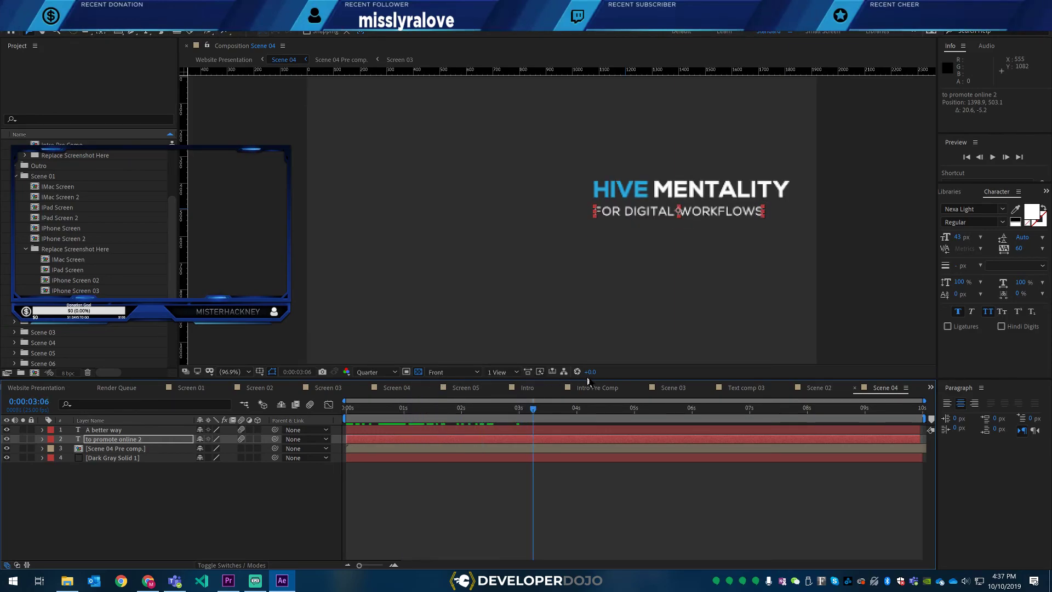
pyautogui.click(45, 388)
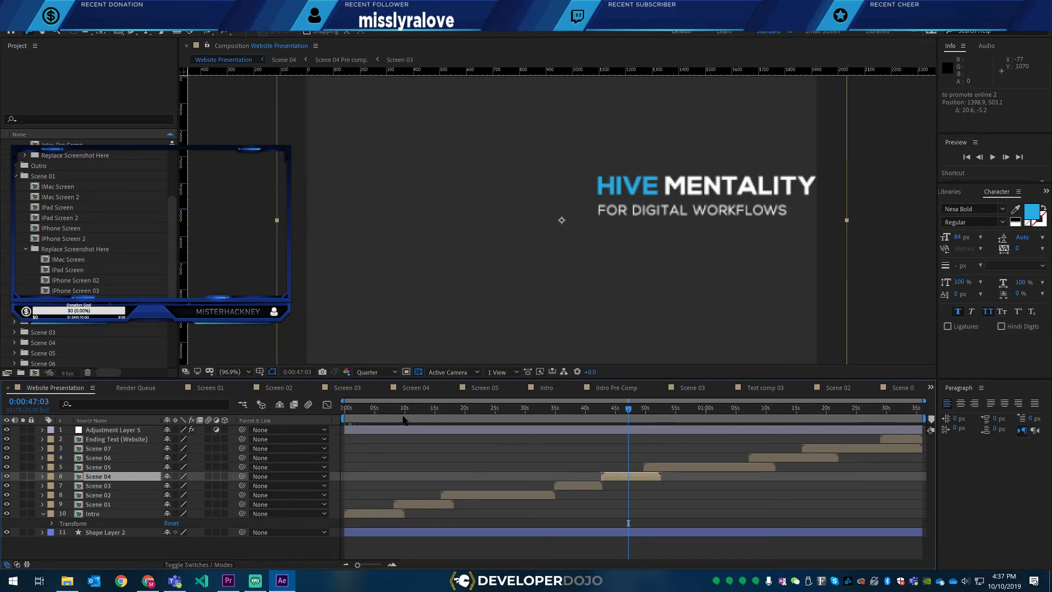
pyautogui.moveTo(407, 415); pyautogui.dragTo(625, 405)
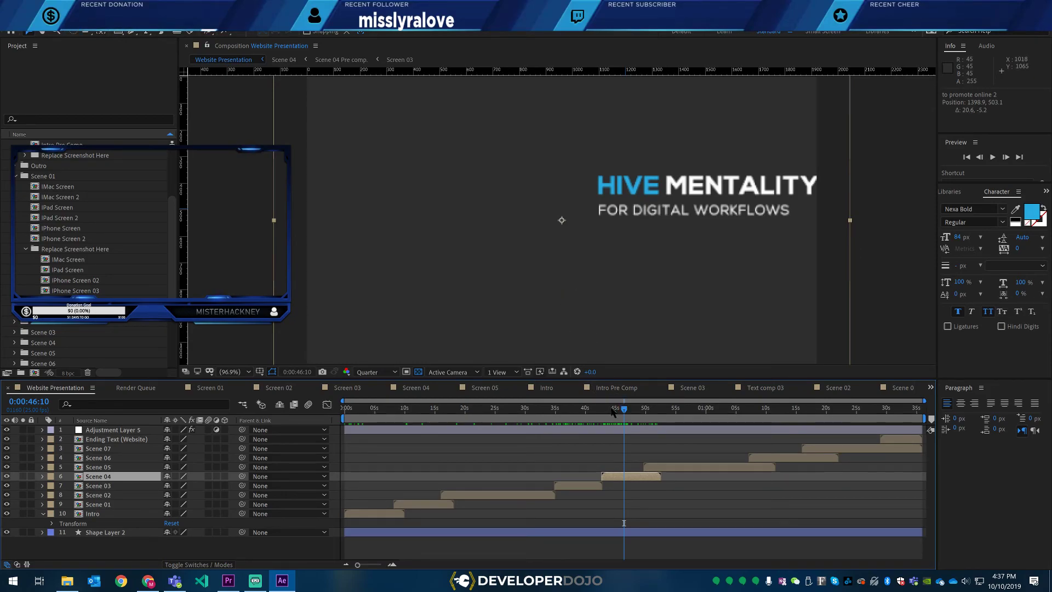
# - Review the Website Presentation text animation up to 0:00:49:01 and inspect Screen 01 to Screen 03 in Scene 04's replacement folder
pyautogui.moveTo(624, 409); pyautogui.dragTo(641, 416)
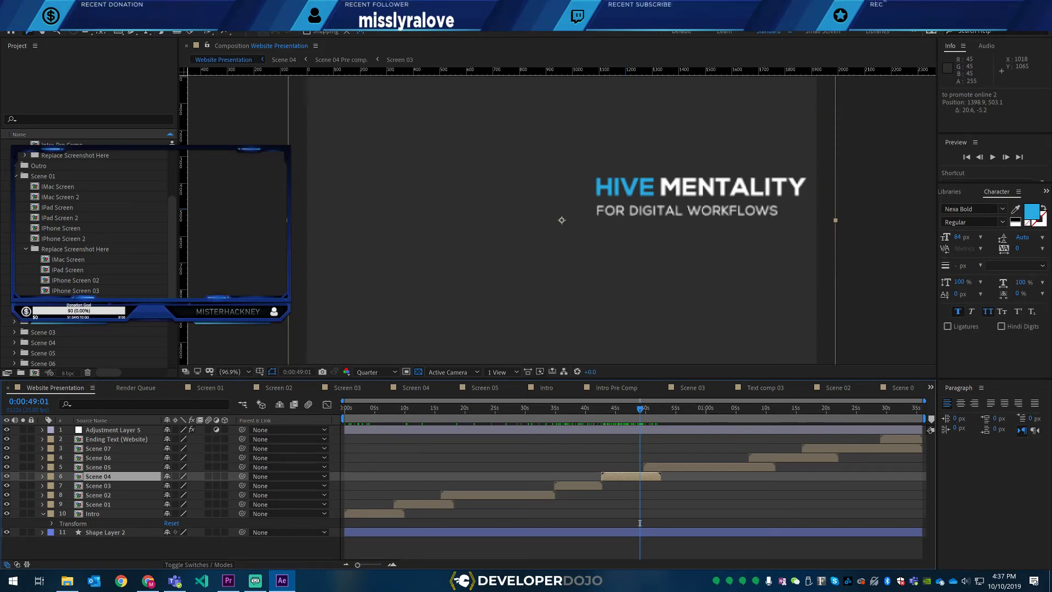
pyautogui.scroll(-3, 39, 252)
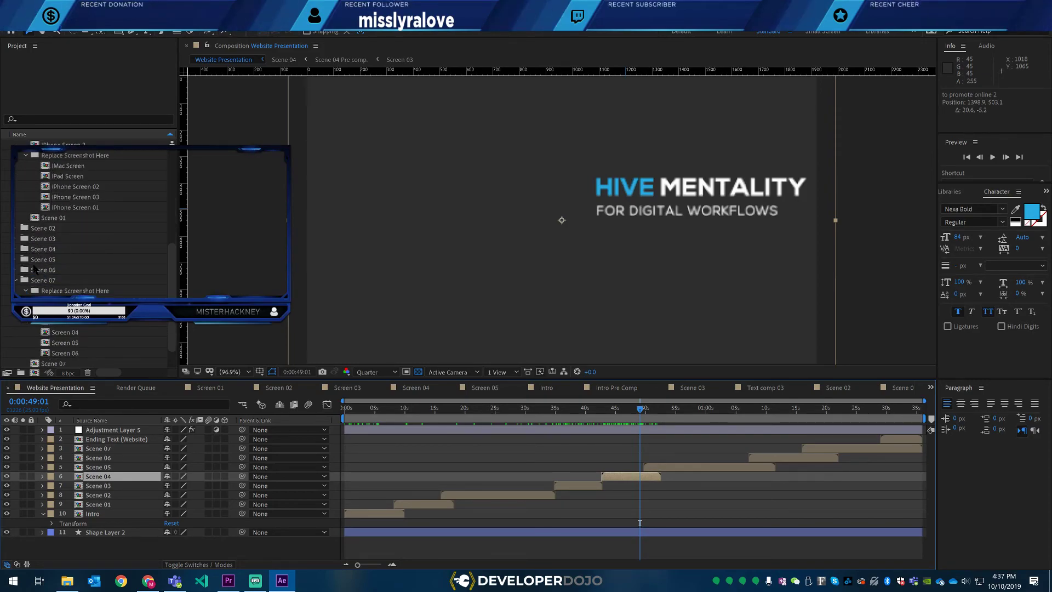
pyautogui.click(17, 249)
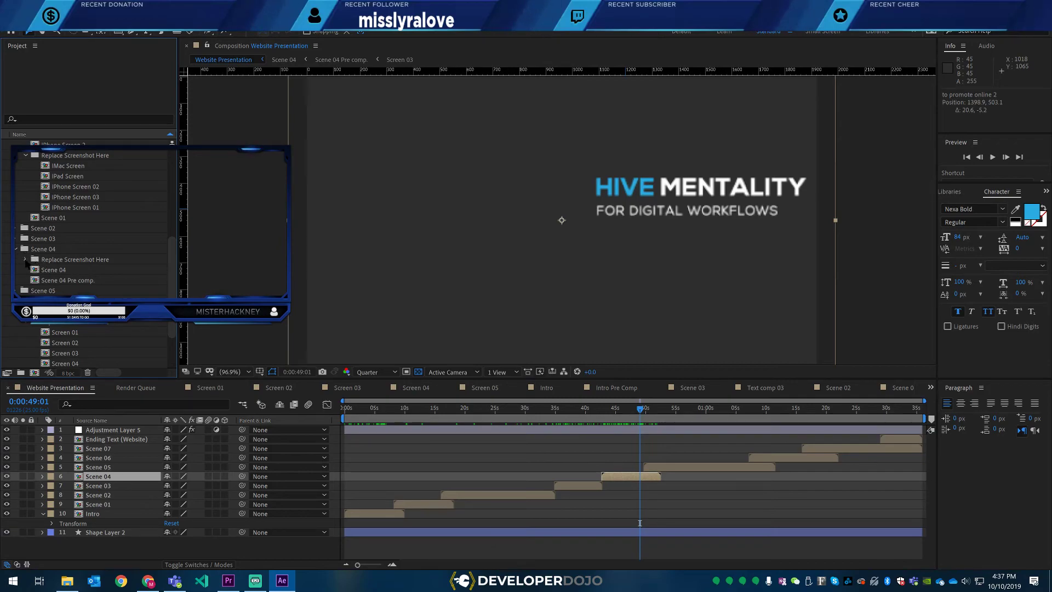
pyautogui.click(25, 259)
pyautogui.click(49, 270)
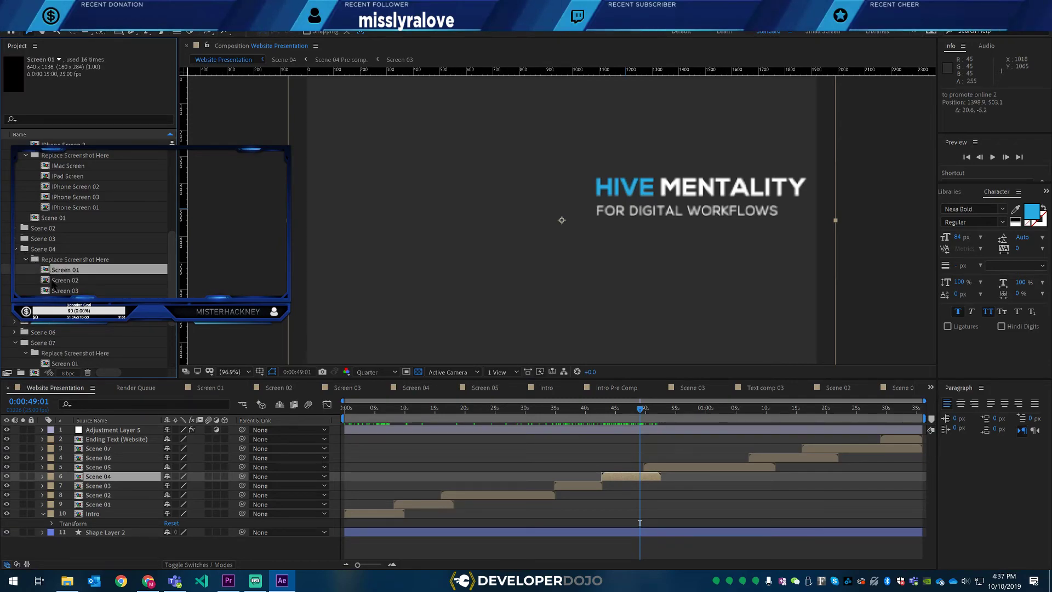
pyautogui.click(53, 280)
pyautogui.click(55, 291)
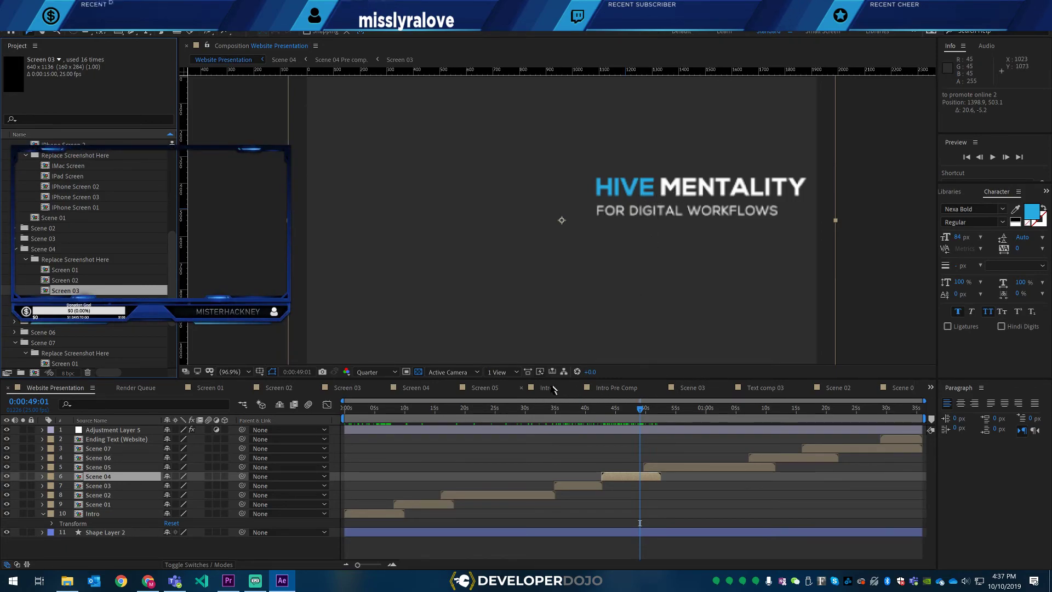
# - In Scene 04, move the HIVE MENTALITY title and its subtitle together about 84.6 px left, placing the subtitle at 1314.4, 503.1
pyautogui.doubleClick(80, 479)
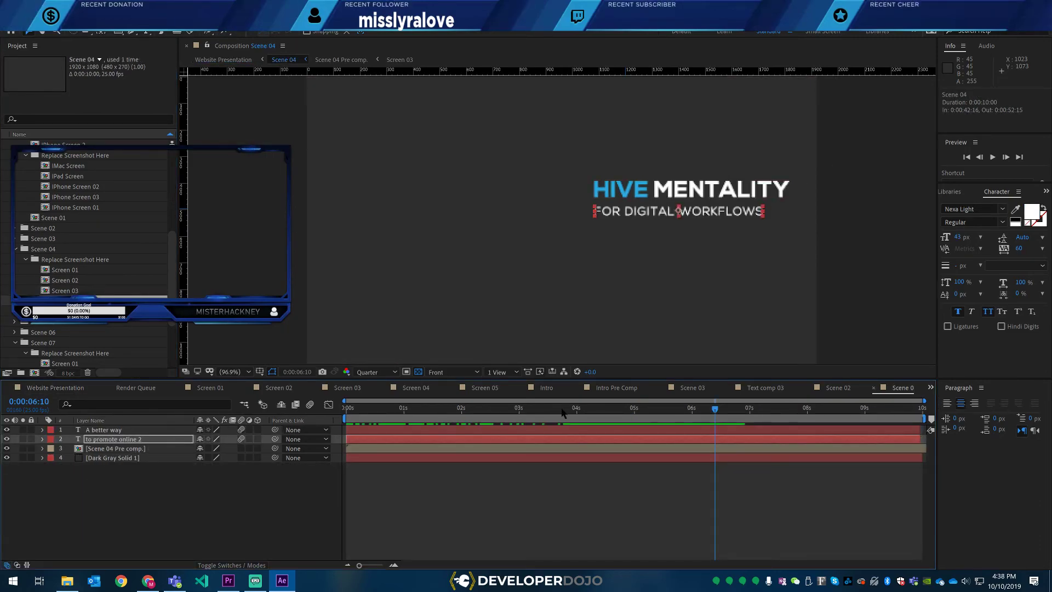
pyautogui.click(658, 192)
pyautogui.keyDown('shift'); pyautogui.click(658, 214); pyautogui.keyUp('shift')
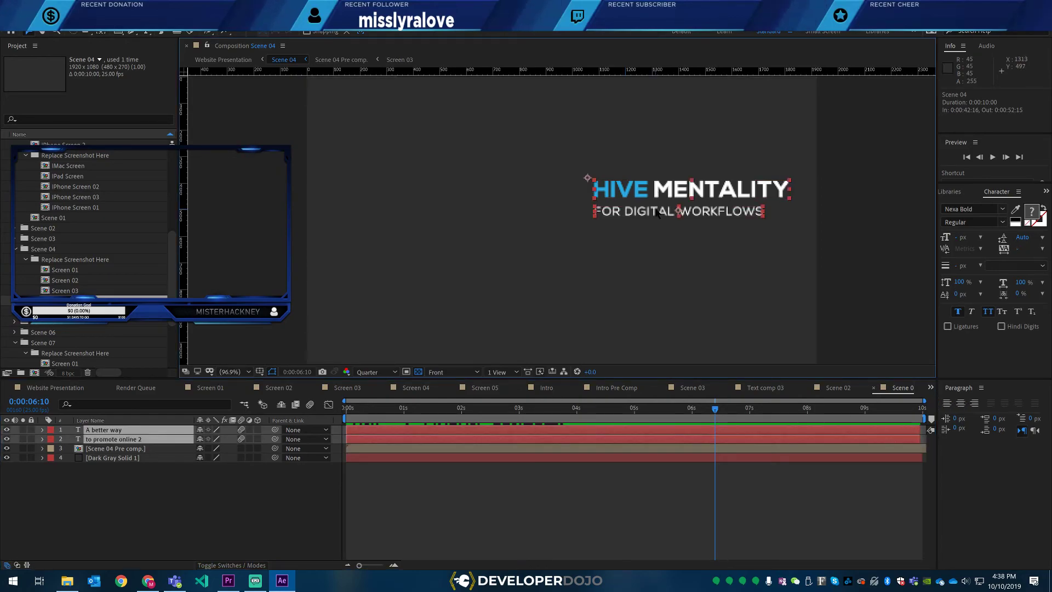
pyautogui.moveTo(658, 213); pyautogui.dragTo(634, 210)
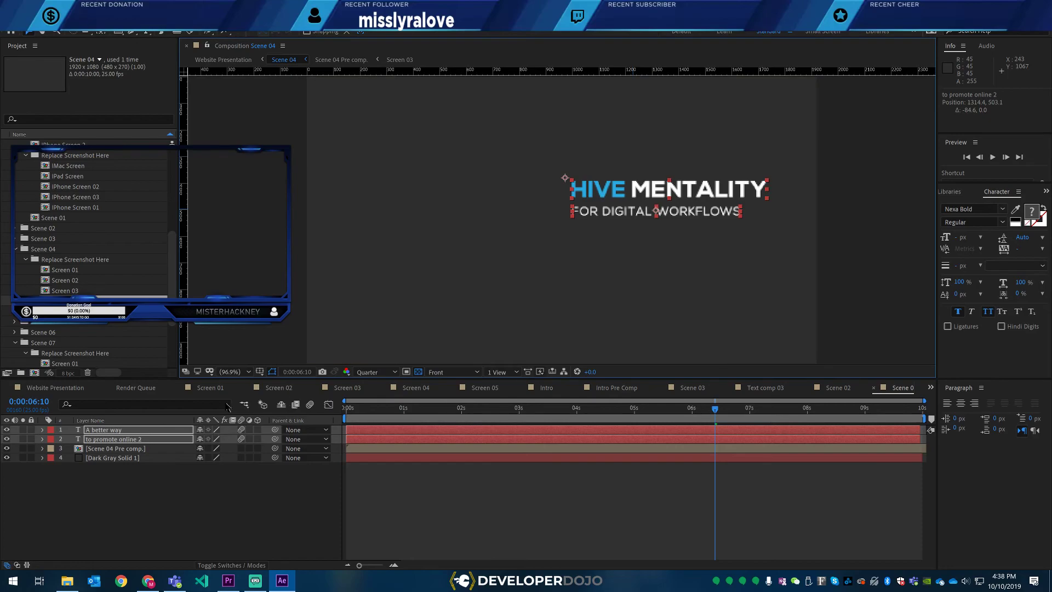
# - Preview the Website Presentation composition from Scene 04 into the Scene 05 text, ending at 0:00:54:17
pyautogui.click(83, 389)
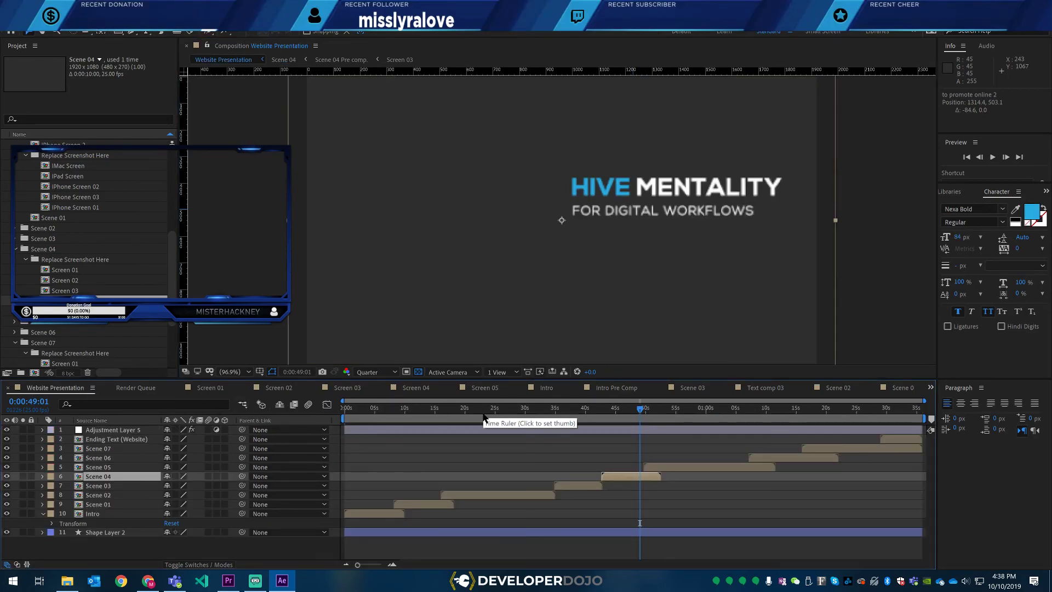
pyautogui.moveTo(572, 411); pyautogui.dragTo(674, 417)
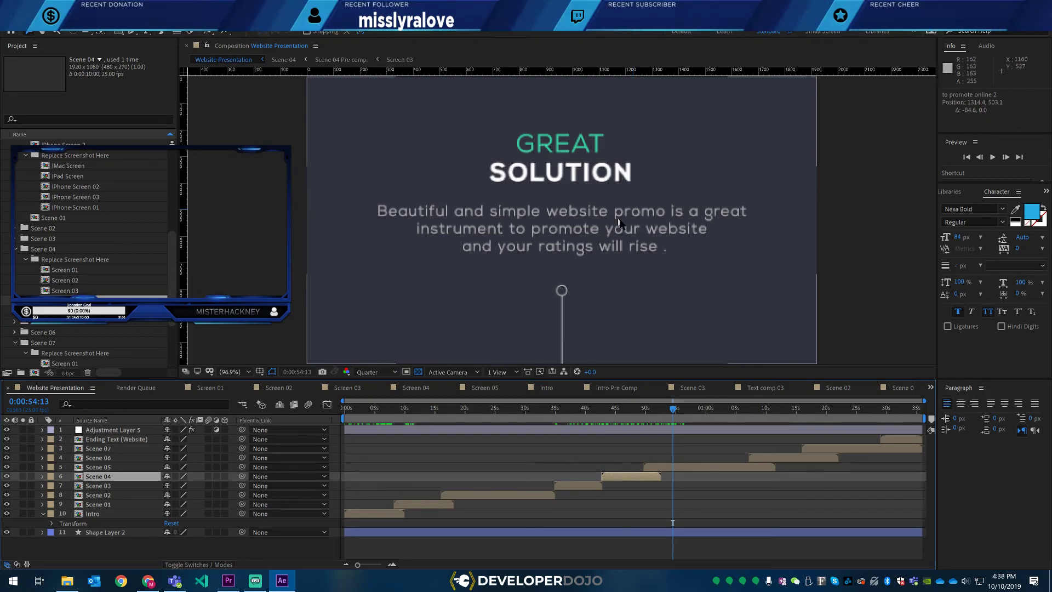
pyautogui.click(679, 409)
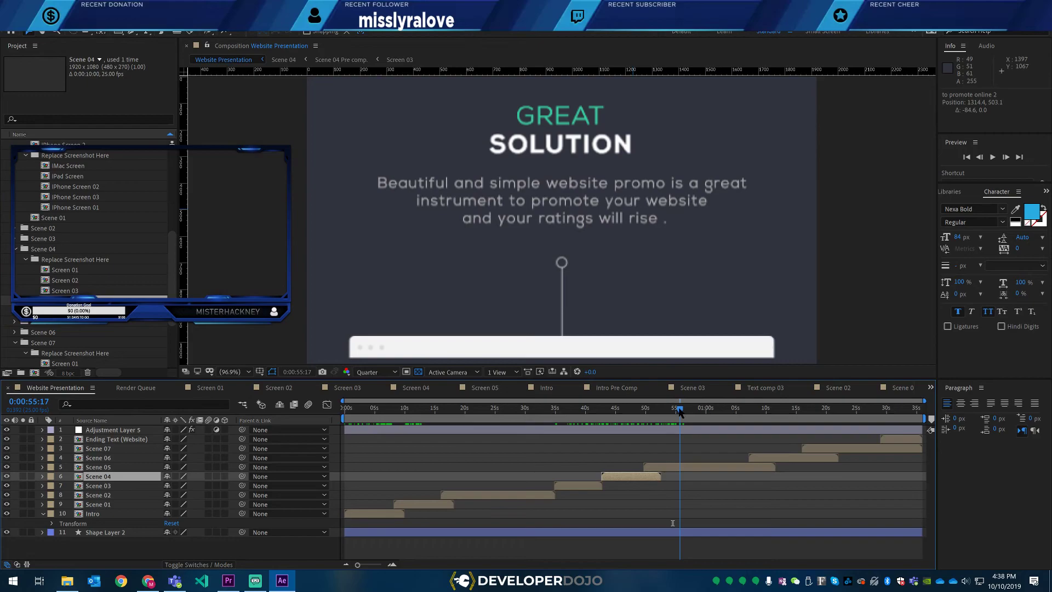
pyautogui.moveTo(679, 409); pyautogui.dragTo(674, 410)
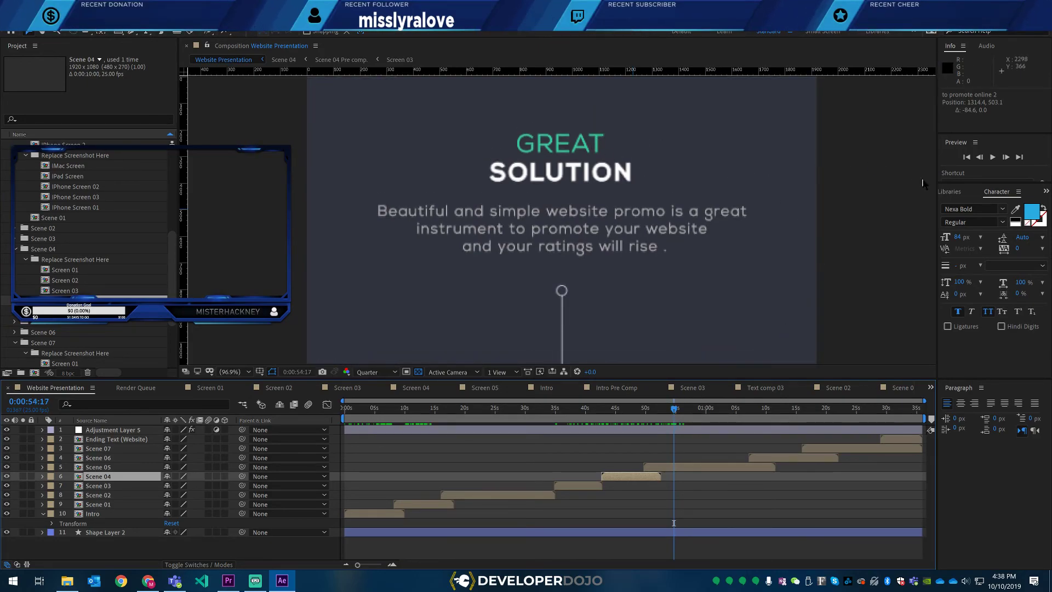
# - Copy the blue text color's hex value 29ABE2, then open the Scene 05 composition and fit it in the viewer
pyautogui.click(1032, 211)
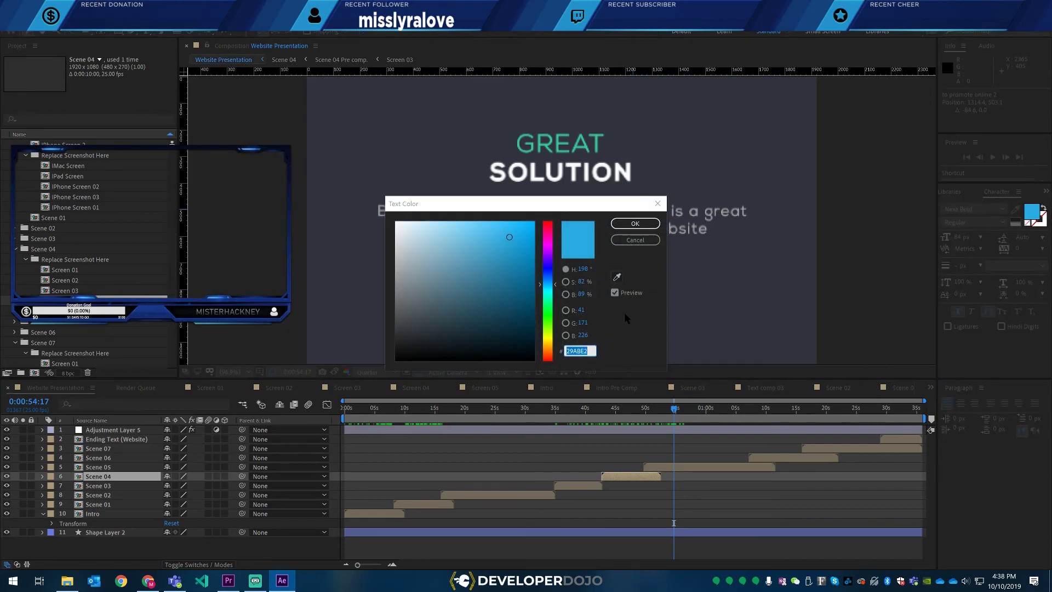
pyautogui.click(635, 240)
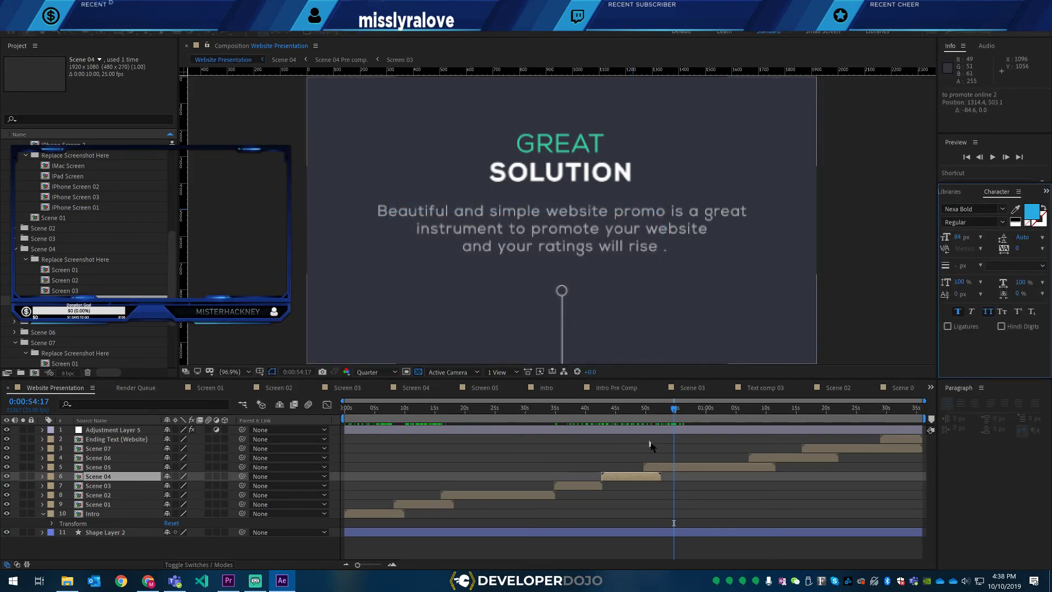
pyautogui.click(676, 466)
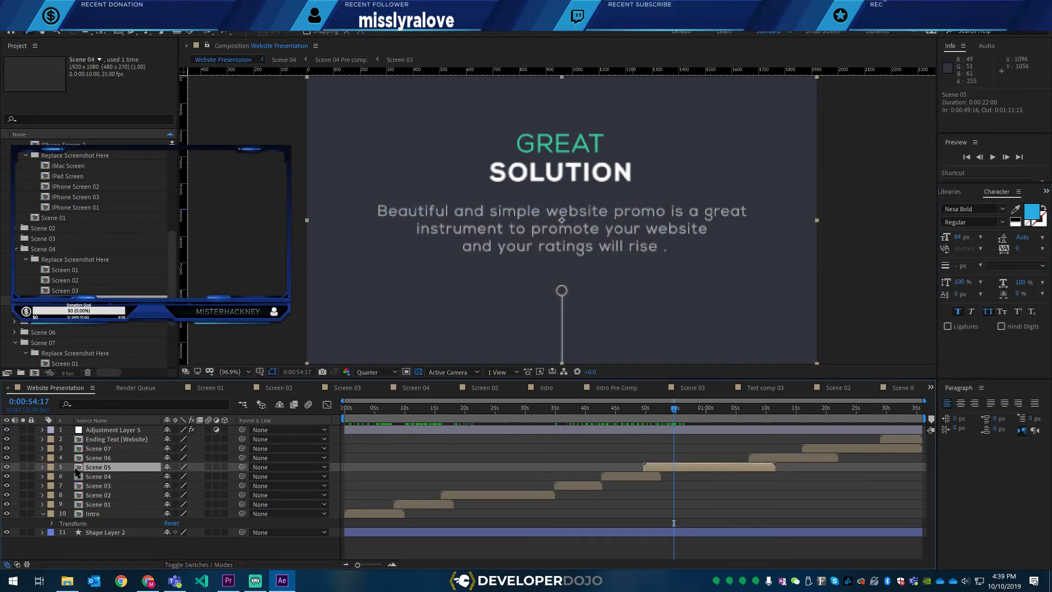
pyautogui.doubleClick(78, 467)
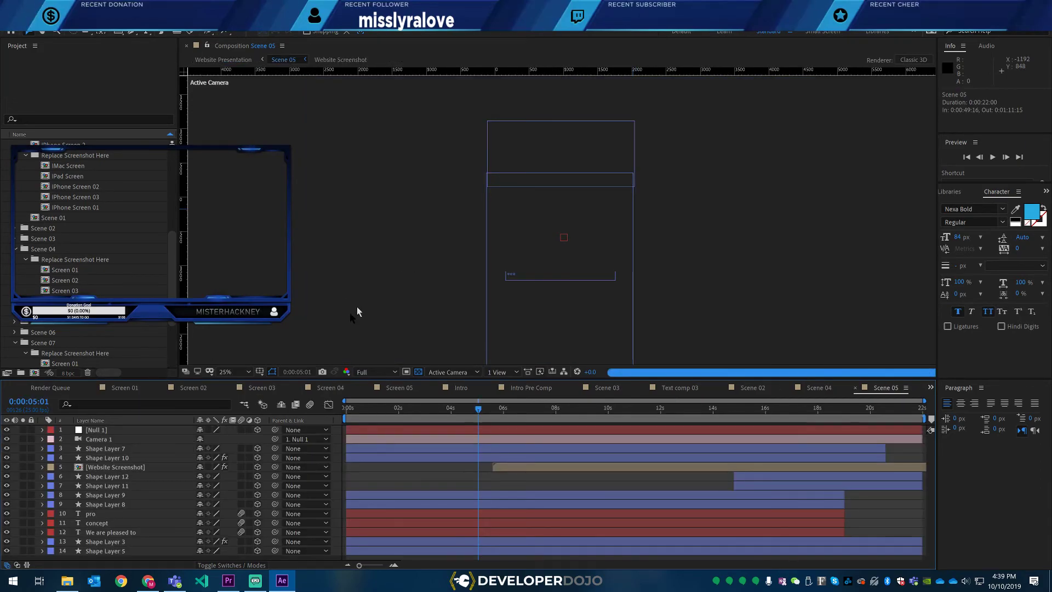
pyautogui.click(235, 371)
pyautogui.click(245, 184)
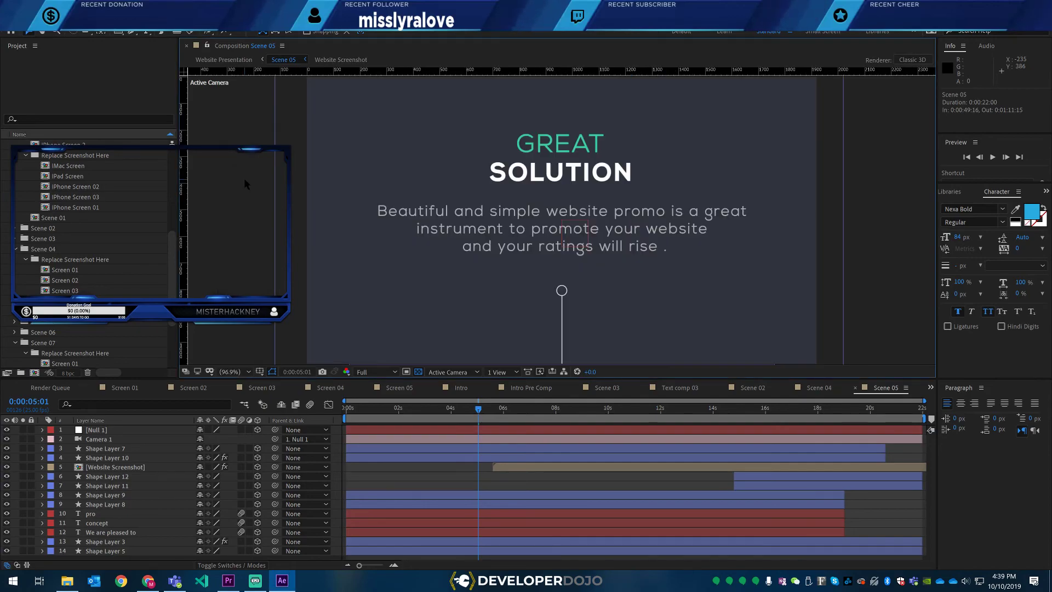
# - Set Scene 05's preview resolution to Half and preview the text animation up to about 0:00:04:21
pyautogui.moveTo(415, 416); pyautogui.dragTo(467, 417)
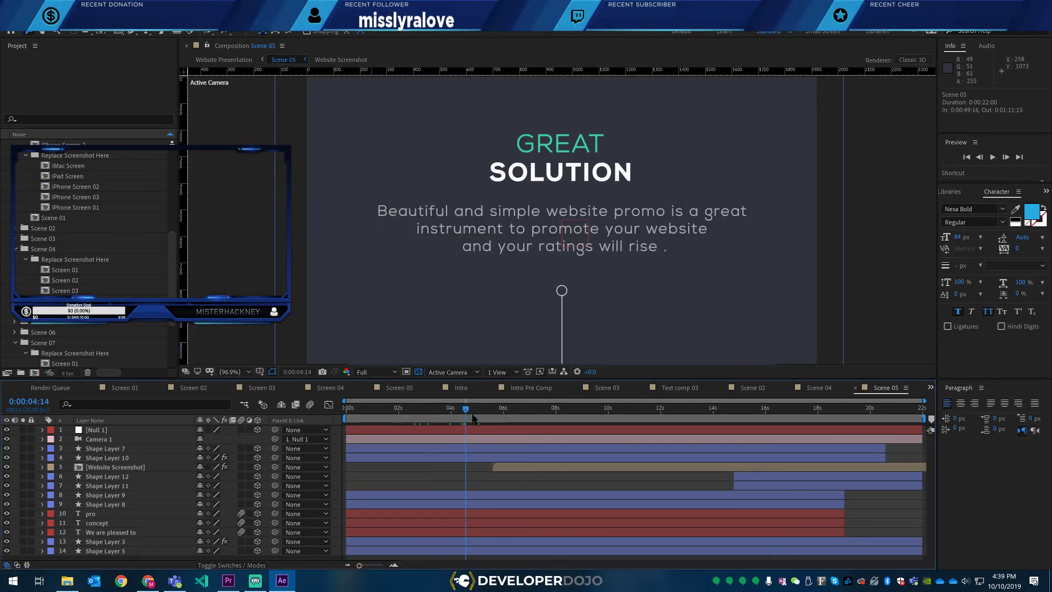
pyautogui.click(376, 375)
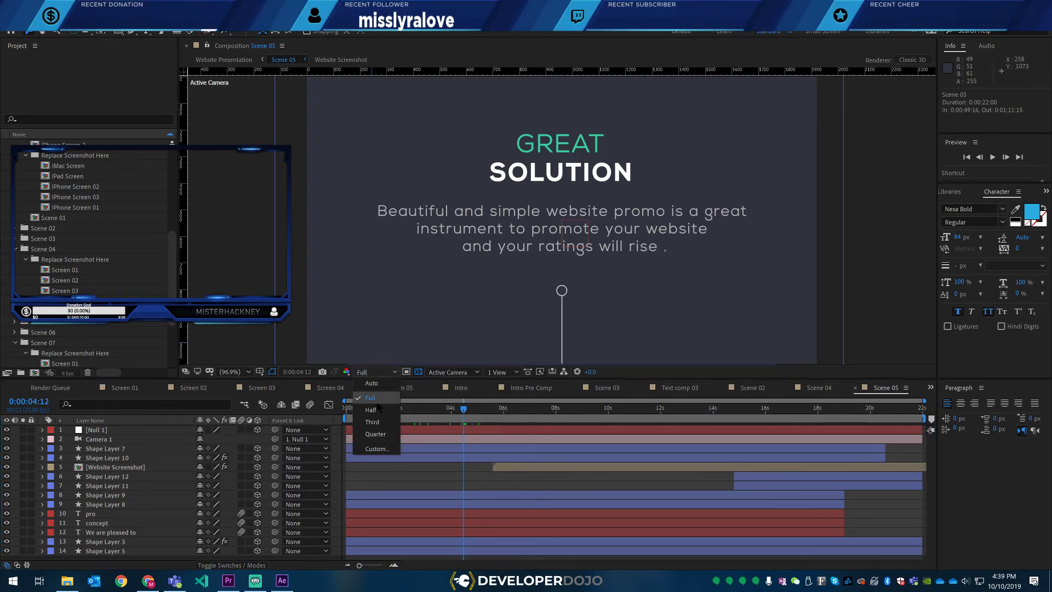
pyautogui.click(382, 414)
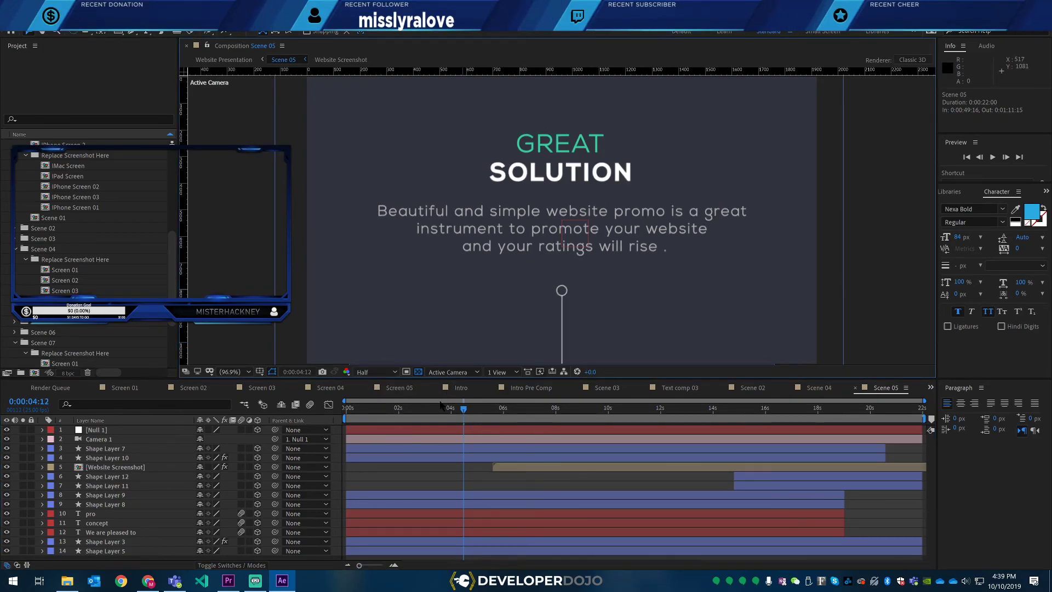
pyautogui.click(432, 416)
pyautogui.moveTo(440, 415); pyautogui.dragTo(473, 412)
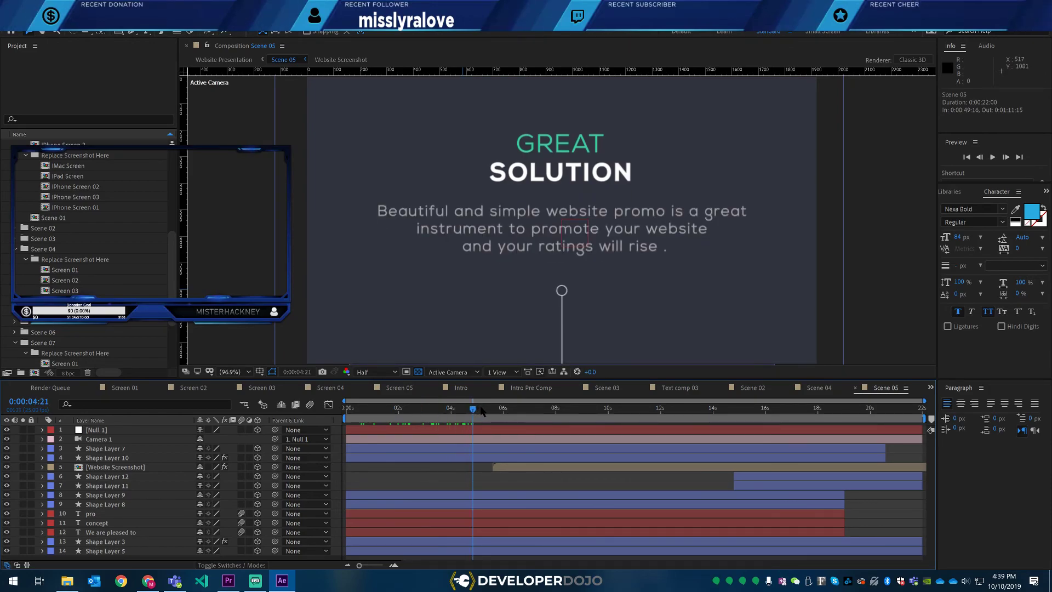
# - Change the color of the word GREAT in the Scene 05 heading to 29ABE2
pyautogui.click(556, 153)
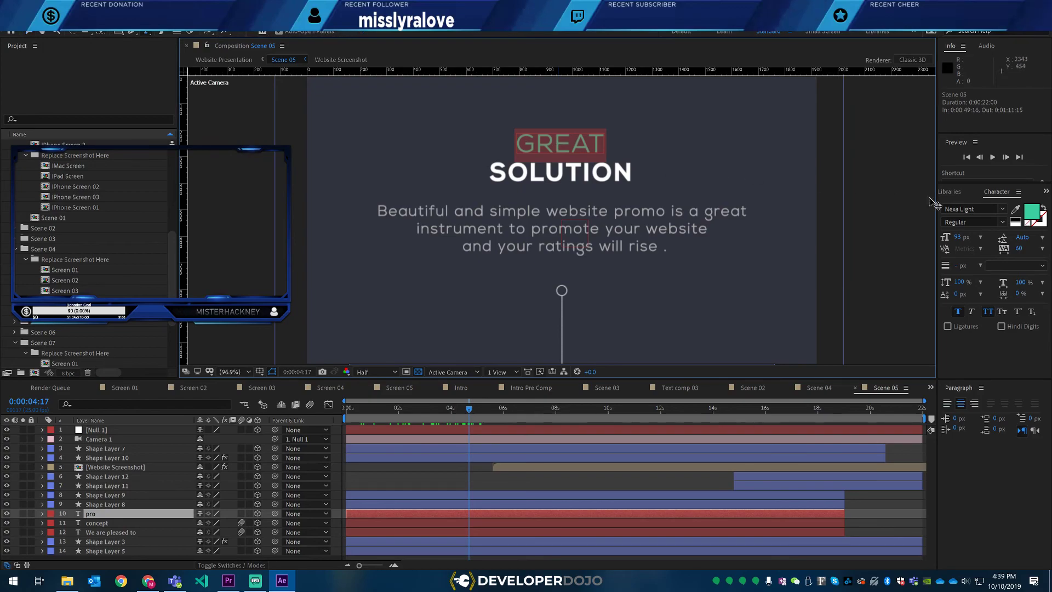
pyautogui.click(1033, 213)
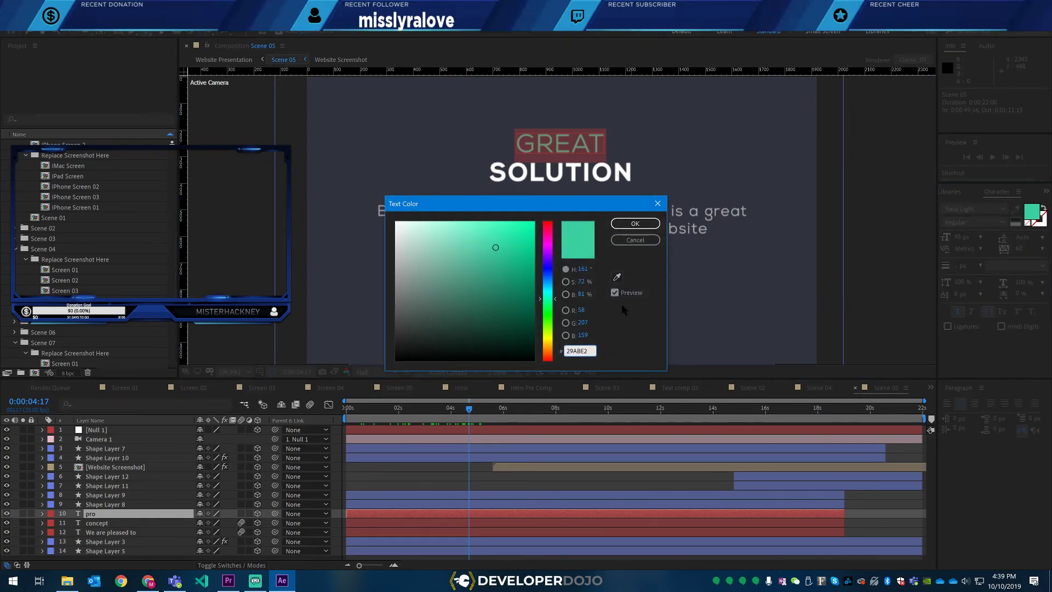
pyautogui.write('29ABE2')
pyautogui.click(635, 225)
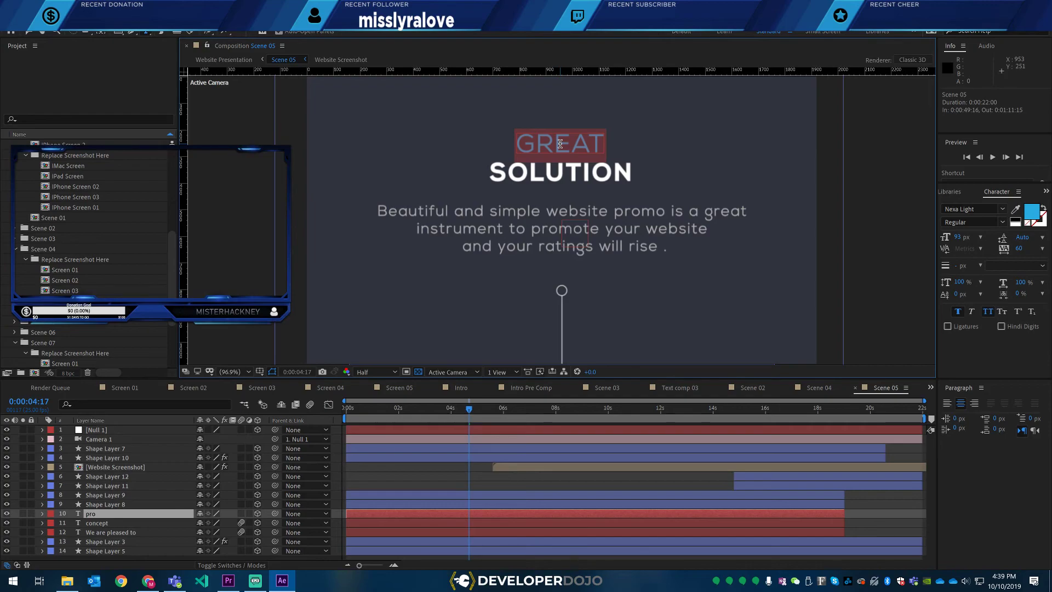
# - Replace the heading's first line with CURIOSITY and save the project
pyautogui.write('C')
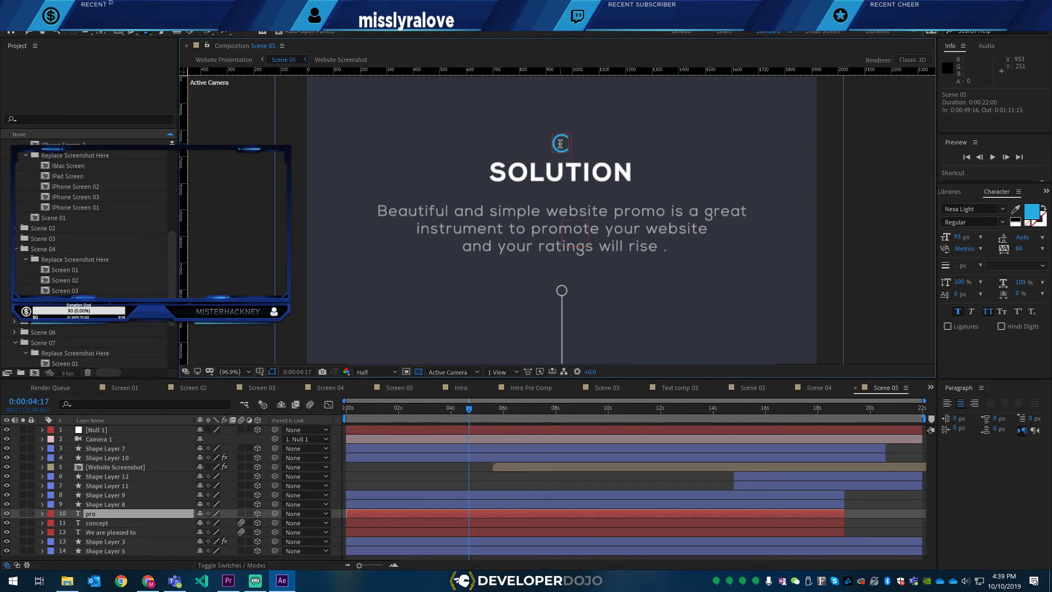
pyautogui.write('URIOSITY')
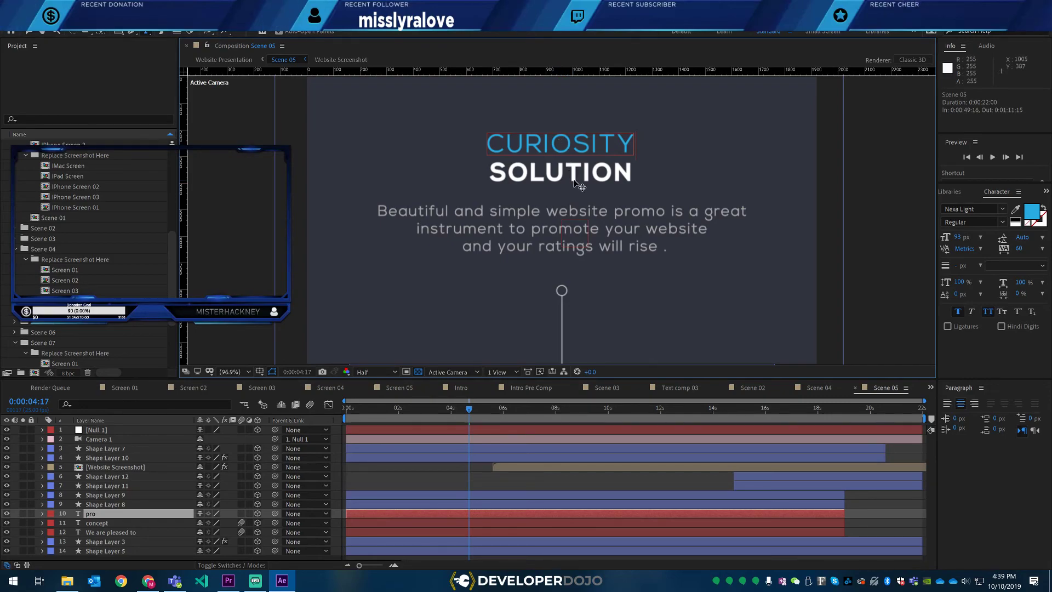
pyautogui.hotkey('ctrl', 's')
# - Replace the word SOLUTION in the heading's second line with COMMUNITY
pyautogui.click(509, 419)
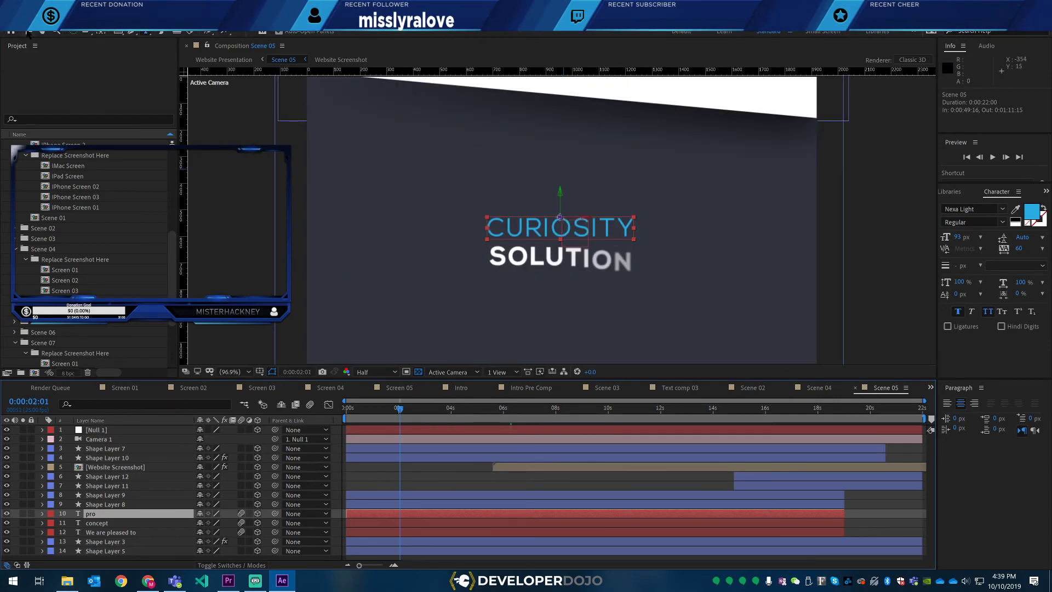
pyautogui.doubleClick(542, 258)
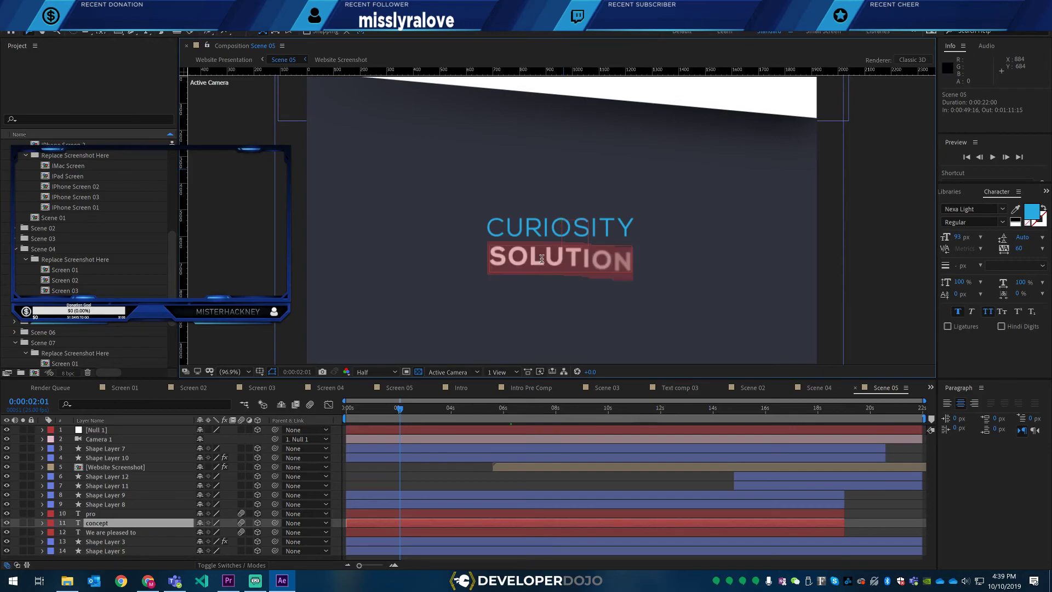
pyautogui.write('COMMUNITY')
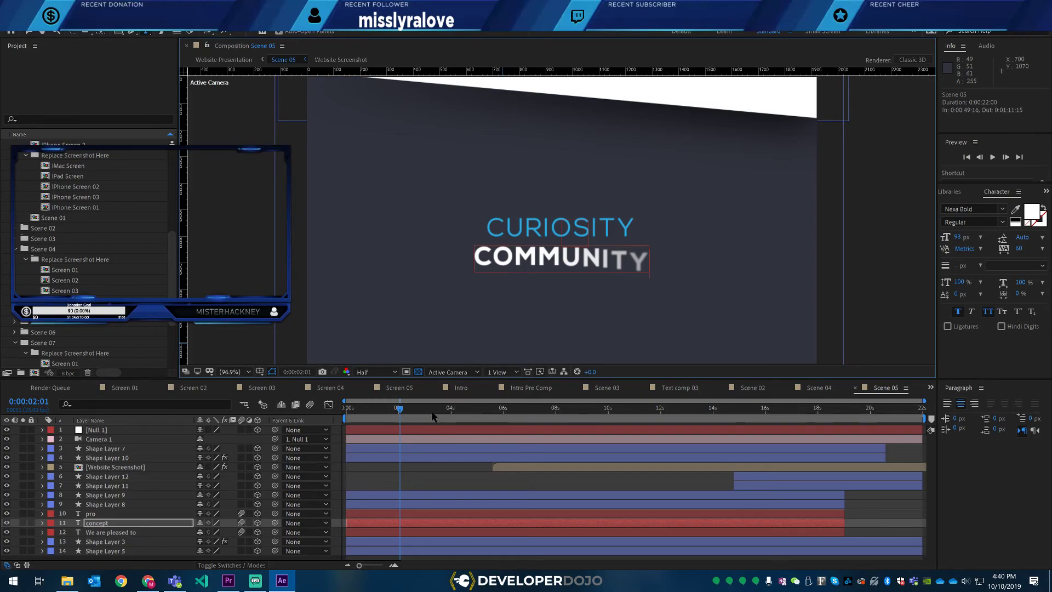
# - Preview the heading animation up to 0:00:04:11 and add a question mark so the second line reads COMMUNITY?
pyautogui.click(436, 415)
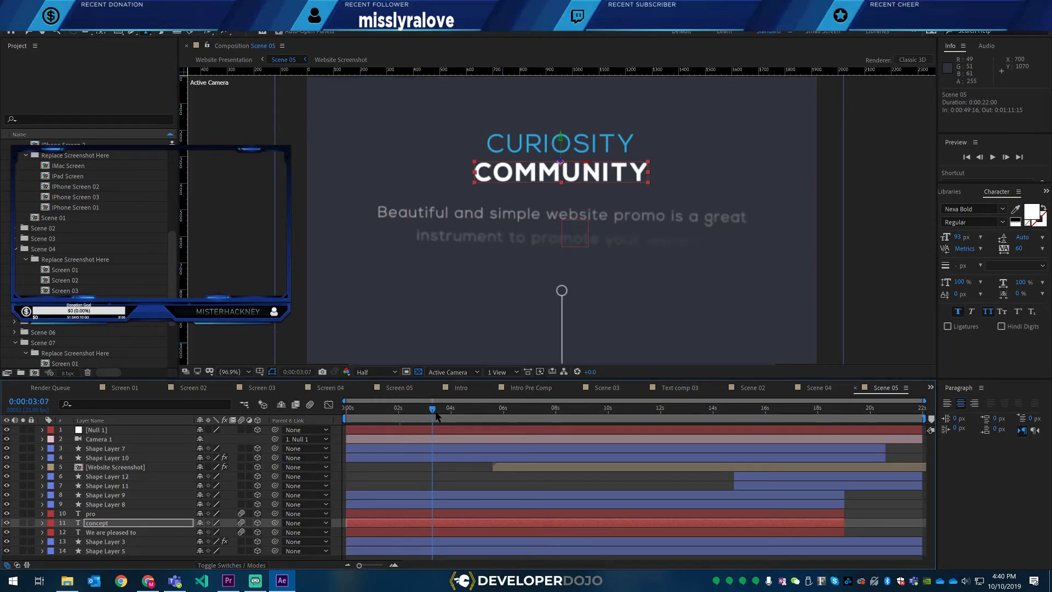
pyautogui.moveTo(438, 413); pyautogui.dragTo(465, 416)
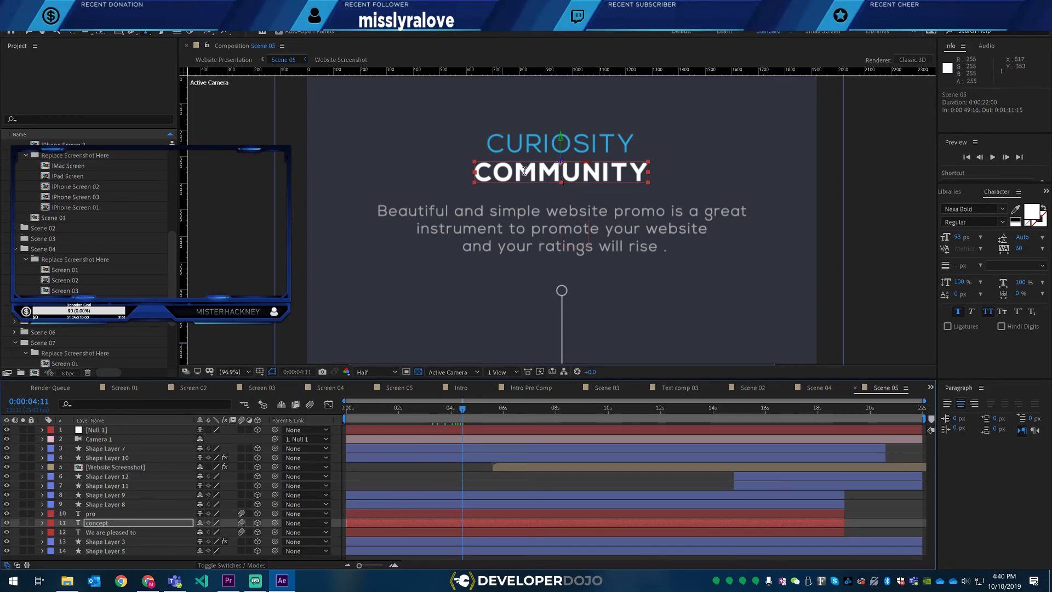
pyautogui.click(647, 174)
pyautogui.write('?')
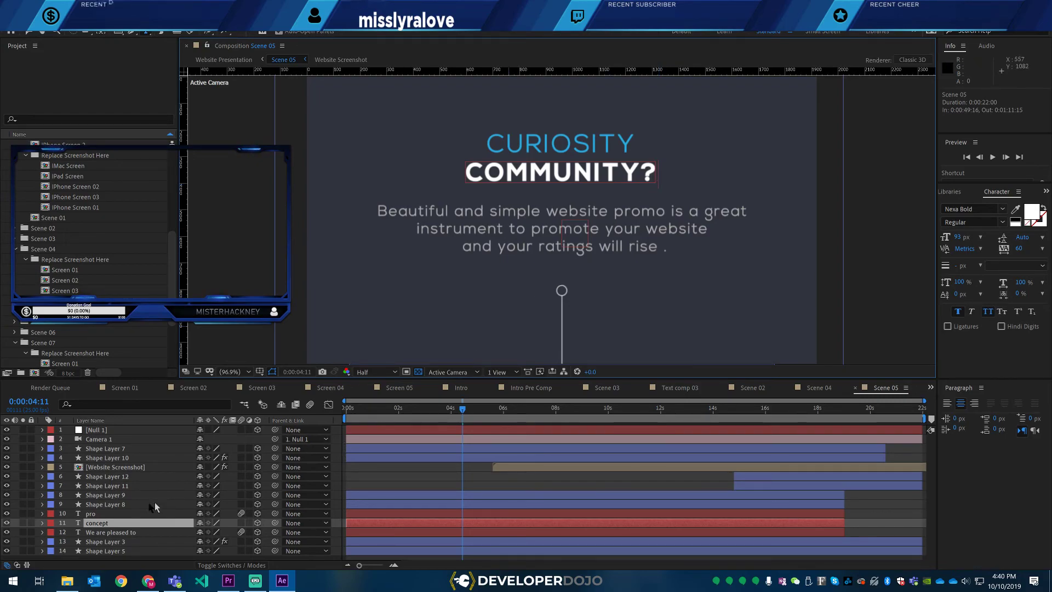
# - Identify the COMMUNITY? text layer by toggling its visibility, then duplicate that layer by copying and pasting it
pyautogui.click(6, 524)
pyautogui.click(6, 524)
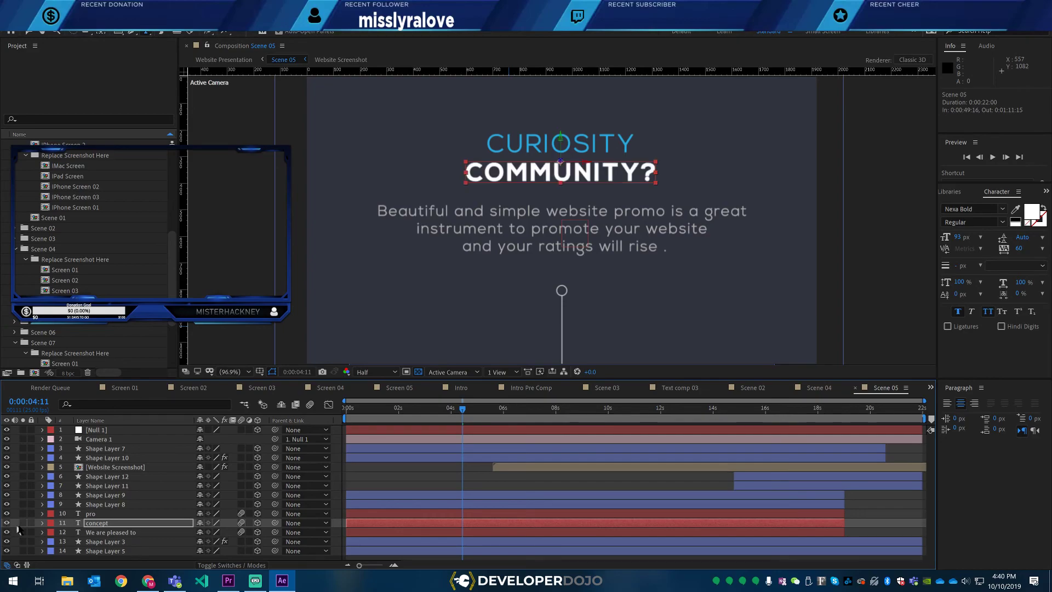
pyautogui.click(62, 525)
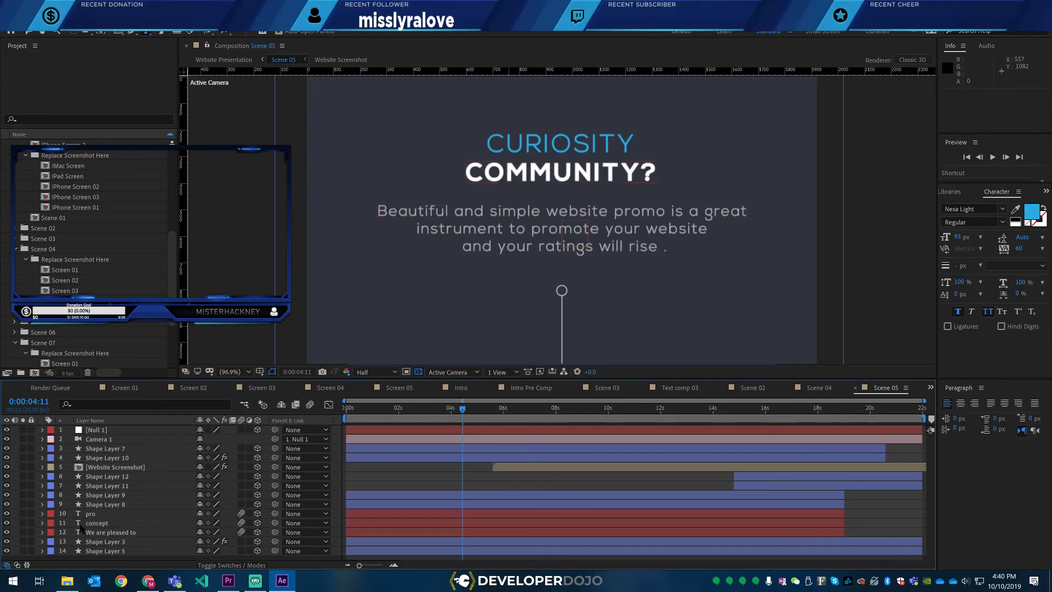
pyautogui.click(82, 524)
pyautogui.hotkey('ctrl', 'c')
pyautogui.hotkey('ctrl', 'v')
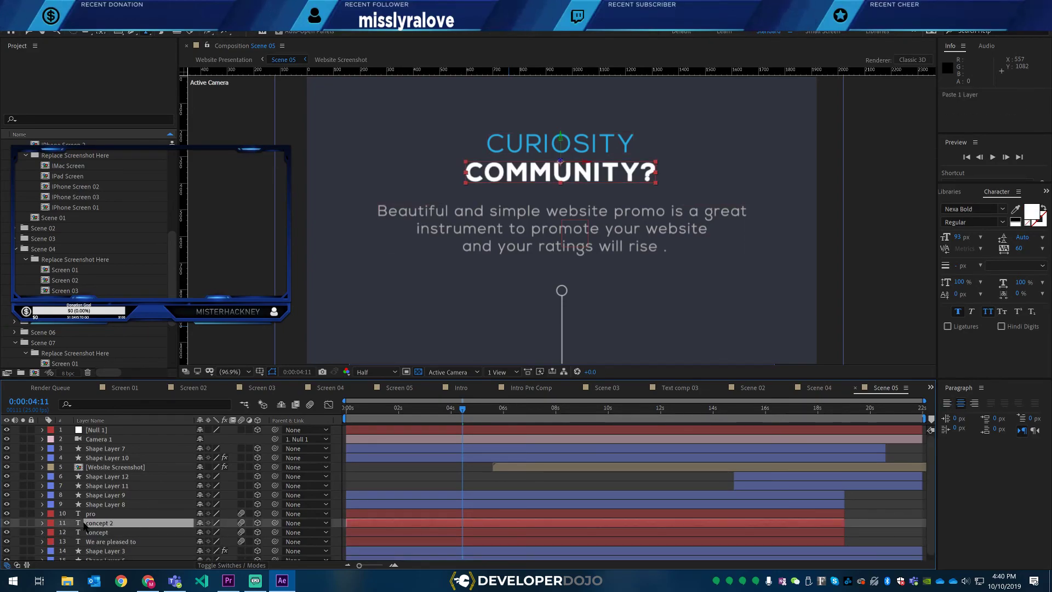
# - Move the duplicated COMMUNITY? text above CURIOSITY and change its wording to WHAT IS and A on two lines
pyautogui.moveTo(84, 525); pyautogui.dragTo(91, 519)
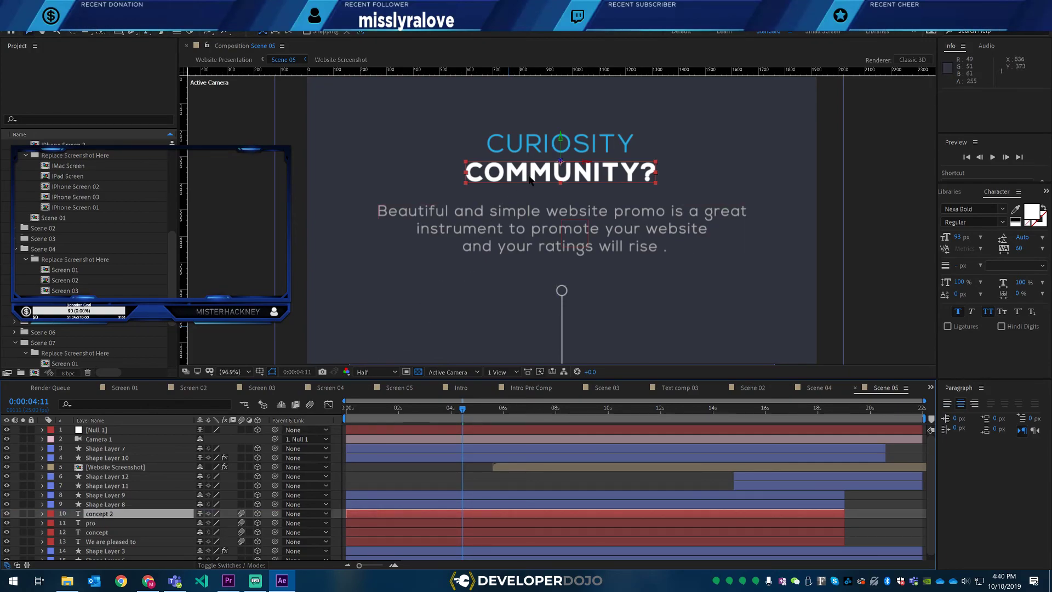
pyautogui.moveTo(530, 179); pyautogui.dragTo(533, 126)
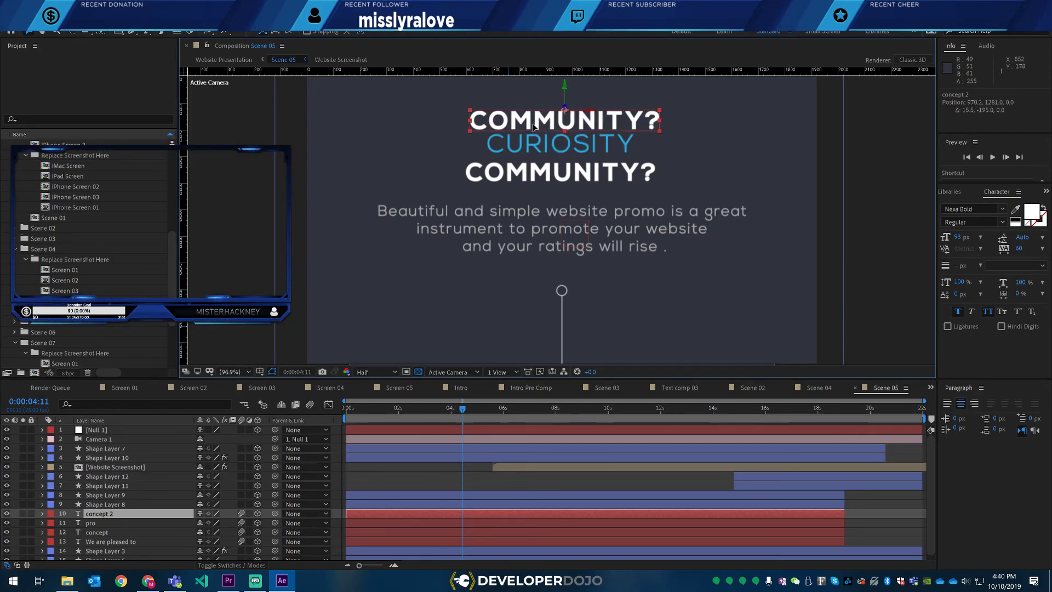
pyautogui.doubleClick(534, 127)
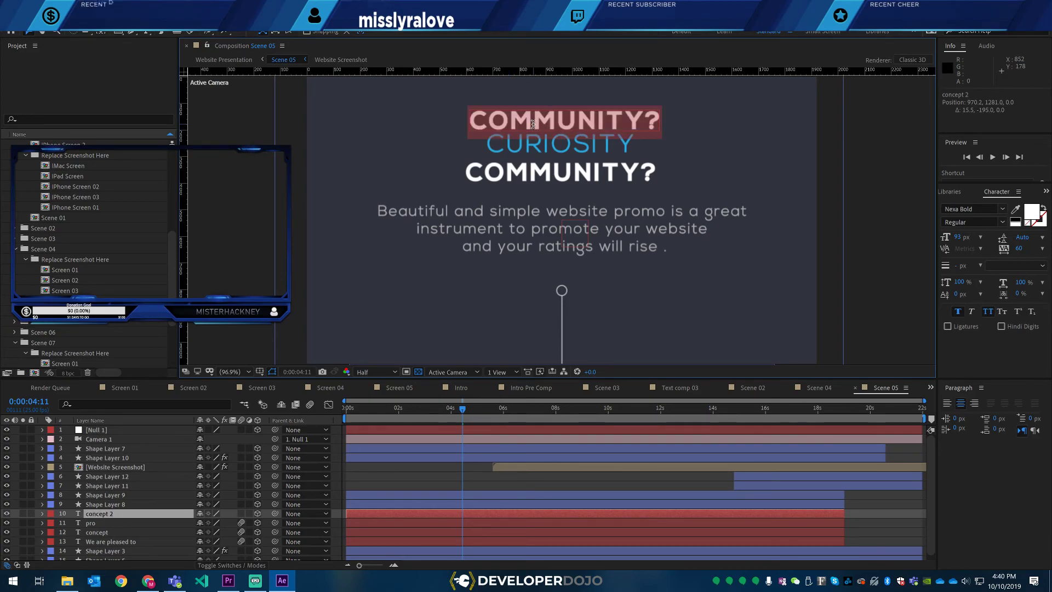
pyautogui.write('WHAT IS')
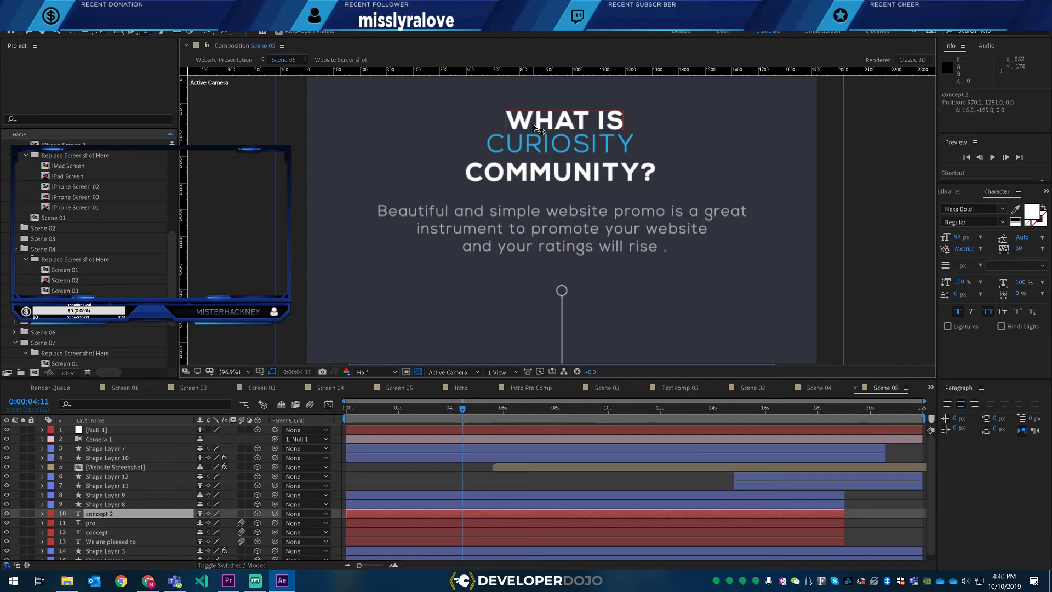
pyautogui.write(' A')
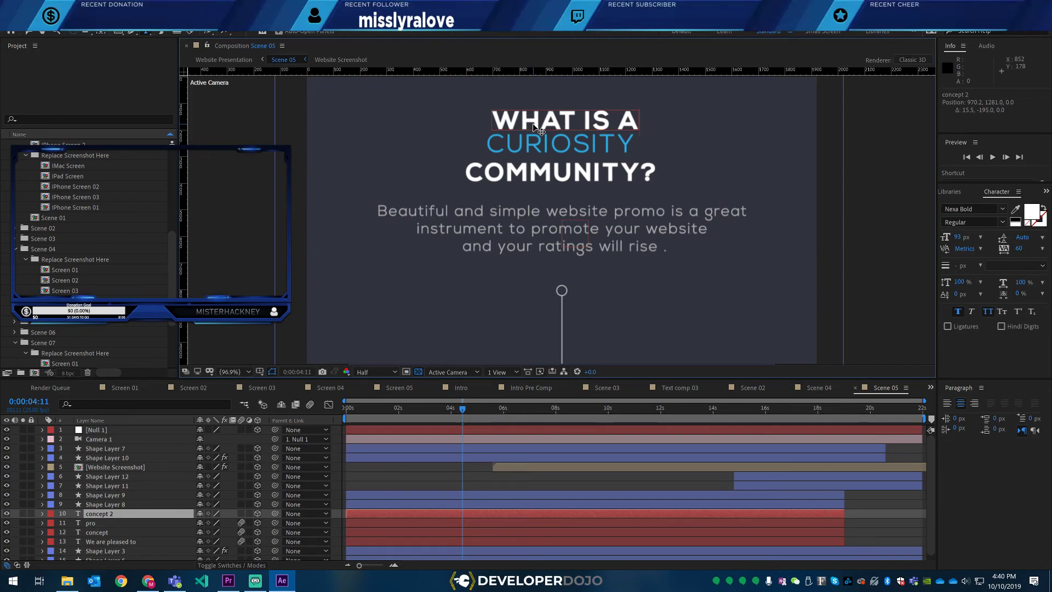
pyautogui.press('BackSpace')
pyautogui.press('BackSpace')
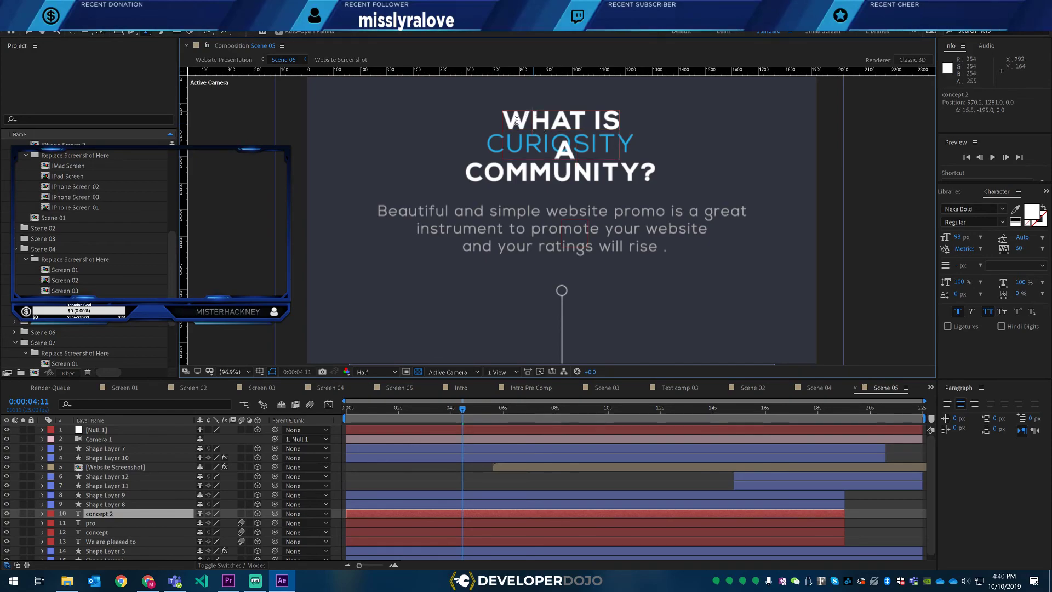
# - Reduce the WHAT IS A text to 61 px and shift it up so it clears the CURIOSITY line
pyautogui.moveTo(502, 124); pyautogui.dragTo(636, 126)
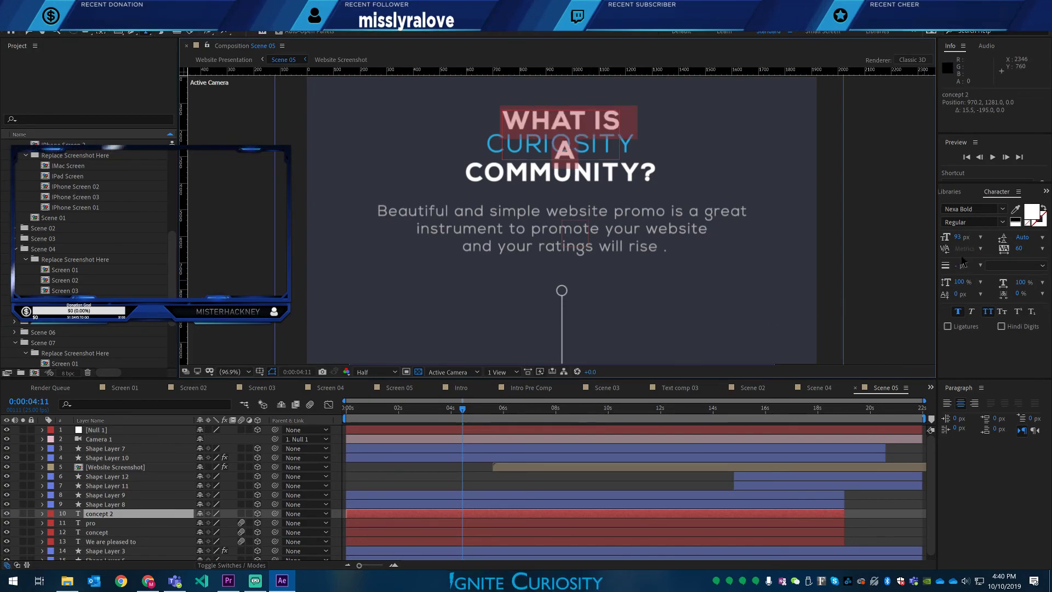
pyautogui.moveTo(963, 242); pyautogui.dragTo(953, 238)
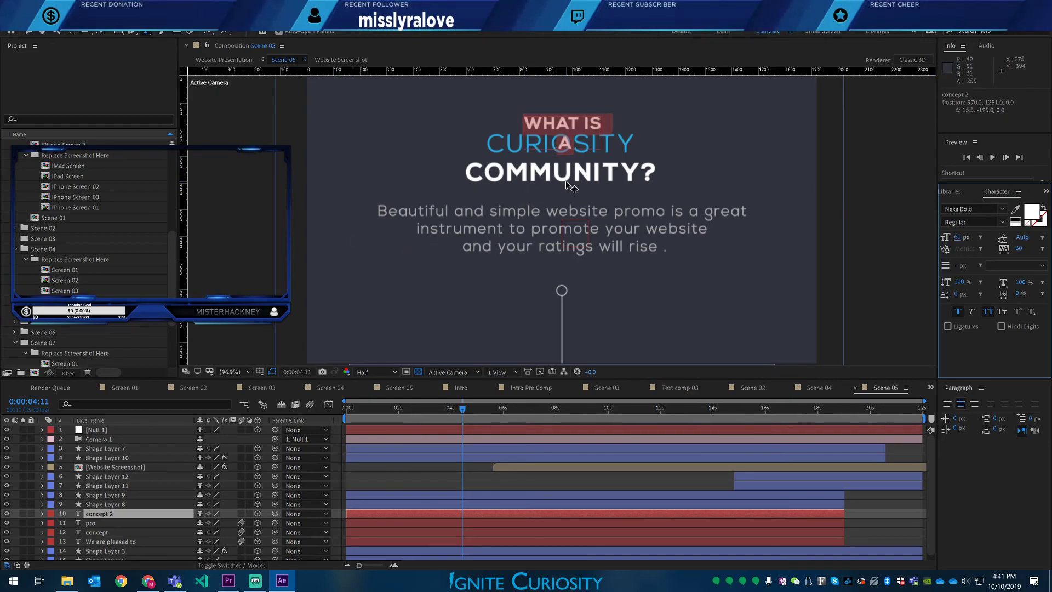
pyautogui.moveTo(572, 188); pyautogui.dragTo(568, 167)
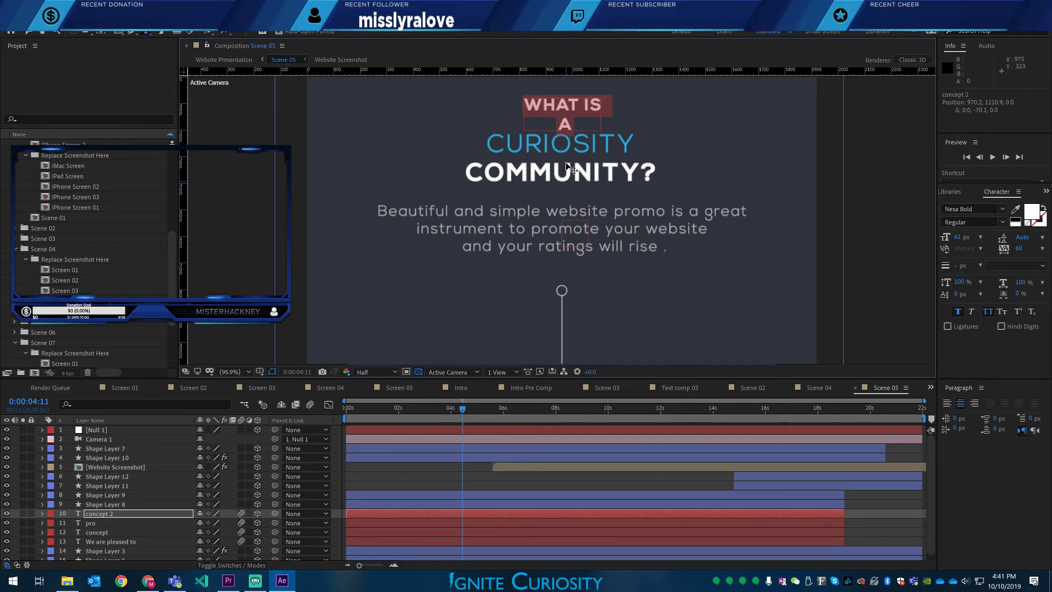
# - Preview the animation up to 0:00:03:14 and nudge the WHAT IS A text up to a vertical position of about 1198
pyautogui.moveTo(387, 408); pyautogui.dragTo(440, 413)
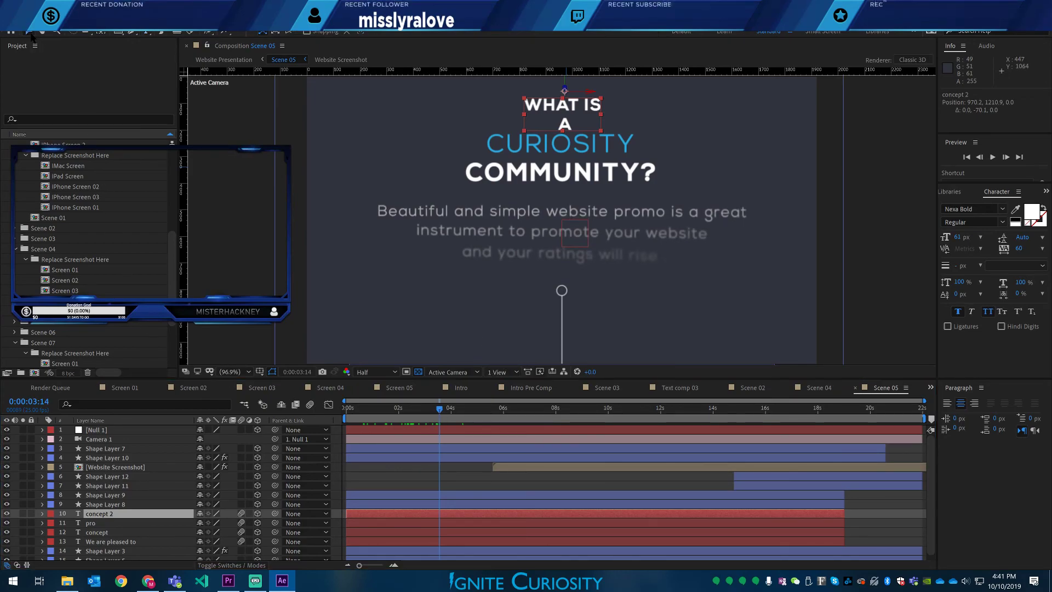
pyautogui.click(883, 306)
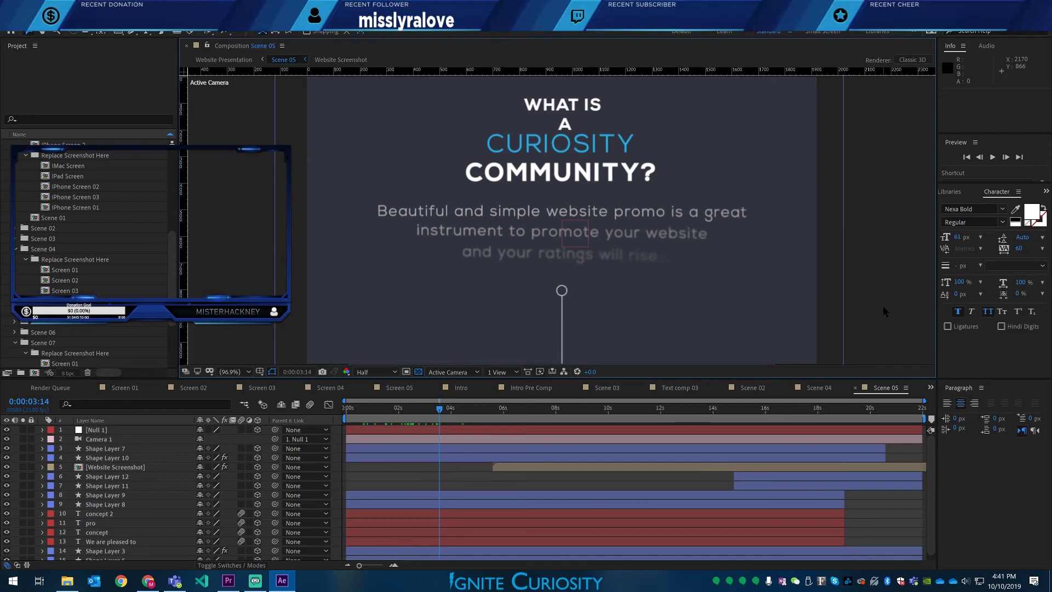
pyautogui.click(562, 112)
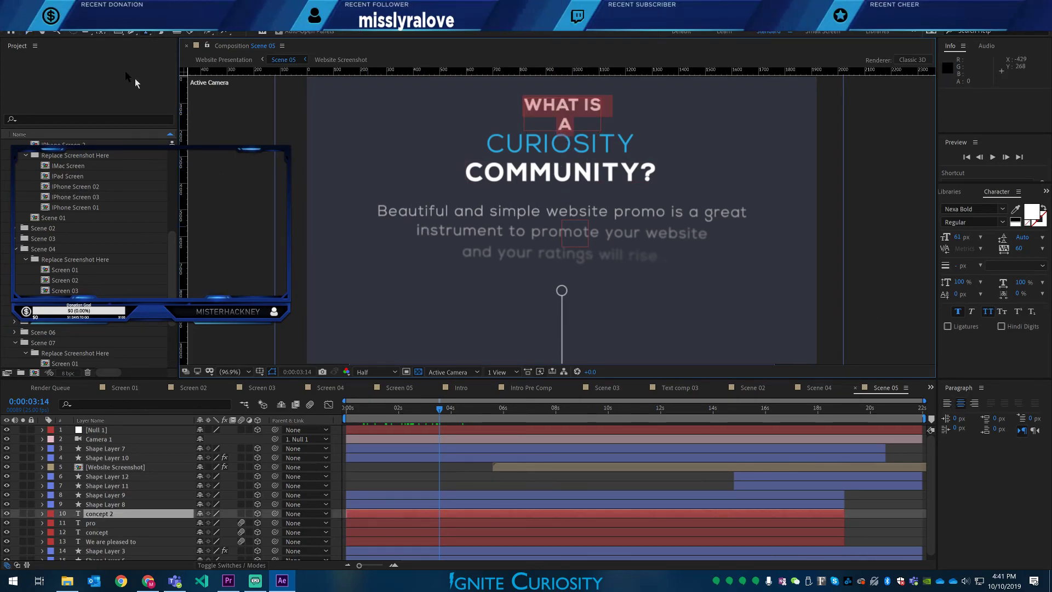
pyautogui.click(31, 32)
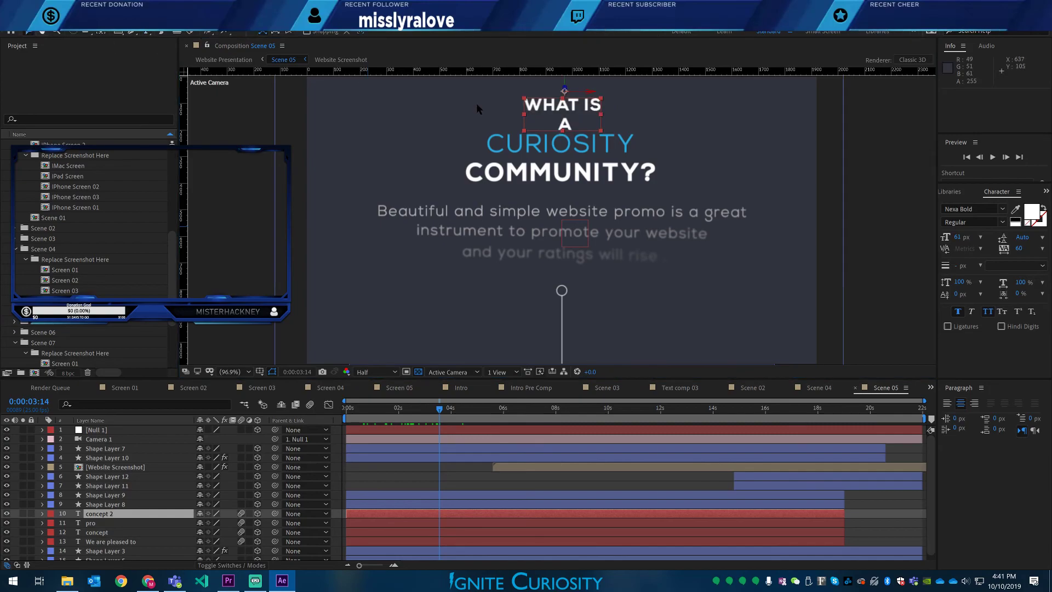
pyautogui.press('Up')
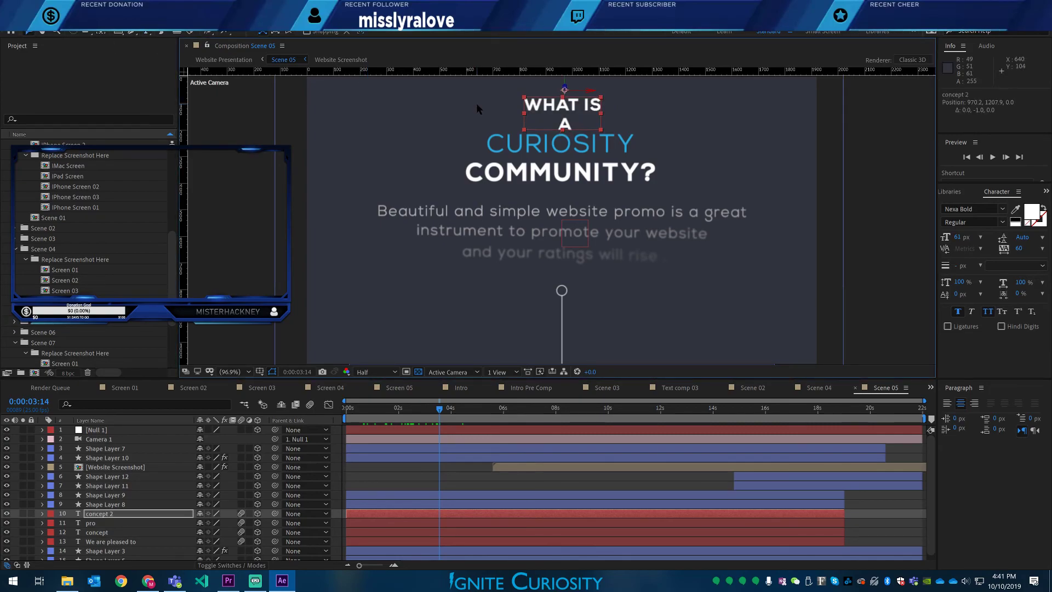
pyautogui.press('Up')
pyautogui.press('Up')
pyautogui.press('Up')
pyautogui.press('Up')
pyautogui.press('Up')
pyautogui.press('Up')
pyautogui.press('Up')
pyautogui.press('Up')
pyautogui.press('Up')
pyautogui.press('Up')
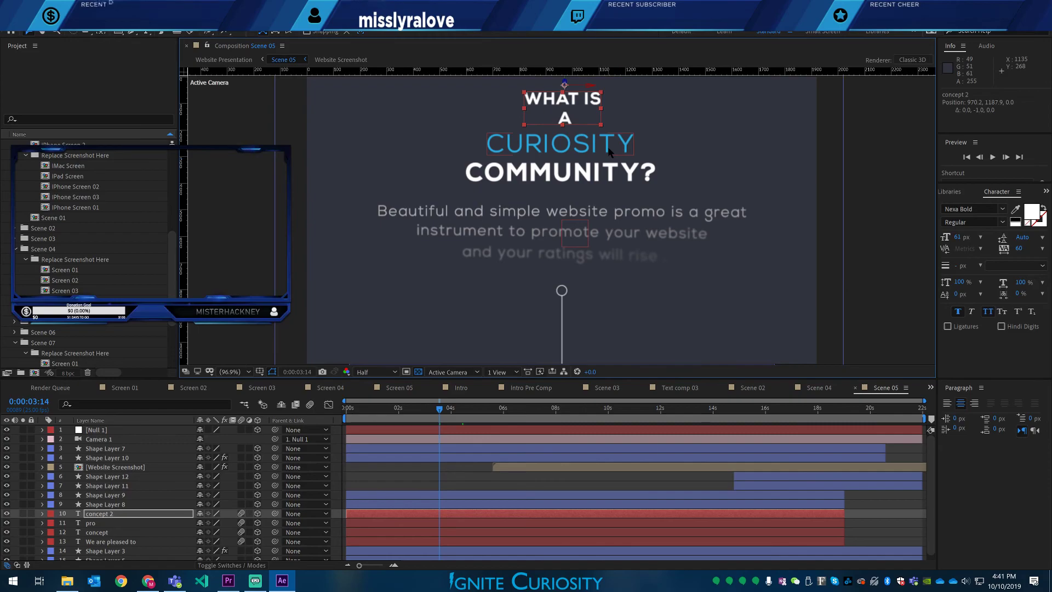
pyautogui.press('Right')
pyautogui.press('Left')
pyautogui.press('Down')
pyautogui.press('Down')
pyautogui.press('Down')
pyautogui.press('Down')
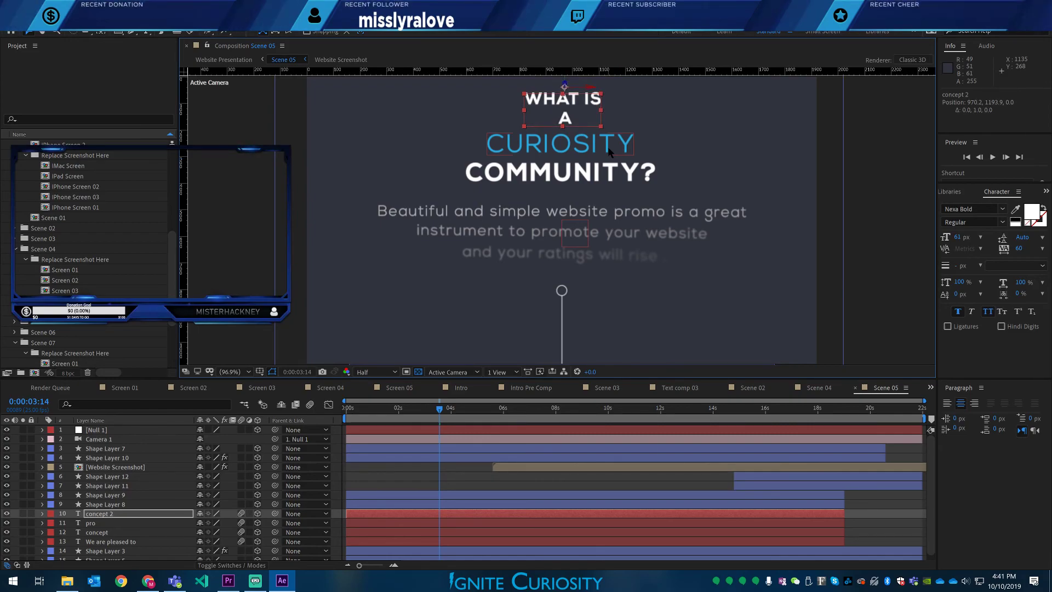
pyautogui.press('Down')
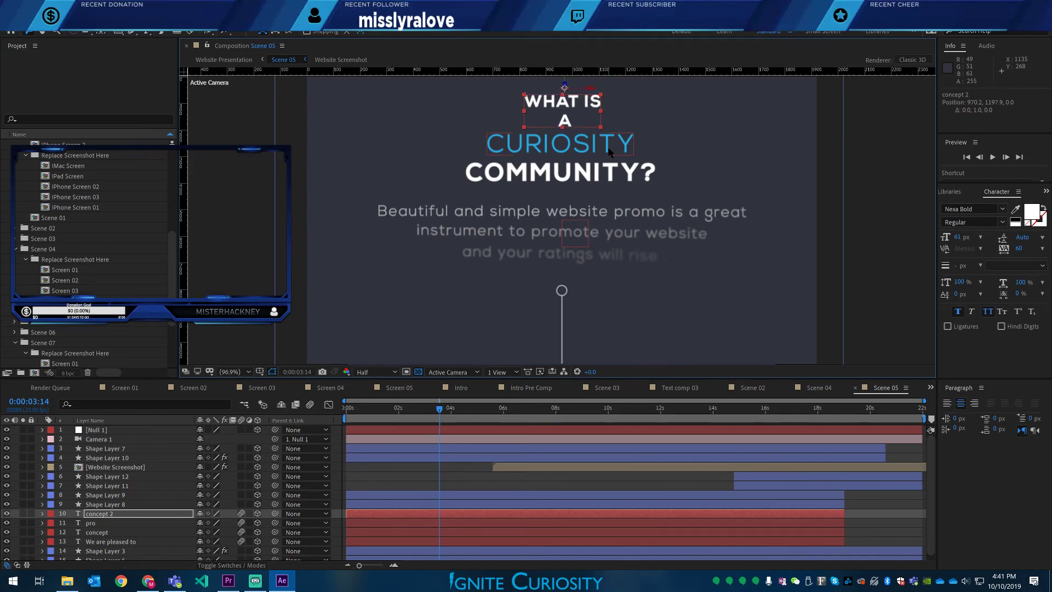
pyautogui.click(883, 205)
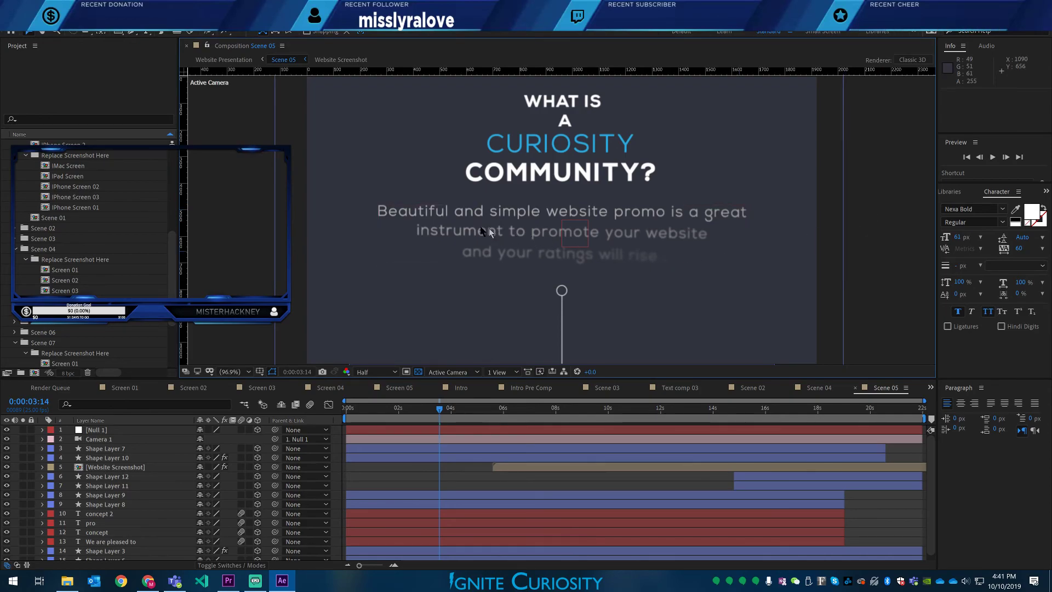
# - Replace the description paragraph under the heading with the line "A network of Focus Hives filled with curios minds who"
pyautogui.doubleClick(446, 221)
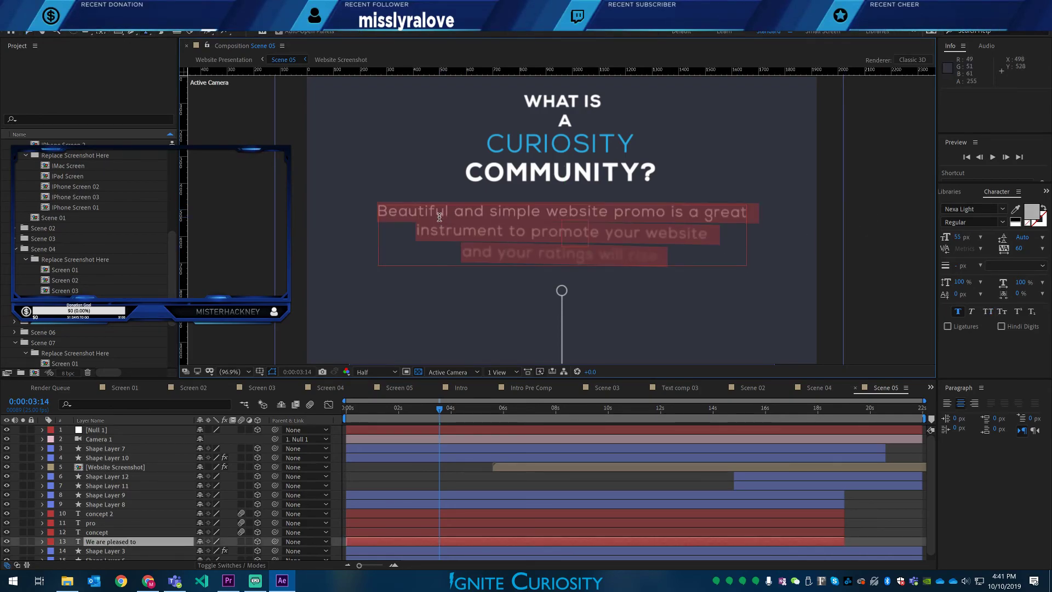
pyautogui.press('BackSpace')
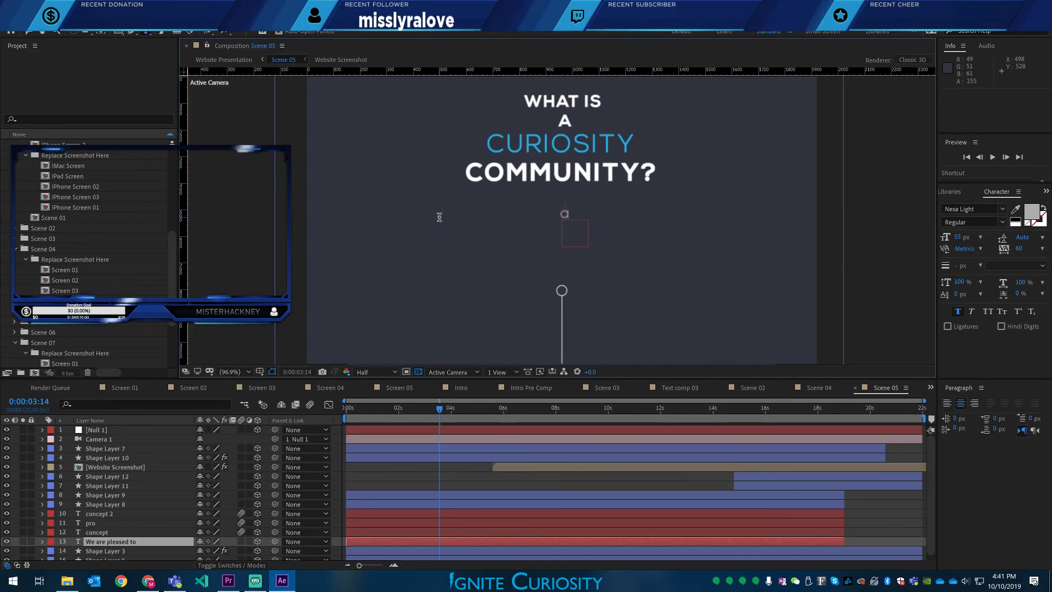
pyautogui.write('A')
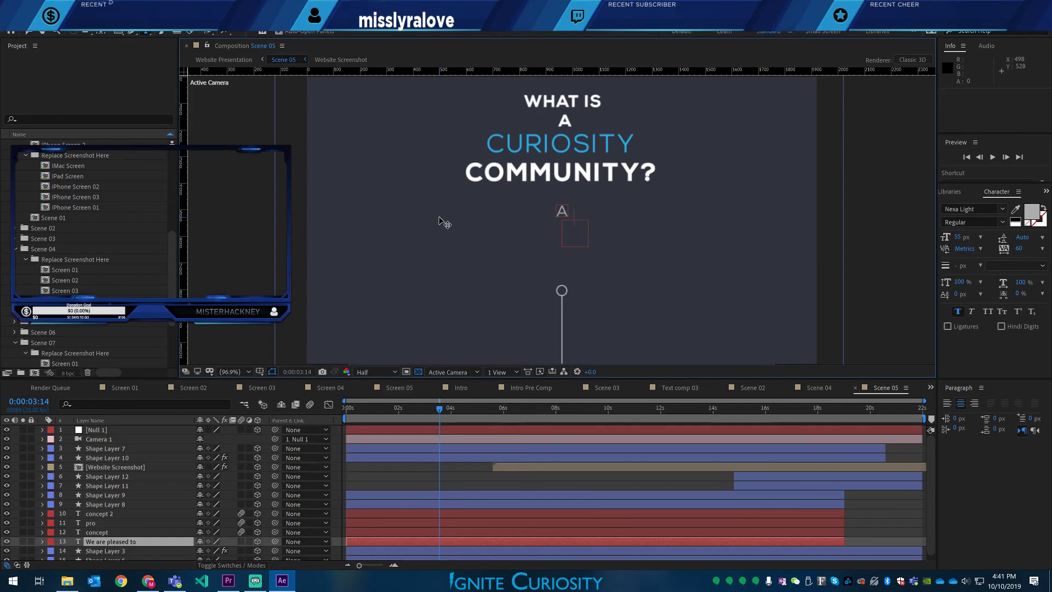
pyautogui.write(' ne')
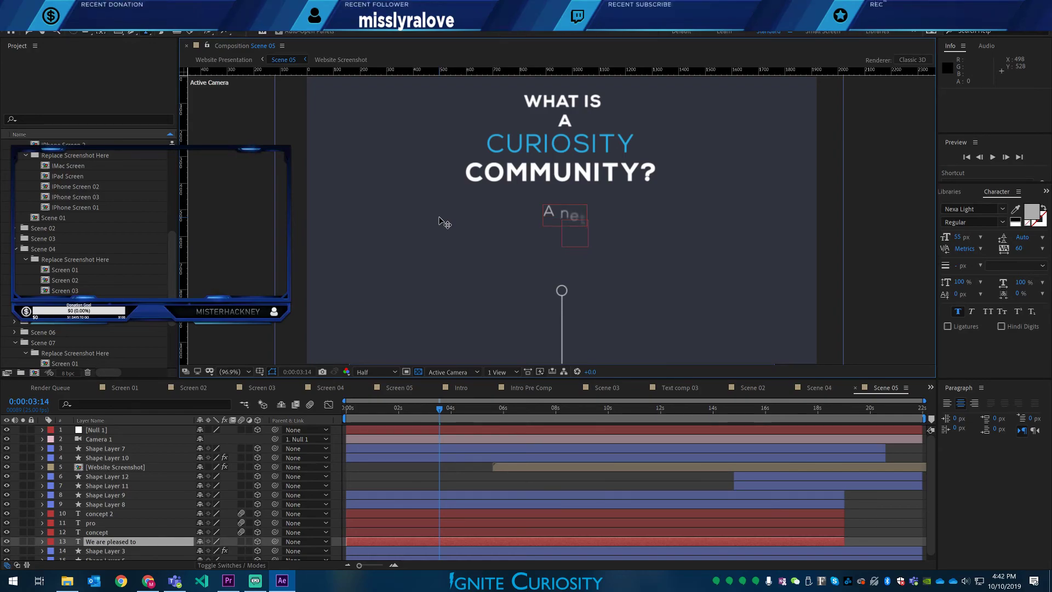
pyautogui.write('twork of focus Hives filled with')
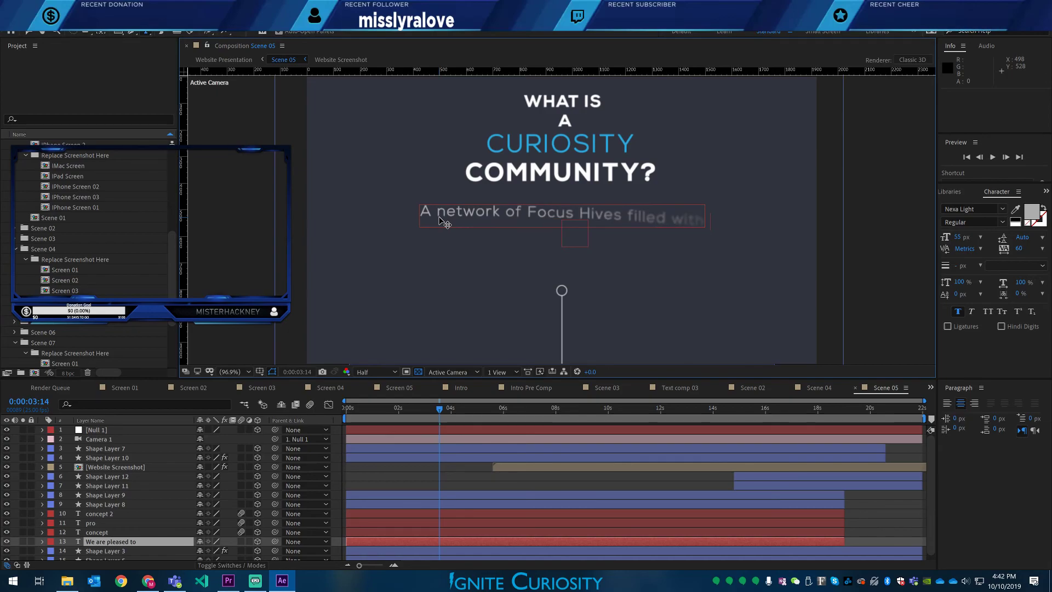
pyautogui.write(' curiosity')
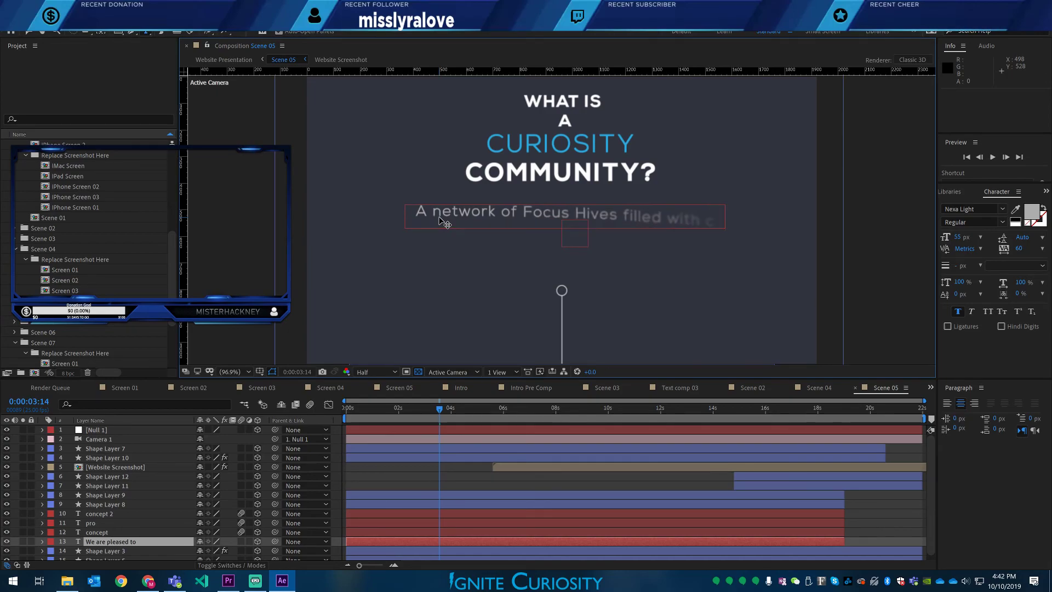
pyautogui.press('BackSpace')
pyautogui.press('BackSpace')
pyautogui.press('BackSpace')
pyautogui.press('BackSpace')
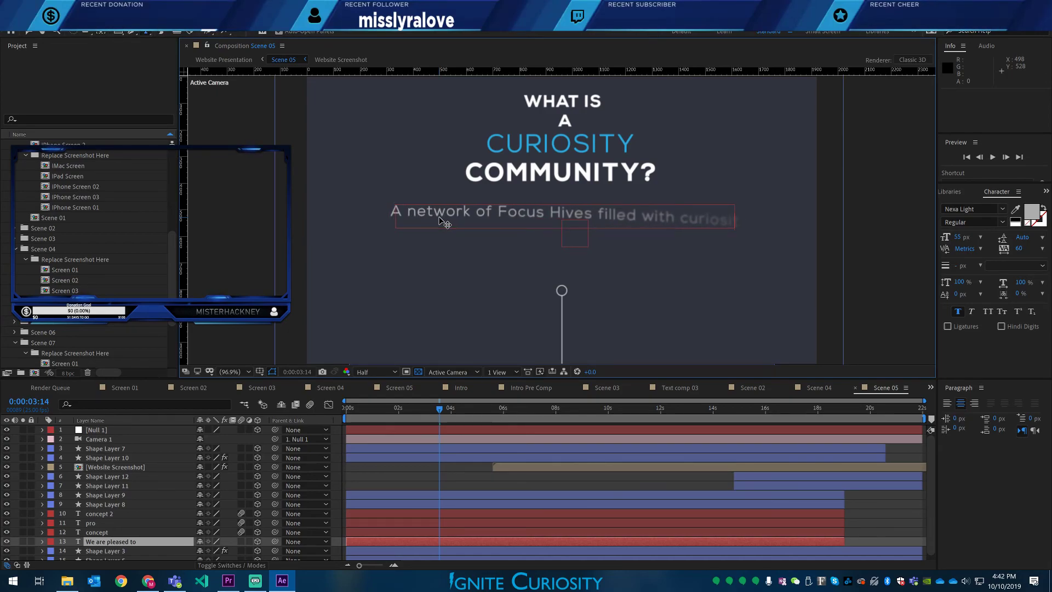
pyautogui.write('s minds who')
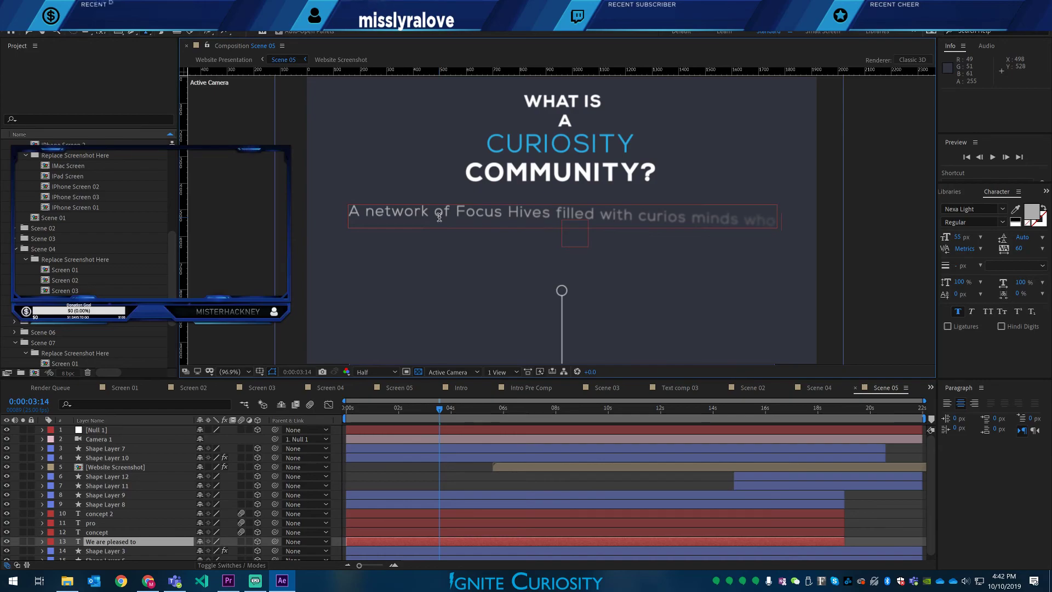
# - Add a second line to the description reading "help each other seek knowledge, are passionate for"
pyautogui.press('Return')
pyautogui.write('help each other ')
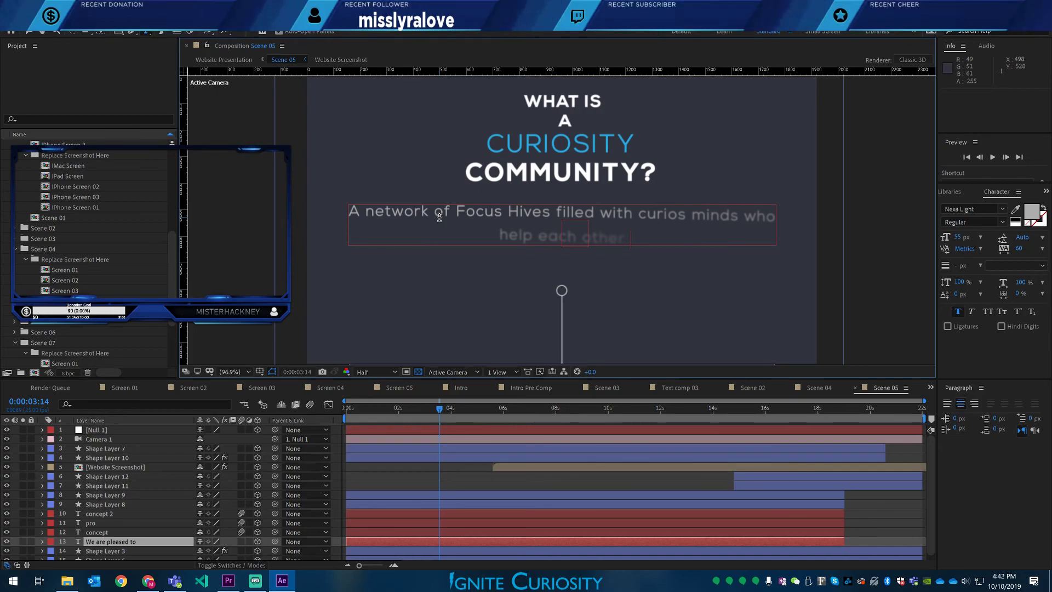
pyautogui.write('seek kno')
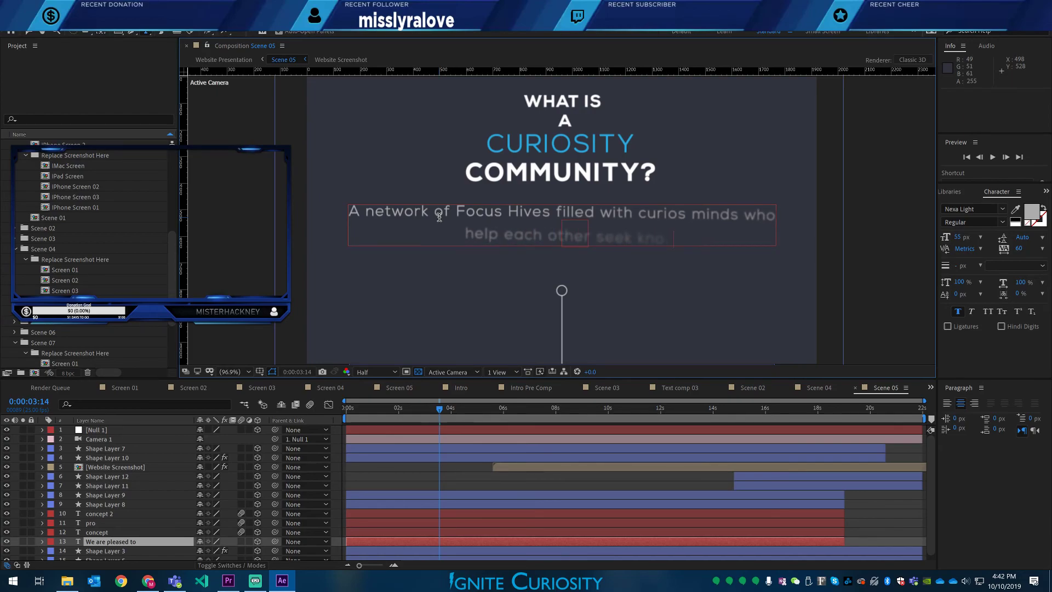
pyautogui.write('wledge')
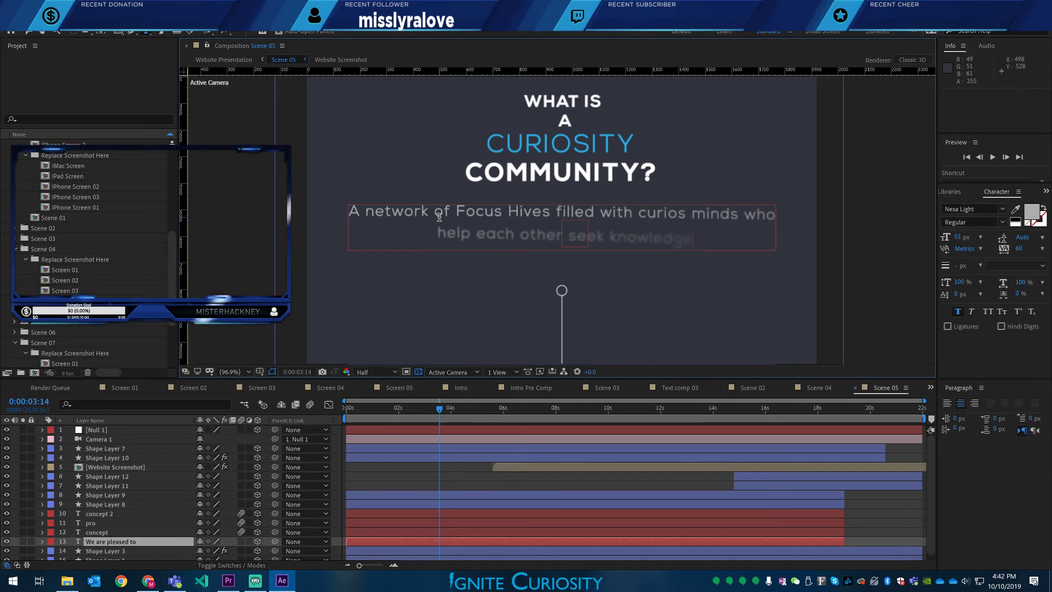
pyautogui.write(' . are passionate for')
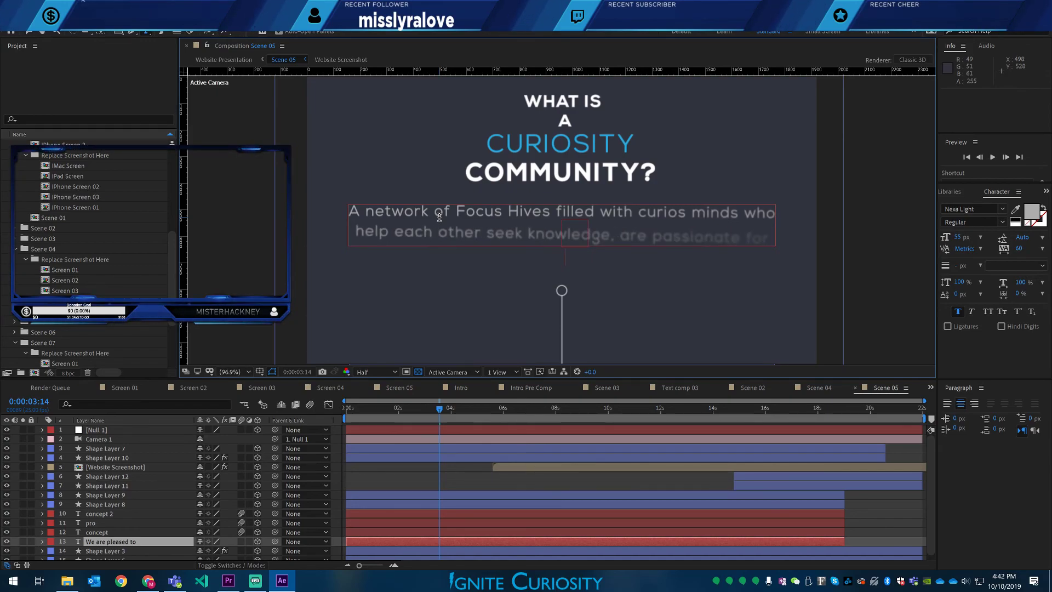
# - Add a third line to the description reading "education, and find delight in learning."
pyautogui.press('Return')
pyautogui.write('education')
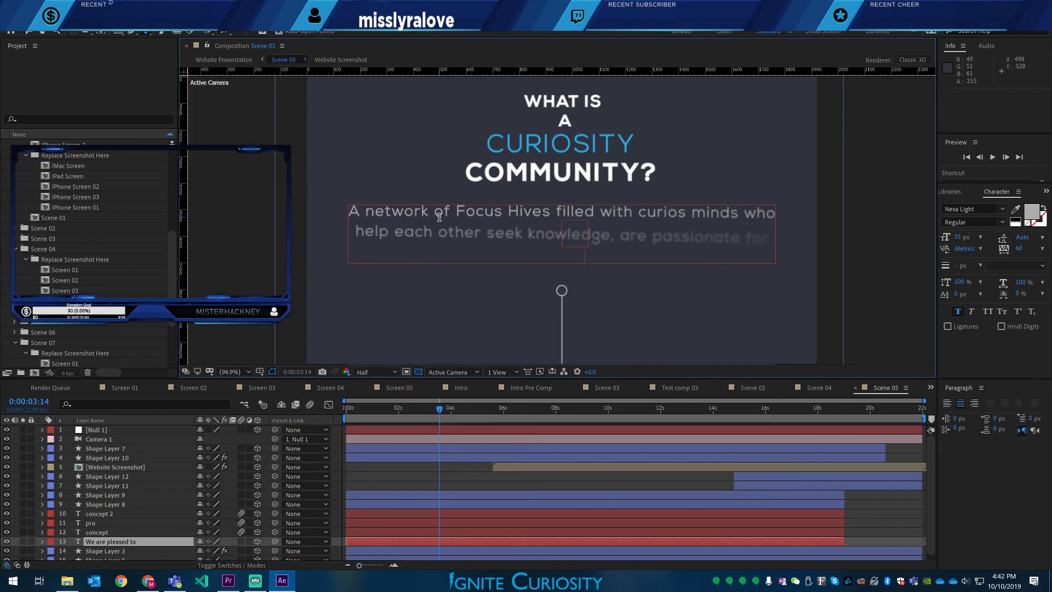
pyautogui.write(', and')
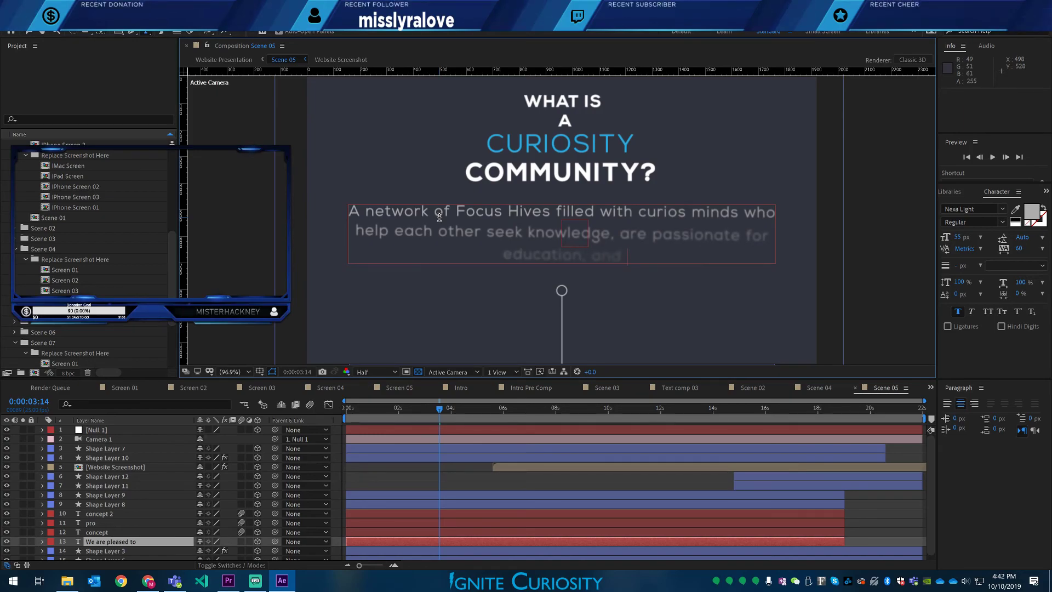
pyautogui.write('grow together')
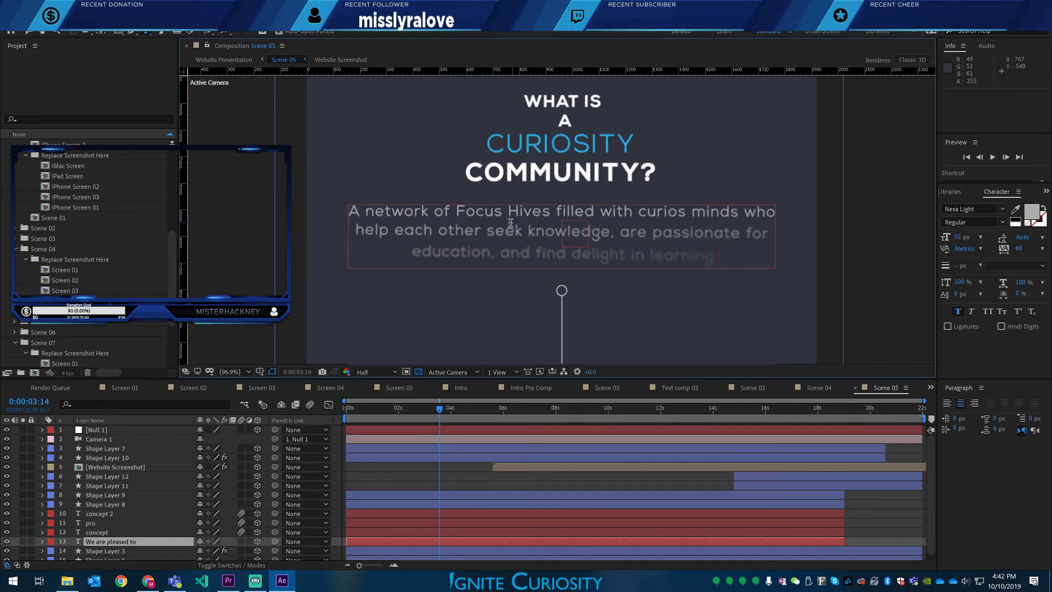
# - Correct the spelling of curios to curious in the description's first line and preview the text animation up to 0:00:05:19
pyautogui.click(678, 214)
pyautogui.write('u')
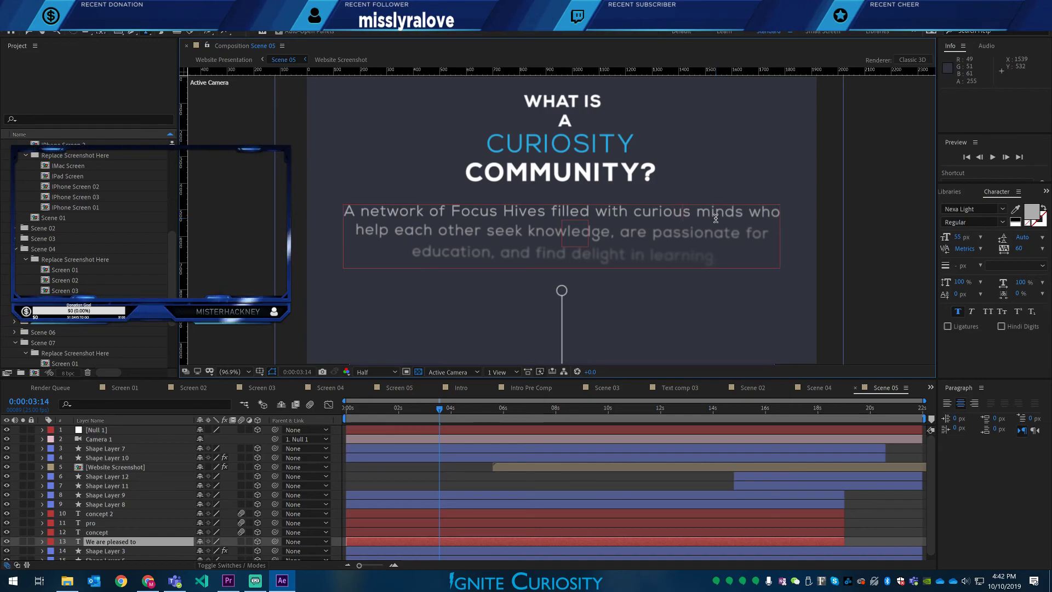
pyautogui.click(405, 418)
pyautogui.moveTo(409, 418); pyautogui.dragTo(499, 423)
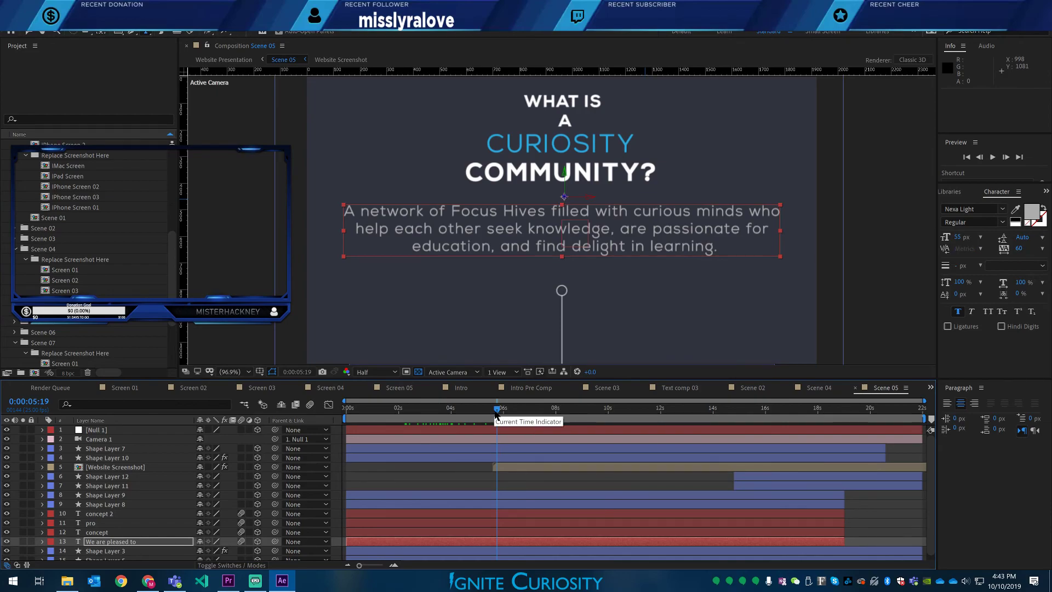
# - Preview Scene 05 up to 0:00:15:04 and save the project, replacing converted with Curiosity in the Website Presentation file name
pyautogui.moveTo(501, 415); pyautogui.dragTo(744, 415)
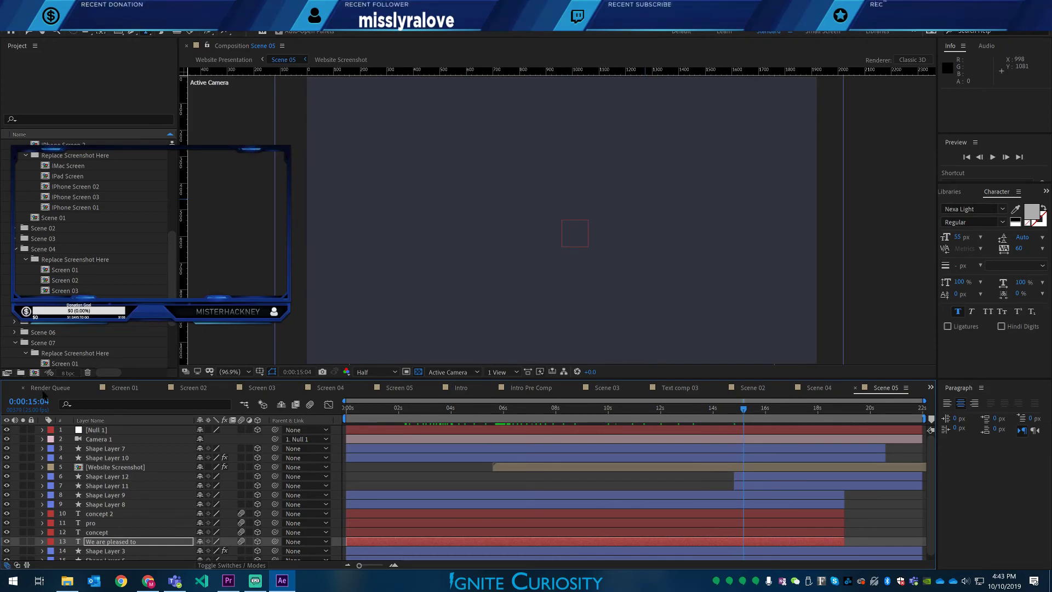
pyautogui.hotkey('ctrl', 's')
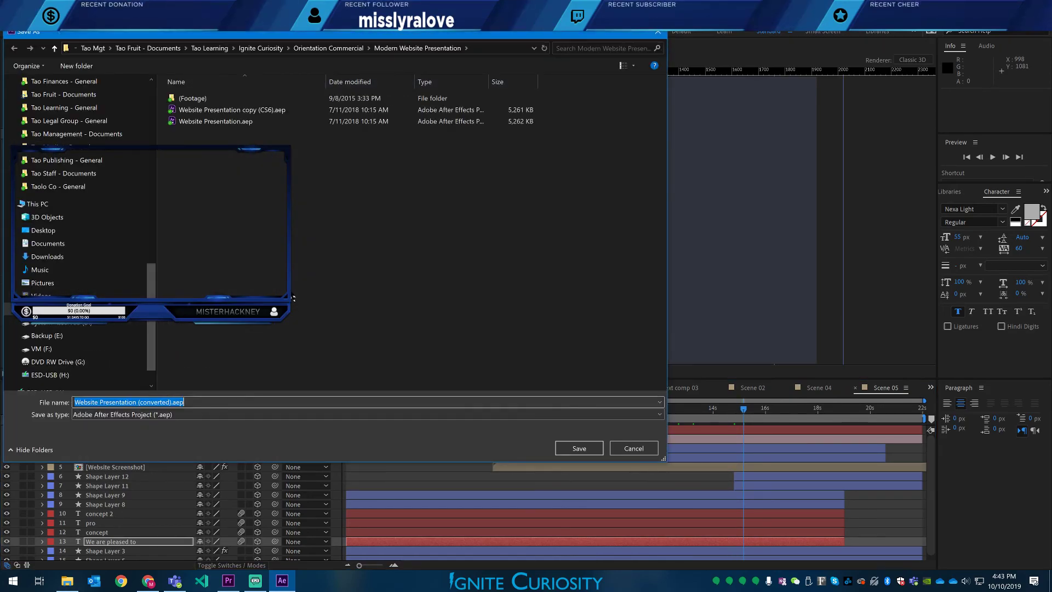
pyautogui.click(174, 402)
pyautogui.press('BackSpace')
pyautogui.press('BackSpace')
pyautogui.press('BackSpace')
pyautogui.press('BackSpace')
pyautogui.press('BackSpace')
pyautogui.press('BackSpace')
pyautogui.press('BackSpace')
pyautogui.press('BackSpace')
pyautogui.press('BackSpace')
pyautogui.press('BackSpace')
pyautogui.press('BackSpace')
pyautogui.write('.')
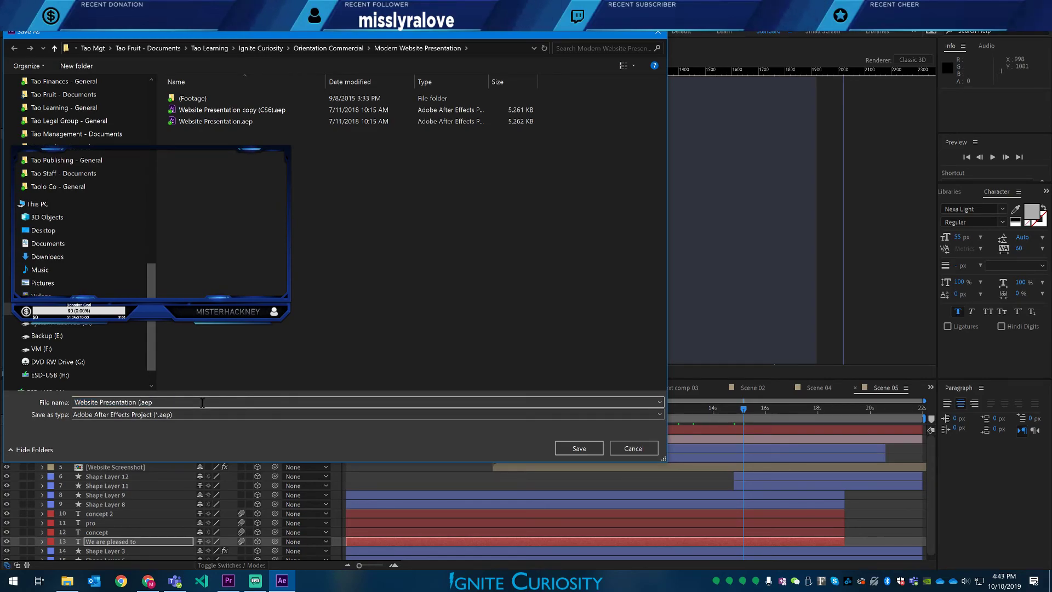
pyautogui.write('Curiosity')
pyautogui.press('Return')
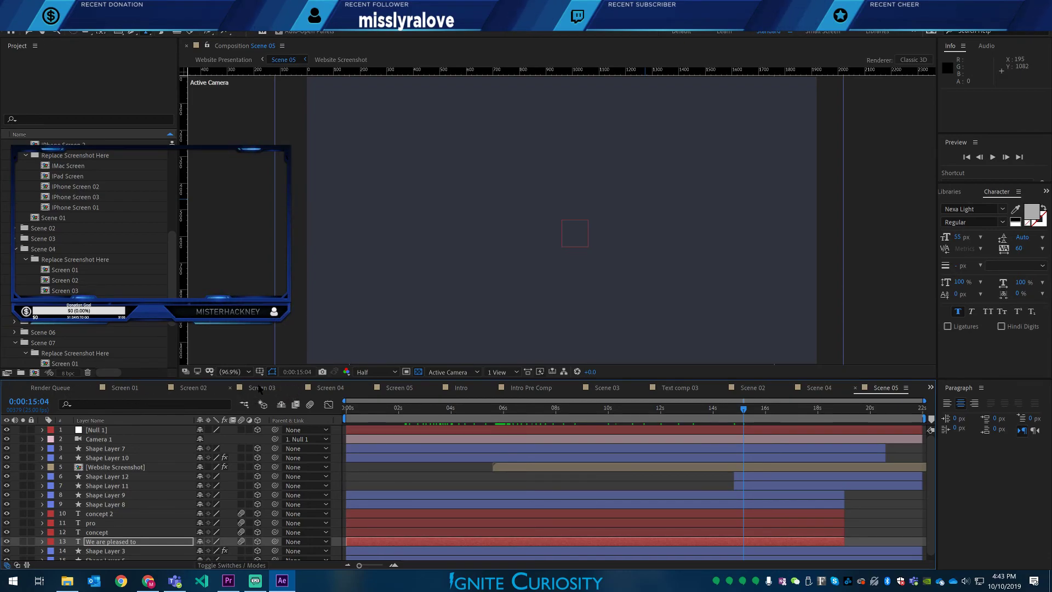
# - Close the Screen 02 to Screen 05, Intro, Intro Pre Comp, Scene 03 and Text comp 03 compositions
pyautogui.click(299, 388)
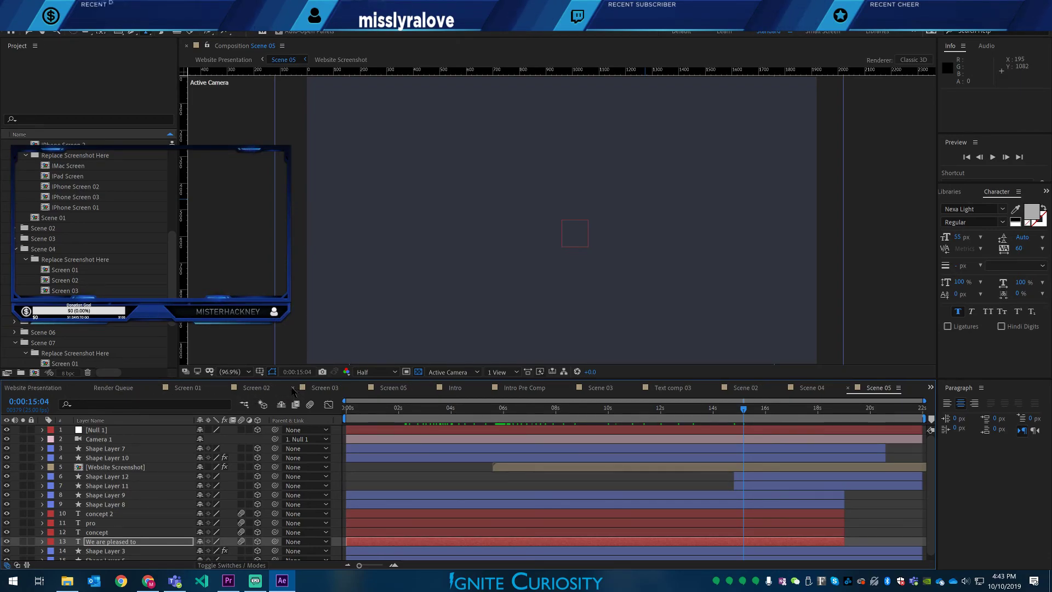
pyautogui.click(292, 388)
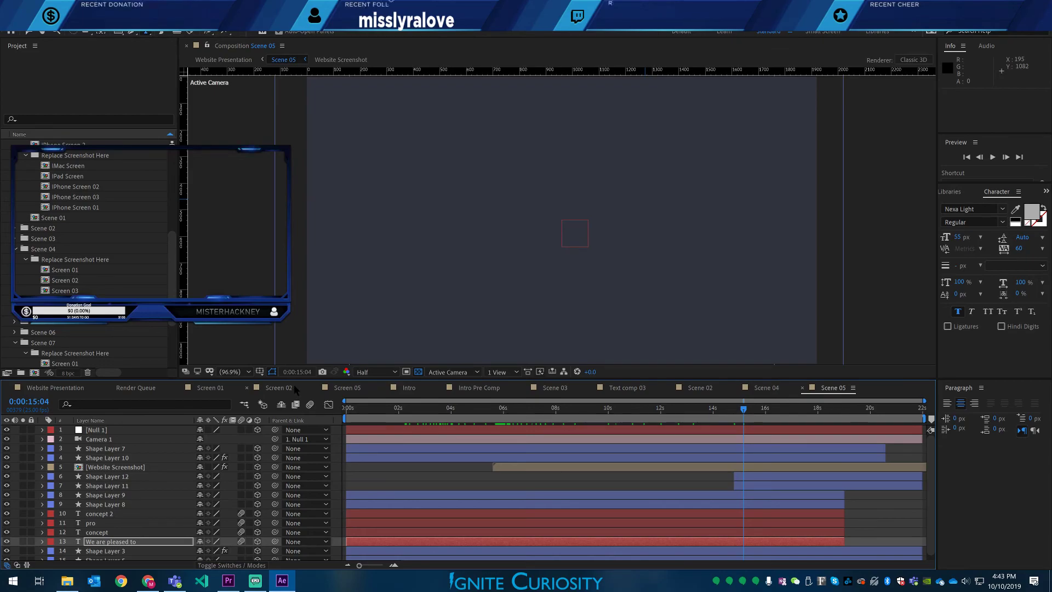
pyautogui.click(247, 388)
pyautogui.click(247, 388)
pyautogui.click(247, 388)
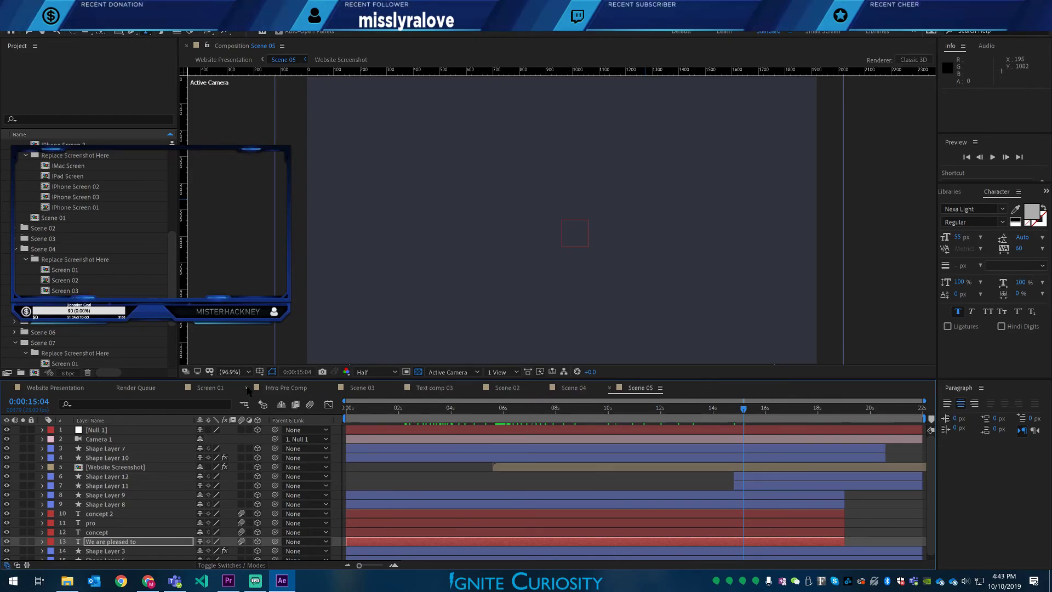
pyautogui.click(247, 388)
pyautogui.click(246, 388)
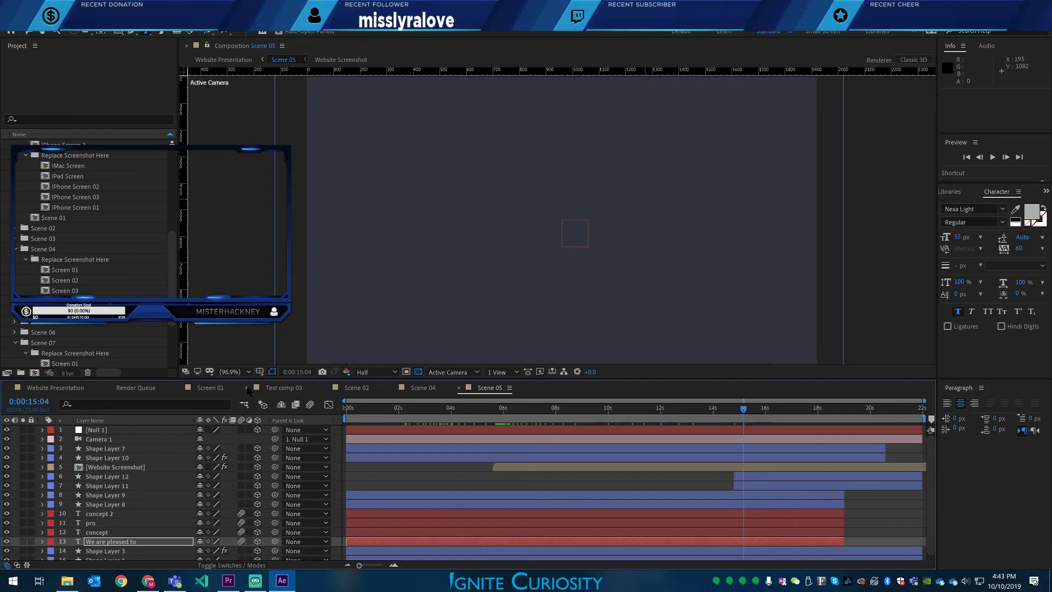
pyautogui.click(247, 388)
# - Review Scene 05's text in the Website Presentation composition up to 0:00:52:24 and reopen Scene 05
pyautogui.click(223, 59)
pyautogui.moveTo(394, 413); pyautogui.dragTo(666, 411)
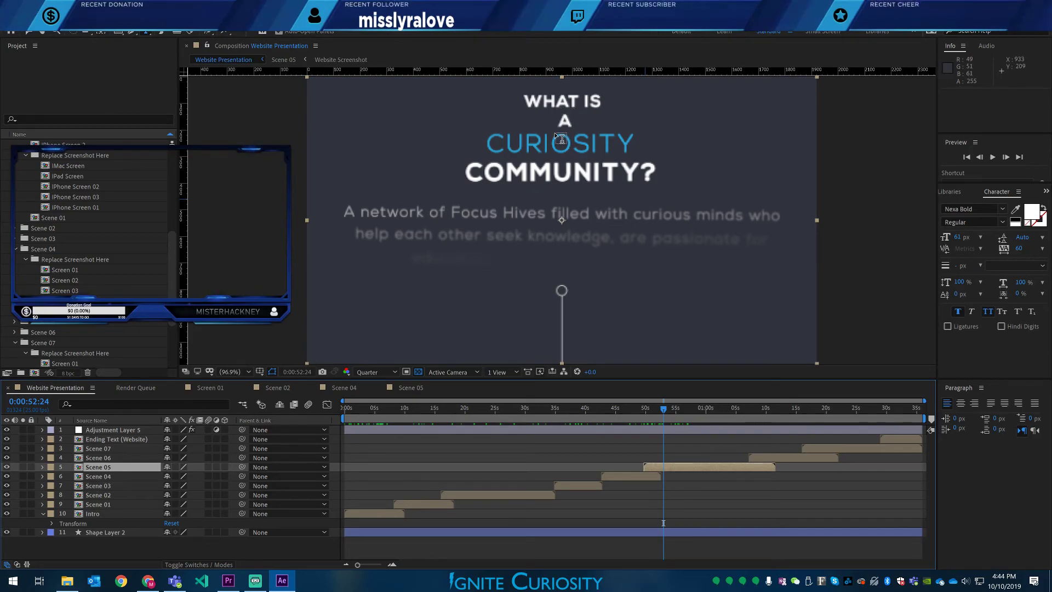
pyautogui.click(411, 387)
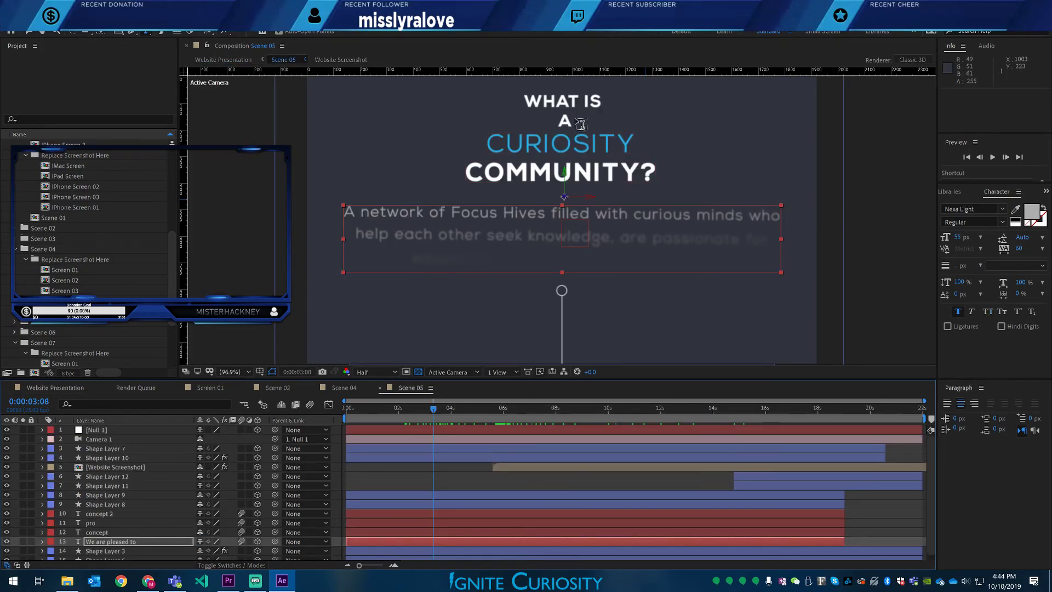
pyautogui.click(570, 107)
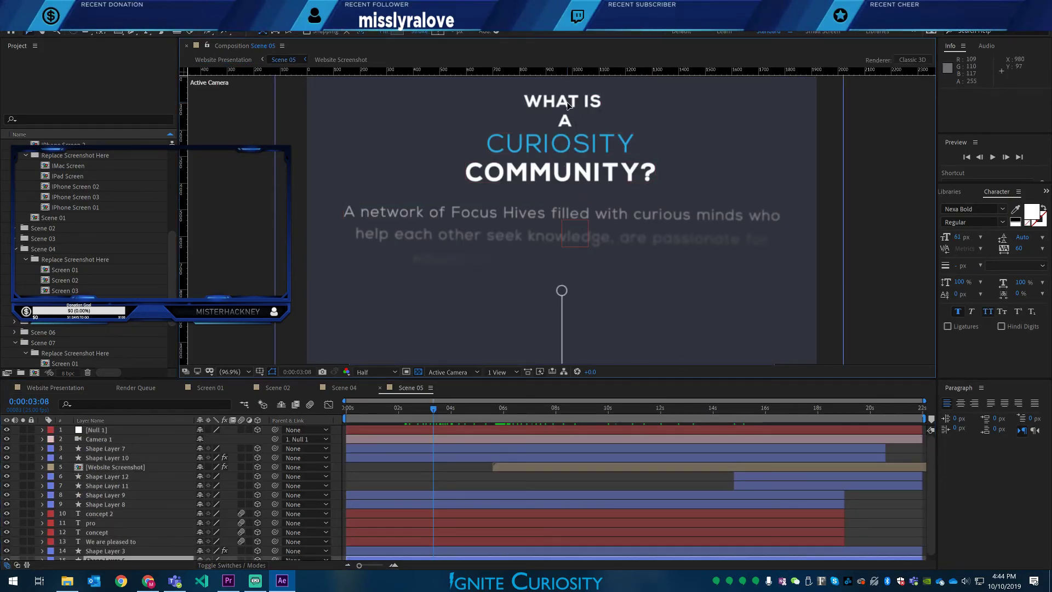
pyautogui.moveTo(567, 106); pyautogui.dragTo(564, 107)
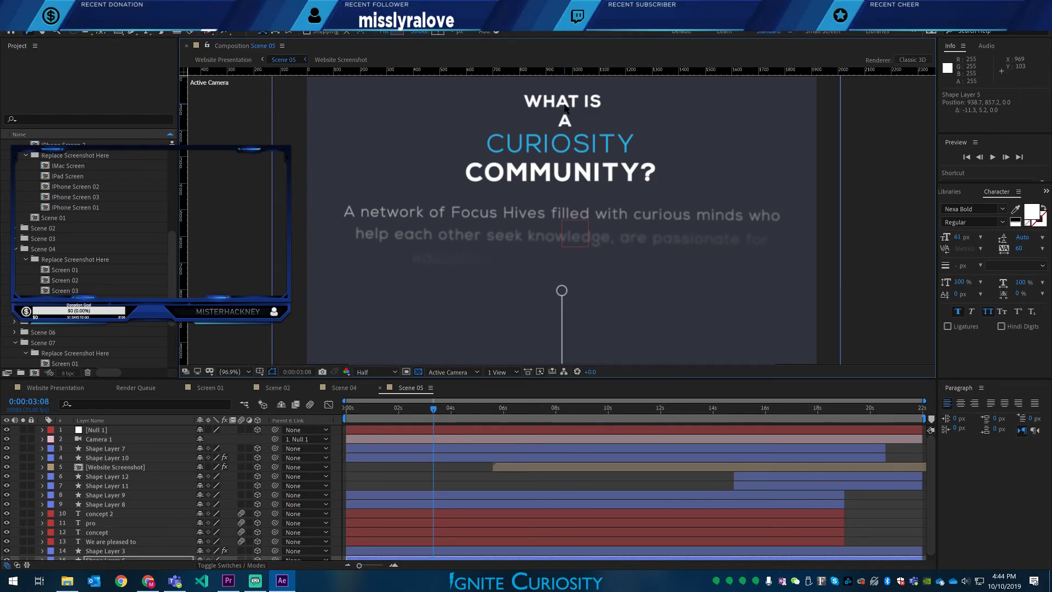
pyautogui.hotkey('ctrl', 'z')
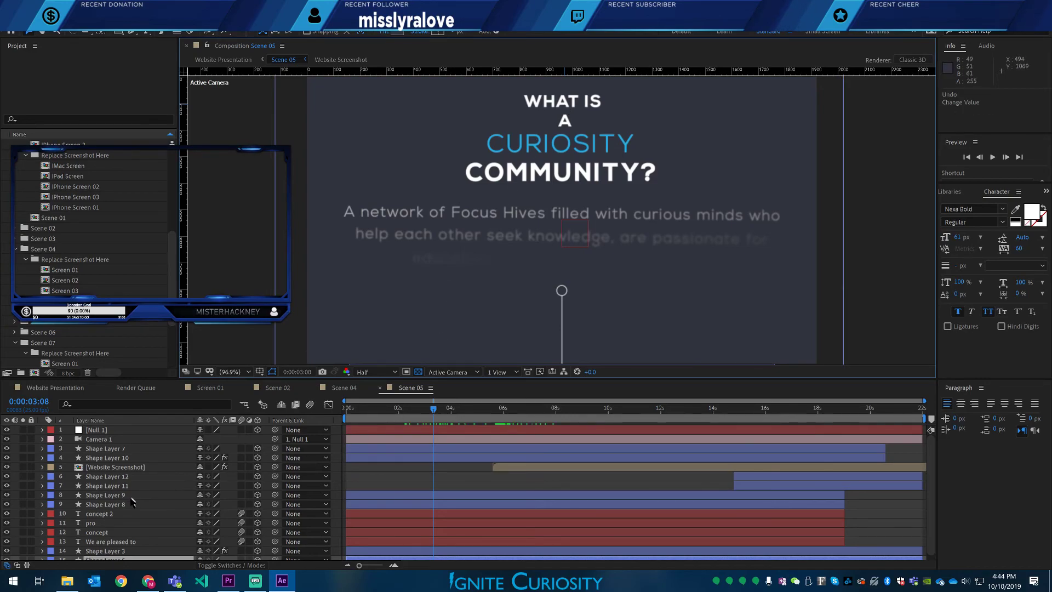
# - Shift the concept 2 layer with the WHAT IS A text horizontally to position X 959.0 above CURIOSITY
pyautogui.scroll(-1, 108, 544)
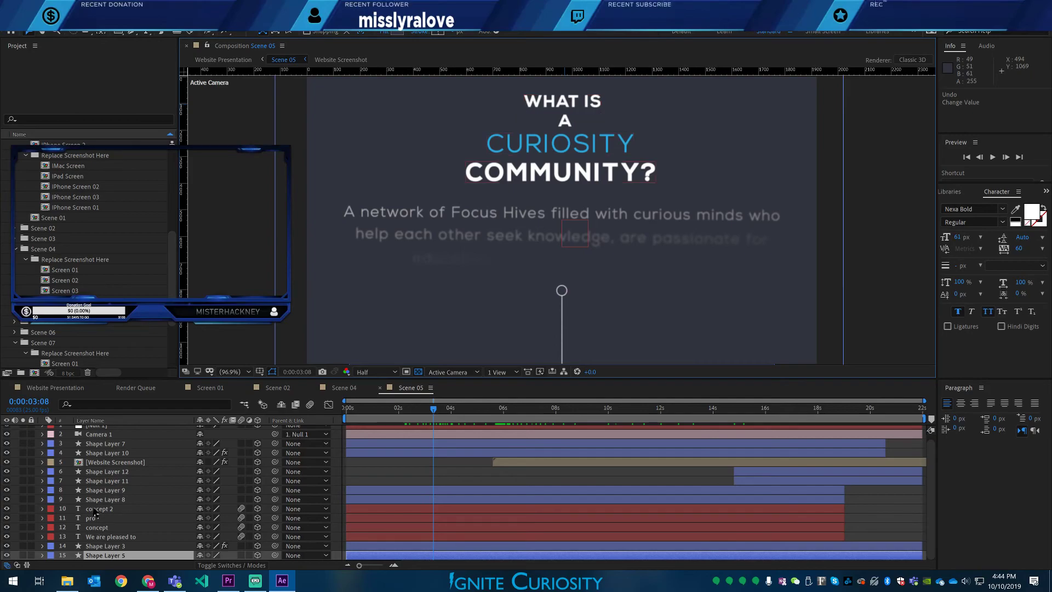
pyautogui.click(92, 511)
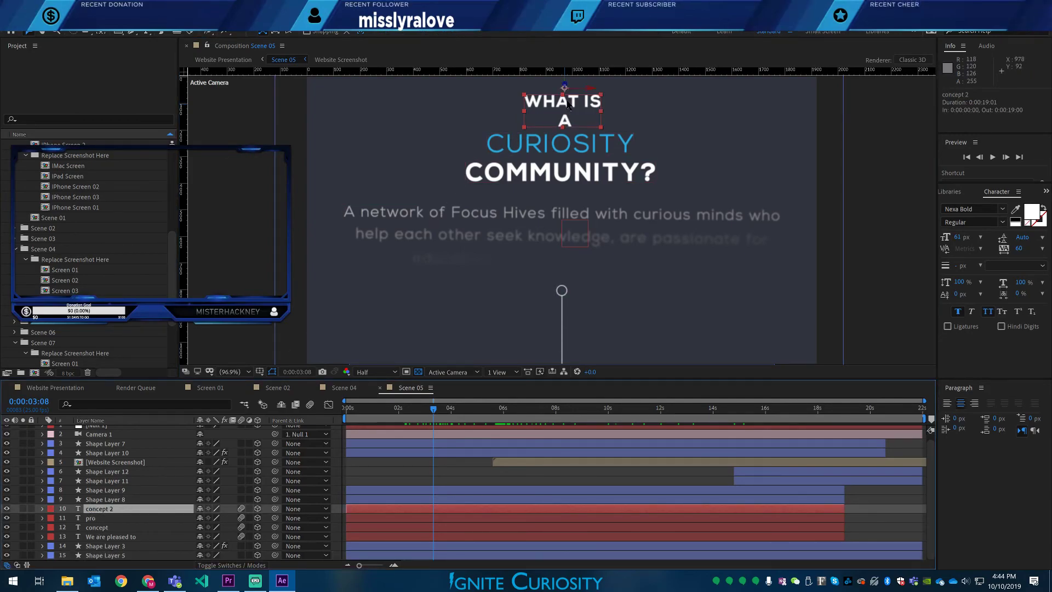
pyautogui.moveTo(566, 103); pyautogui.dragTo(563, 100)
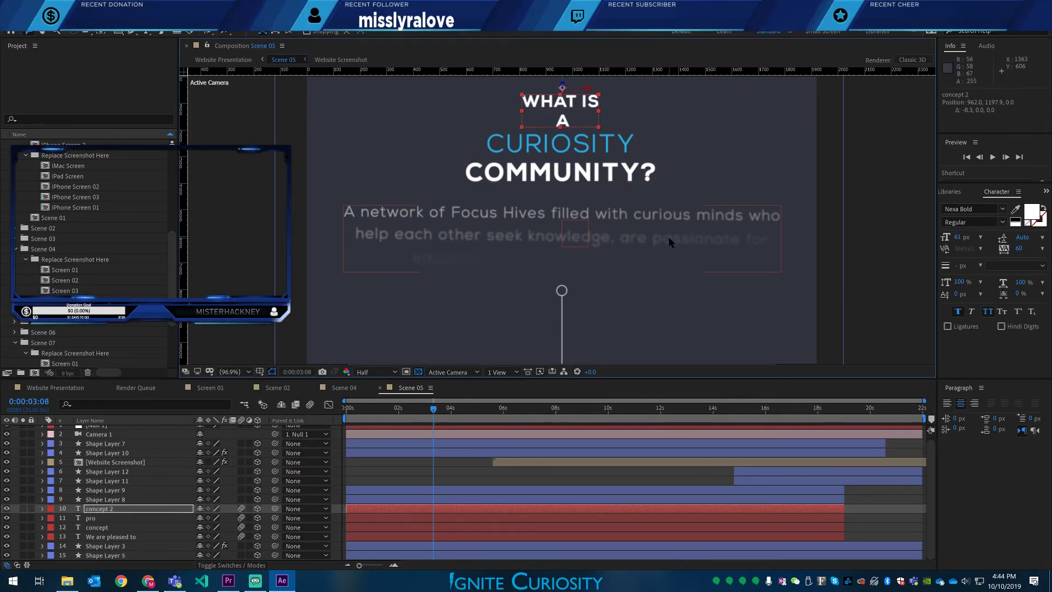
pyautogui.press('Left')
pyautogui.press('Left')
pyautogui.press('Left')
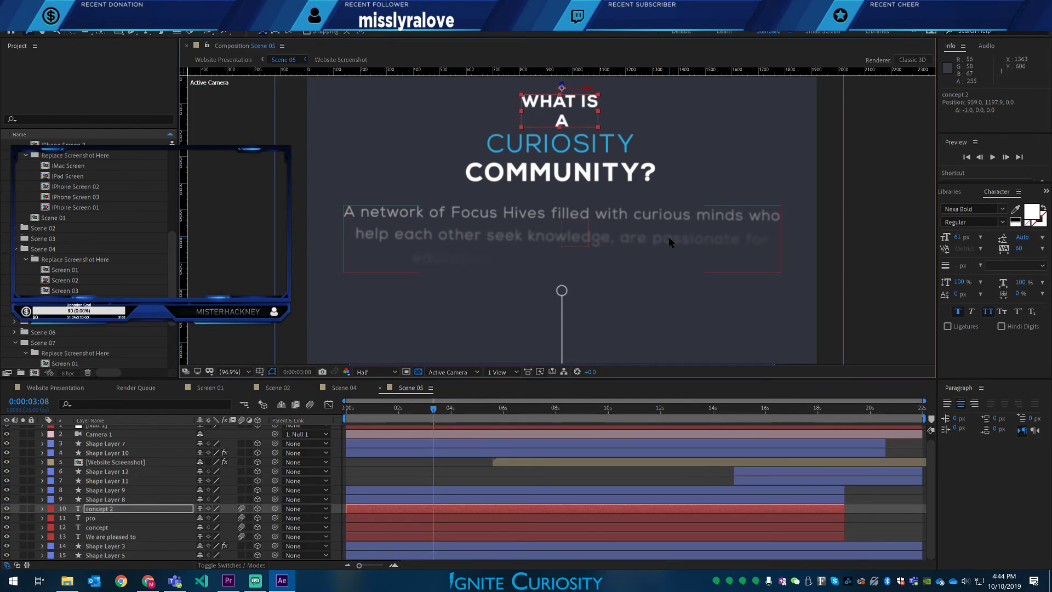
pyautogui.hotkey('ctrl', 'shift', 'a')
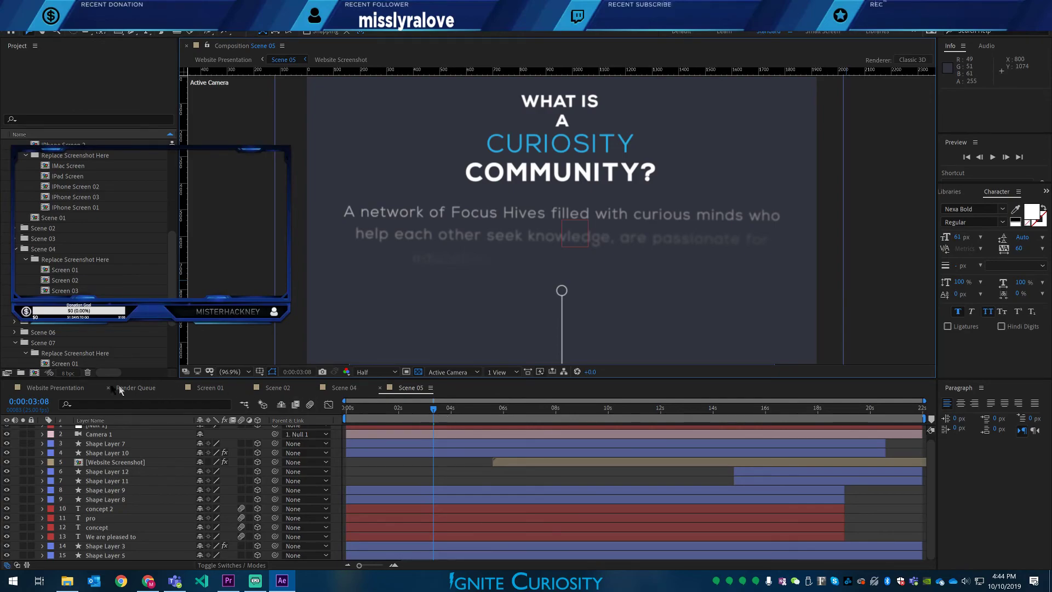
# - Review the remaining scenes of the Website Presentation composition up to the website address ending at 0:01:33:11
pyautogui.click(56, 388)
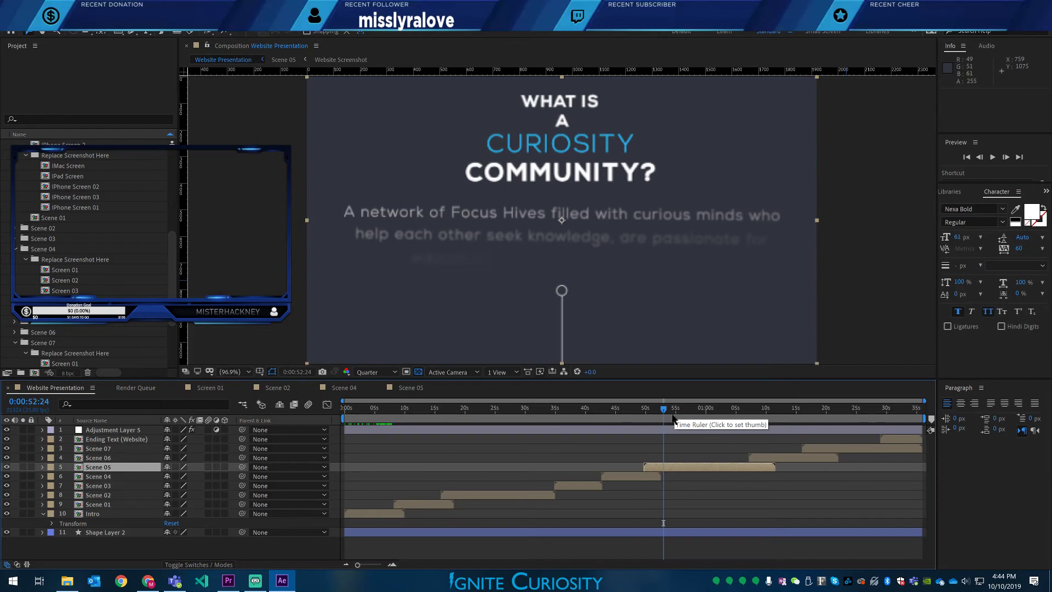
pyautogui.moveTo(673, 418); pyautogui.dragTo(766, 424)
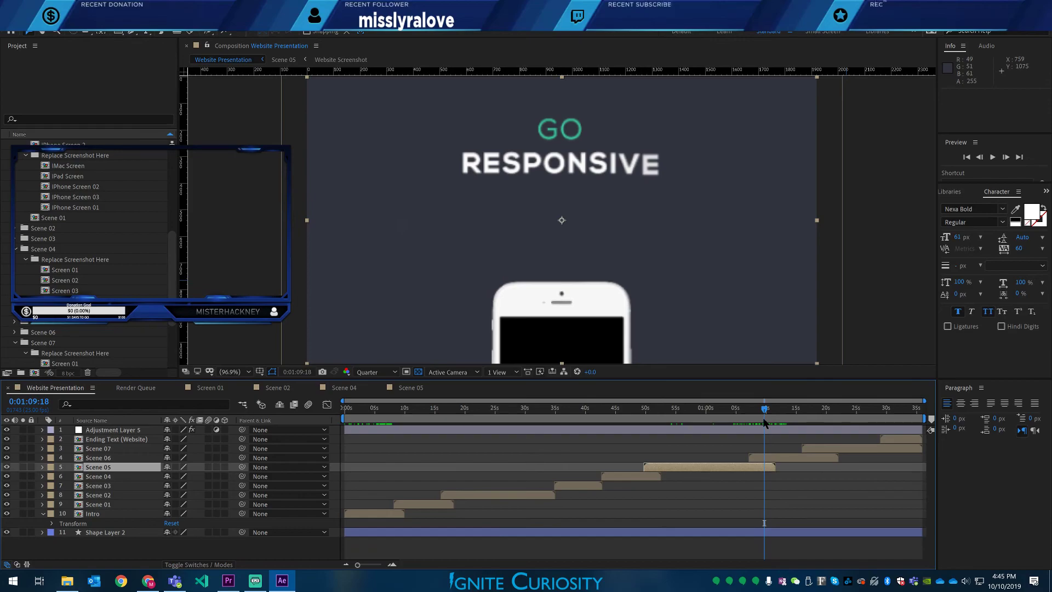
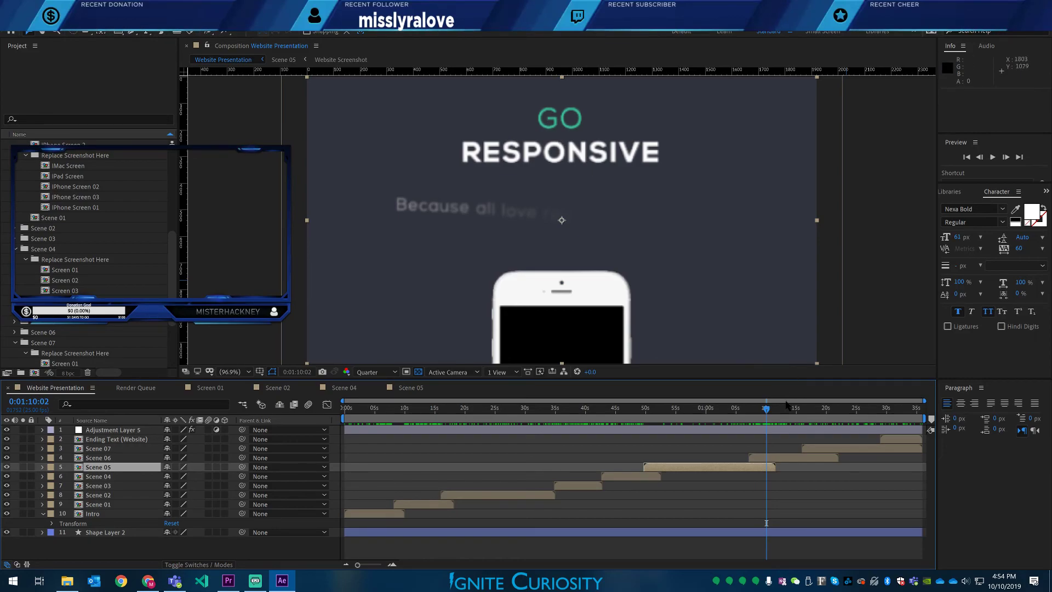
pyautogui.moveTo(773, 412); pyautogui.dragTo(897, 420)
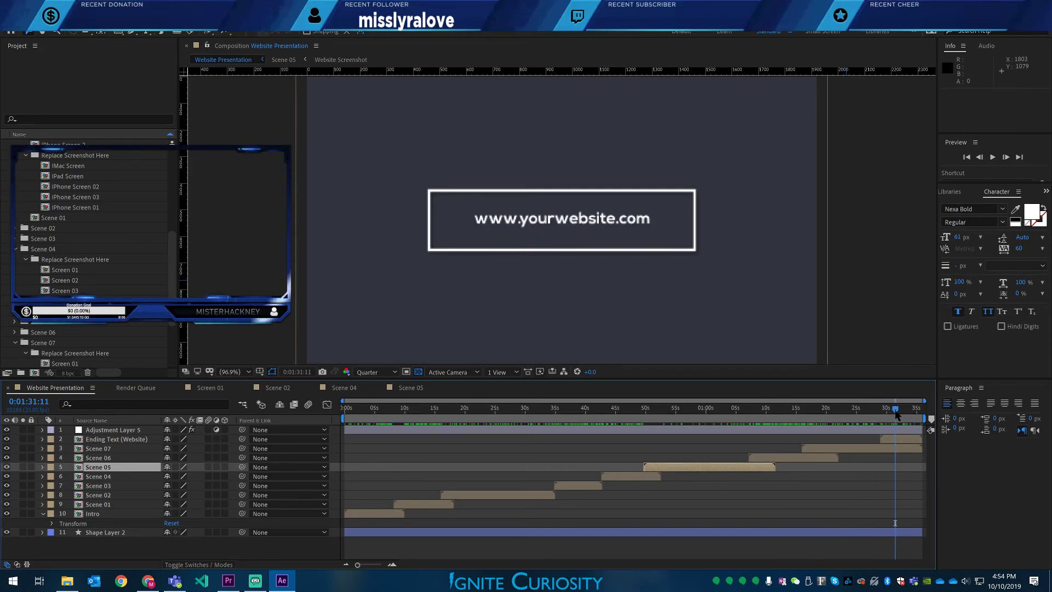
pyautogui.moveTo(923, 413); pyautogui.dragTo(906, 412)
# - Open the Ending Text (Website) composition and select its Because all love text layer
pyautogui.click(892, 439)
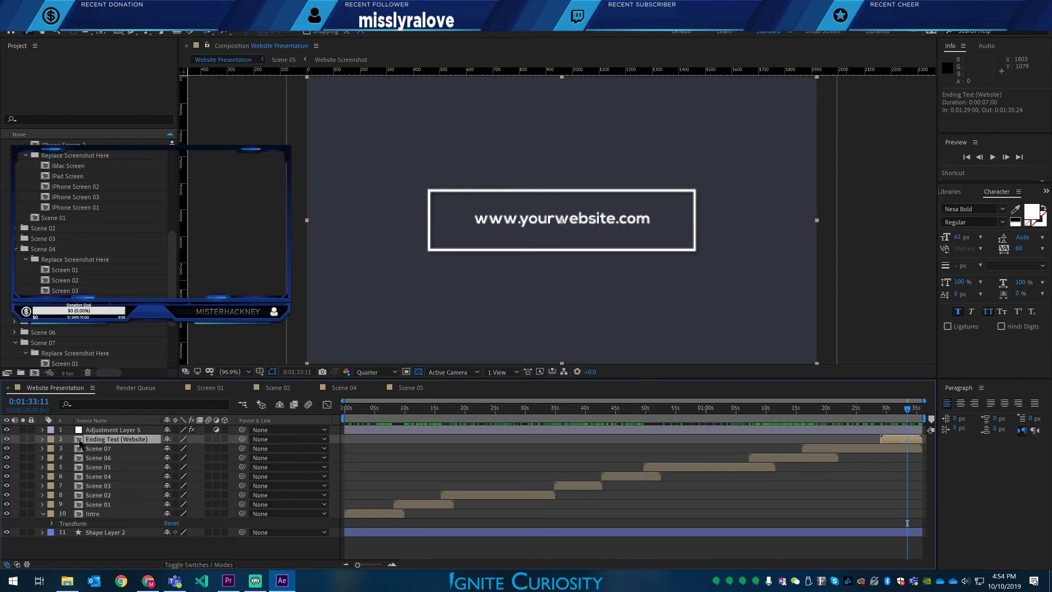
pyautogui.doubleClick(88, 439)
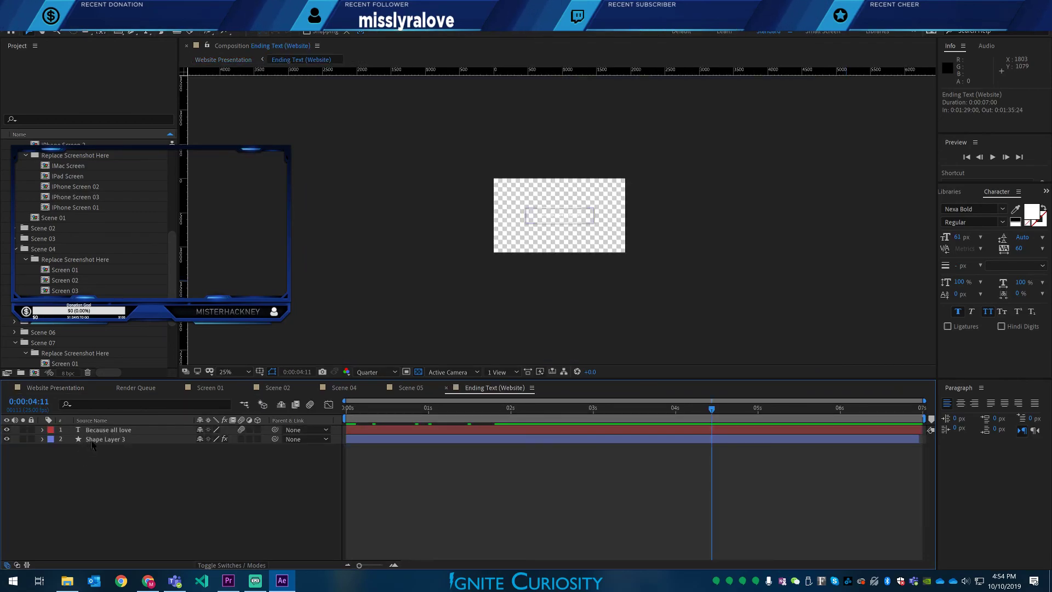
pyautogui.click(121, 432)
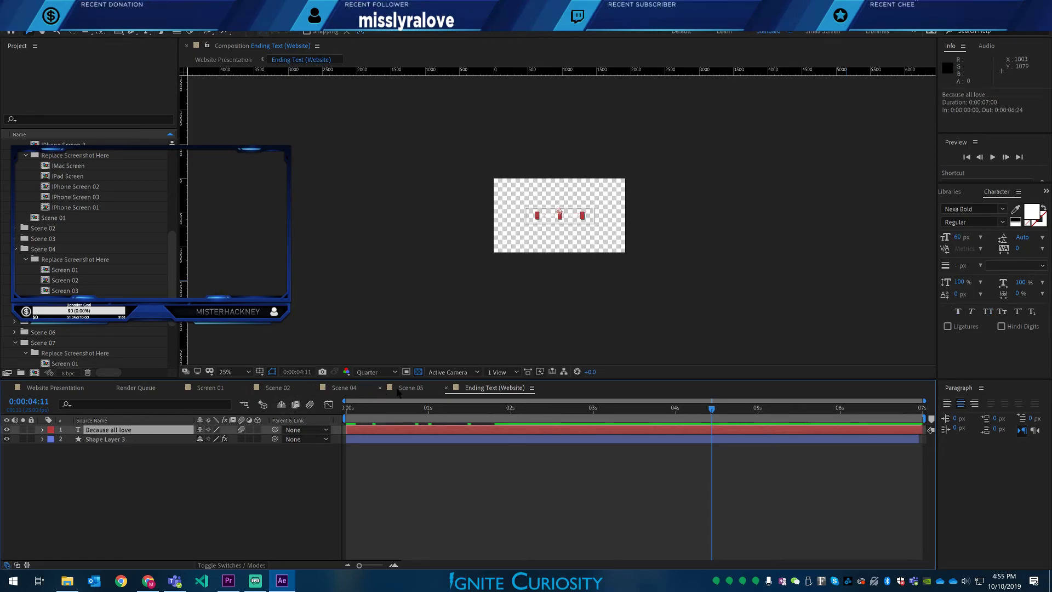
# - Hide the Dark Gray Solid 1 background layer in Scene 04, checking the frame at 0:00:02:03
pyautogui.click(410, 388)
pyautogui.click(337, 391)
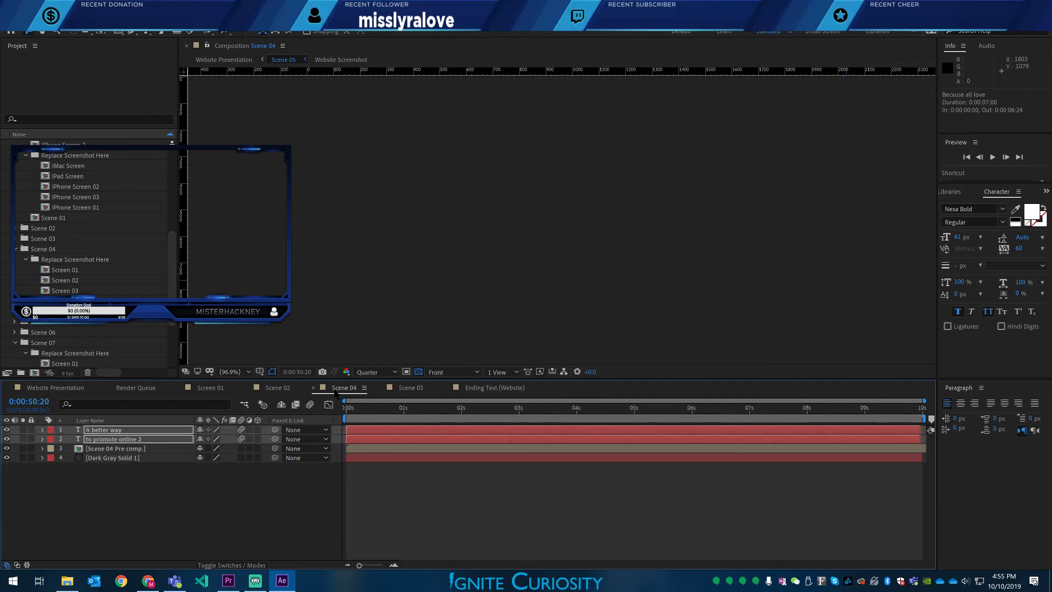
pyautogui.click(468, 408)
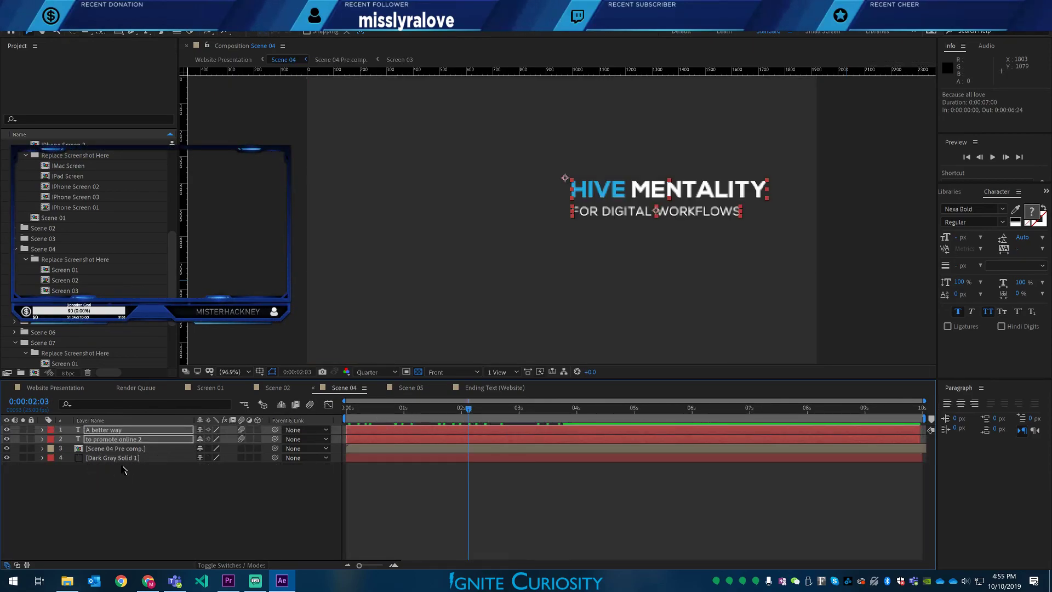
pyautogui.click(6, 457)
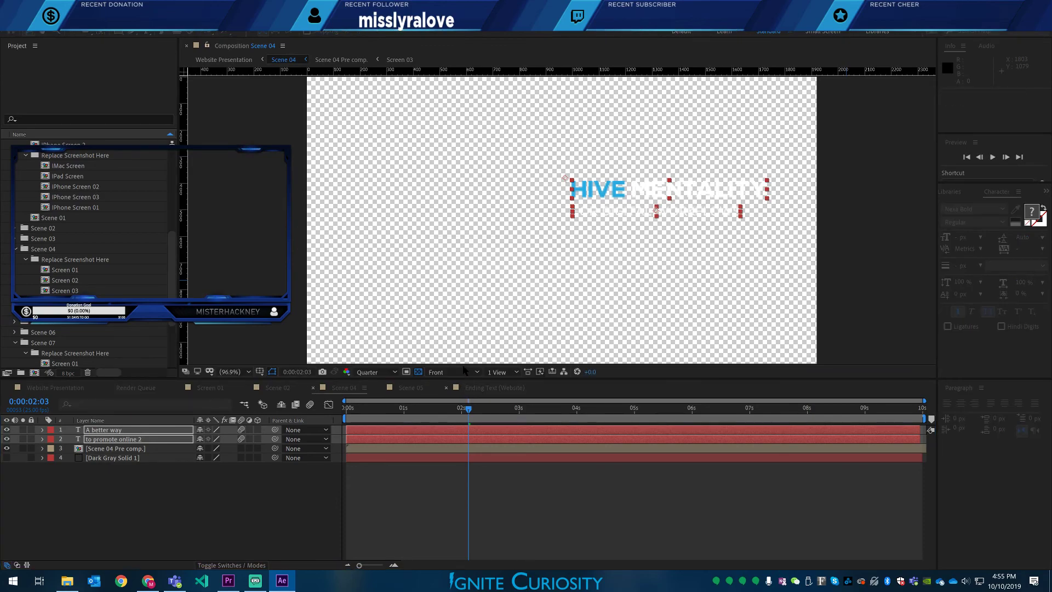
pyautogui.click(488, 387)
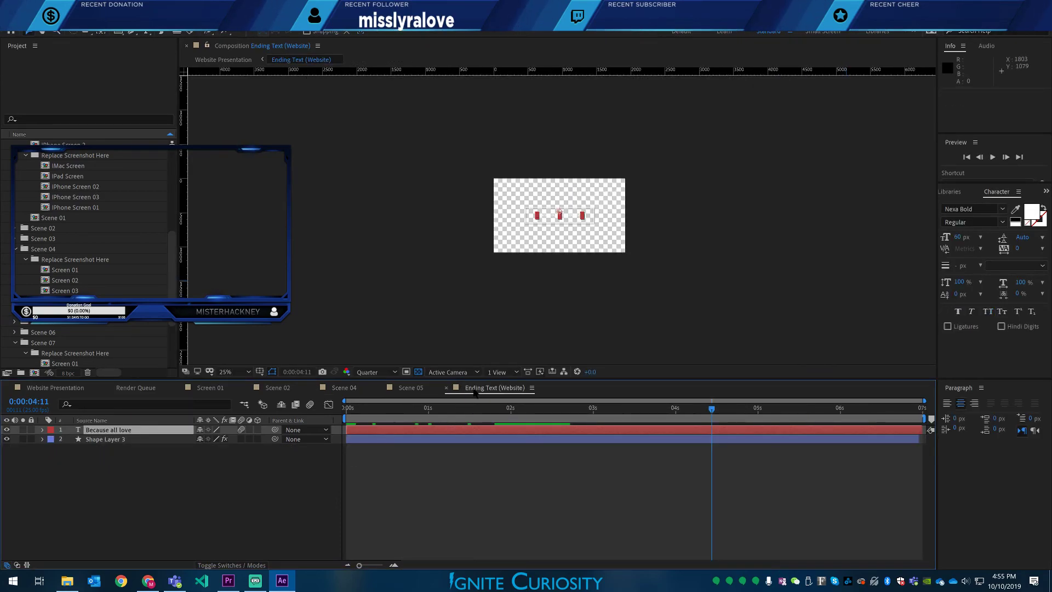
pyautogui.click(350, 388)
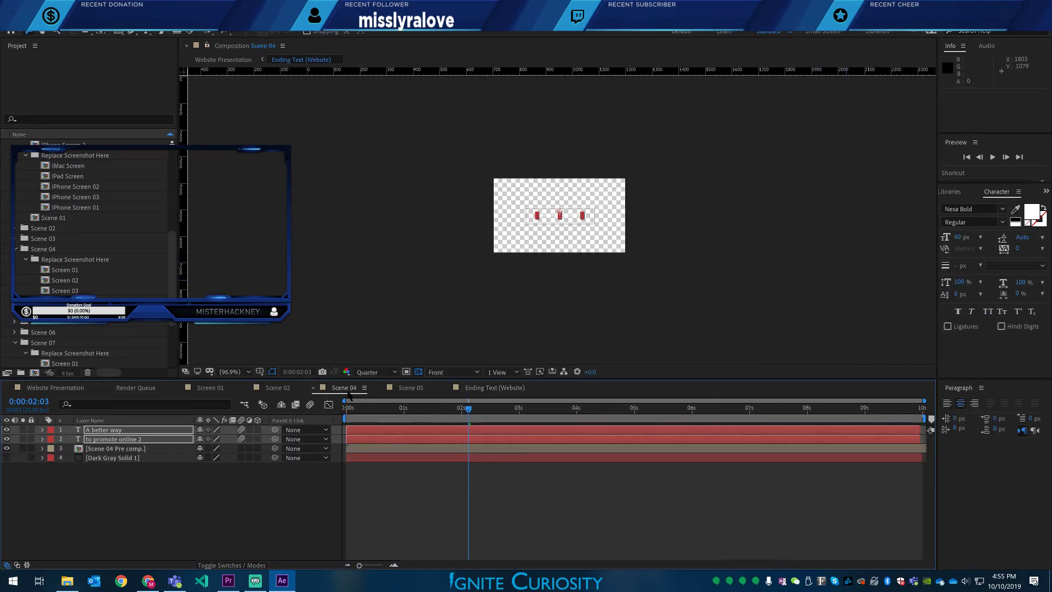
# - Copy Scene 04's Dark Gray Solid 1 into Ending Text (Website) as a visible layer beneath the others, and fit the composition in the viewer
pyautogui.click(137, 461)
pyautogui.hotkey('ctrl', 'c')
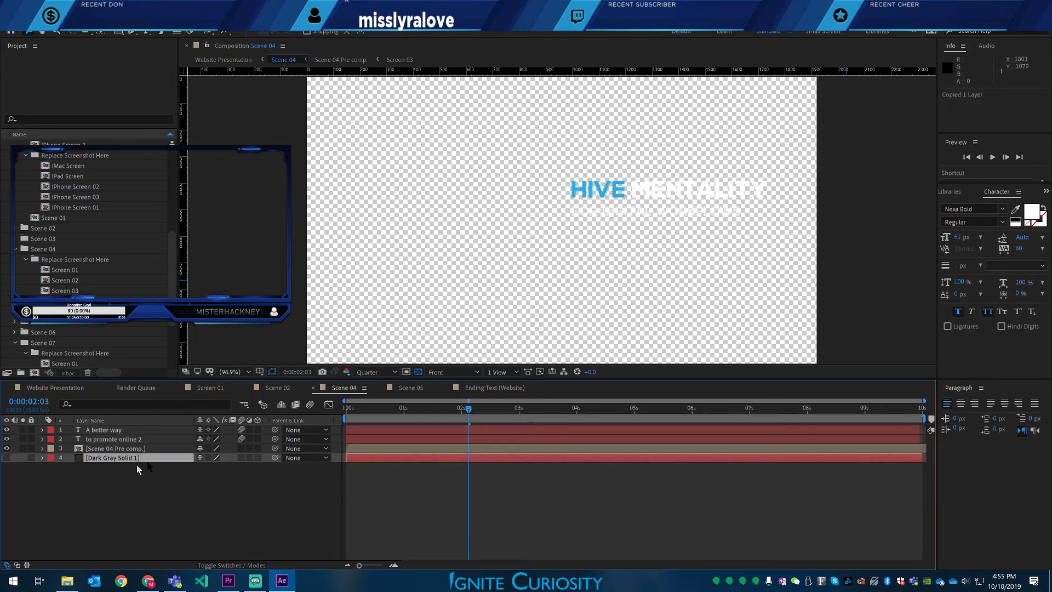
pyautogui.click(483, 388)
pyautogui.click(181, 477)
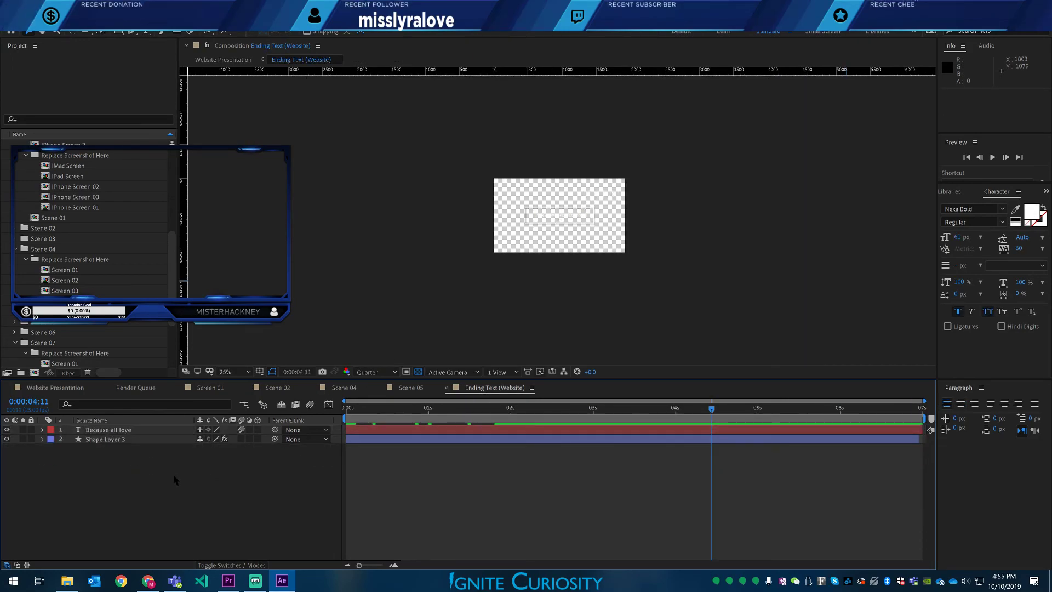
pyautogui.hotkey('ctrl', 'v')
pyautogui.moveTo(114, 433); pyautogui.dragTo(115, 459)
pyautogui.click(6, 448)
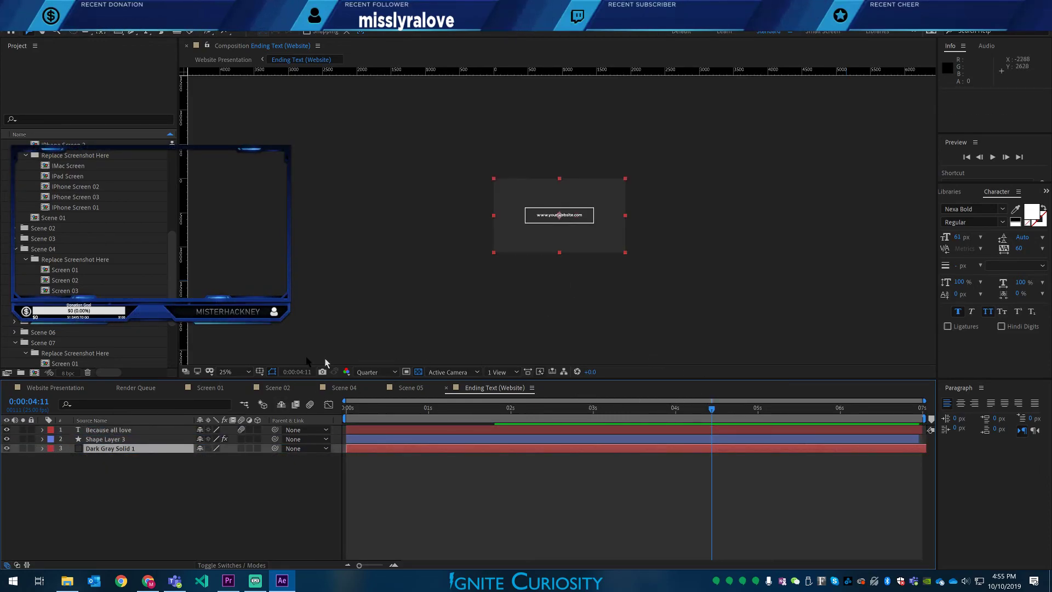
pyautogui.click(250, 372)
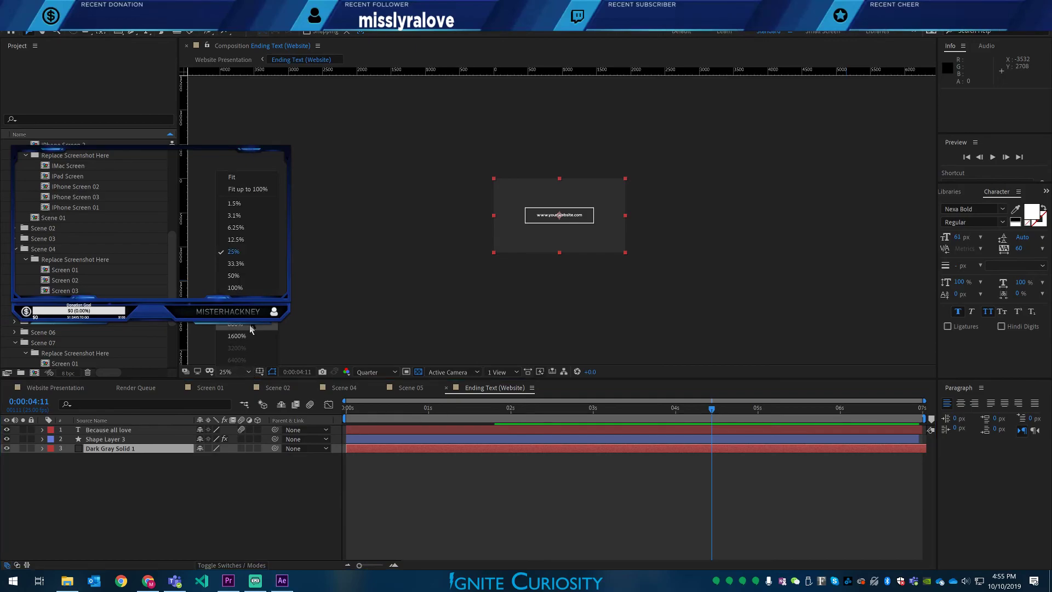
pyautogui.click(245, 181)
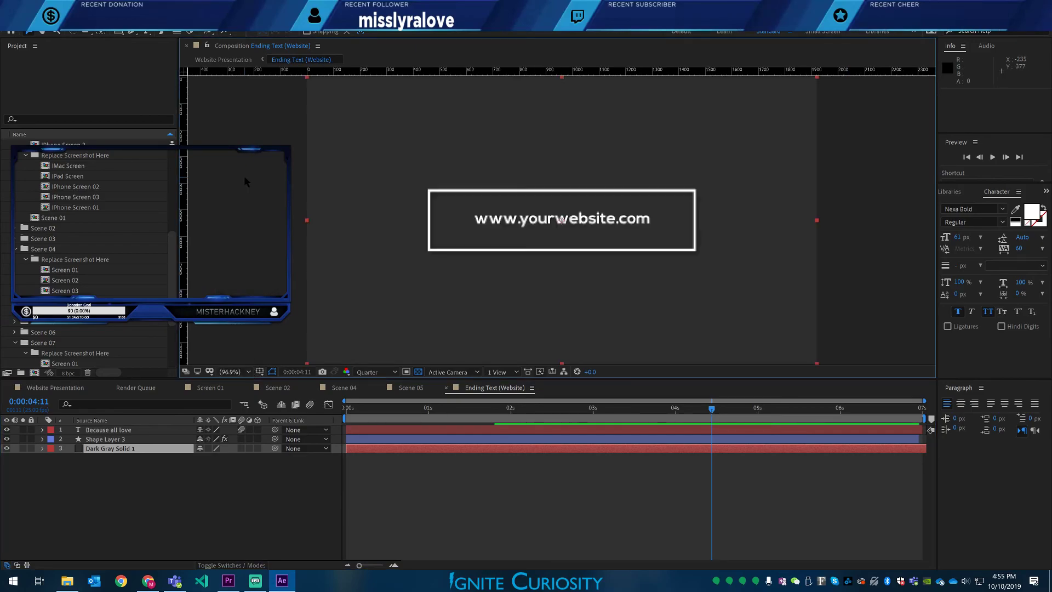
pyautogui.click(131, 431)
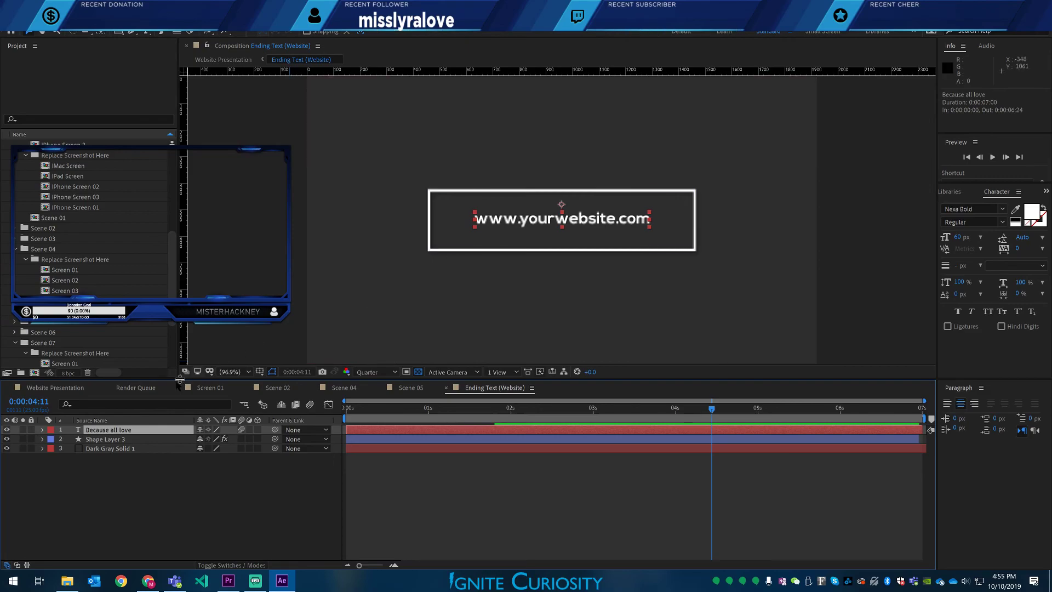
pyautogui.doubleClick(553, 222)
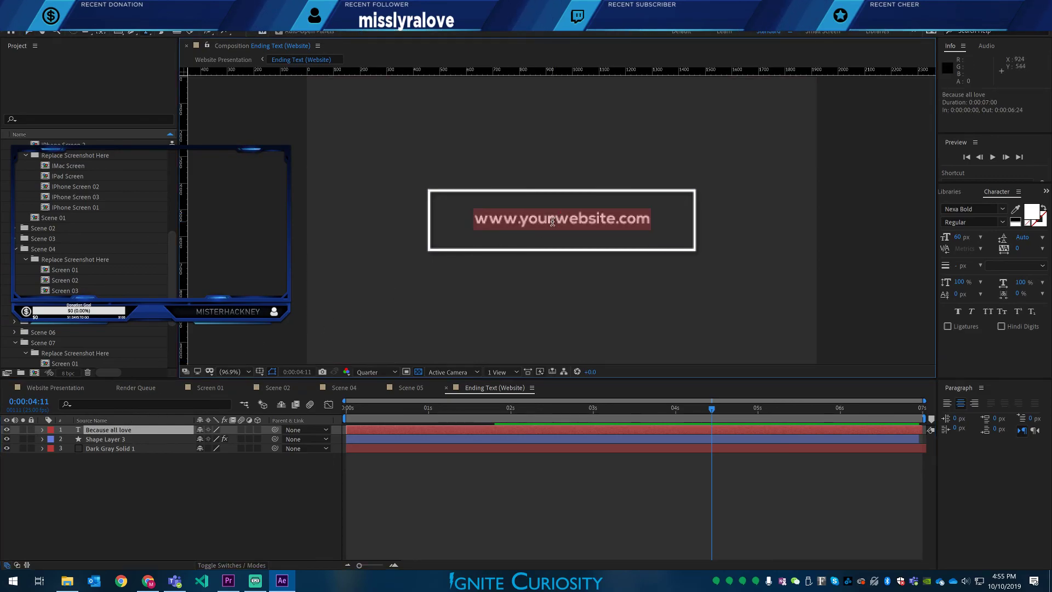
pyautogui.click(519, 222)
pyautogui.moveTo(537, 221); pyautogui.dragTo(641, 212)
pyautogui.write('i')
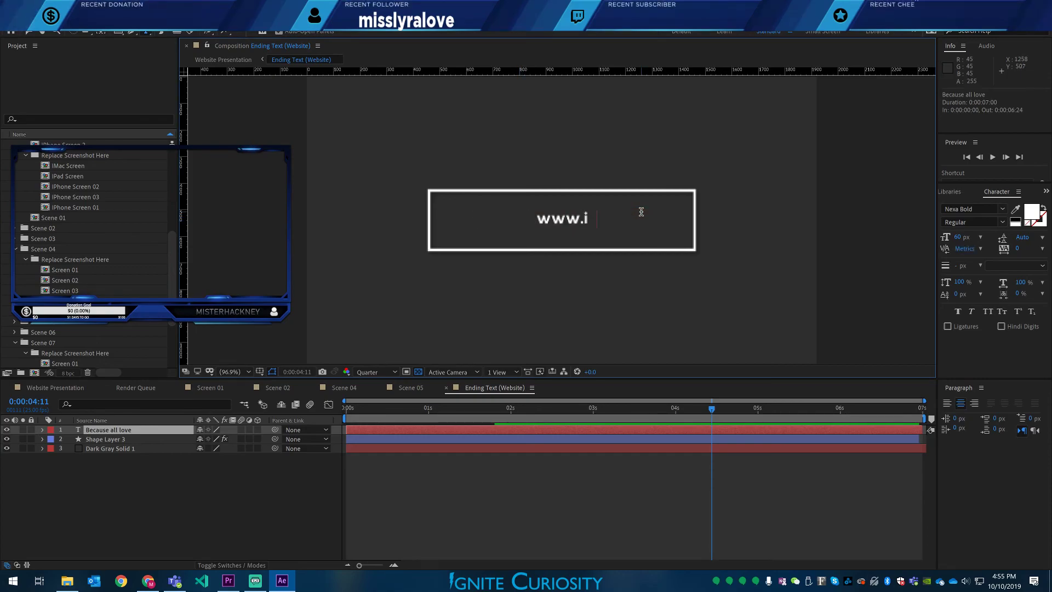
pyautogui.write('gnitecuriosity.org')
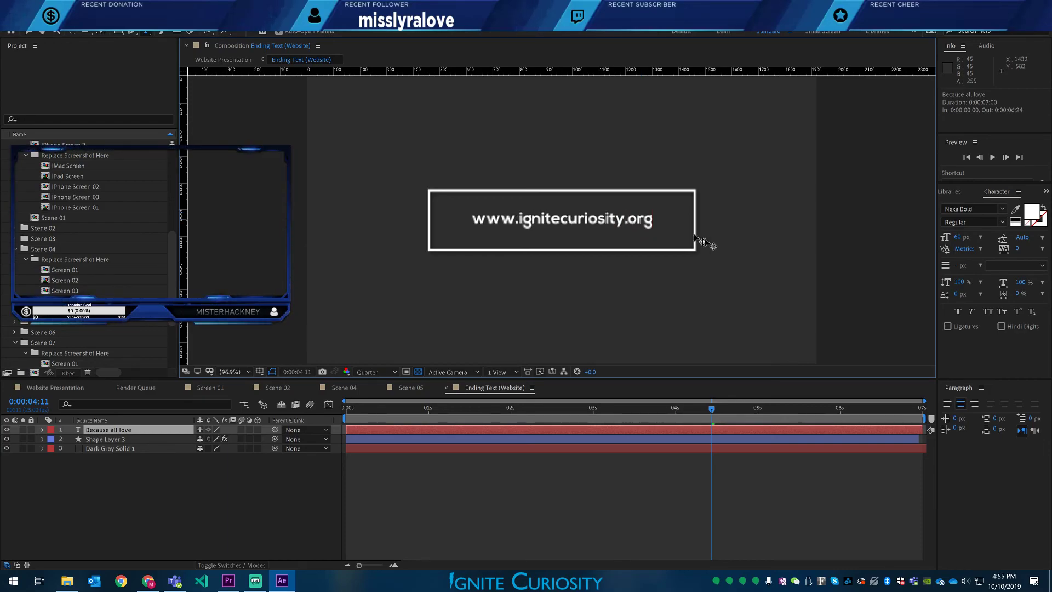
pyautogui.click(220, 526)
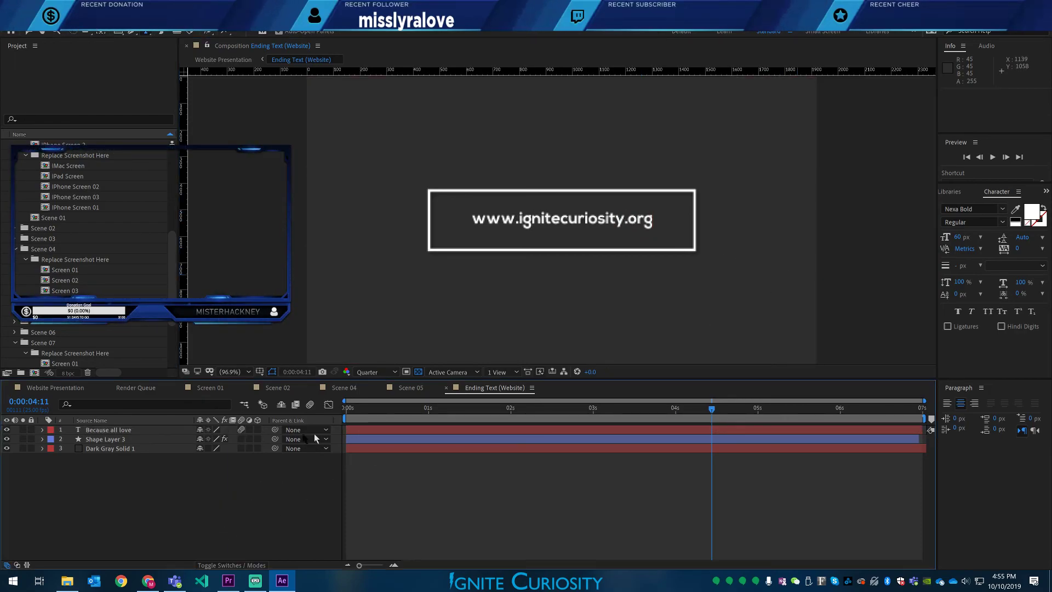
pyautogui.click(6, 449)
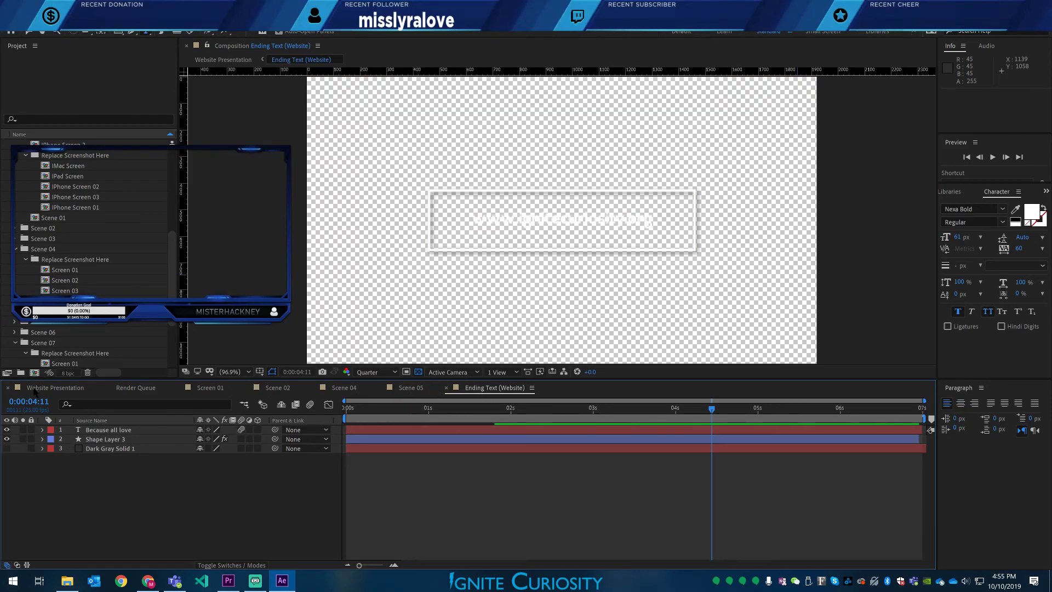
# - Return to the Website Presentation composition and review the scenes at 0:00:38:15 and 0:00:46:03
pyautogui.click(34, 388)
pyautogui.click(889, 409)
pyautogui.moveTo(886, 411); pyautogui.dragTo(577, 413)
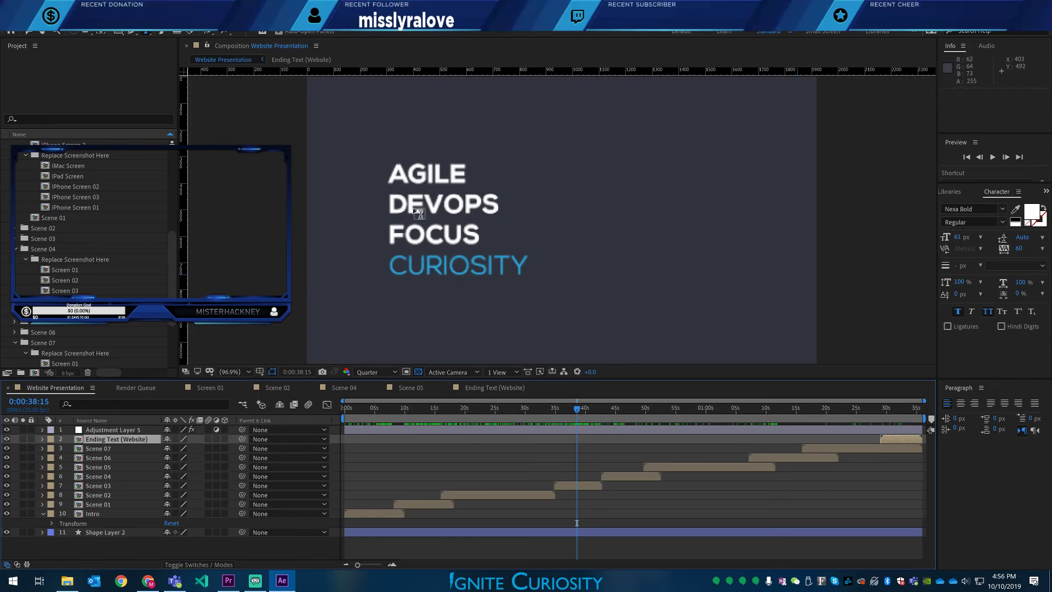
pyautogui.moveTo(577, 409); pyautogui.dragTo(623, 415)
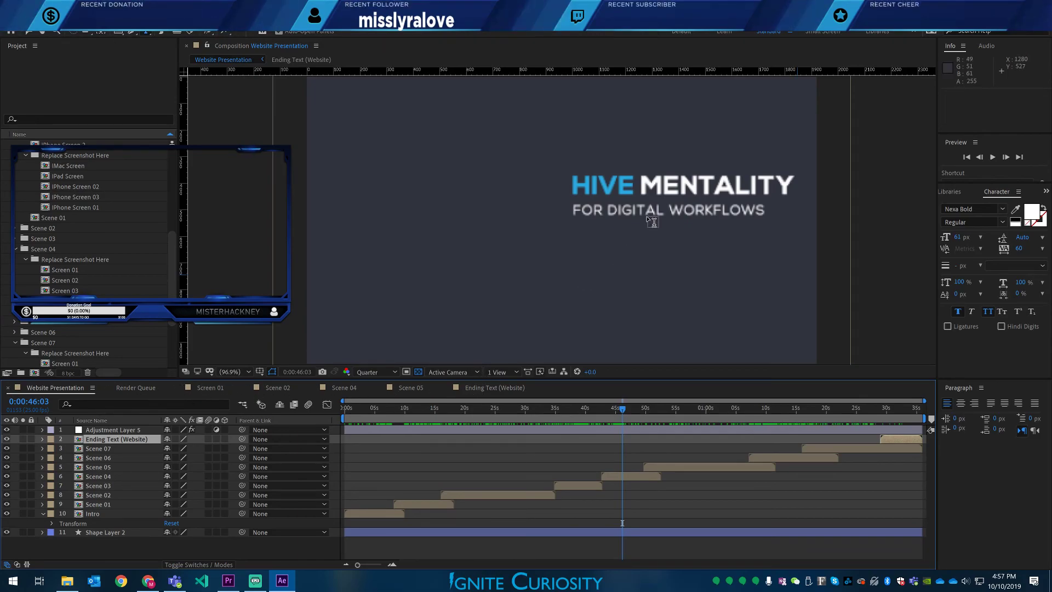
# - Open the Scene 04 composition with its Dark Gray Solid 1 layer shown, and select the FOR DIGITAL WORKFLOWS text for editing
pyautogui.click(615, 476)
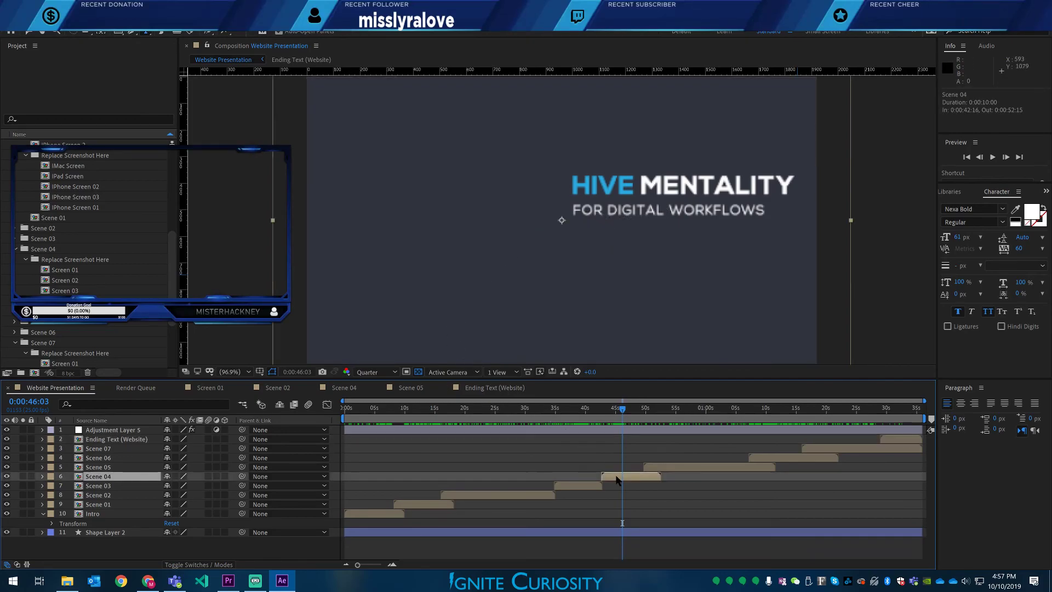
pyautogui.doubleClick(88, 476)
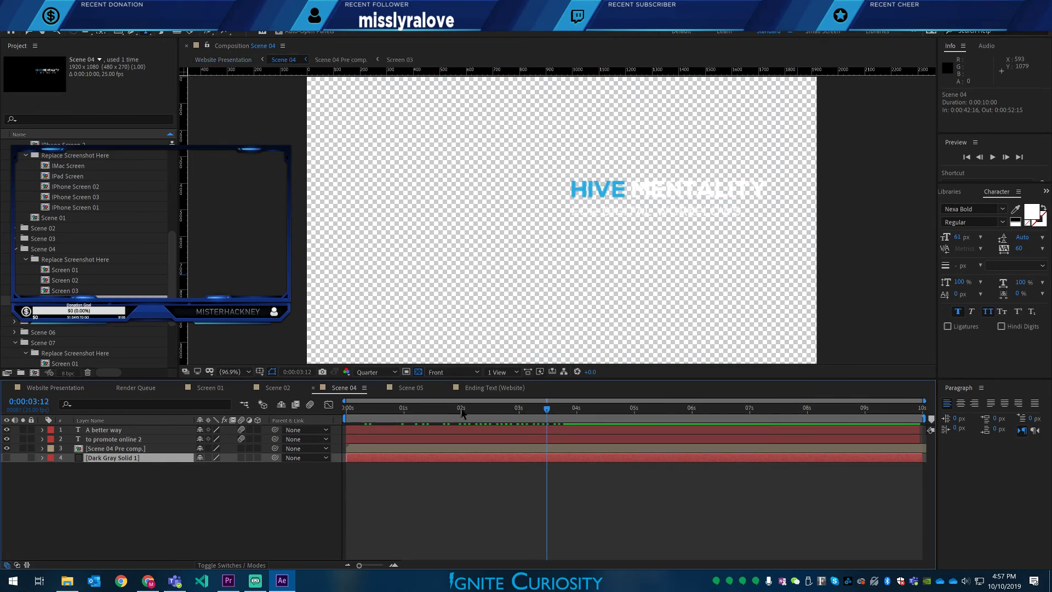
pyautogui.click(7, 458)
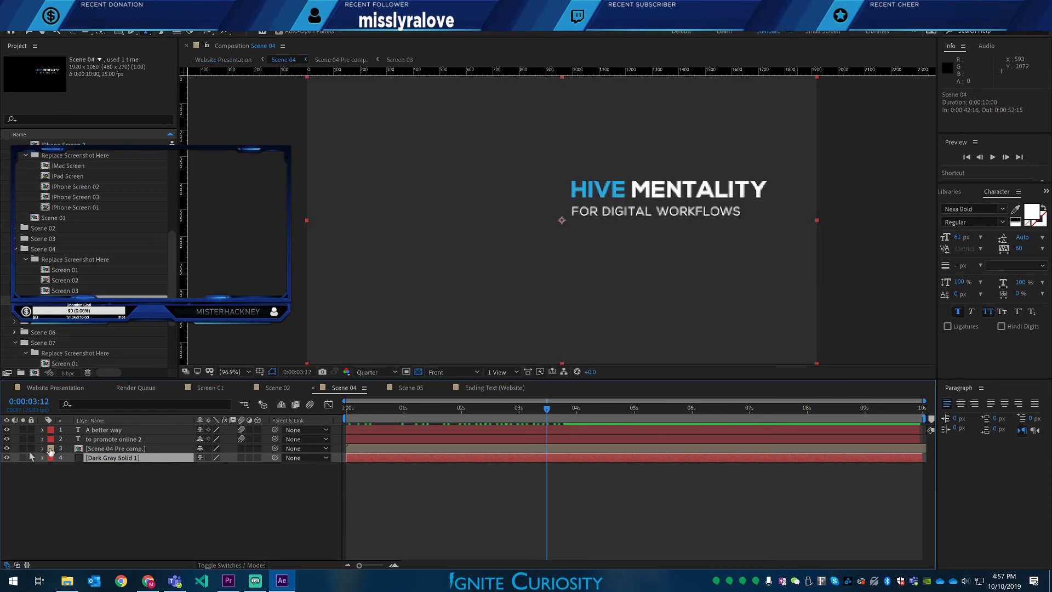
pyautogui.click(613, 210)
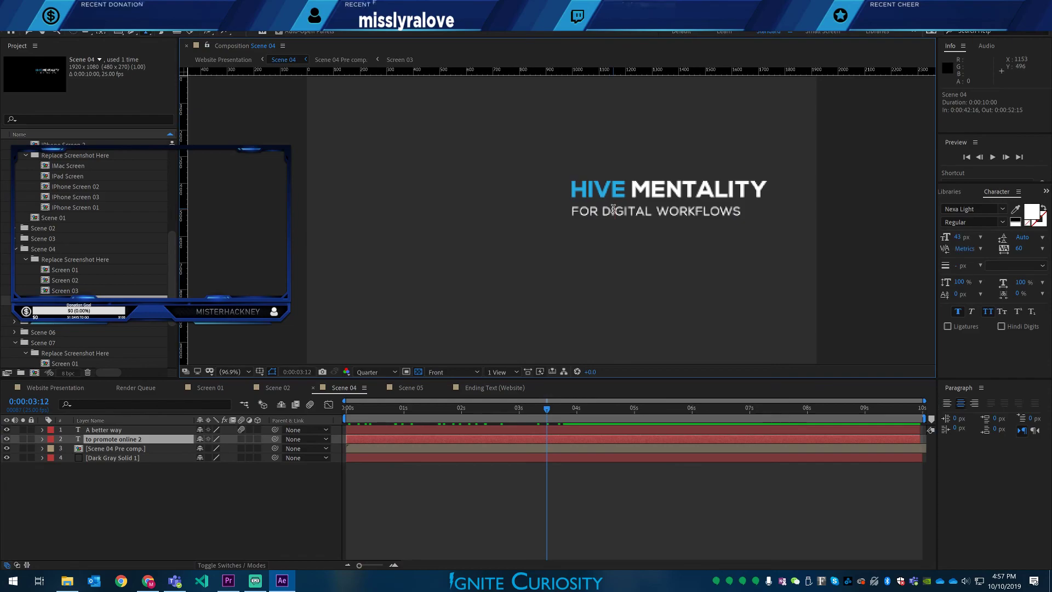
pyautogui.moveTo(739, 211); pyautogui.dragTo(613, 207)
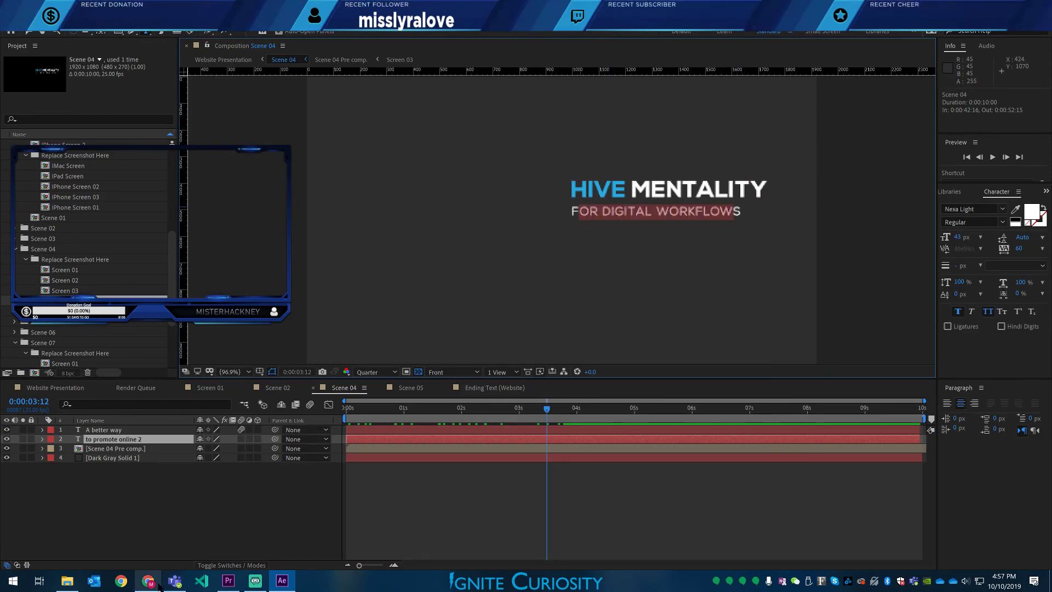
# - Switch to Chrome and start entering the thefocushive.com address in a new tab
pyautogui.click(148, 581)
pyautogui.hotkey('ctrl', 't')
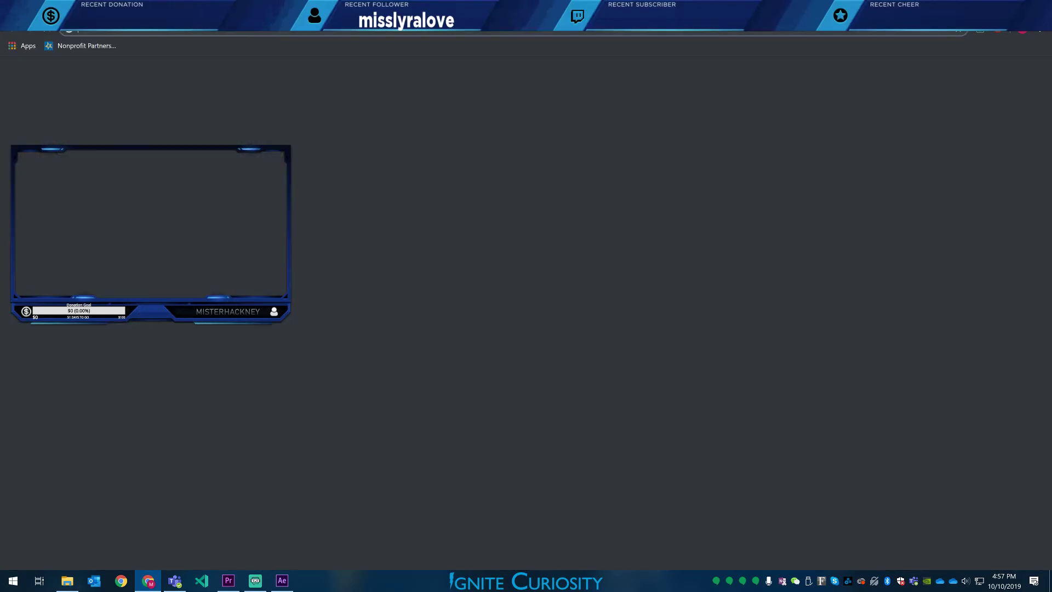
pyautogui.write('the')
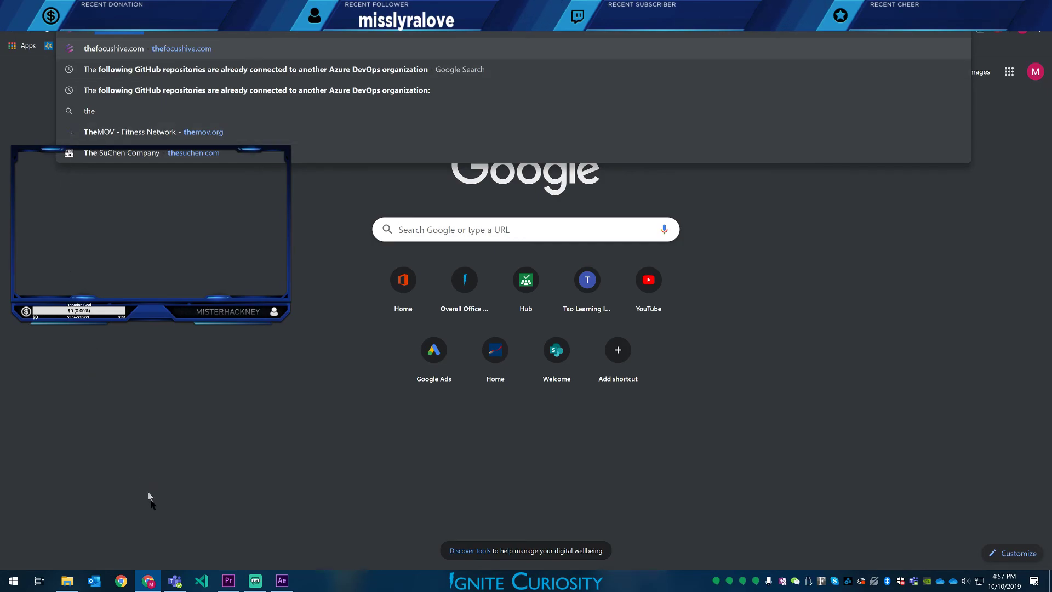
# - Switch to Visual Studio Code, comment out the 127.0.0.1 thefocushive.com line in the hosts file, and save it as administrator
pyautogui.click(199, 578)
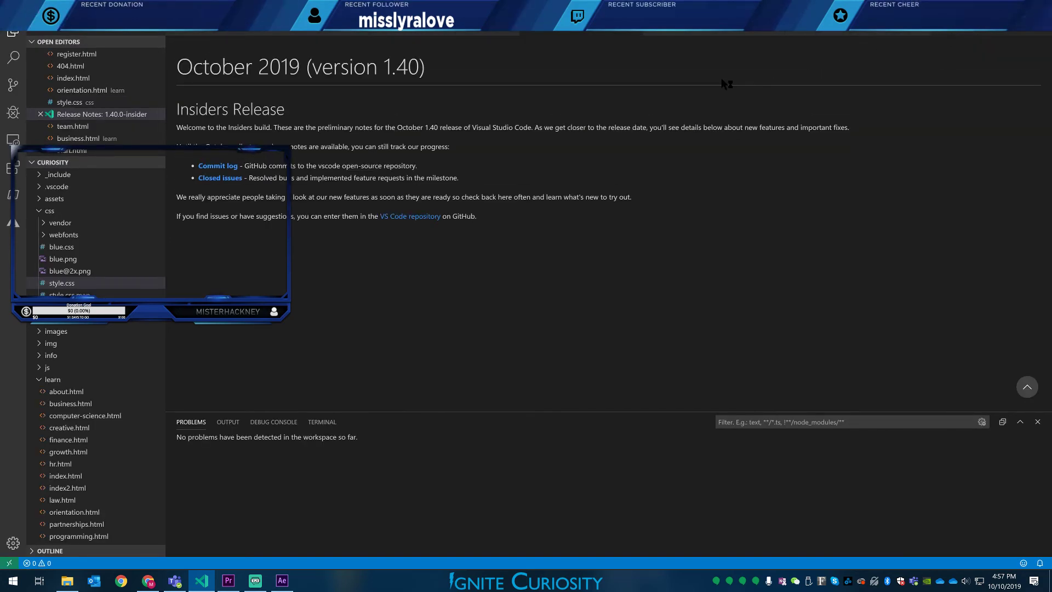
pyautogui.click(634, 26)
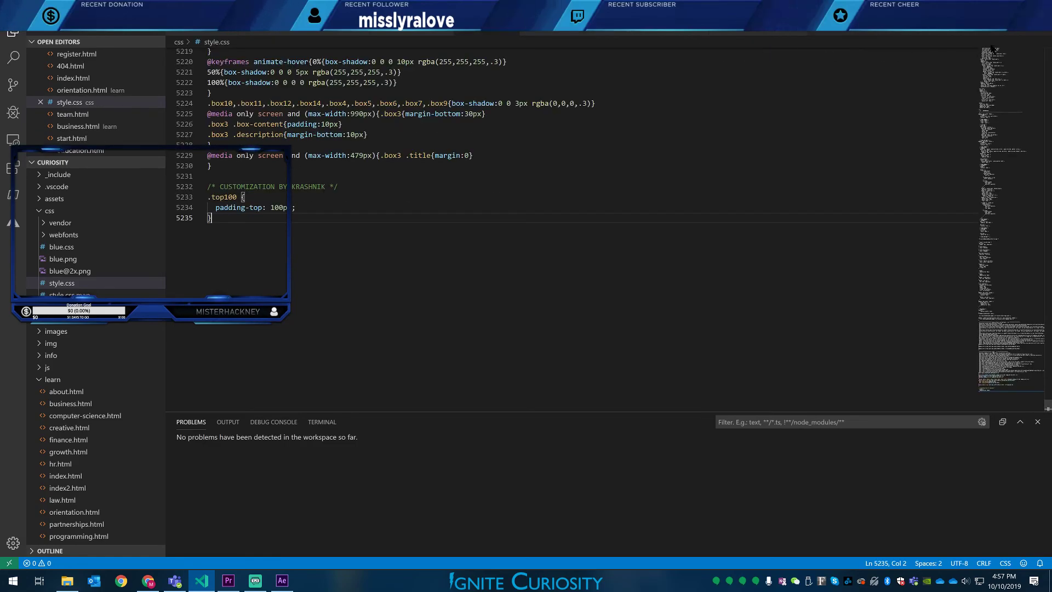
pyautogui.click(971, 28)
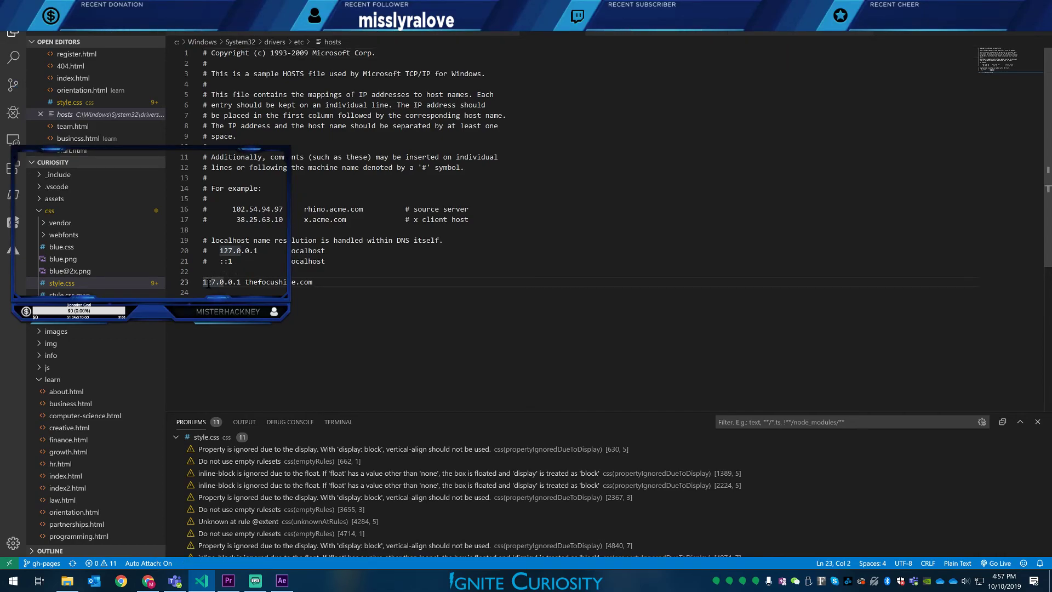
pyautogui.press('Left')
pyautogui.write('#')
pyautogui.press('BackSpace')
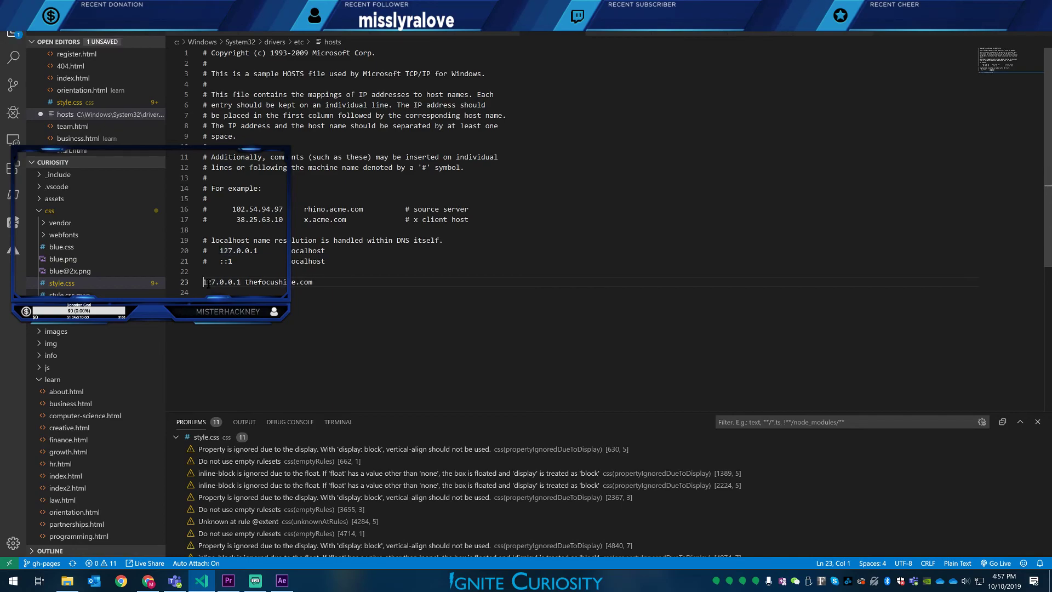
pyautogui.hotkey('ctrl', 's')
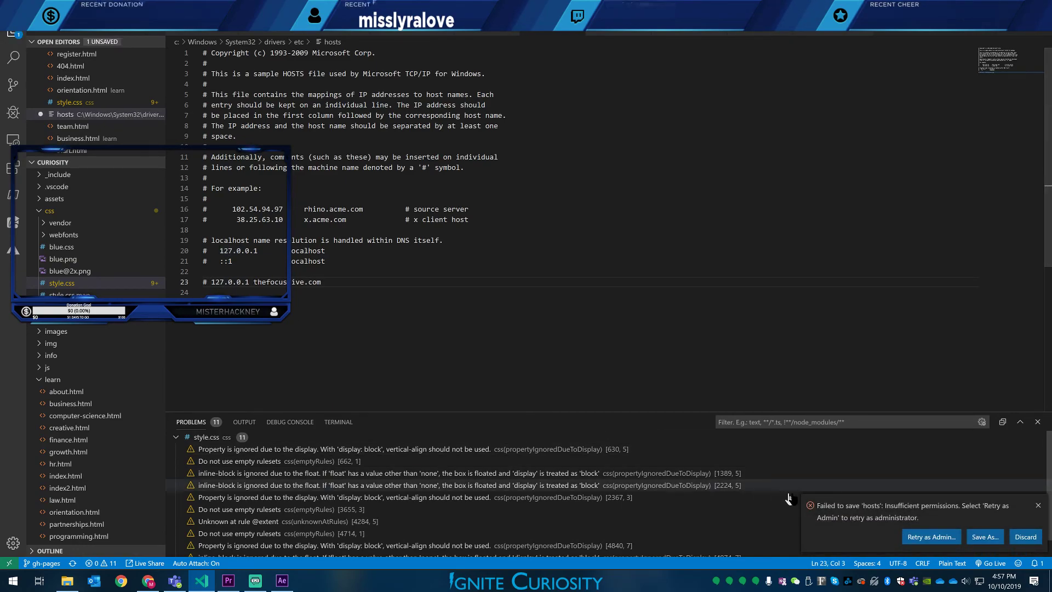
pyautogui.click(920, 538)
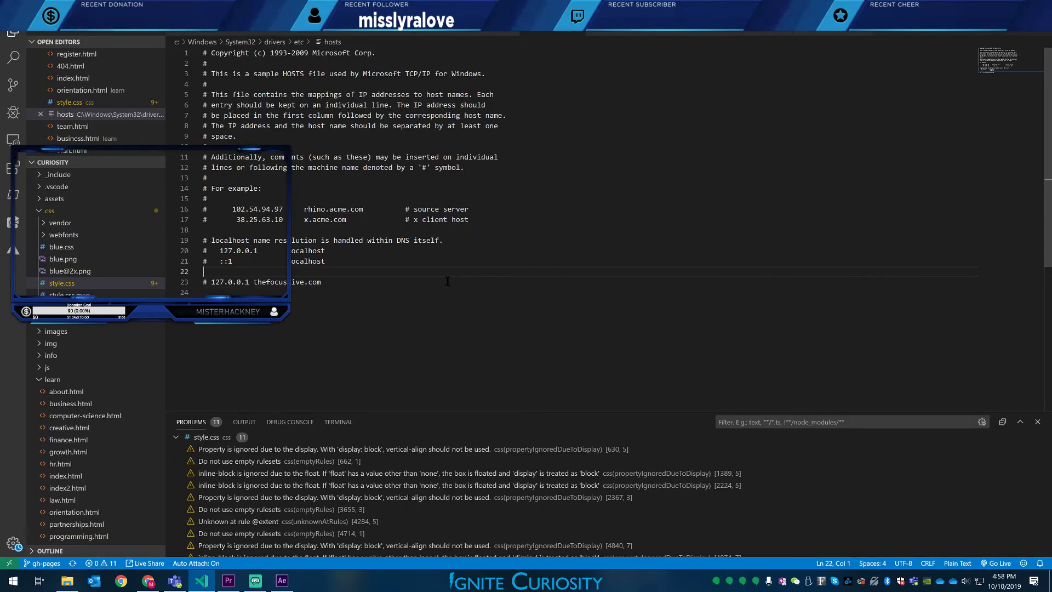
# - Switch back to Chrome, load thefocushive.com, and read the headline and sections of its home page
pyautogui.hotkey('alt', 'Tab')
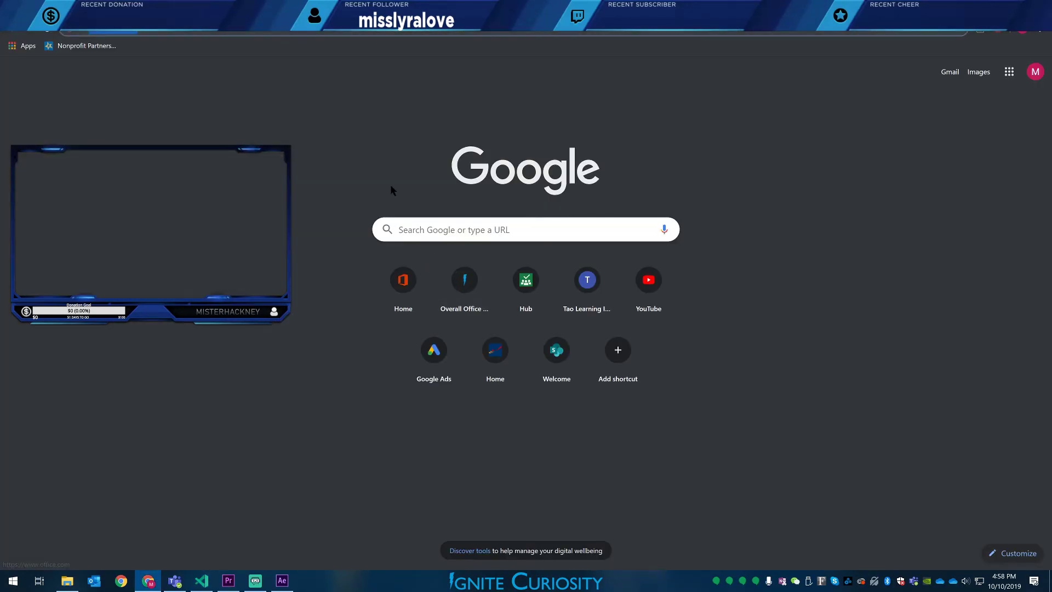
pyautogui.press('Return')
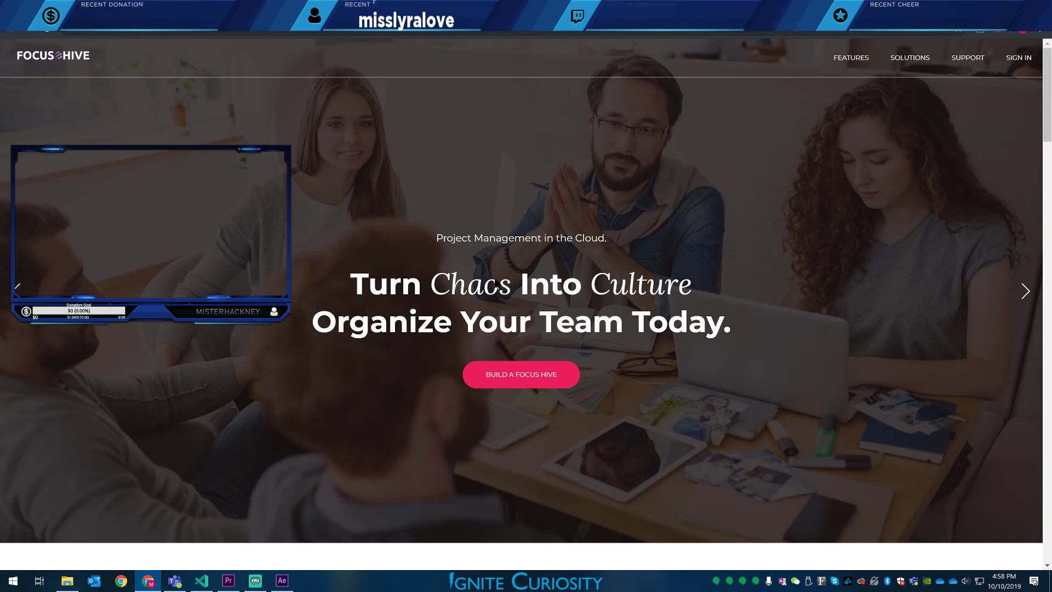
pyautogui.scroll(-10, 408, 347)
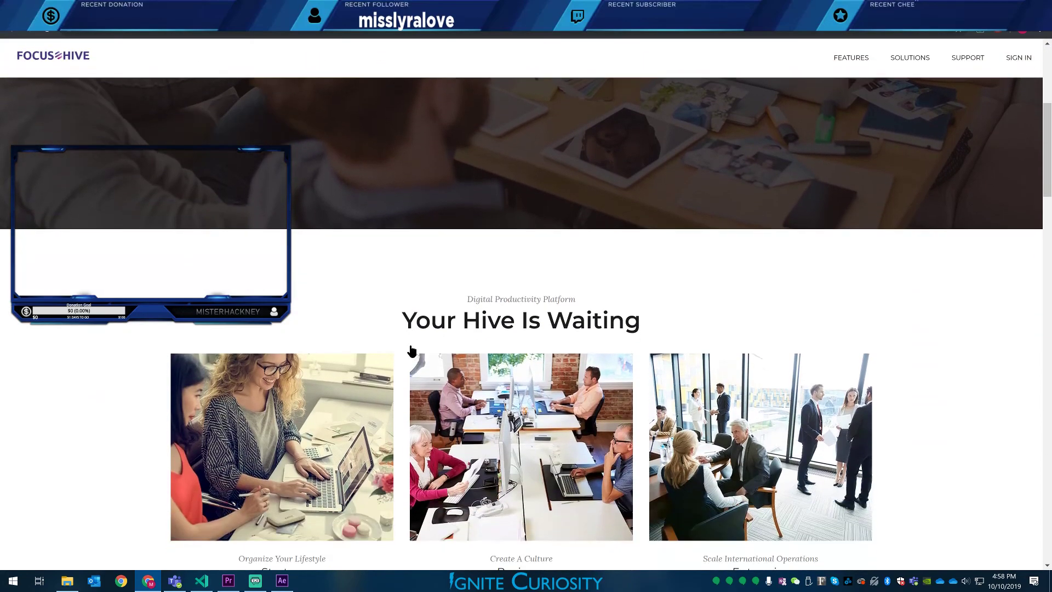
pyautogui.scroll(12, 411, 334)
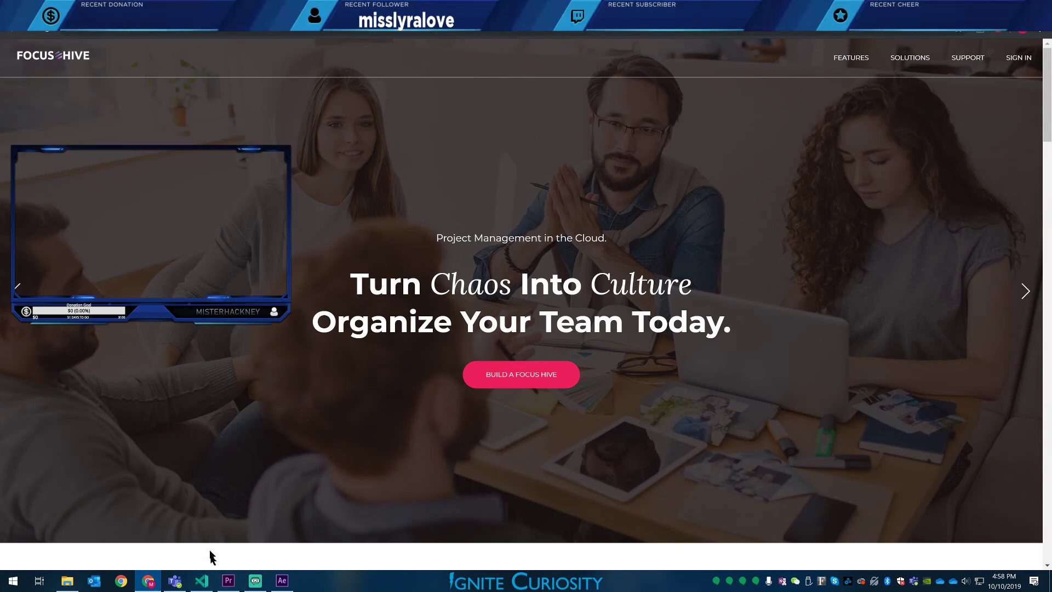
# - Switch back to After Effects and replace the Scene 04 subtitle under HIVE MENTALITY with TURN CHAOS INTO CULTULRE
pyautogui.click(201, 581)
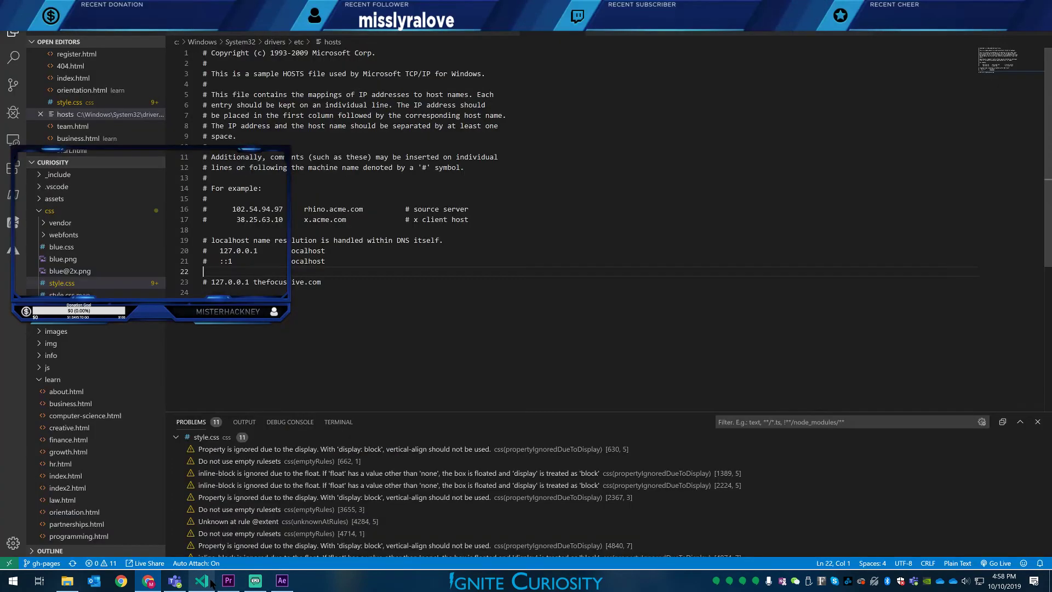
pyautogui.click(282, 580)
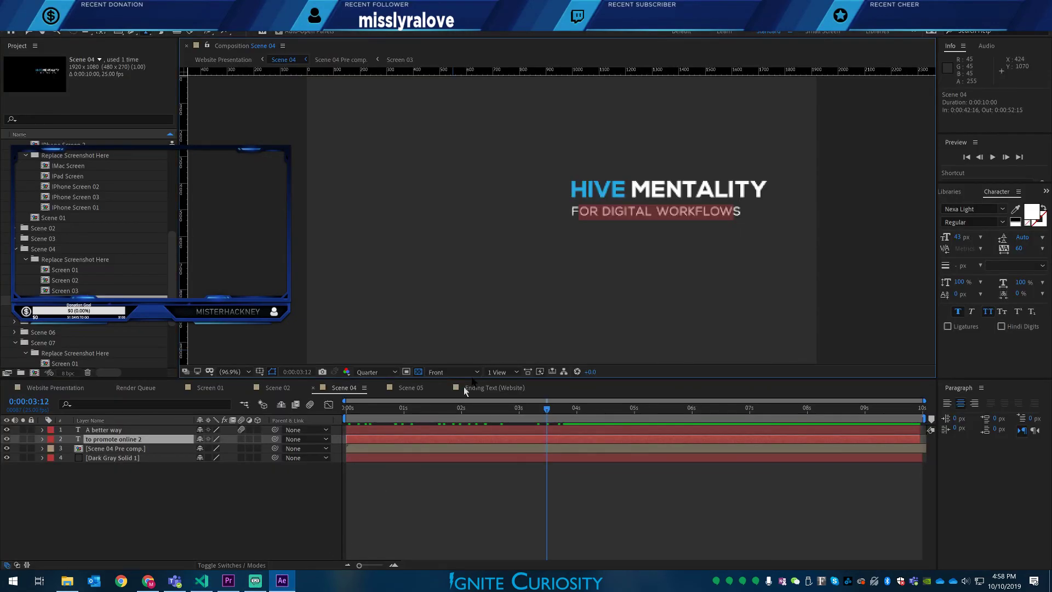
pyautogui.doubleClick(590, 211)
pyautogui.write('TURN CHAOS INTO CULTULRE')
pyautogui.press('Delete')
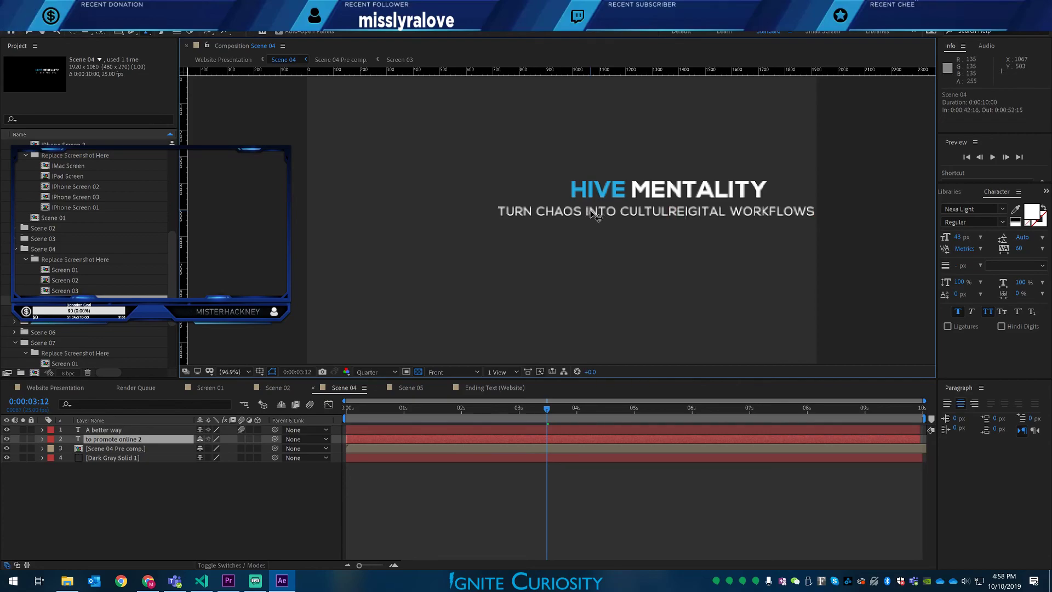
pyautogui.press('Delete')
pyautogui.press('Delete')
pyautogui.press('Delete')
pyautogui.press('Delete')
pyautogui.press('Delete')
pyautogui.press('Delete')
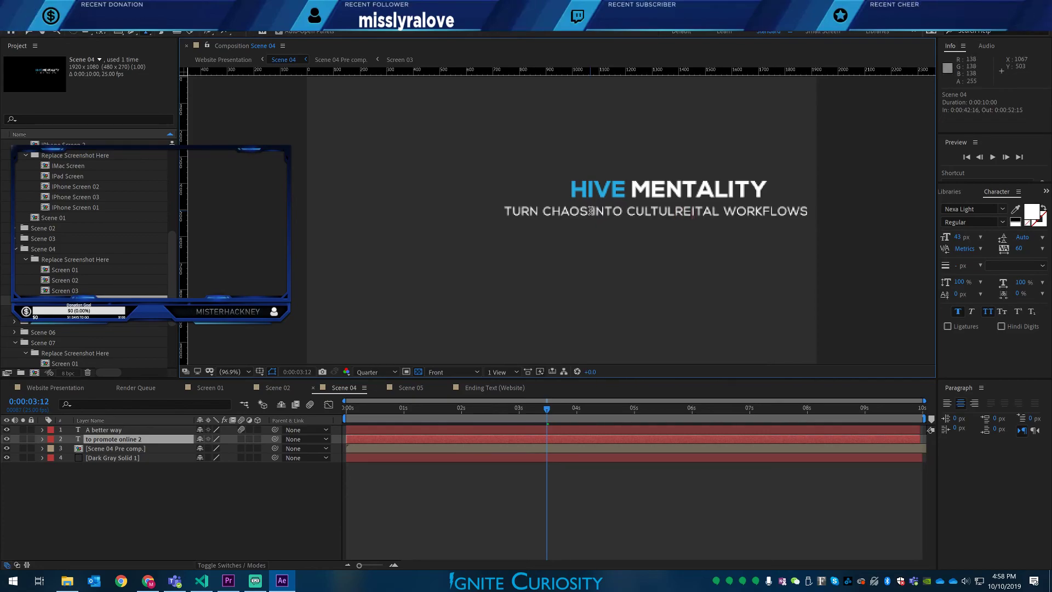
pyautogui.press('Delete')
pyautogui.press('Delete')
pyautogui.press('Delete')
pyautogui.press('Delete')
pyautogui.press('Delete')
pyautogui.press('Delete')
pyautogui.press('Delete')
pyautogui.press('Delete')
pyautogui.press('Delete')
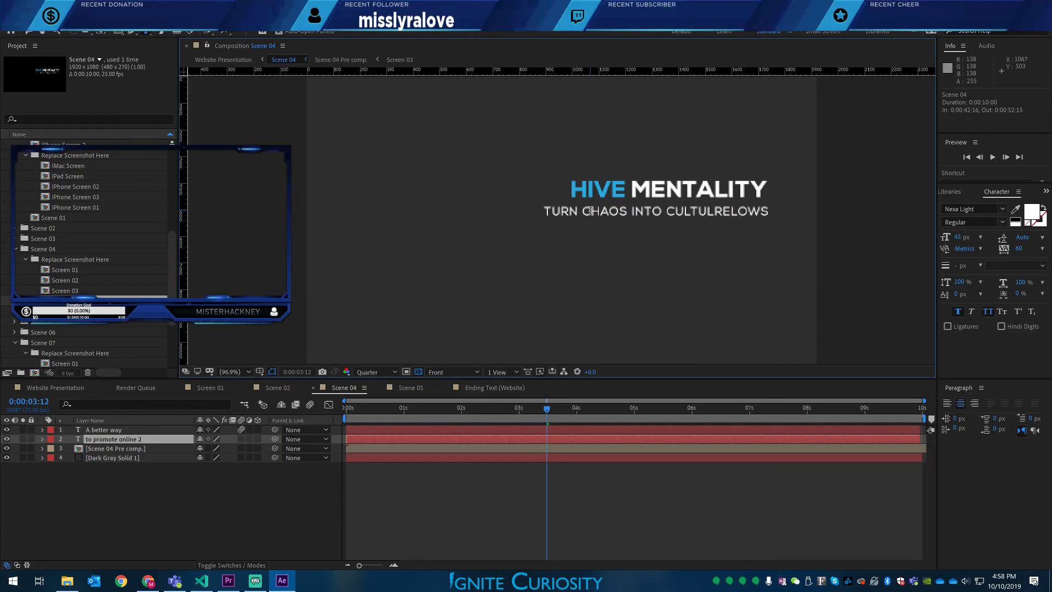
pyautogui.press('Delete')
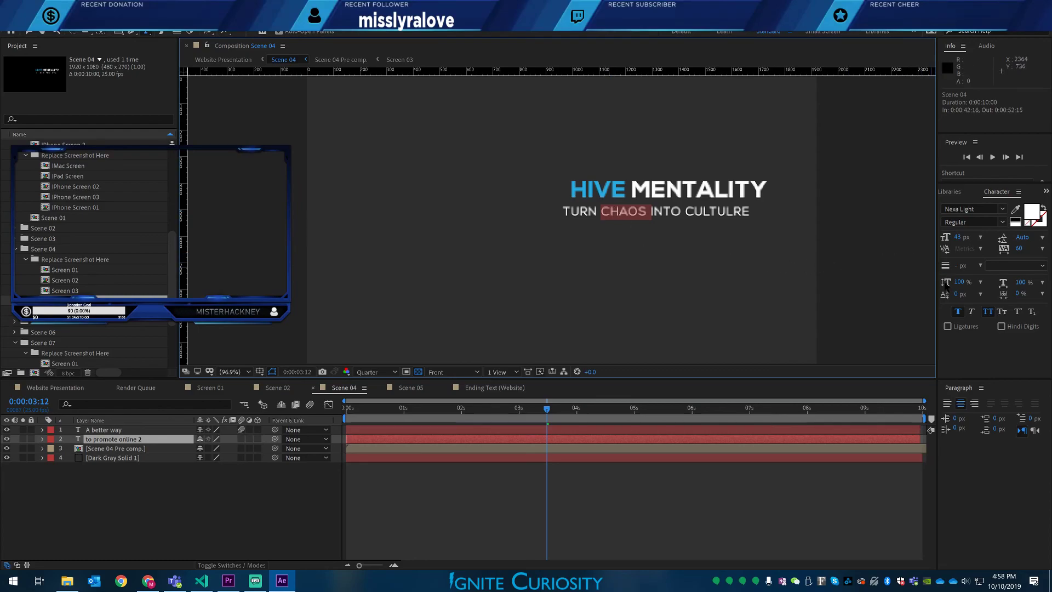
# - Italicize CHAOS and CULTULRE in the subtitle, and move the subtitle so its start aligns with HIVE MENTALITY above
pyautogui.click(971, 311)
pyautogui.click(720, 213)
pyautogui.doubleClick(720, 214)
pyautogui.click(972, 312)
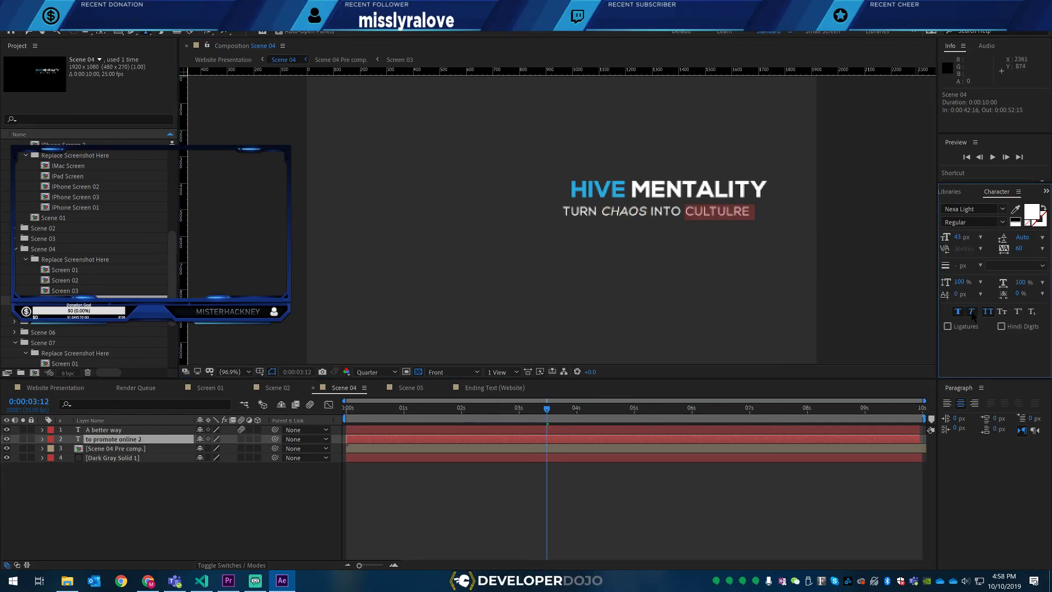
pyautogui.click(27, 34)
pyautogui.moveTo(707, 217); pyautogui.dragTo(716, 214)
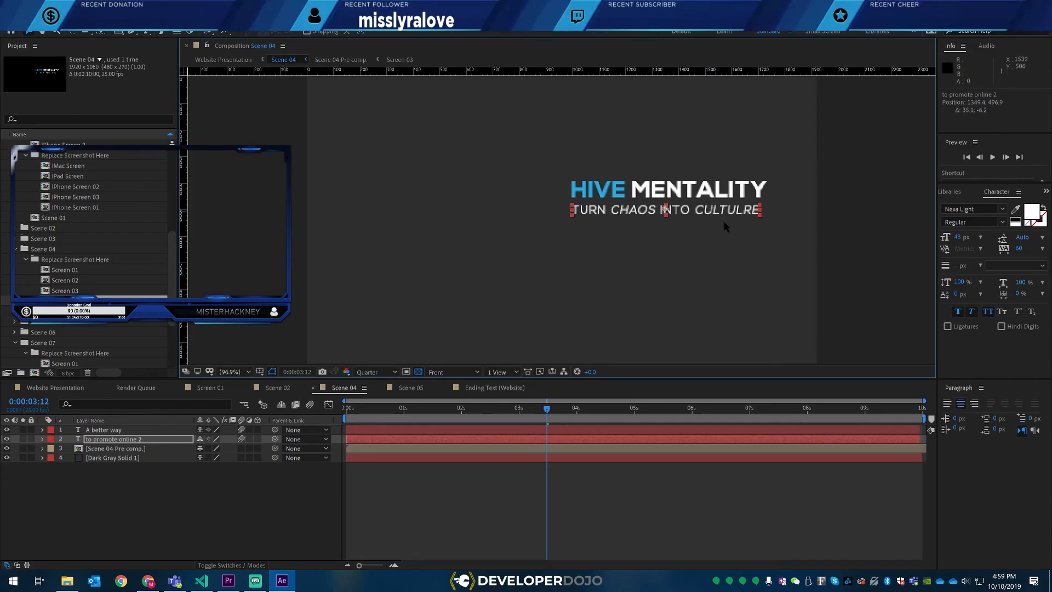
# - Hide the dark grey solid background layer in Scene 04 and return to the Website Presentation composition
pyautogui.click(864, 229)
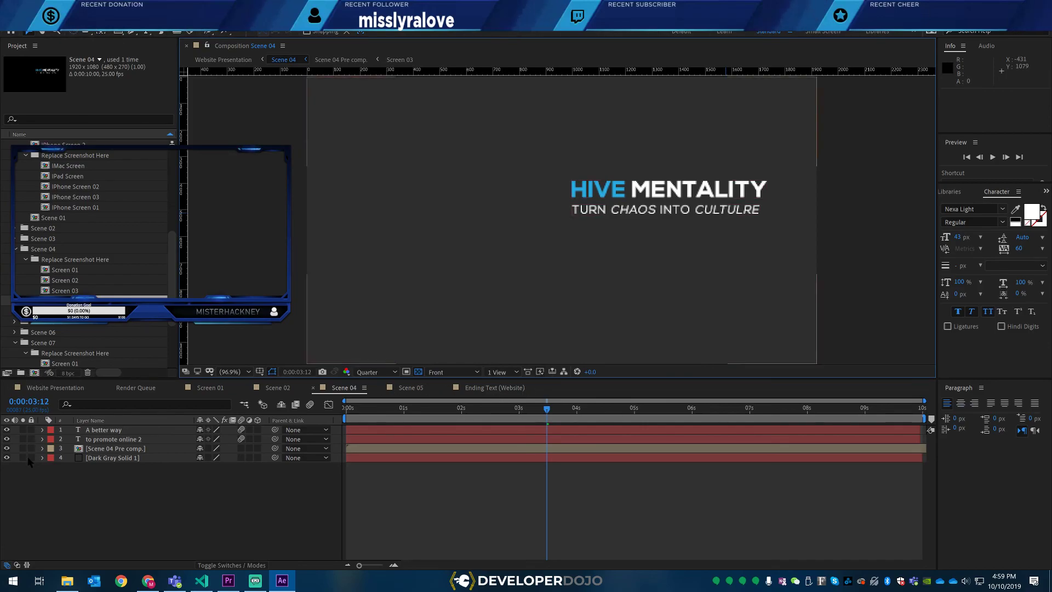
pyautogui.click(7, 458)
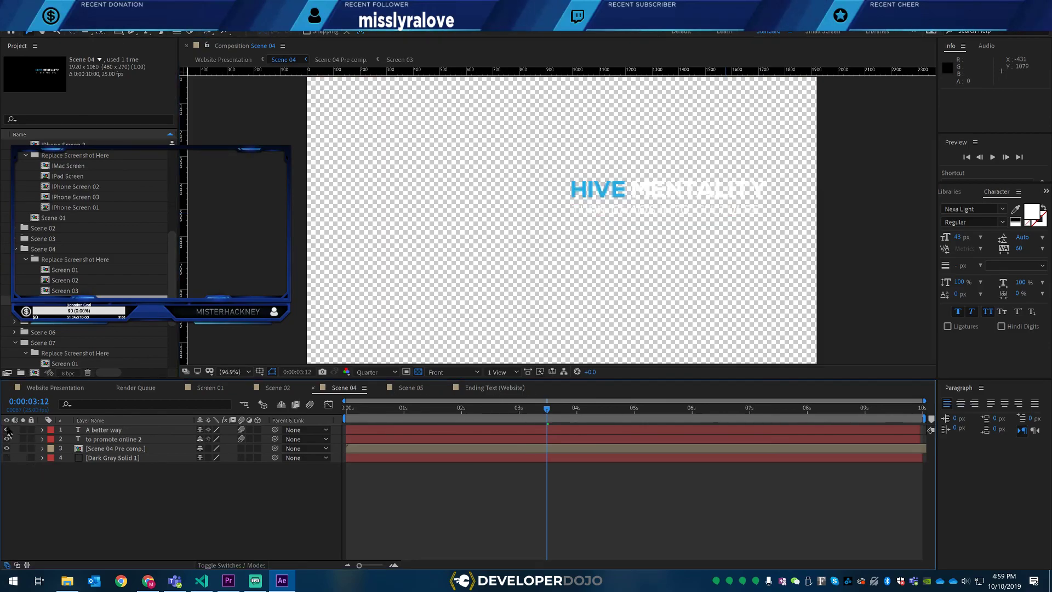
pyautogui.click(34, 390)
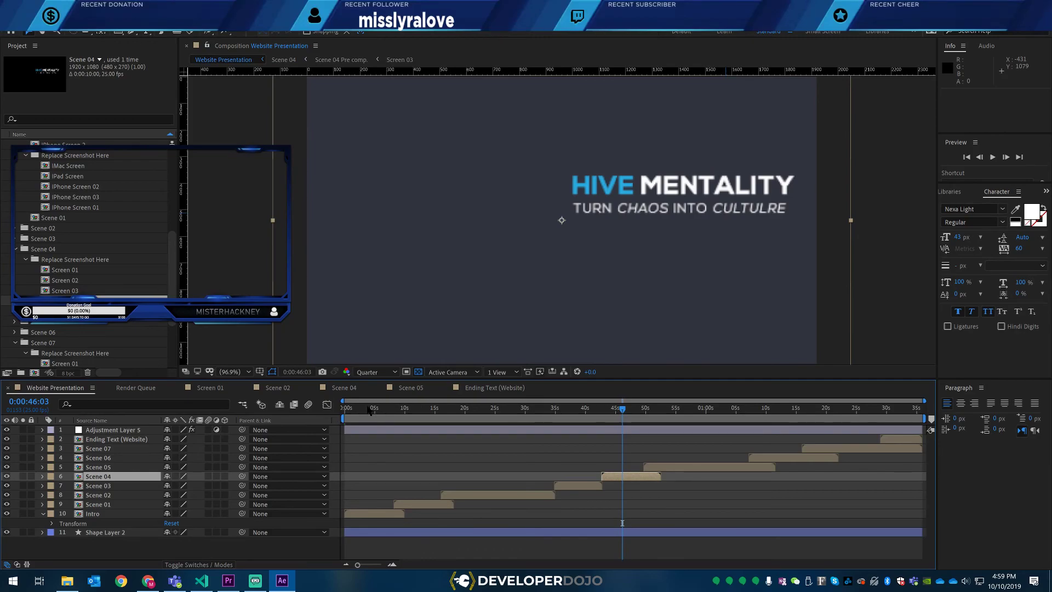
# - Scrub the Website Presentation timeline to around 1:20 and examine the Scene 07 title and background there
pyautogui.click(374, 409)
pyautogui.moveTo(376, 409); pyautogui.dragTo(828, 408)
pyautogui.click(618, 229)
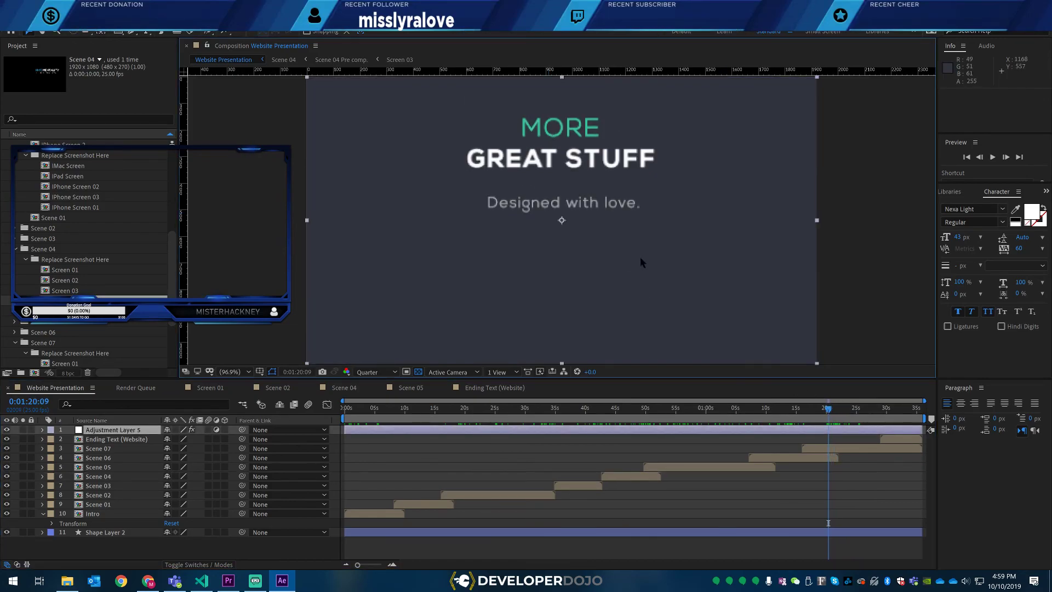
pyautogui.click(869, 448)
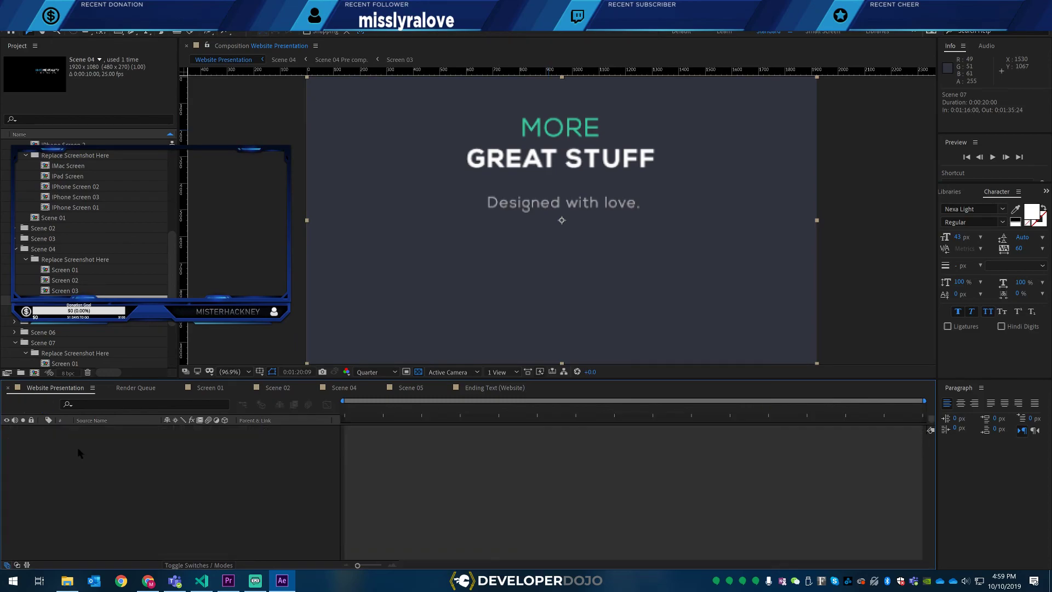
pyautogui.doubleClick(79, 449)
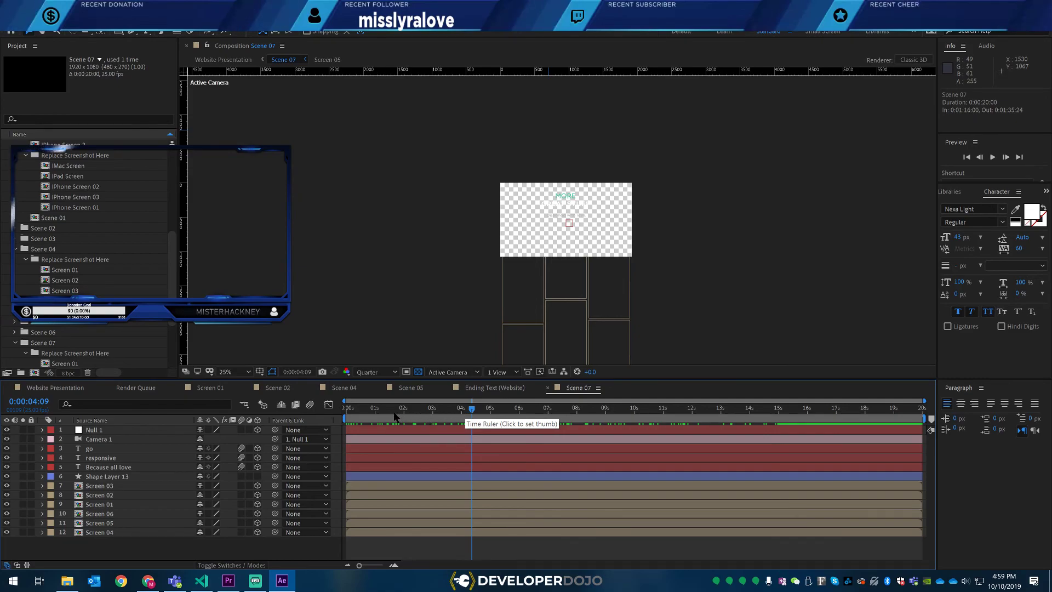
pyautogui.click(57, 388)
pyautogui.moveTo(689, 417); pyautogui.dragTo(834, 410)
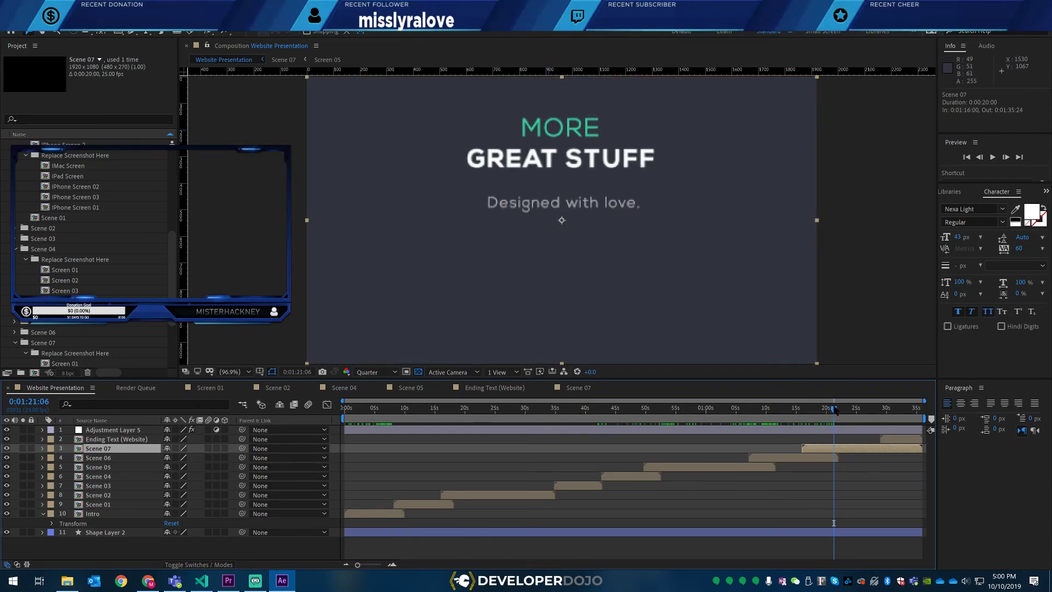
pyautogui.moveTo(834, 411)
pyautogui.mouseDown()
pyautogui.moveTo(898, 407)
pyautogui.moveTo(829, 414)
pyautogui.mouseUp()
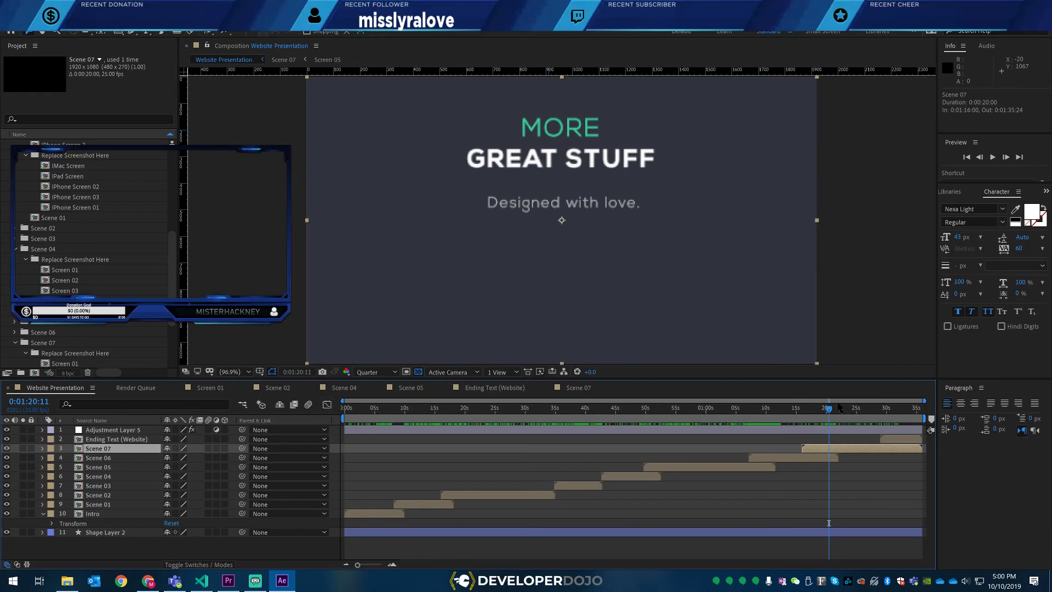
pyautogui.moveTo(831, 418); pyautogui.dragTo(842, 418)
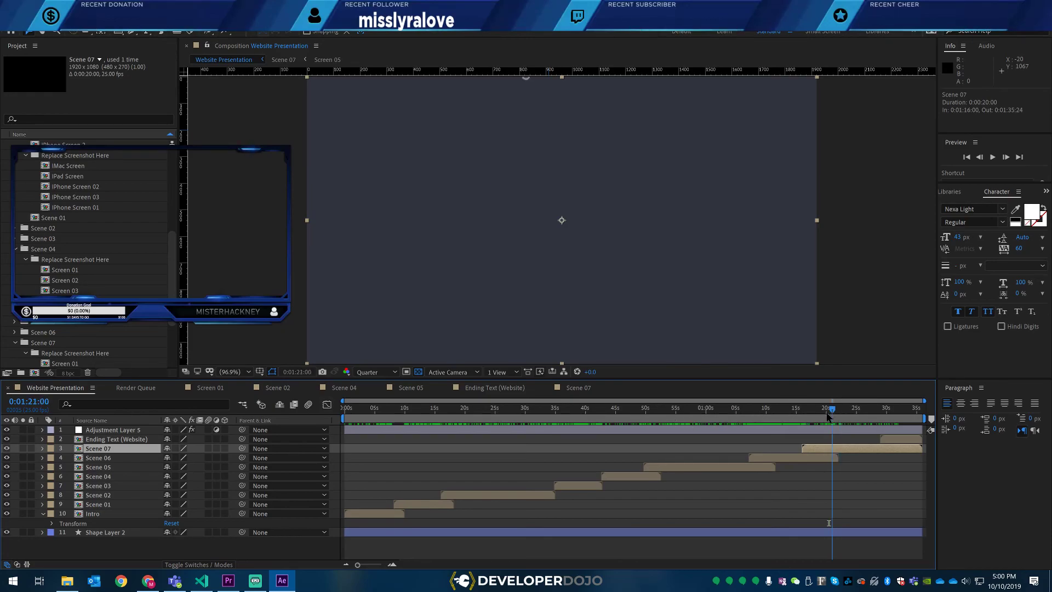
pyautogui.click(828, 416)
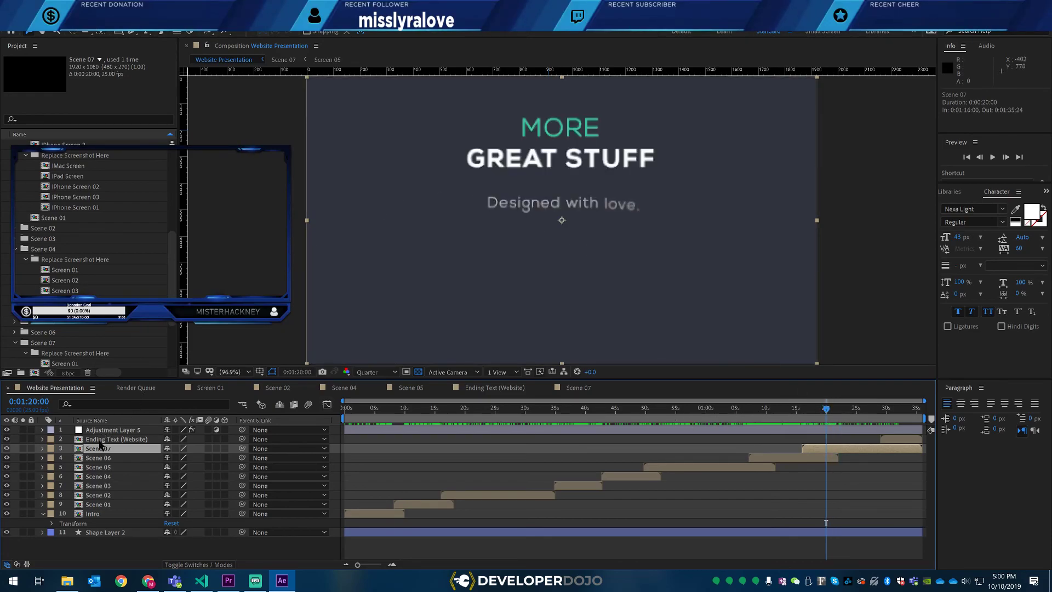
# - Open Scene 07 and add a copy of Dark Gray Solid 1 from Ending Text (Website) as its visible bottom layer
pyautogui.doubleClick(82, 449)
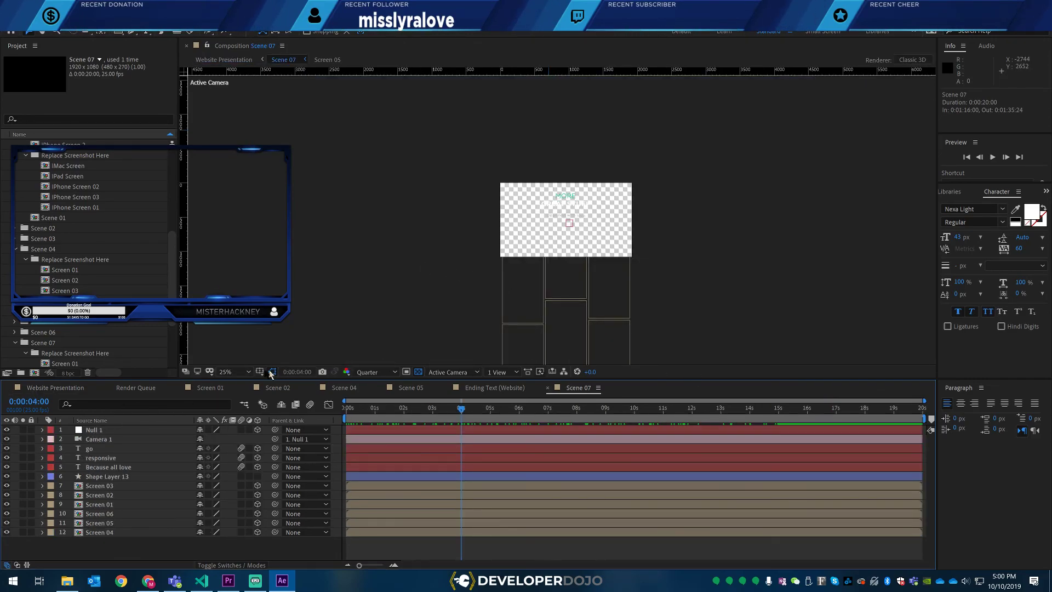
pyautogui.click(250, 373)
pyautogui.click(251, 180)
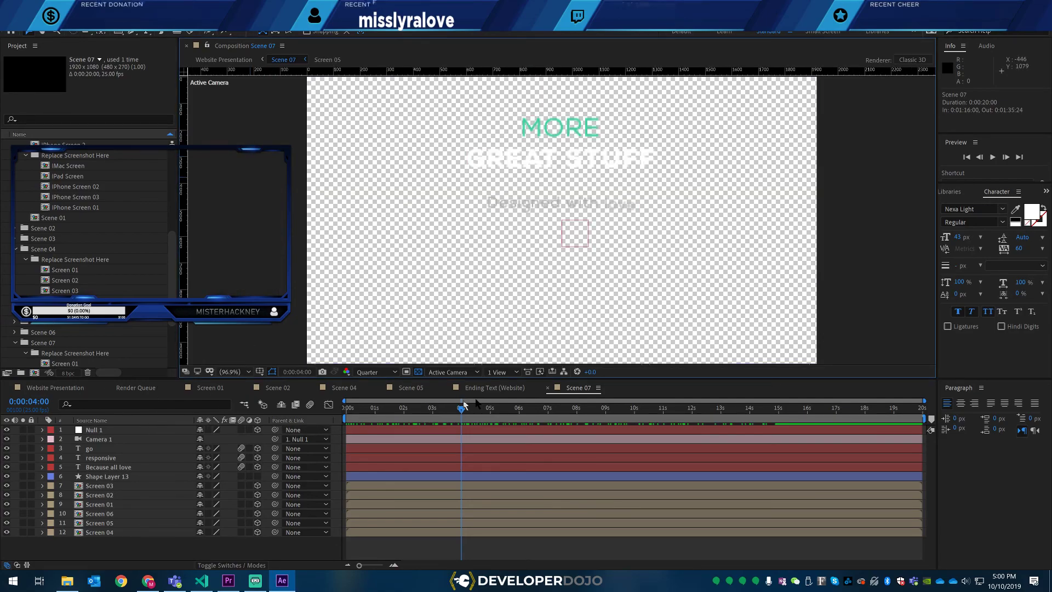
pyautogui.click(526, 389)
pyautogui.click(122, 450)
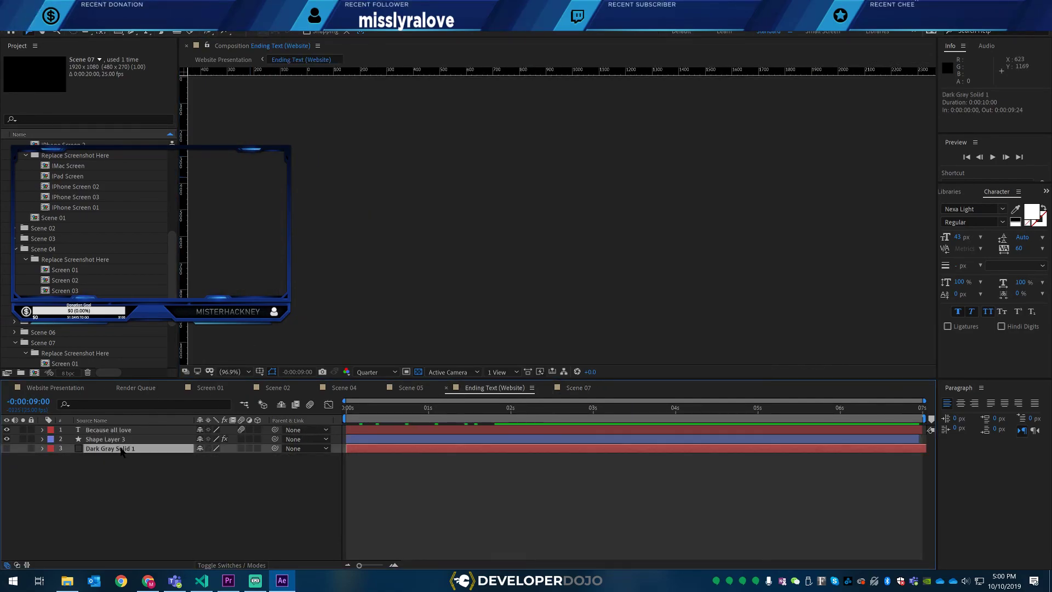
pyautogui.hotkey('ctrl', 'c')
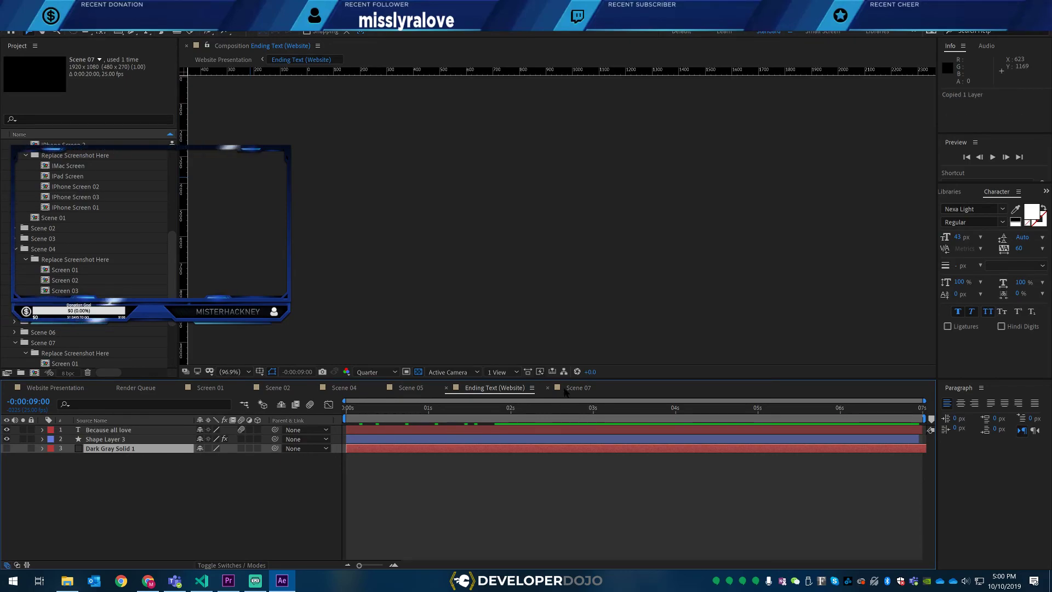
pyautogui.click(579, 388)
pyautogui.hotkey('ctrl', 'v')
pyautogui.moveTo(109, 429); pyautogui.dragTo(79, 544)
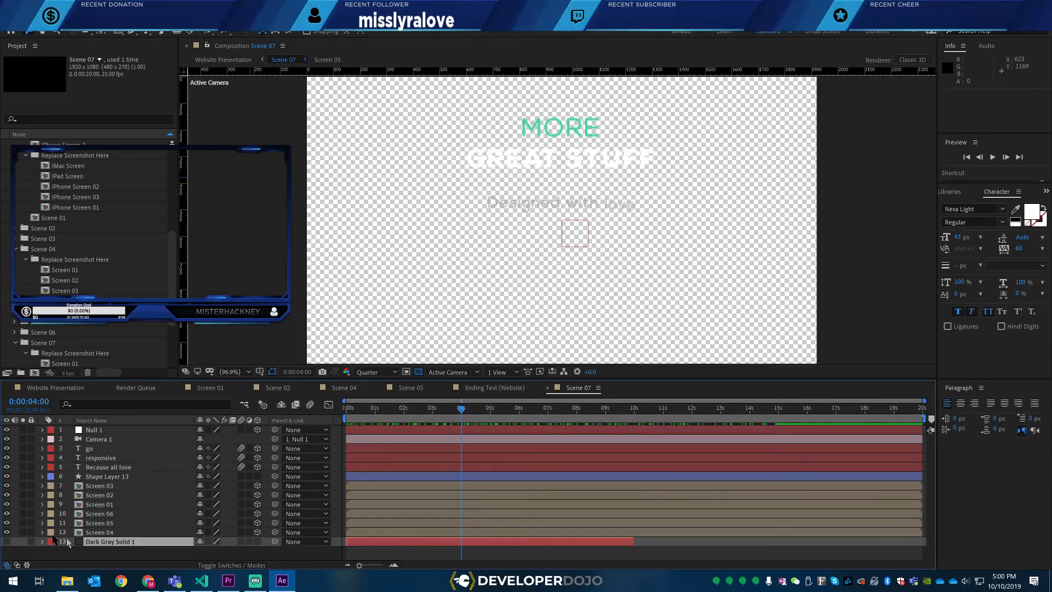
pyautogui.click(7, 542)
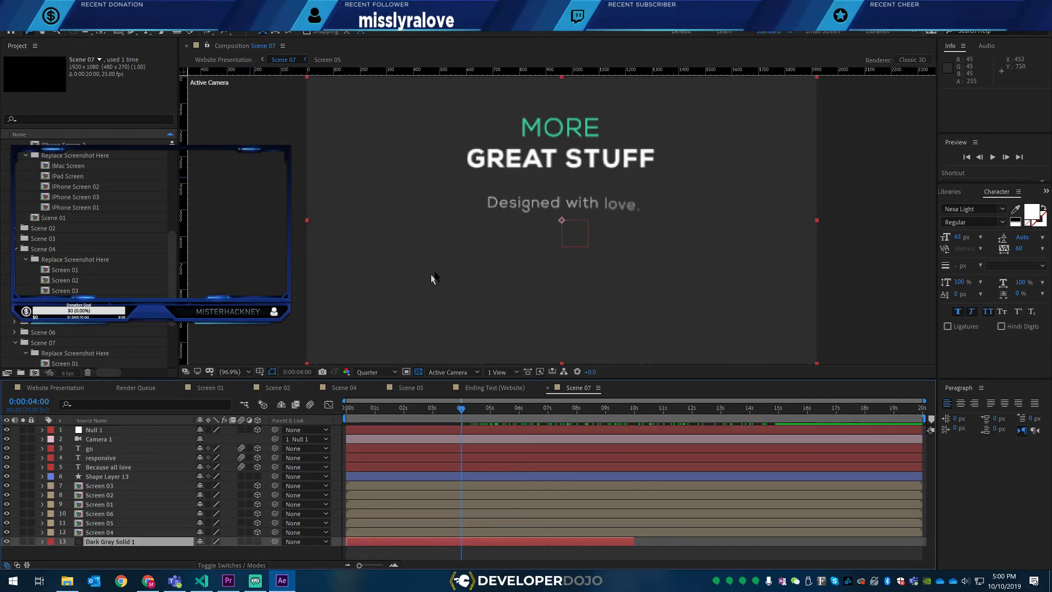
# - Set the text color of the MORE title in Scene 07 to the website's accent blue, #29ABE2
pyautogui.doubleClick(570, 139)
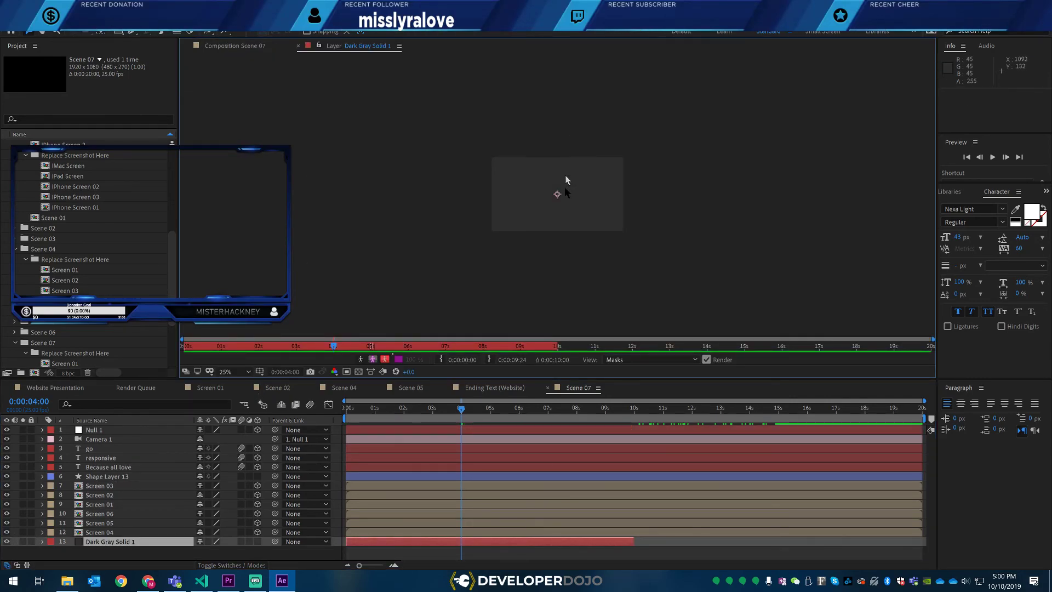
pyautogui.doubleClick(102, 458)
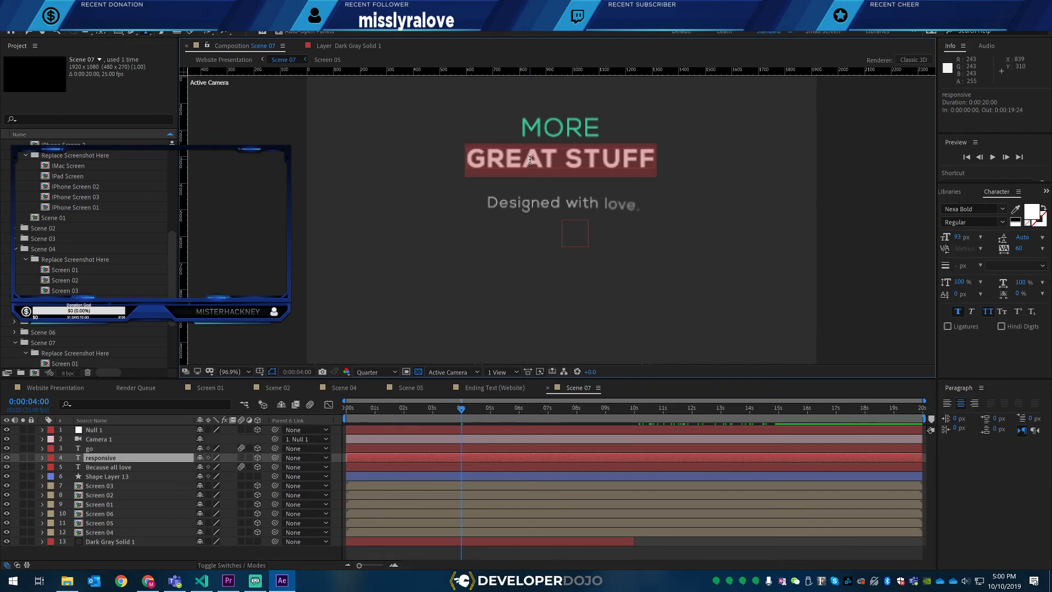
pyautogui.click(101, 449)
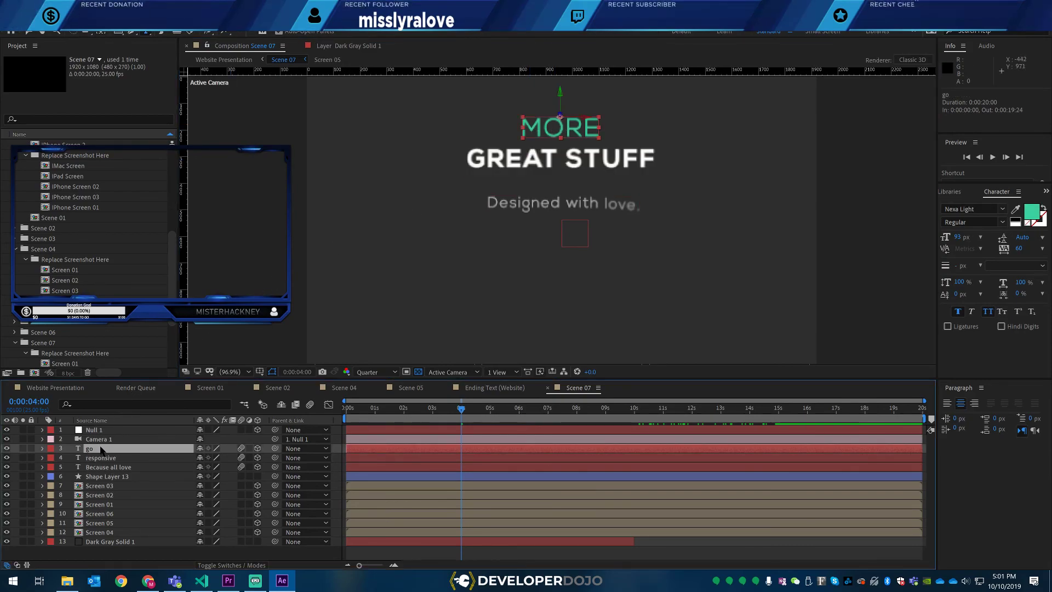
pyautogui.click(1031, 216)
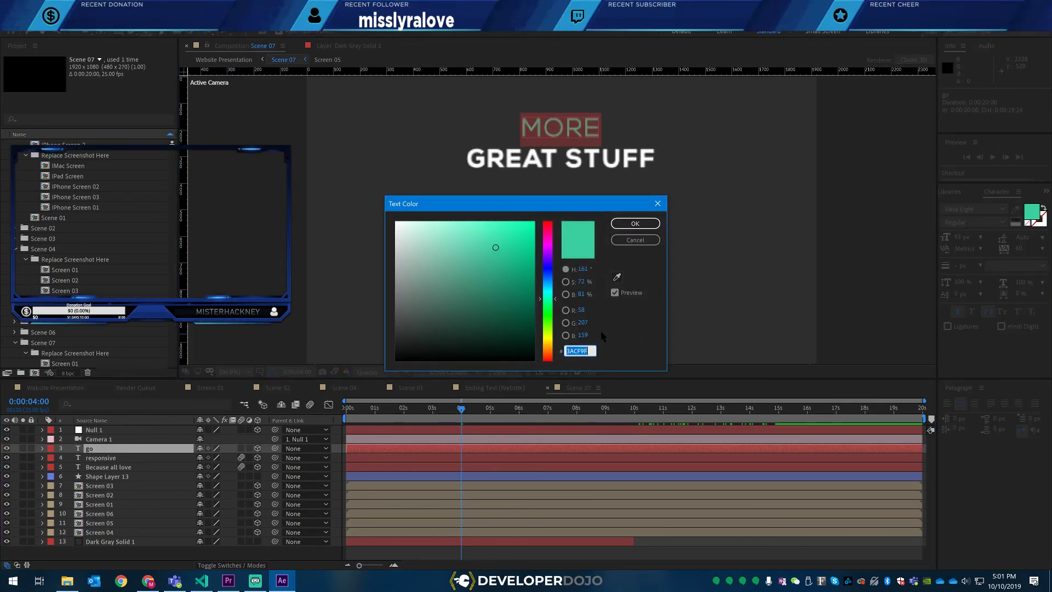
pyautogui.hotkey('alt', 'Tab')
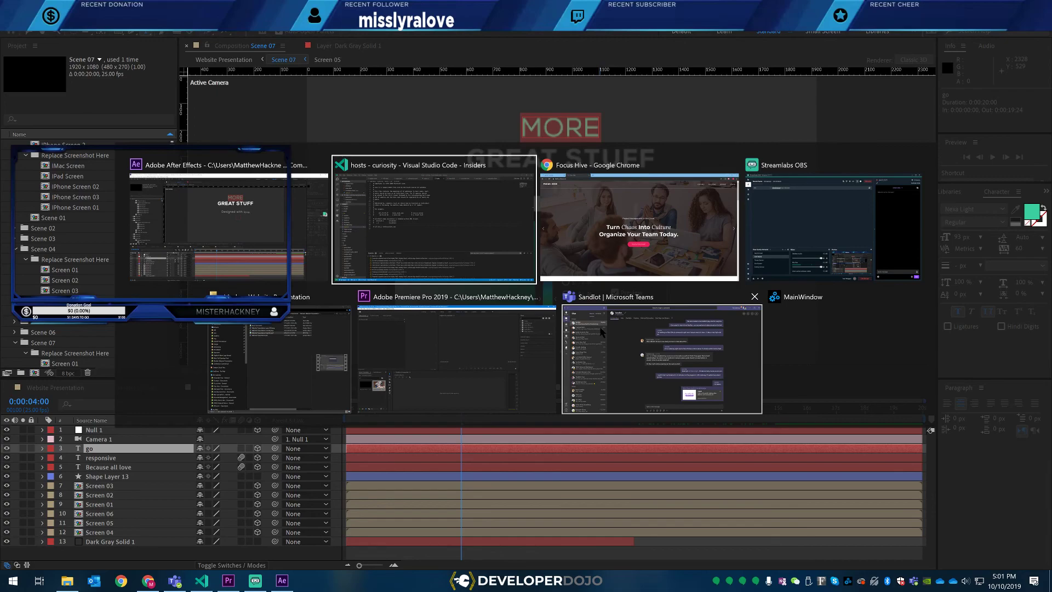
pyautogui.hotkey('alt', 'Tab')
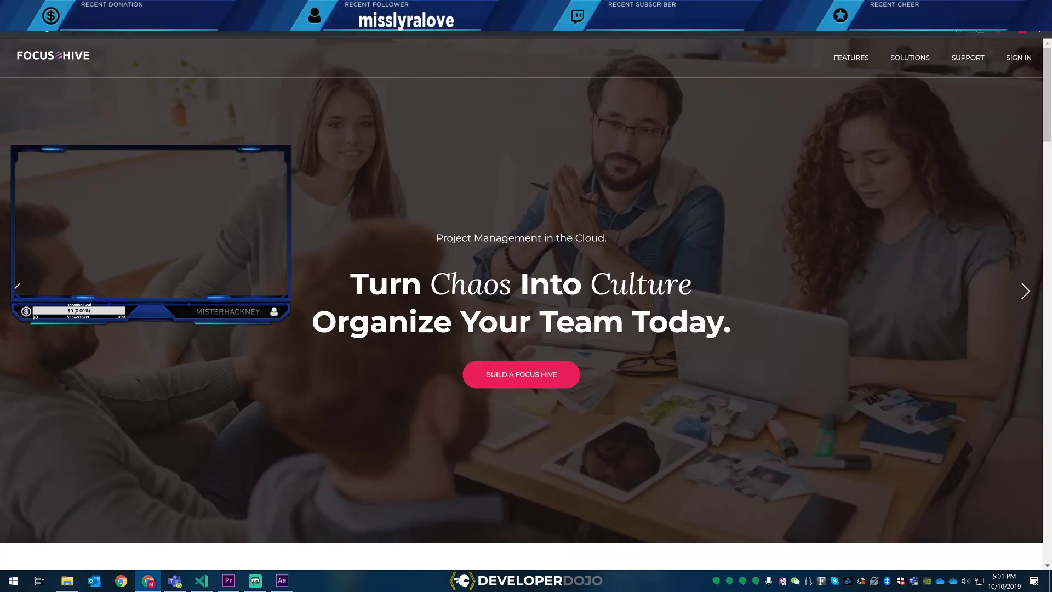
pyautogui.hotkey('alt', 'Tab')
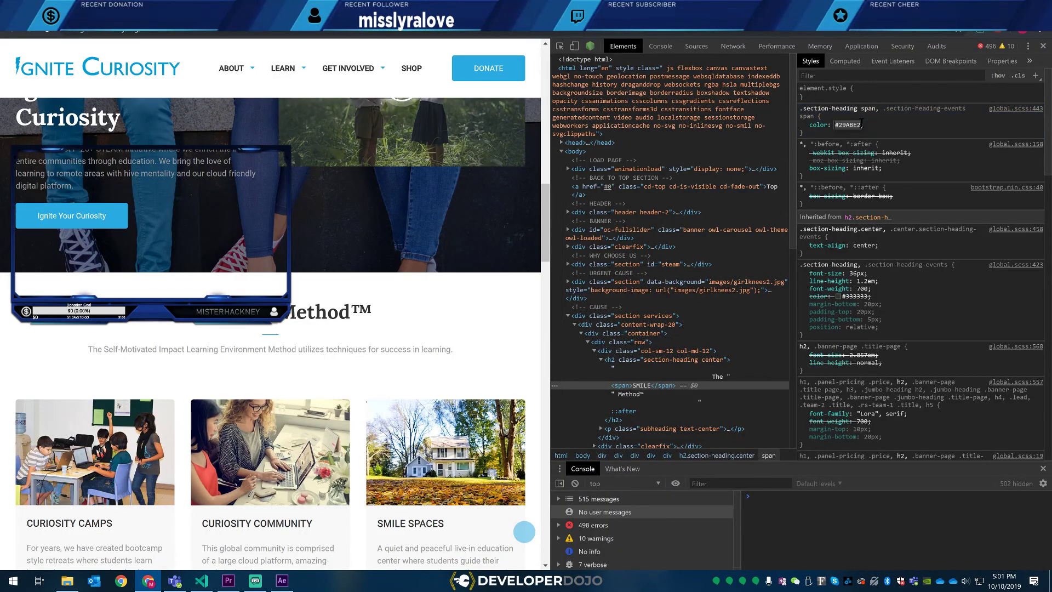
pyautogui.hotkey('alt', 'Tab')
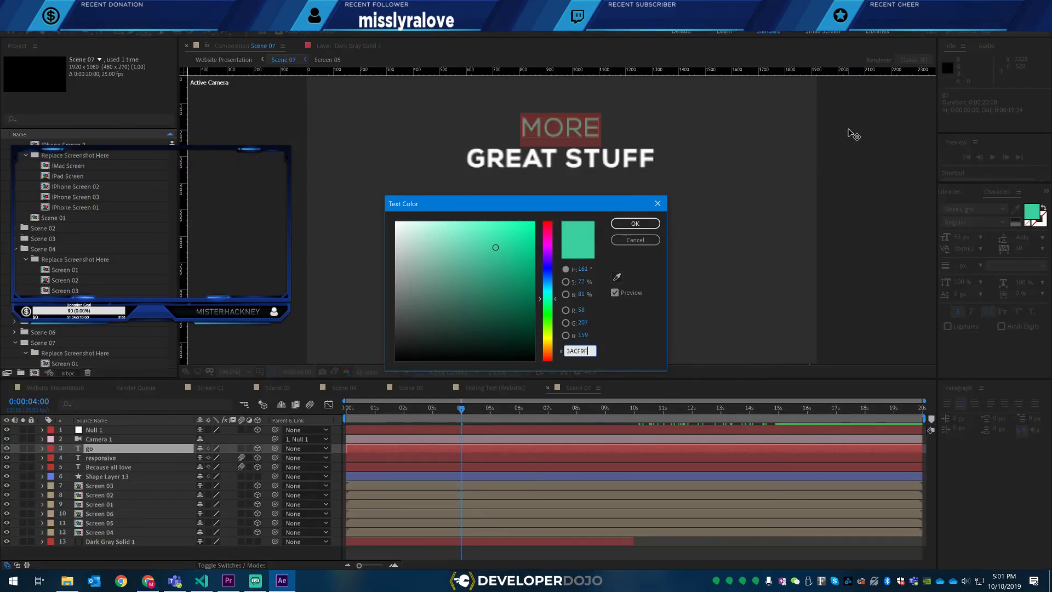
pyautogui.hotkey('ctrl', 'v')
pyautogui.hotkey('ctrl', 'a')
pyautogui.hotkey('ctrl', 'v')
pyautogui.click(635, 224)
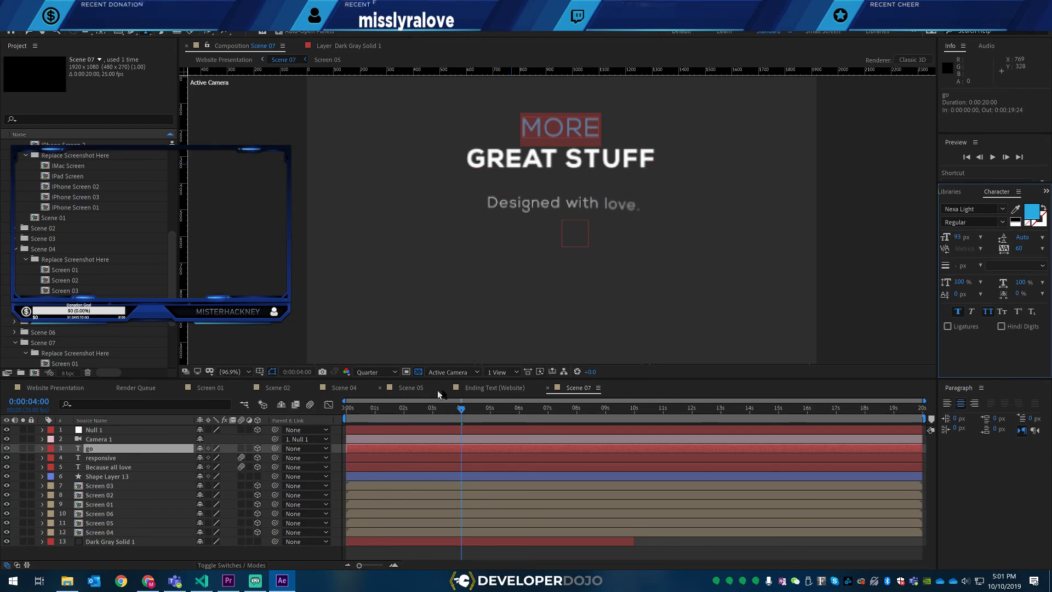
# - Open Scene 06 from the Website Presentation composition, fit it to the viewer and move to 0:00:03:02
pyautogui.click(77, 389)
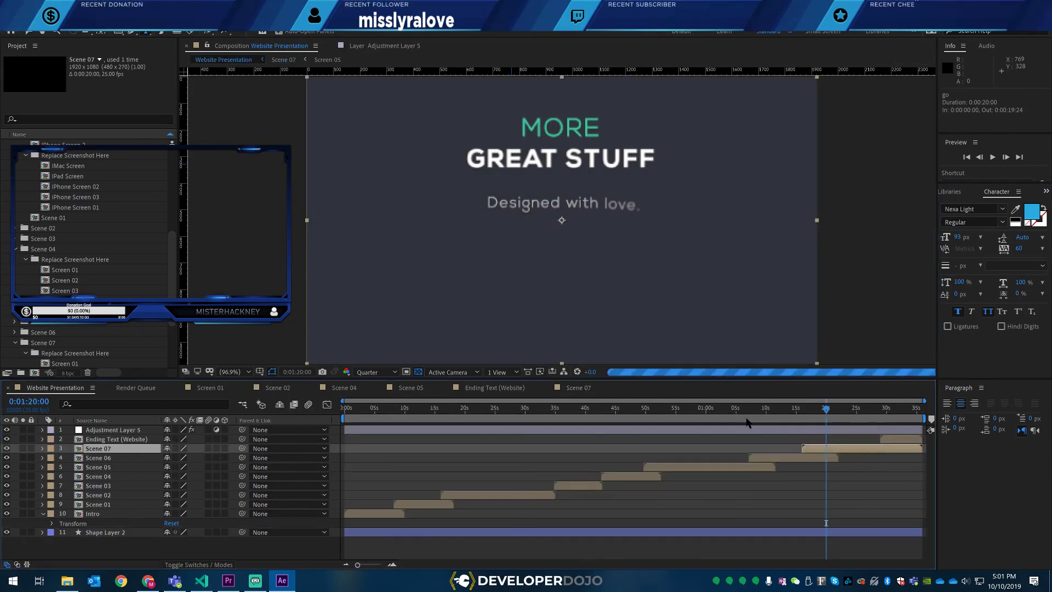
pyautogui.click(788, 459)
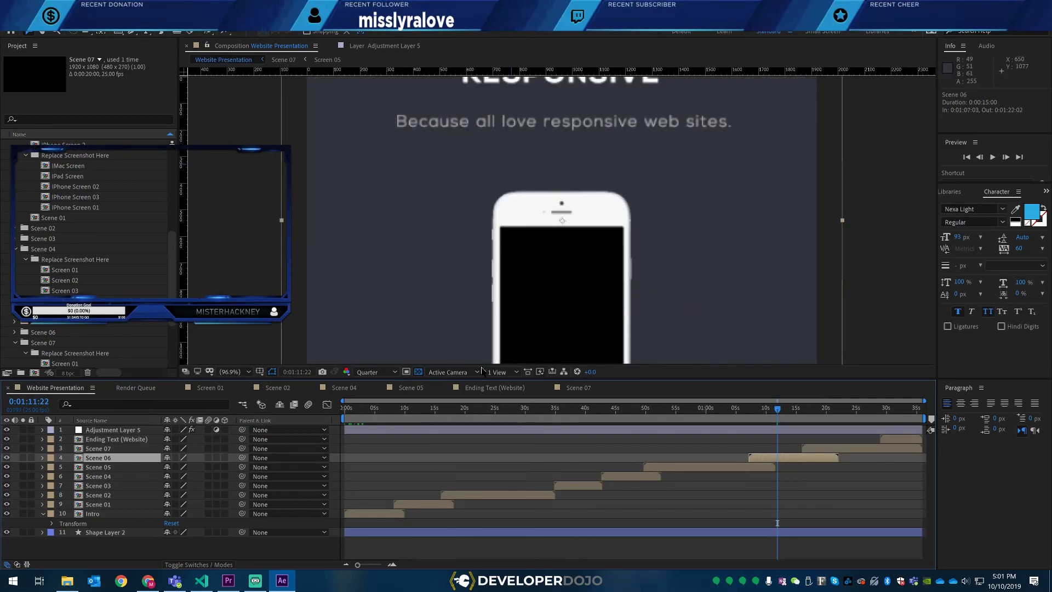
pyautogui.doubleClick(81, 459)
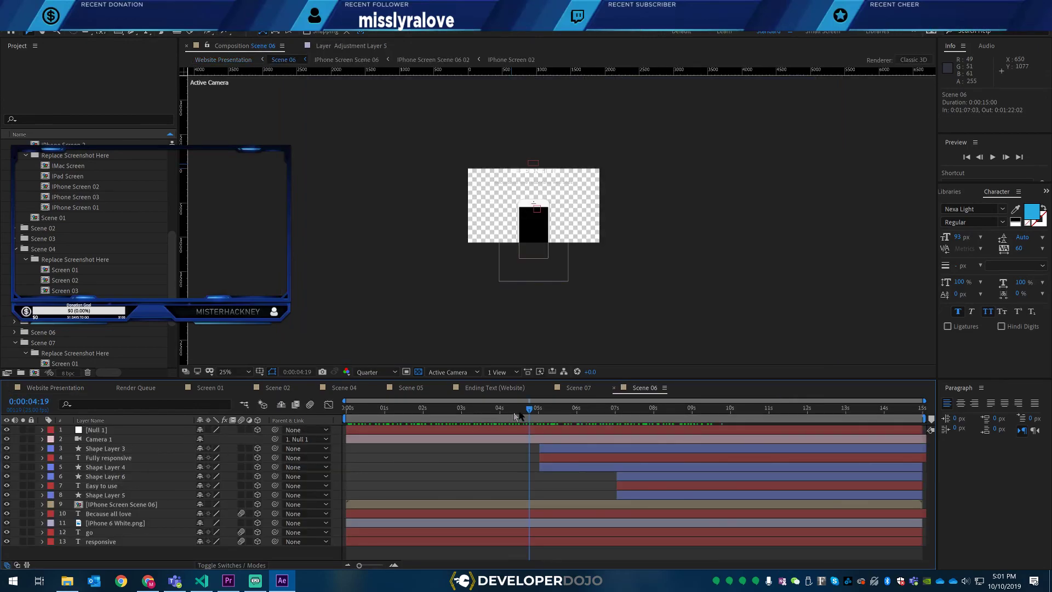
pyautogui.click(250, 372)
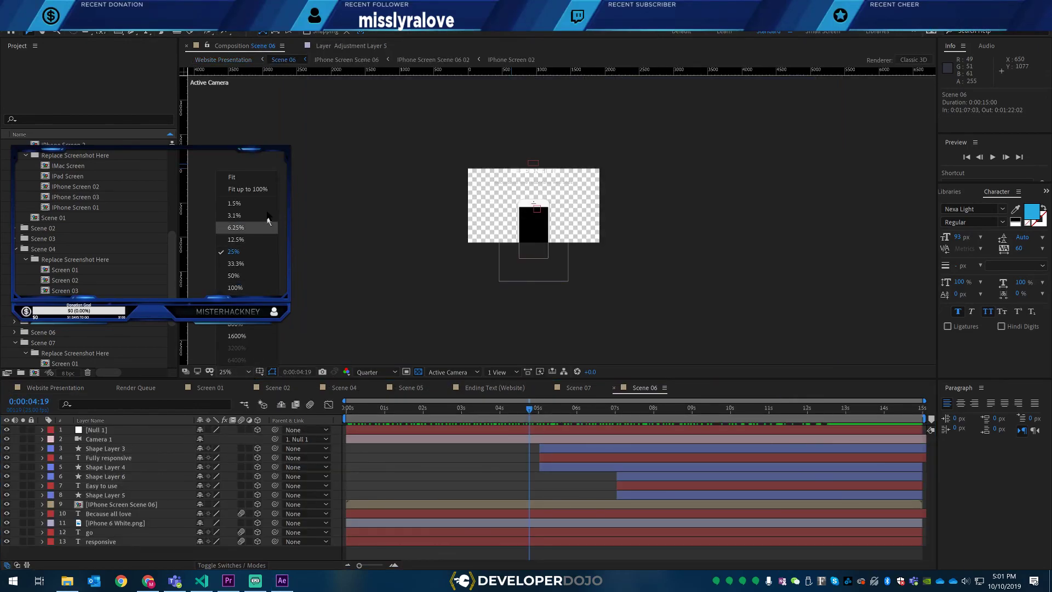
pyautogui.click(258, 175)
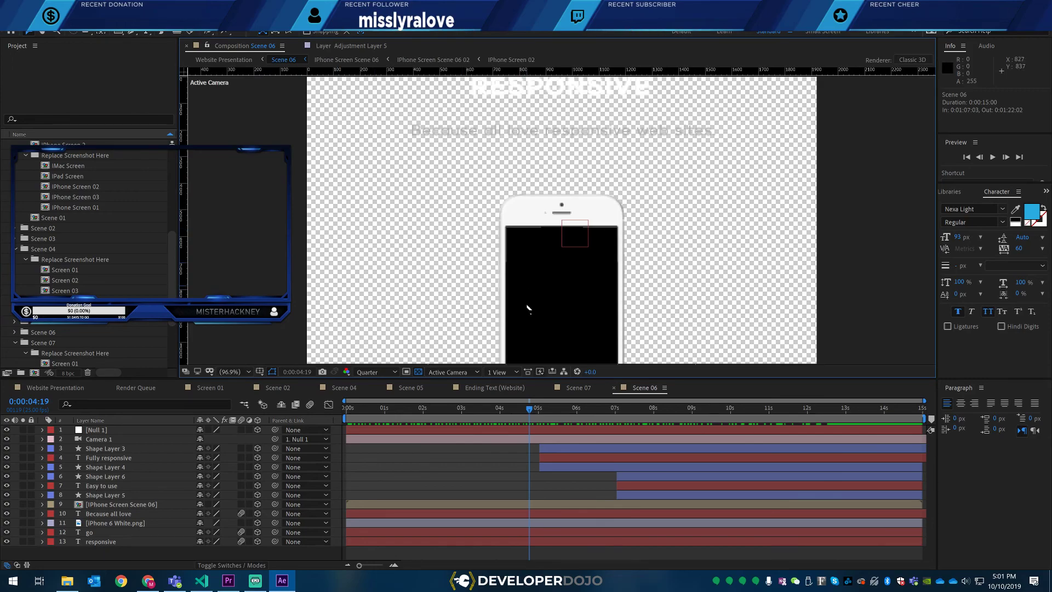
pyautogui.moveTo(356, 413); pyautogui.dragTo(485, 412)
pyautogui.click(464, 412)
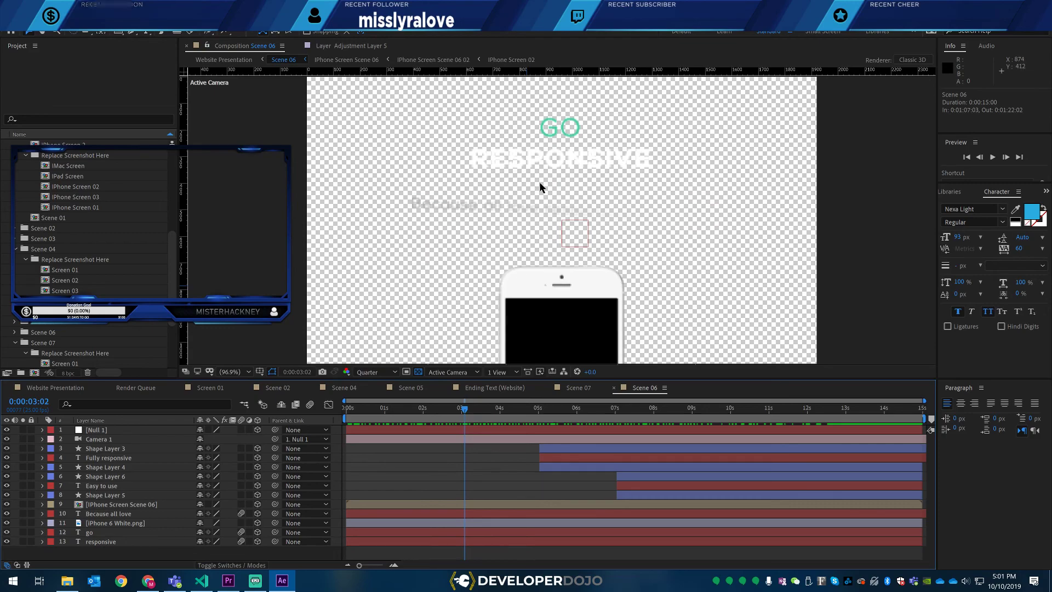
# - Set the text color of the GO title in Scene 06 to 29ABE2
pyautogui.click(91, 533)
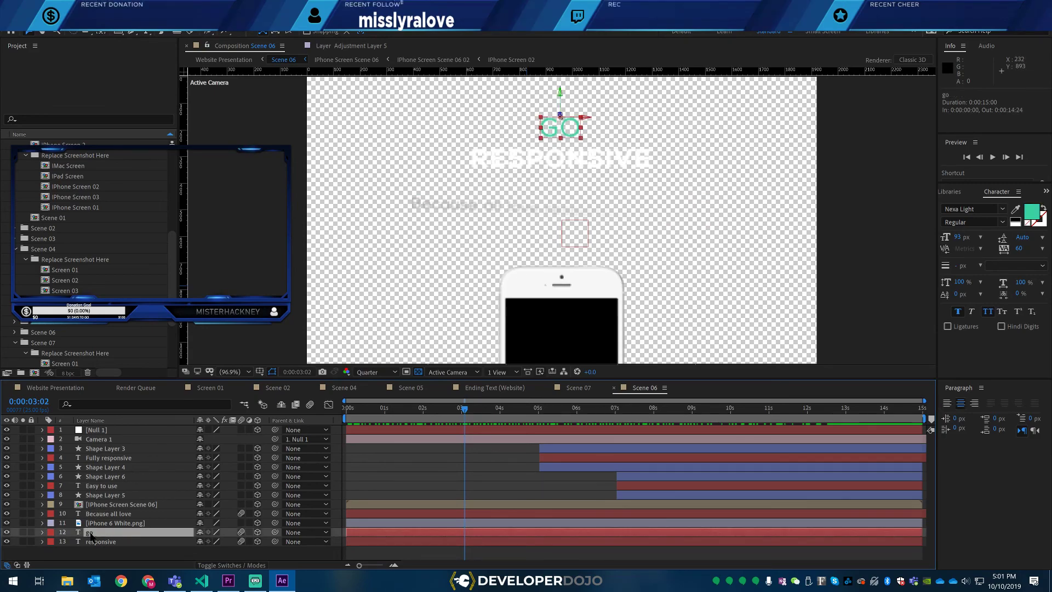
pyautogui.click(1032, 211)
pyautogui.hotkey('ctrl', 'v')
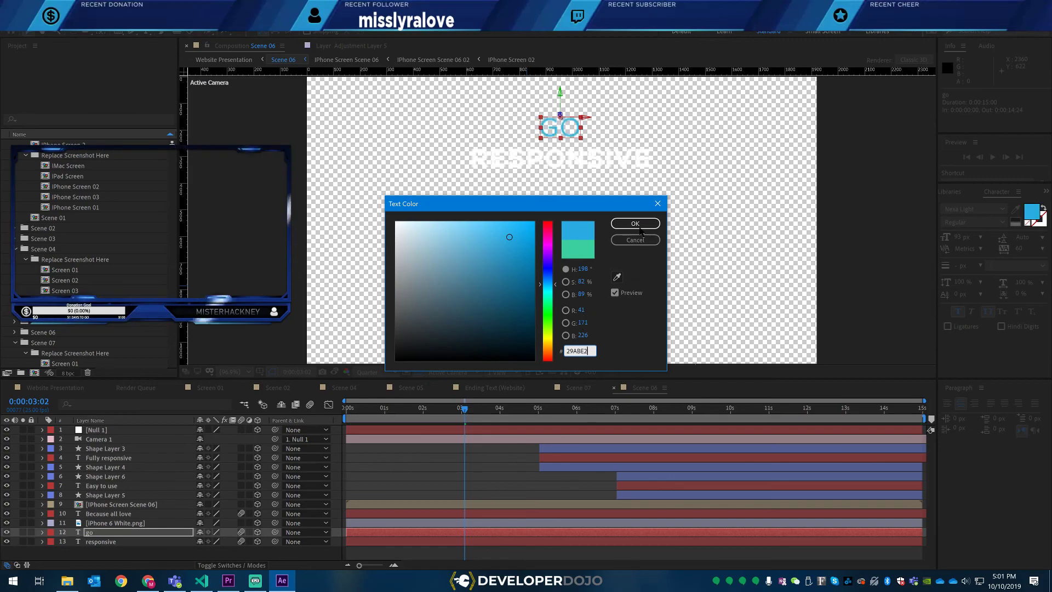
pyautogui.click(635, 223)
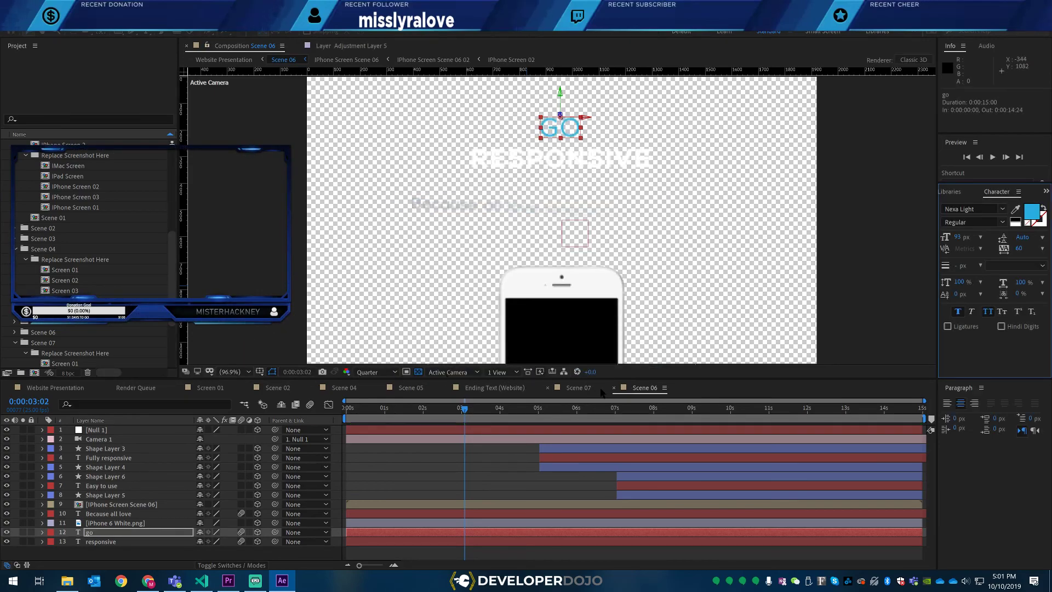
# - Open Scene 07 at 0:00:03:24 and change its MORE title to REMOTE
pyautogui.click(578, 388)
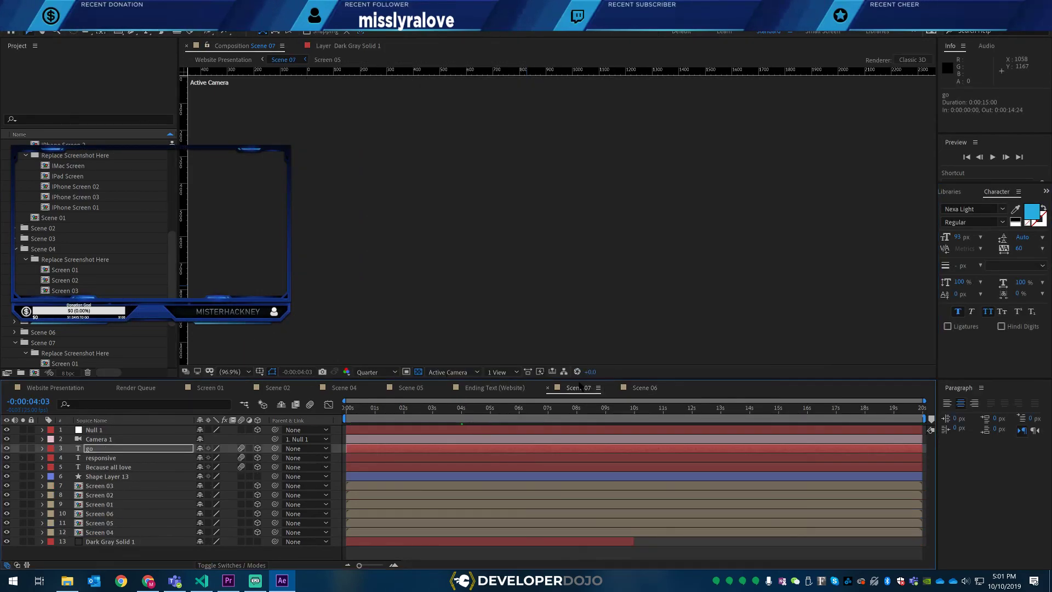
pyautogui.moveTo(367, 410); pyautogui.dragTo(460, 410)
pyautogui.doubleClick(557, 127)
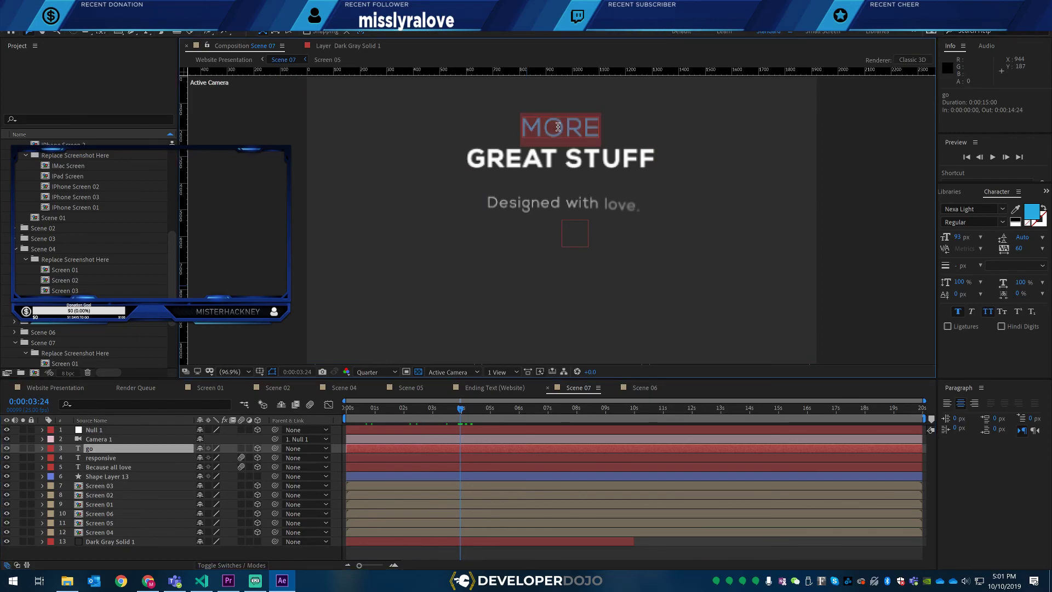
pyautogui.click(558, 127)
pyautogui.press('BackSpace')
pyautogui.press('BackSpace')
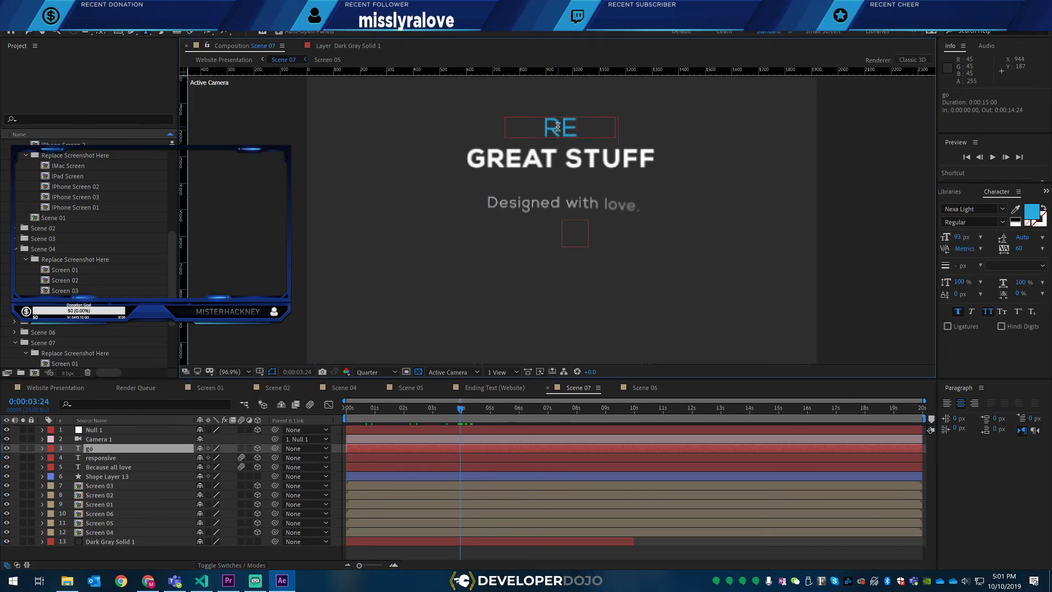
pyautogui.write('MOTE')
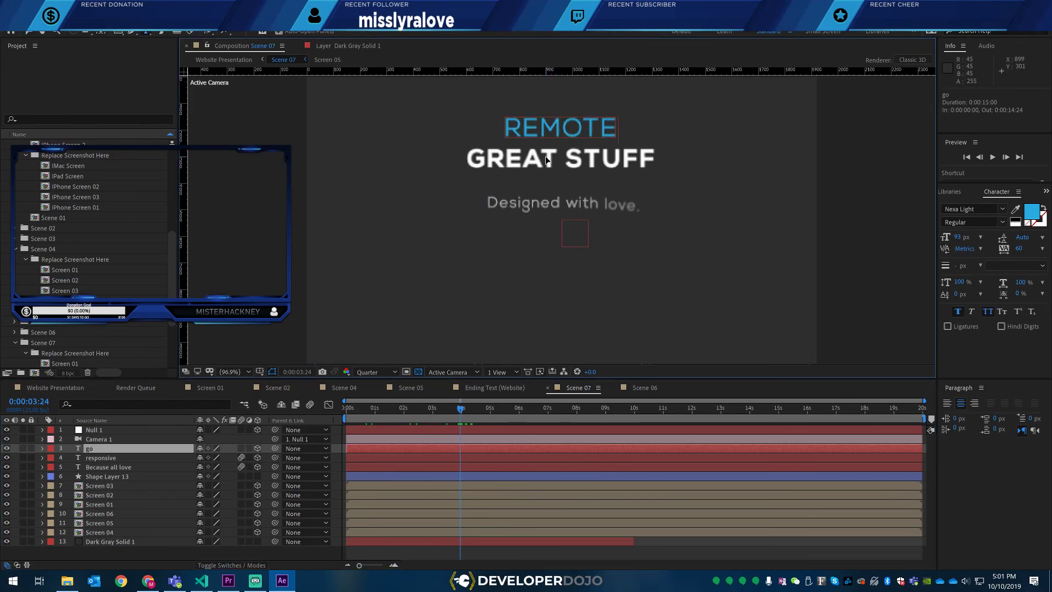
pyautogui.click(108, 458)
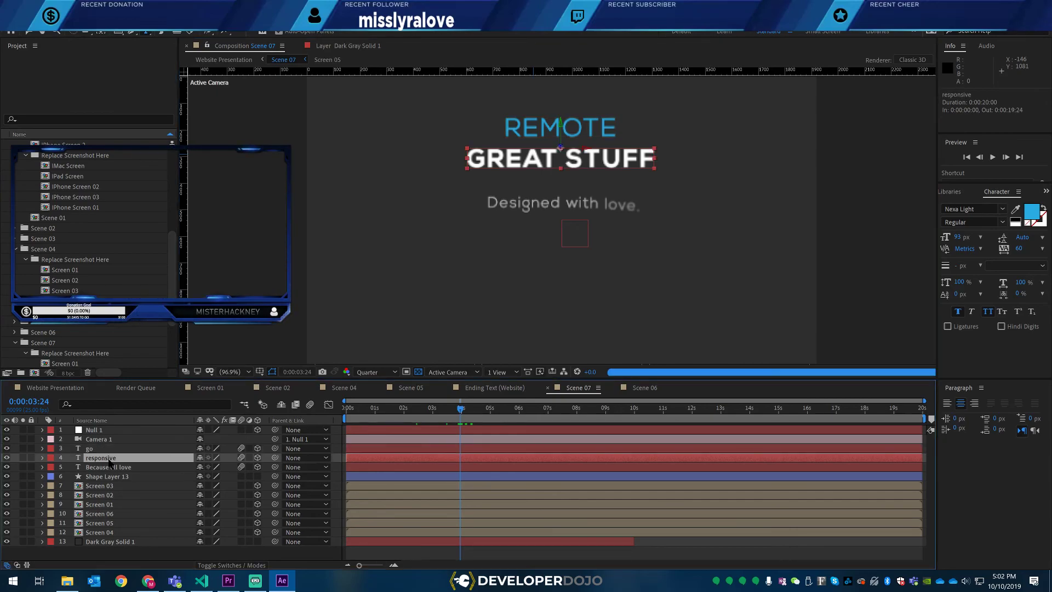
pyautogui.doubleClick(546, 162)
pyautogui.click(545, 162)
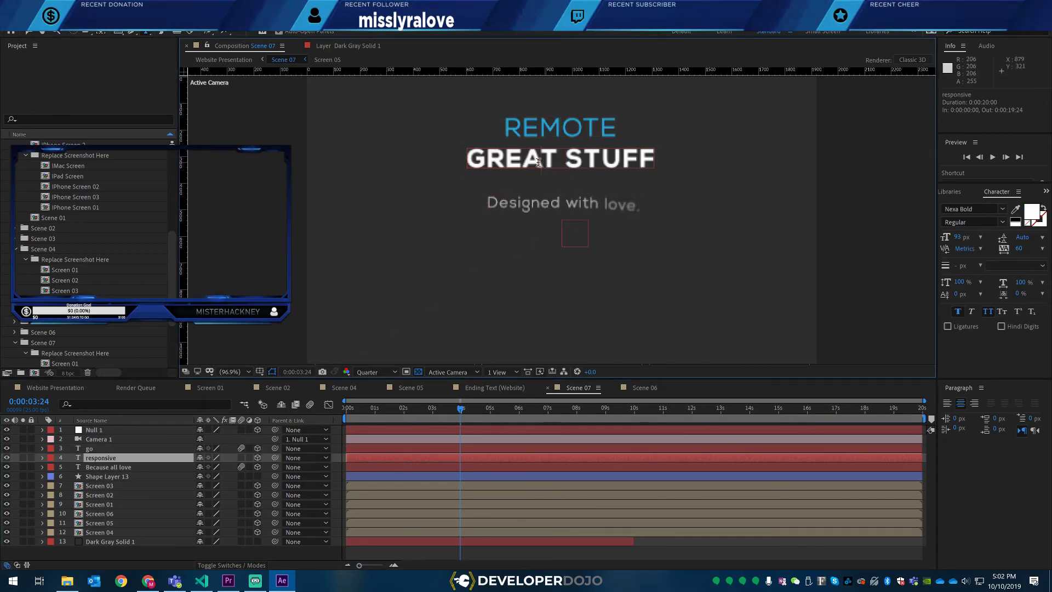
pyautogui.moveTo(472, 160); pyautogui.dragTo(659, 156)
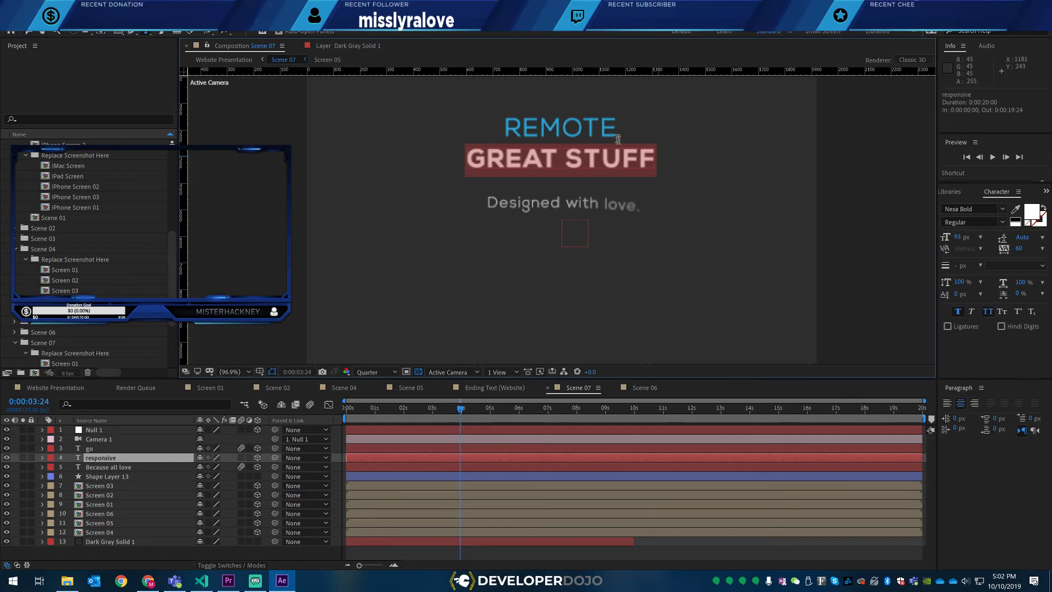
pyautogui.click(564, 163)
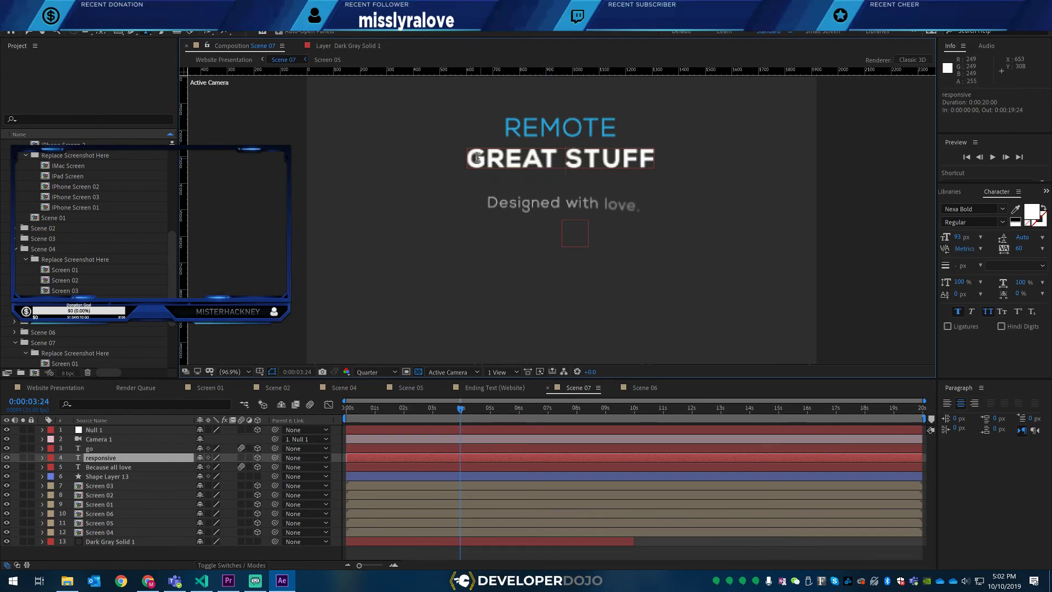
pyautogui.moveTo(467, 158); pyautogui.dragTo(655, 152)
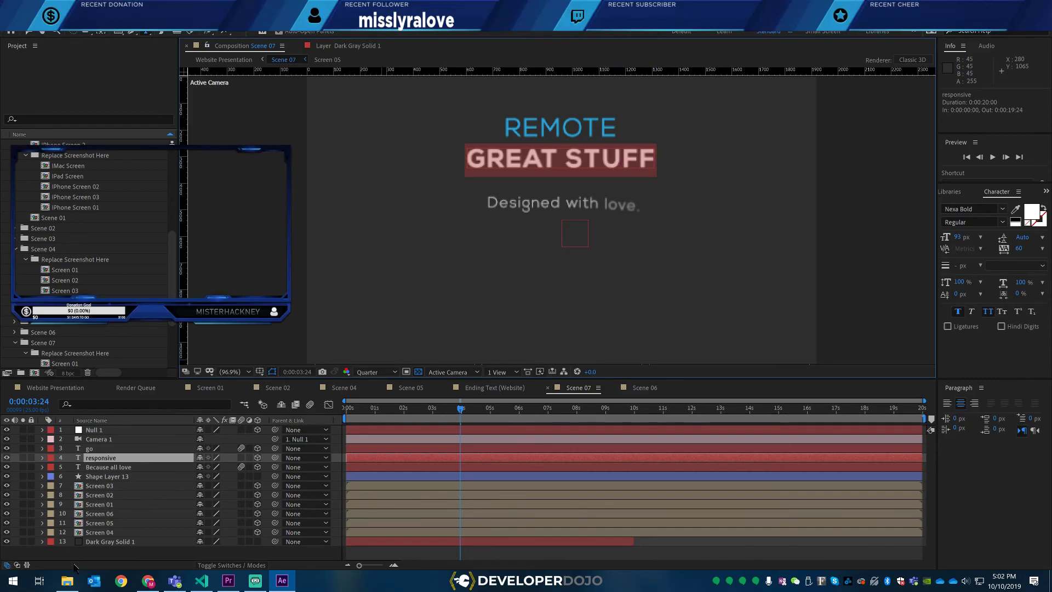
# - Look up the We Work Remotely website in the browser for wording ideas and return to Scene 07 in After Effects
pyautogui.click(148, 581)
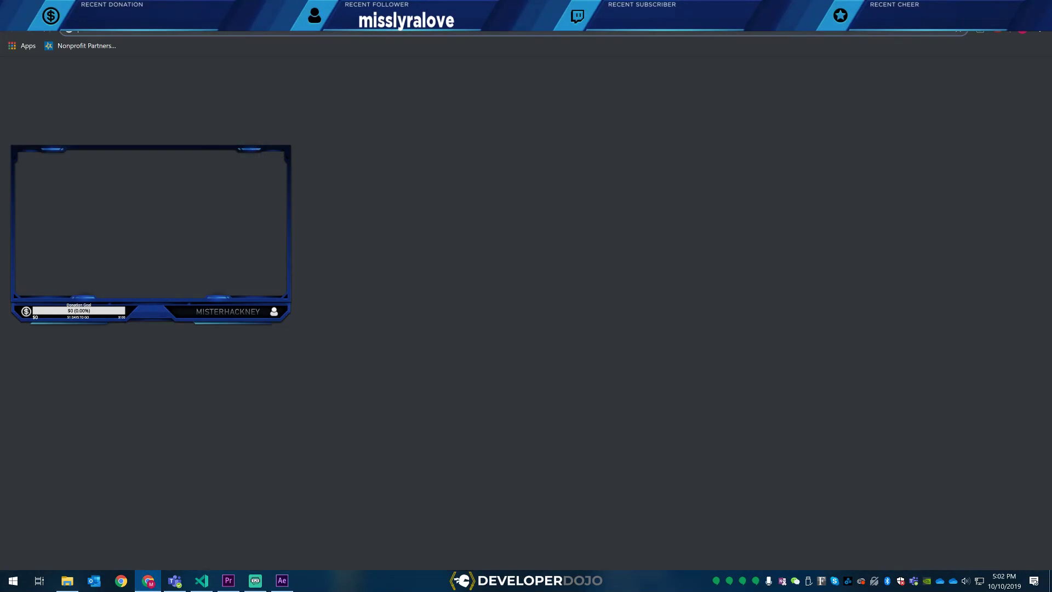
pyautogui.write('weweork')
pyautogui.press('BackSpace')
pyautogui.press('BackSpace')
pyautogui.press('BackSpace')
pyautogui.write('orkremotely')
pyautogui.press('Return')
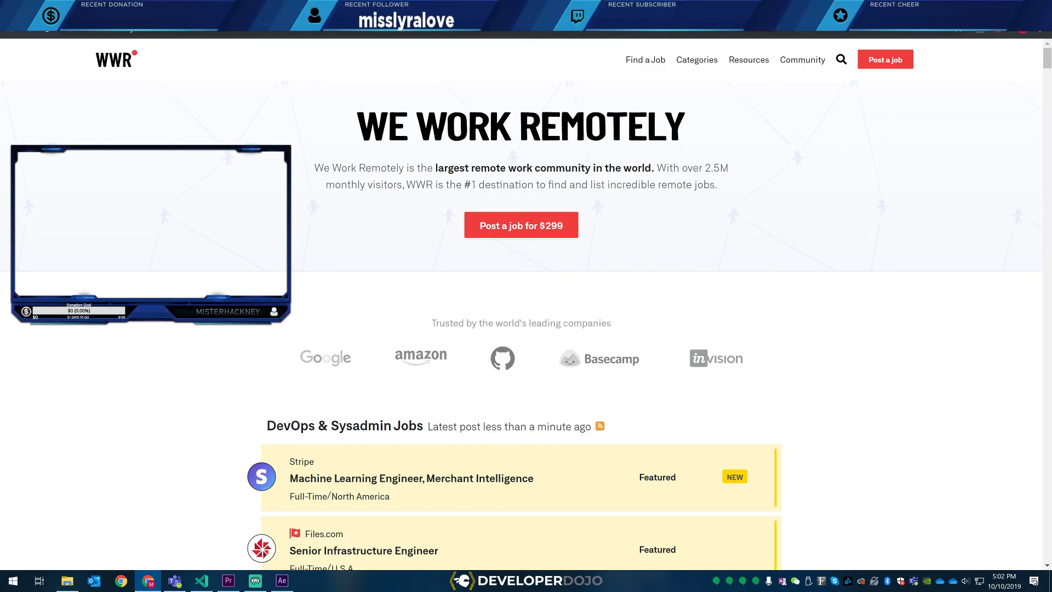
pyautogui.hotkey('alt', 'Tab')
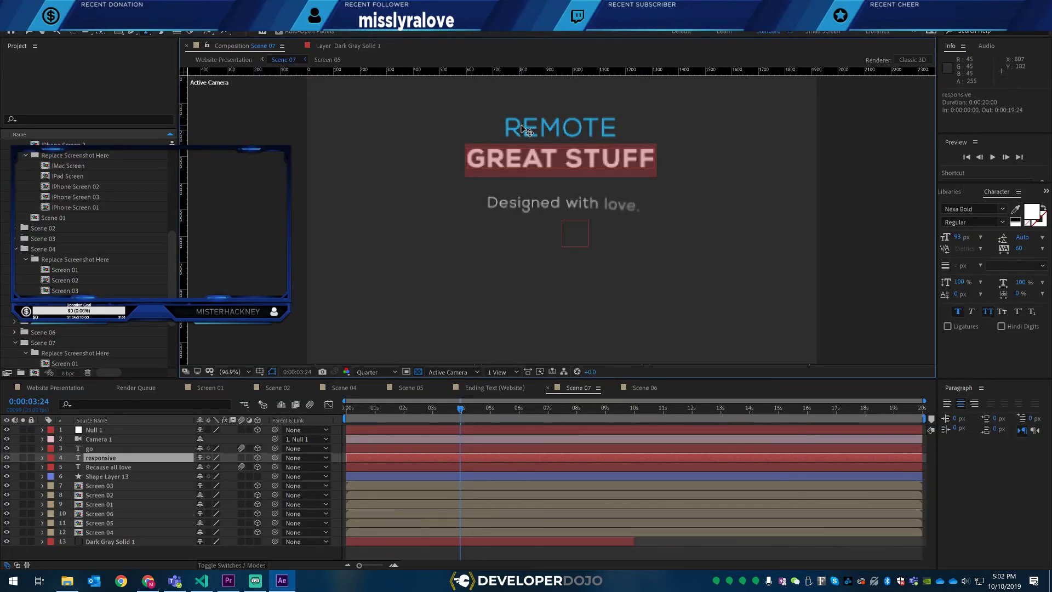
pyautogui.click(527, 160)
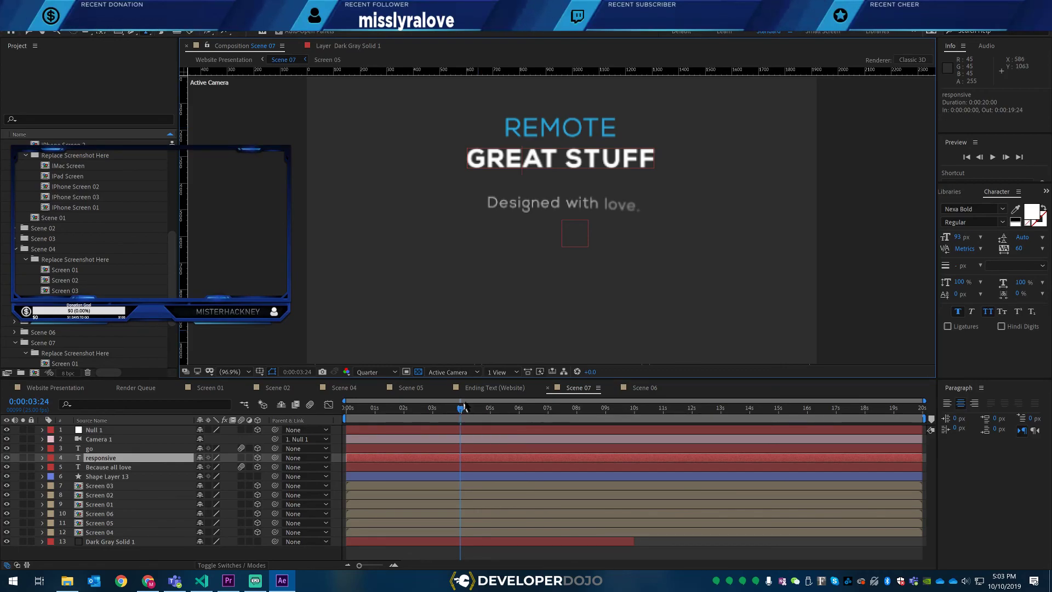
# - Copy Dark Gray Solid 1 from Scene 07 into Scene 06 and place it as the bottom layer
pyautogui.click(625, 390)
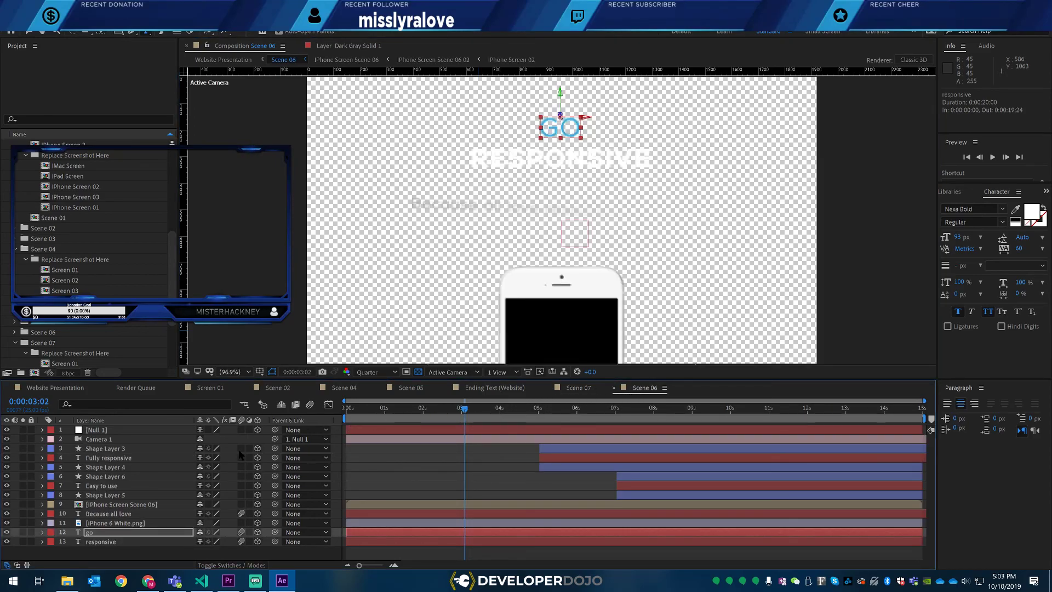
pyautogui.click(573, 389)
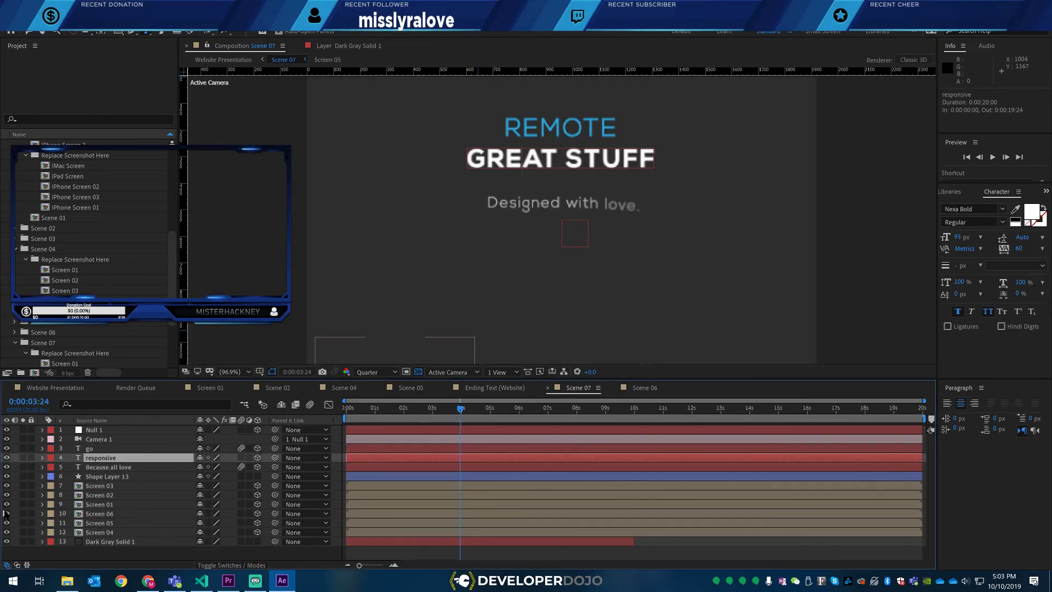
pyautogui.click(125, 543)
pyautogui.hotkey('ctrl', 'c')
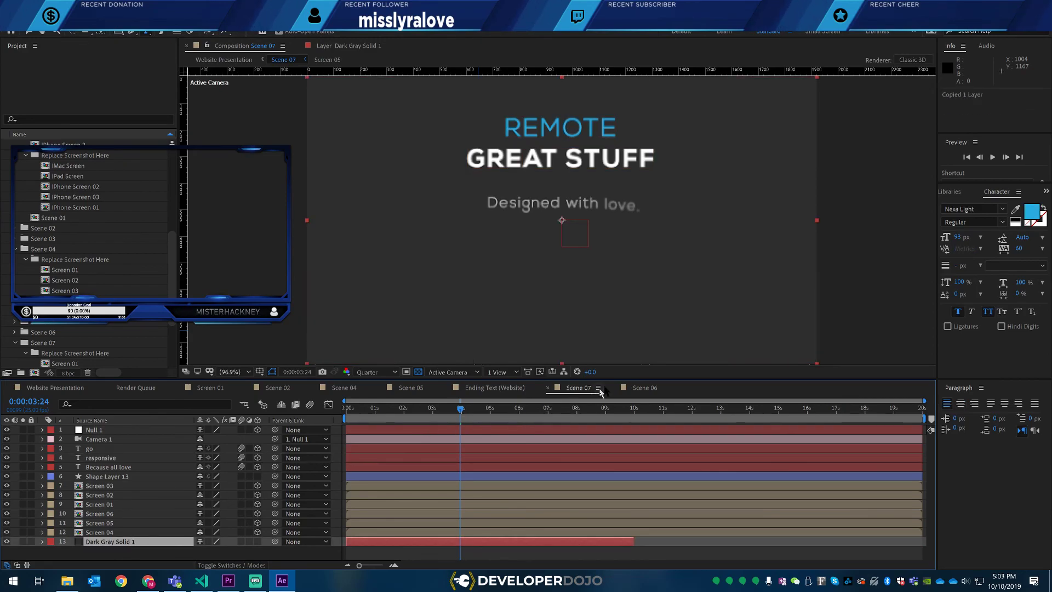
pyautogui.click(639, 388)
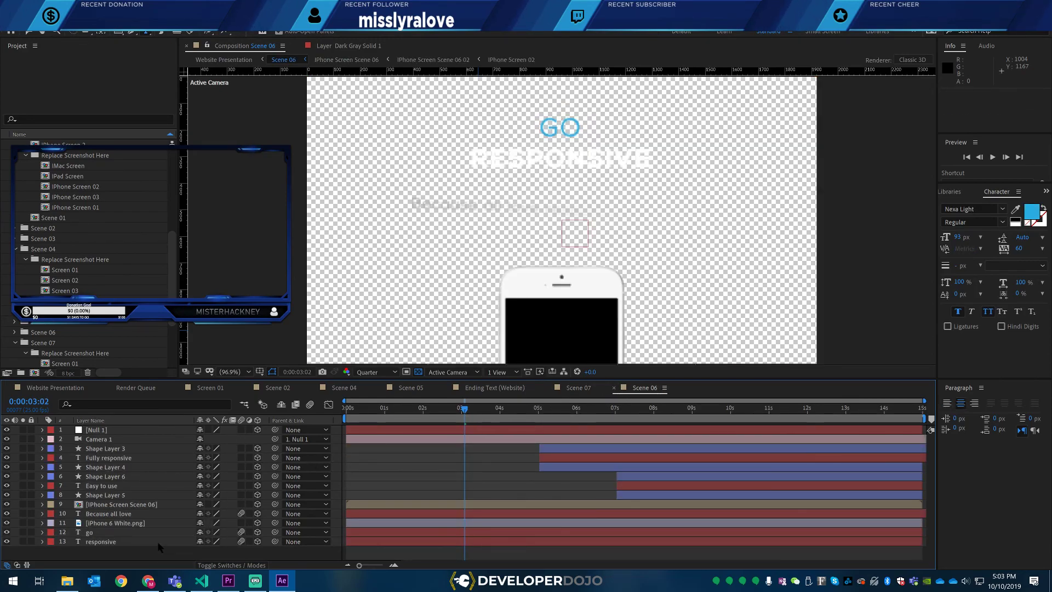
pyautogui.hotkey('ctrl', 'v')
pyautogui.moveTo(118, 431); pyautogui.dragTo(100, 557)
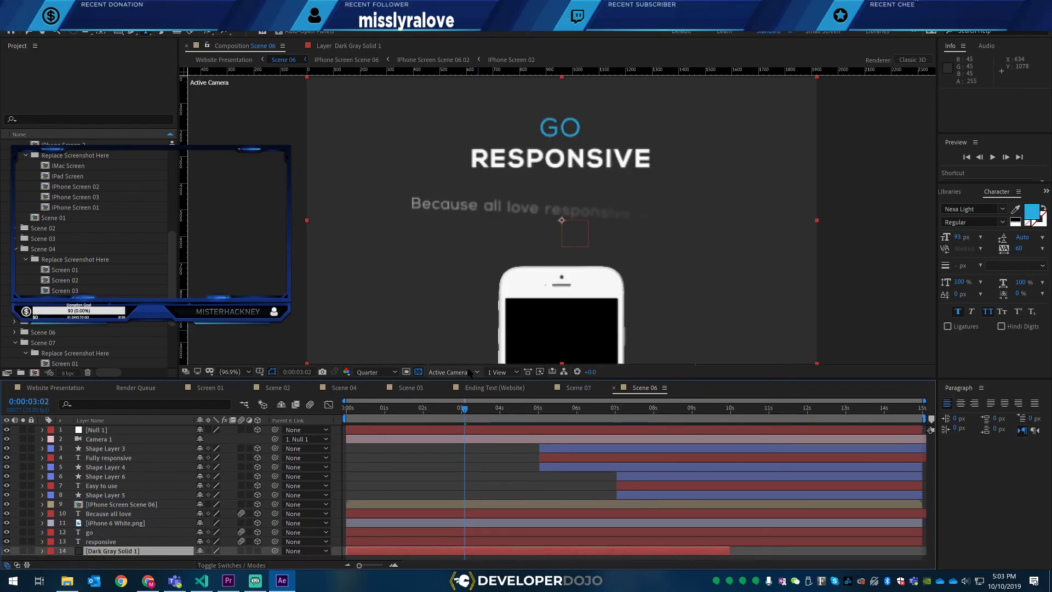
# - Reorder the open compositions so that Scene 07 comes after Scene 06, and return to Scene 06
pyautogui.click(589, 390)
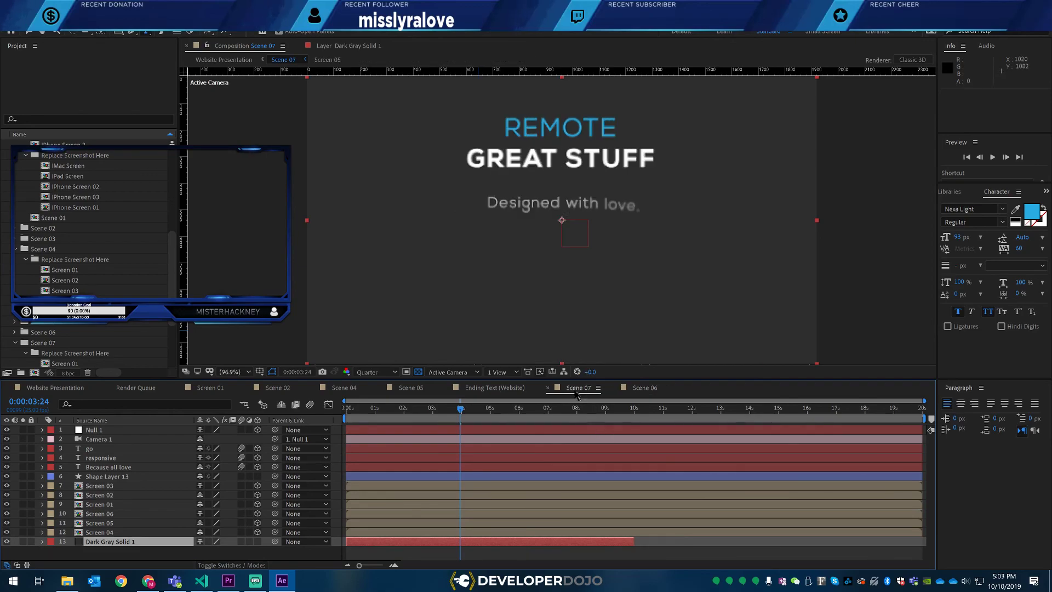
pyautogui.moveTo(598, 391); pyautogui.dragTo(654, 387)
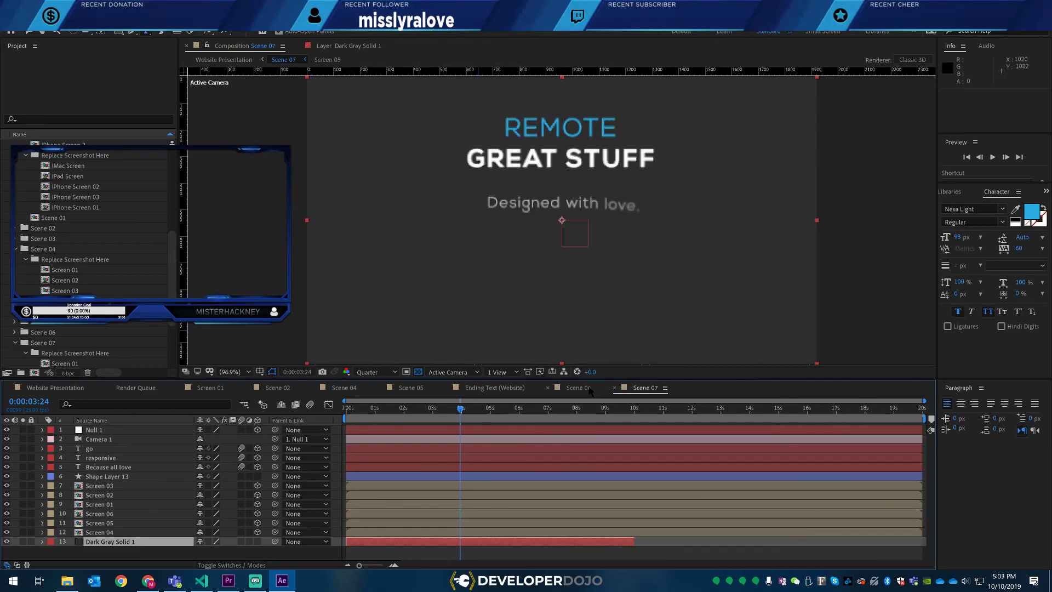
pyautogui.click(591, 391)
# - Go to 0:00:02:16 in Scene 06 and change the GO title to STAY
pyautogui.moveTo(432, 414)
pyautogui.mouseDown()
pyautogui.moveTo(567, 405)
pyautogui.moveTo(414, 415)
pyautogui.moveTo(448, 412)
pyautogui.mouseUp()
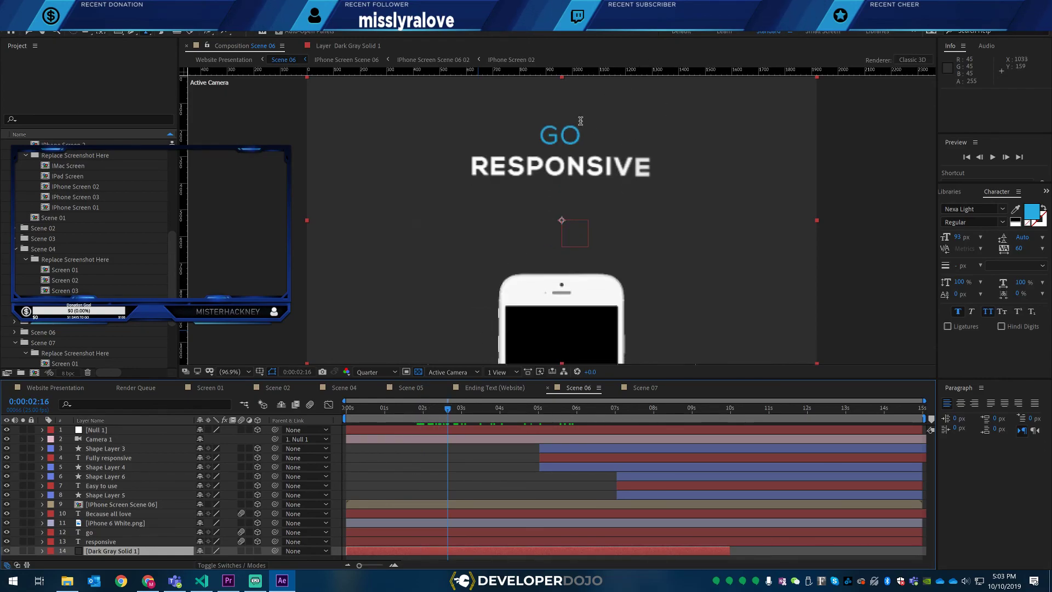
pyautogui.click(565, 134)
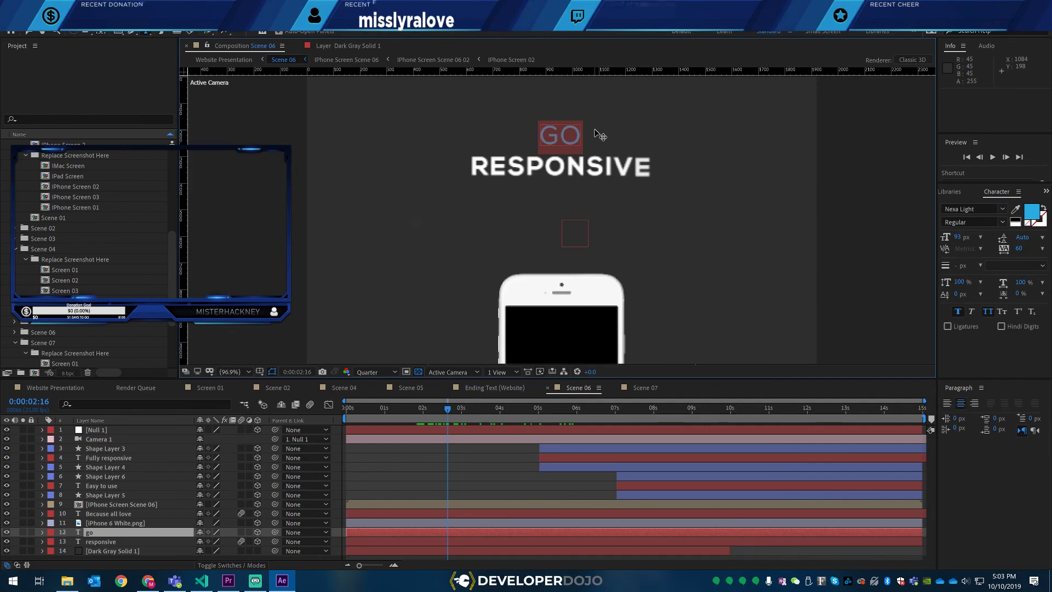
pyautogui.write('STAY')
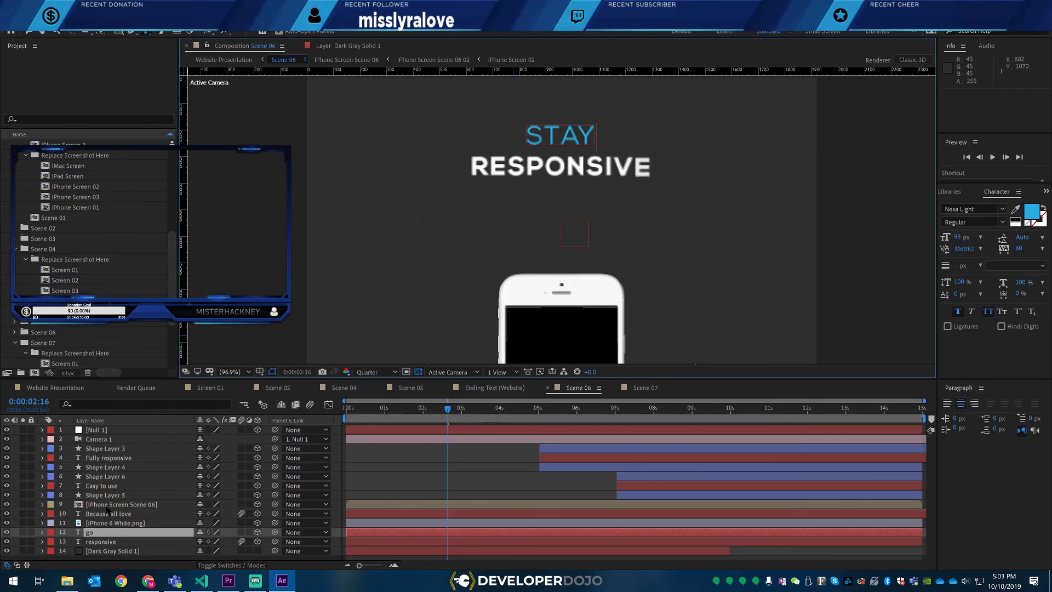
# - Replace the RESPONSIVE title in Scene 06 with COMMUNICATE
pyautogui.click(110, 542)
pyautogui.doubleClick(544, 163)
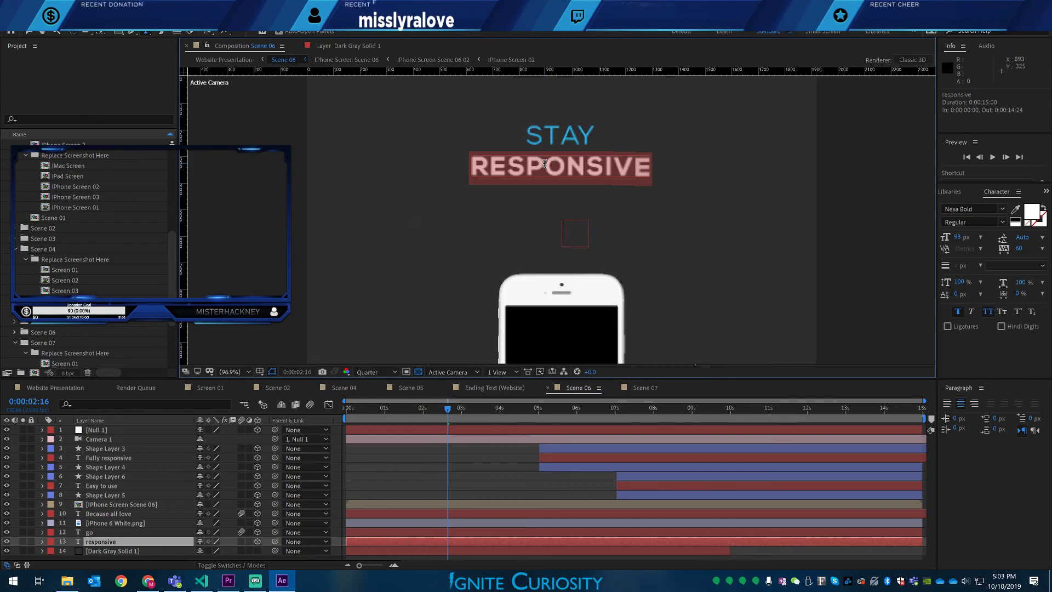
pyautogui.write('communicate')
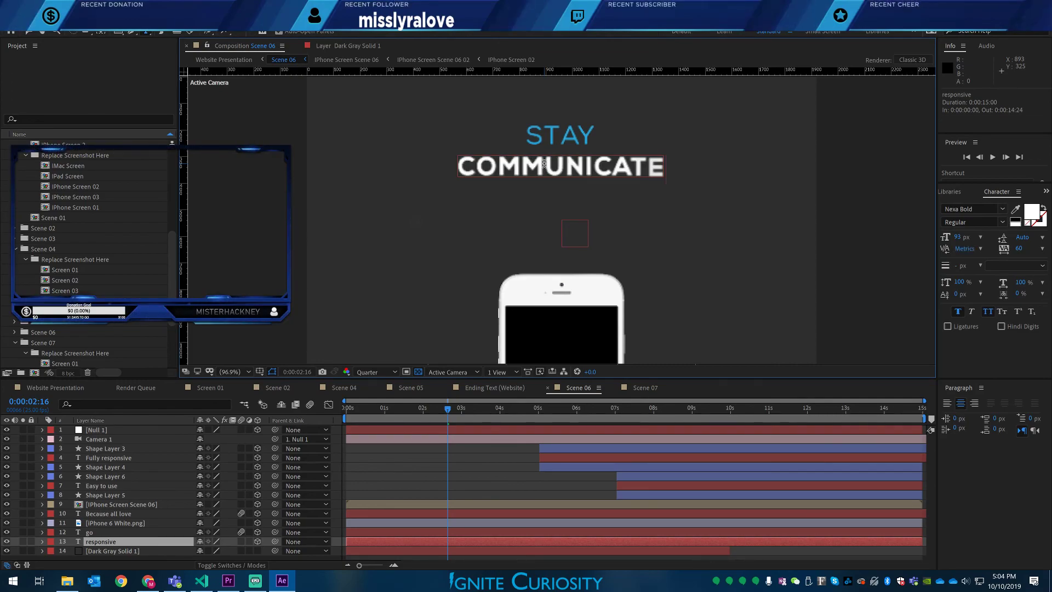
# - Change the white title below STAY in Scene 06 to CONNECTED
pyautogui.click(97, 532)
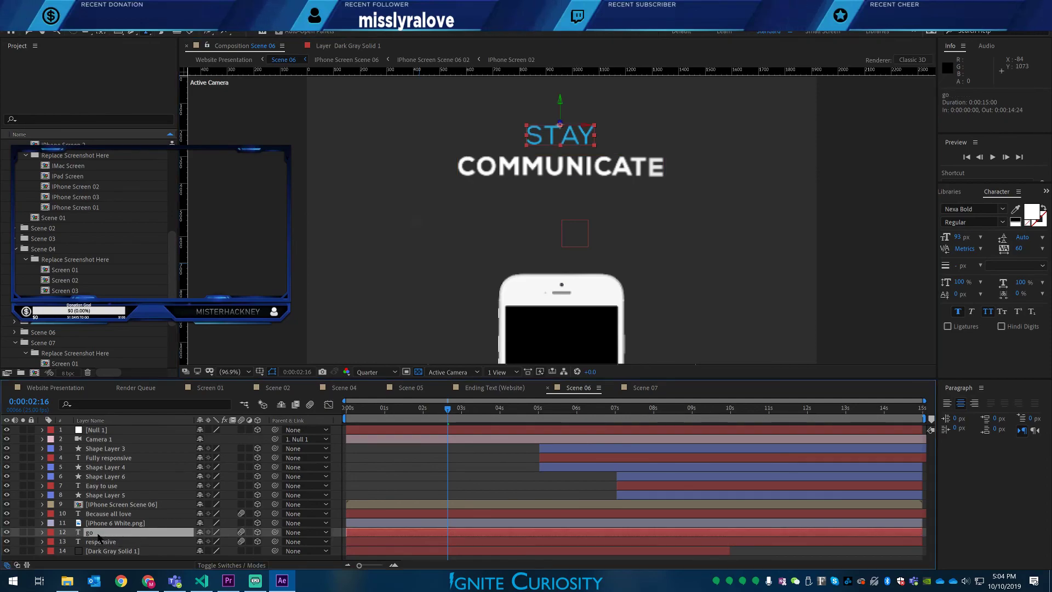
pyautogui.doubleClick(563, 174)
pyautogui.write('connected')
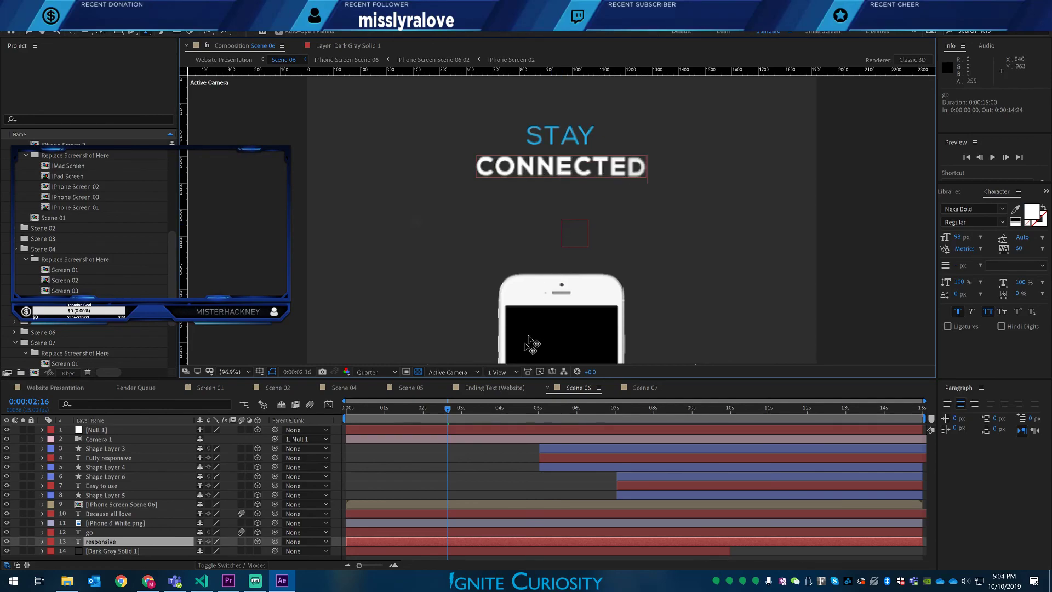
# - Go to 0:00:03:18 in Scene 06 and replace the subtitle text with "Our apps work on all devices"
pyautogui.click(489, 416)
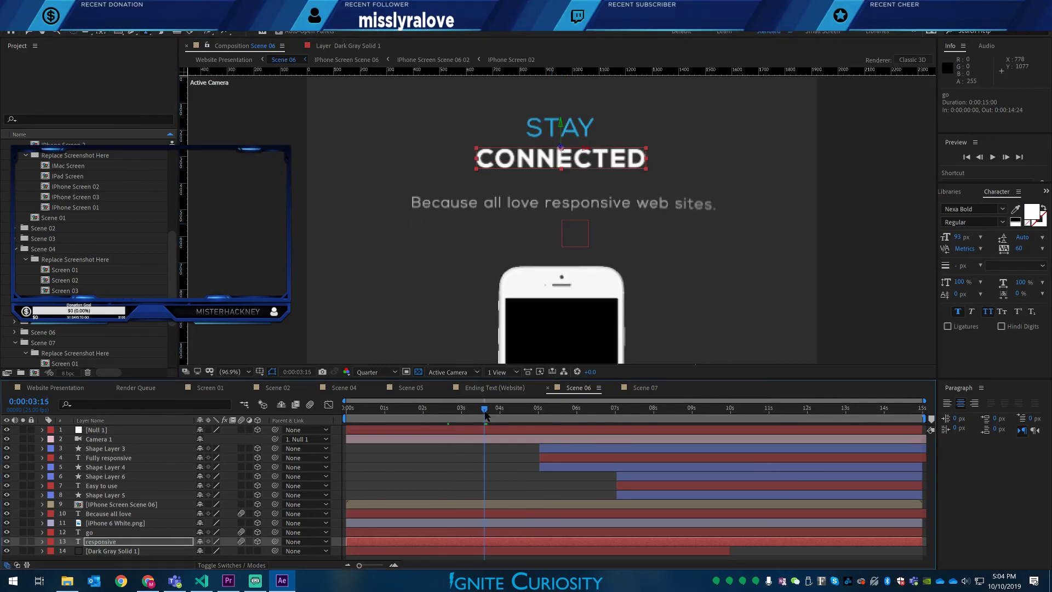
pyautogui.doubleClick(465, 202)
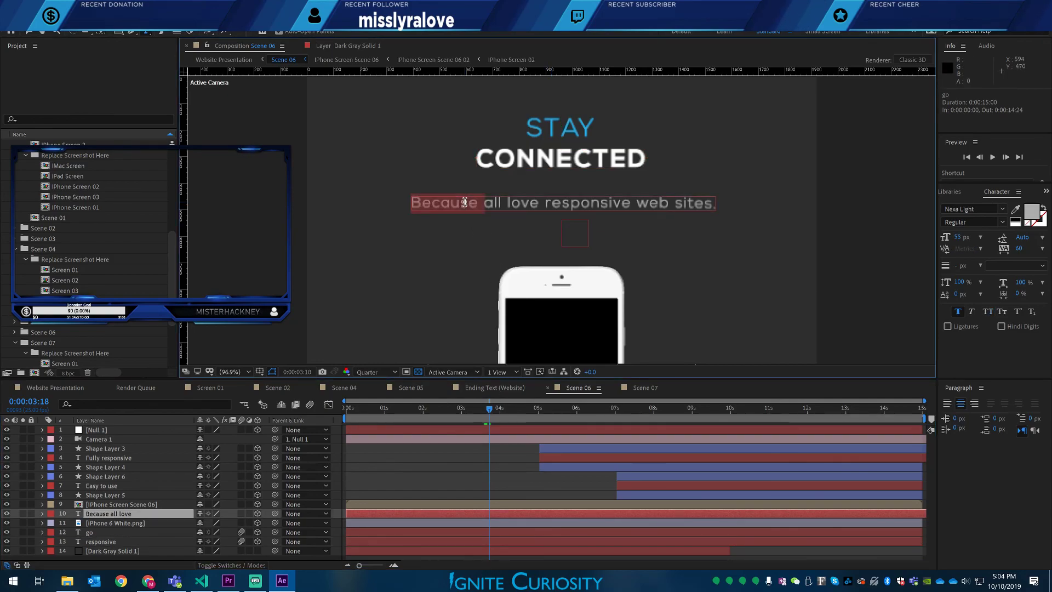
pyautogui.write('Our ')
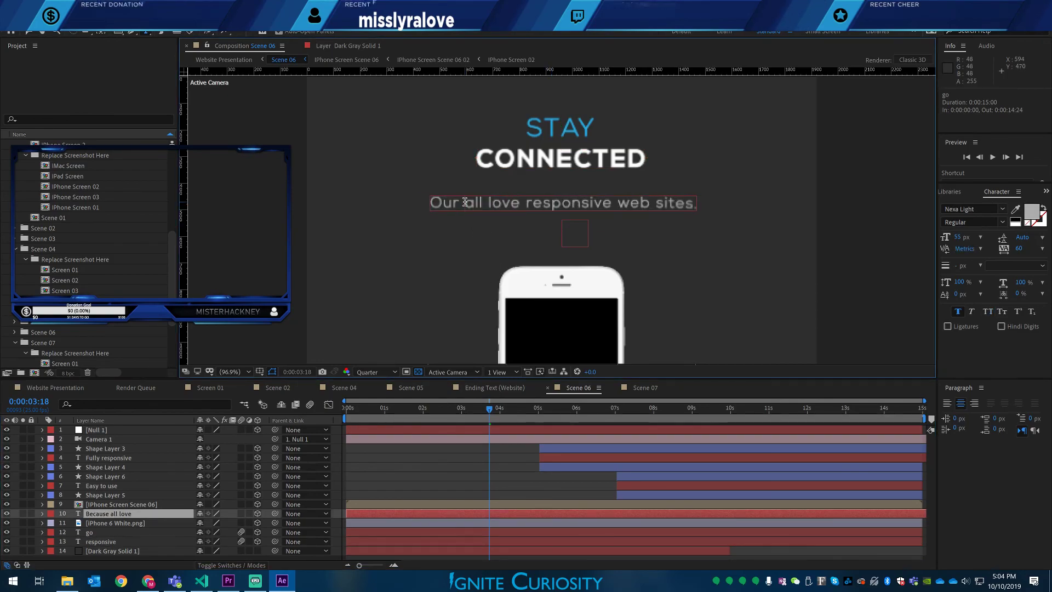
pyautogui.write('apps w')
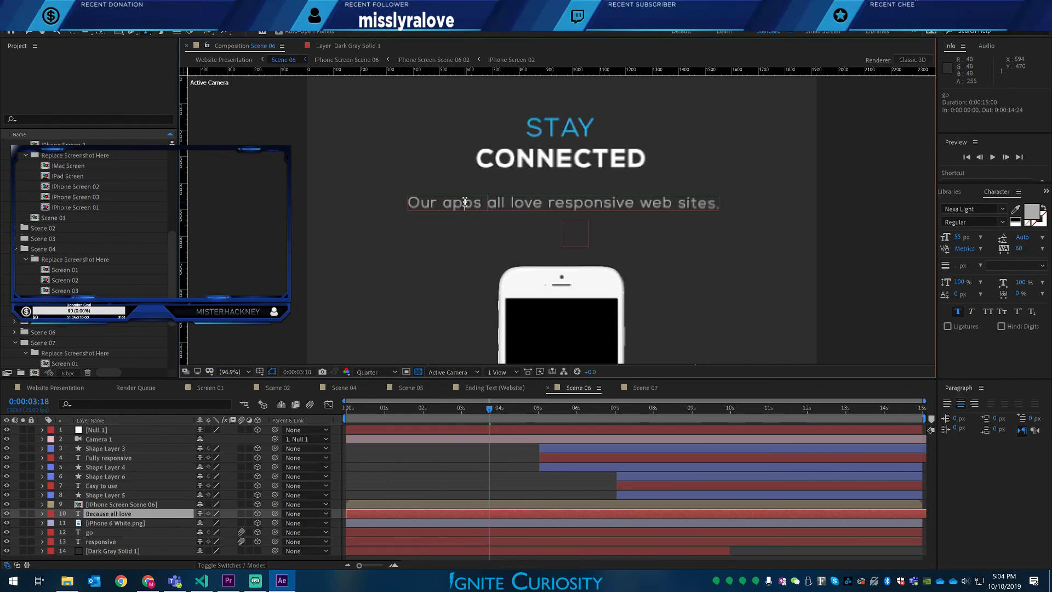
pyautogui.write('ork on all de')
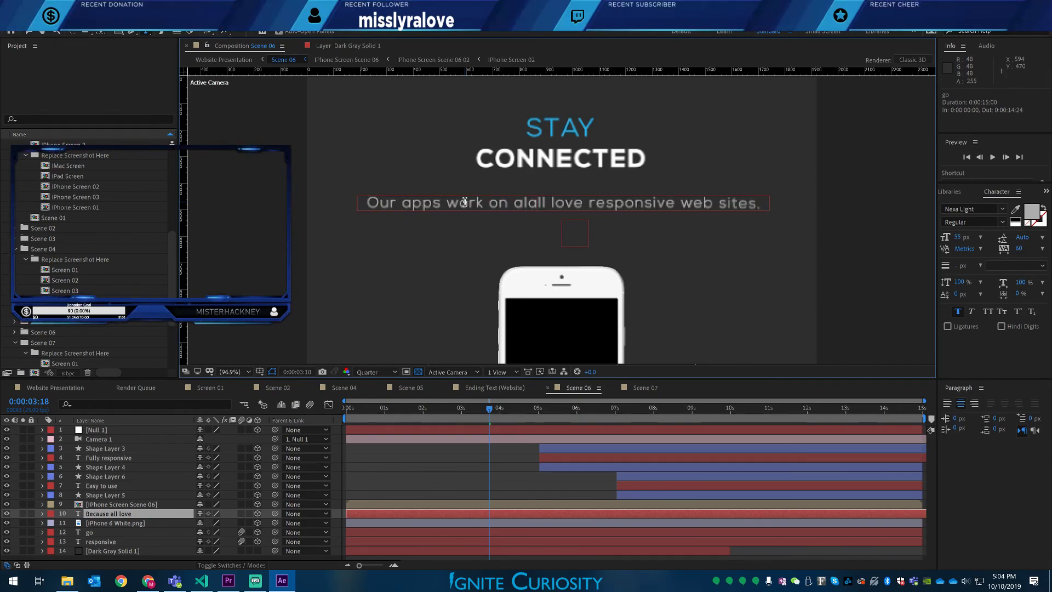
pyautogui.write('vices')
pyautogui.press('Delete')
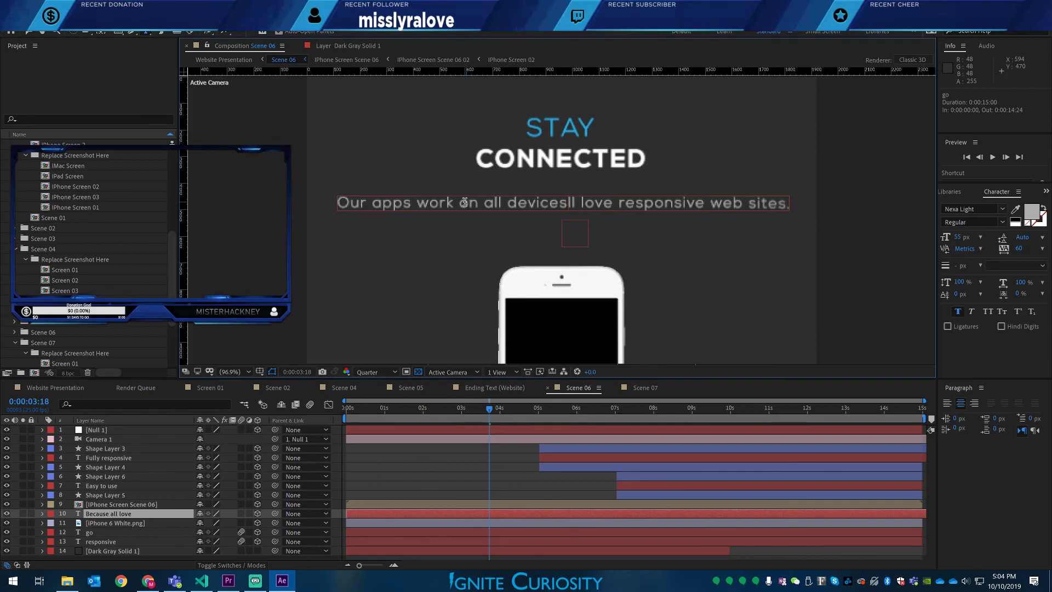
pyautogui.hotkey('shift', 'End')
pyautogui.press('Delete')
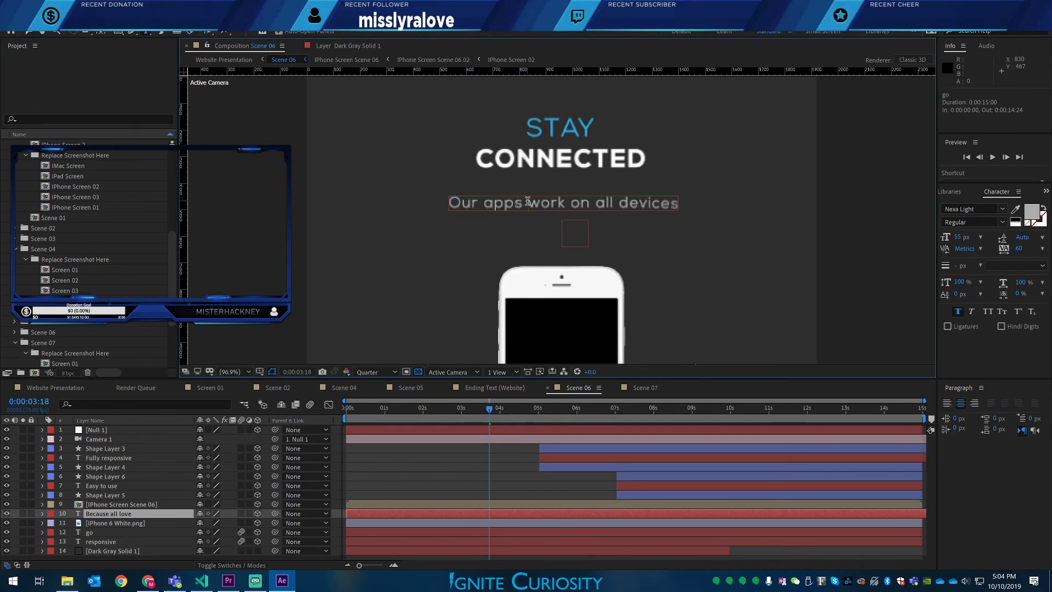
# - Change the Scene 06 subtitle to "Our apps let you learn on all devices"
pyautogui.write('let you')
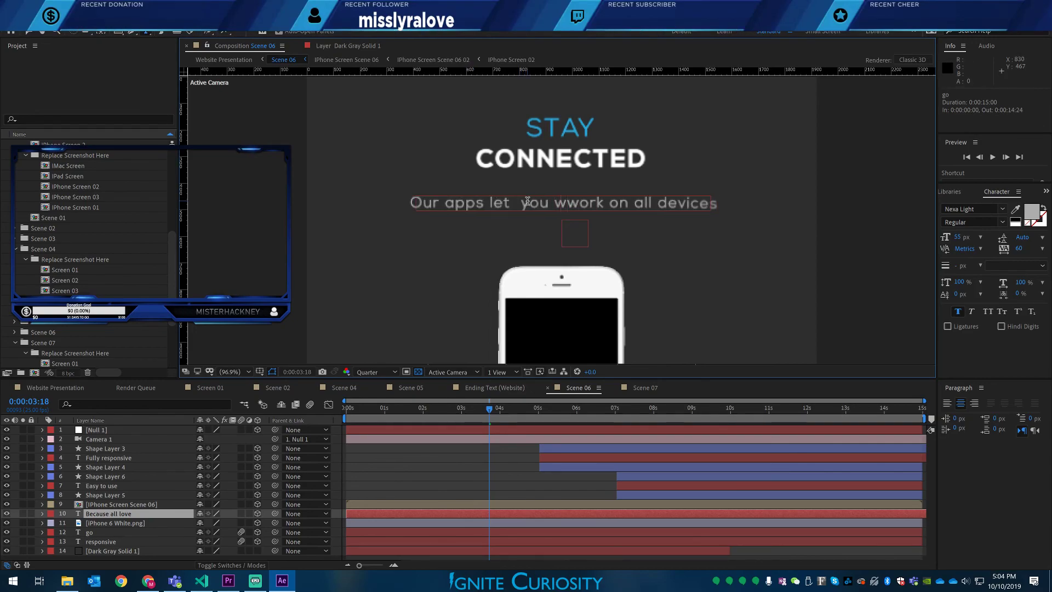
pyautogui.doubleClick(574, 205)
pyautogui.write('learn')
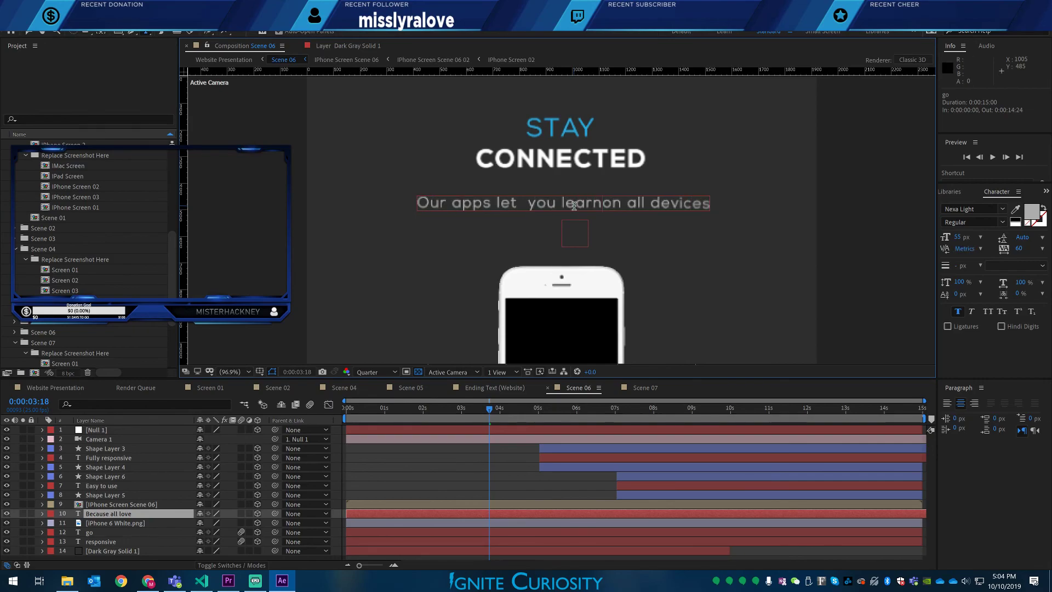
pyautogui.press('BackSpace')
pyautogui.press('BackSpace')
pyautogui.press('BackSpace')
pyautogui.write('t')
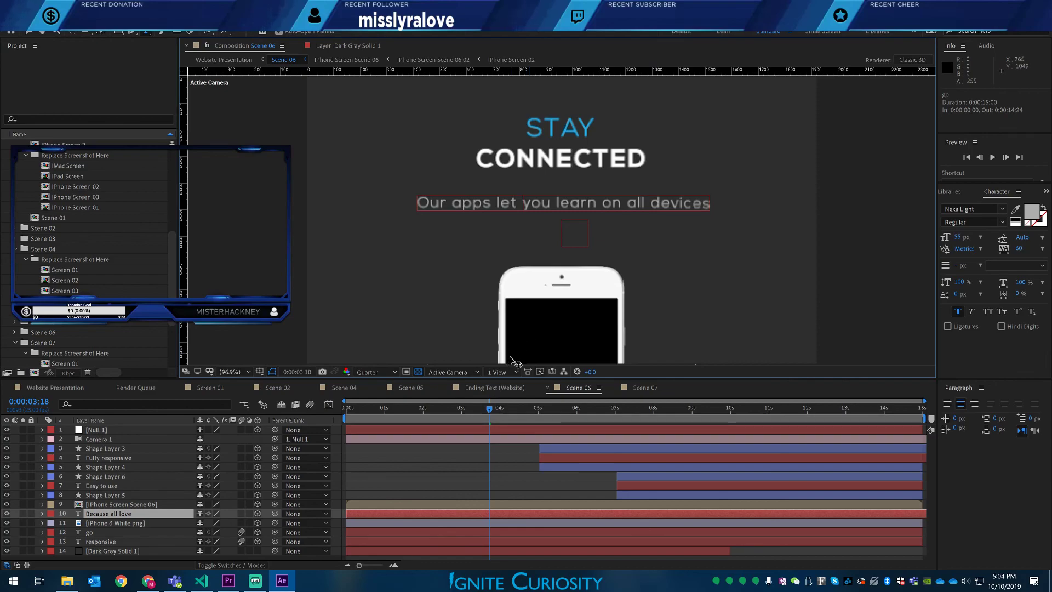
# - Go to 0:00:09:22 in Scene 06 and hide the Dark Gray Solid 1 background layer
pyautogui.click(509, 414)
pyautogui.moveTo(509, 418); pyautogui.dragTo(726, 408)
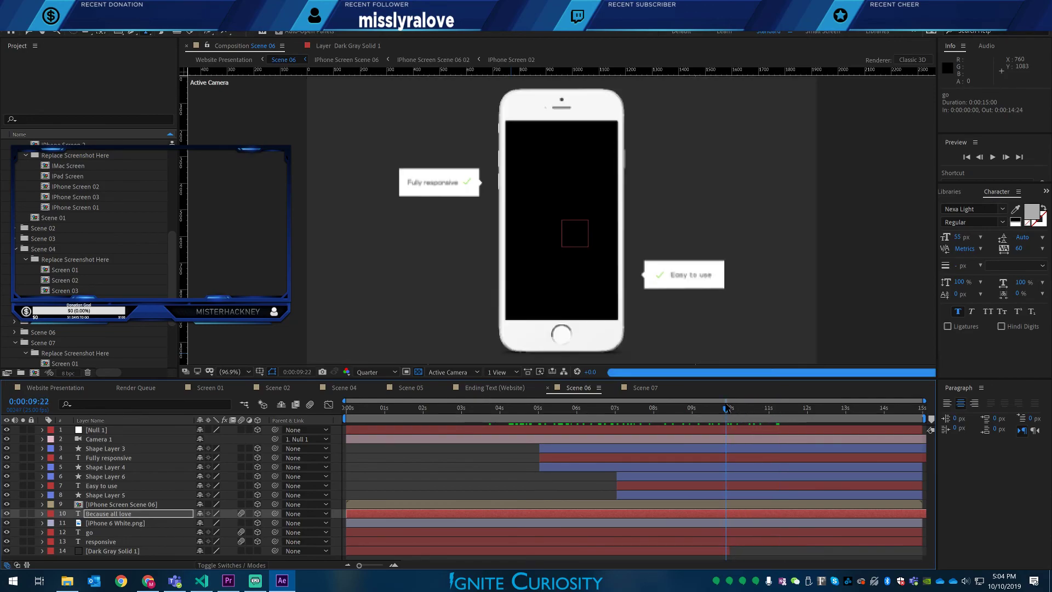
pyautogui.click(6, 551)
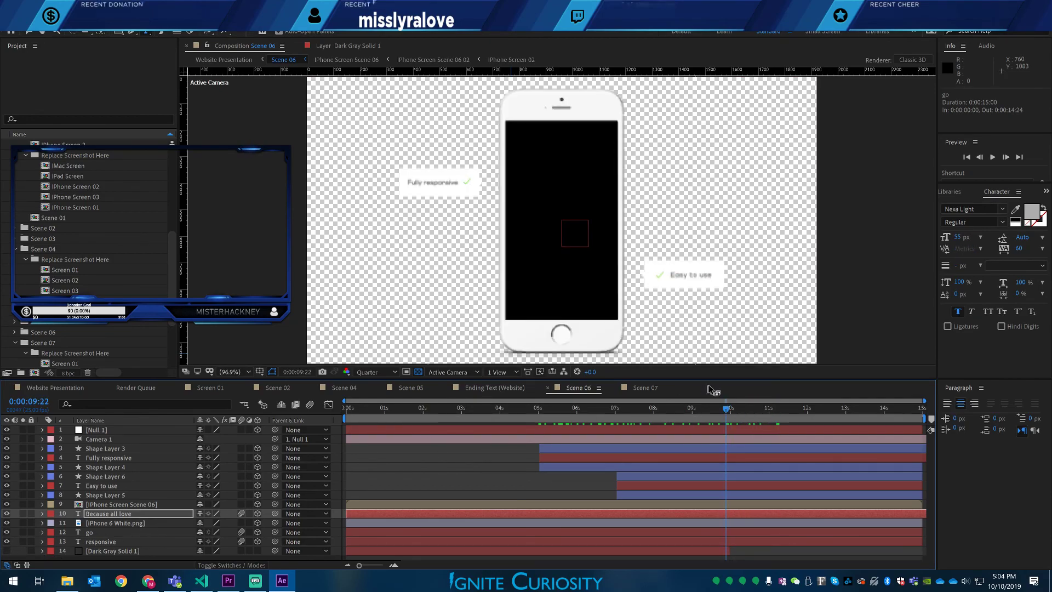
# - Go to 0:00:03:03 in Scene 07 and replace the REMOTE title with DIGITAL
pyautogui.click(645, 388)
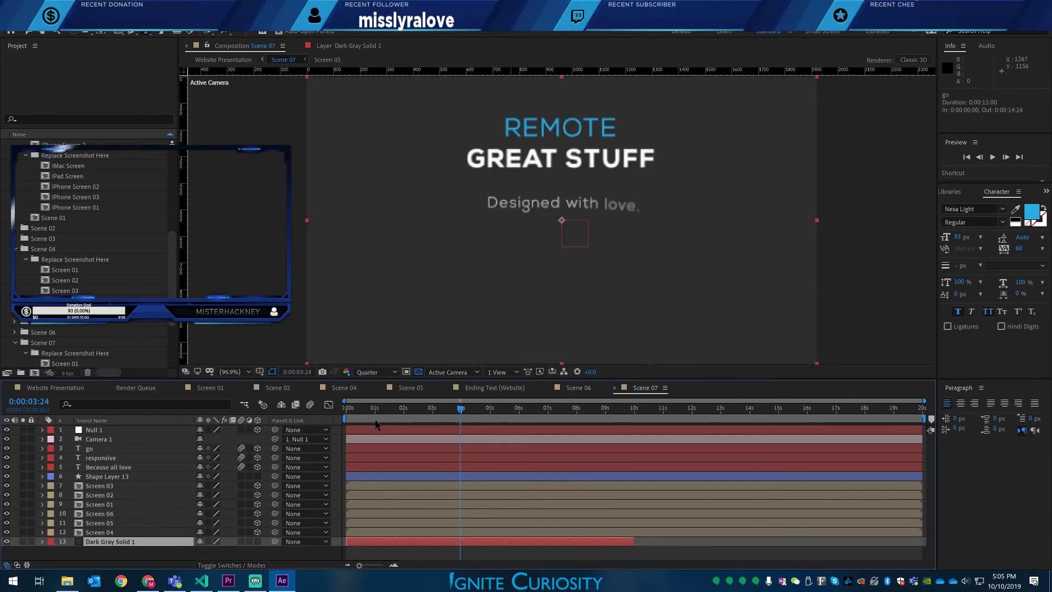
pyautogui.moveTo(360, 415); pyautogui.dragTo(437, 417)
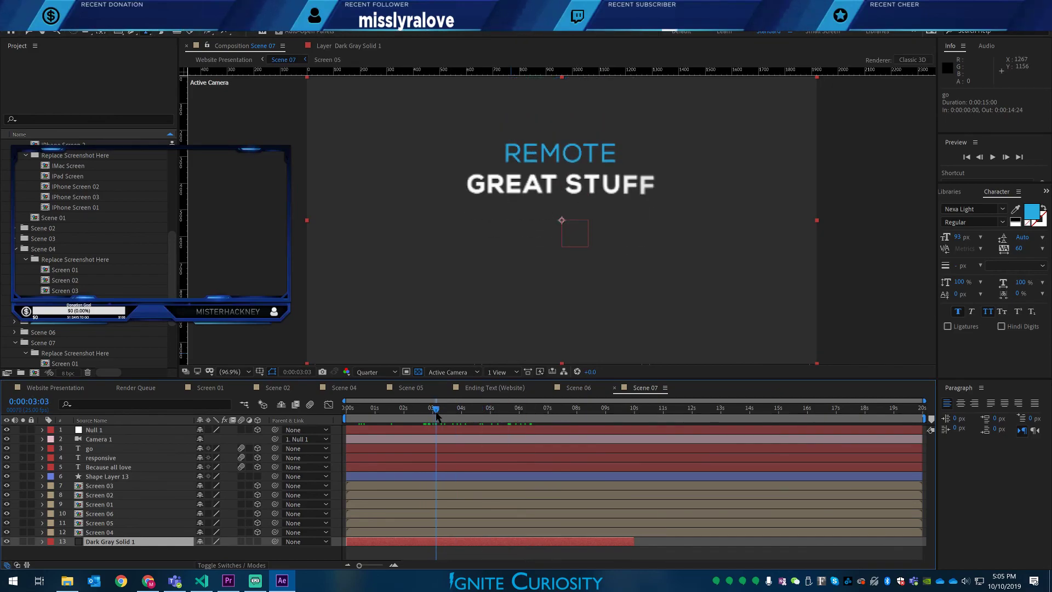
pyautogui.doubleClick(538, 156)
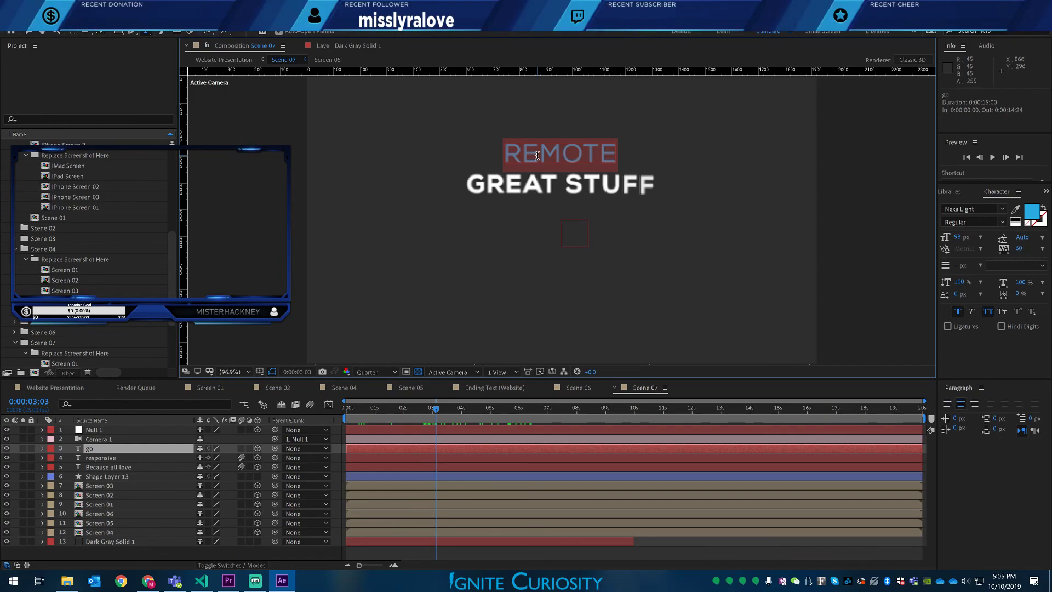
pyautogui.write('DIGITAL')
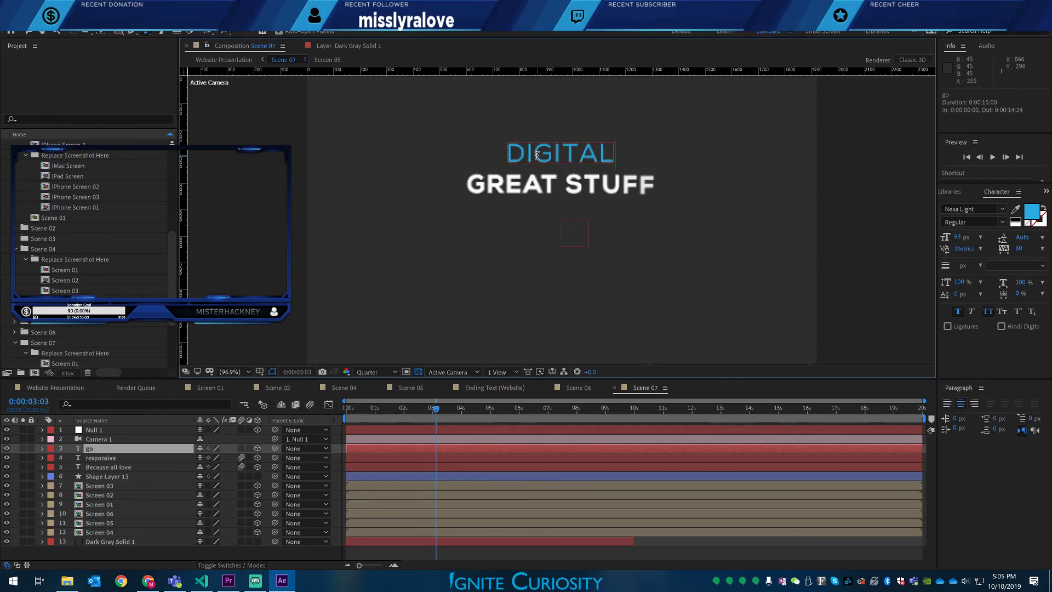
# - Replace the white GREAT STUFF title in Scene 07 with LITERACY
pyautogui.click(103, 459)
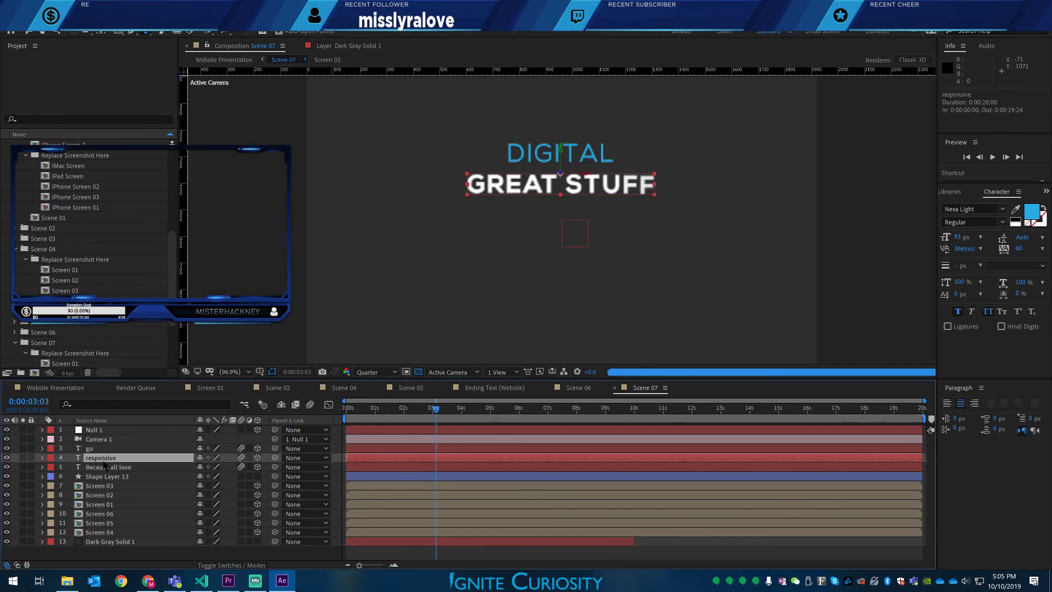
pyautogui.doubleClick(506, 186)
pyautogui.write('LITERACY')
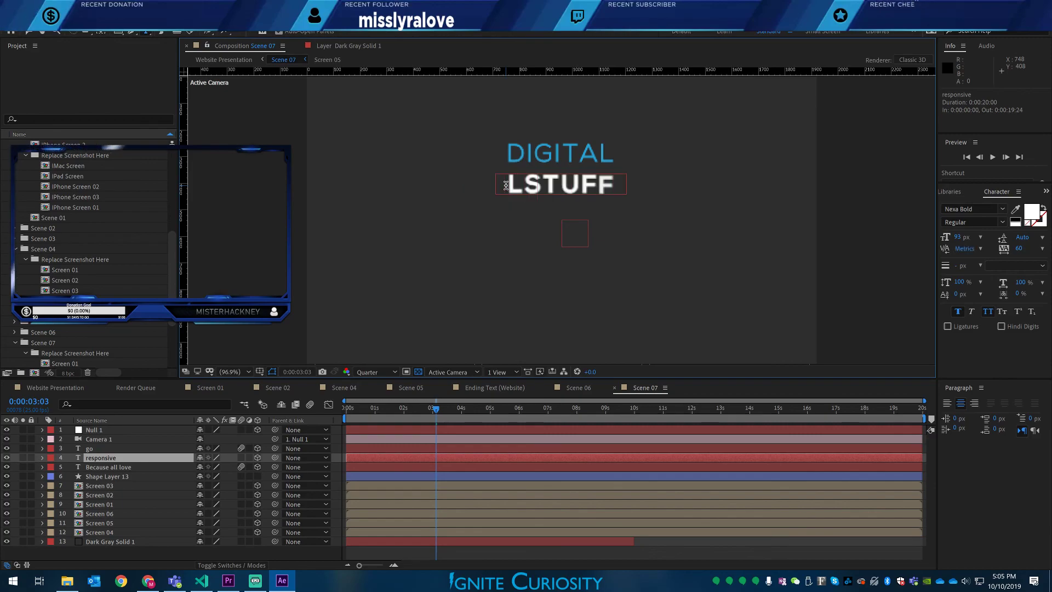
pyautogui.press('Delete')
pyautogui.press('Delete')
pyautogui.press('Delete')
pyautogui.press('Delete')
pyautogui.press('Delete')
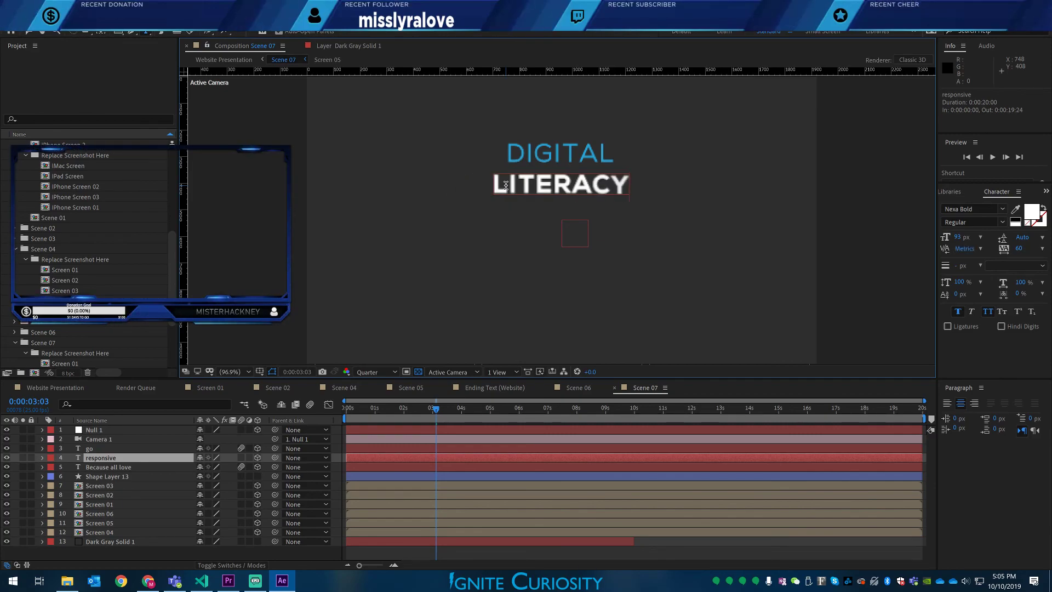
# - Go to 0:00:04:12 in Scene 07 and replace the subtitle text with "For a connected world."
pyautogui.click(470, 410)
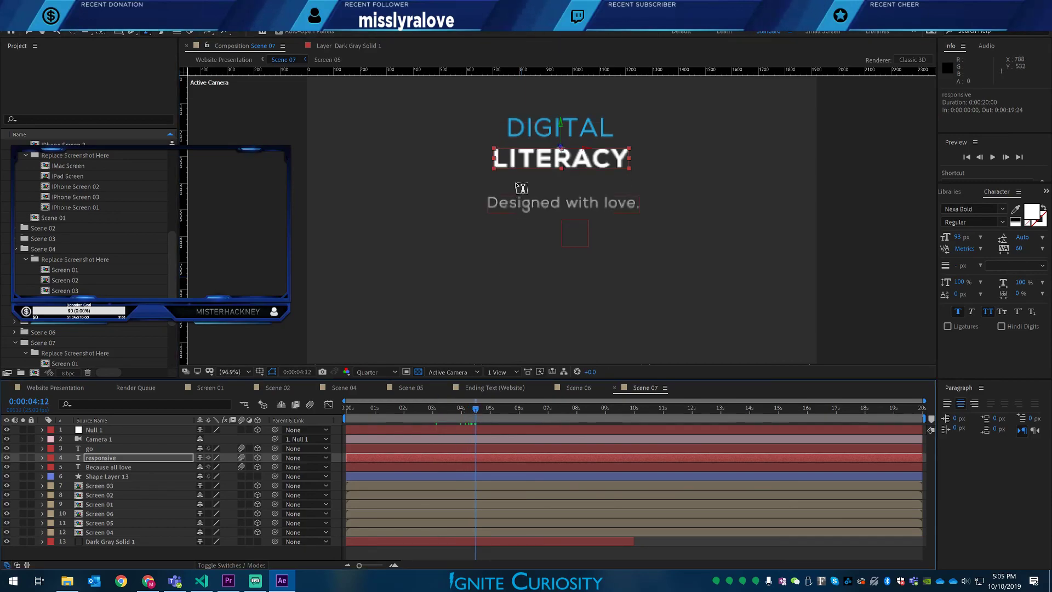
pyautogui.doubleClick(515, 204)
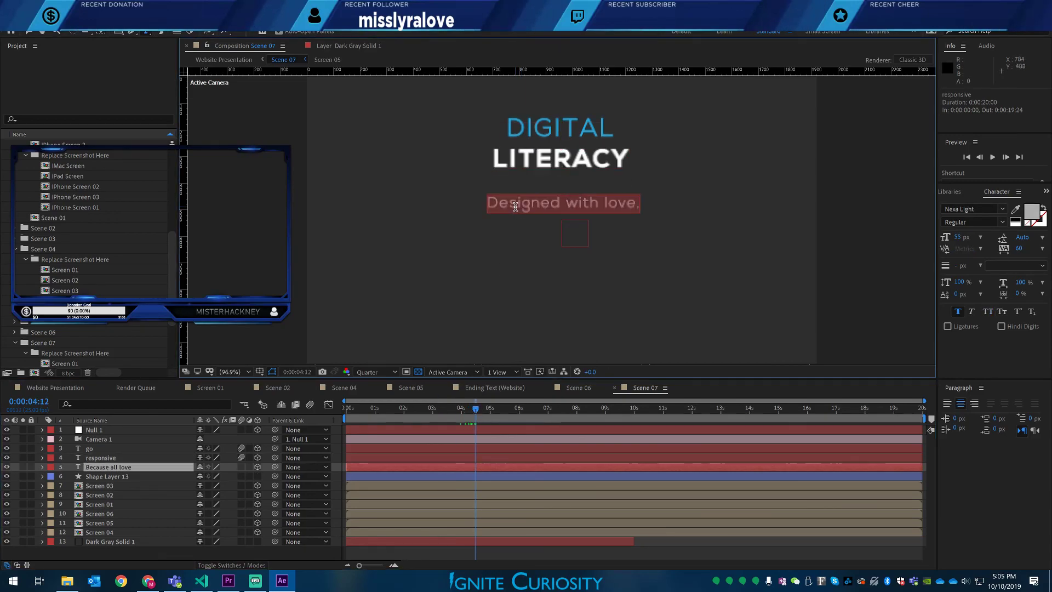
pyautogui.press('BackSpace')
pyautogui.write('For a')
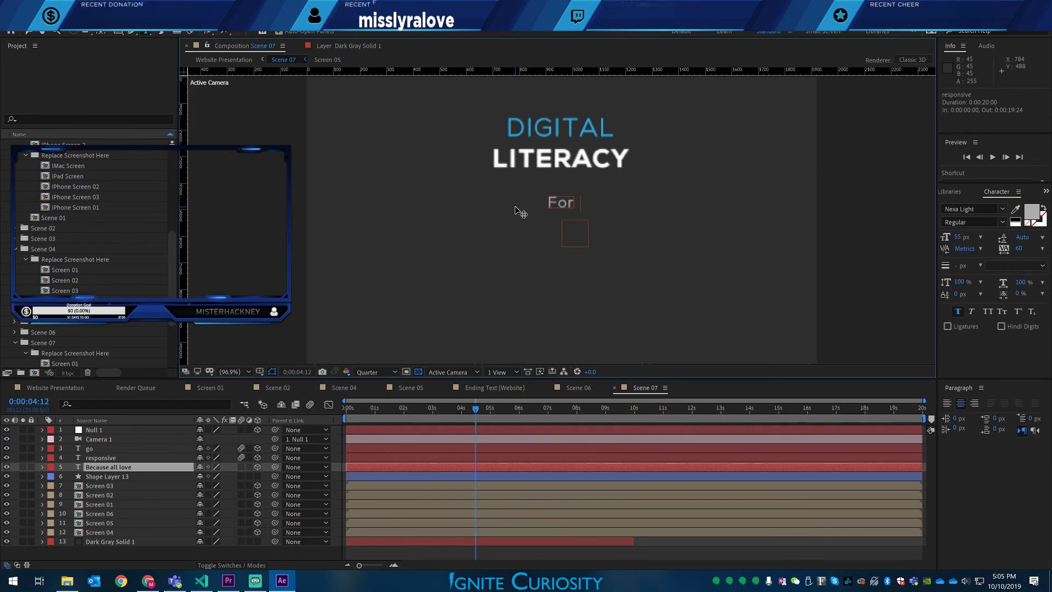
pyautogui.write('Aa connected wor')
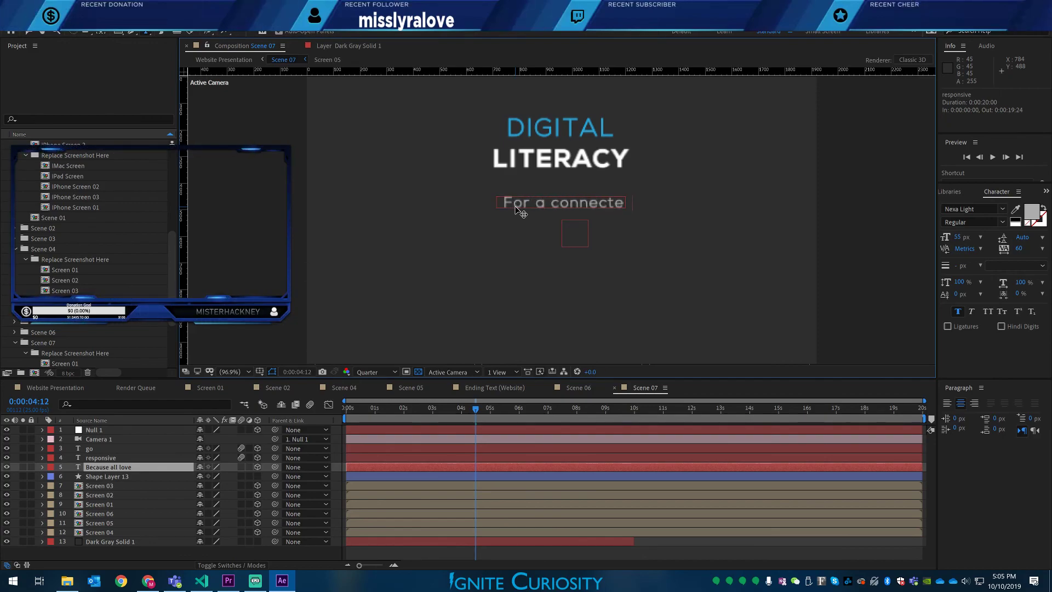
pyautogui.write('ld.')
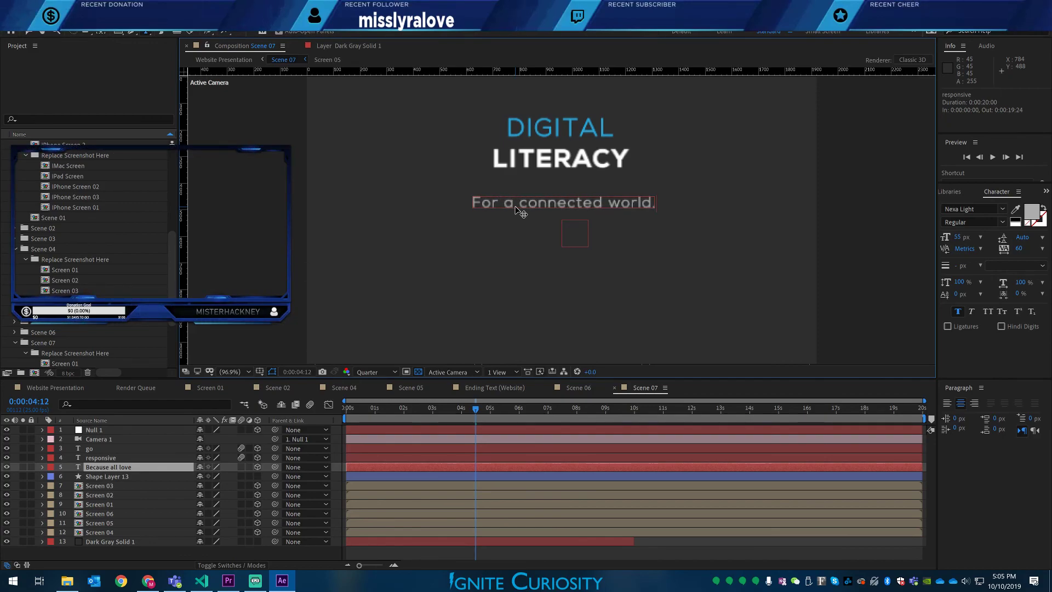
# - Return to Scene 06 at 0:00:03:22 and make the Dark Gray Solid 1 background layer visible again
pyautogui.click(561, 392)
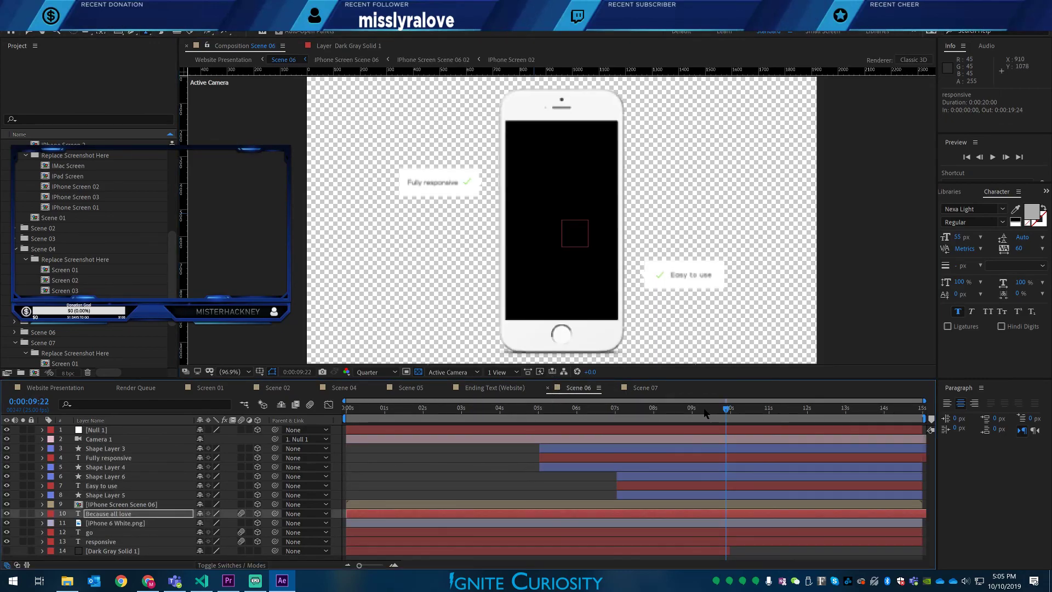
pyautogui.moveTo(680, 416); pyautogui.dragTo(662, 414)
pyautogui.moveTo(540, 415); pyautogui.dragTo(497, 415)
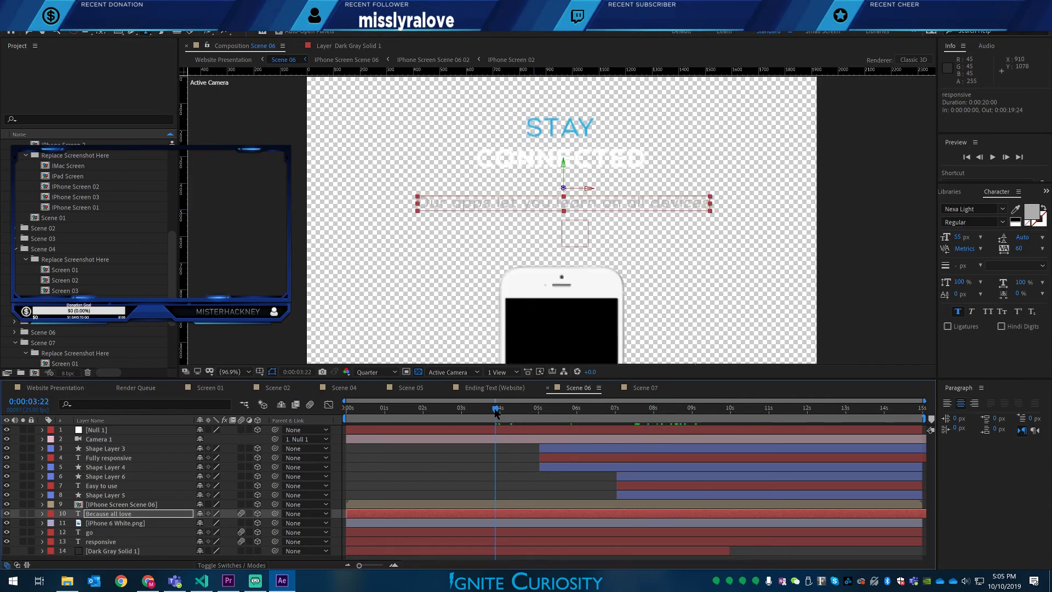
pyautogui.click(7, 551)
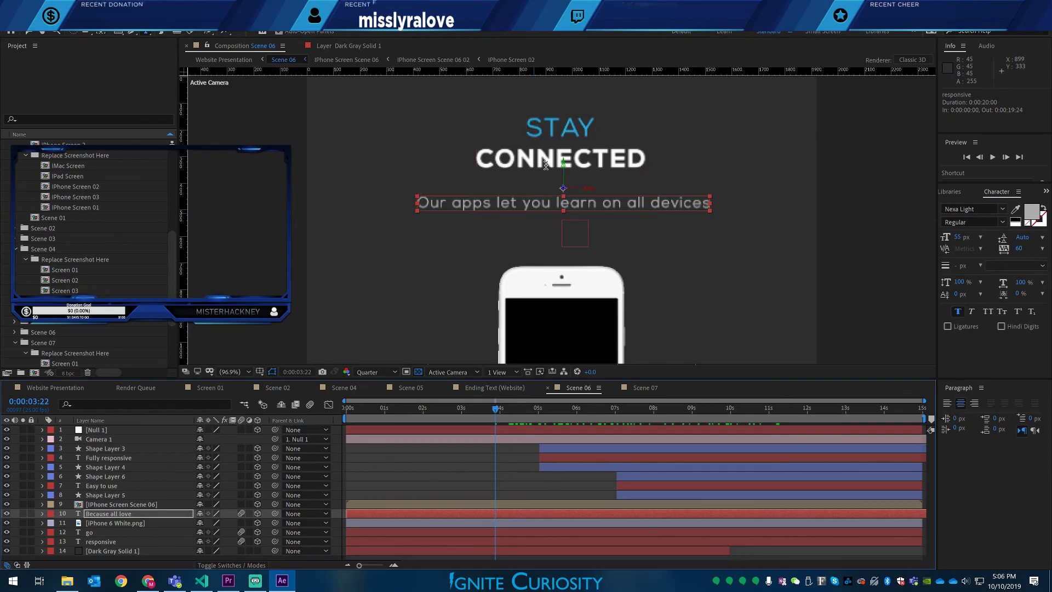
# - Try LEARN in place of the blue STAY title in Scene 06, and replace it with COLLABORATE
pyautogui.click(550, 133)
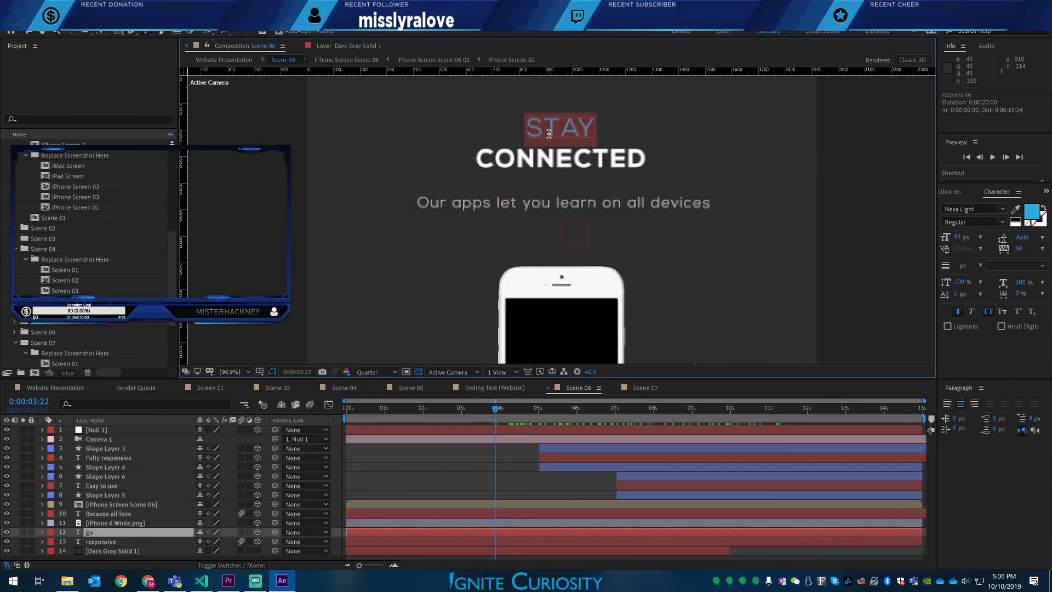
pyautogui.write('LEARN')
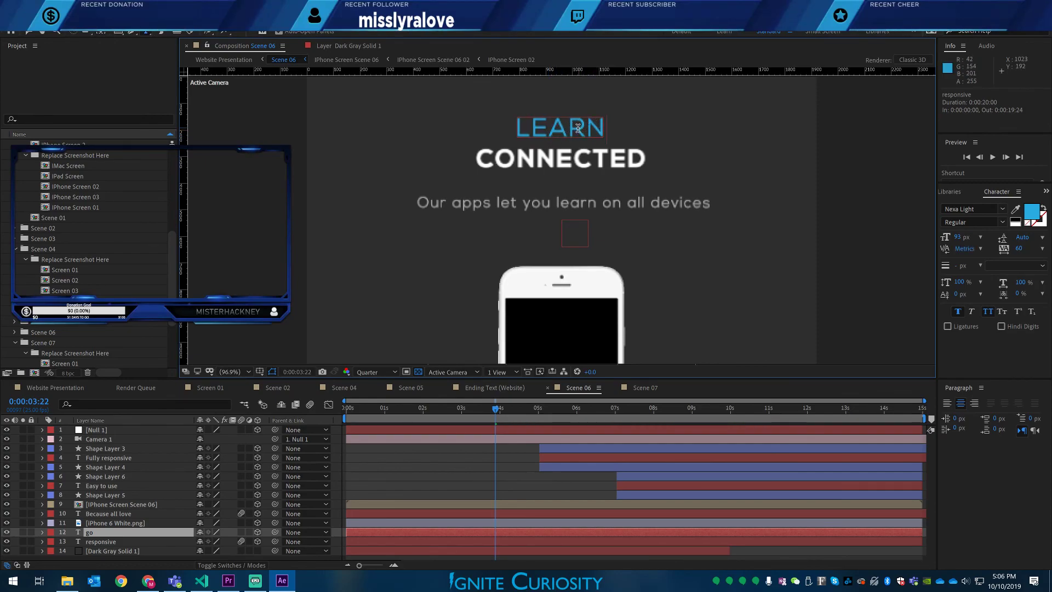
pyautogui.doubleClick(570, 129)
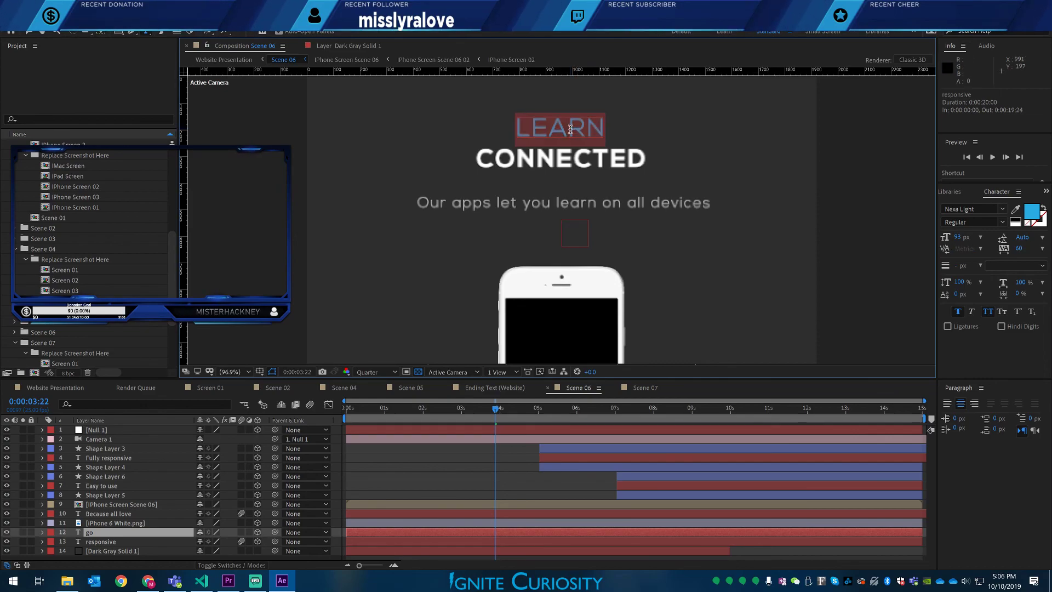
pyautogui.write('COLLABORATE')
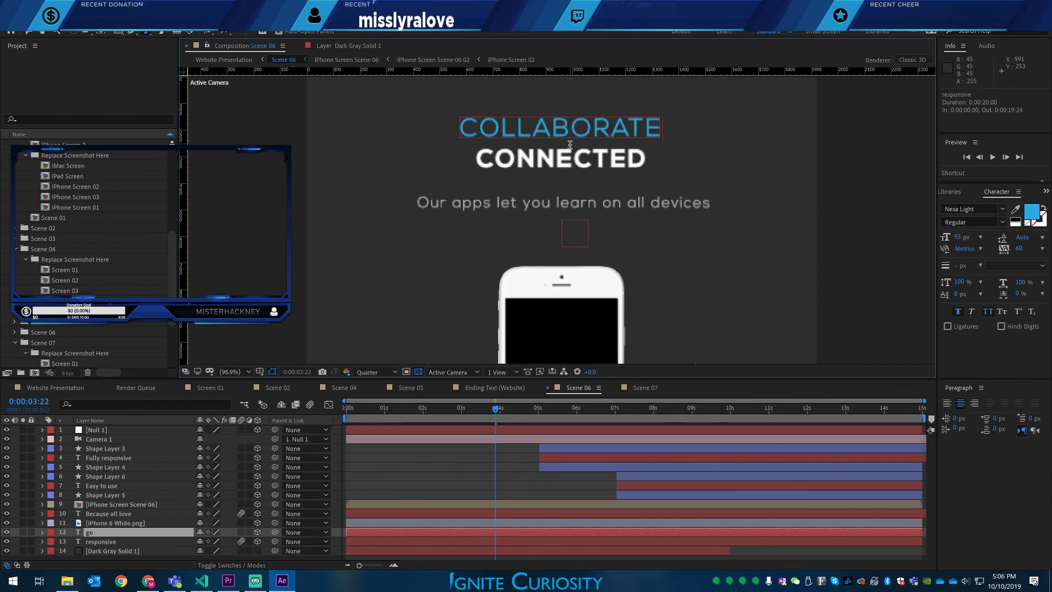
# - Replace the white CONNECTED title in Scene 06 with ON THE GO
pyautogui.click(112, 541)
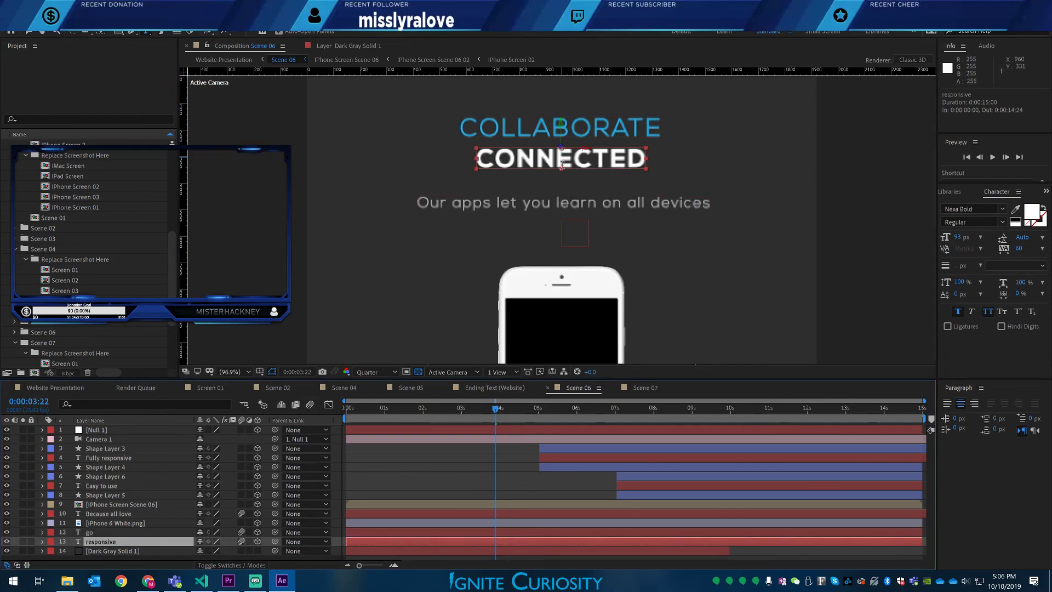
pyautogui.doubleClick(562, 164)
pyautogui.write('ON THE GO')
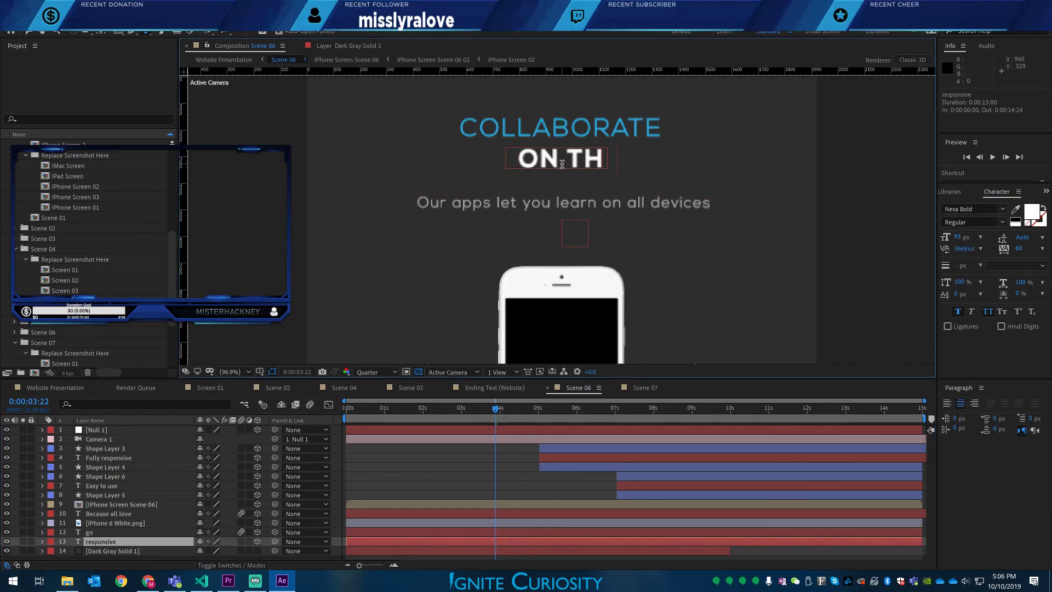
# - Save the project and review the Website Presentation composition from its beginning to 0:01:20:18
pyautogui.click(384, 412)
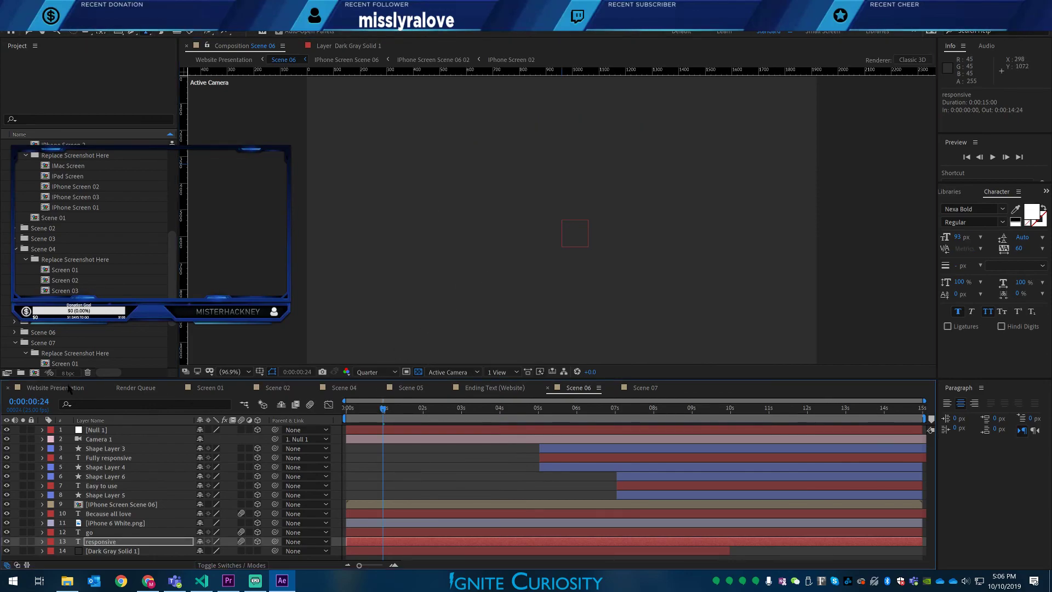
pyautogui.click(61, 388)
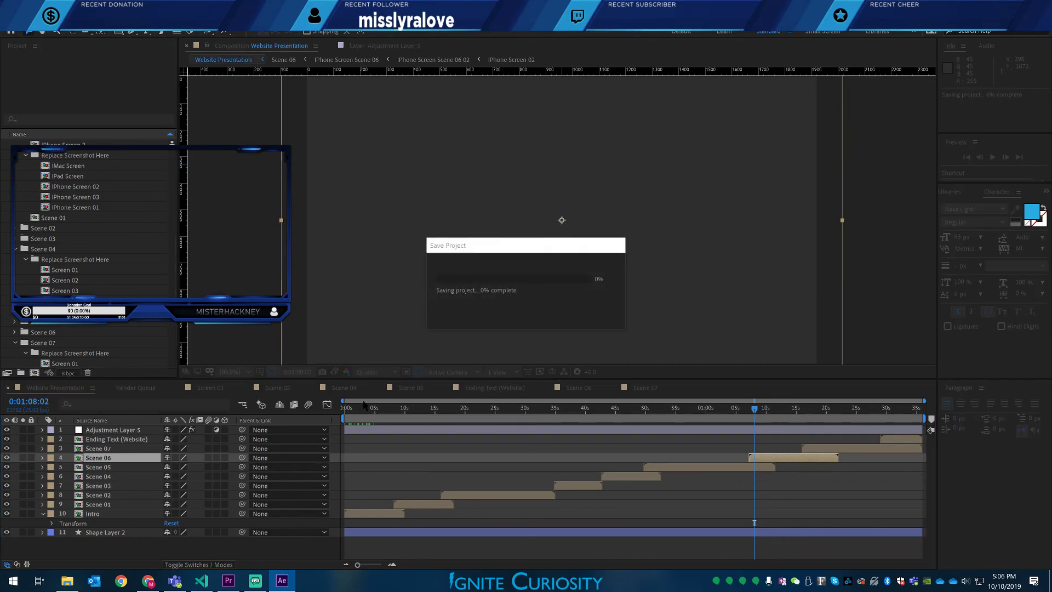
pyautogui.click(346, 408)
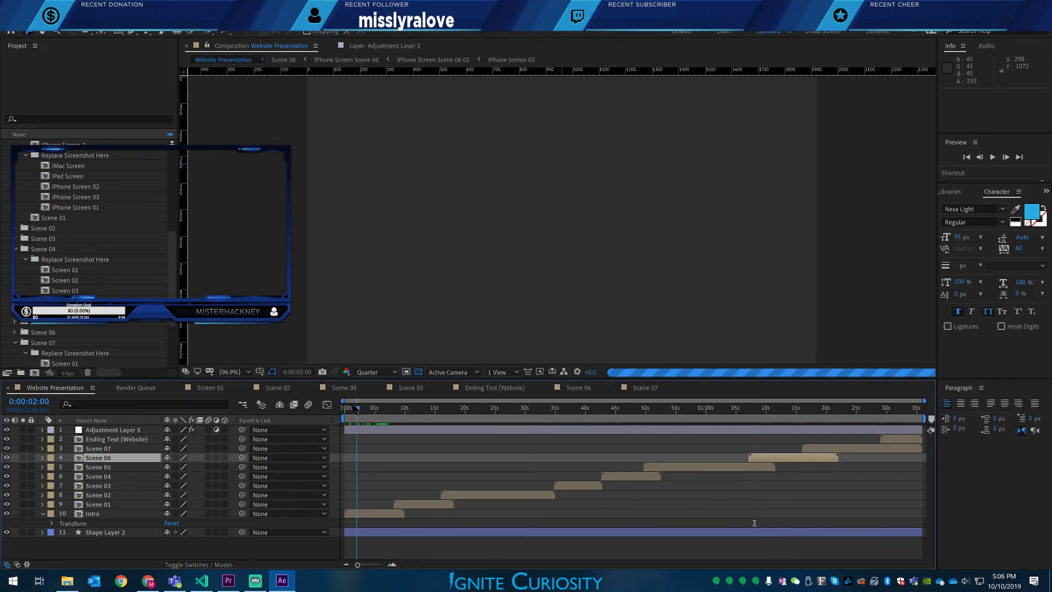
pyautogui.moveTo(346, 409); pyautogui.dragTo(832, 412)
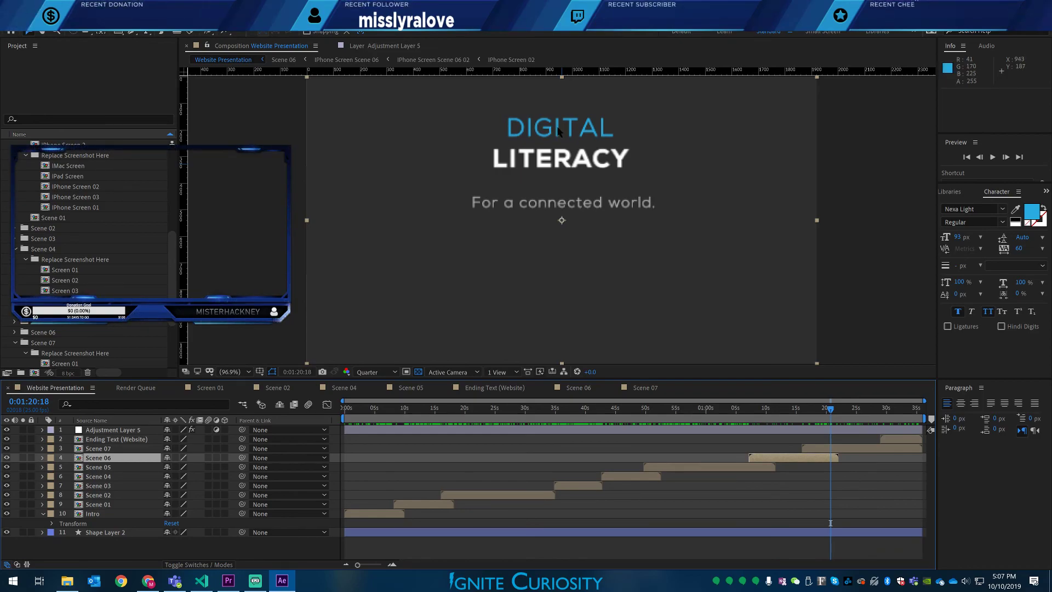
# - Open Scene 07 from the Website Presentation and replace its DIGITAL title with FIND YOUR
pyautogui.click(104, 448)
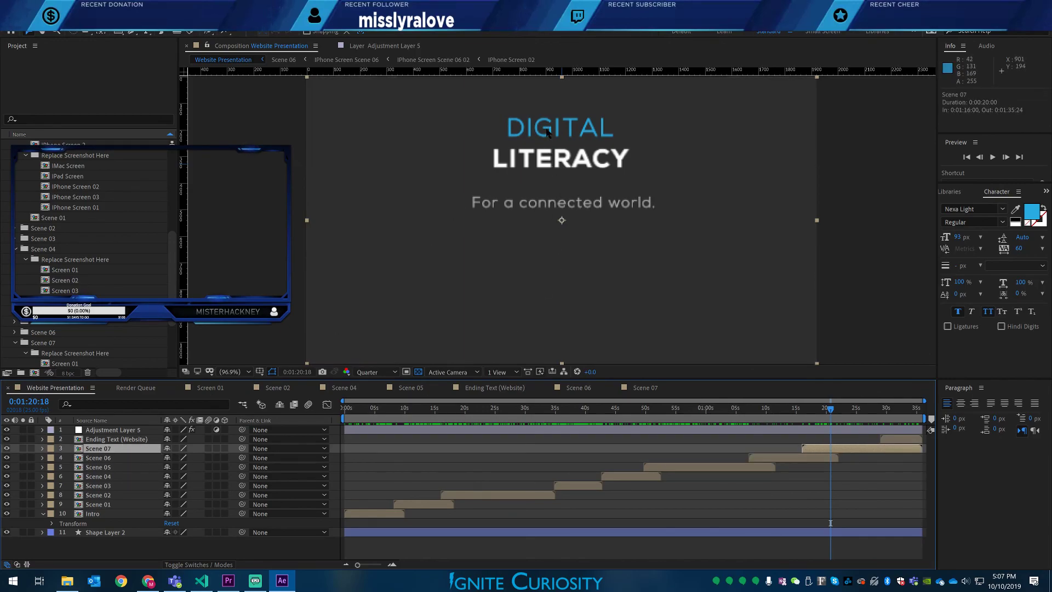
pyautogui.click(647, 388)
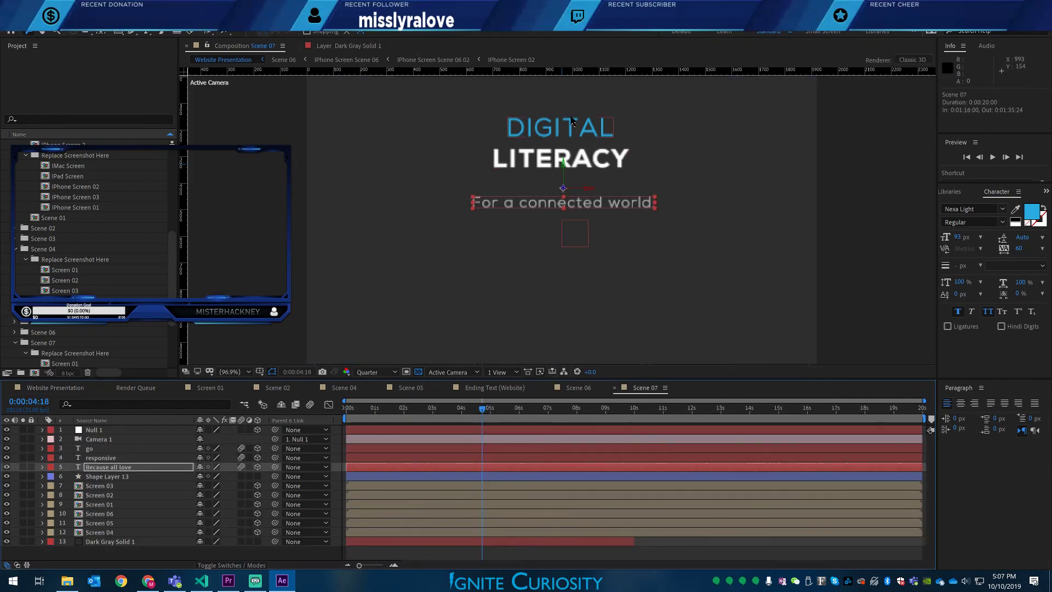
pyautogui.doubleClick(555, 130)
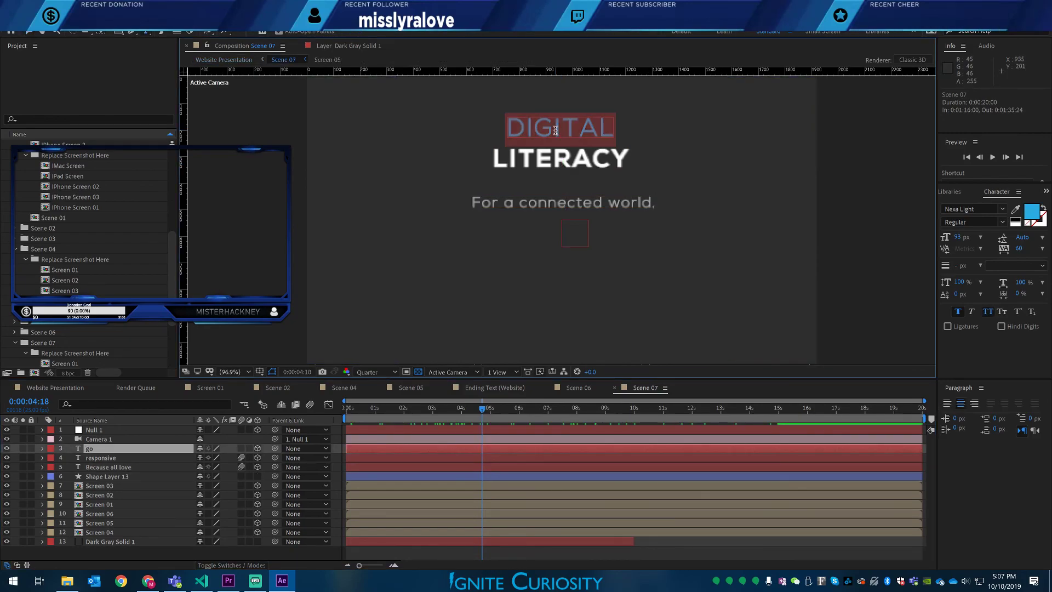
pyautogui.write('FIND YOUR')
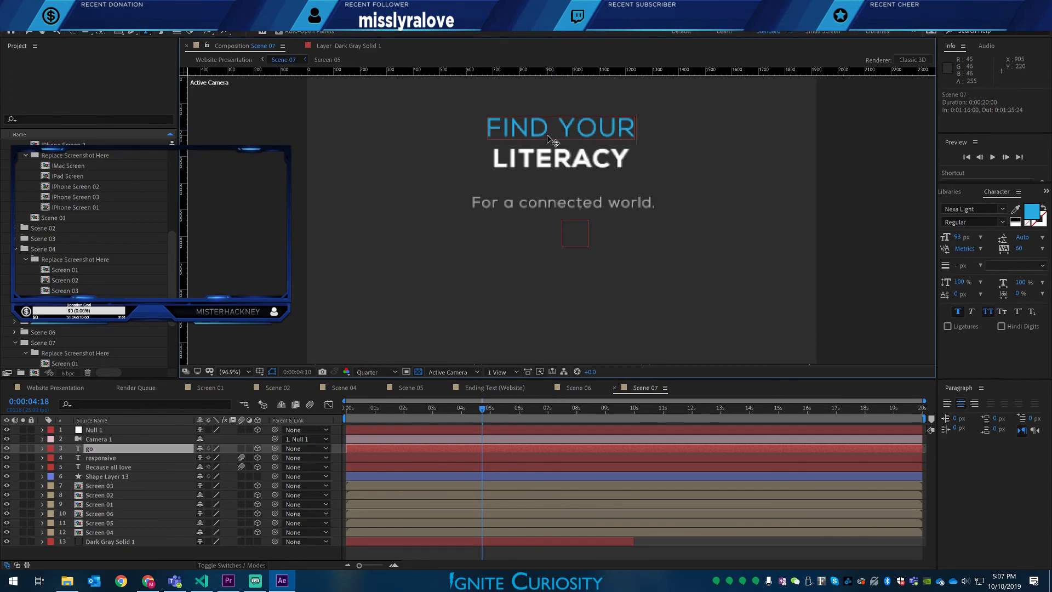
# - Recolour the FIND YOUR title in Scene 07 to white, FFFFFF
pyautogui.hotkey('ctrl', 'a')
pyautogui.click(1032, 211)
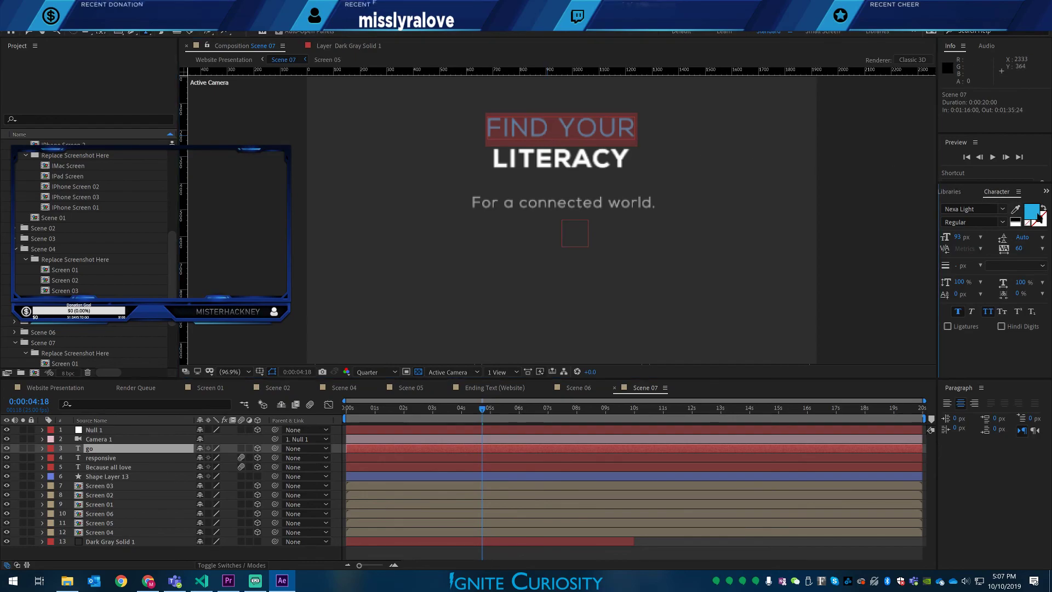
pyautogui.write('FFFFFF')
pyautogui.click(635, 224)
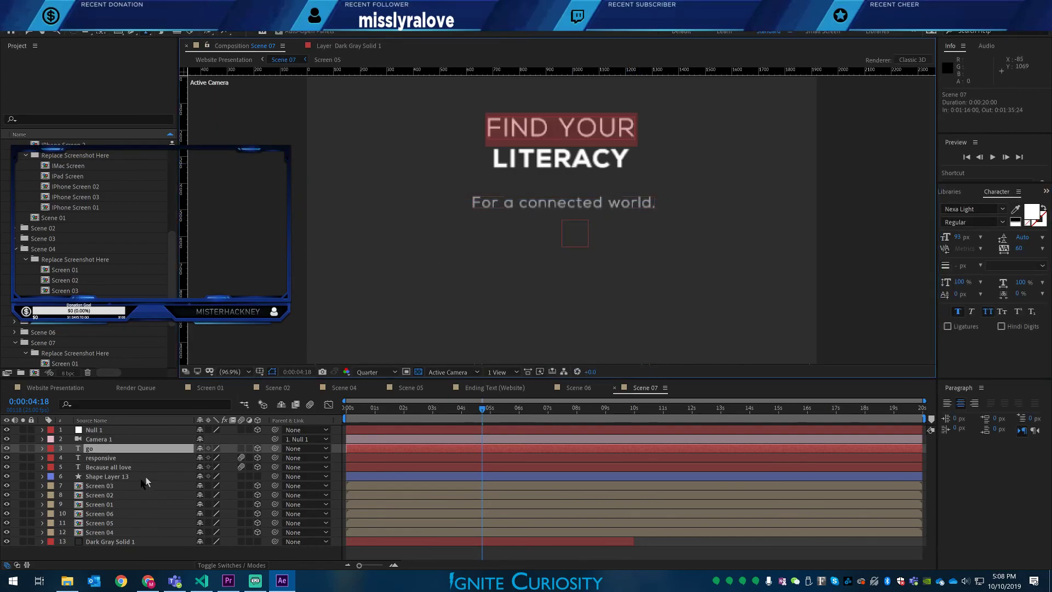
# - Recolour the LITERACY title in Scene 07 to blue 29ABE2 and replace its text with PASSION
pyautogui.click(592, 160)
pyautogui.doubleClick(592, 160)
pyautogui.click(1029, 213)
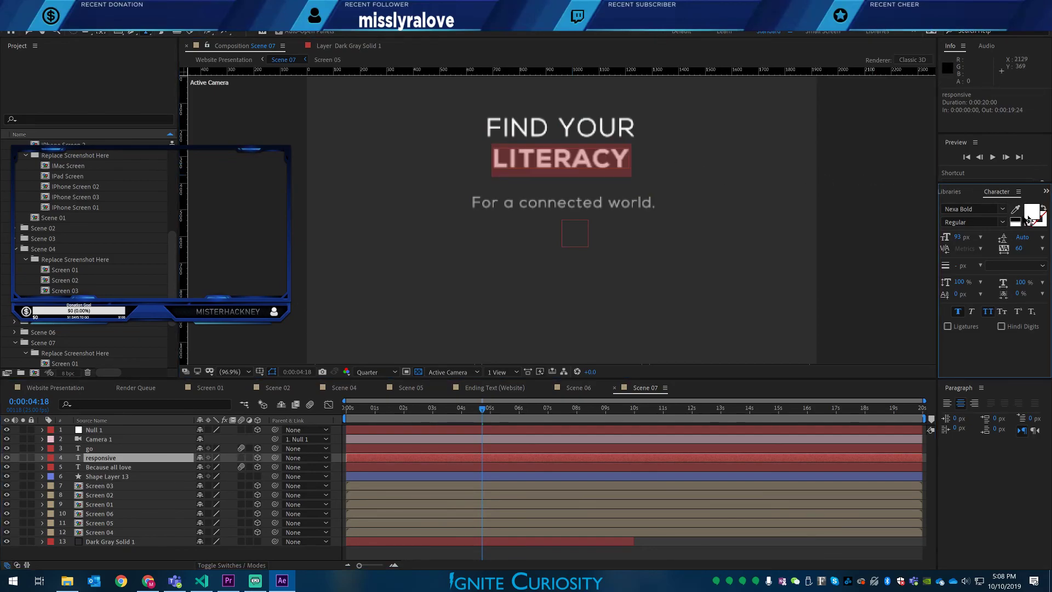
pyautogui.write('29ABE2')
pyautogui.click(635, 223)
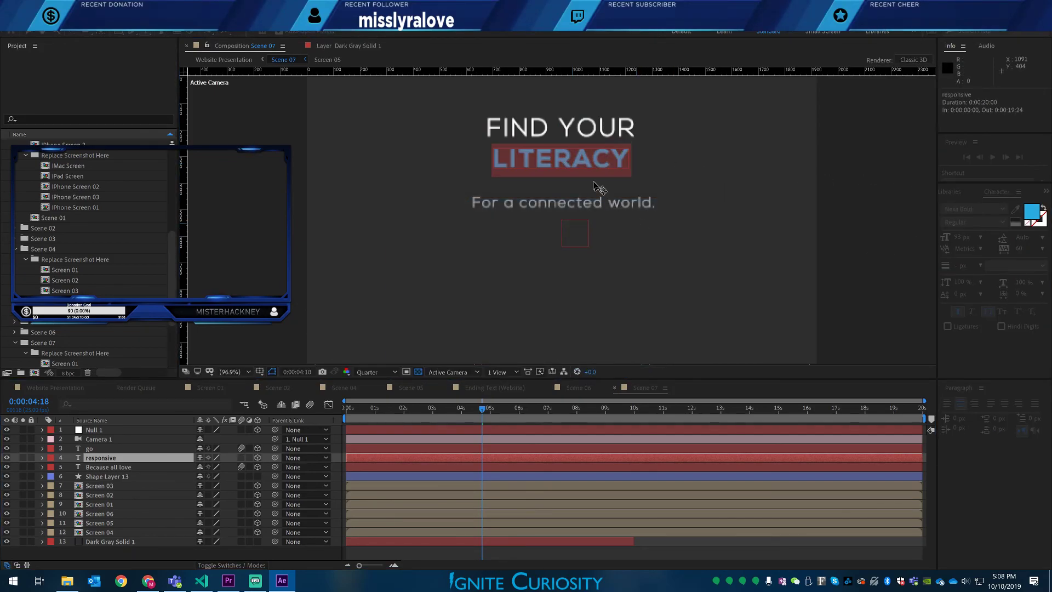
pyautogui.write('PASSION')
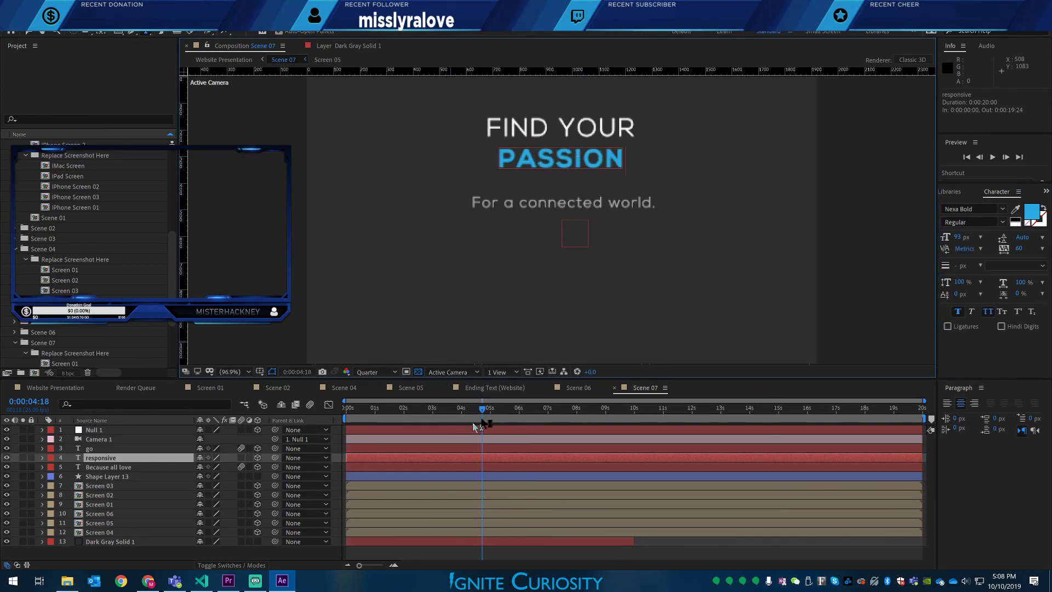
# - Change the Scene 07 subtitle to "In a digital world." at 0:00:05:13
pyautogui.click(506, 412)
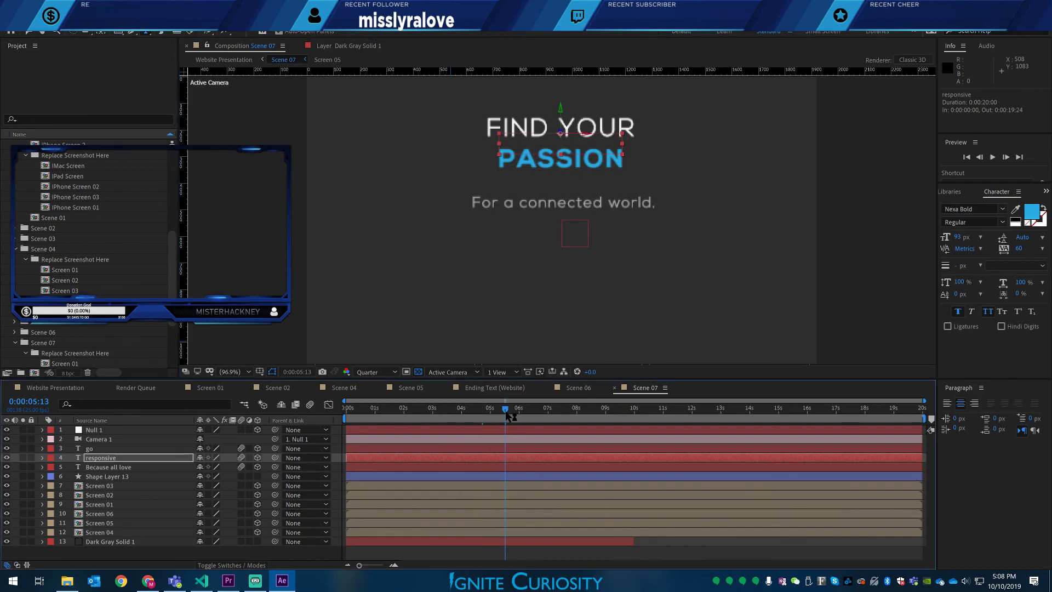
pyautogui.click(91, 467)
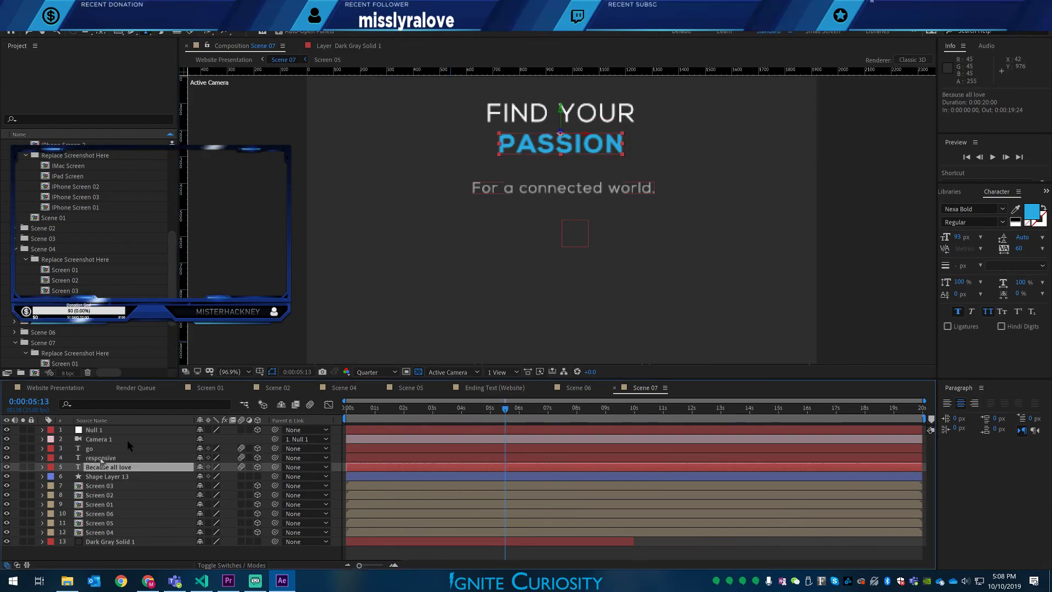
pyautogui.click(515, 189)
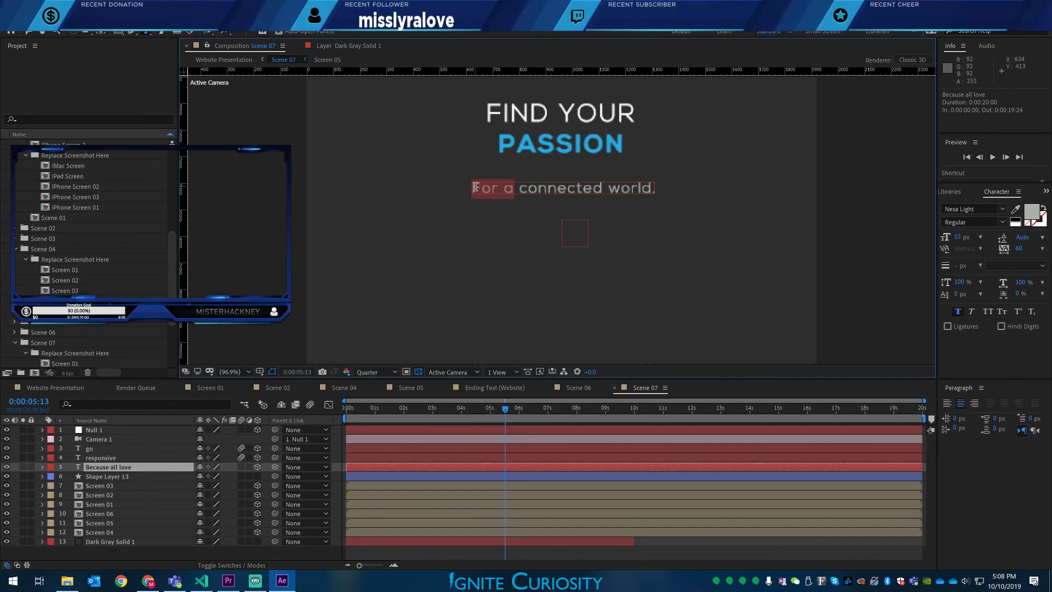
pyautogui.write('In a ')
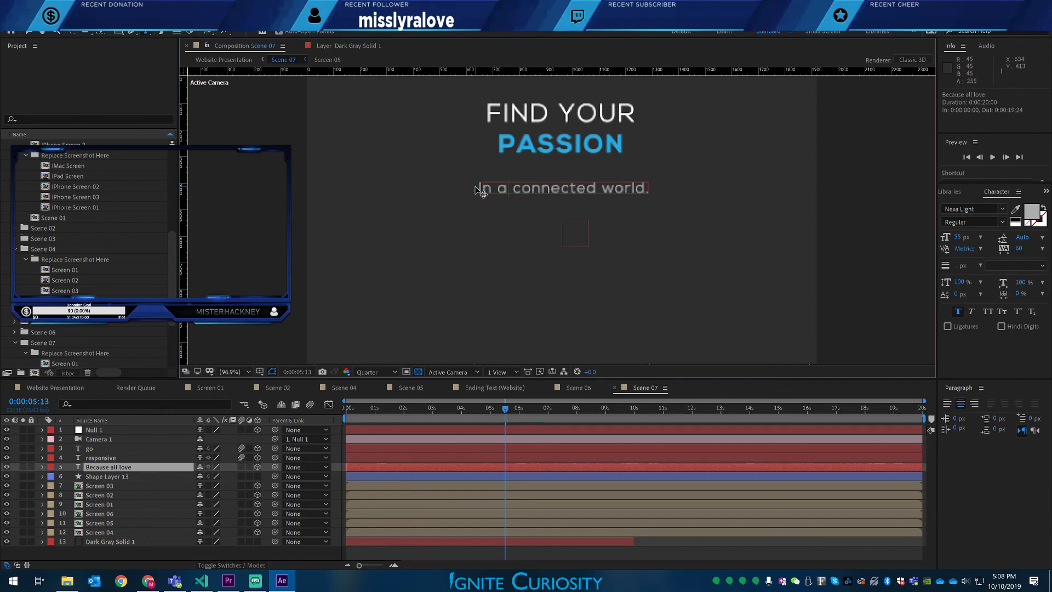
pyautogui.write('digital')
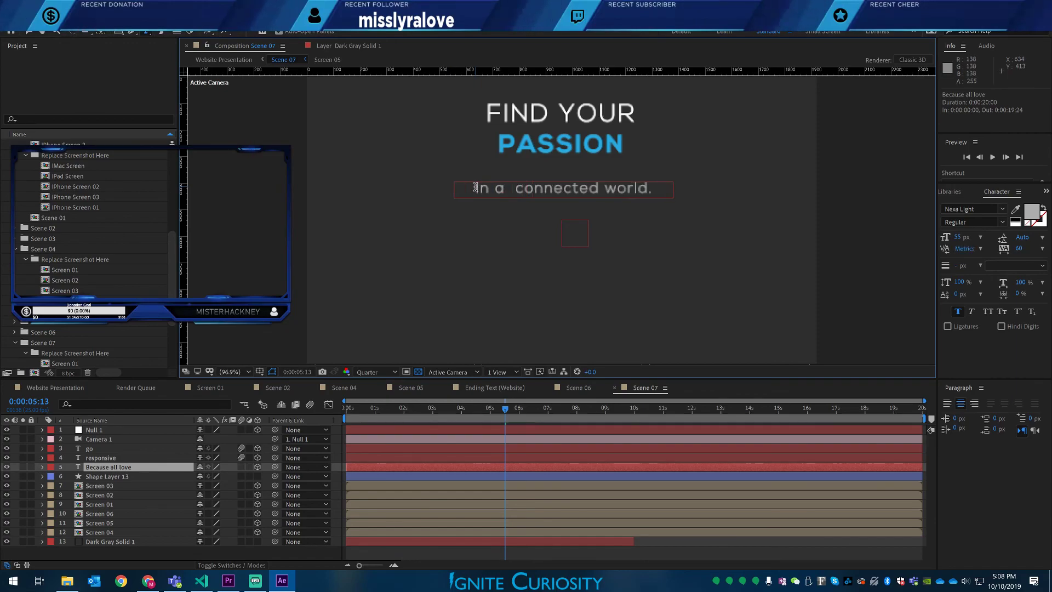
pyautogui.press('Delete')
pyautogui.press('Delete')
pyautogui.press('Delete')
pyautogui.press('Delete')
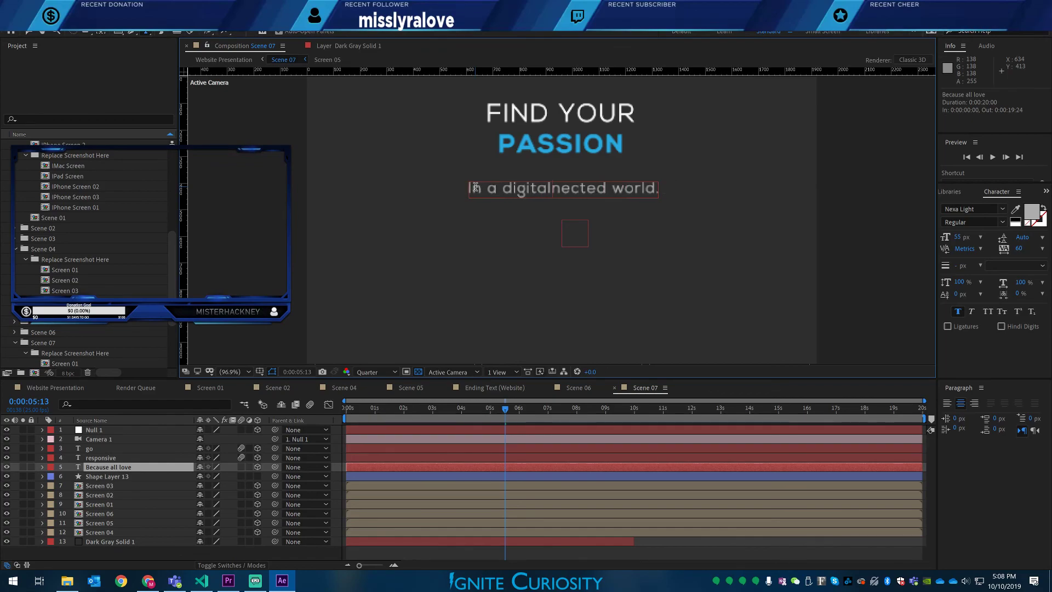
pyautogui.press('BackSpace')
pyautogui.press('BackSpace')
pyautogui.press('BackSpace')
pyautogui.press('BackSpace')
pyautogui.press('BackSpace')
pyautogui.press('BackSpace')
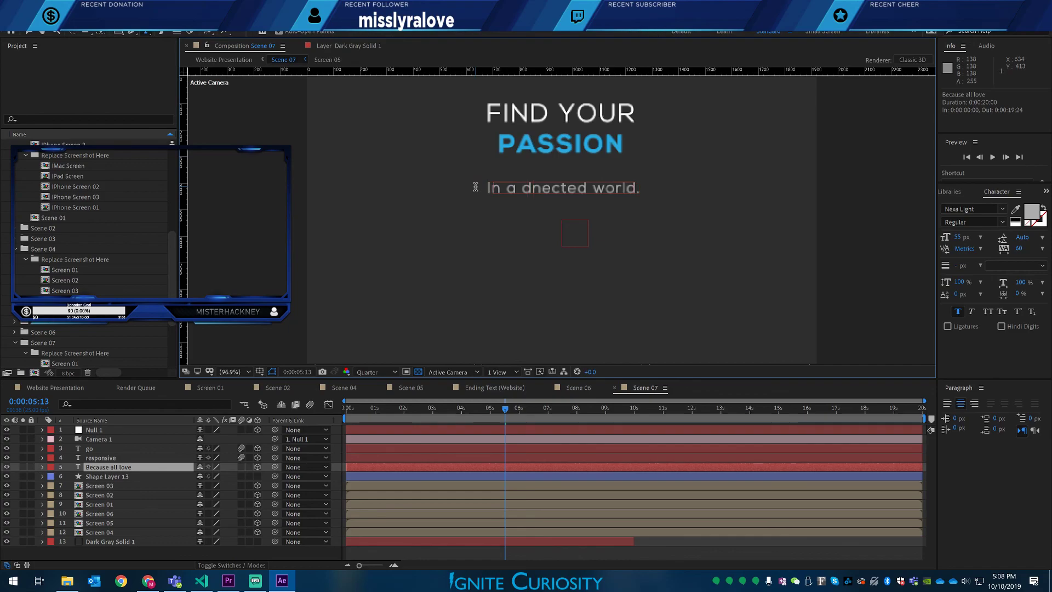
pyautogui.press('BackSpace')
pyautogui.press('Delete')
pyautogui.press('Delete')
pyautogui.press('Delete')
pyautogui.press('Delete')
pyautogui.press('Delete')
pyautogui.press('Delete')
pyautogui.press('Delete')
pyautogui.write('digital')
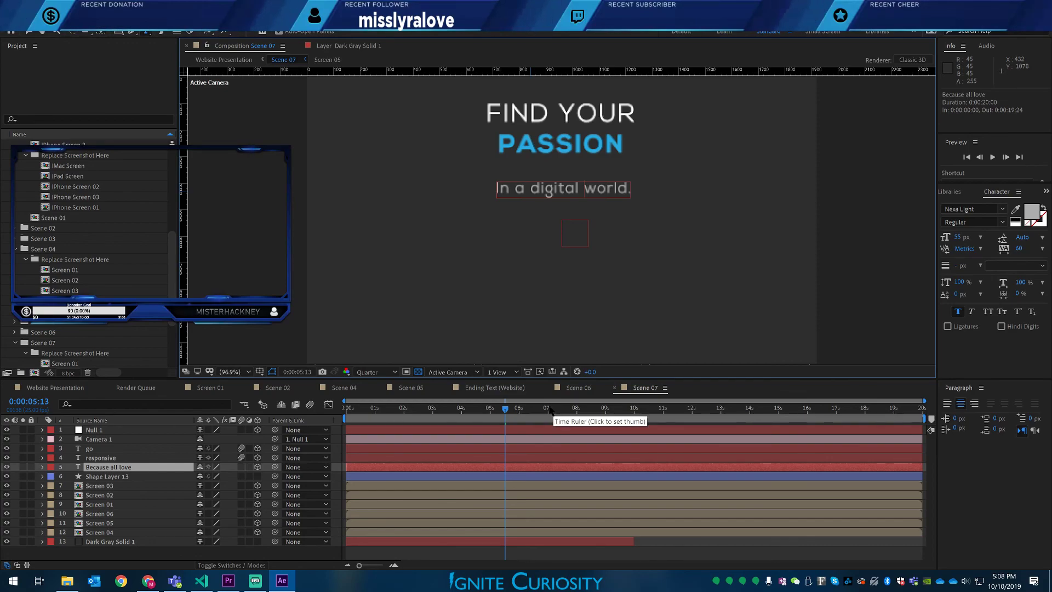
# - Preview the Scene 06 titles, and review the Website Presentation composition through its ending at 0:01:34:16
pyautogui.click(578, 389)
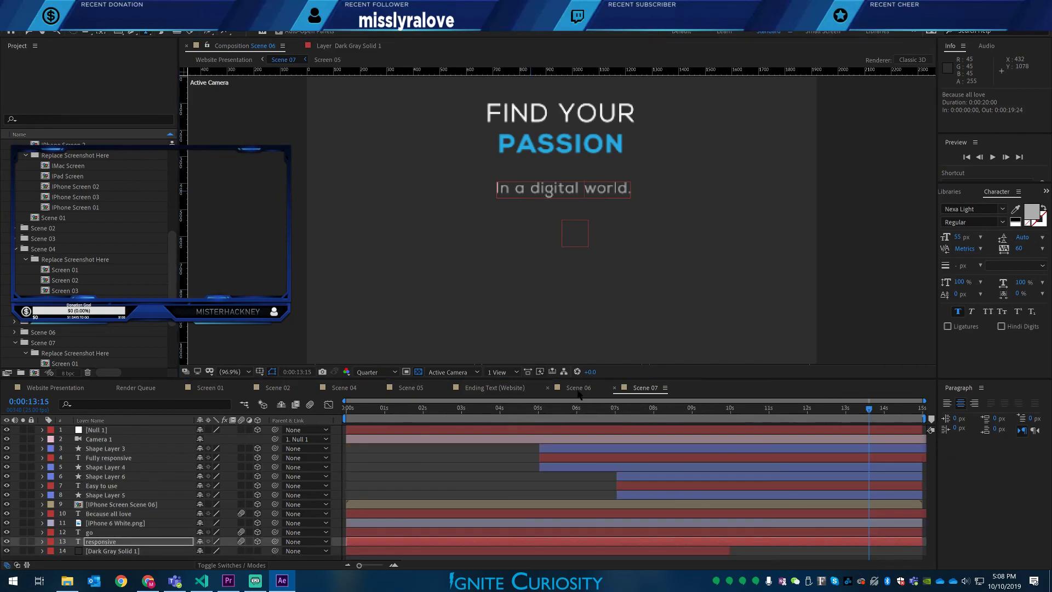
pyautogui.moveTo(490, 415); pyautogui.dragTo(421, 411)
pyautogui.press('space')
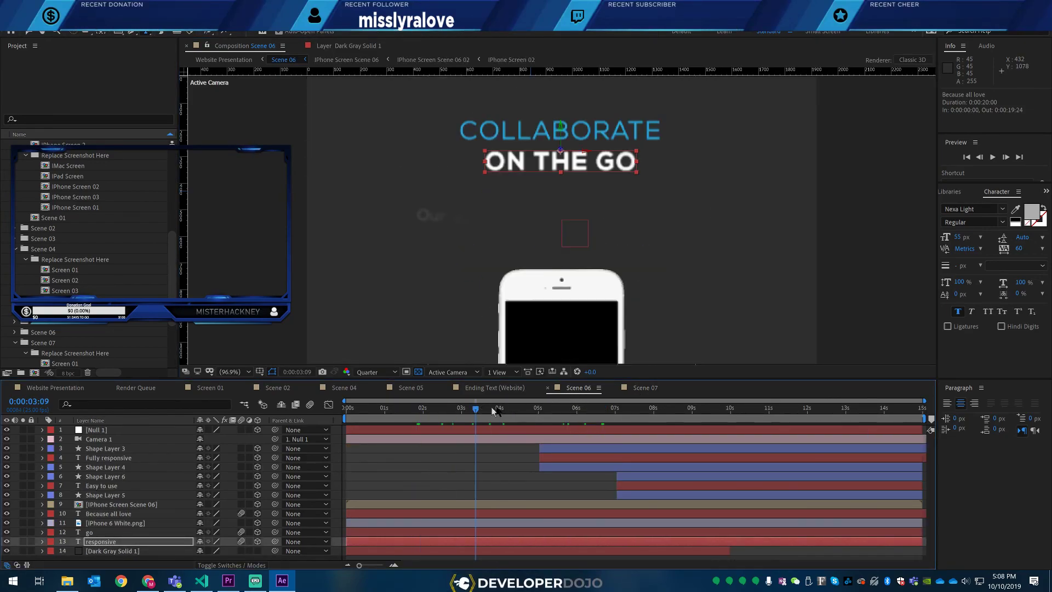
pyautogui.click(86, 388)
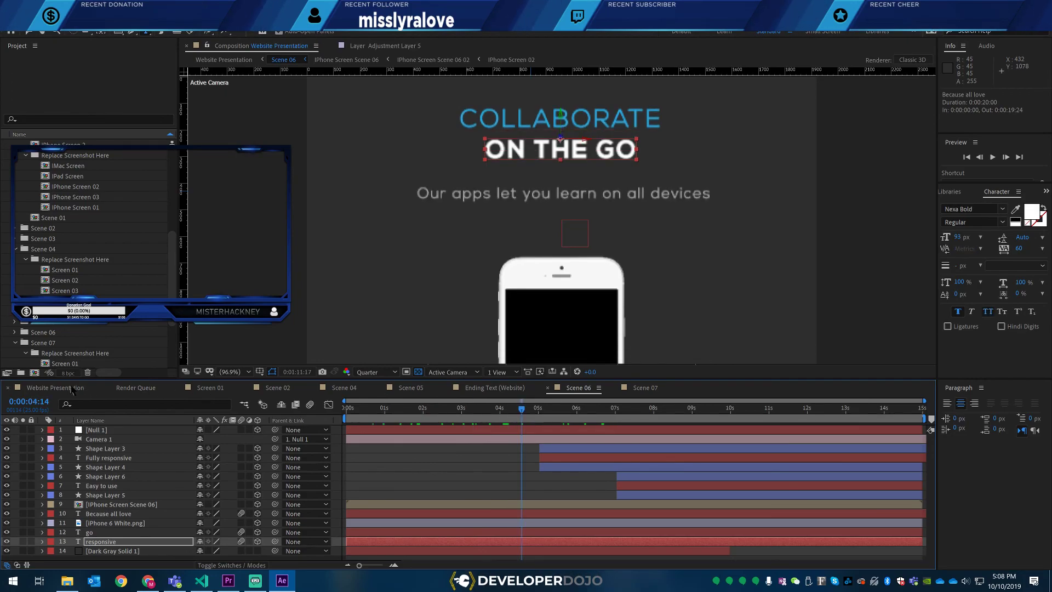
pyautogui.moveTo(734, 415); pyautogui.dragTo(873, 412)
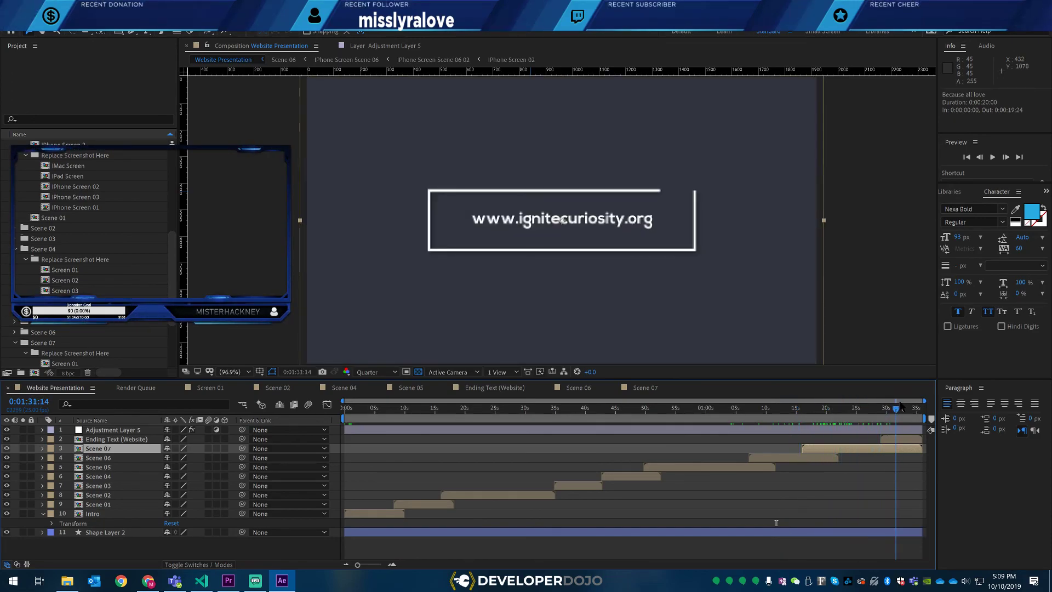
pyautogui.moveTo(700, 411); pyautogui.dragTo(915, 417)
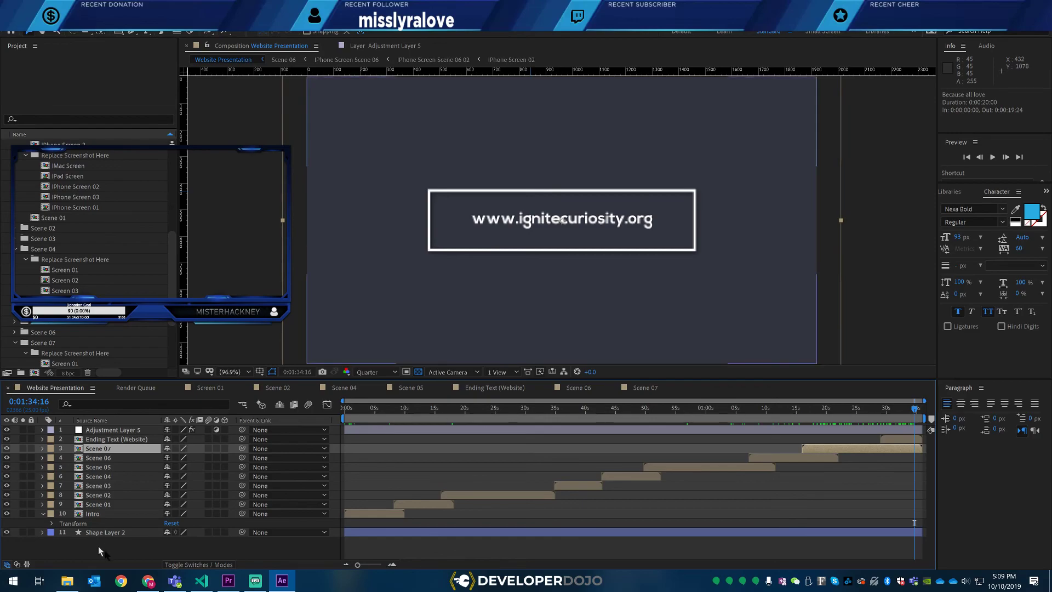
# - Switch to File Explorer and examine the learning_hives.ai and consortium_hives.ai previews in Tao Learning's logo folder
pyautogui.click(67, 581)
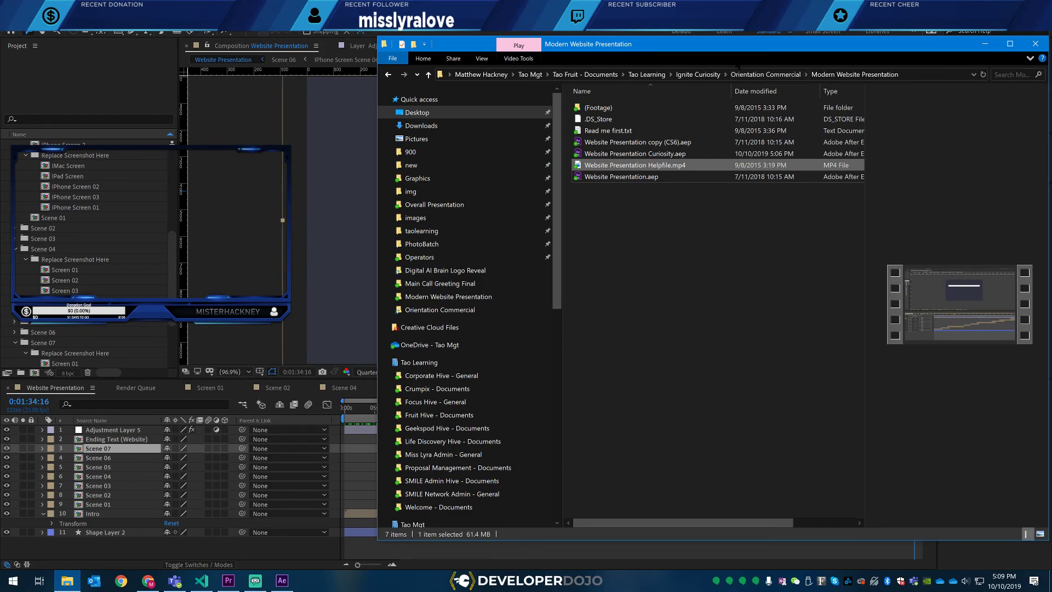
pyautogui.click(647, 74)
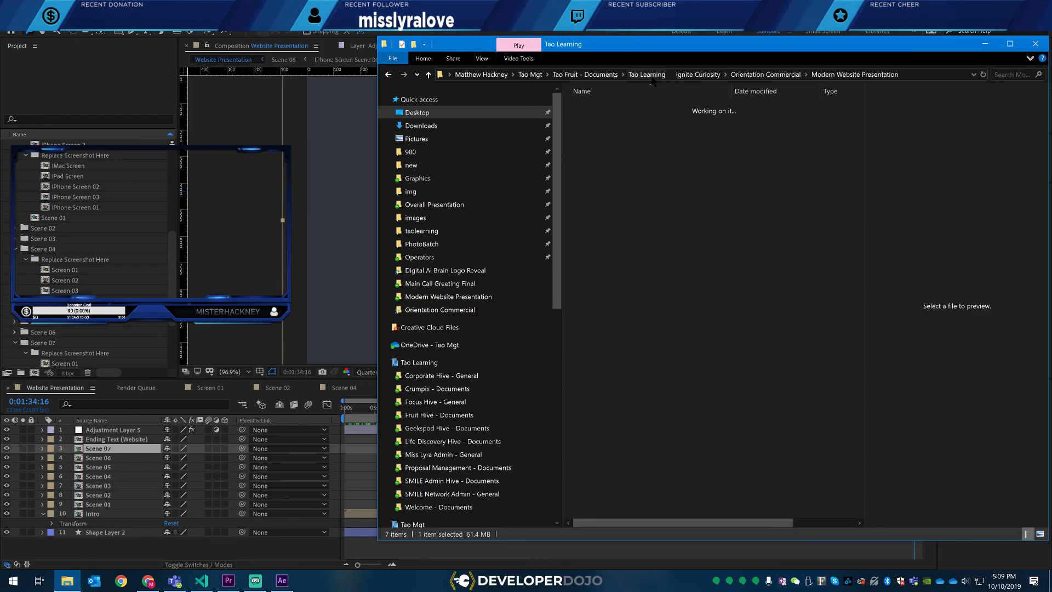
pyautogui.doubleClick(616, 141)
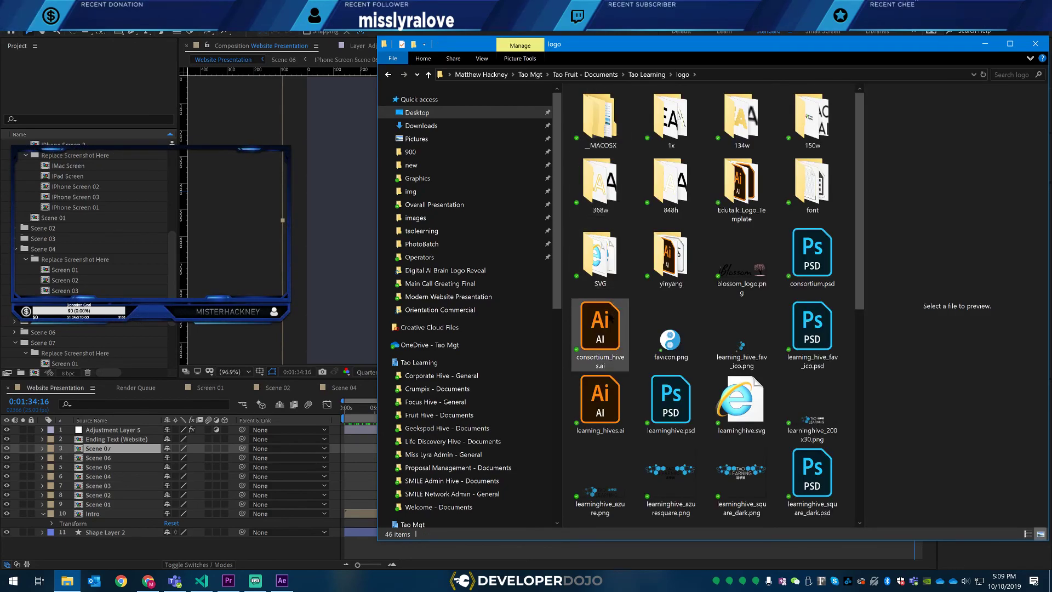
pyautogui.click(600, 389)
pyautogui.scroll(-5, 662, 327)
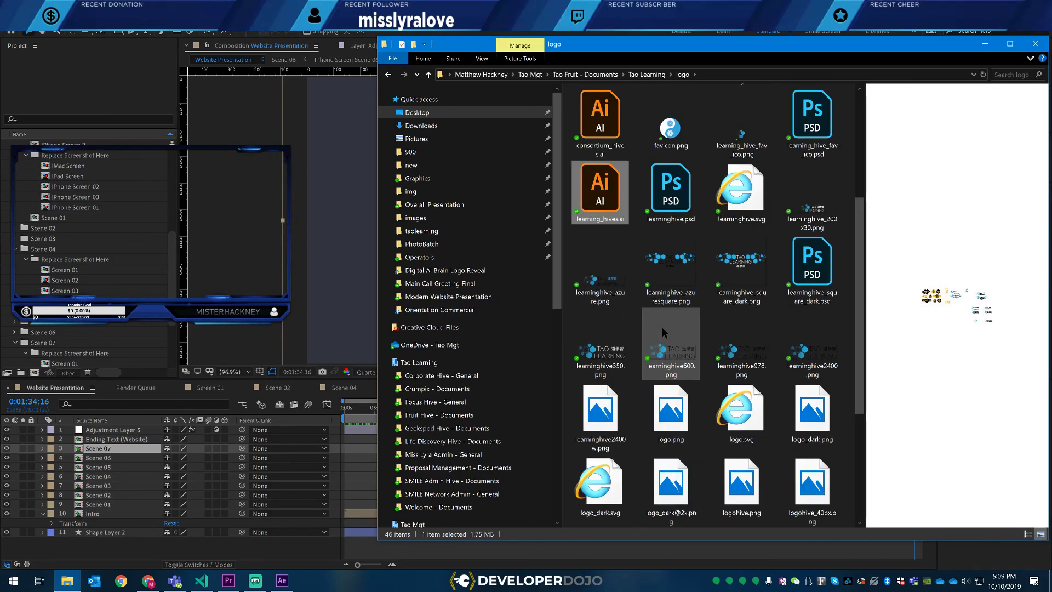
pyautogui.scroll(5, 614, 336)
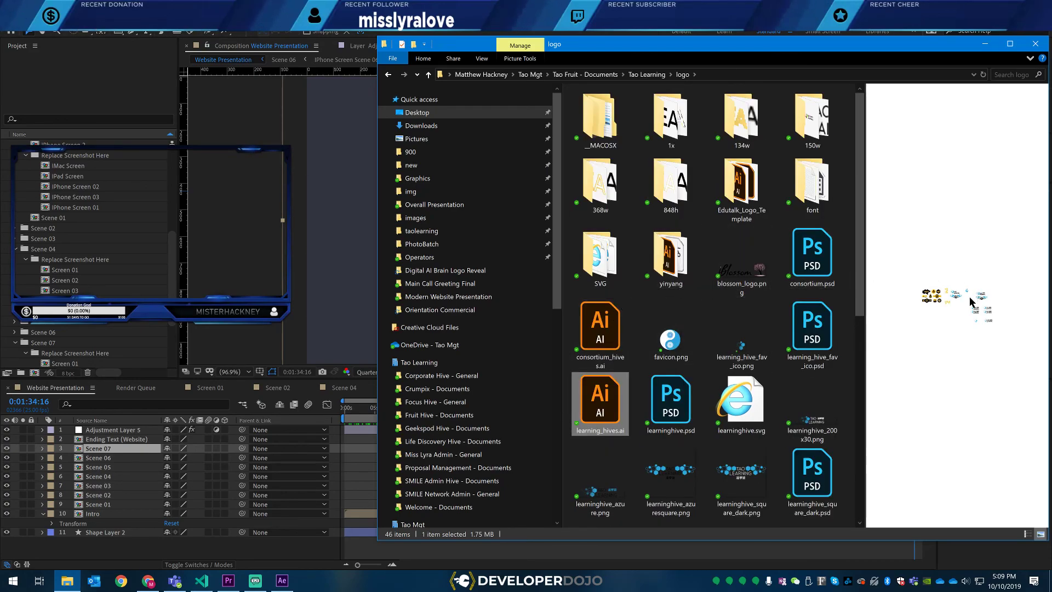
pyautogui.click(601, 349)
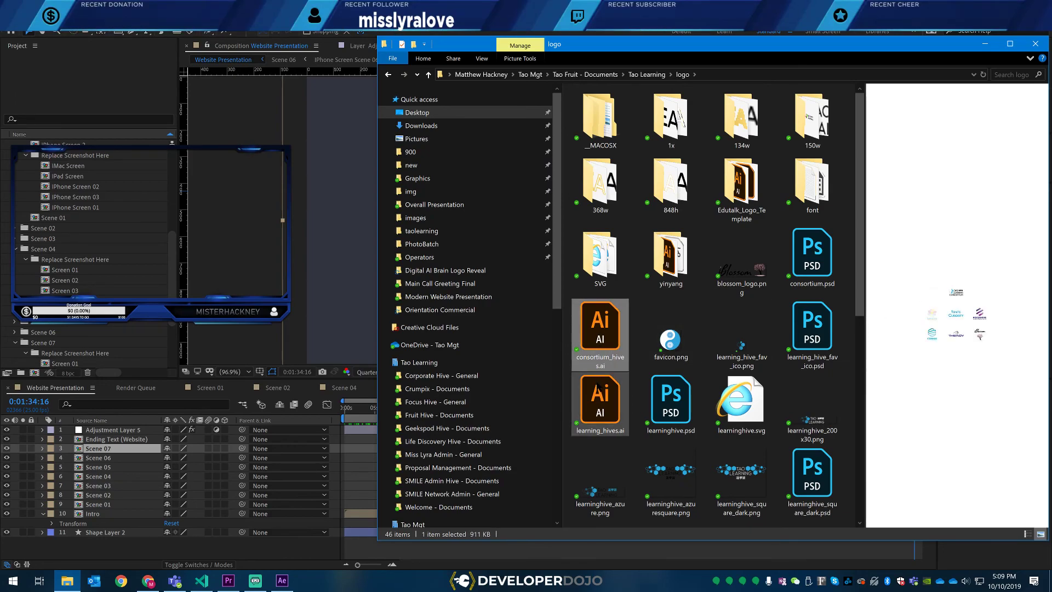
pyautogui.click(596, 415)
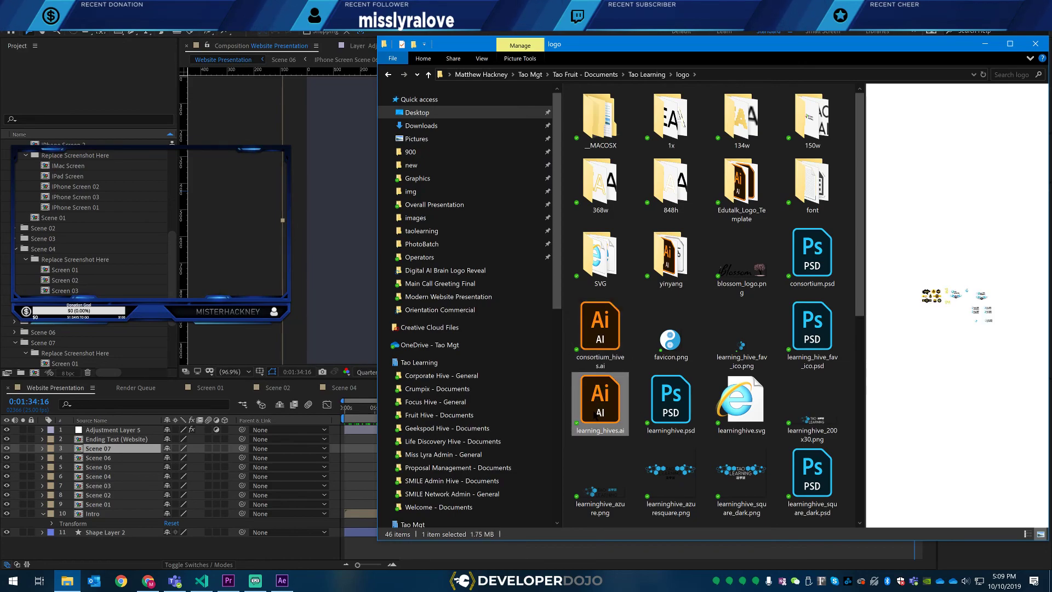
# - Check the tao_learning_logo.ai and Edutalk_Logo_Template.ai files in the Edutalk_Logo_Template folder, and return to the logo folder
pyautogui.click(740, 214)
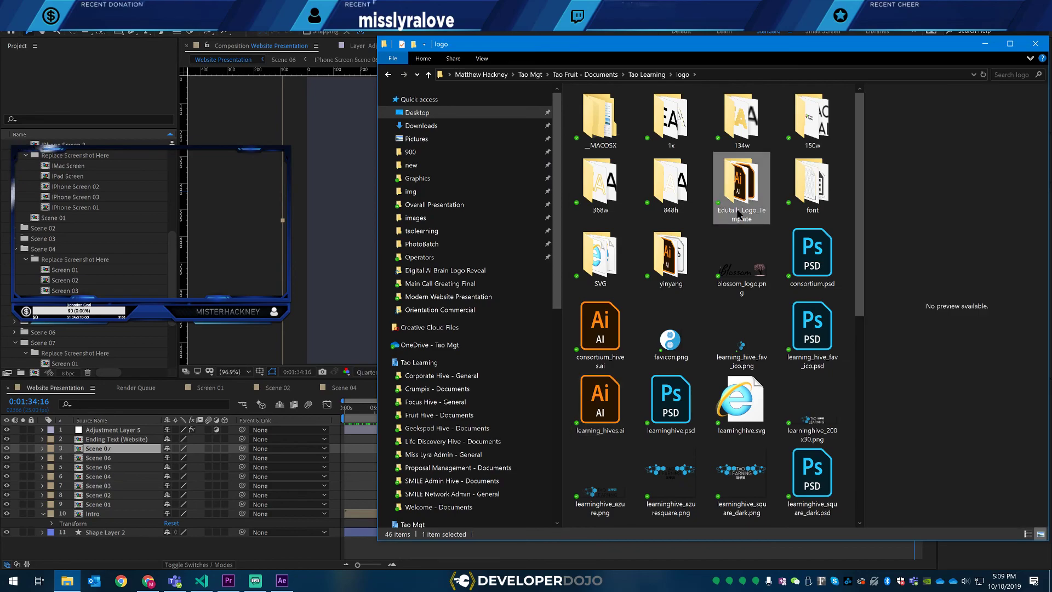
pyautogui.doubleClick(740, 214)
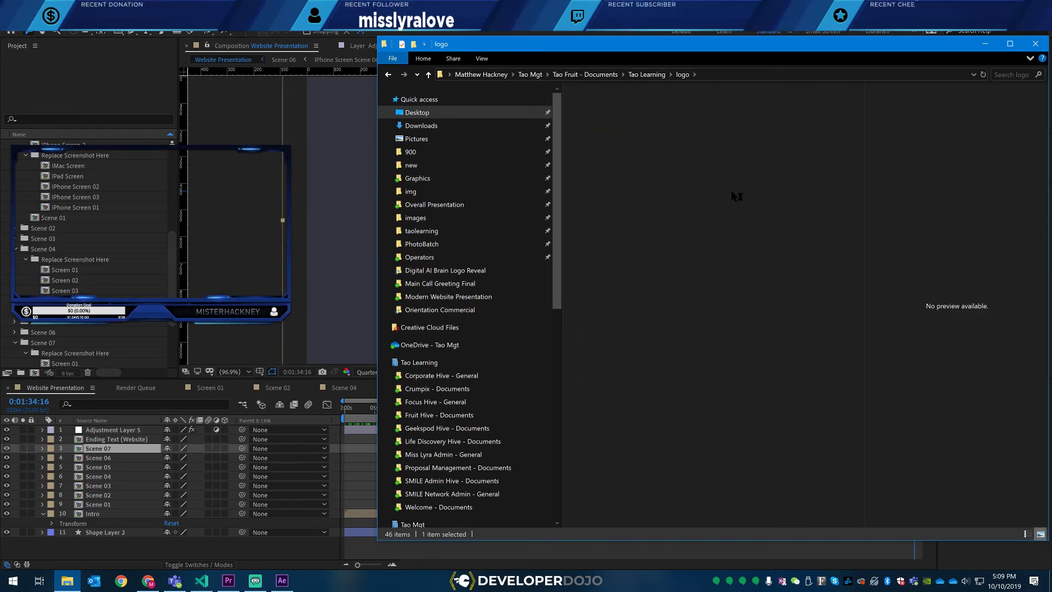
pyautogui.click(638, 144)
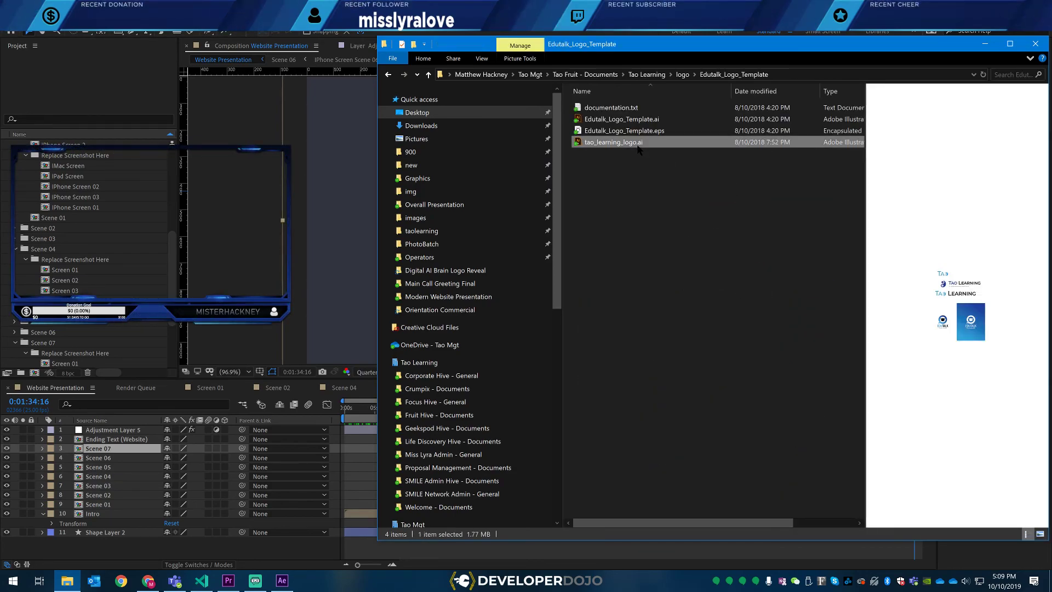
pyautogui.click(628, 120)
pyautogui.press('BackSpace')
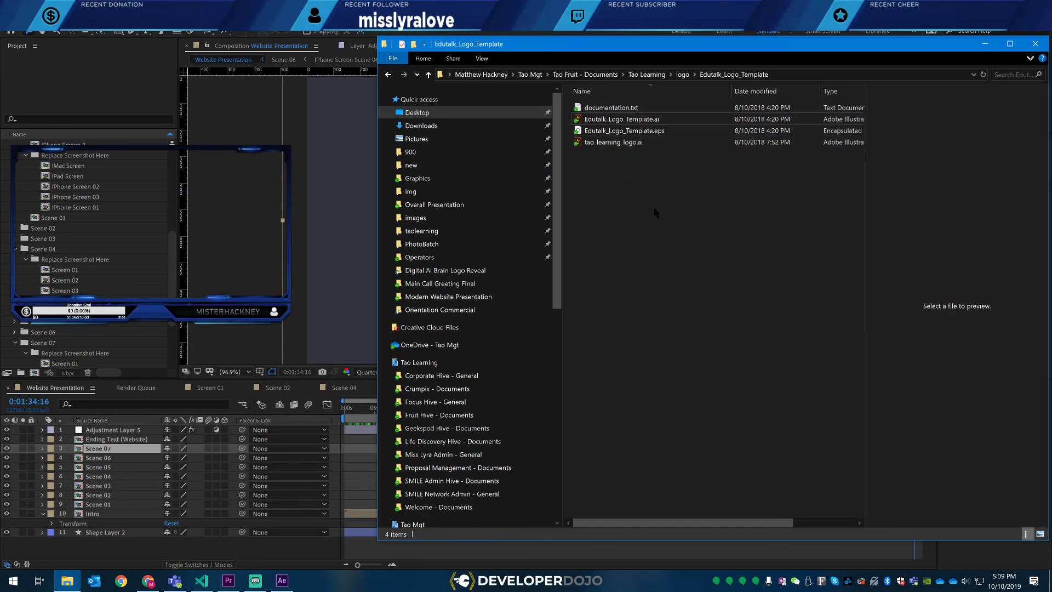
# - Open learning_hives.ai in Illustrator and switch to the web browser
pyautogui.click(610, 377)
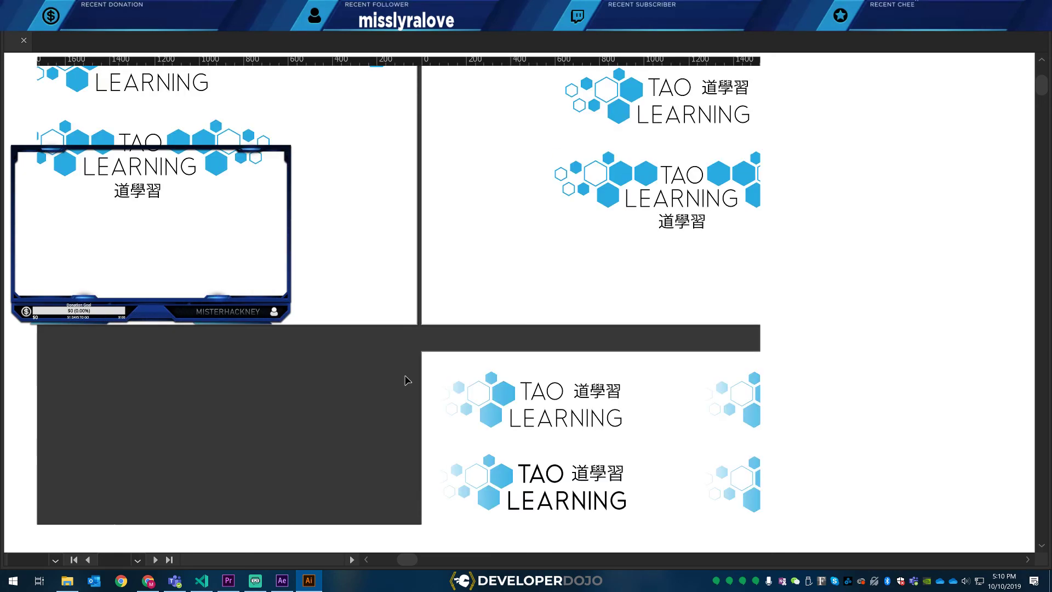
pyautogui.click(141, 582)
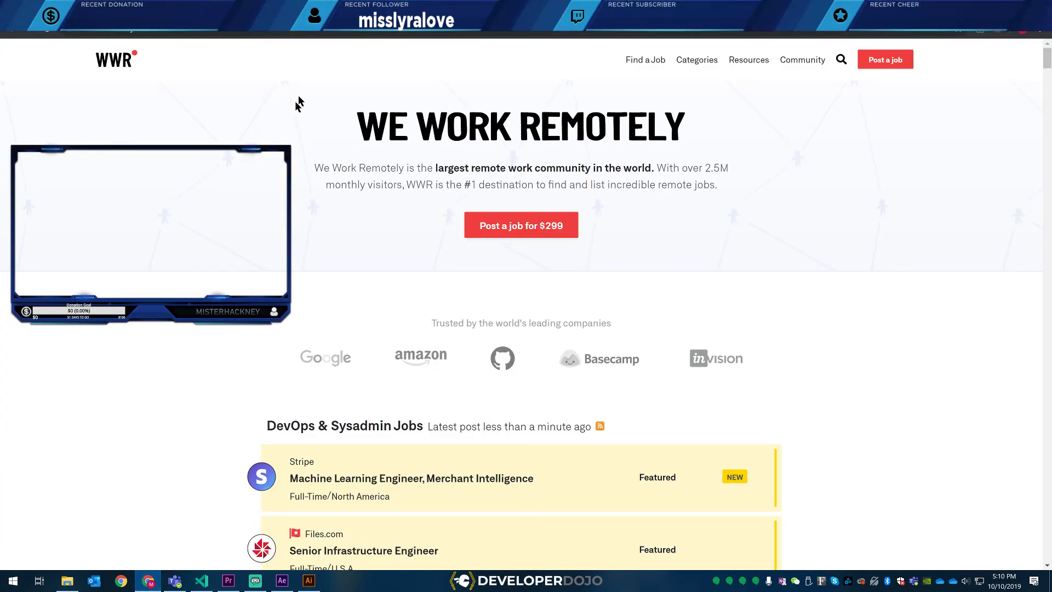
# - Open pcpartpicker.com in a new browser tab and open its Great AMD Gaming/Streaming Build guide
pyautogui.hotkey('ctrl', 't')
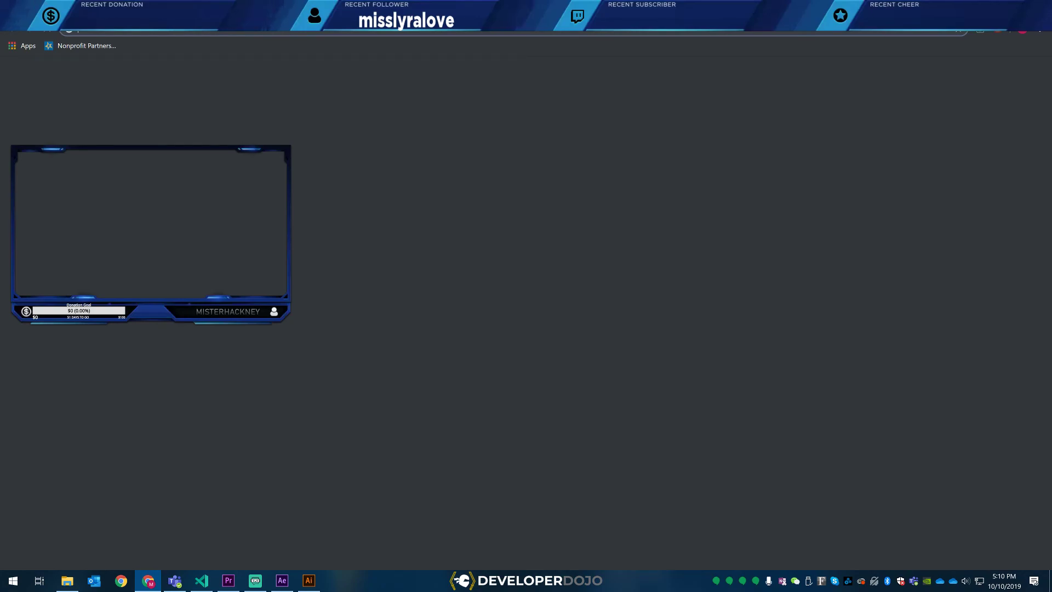
pyautogui.write('pcpartpicker.co')
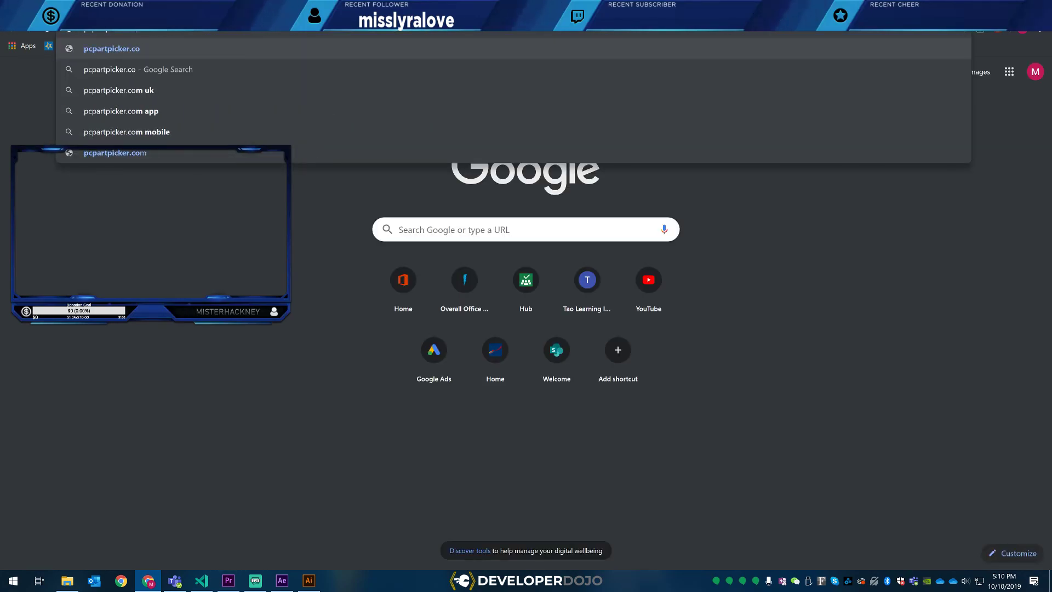
pyautogui.press('Return')
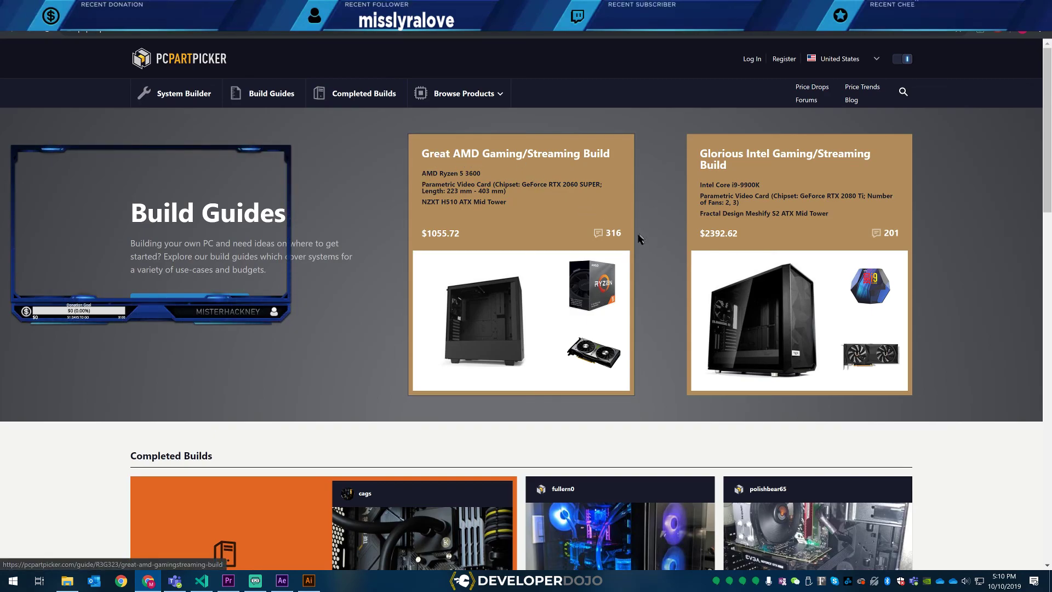
pyautogui.scroll(-8, 444, 248)
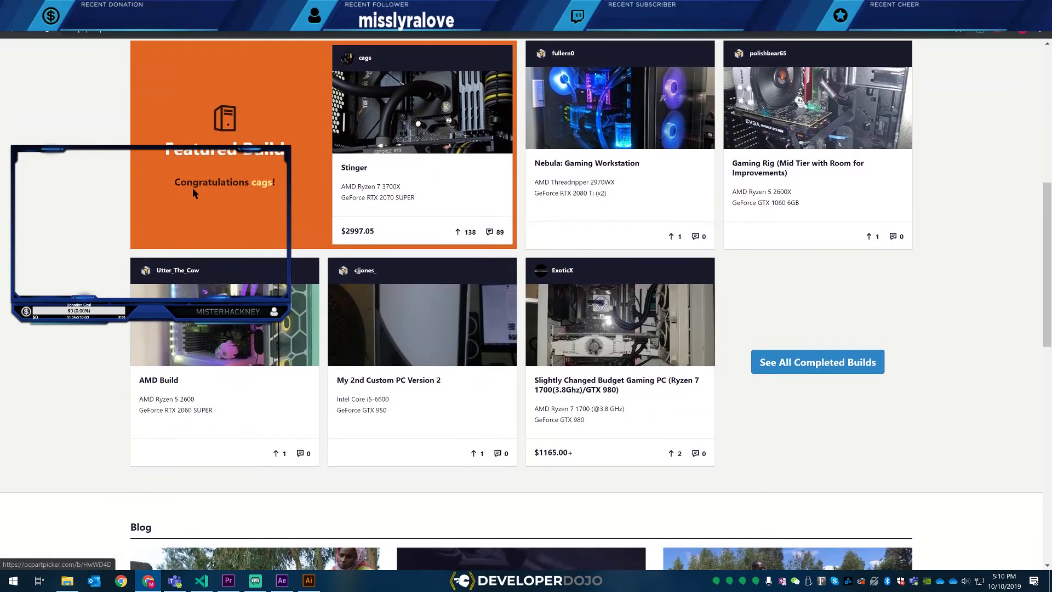
pyautogui.scroll(8, 499, 253)
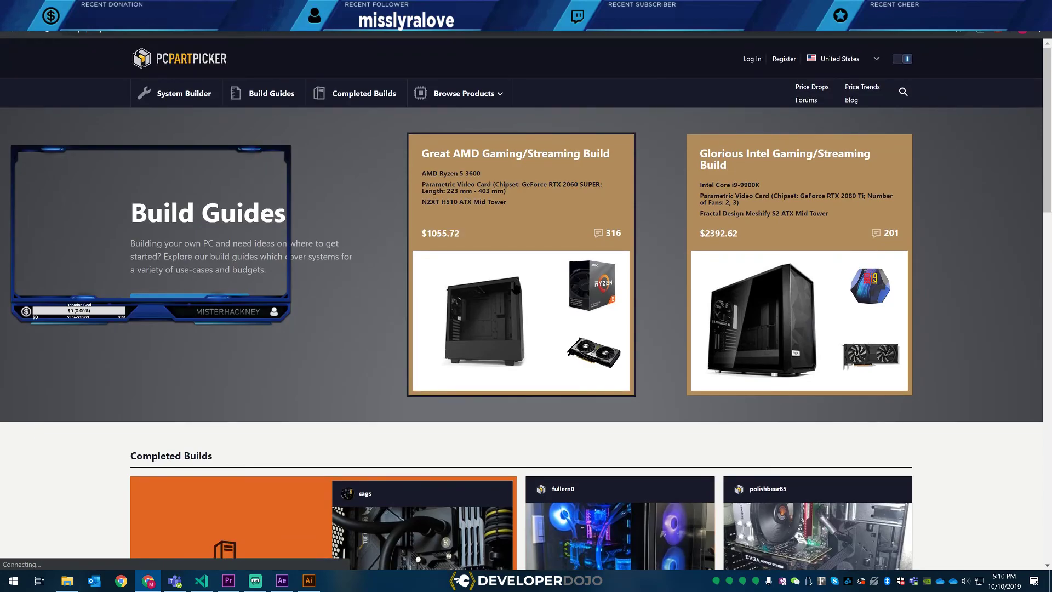
pyautogui.click(498, 252)
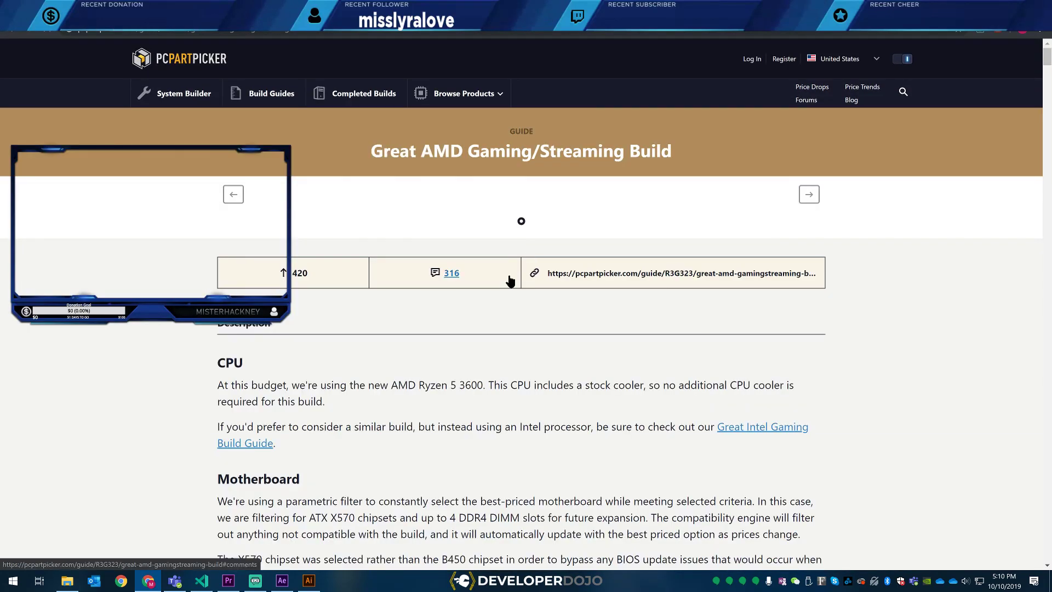
# - Examine the AMD build guide's component descriptions and part list, and return to the previously opened web pages
pyautogui.scroll(-3, 241, 269)
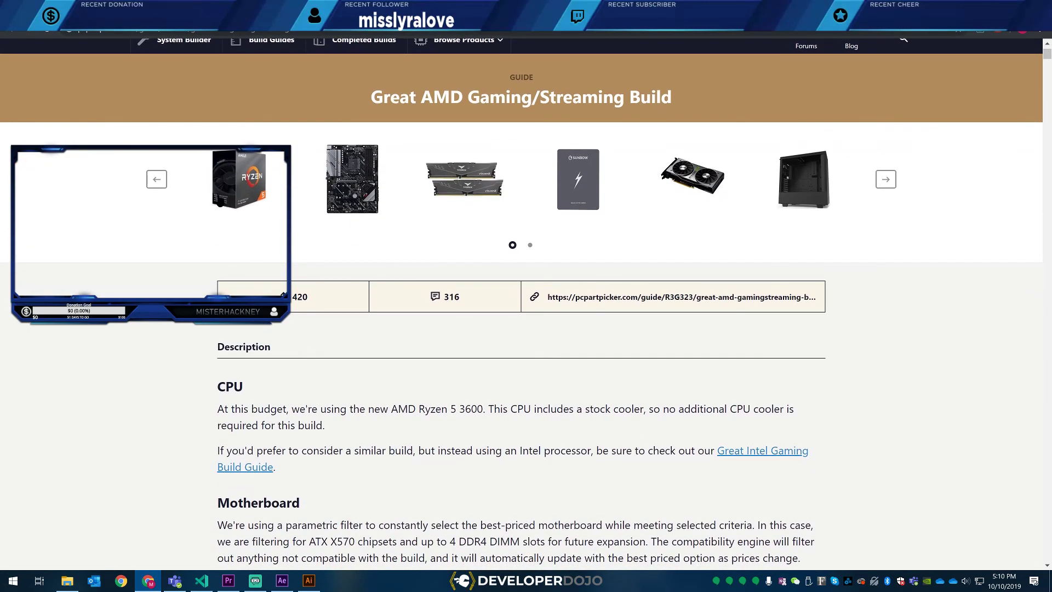
pyautogui.scroll(-18, 241, 269)
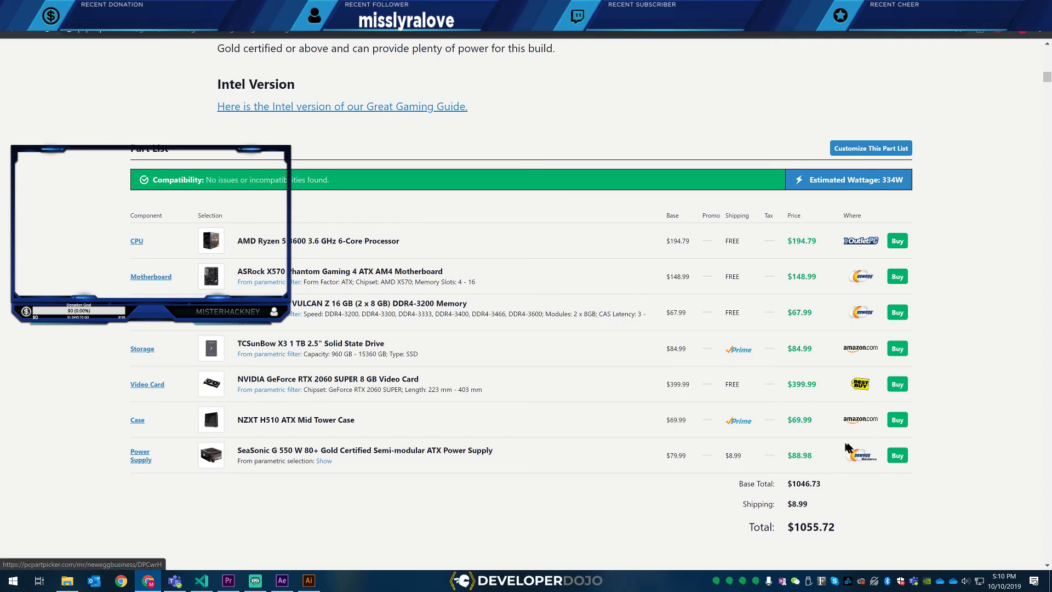
pyautogui.scroll(8, 404, 240)
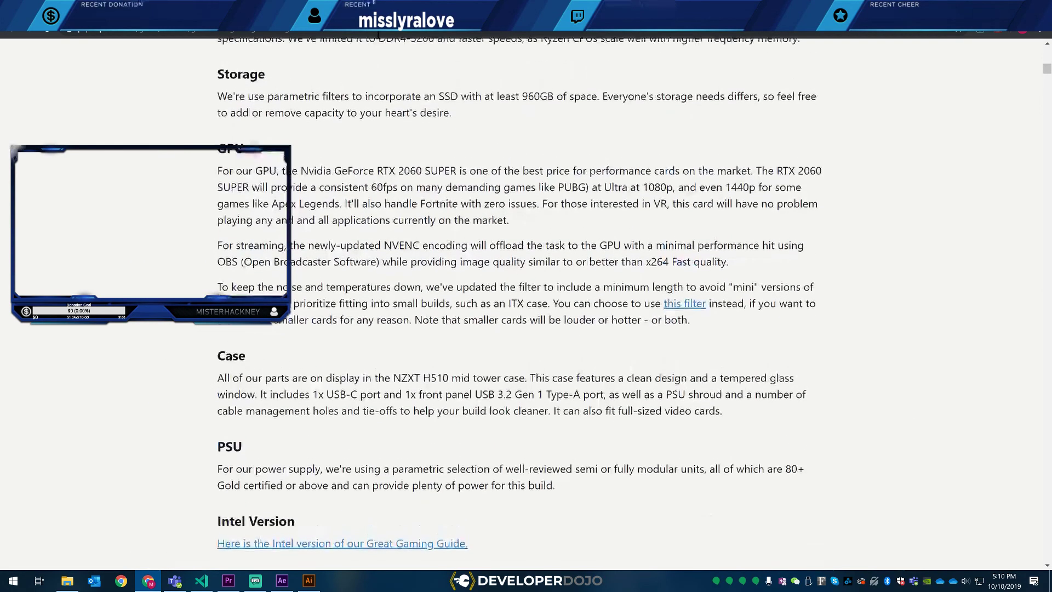
pyautogui.scroll(15, 439, 120)
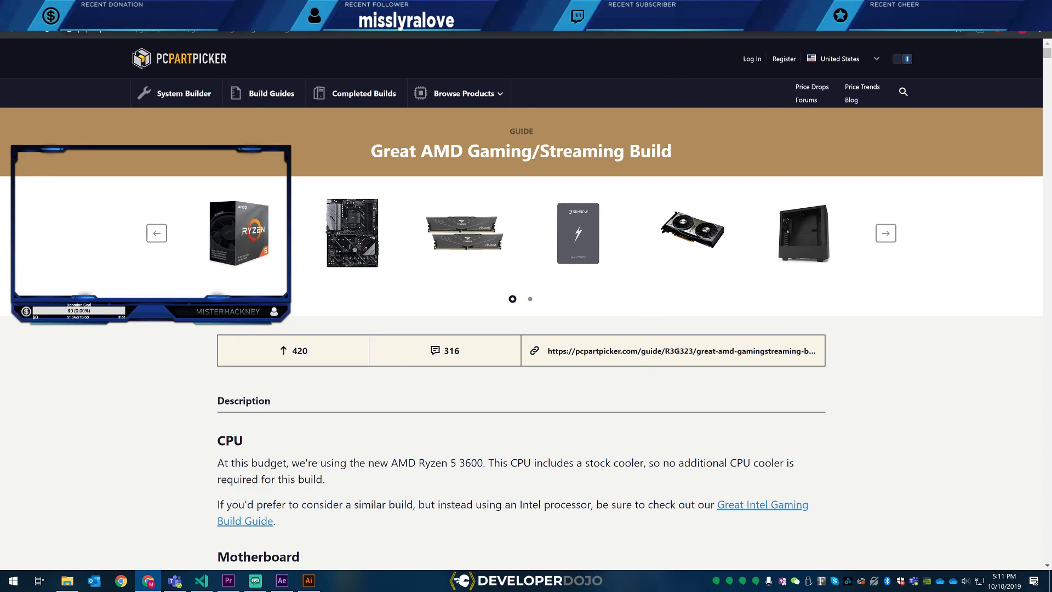
pyautogui.hotkey('ctrl', 'Tab')
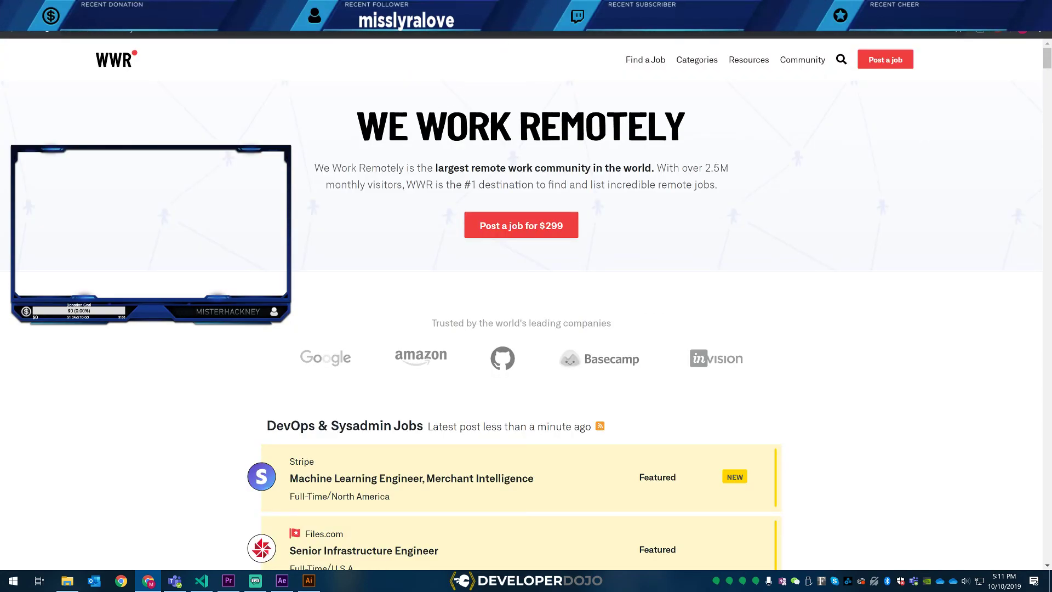
pyautogui.hotkey('ctrl', 'Tab')
# - Switch to Illustrator and copy the complete Tao Learning logo from artboard 05 of learning_hives.ai
pyautogui.click(306, 583)
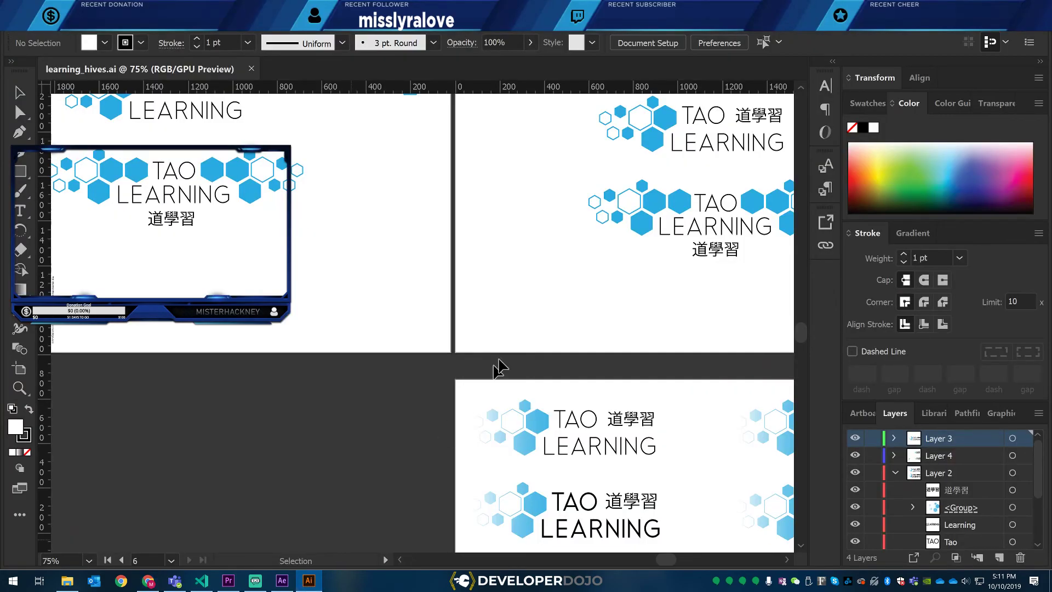
pyautogui.scroll(-1, 582, 315)
pyautogui.moveTo(639, 355); pyautogui.dragTo(426, 111)
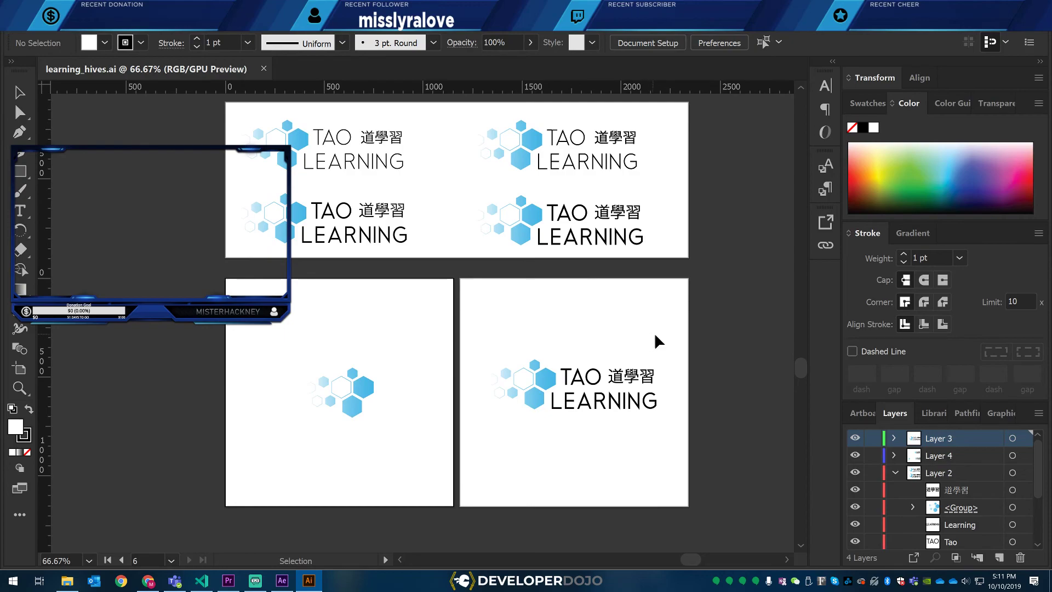
pyautogui.moveTo(666, 341); pyautogui.dragTo(610, 387)
pyautogui.moveTo(488, 439); pyautogui.dragTo(488, 440)
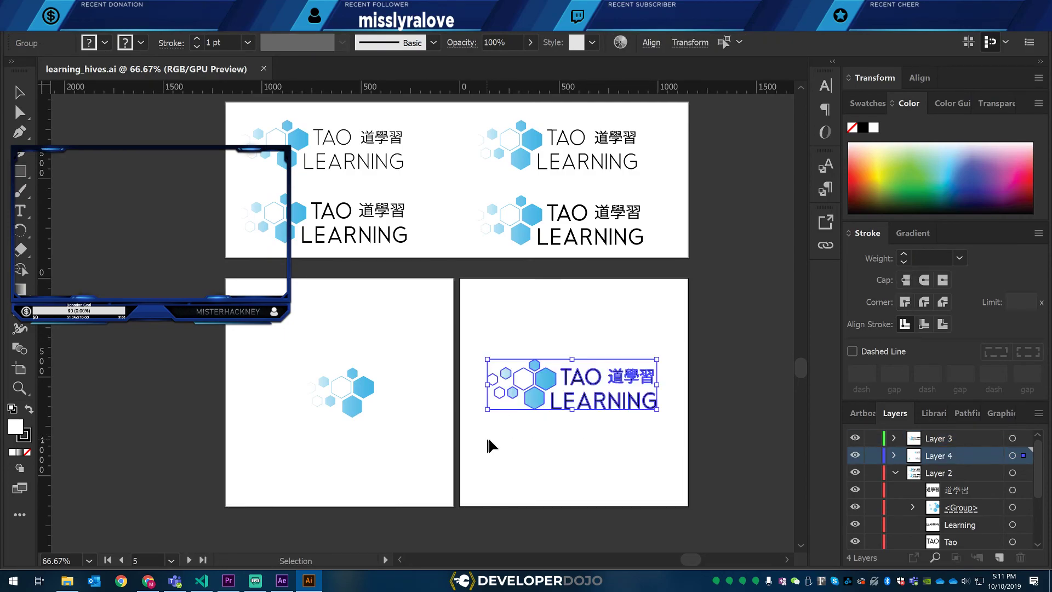
pyautogui.click(679, 325)
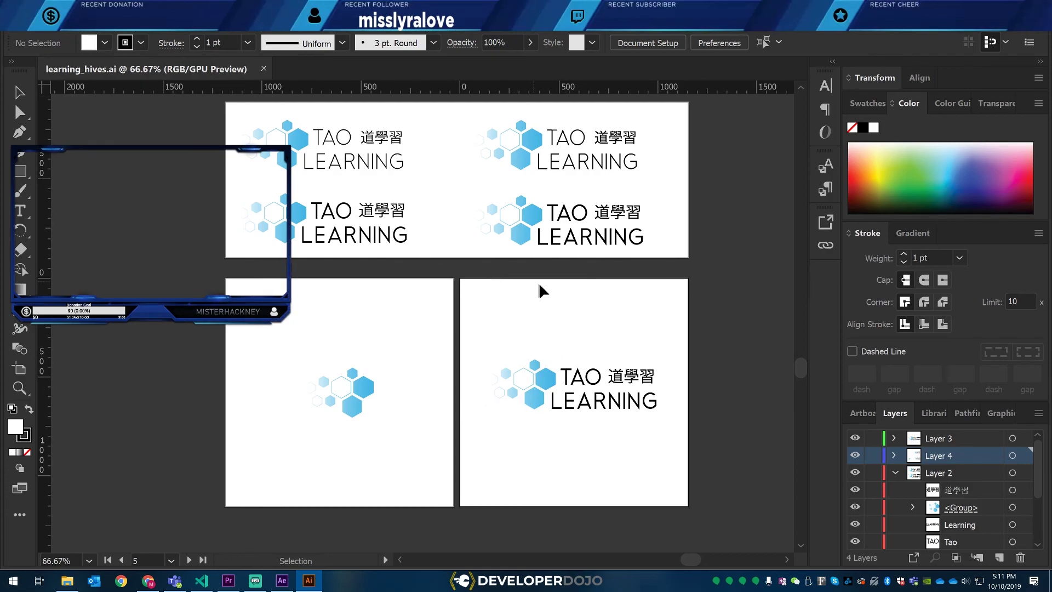
pyautogui.moveTo(682, 293); pyautogui.dragTo(465, 470)
pyautogui.press('a')
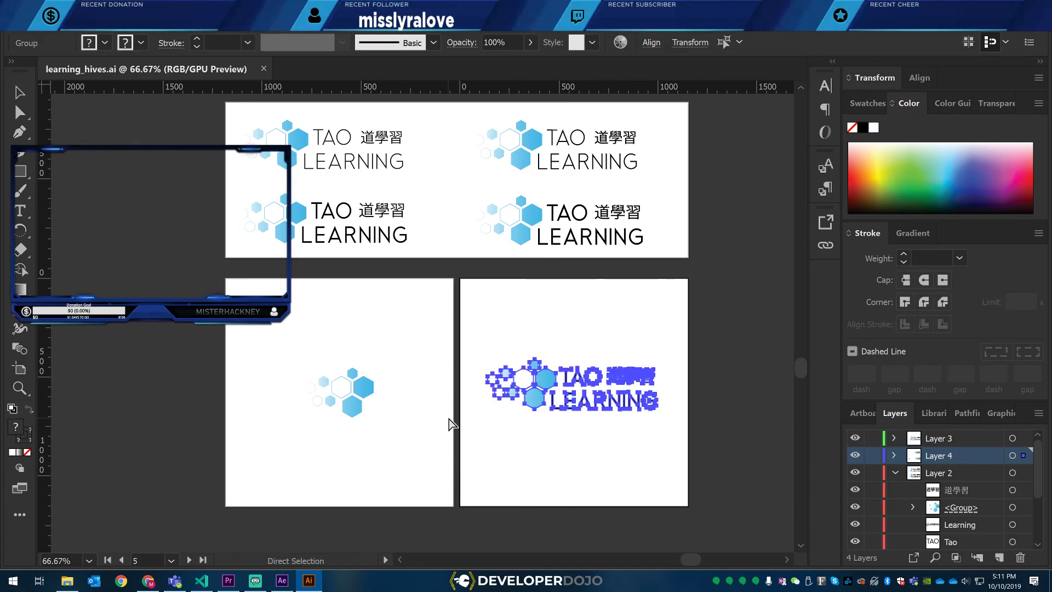
pyautogui.press('v')
# - Create a new 612 x 792 pt Letter document and paste the copied Tao Learning logo into it
pyautogui.hotkey('ctrl', 'n')
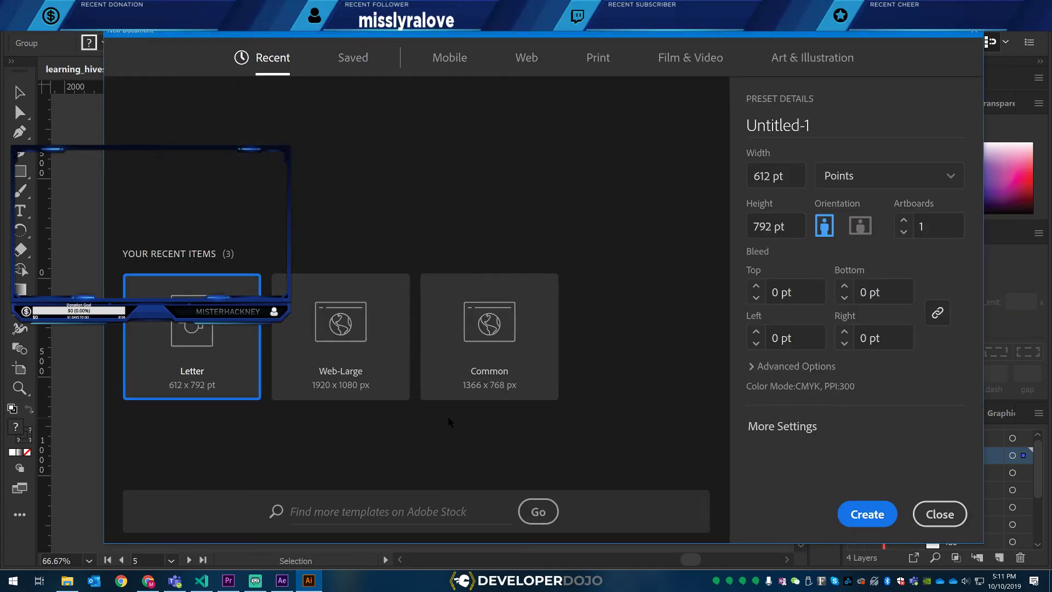
pyautogui.press('Return')
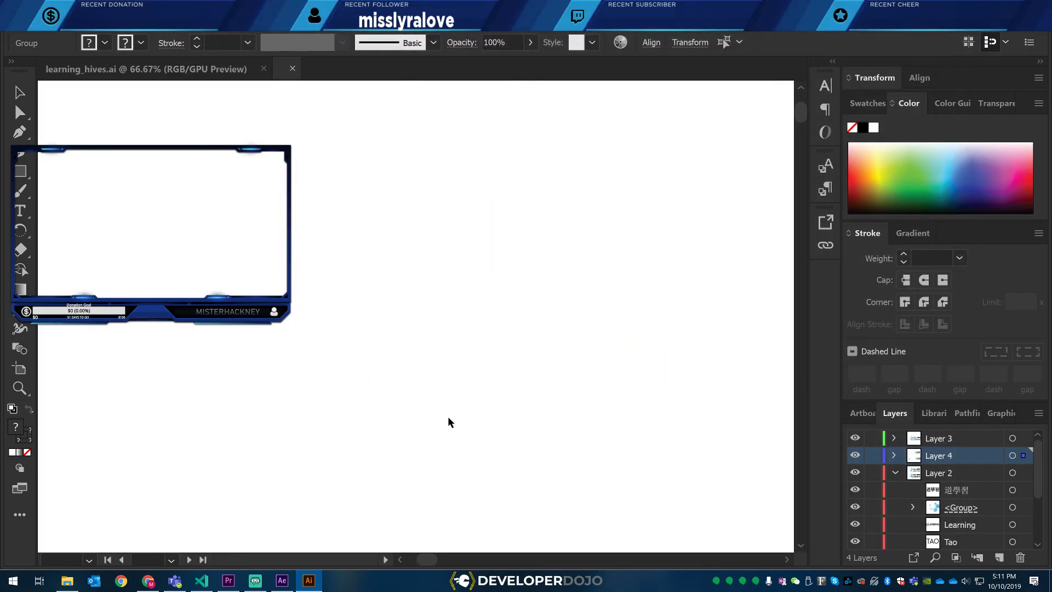
pyautogui.hotkey('ctrl', 'v')
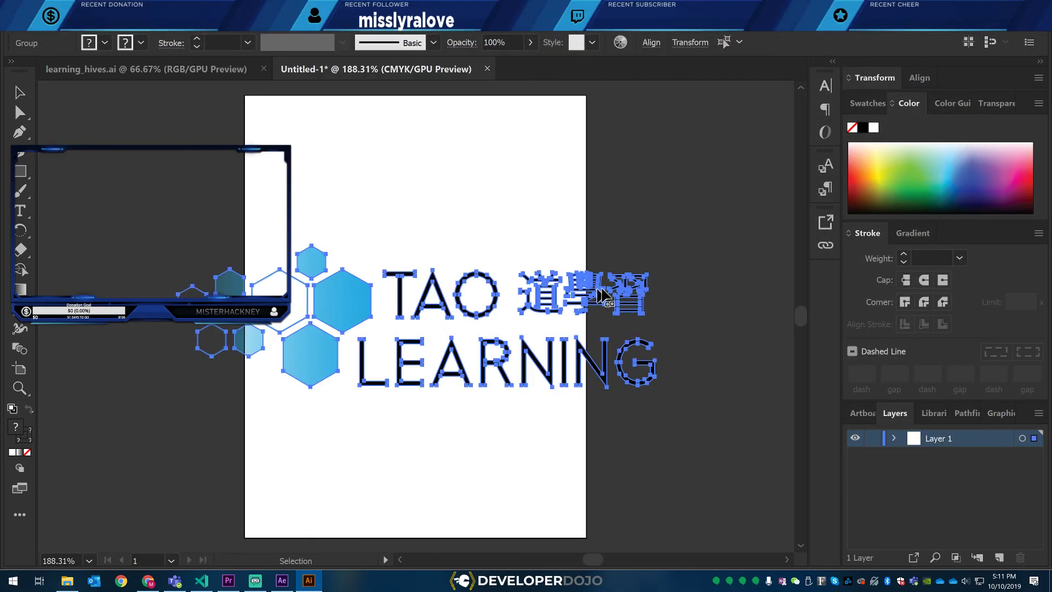
# - Scale the pasted logo down to fit the page width and center it horizontally on the artboard
pyautogui.moveTo(655, 386); pyautogui.dragTo(526, 318)
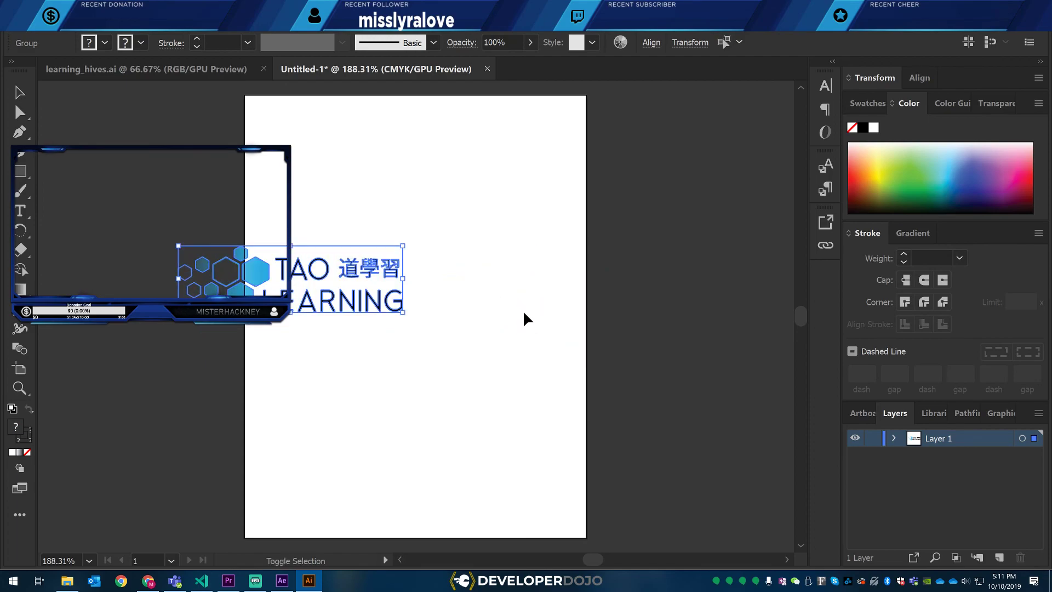
pyautogui.moveTo(372, 301); pyautogui.dragTo(479, 312)
pyautogui.press('a')
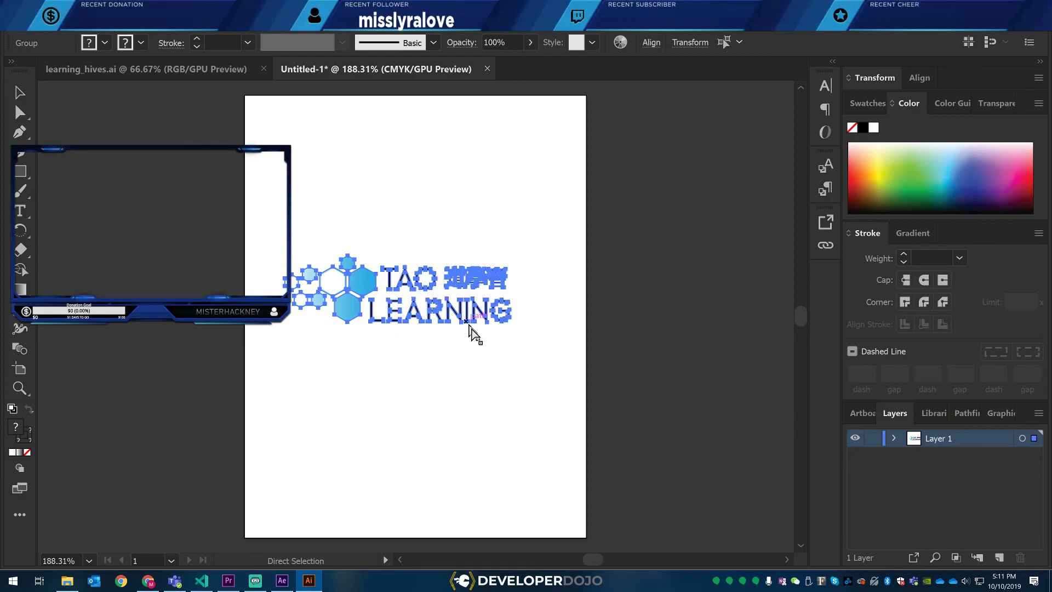
pyautogui.press('v')
pyautogui.moveTo(464, 324); pyautogui.dragTo(478, 313)
pyautogui.click(478, 197)
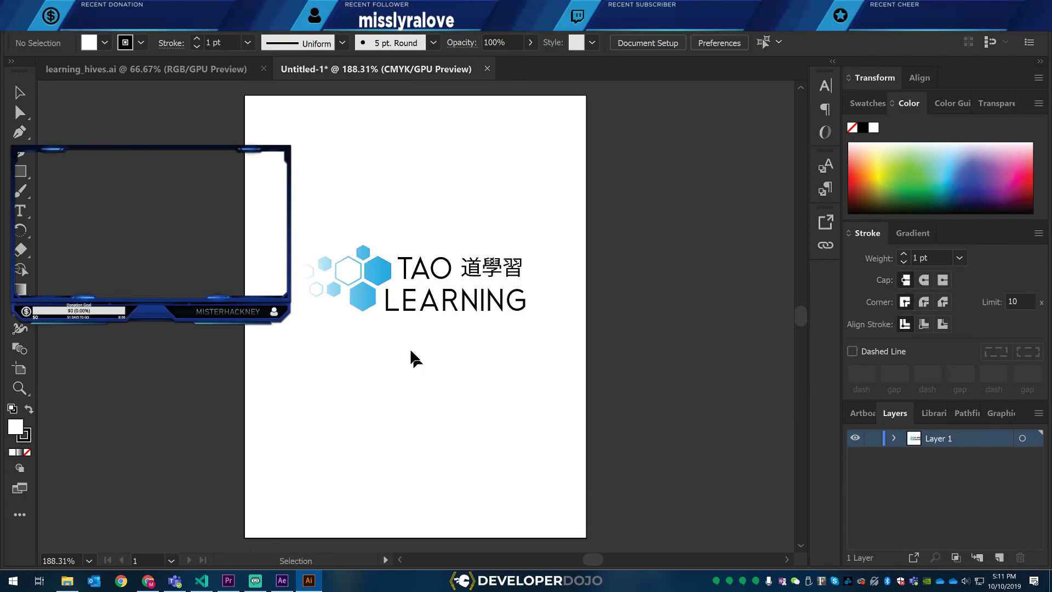
# - Shrink the artboard around the logo to about 535 x 190 pt, leaving a small margin on each side
pyautogui.click(30, 366)
pyautogui.moveTo(420, 541); pyautogui.dragTo(425, 332)
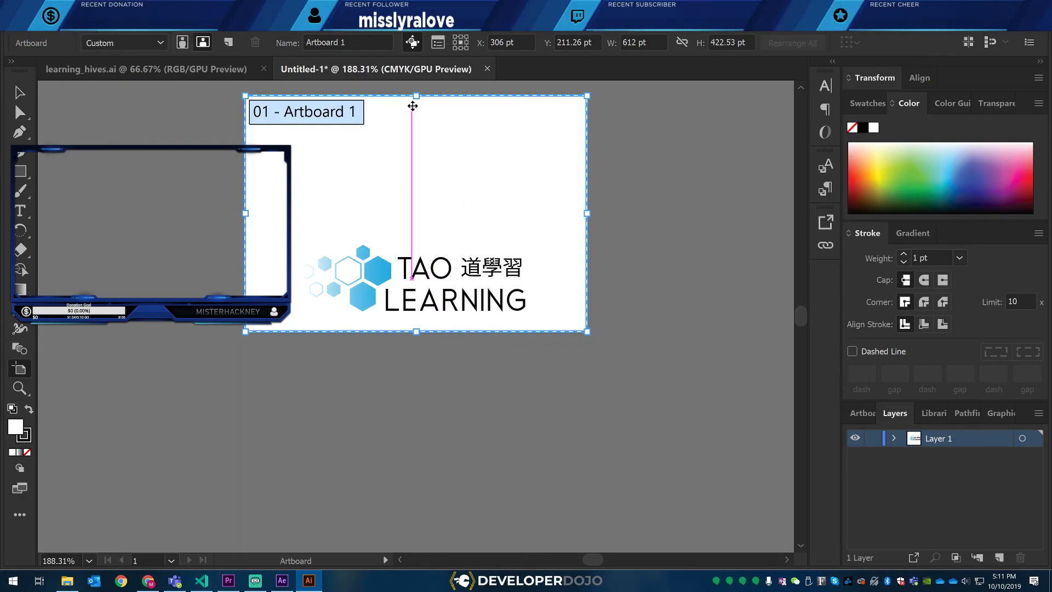
pyautogui.moveTo(417, 97); pyautogui.dragTo(422, 225)
pyautogui.moveTo(245, 282); pyautogui.dragTo(265, 282)
pyautogui.moveTo(587, 278); pyautogui.dragTo(564, 278)
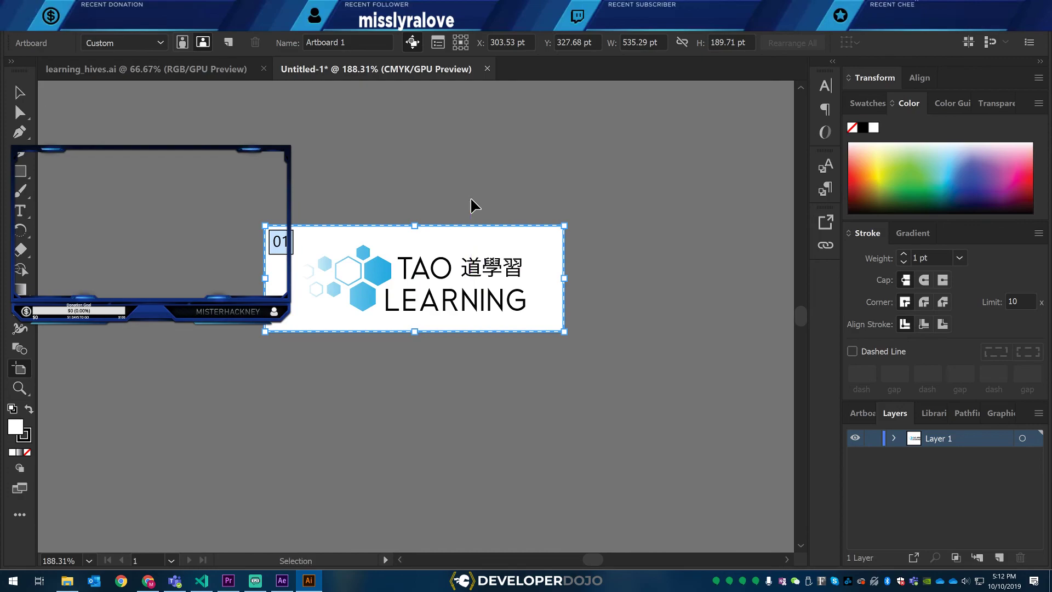
# - Start saving the new document and set its save location to the Tao Learning logo folder, using the path copied from File Explorer
pyautogui.hotkey('ctrl', 's')
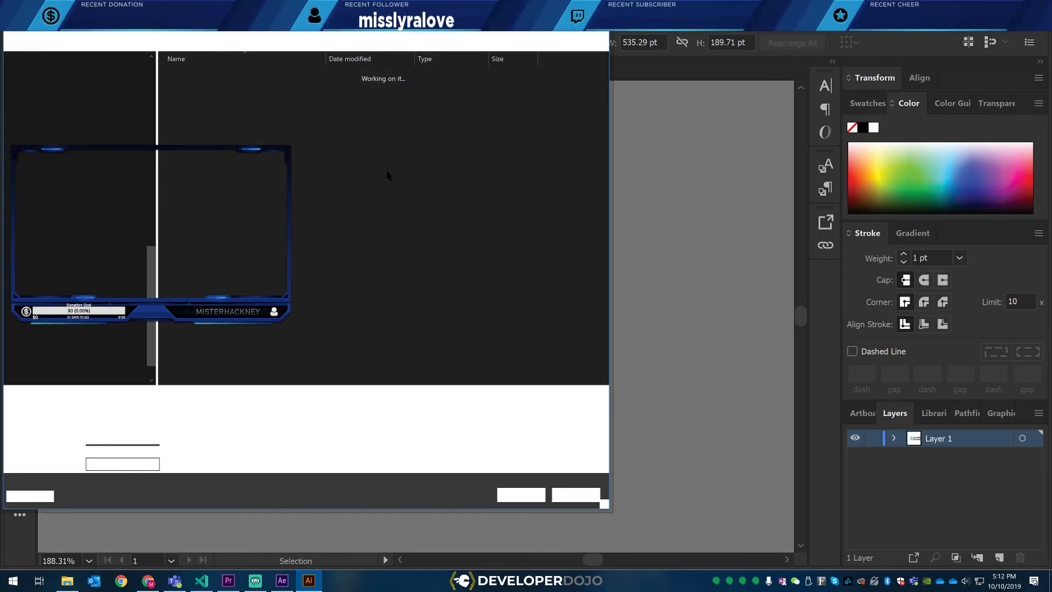
pyautogui.click(67, 580)
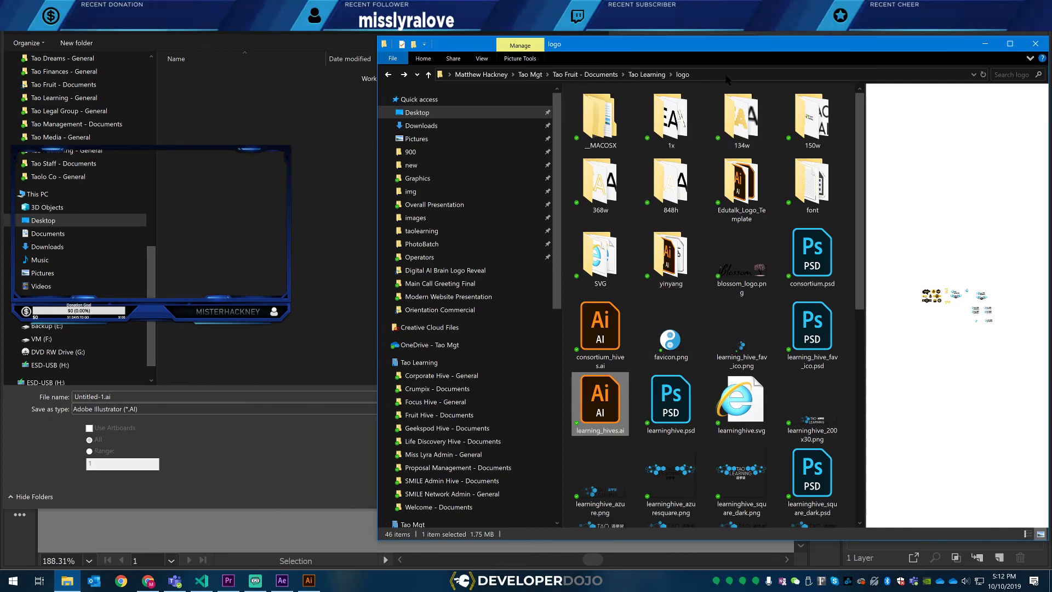
pyautogui.click(726, 76)
pyautogui.hotkey('ctrl', 'c')
pyautogui.click(250, 33)
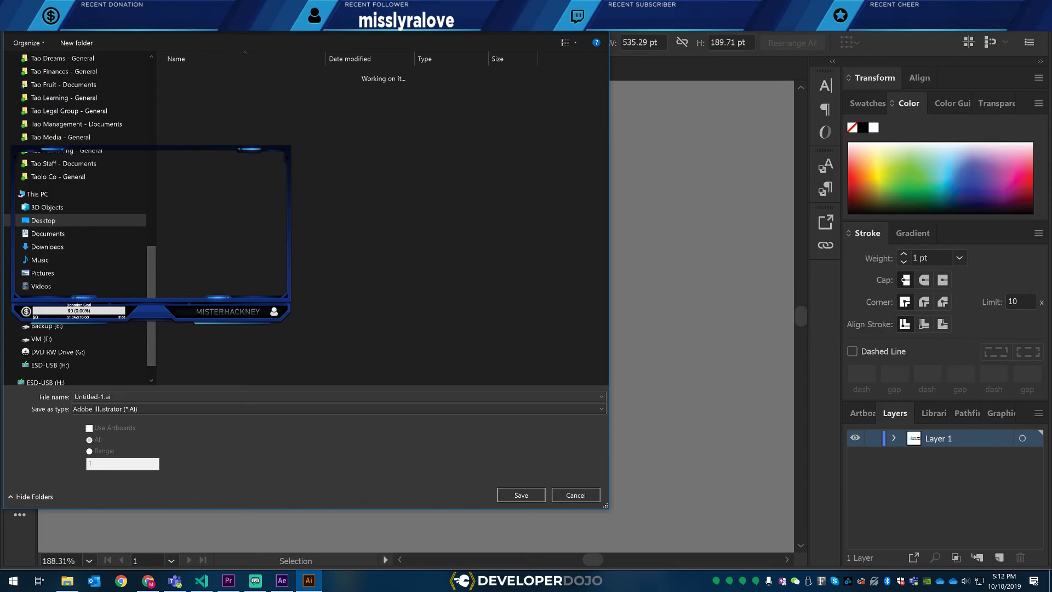
pyautogui.hotkey('ctrl', 'v')
pyautogui.press('Return')
# - Save the document as taolearning.ai with the Illustrator CC version and the default save options
pyautogui.click(274, 396)
pyautogui.write('ta')
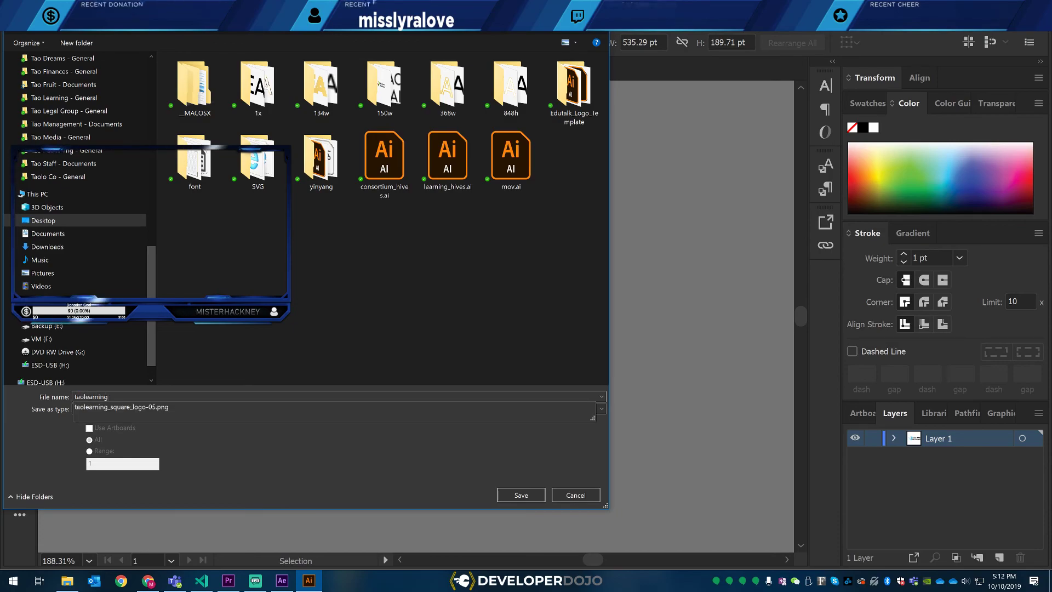
pyautogui.press('Return')
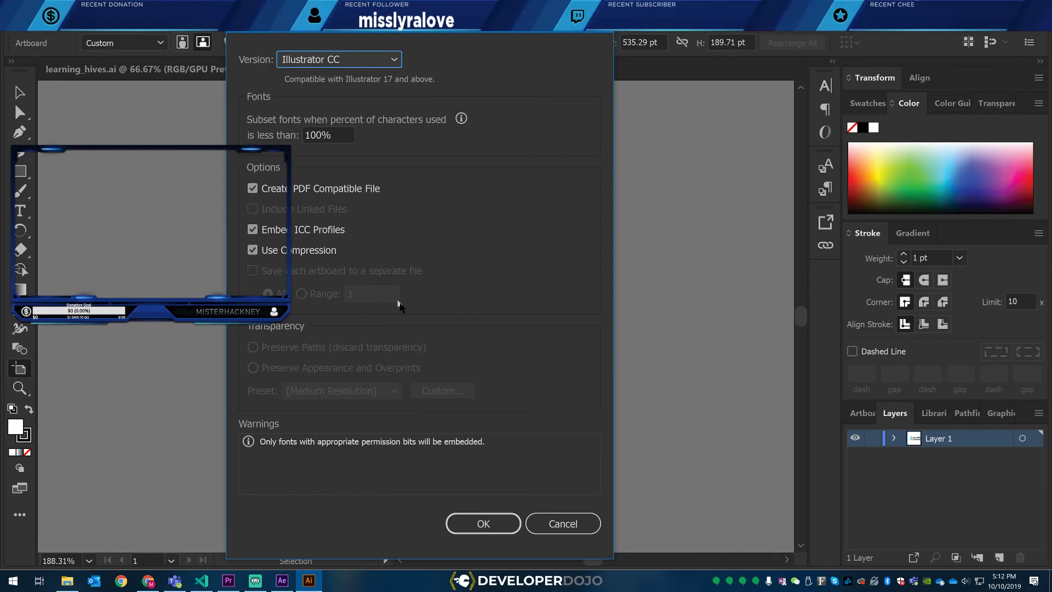
pyautogui.click(481, 521)
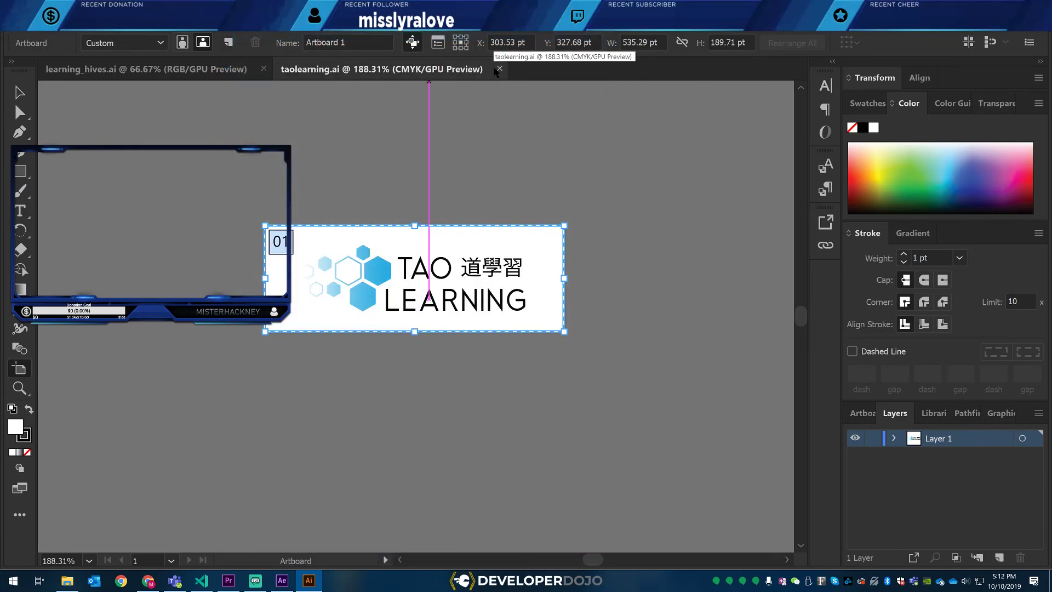
# - Close taolearning.ai and learning_hives.ai, and quit Illustrator
pyautogui.click(500, 69)
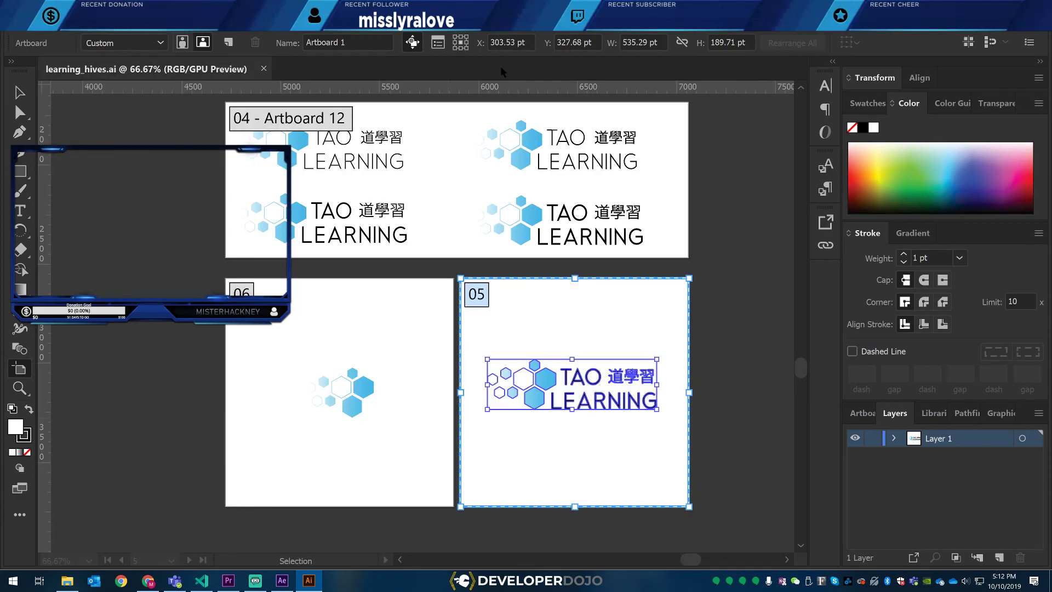
pyautogui.click(264, 69)
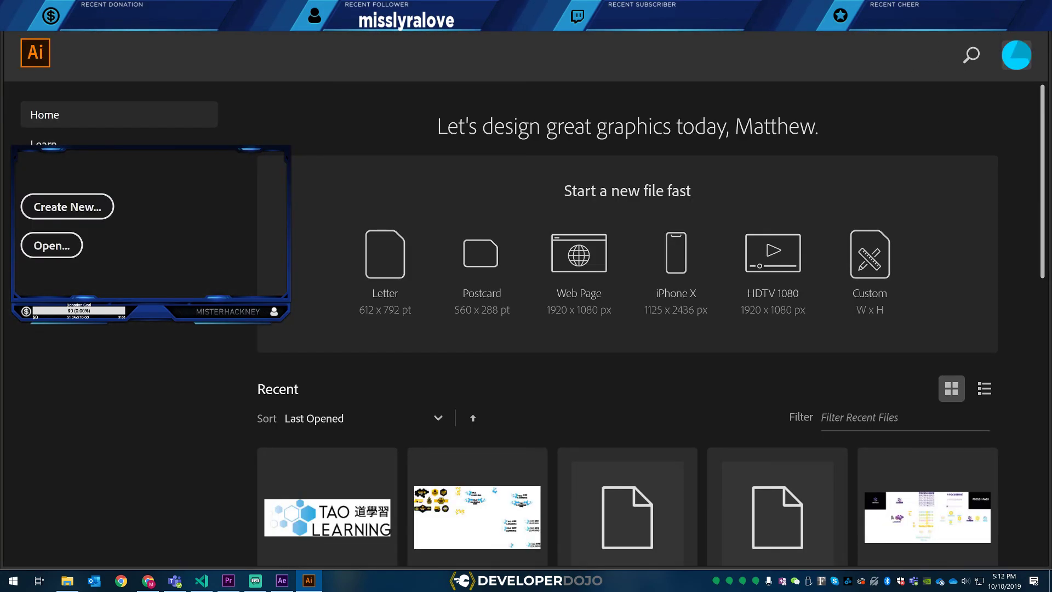
pyautogui.hotkey('ctrl', 'q')
pyautogui.click(599, 312)
# - Switch to File Explorer and select taolearning.ai in the logo folder
pyautogui.click(67, 582)
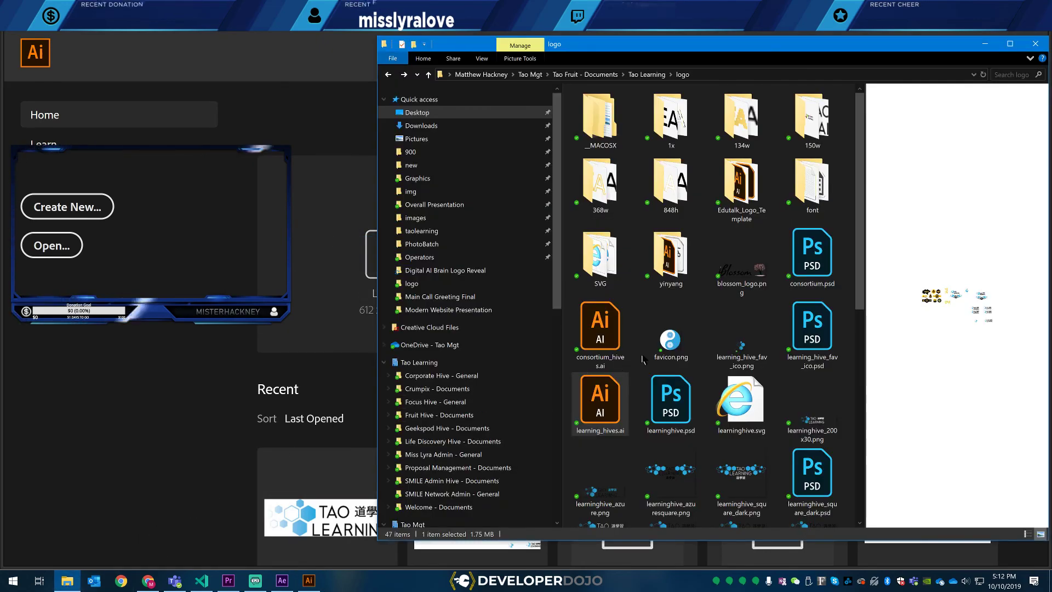
pyautogui.click(625, 432)
pyautogui.scroll(-5, 628, 436)
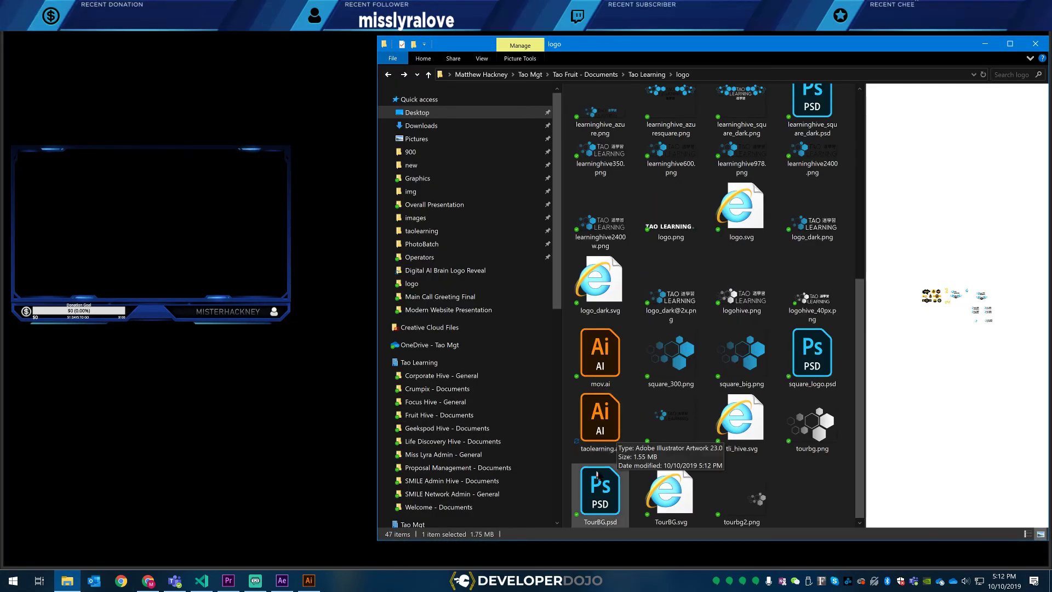
pyautogui.click(617, 442)
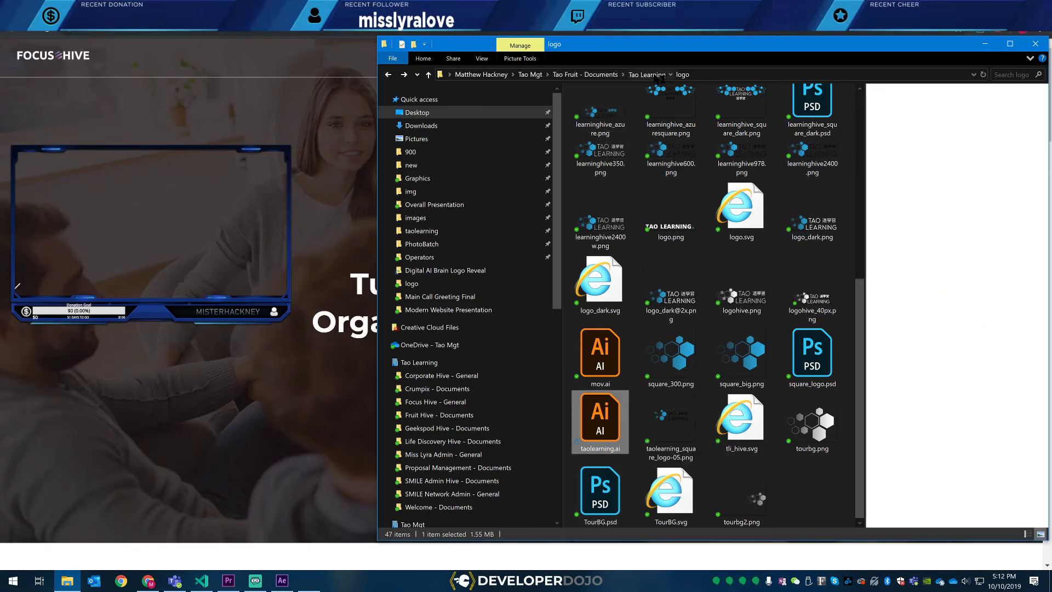
# - Paste a copy of taolearning.ai into the Orientation Commercial folder inside Ignite Curiosity, and select the pasted file
pyautogui.click(646, 75)
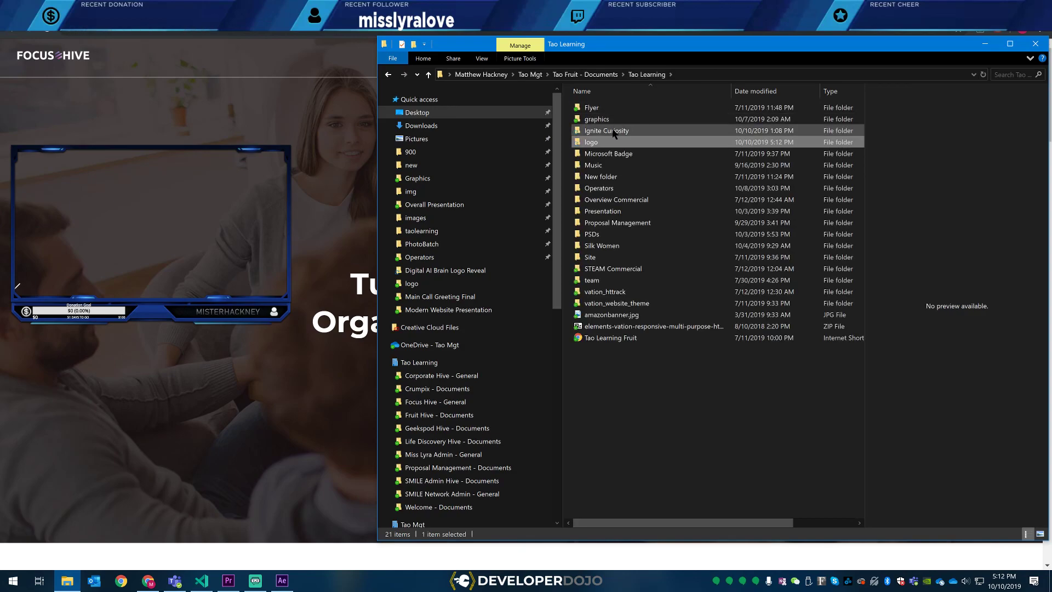
pyautogui.doubleClick(618, 130)
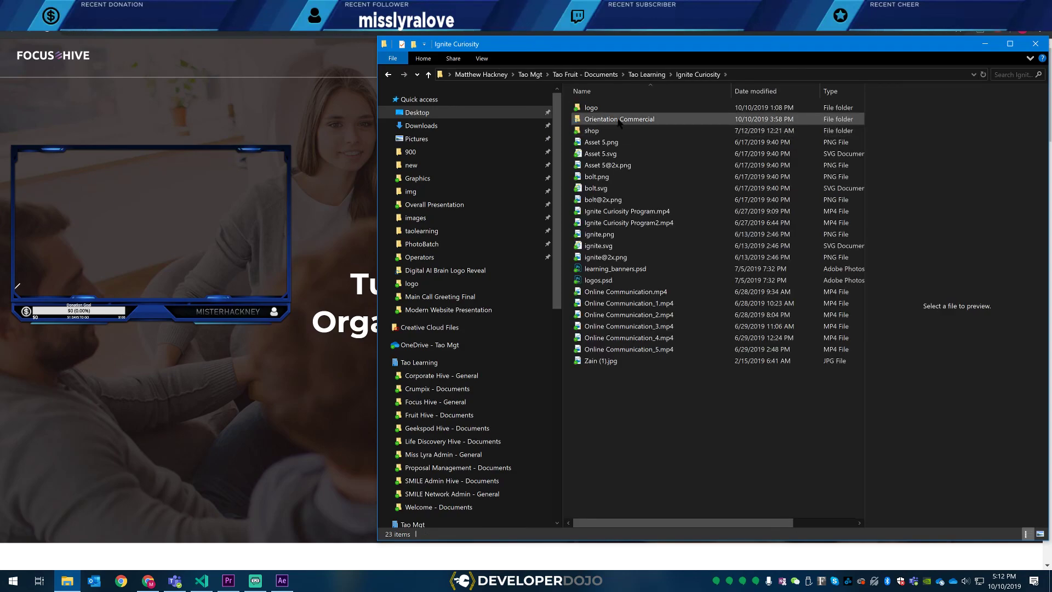
pyautogui.doubleClick(618, 119)
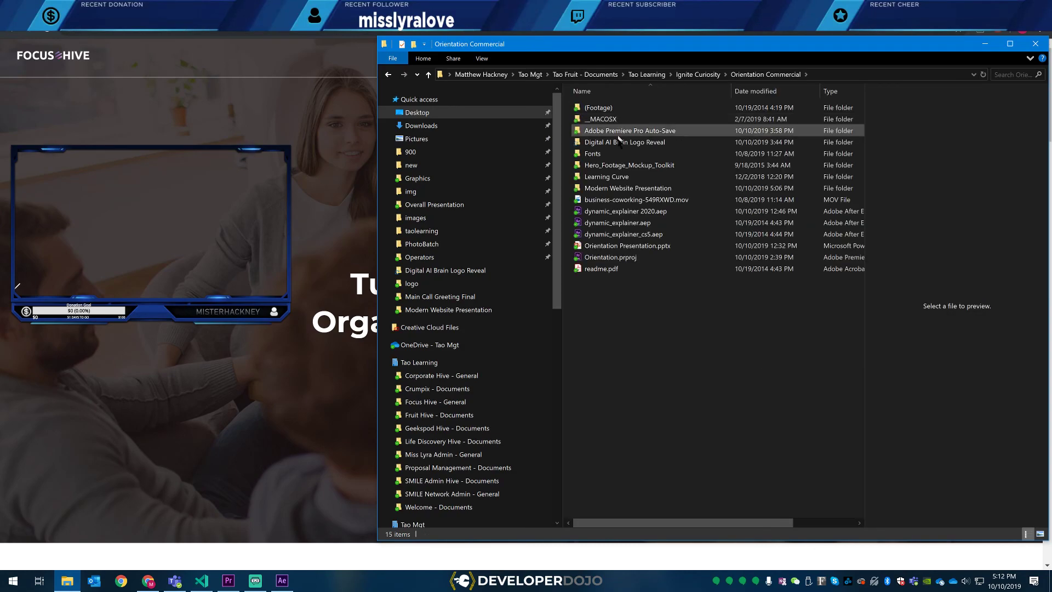
pyautogui.hotkey('ctrl', 'v')
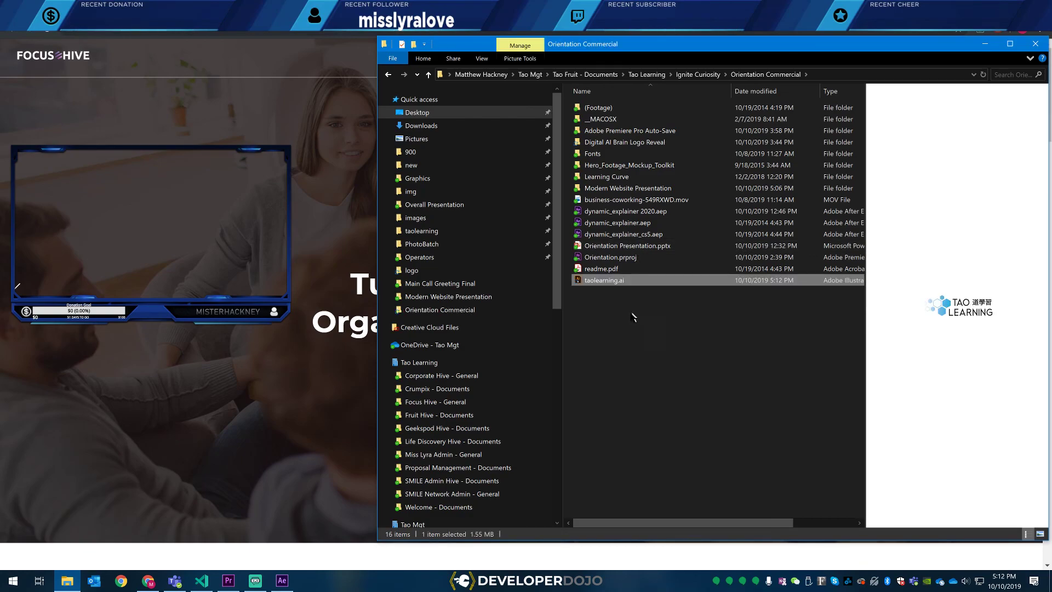
pyautogui.click(627, 313)
pyautogui.click(603, 280)
# - Import taolearning.ai from the Orientation Commercial folder into the After Effects project
pyautogui.click(282, 581)
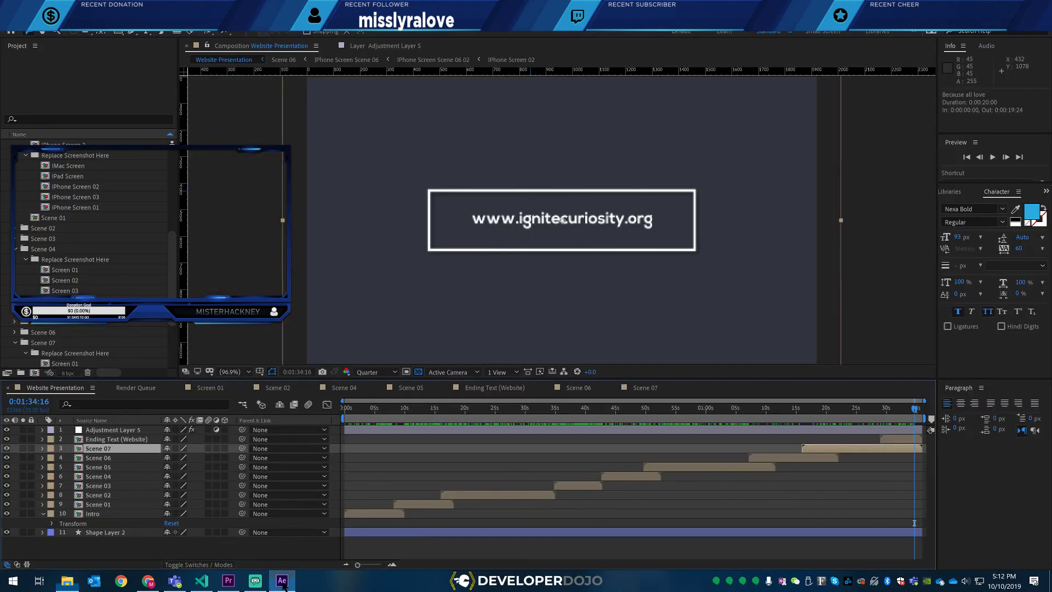
pyautogui.hotkey('alt', 'Tab')
pyautogui.scroll(6, 29, 185)
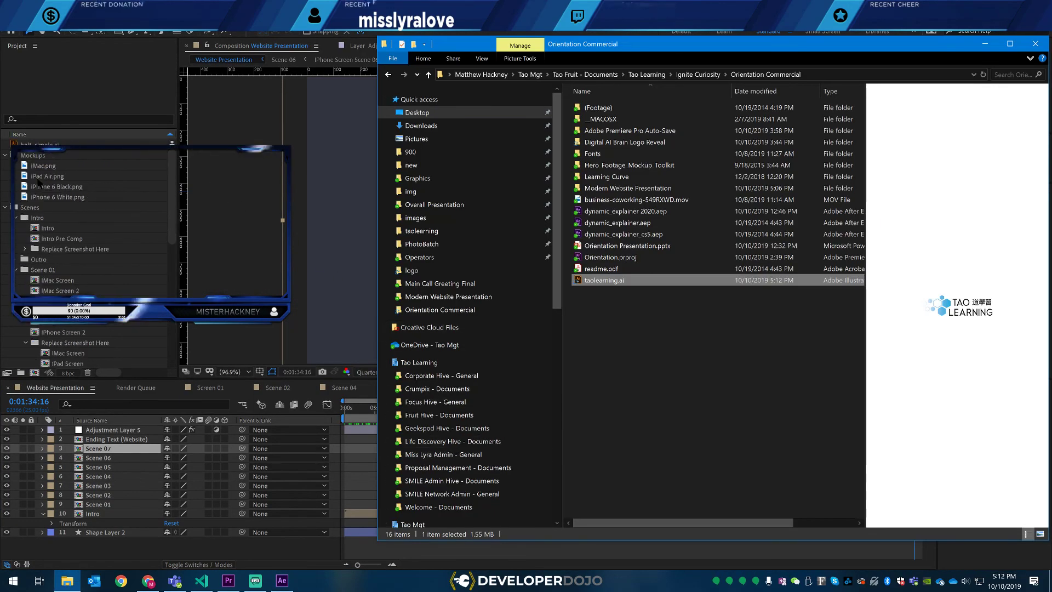
pyautogui.moveTo(602, 281); pyautogui.dragTo(53, 149)
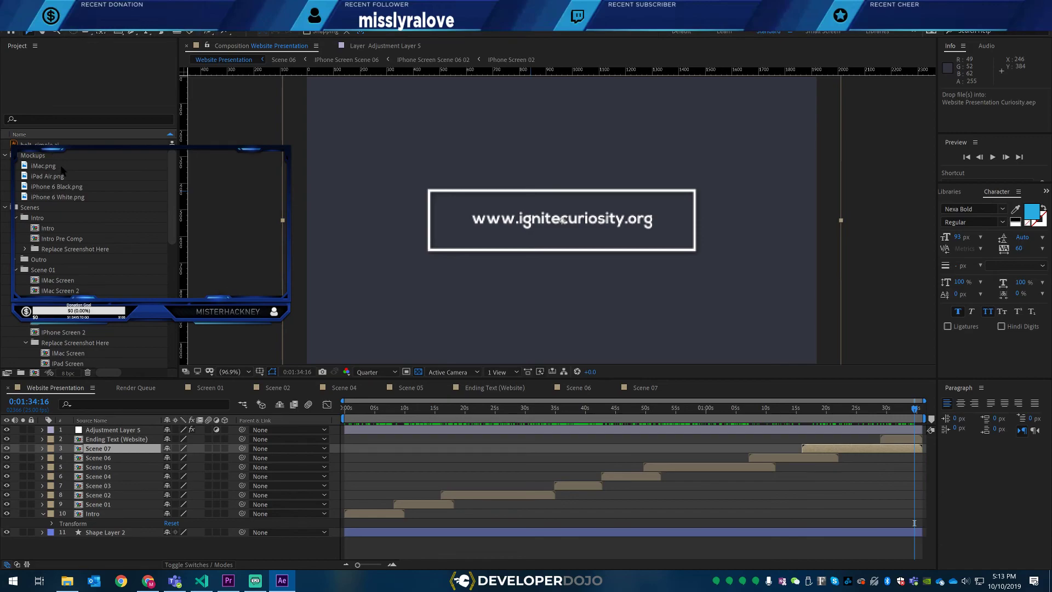
pyautogui.scroll(-10, 61, 164)
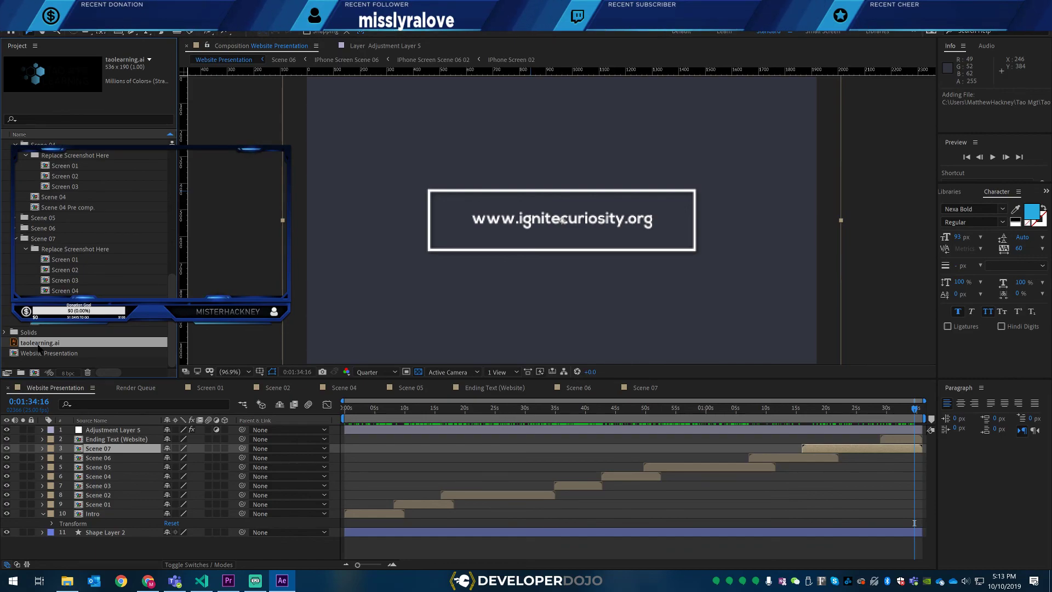
# - Open the Ending Text (Website) composition and place taolearning.ai below the website address
pyautogui.click(645, 388)
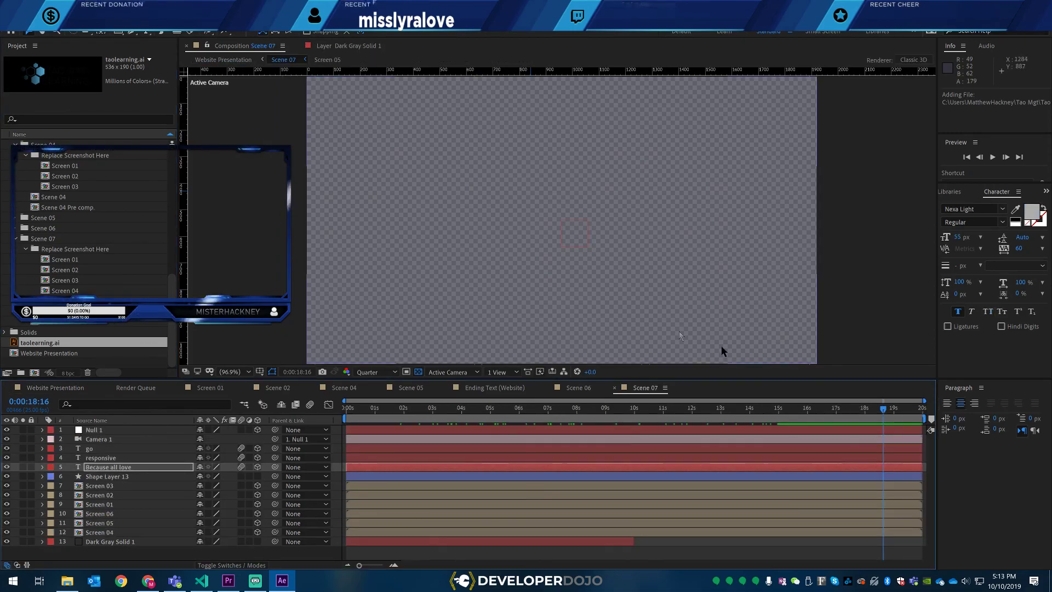
pyautogui.moveTo(488, 415); pyautogui.dragTo(707, 415)
pyautogui.moveTo(794, 412); pyautogui.dragTo(810, 413)
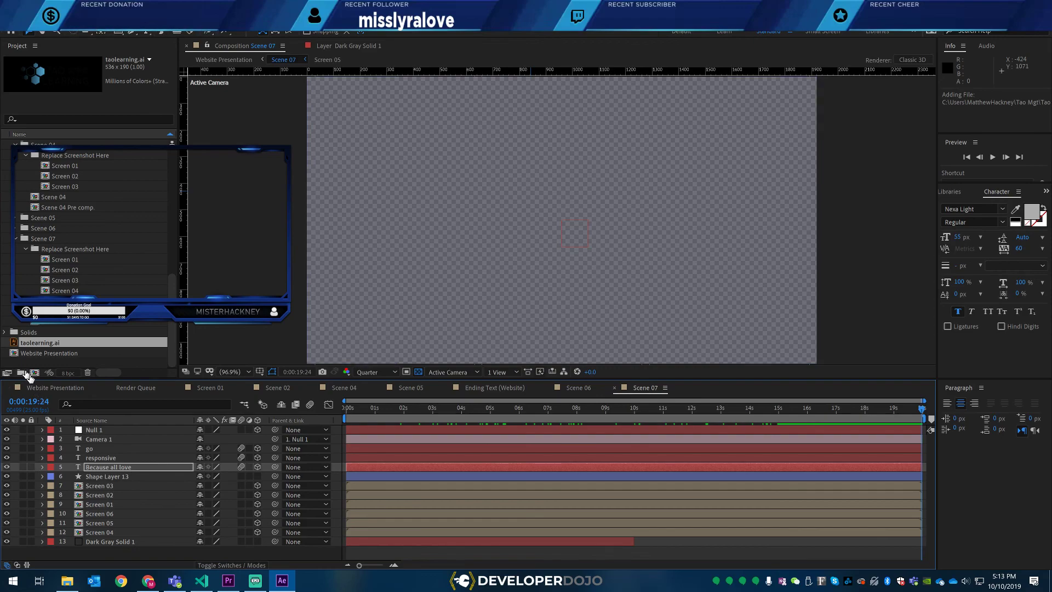
pyautogui.click(37, 387)
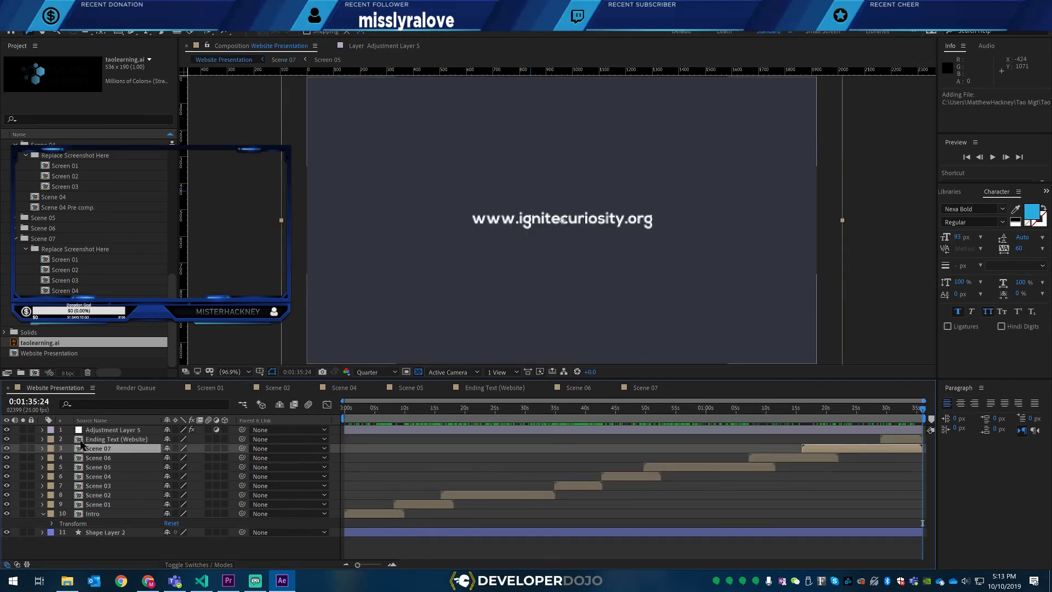
pyautogui.doubleClick(80, 442)
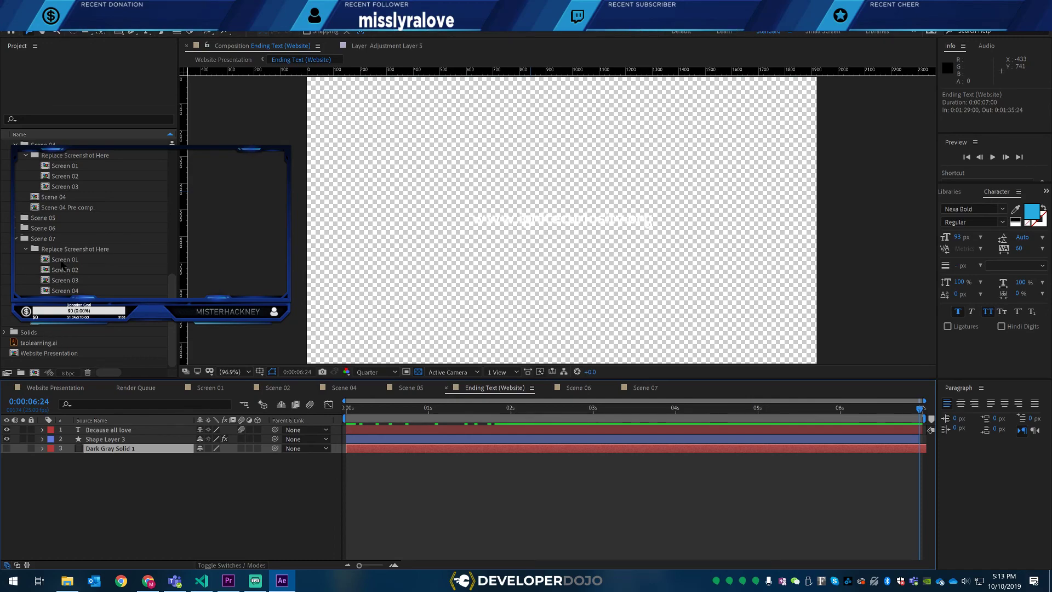
pyautogui.moveTo(39, 342); pyautogui.dragTo(567, 304)
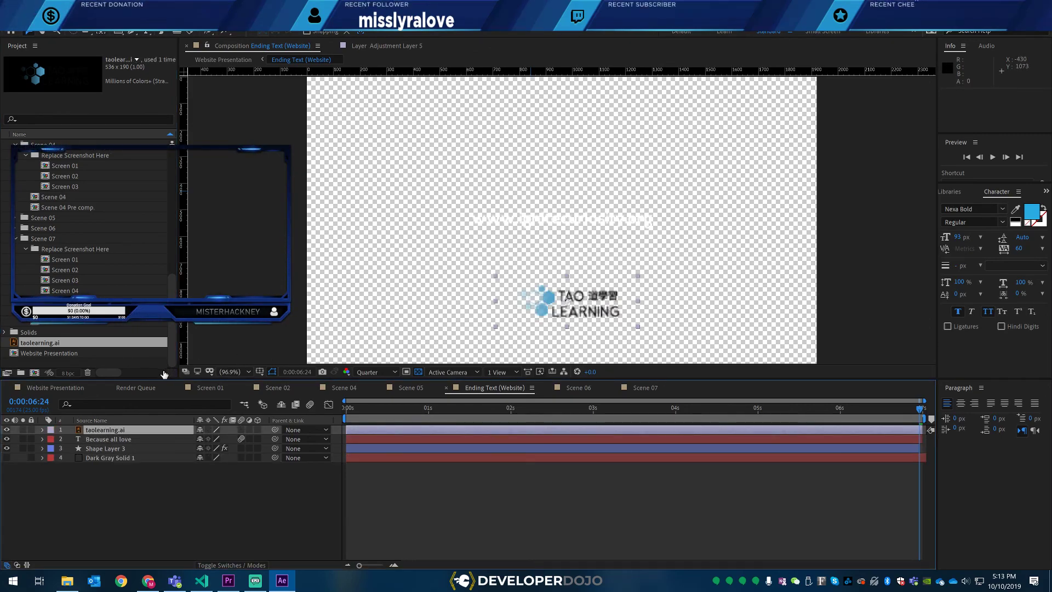
# - Check the logo in Website Presentation, and look through Scene 07 and Scene 06 at earlier points in time
pyautogui.click(65, 388)
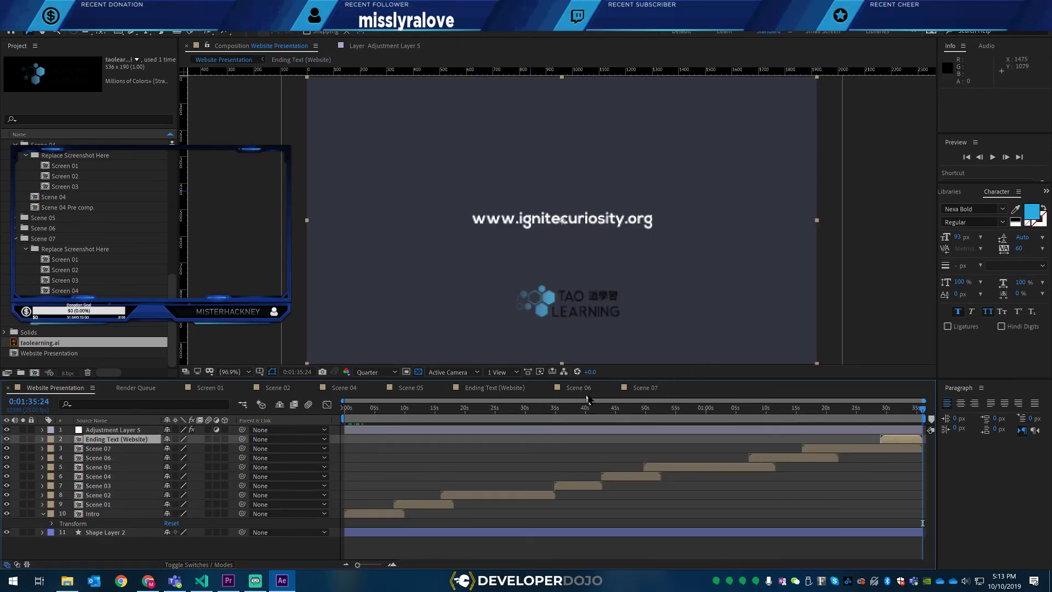
pyautogui.click(635, 390)
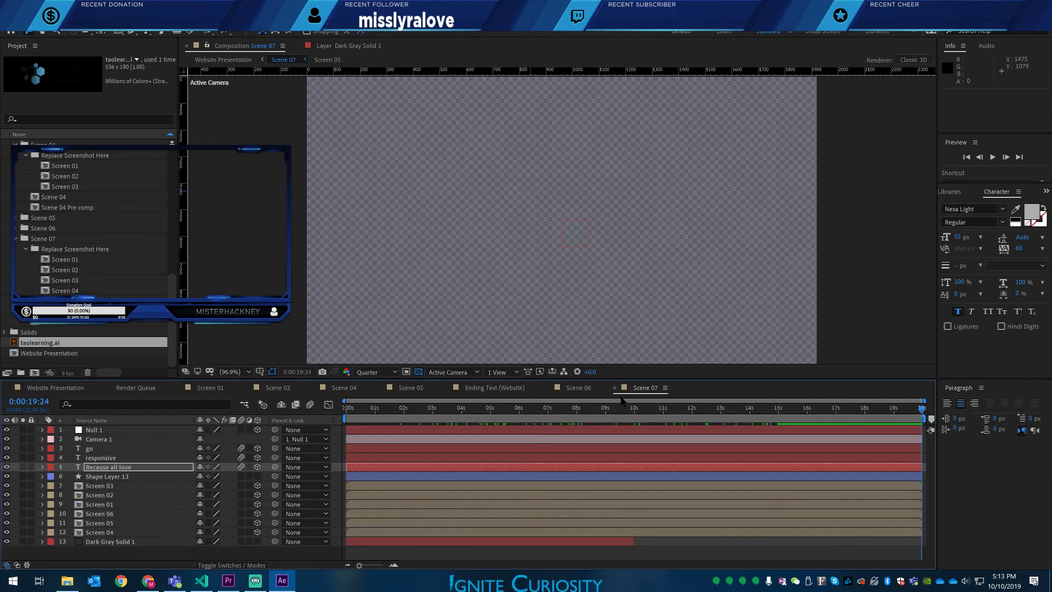
pyautogui.click(574, 391)
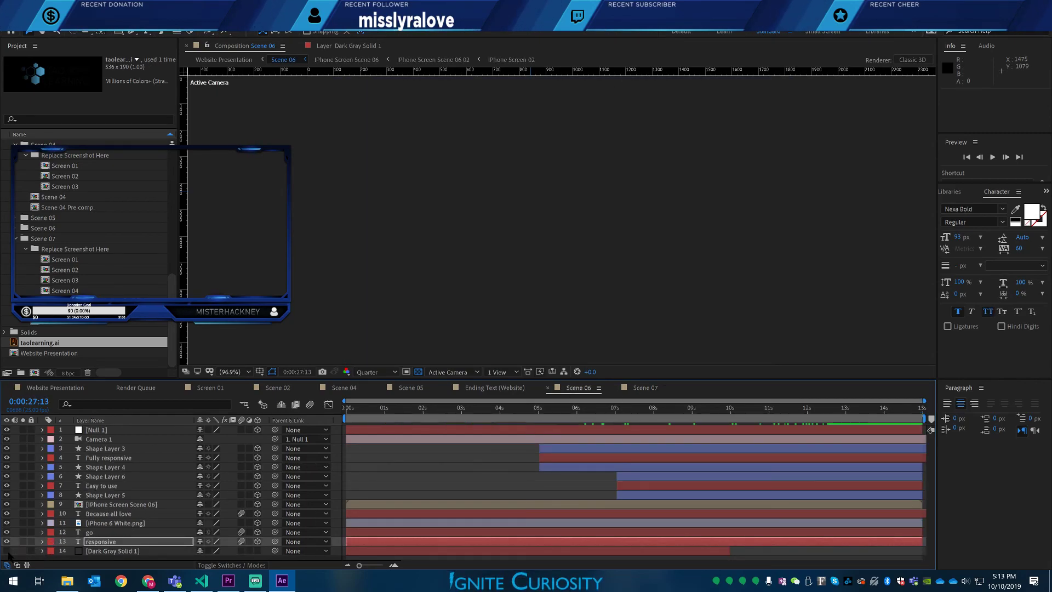
pyautogui.click(674, 410)
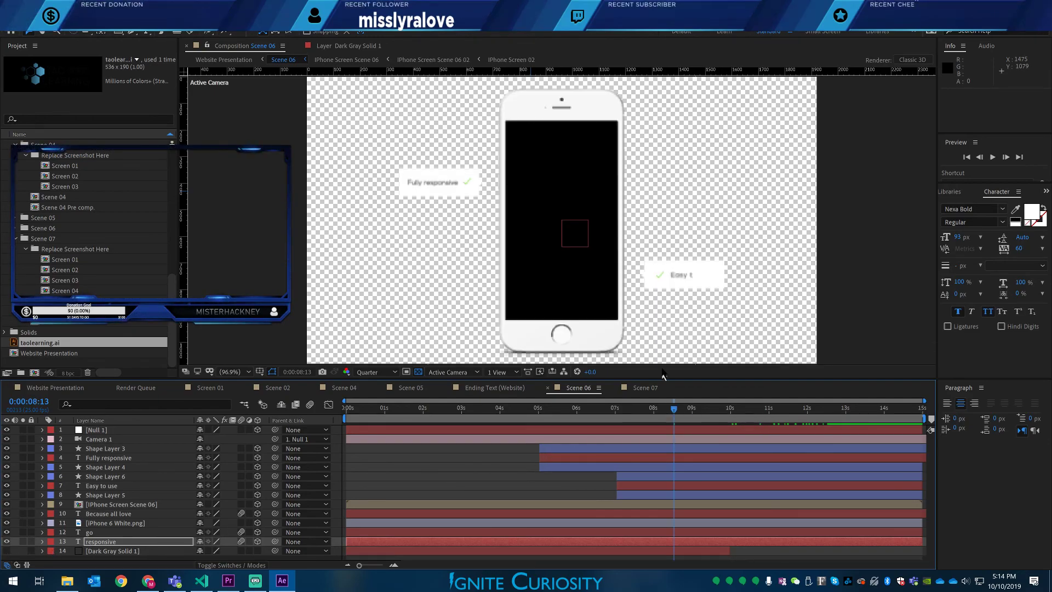
pyautogui.scroll(-6, 701, 329)
pyautogui.scroll(4, 704, 328)
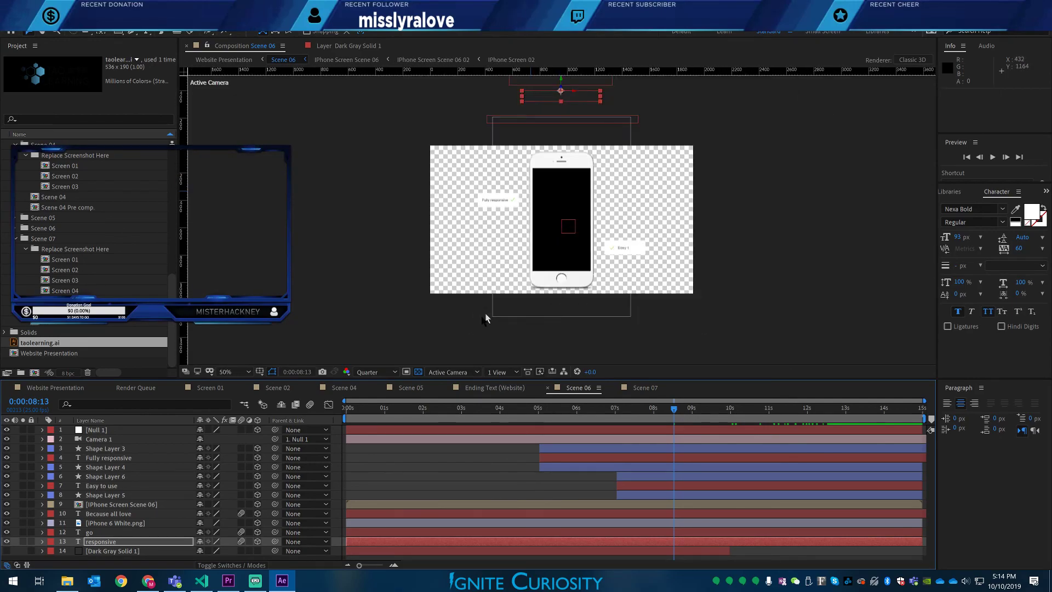
pyautogui.click(443, 409)
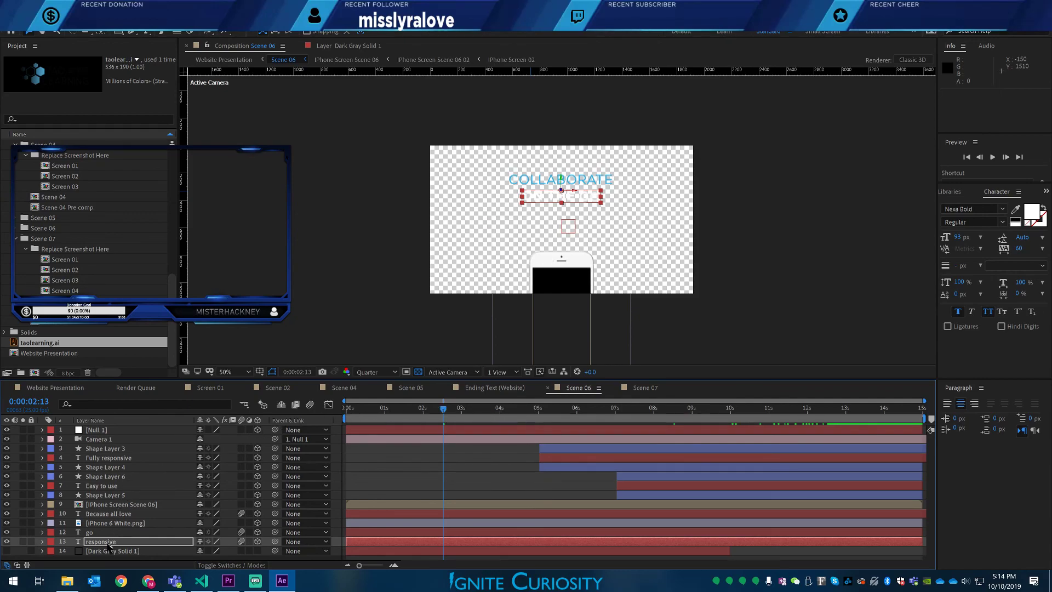
# - Hide Dark Gray Solid 1 in Scene 07, and check the ending in Website Presentation
pyautogui.click(643, 388)
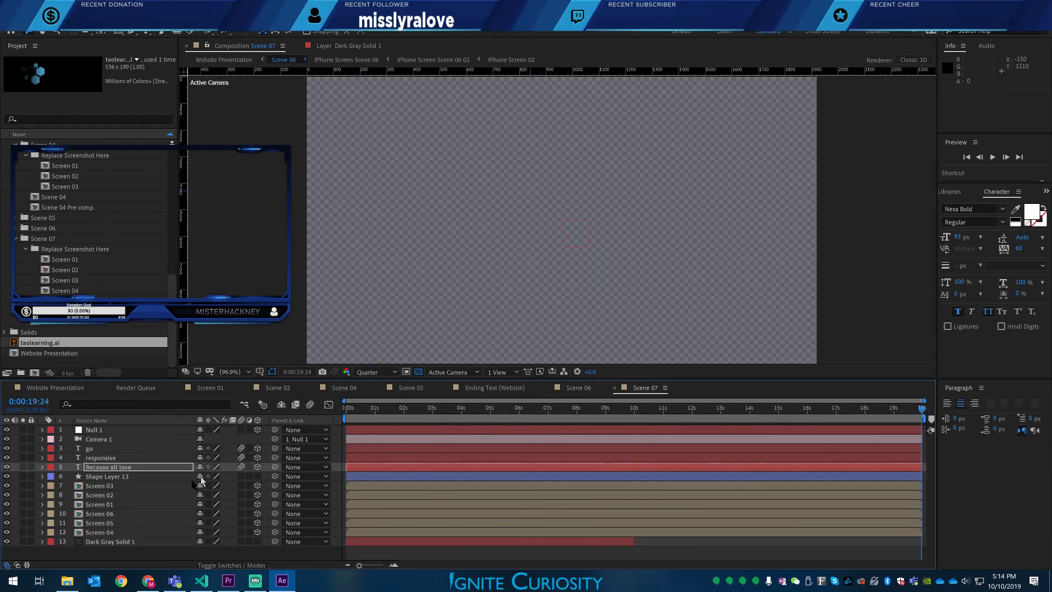
pyautogui.click(6, 542)
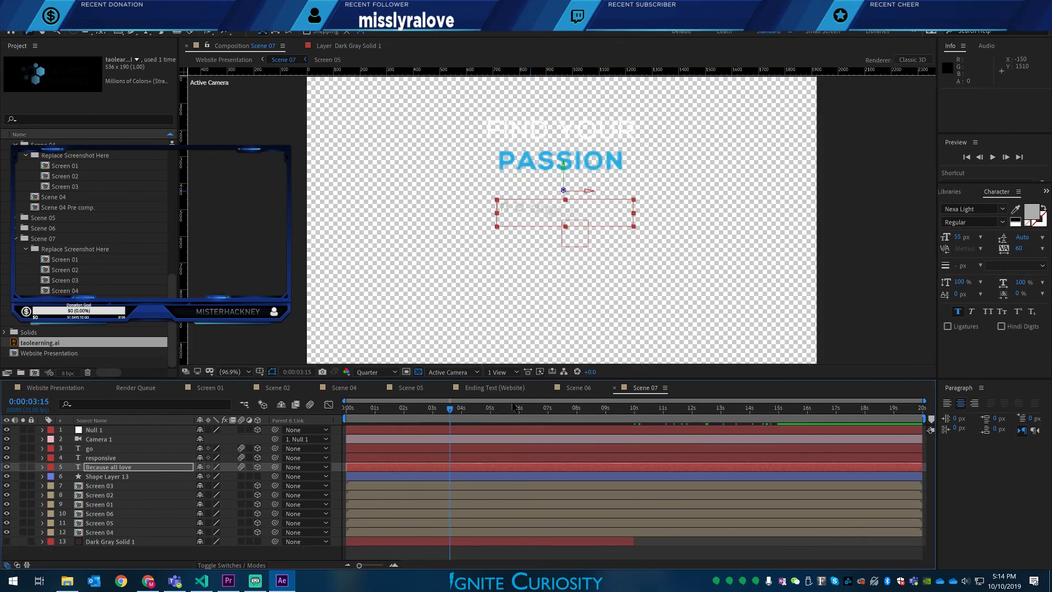
pyautogui.click(64, 388)
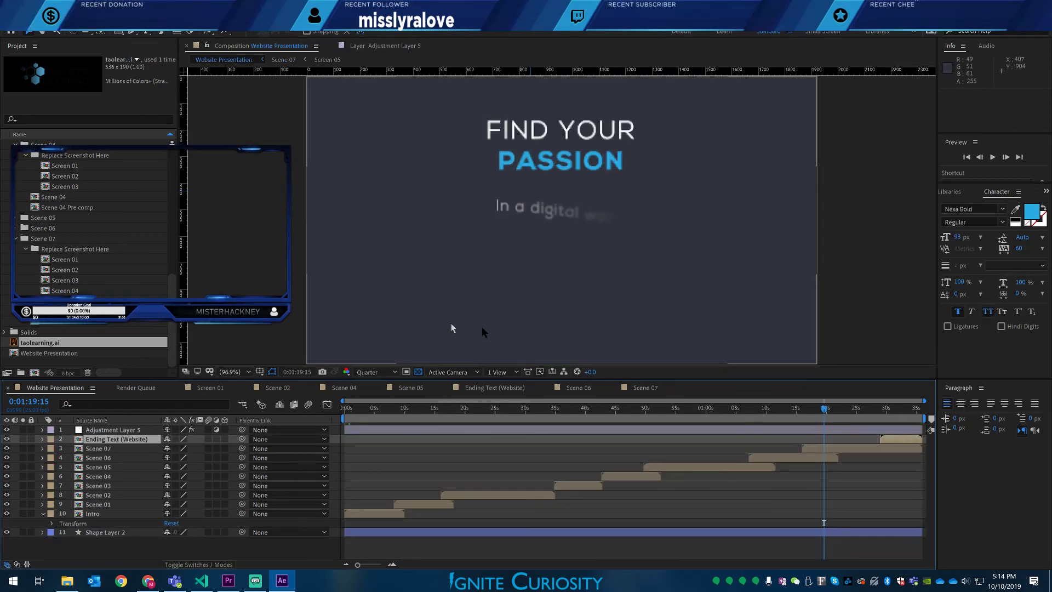
pyautogui.moveTo(840, 412); pyautogui.dragTo(893, 418)
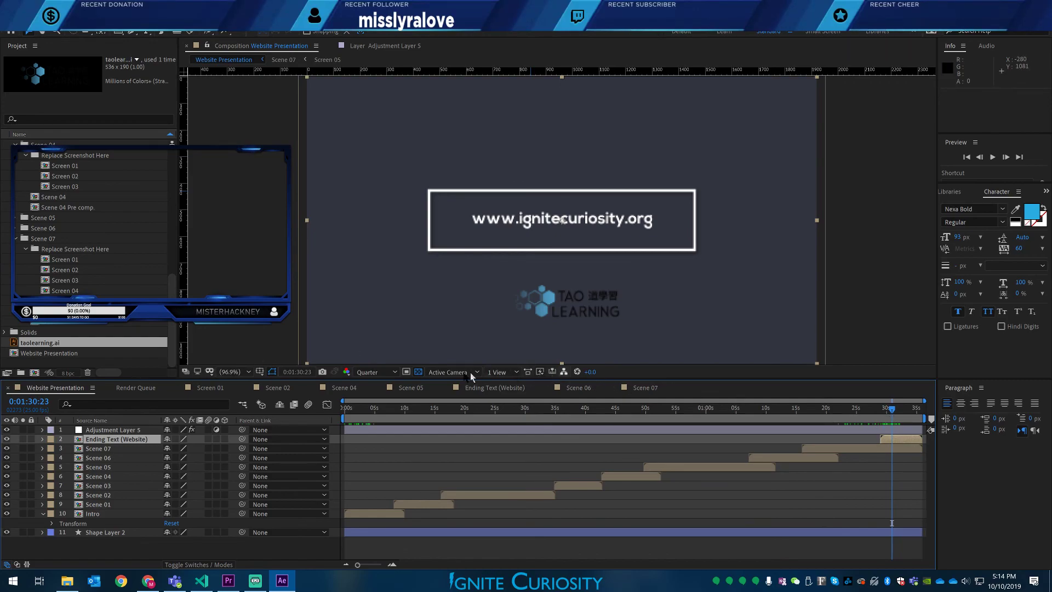
# - Reposition the logo in Ending Text (Website) to about 950, 862, and check it in Website Presentation
pyautogui.doubleClick(563, 310)
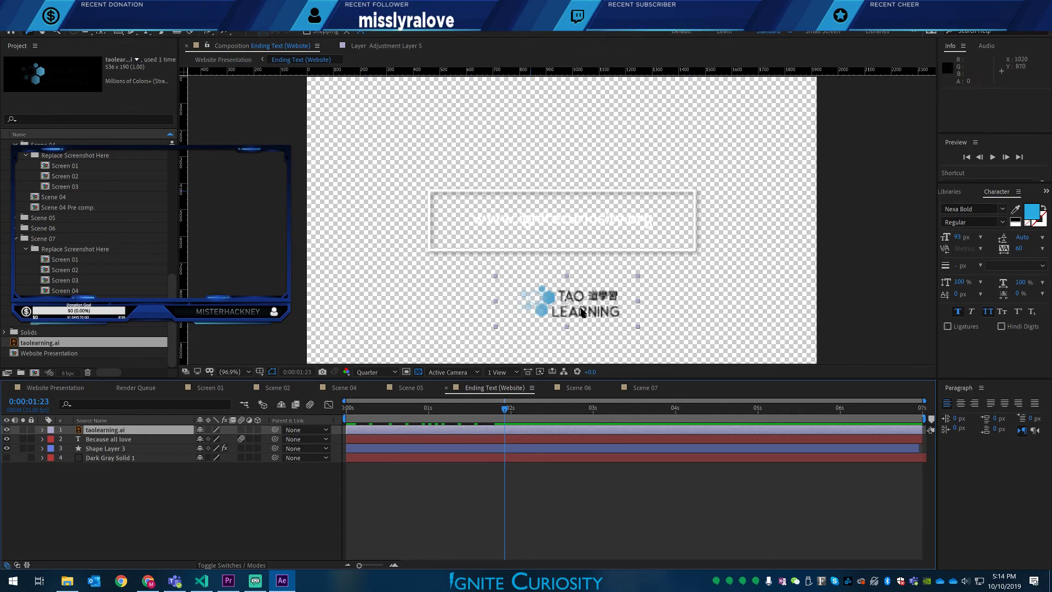
pyautogui.moveTo(583, 311); pyautogui.dragTo(576, 316)
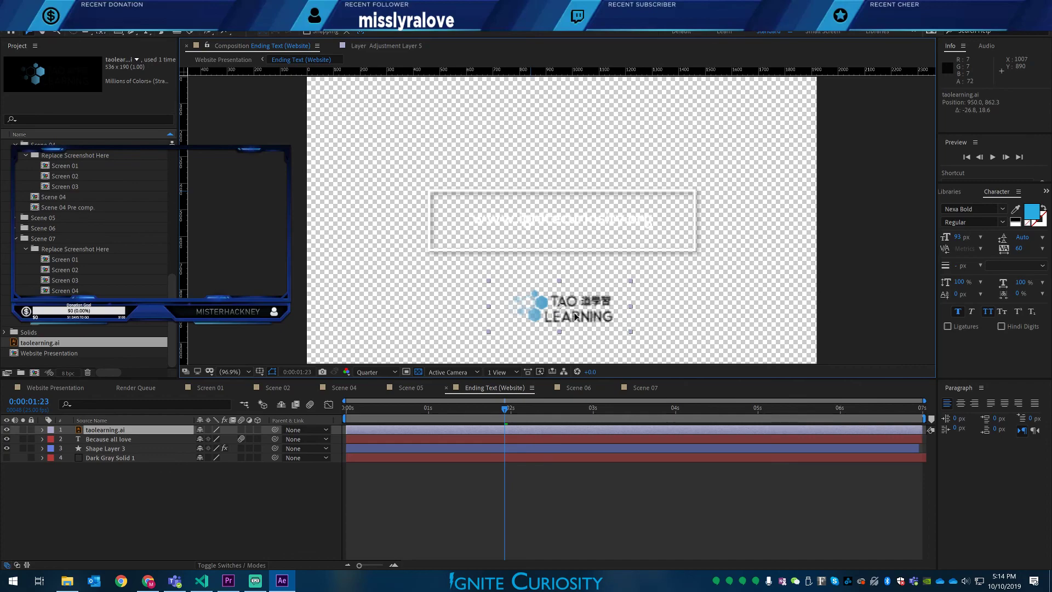
pyautogui.click(68, 388)
# - Compare the ending logo with the Dark Gray Solid 1 background shown and hidden in Ending Text (Website)
pyautogui.click(494, 388)
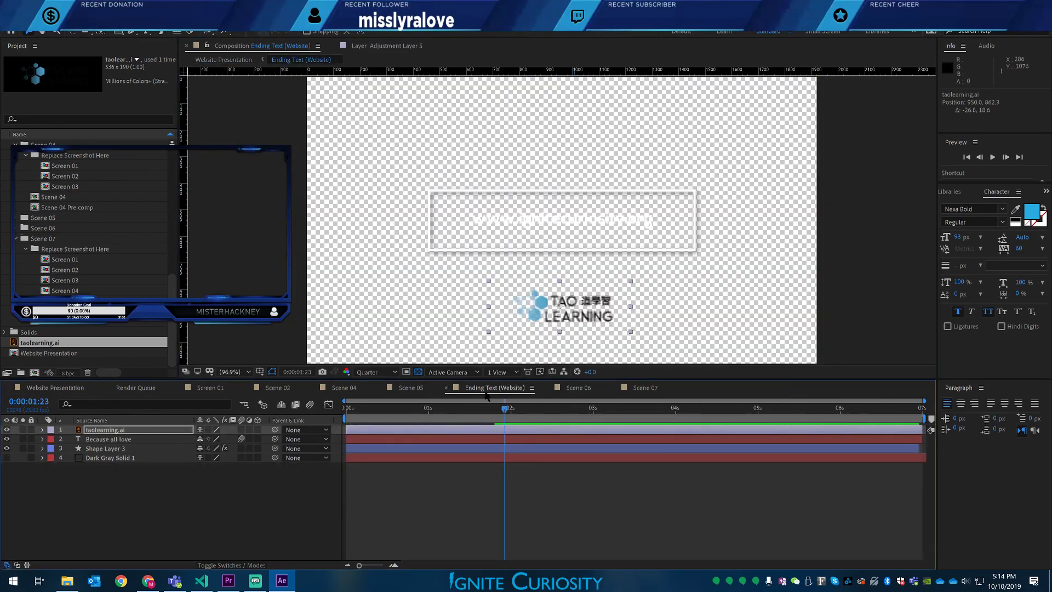
pyautogui.click(7, 458)
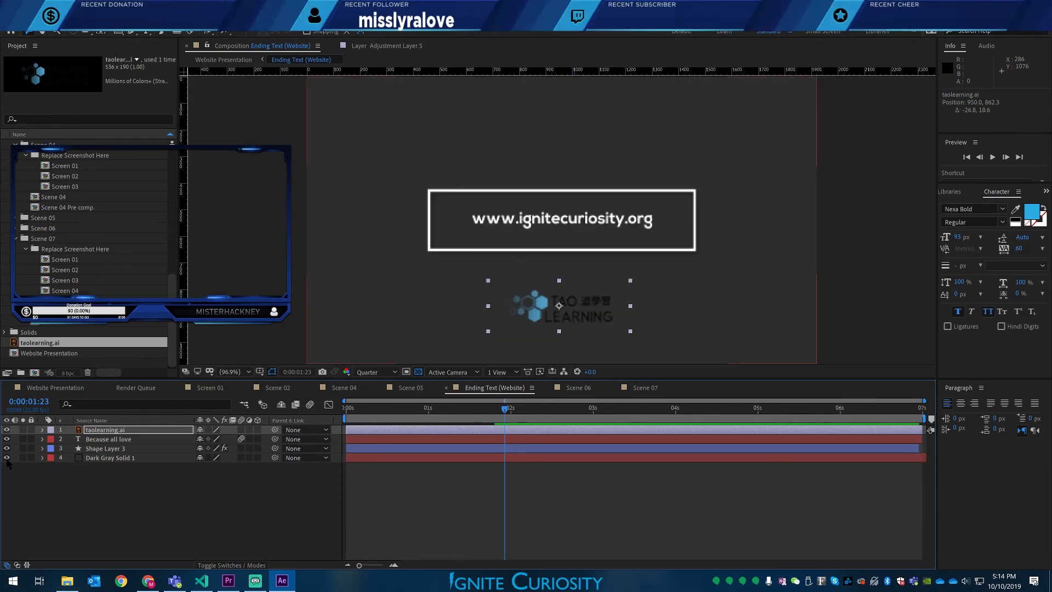
pyautogui.click(7, 458)
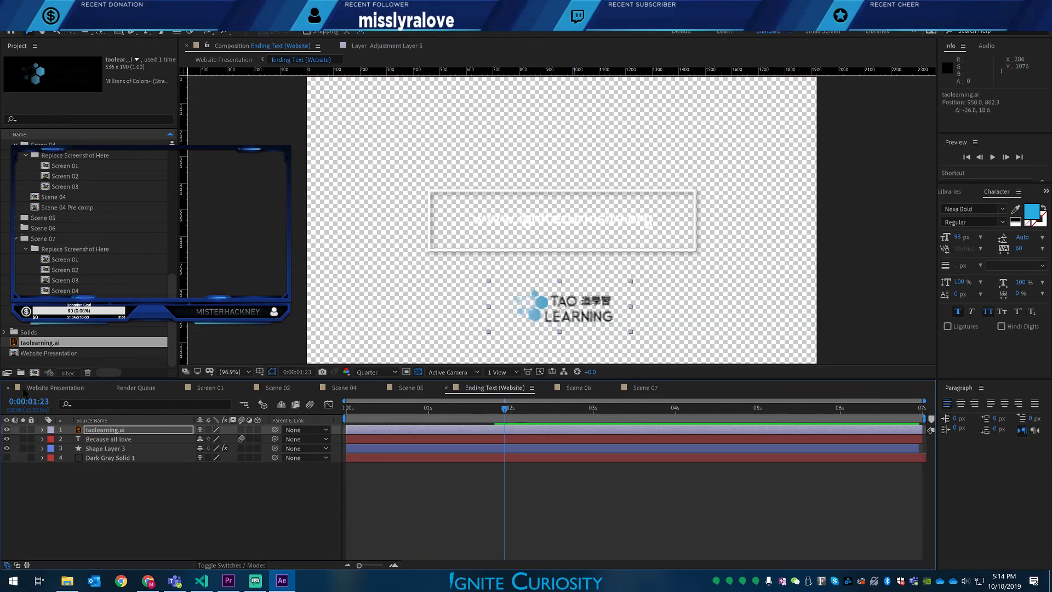
# - Scrub through the last scenes of Website Presentation to review the ending with the logo
pyautogui.click(55, 388)
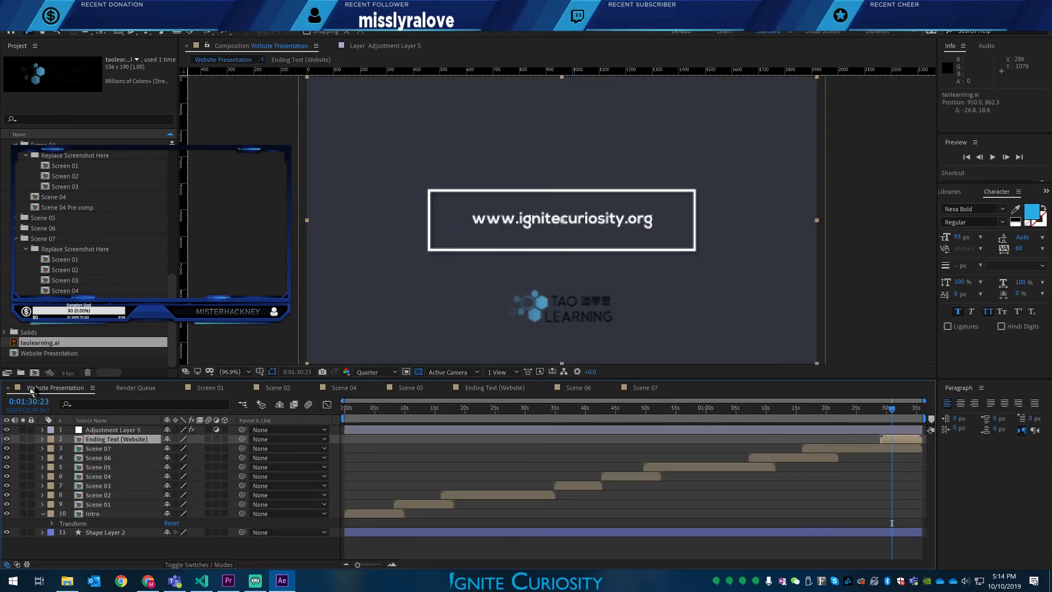
pyautogui.click(771, 409)
pyautogui.moveTo(771, 411); pyautogui.dragTo(902, 410)
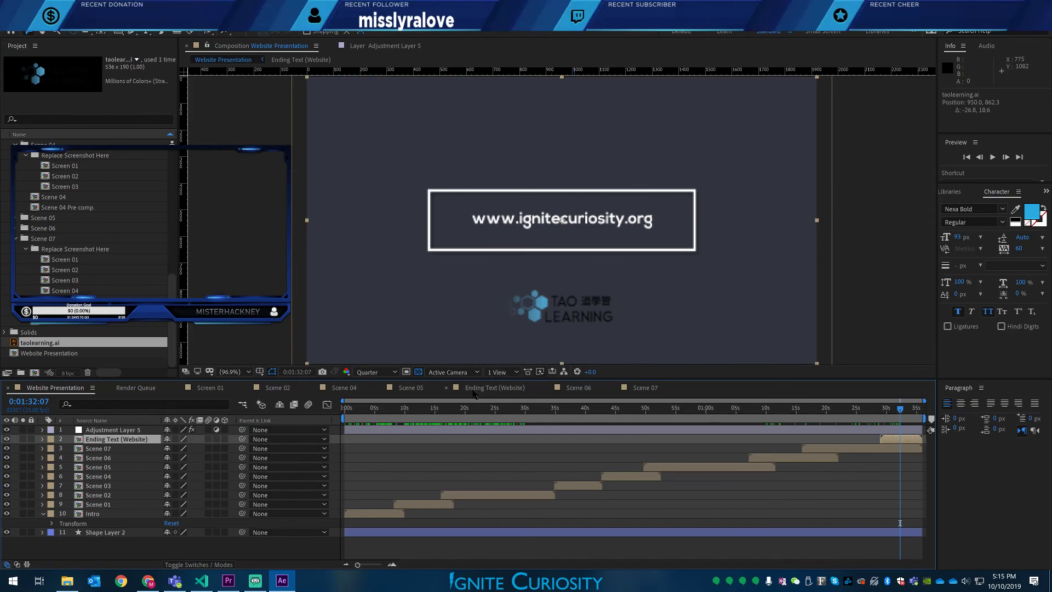
# - Launch Adobe Illustrator 2019
pyautogui.click(12, 580)
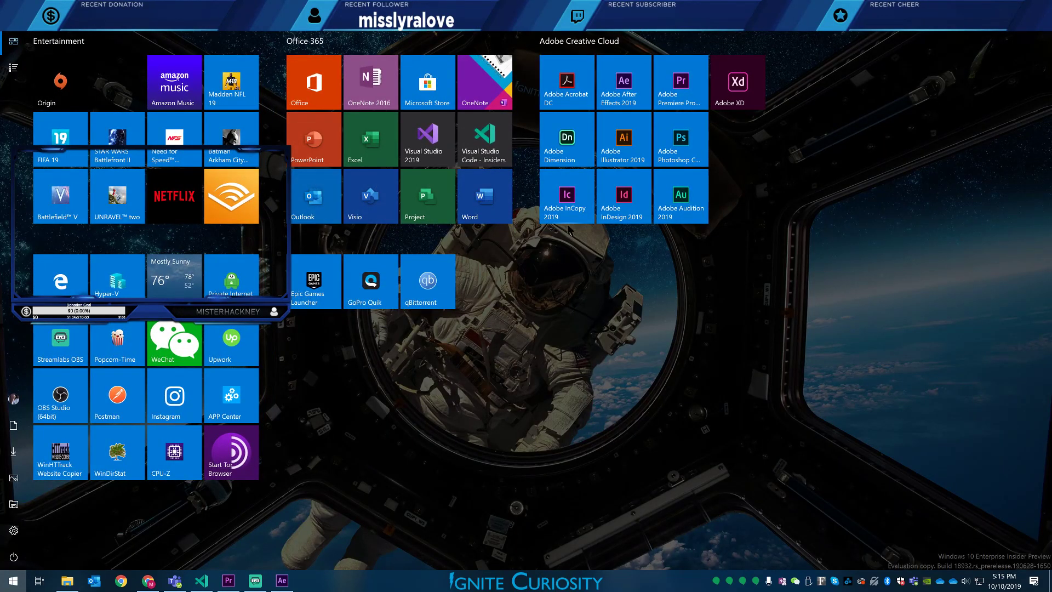
pyautogui.click(624, 148)
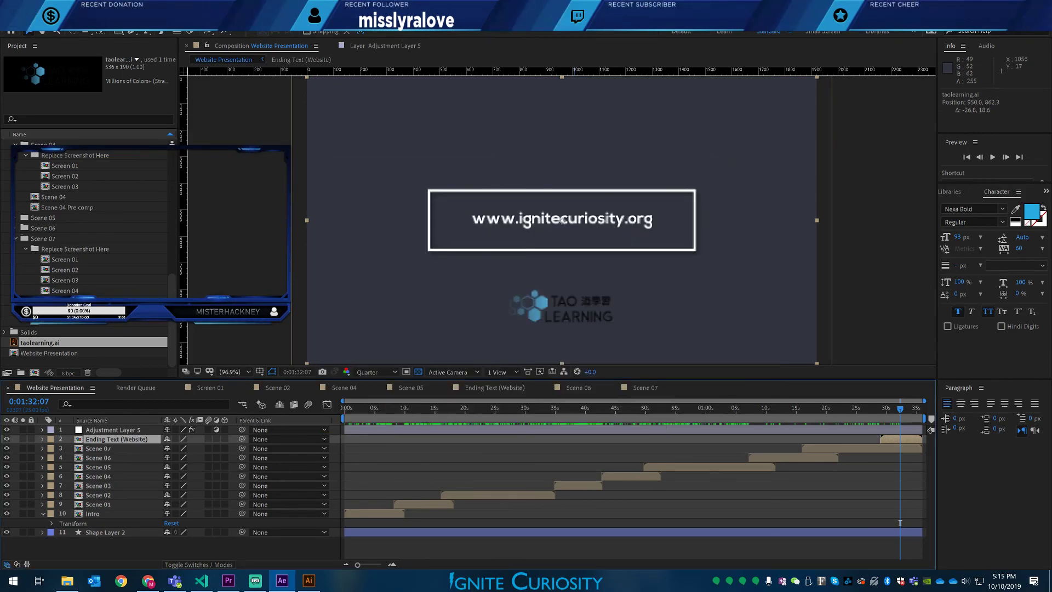
# - Save the After Effects project and move the playhead to the beginning of Website Presentation
pyautogui.hotkey('ctrl', 's')
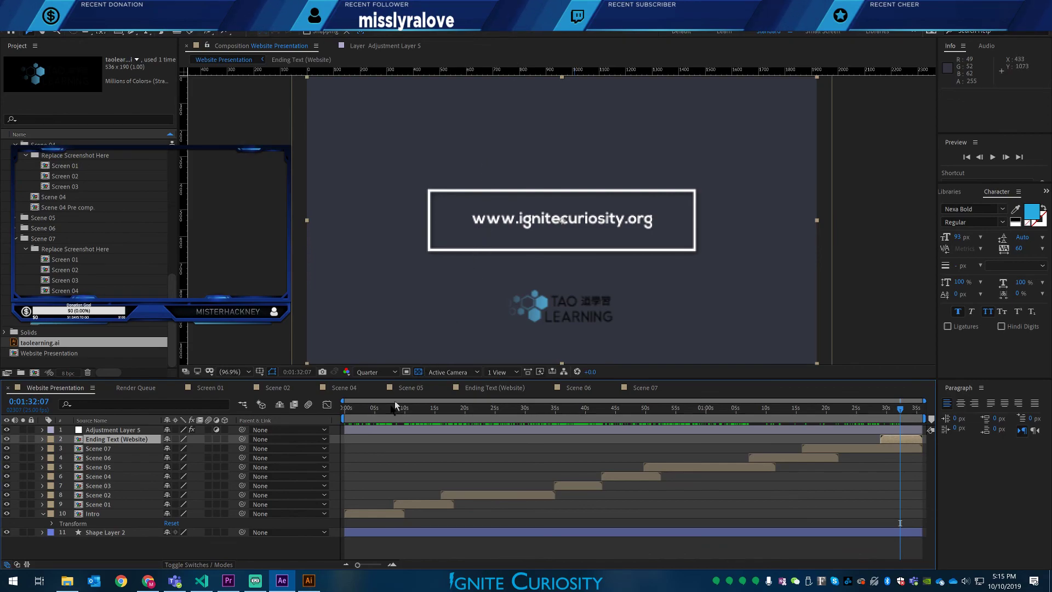
pyautogui.click(342, 415)
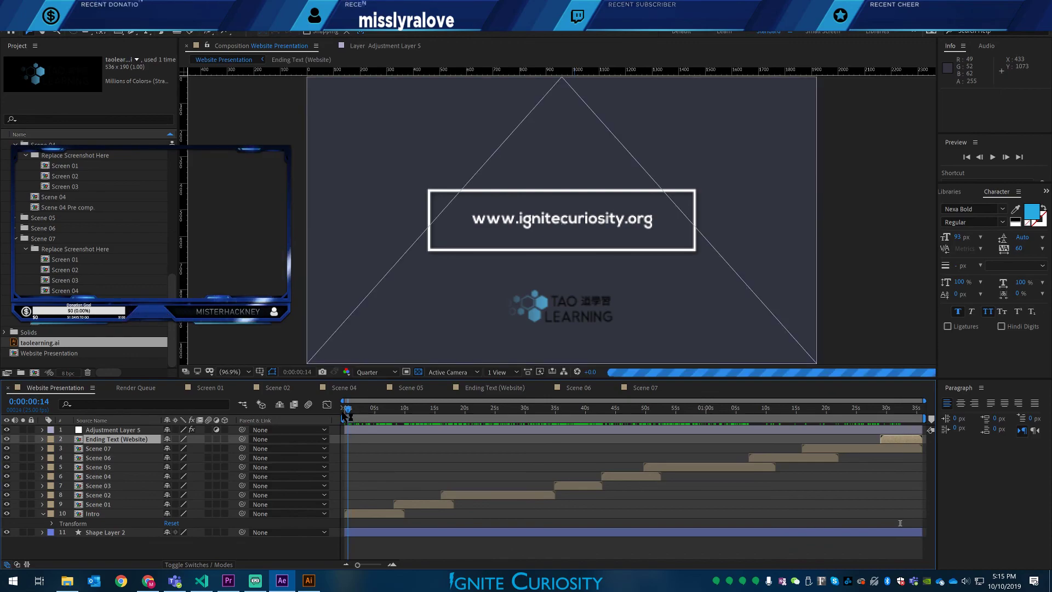
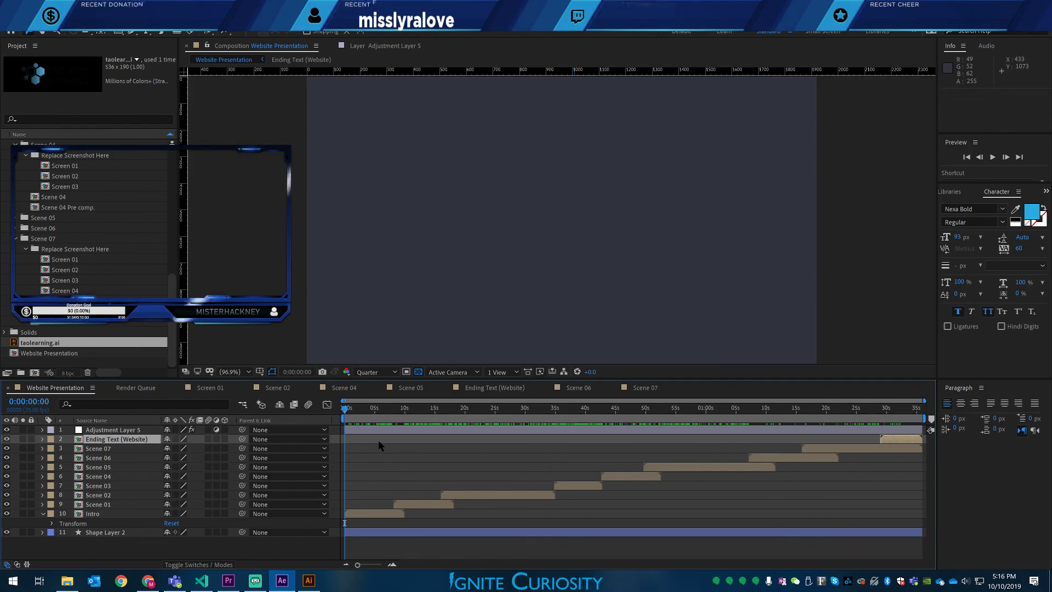
# - Play and scrub through Website Presentation from the beginning to the ending with the website address and logo
pyautogui.press('space')
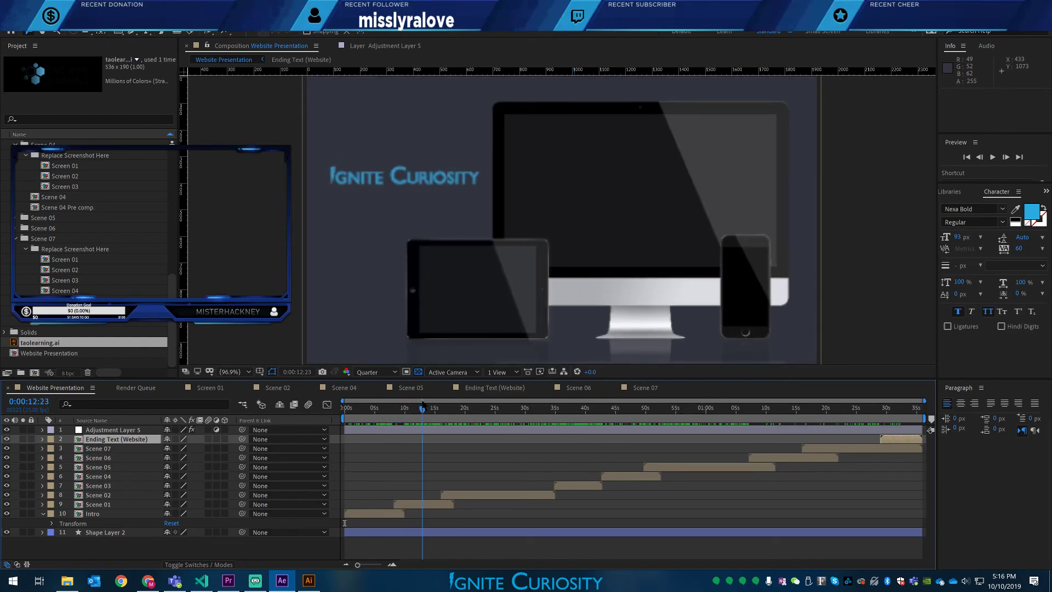
pyautogui.click(472, 409)
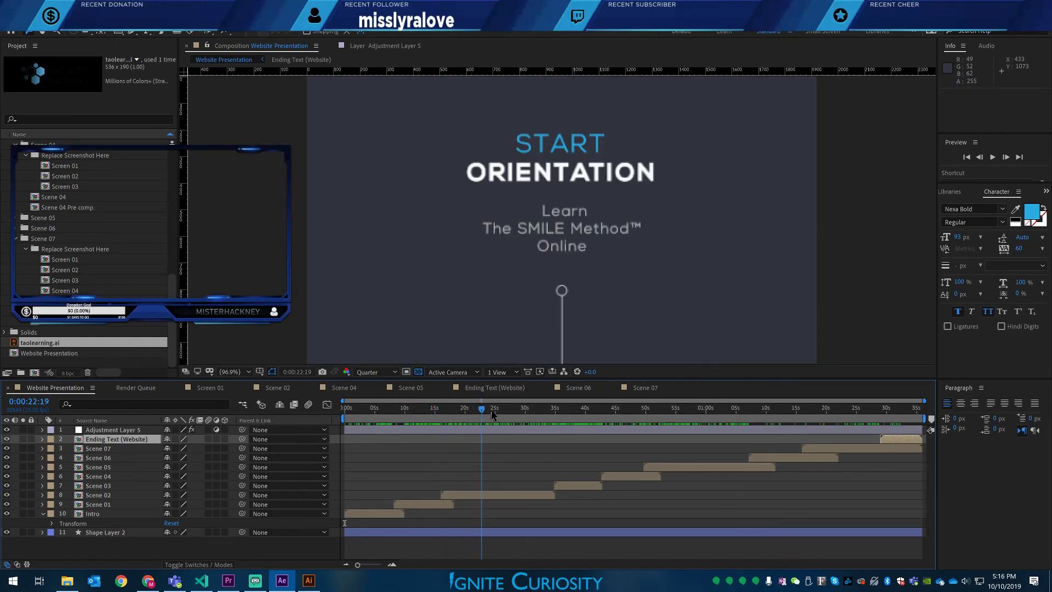
pyautogui.click(464, 420)
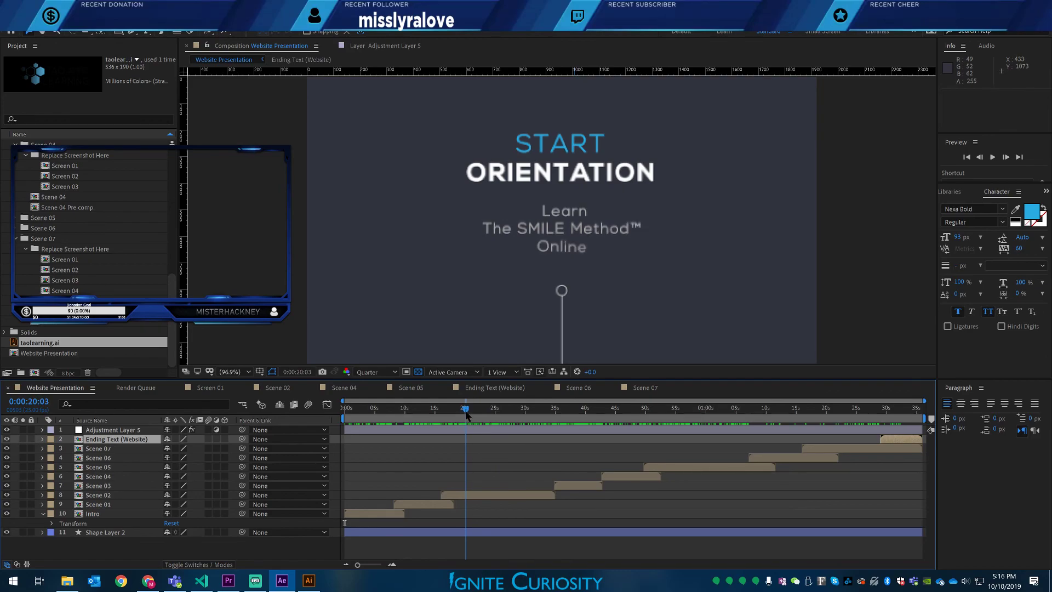
pyautogui.moveTo(465, 412); pyautogui.dragTo(917, 418)
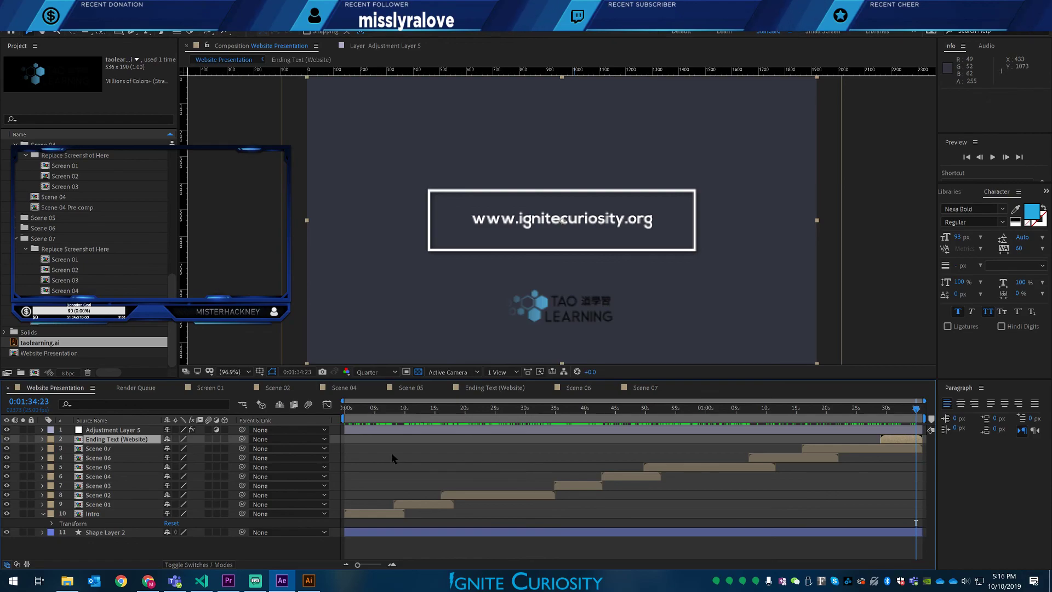
# - Switch to Illustrator and open the recent file learning_hives.ai
pyautogui.click(309, 581)
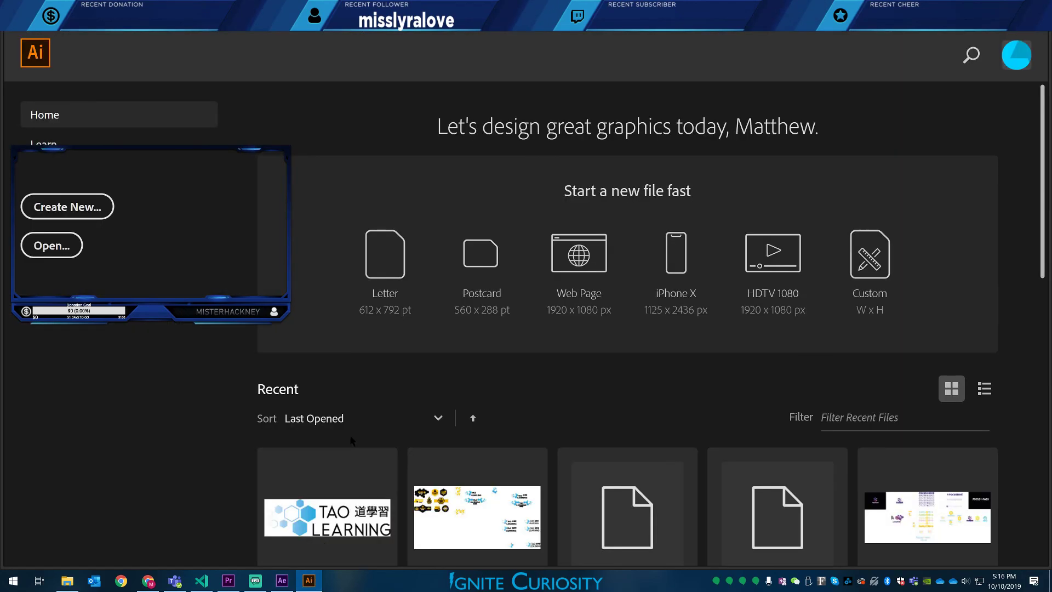
pyautogui.scroll(-5, 436, 518)
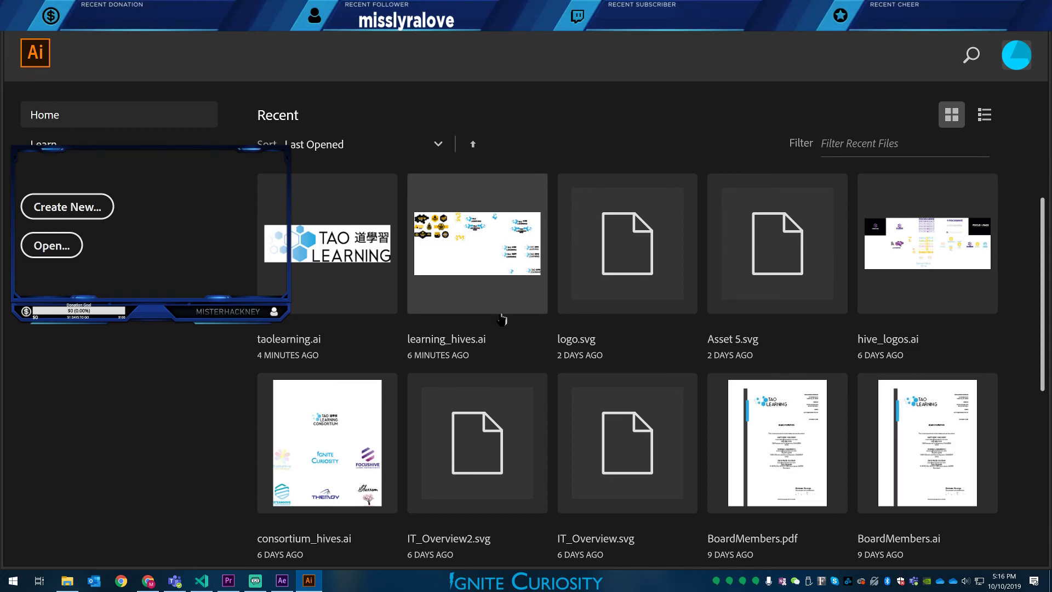
pyautogui.click(523, 212)
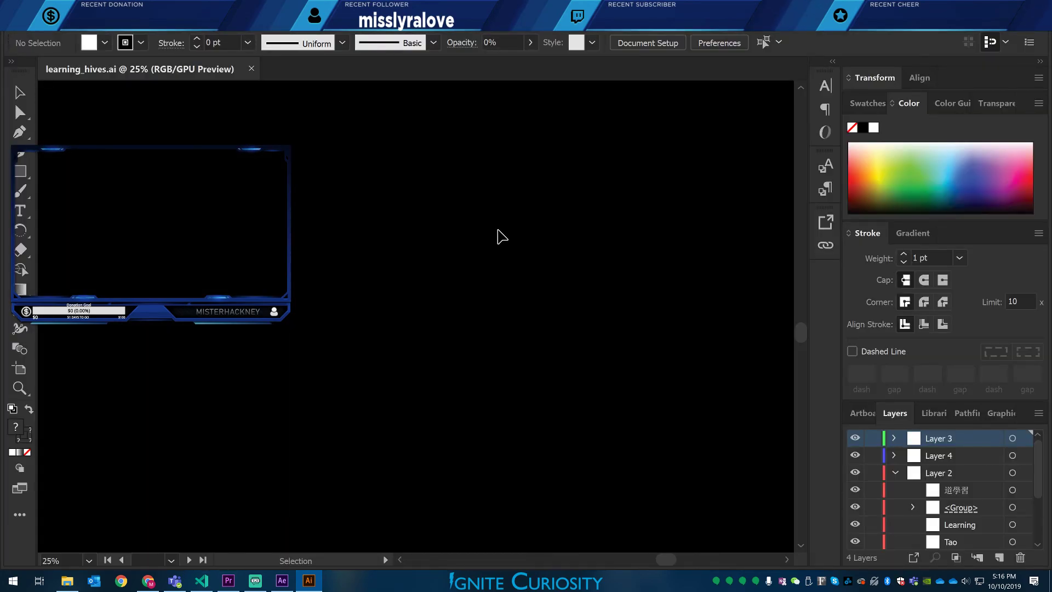
# - Examine the Tao Learning logo variants across the artboards of learning_hives.ai and close the file
pyautogui.scroll(-5, 542, 327)
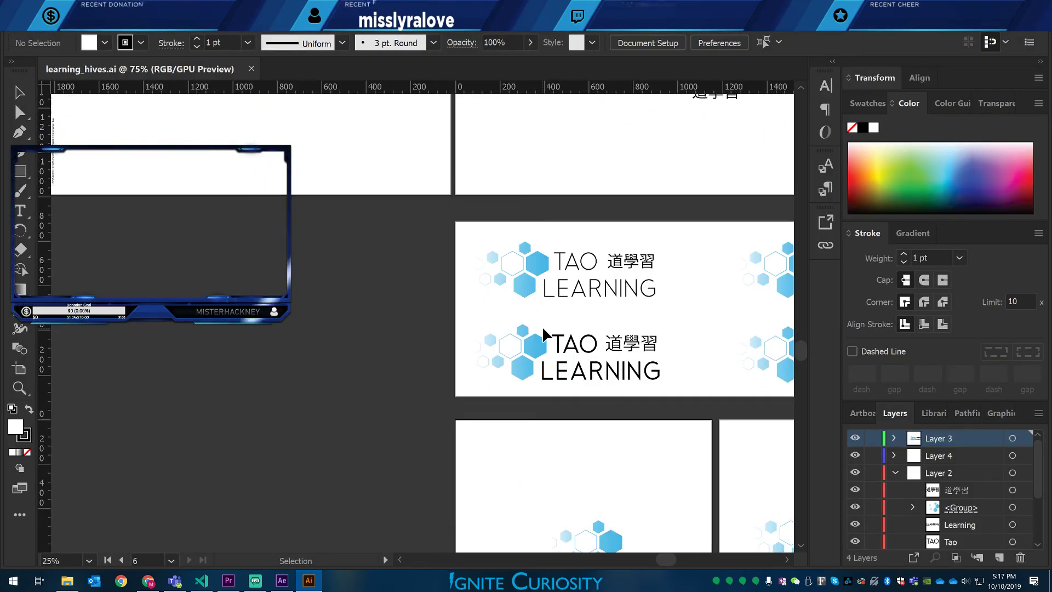
pyautogui.scroll(-5, 541, 327)
pyautogui.moveTo(623, 326); pyautogui.dragTo(350, 329)
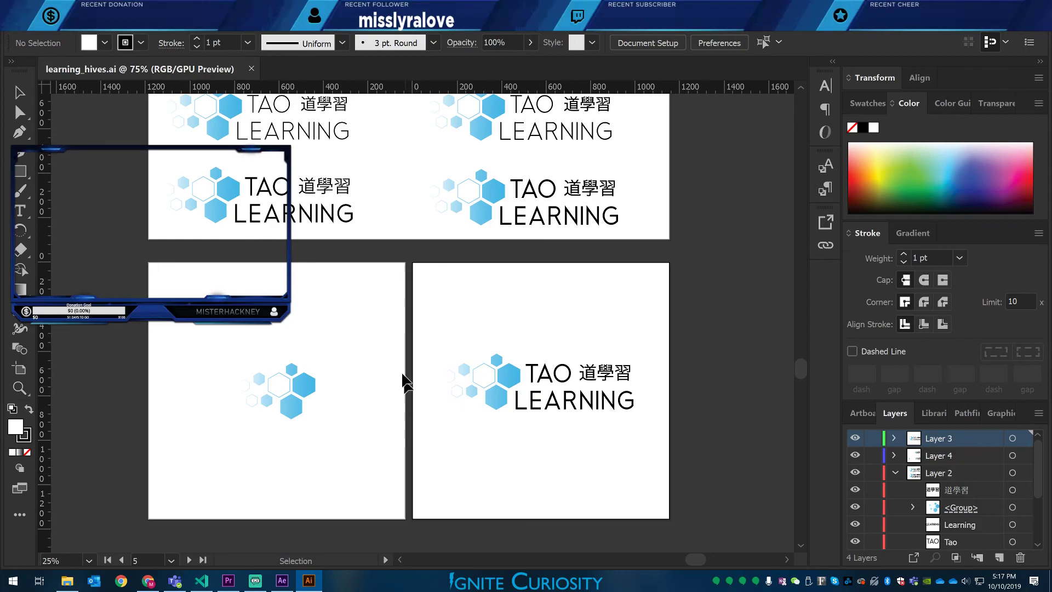
pyautogui.scroll(5, 572, 325)
pyautogui.scroll(10, 574, 327)
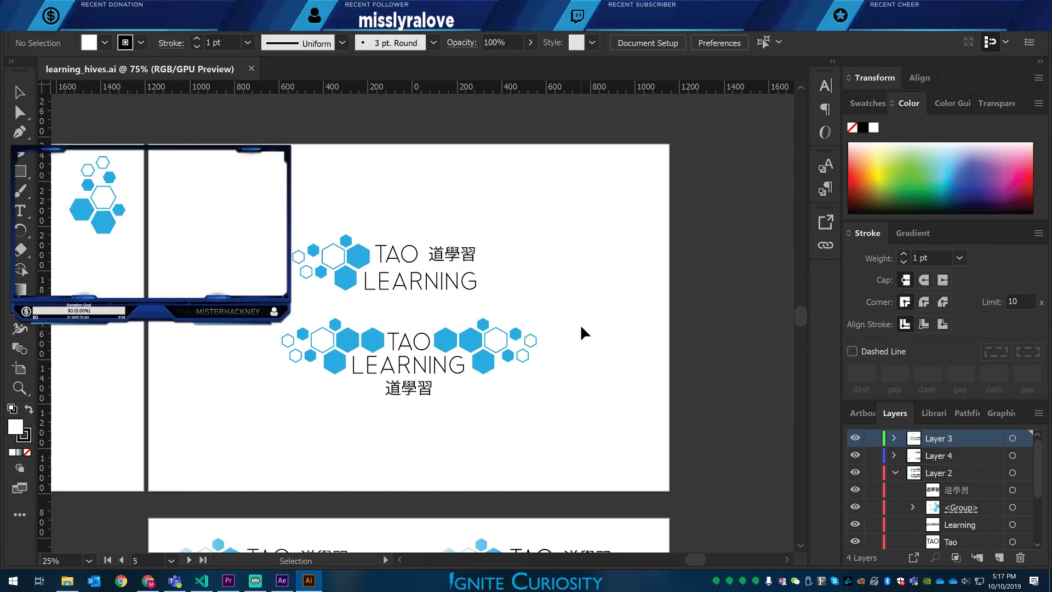
pyautogui.moveTo(581, 329); pyautogui.dragTo(489, 281)
pyautogui.moveTo(280, 366); pyautogui.dragTo(539, 374)
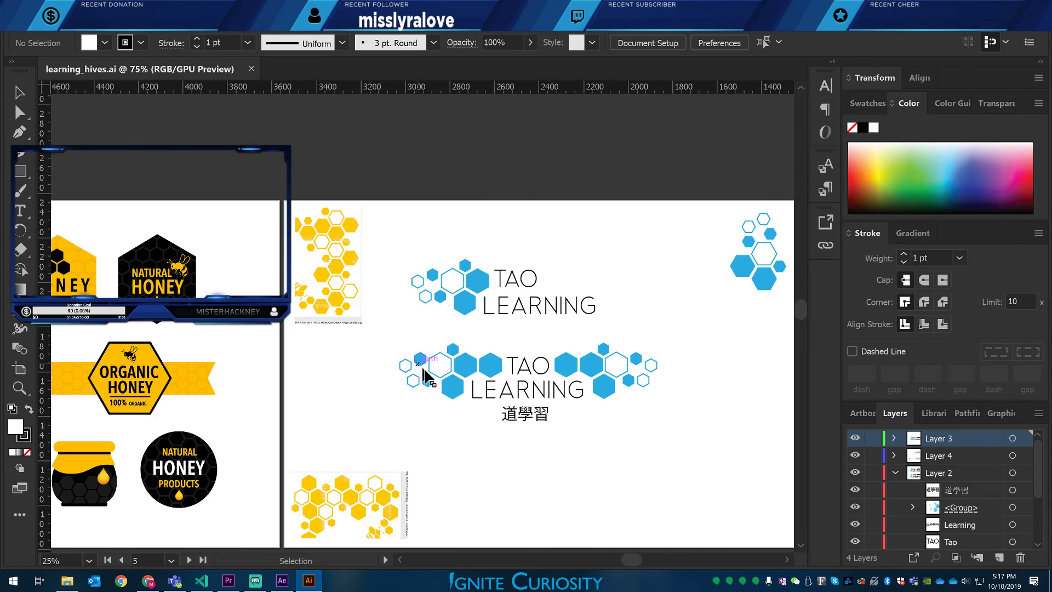
pyautogui.moveTo(723, 453); pyautogui.dragTo(411, 284)
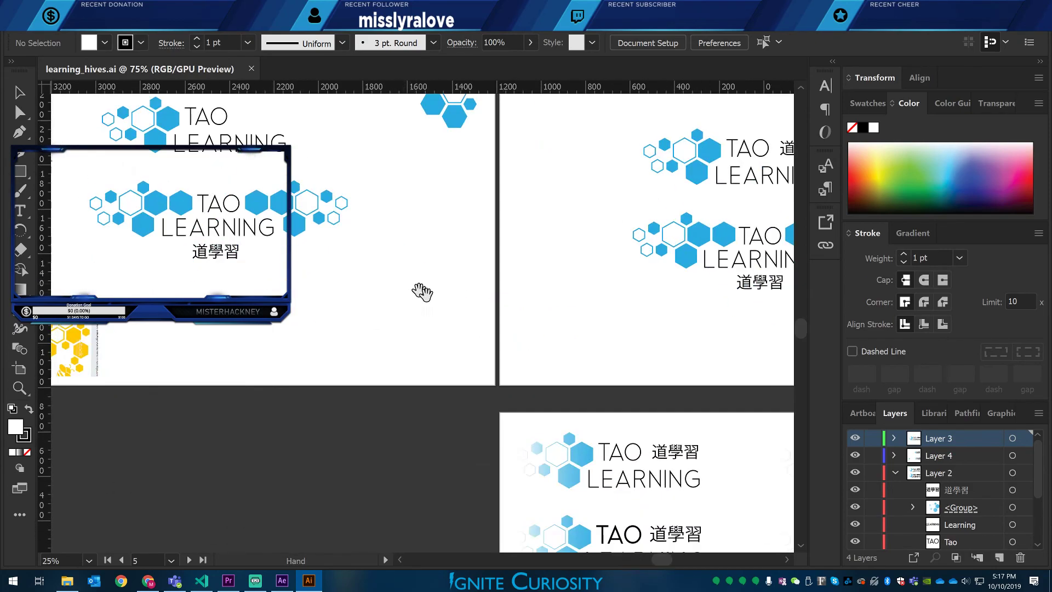
pyautogui.moveTo(646, 376); pyautogui.dragTo(492, 247)
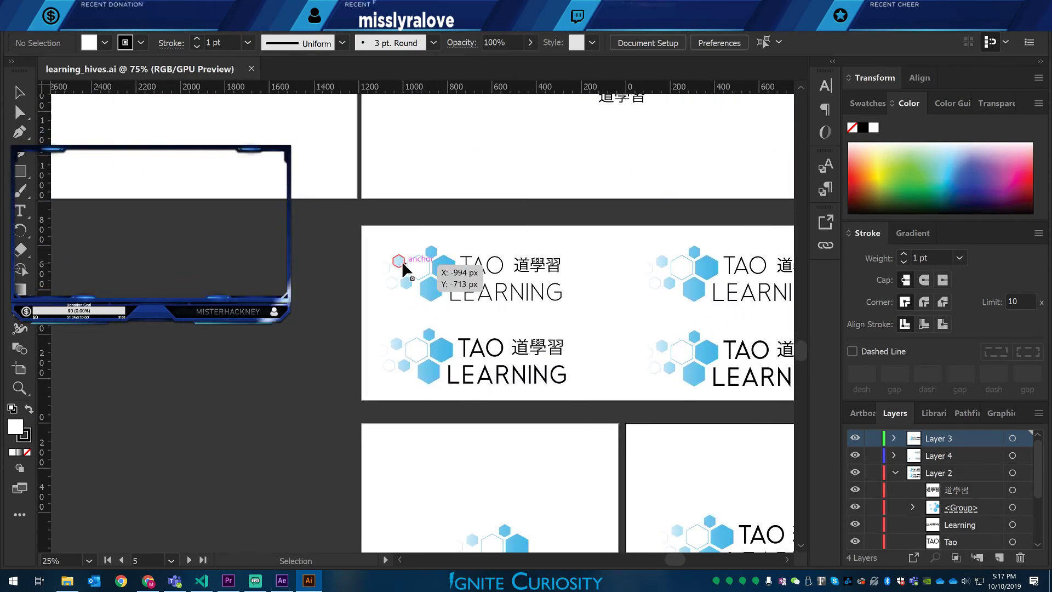
pyautogui.moveTo(622, 386); pyautogui.dragTo(574, 282)
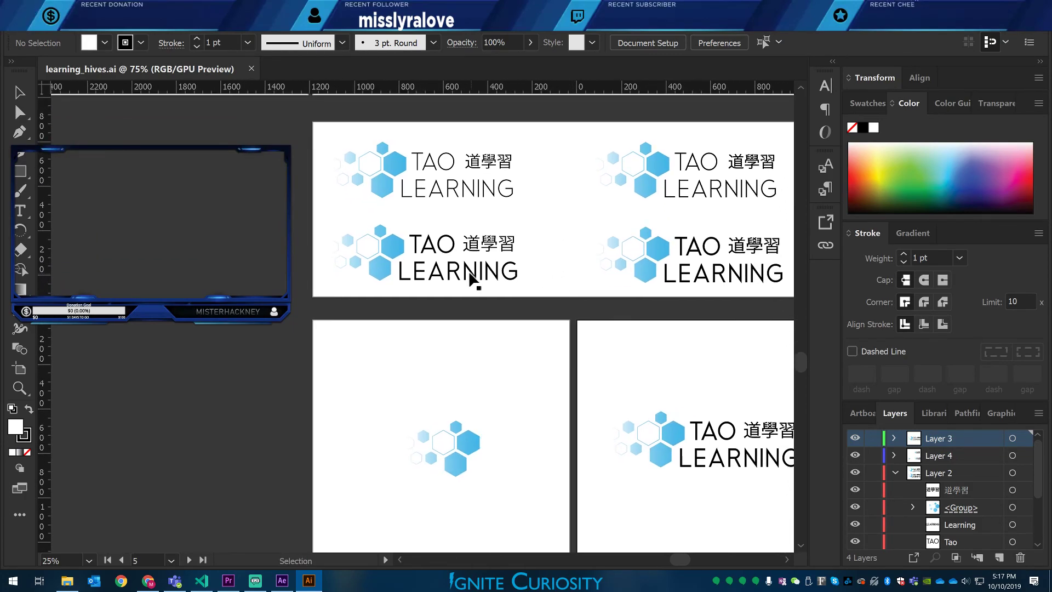
pyautogui.moveTo(625, 355); pyautogui.dragTo(367, 268)
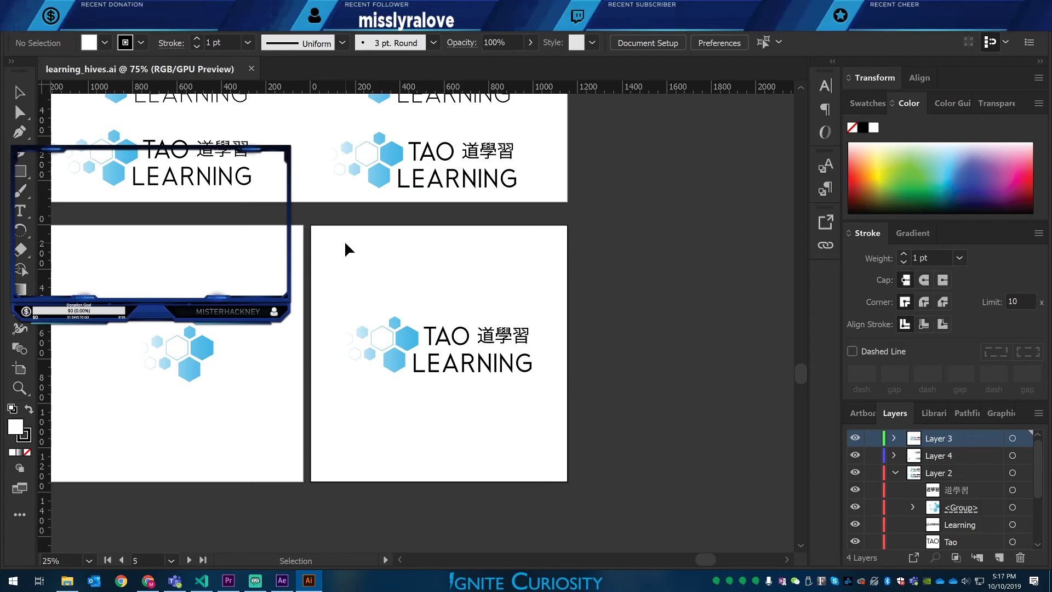
pyautogui.keyDown('alt'); pyautogui.scroll(-1, 351, 259); pyautogui.keyUp('alt')
pyautogui.scroll(3, 340, 237)
pyautogui.scroll(5, 326, 234)
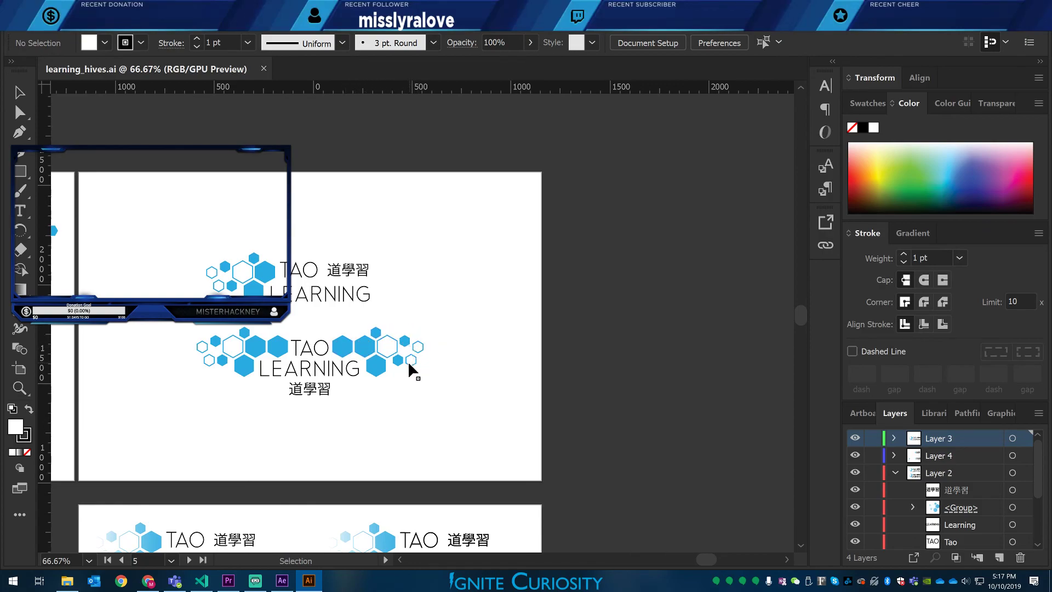
pyautogui.hscroll(-8, 257, 396)
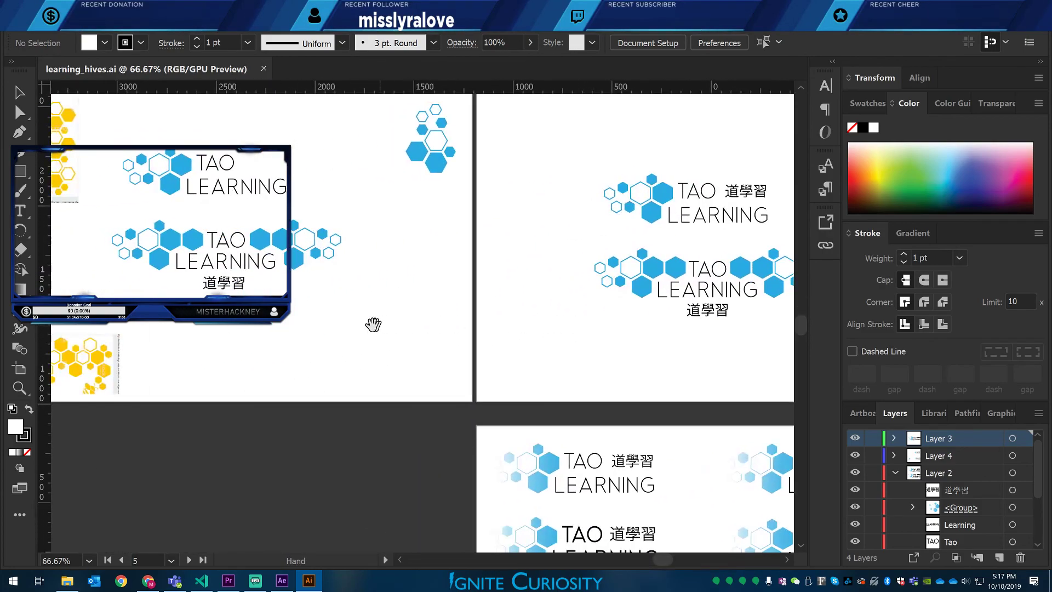
pyautogui.click(264, 68)
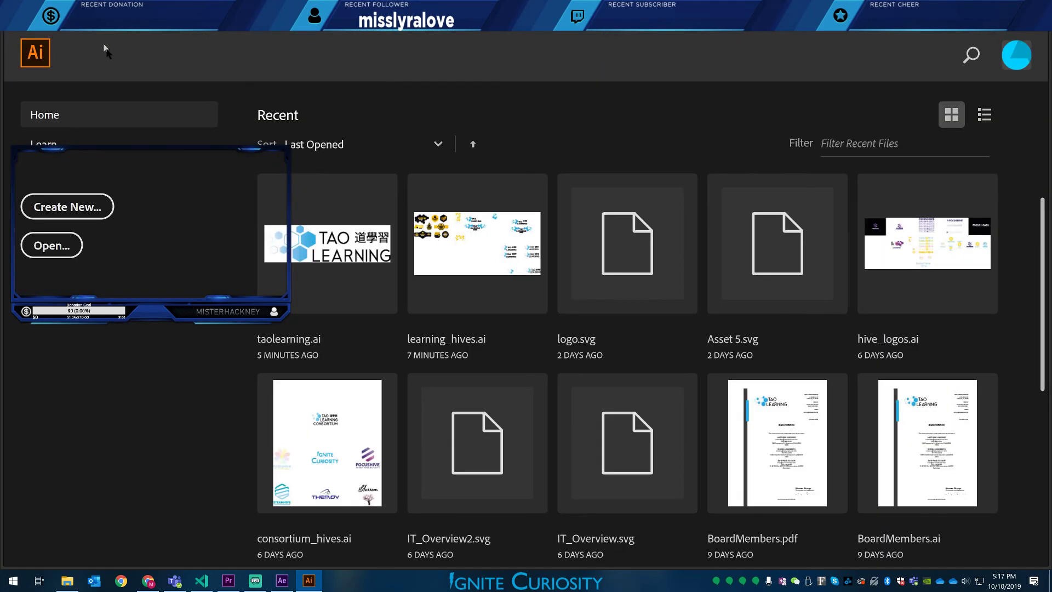
# - Open the recent file taolearning.ai and fill the logo's TAO LEARNING and Chinese lettering with white
pyautogui.click(360, 253)
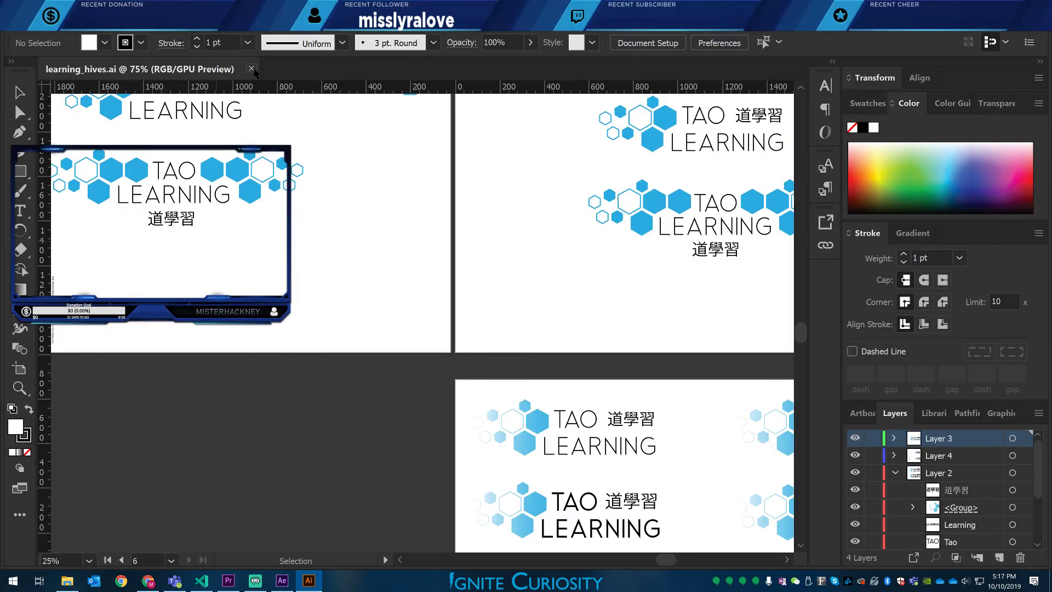
pyautogui.click(252, 68)
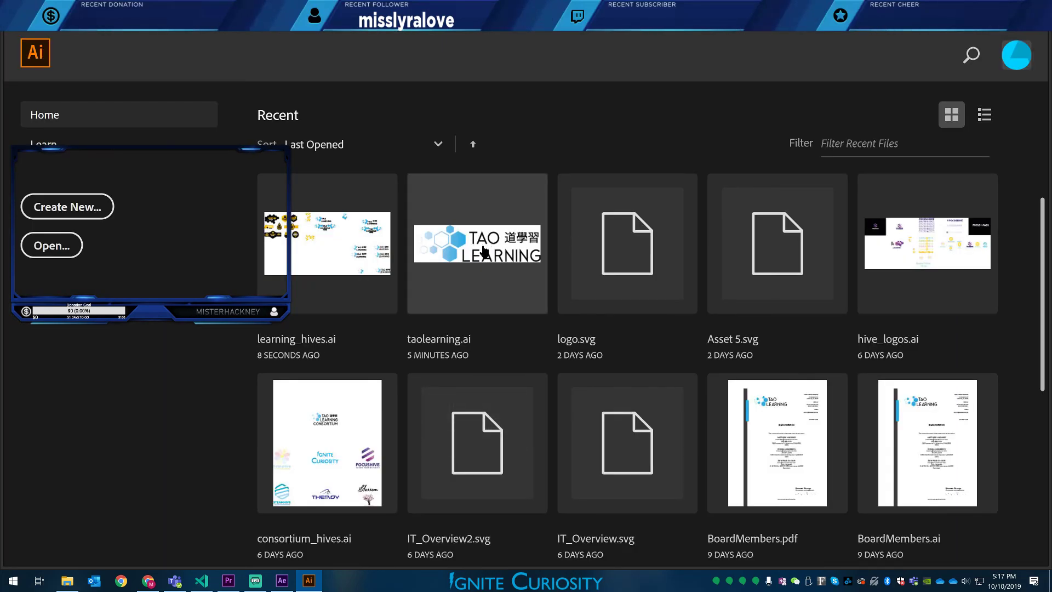
pyautogui.click(483, 251)
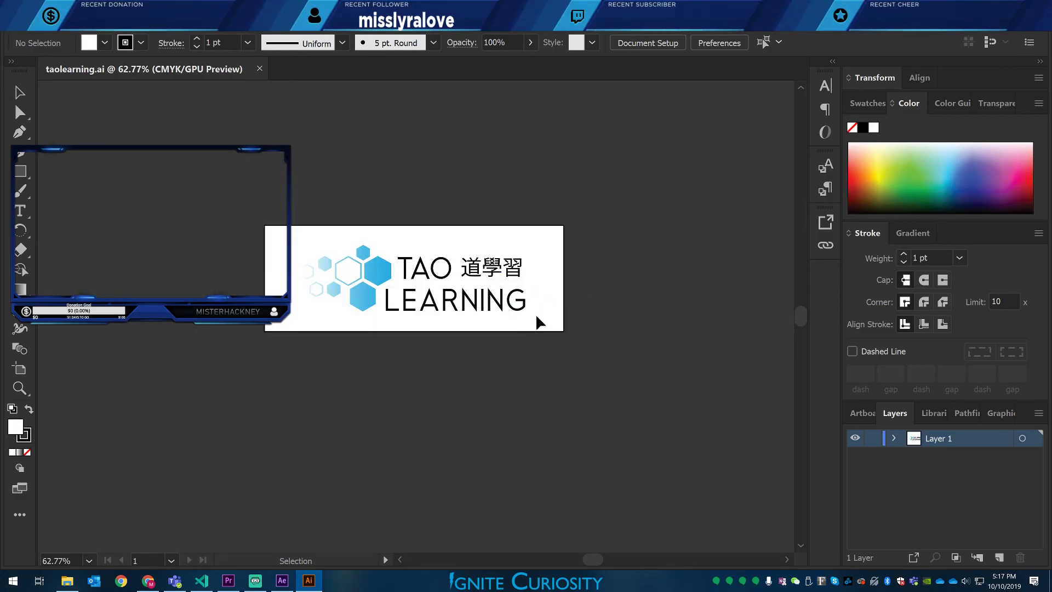
pyautogui.click(402, 255)
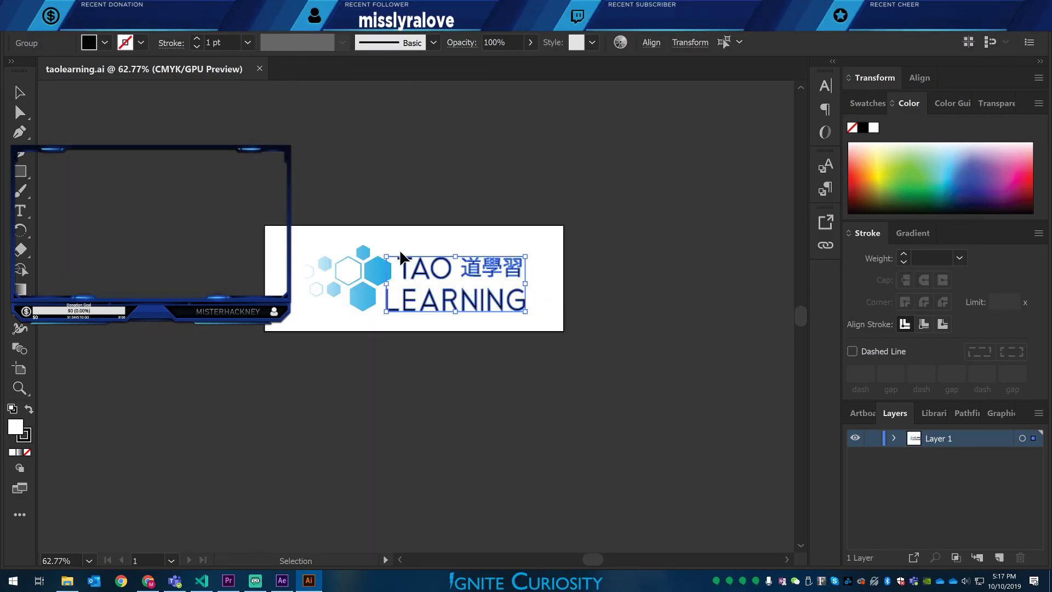
pyautogui.click(886, 153)
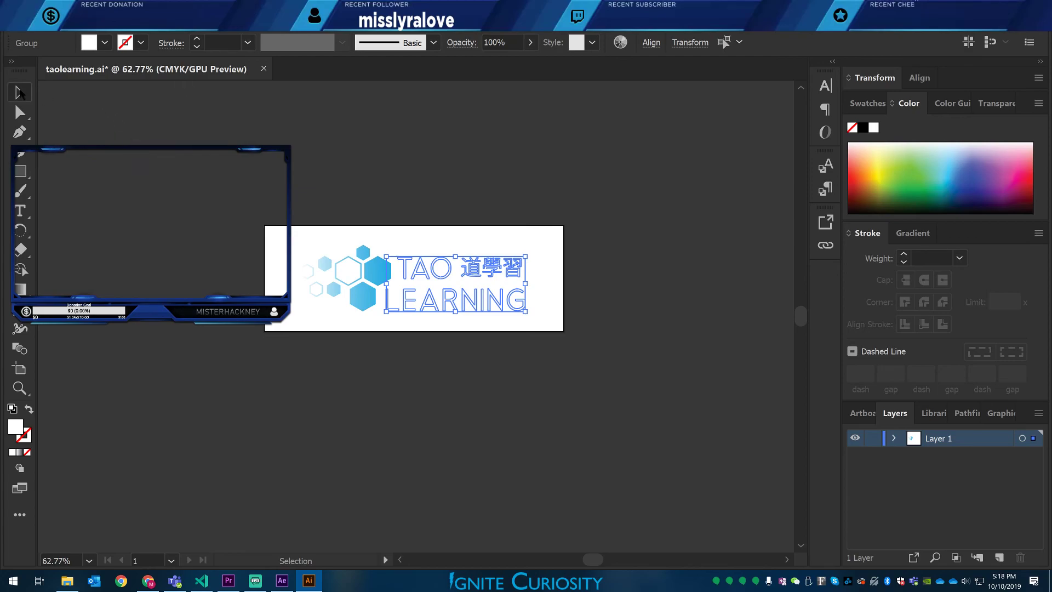
pyautogui.click(140, 126)
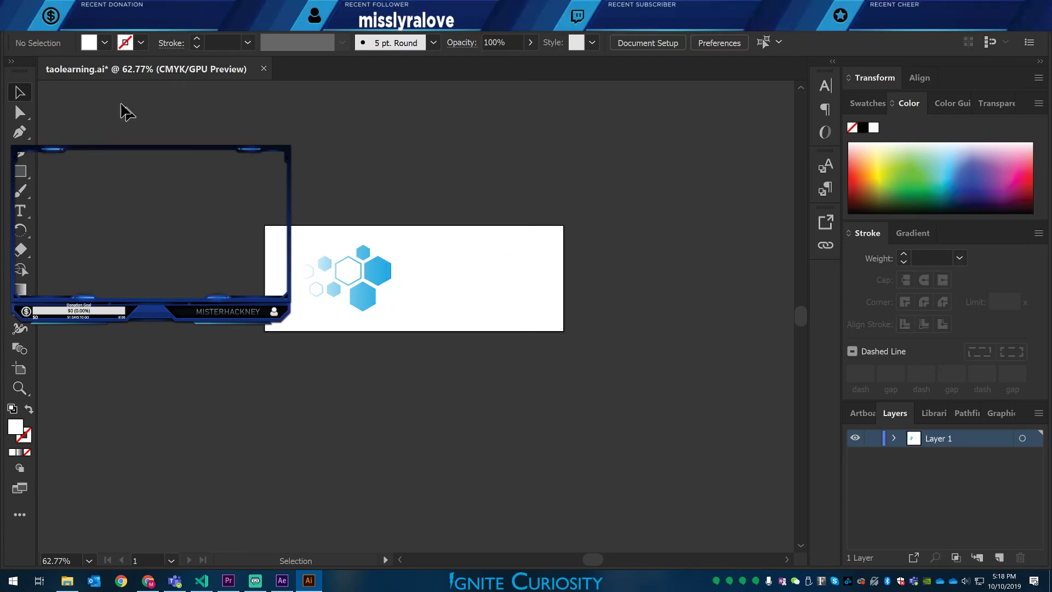
# - Save the recolored logo as taolearningwhite.ai in the Illustrator CC version and close the document
pyautogui.click(81, 13)
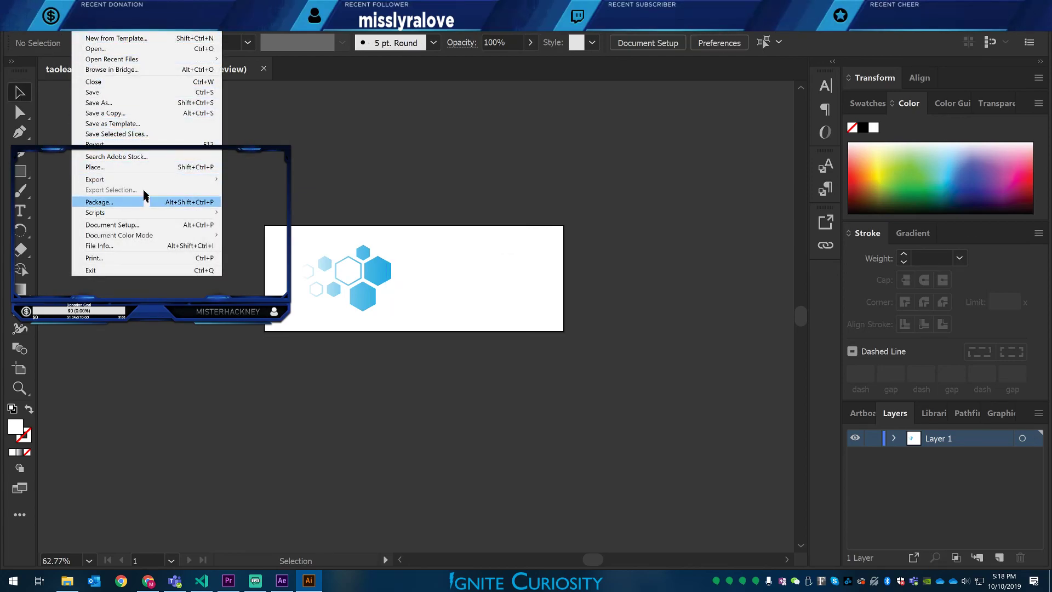
pyautogui.moveTo(144, 181)
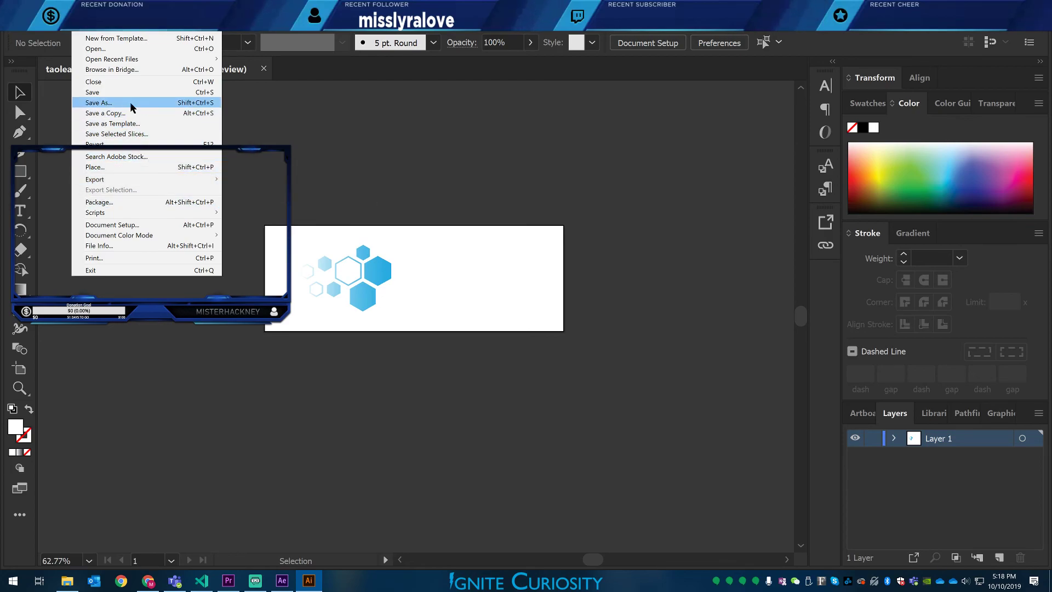
pyautogui.click(132, 104)
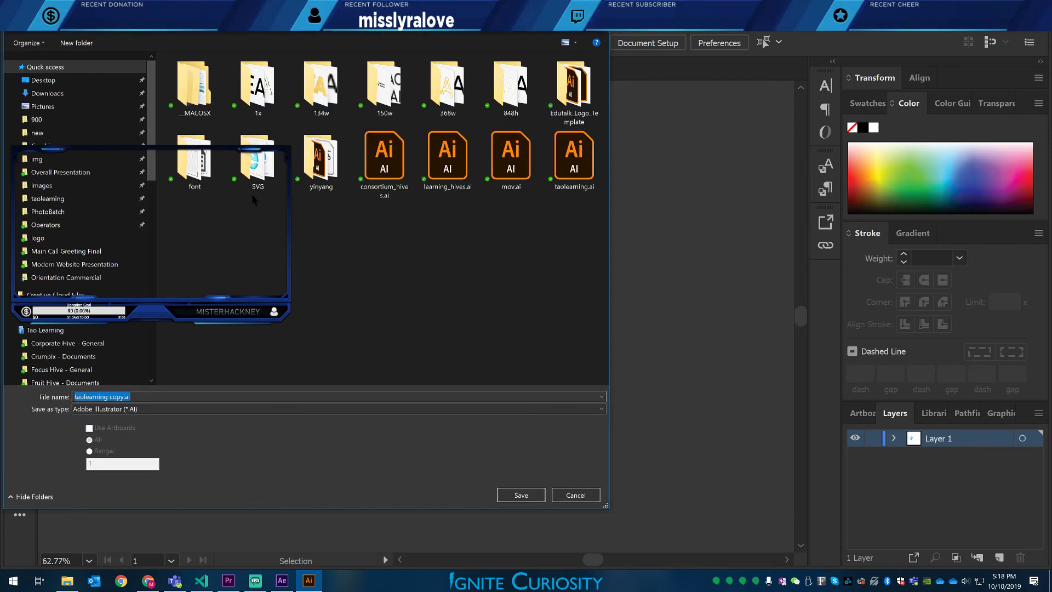
pyautogui.click(574, 156)
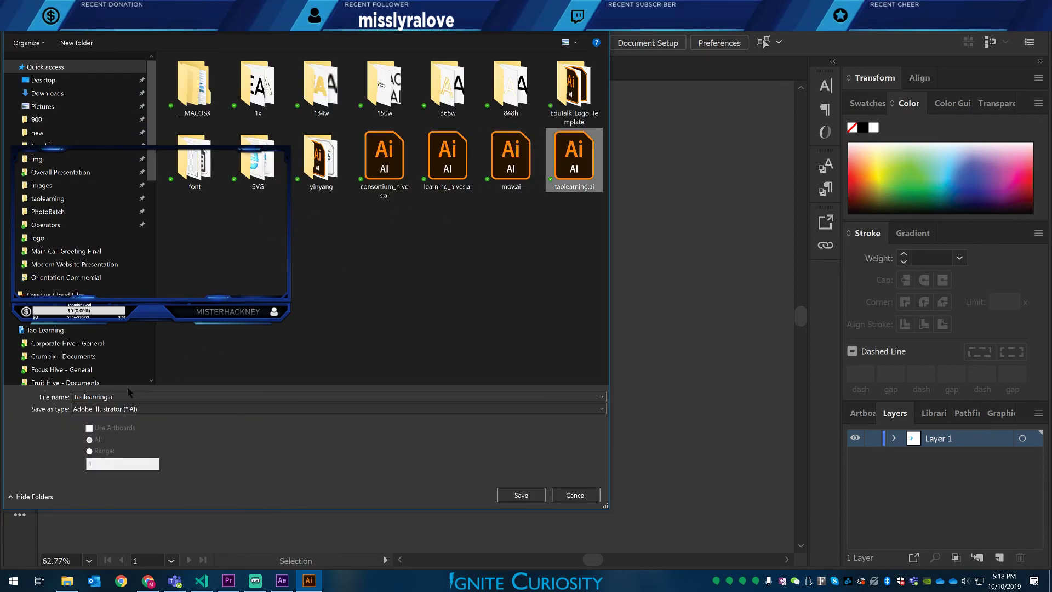
pyautogui.click(101, 396)
pyautogui.click(111, 395)
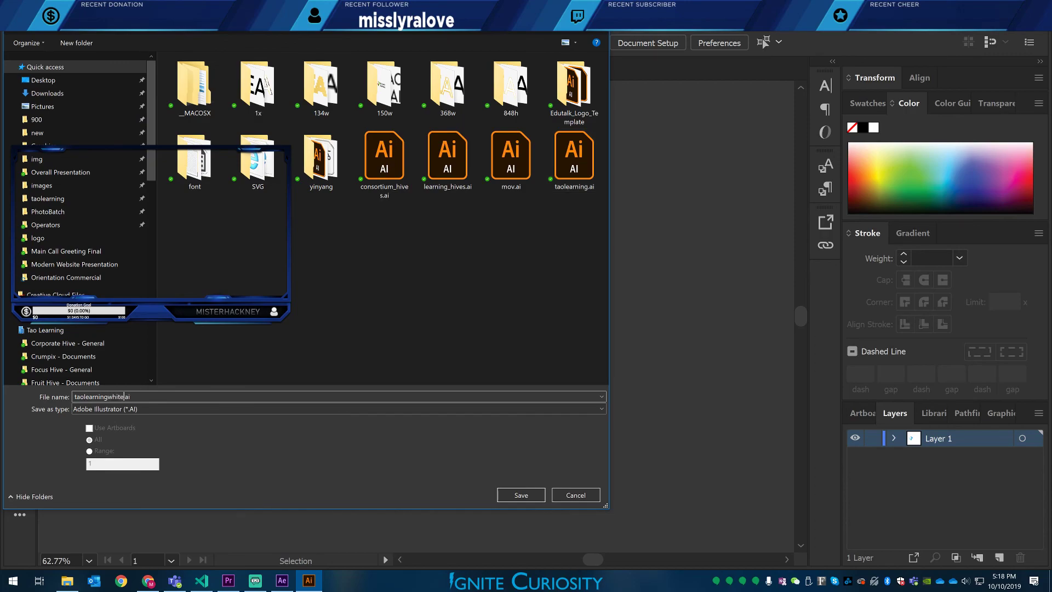
pyautogui.press('Return')
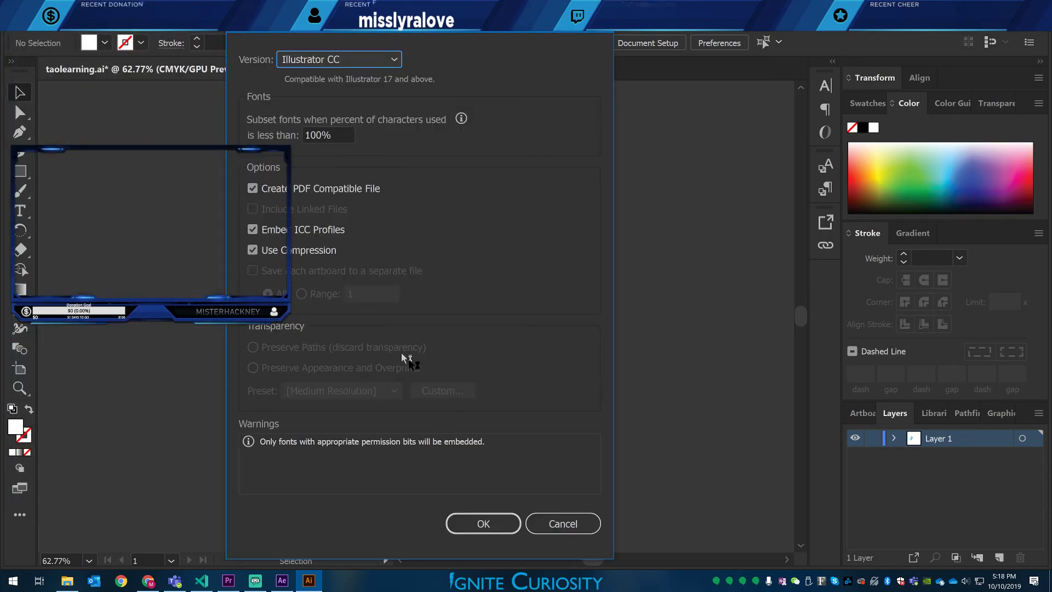
pyautogui.click(495, 521)
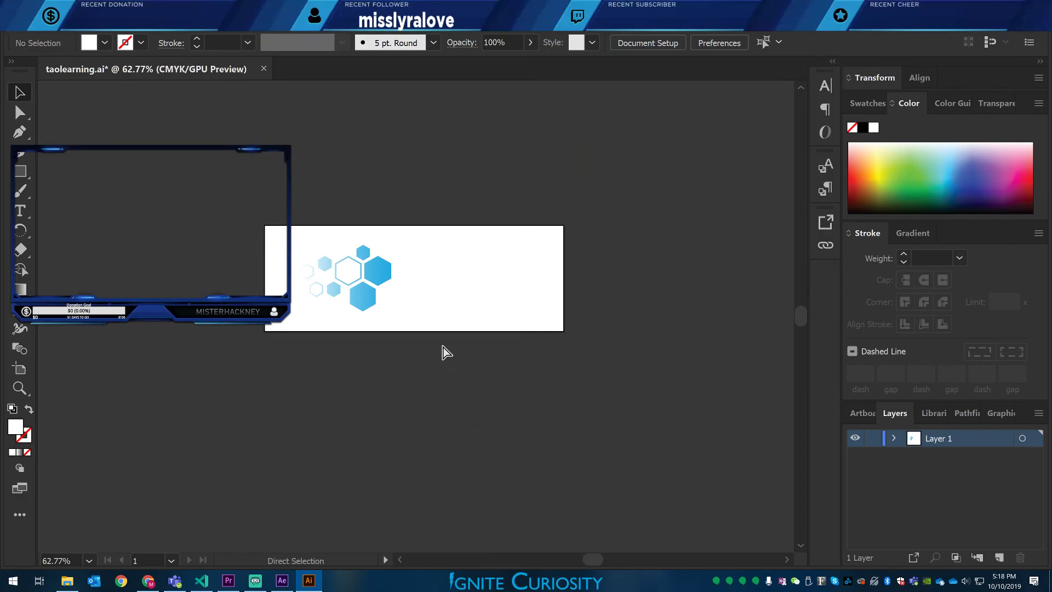
pyautogui.hotkey('ctrl', 'w')
pyautogui.click(610, 312)
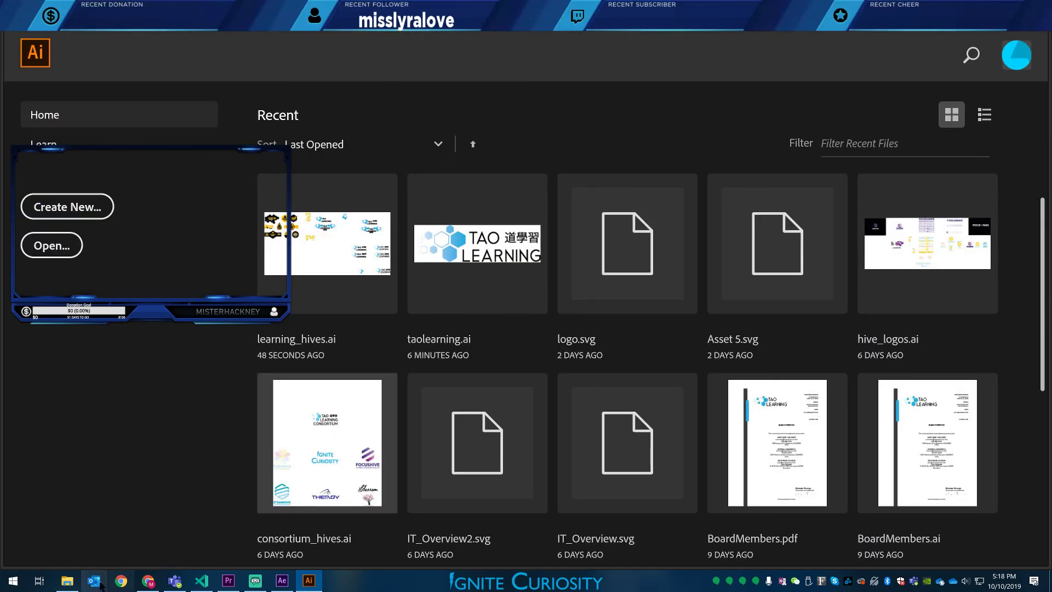
# - Switch to File Explorer and copy taolearningwhite.ai from the Tao Learning logo folder
pyautogui.click(75, 585)
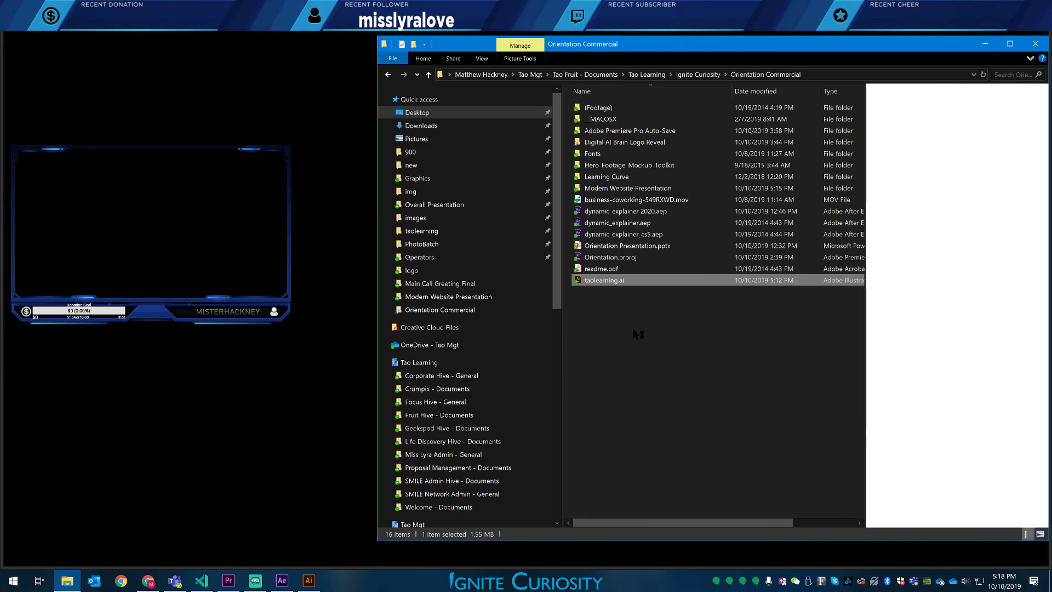
pyautogui.hotkey('alt', 'Up')
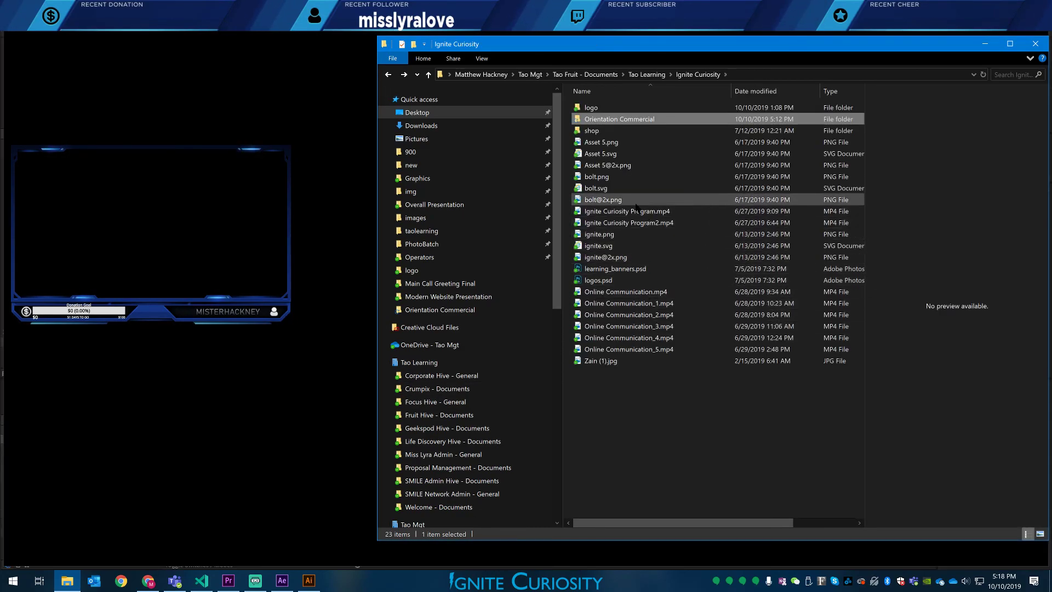
pyautogui.hotkey('alt', 'Up')
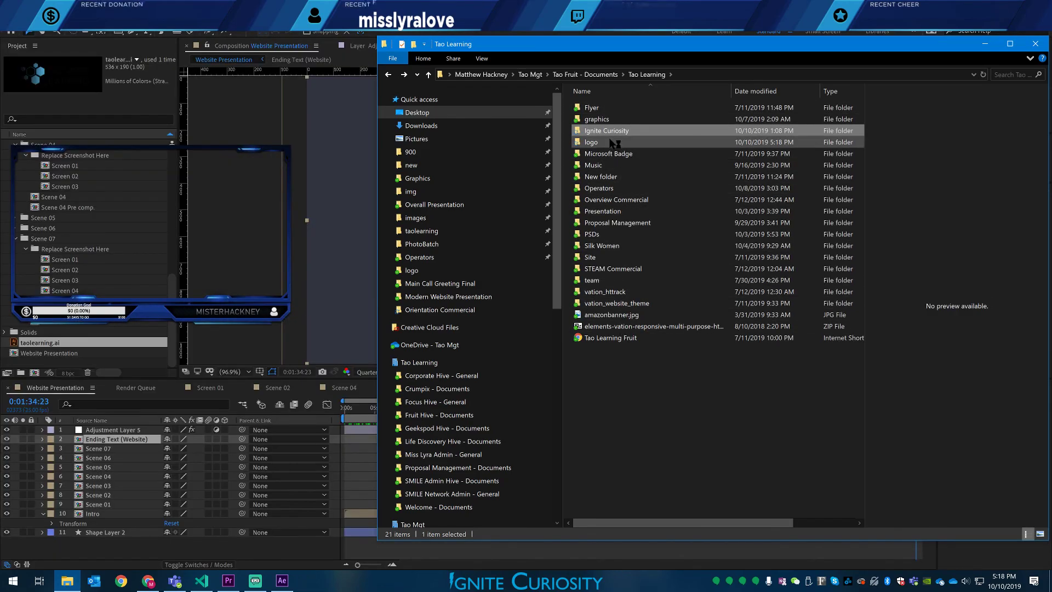
pyautogui.click(610, 143)
pyautogui.doubleClick(609, 144)
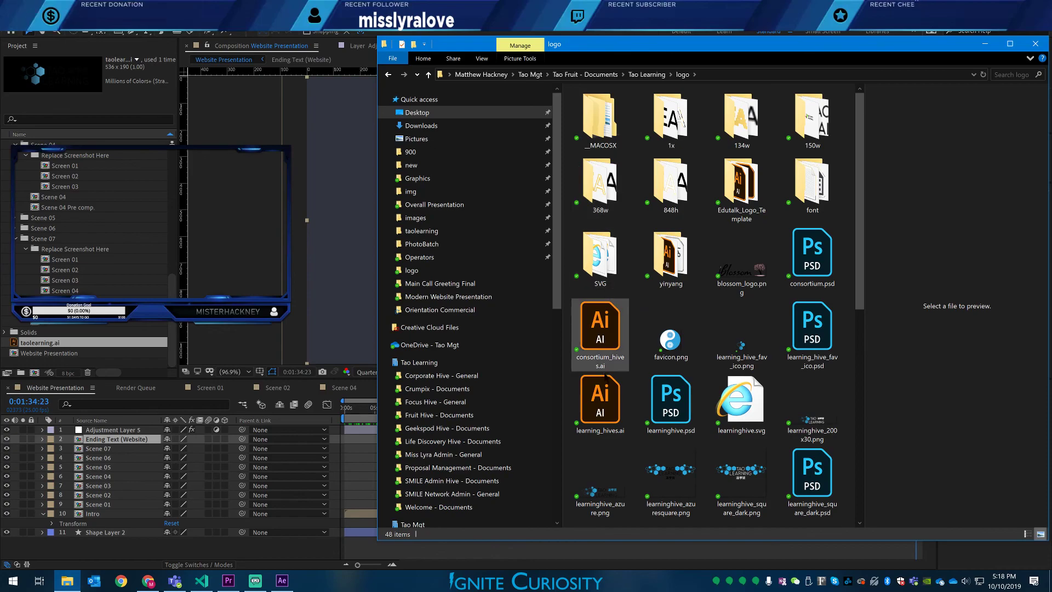
pyautogui.scroll(-2, 618, 415)
pyautogui.scroll(-3, 618, 415)
pyautogui.click(743, 423)
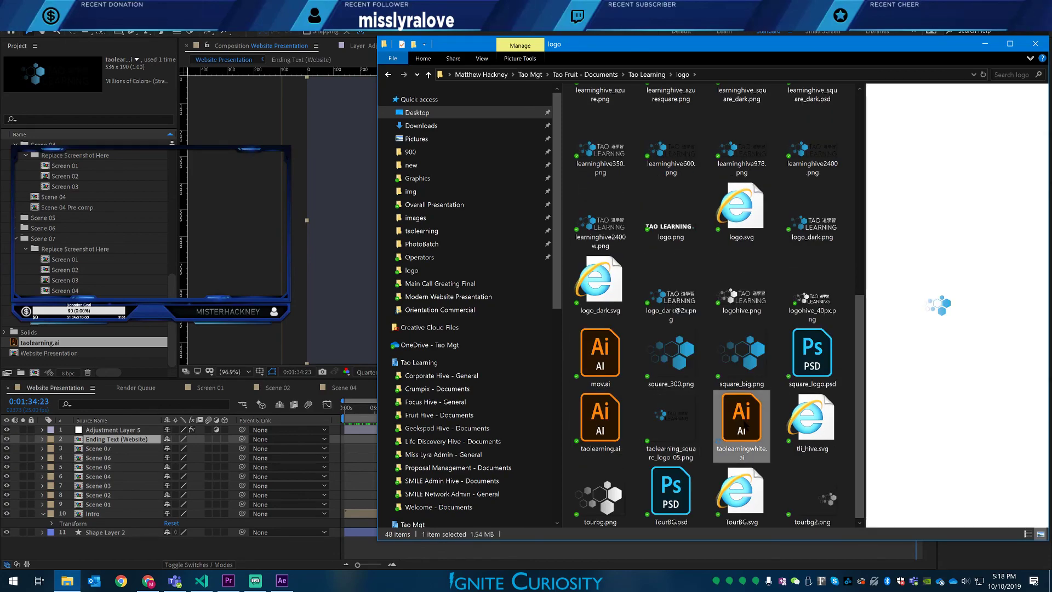
pyautogui.click(388, 75)
pyautogui.click(404, 75)
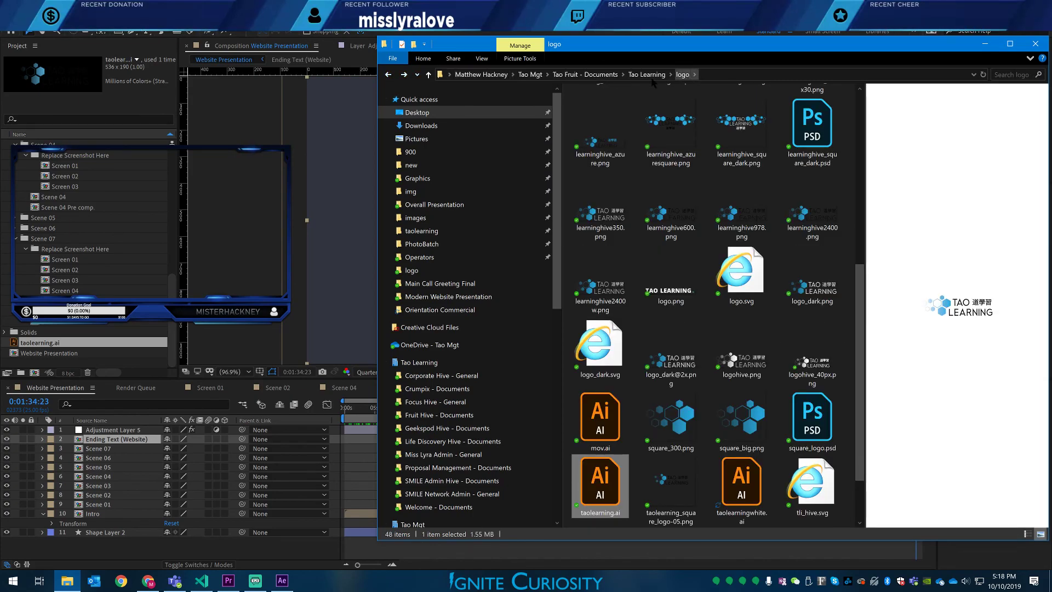
pyautogui.click(388, 74)
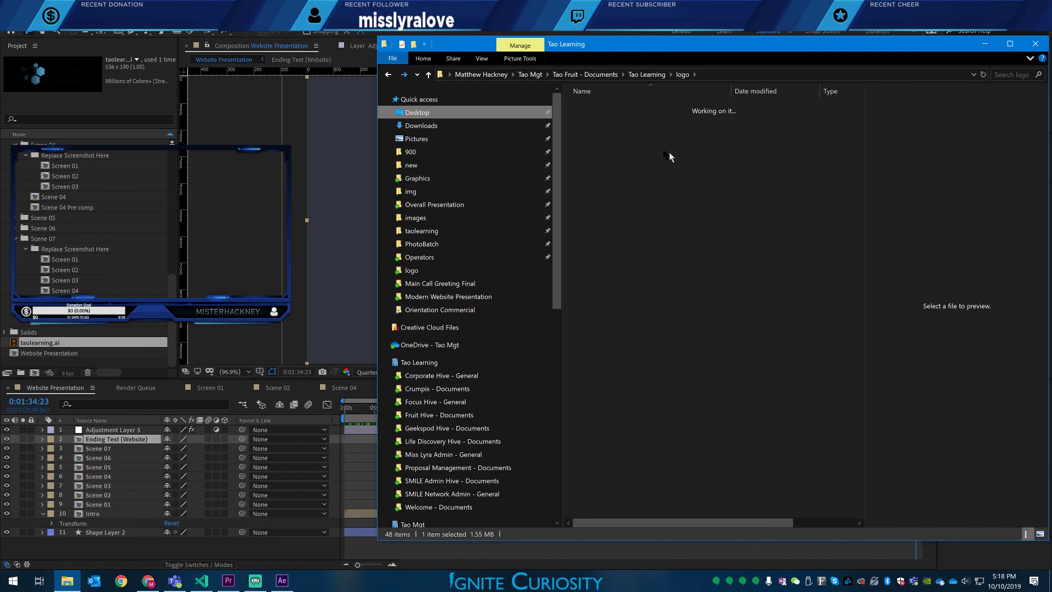
# - Paste taolearningwhite.ai into the Orientation Commercial folder and import it into the After Effects project
pyautogui.click(614, 132)
pyautogui.doubleClick(614, 132)
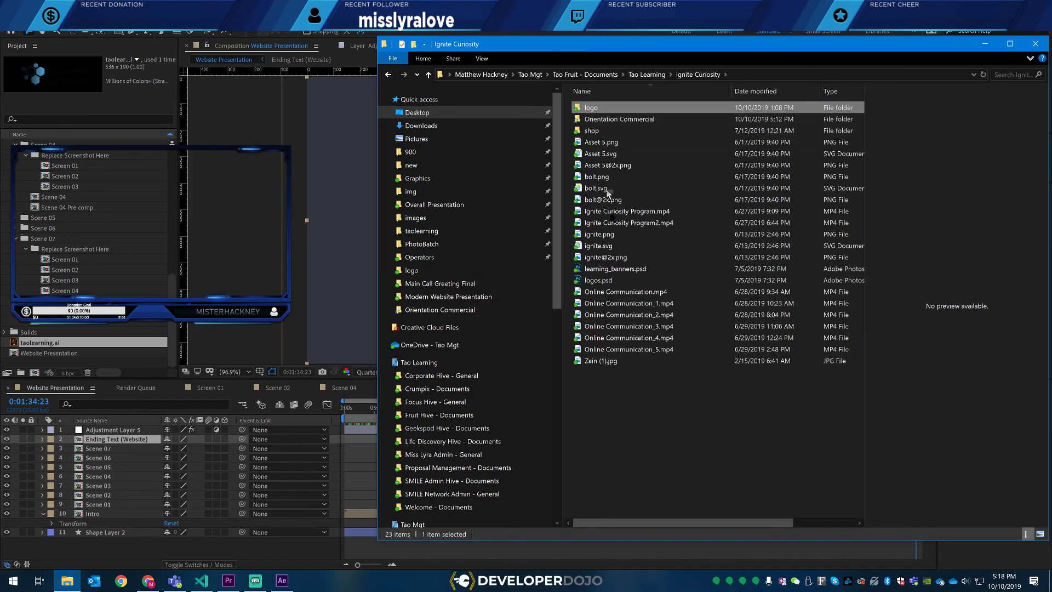
pyautogui.click(614, 121)
pyautogui.doubleClick(612, 120)
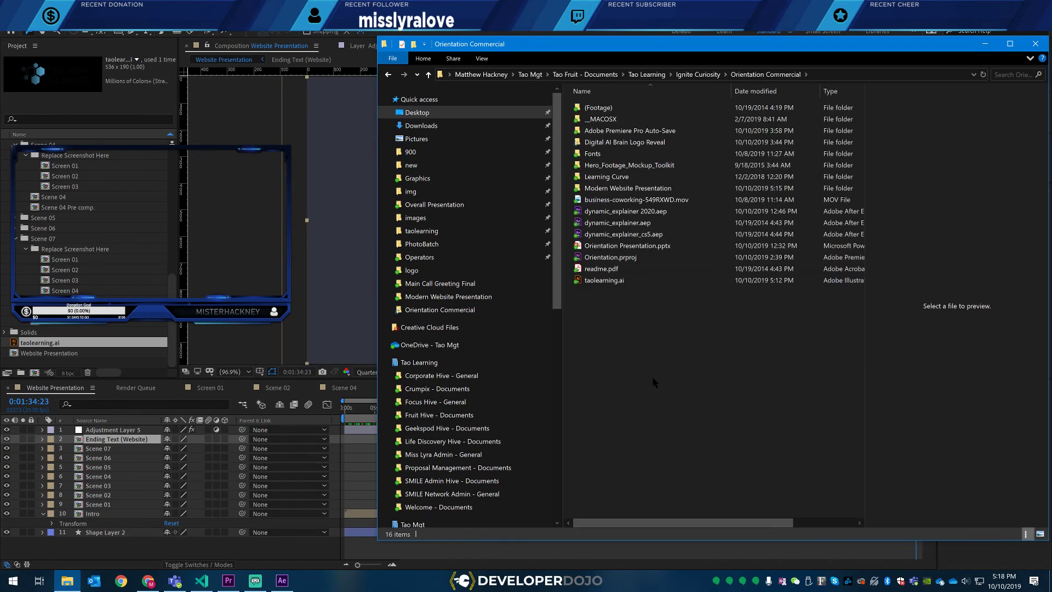
pyautogui.click(626, 293)
pyautogui.moveTo(607, 294); pyautogui.dragTo(63, 347)
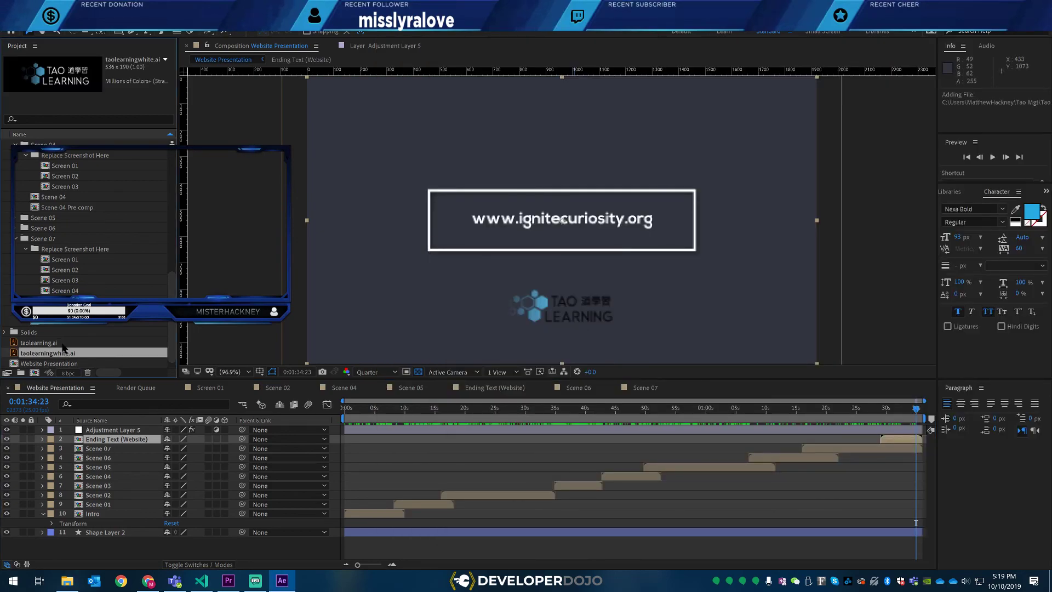
pyautogui.moveTo(63, 353); pyautogui.dragTo(562, 313)
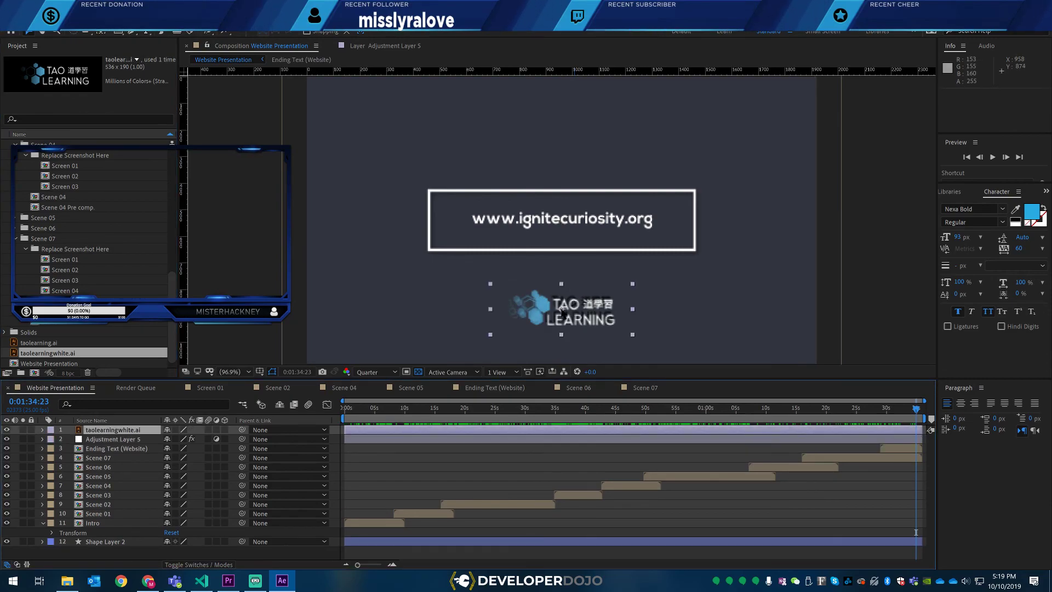
pyautogui.click(94, 468)
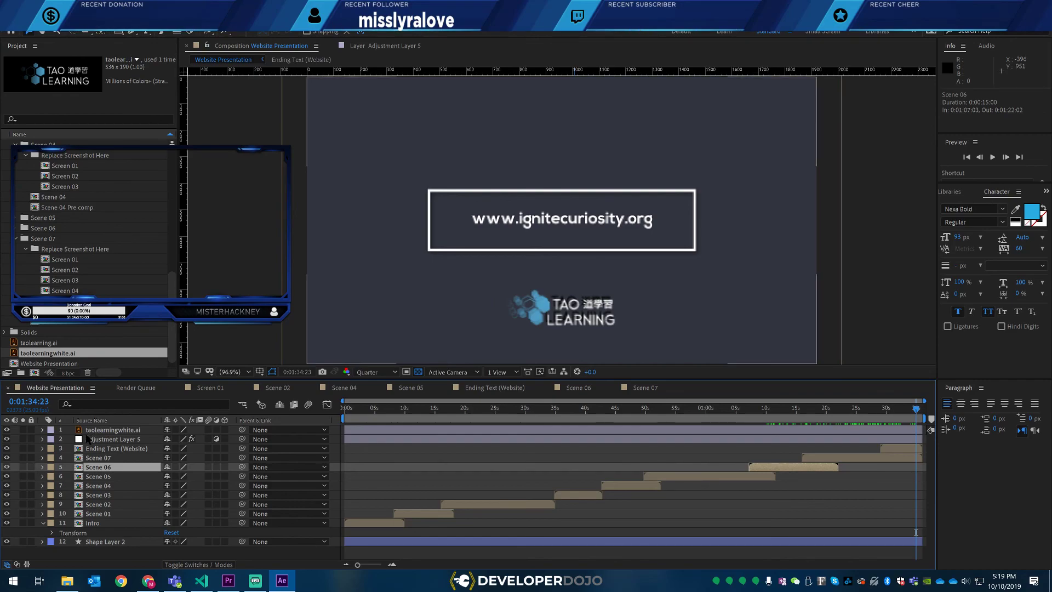
pyautogui.hotkey('ctrl', 'z')
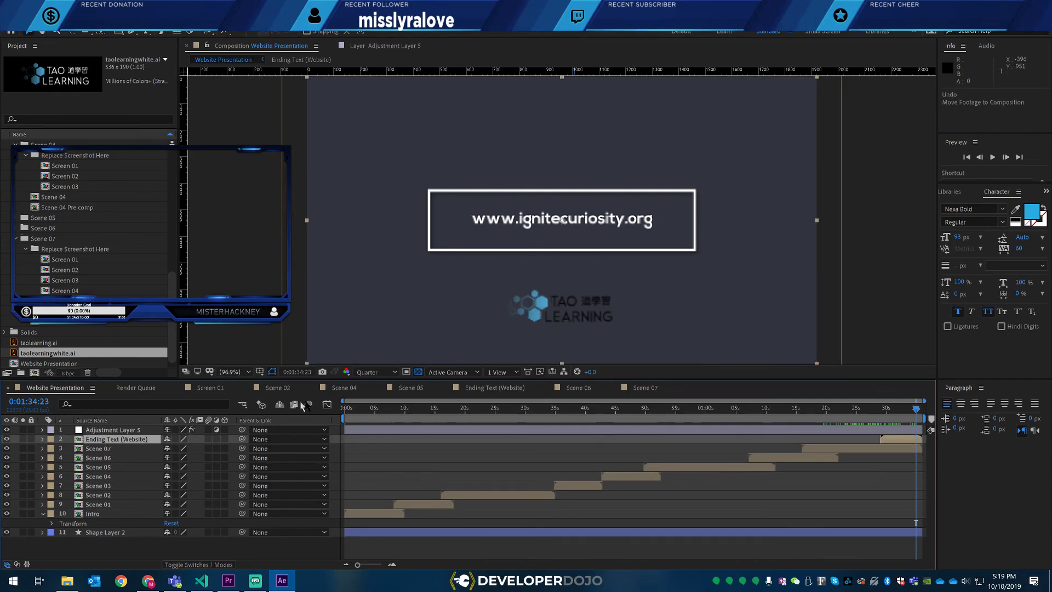
# - In the Ending Text (Website) composition, place taolearningwhite.ai over the old logo, hide the taolearning.ai layer and show Dark Gray Solid 1
pyautogui.click(463, 389)
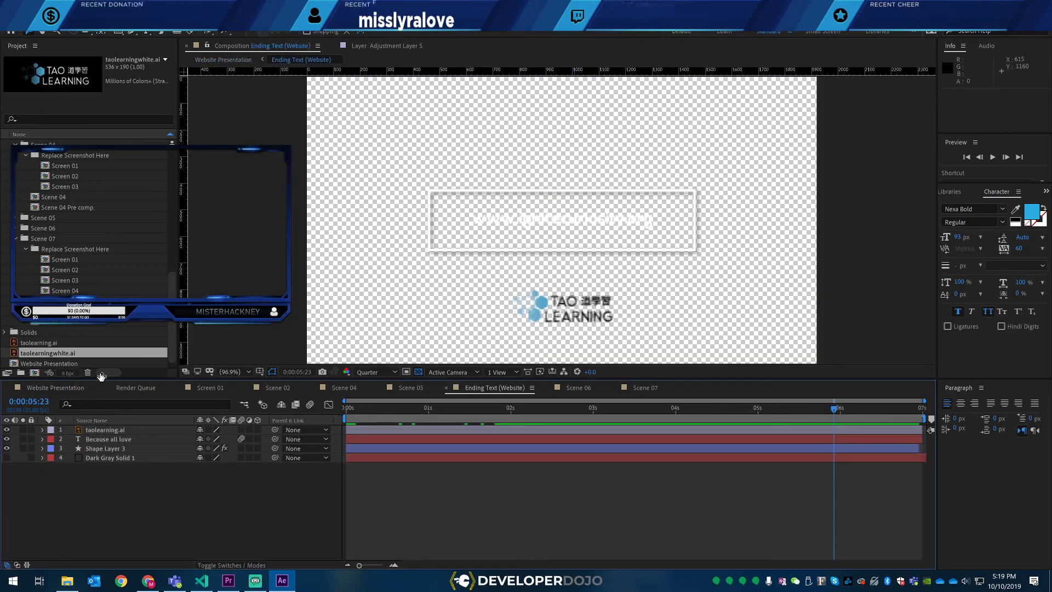
pyautogui.moveTo(62, 358); pyautogui.dragTo(561, 310)
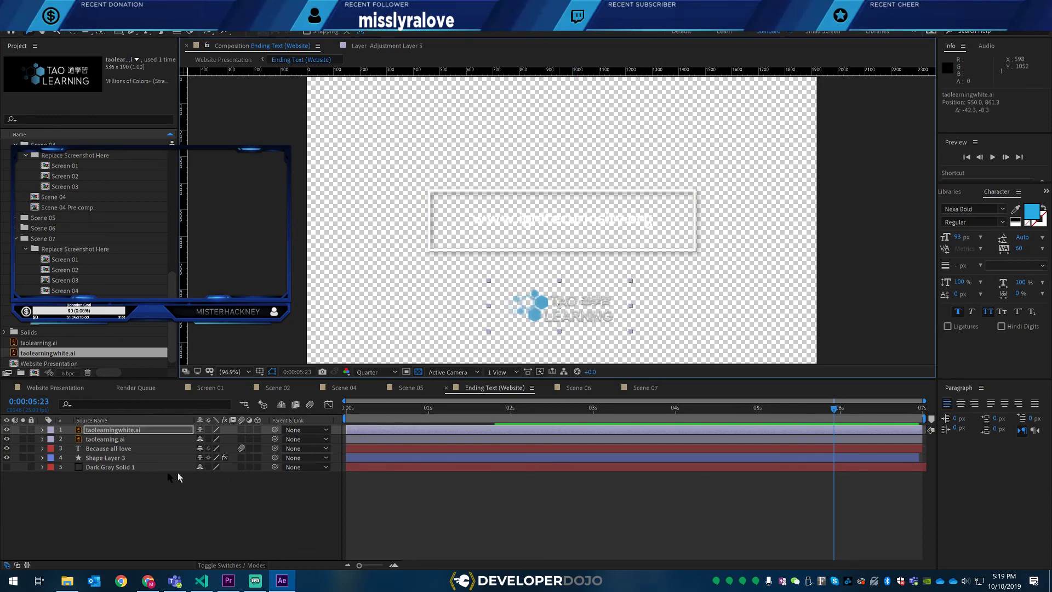
pyautogui.click(10, 439)
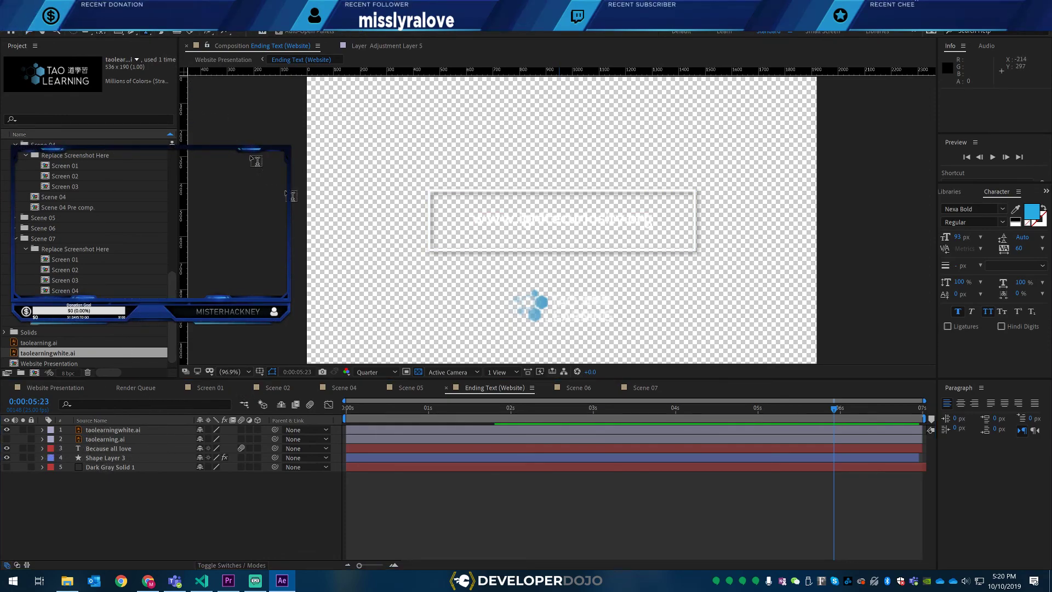
pyautogui.click(6, 467)
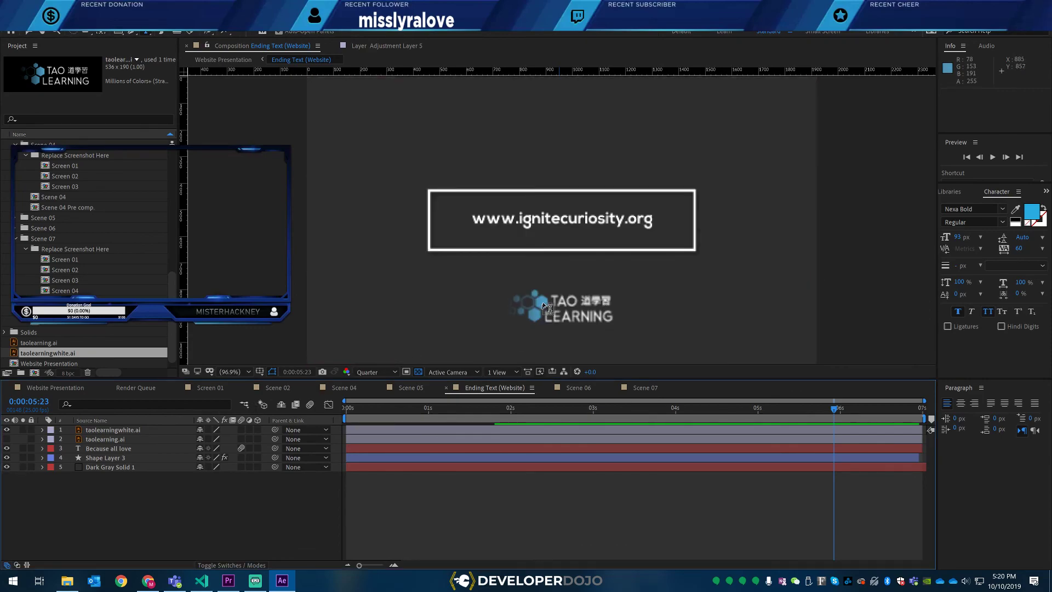
# - Add a "powered by" text layer near the logo at 36 px with the fill color FFFFFF
pyautogui.click(539, 332)
pyautogui.write('powered by')
pyautogui.hotkey('ctrl', 'a')
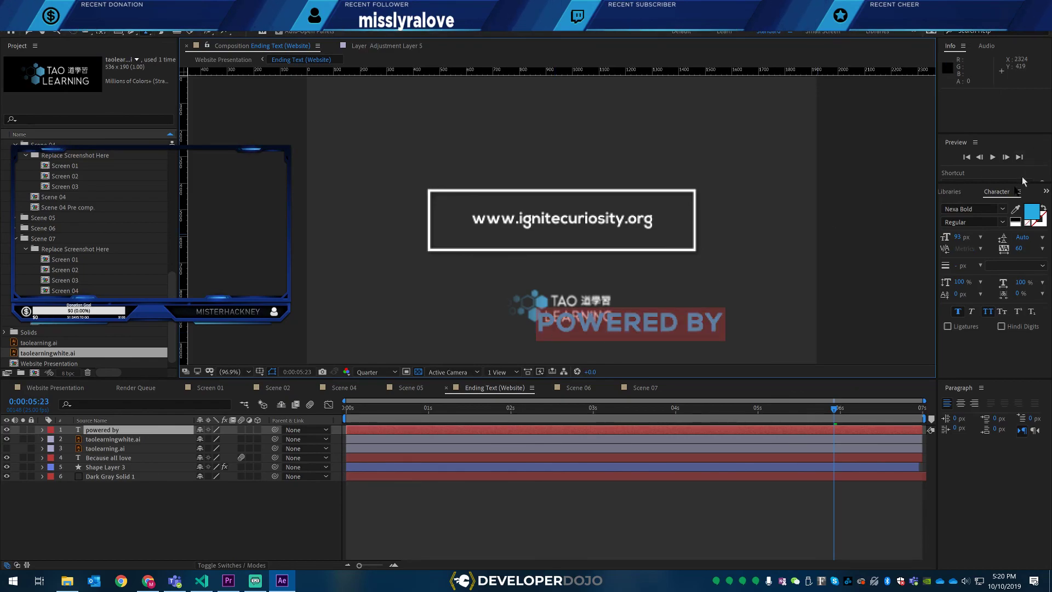
pyautogui.click(981, 238)
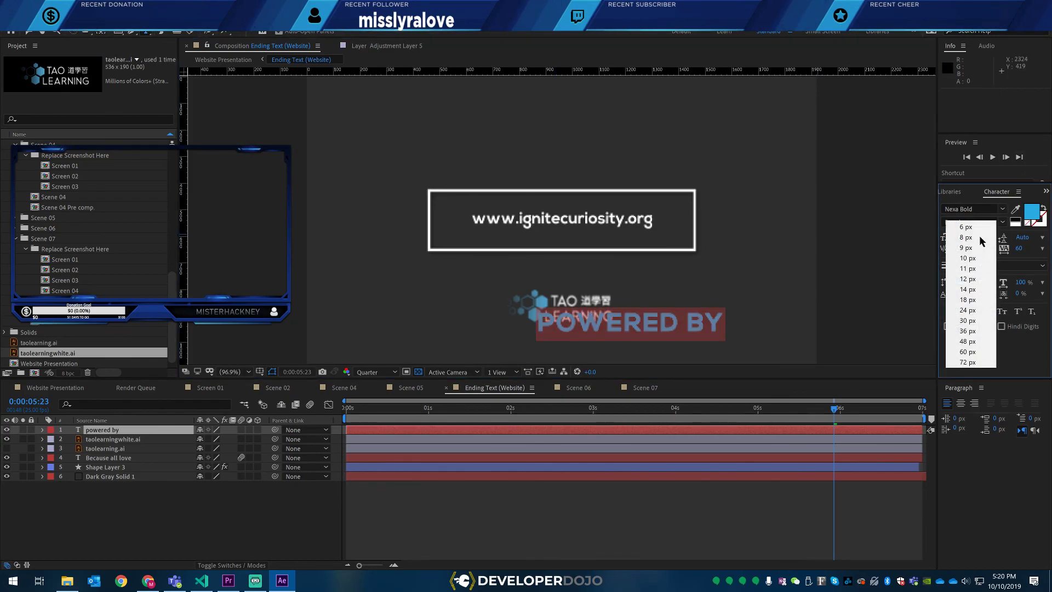
pyautogui.click(971, 332)
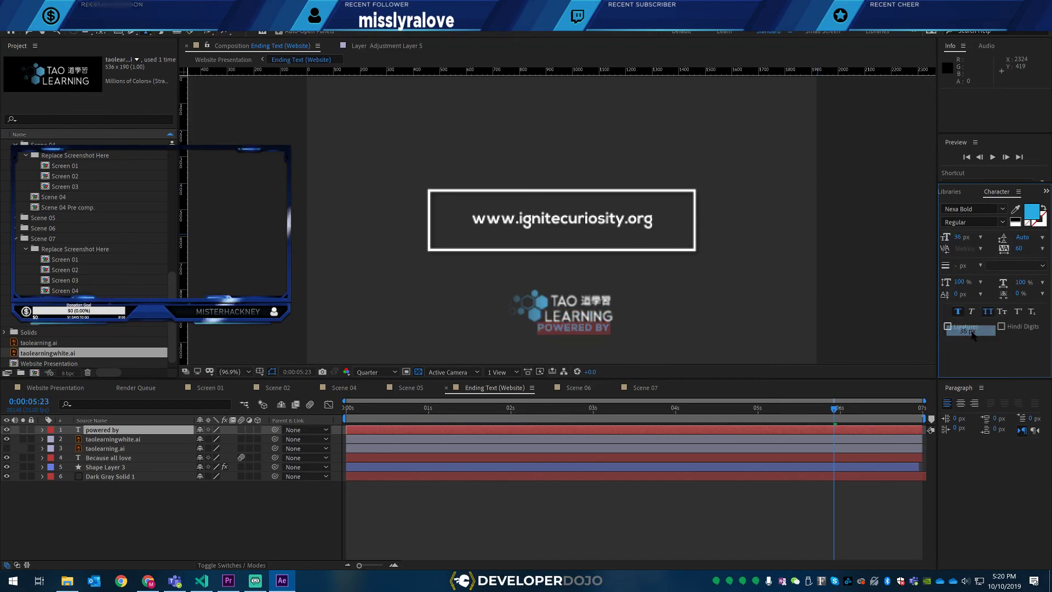
pyautogui.click(1031, 214)
pyautogui.click(396, 223)
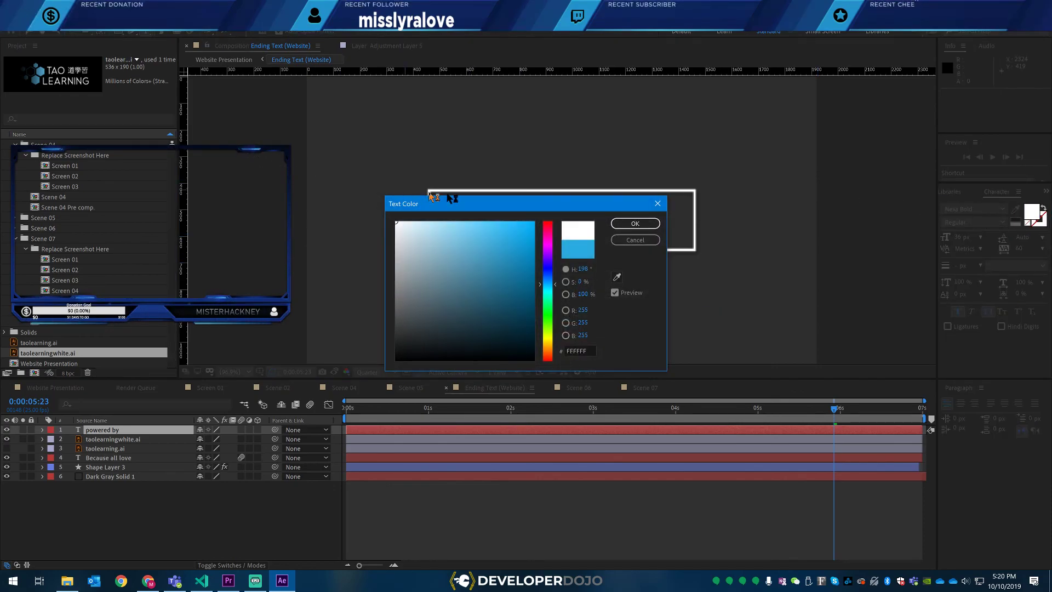
pyautogui.click(620, 221)
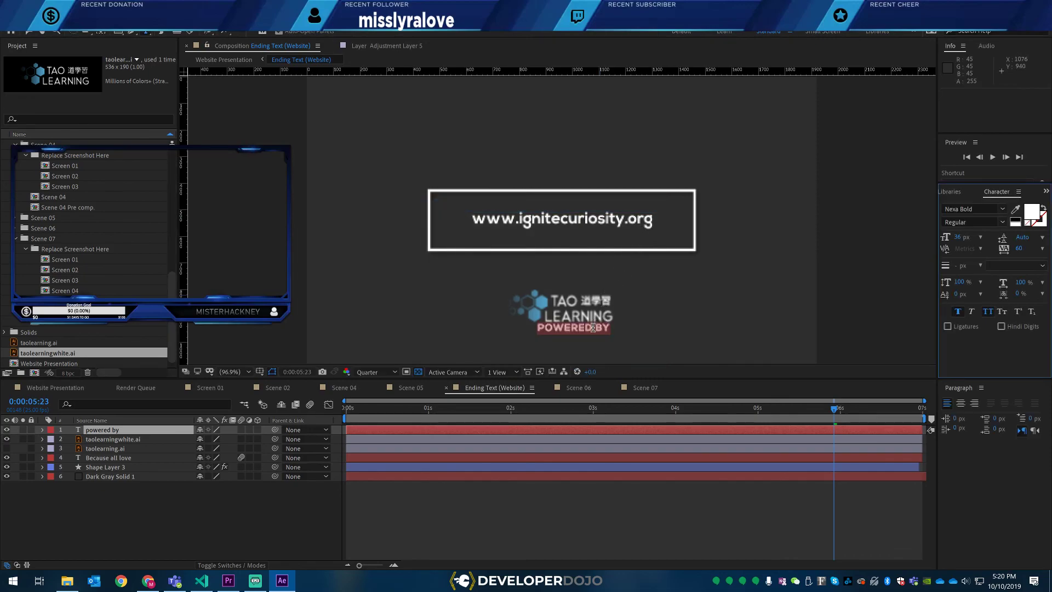
# - Reduce the "powered by" text to 26 px and position it directly above the logo's TAO lettering
pyautogui.moveTo(590, 348); pyautogui.dragTo(595, 305)
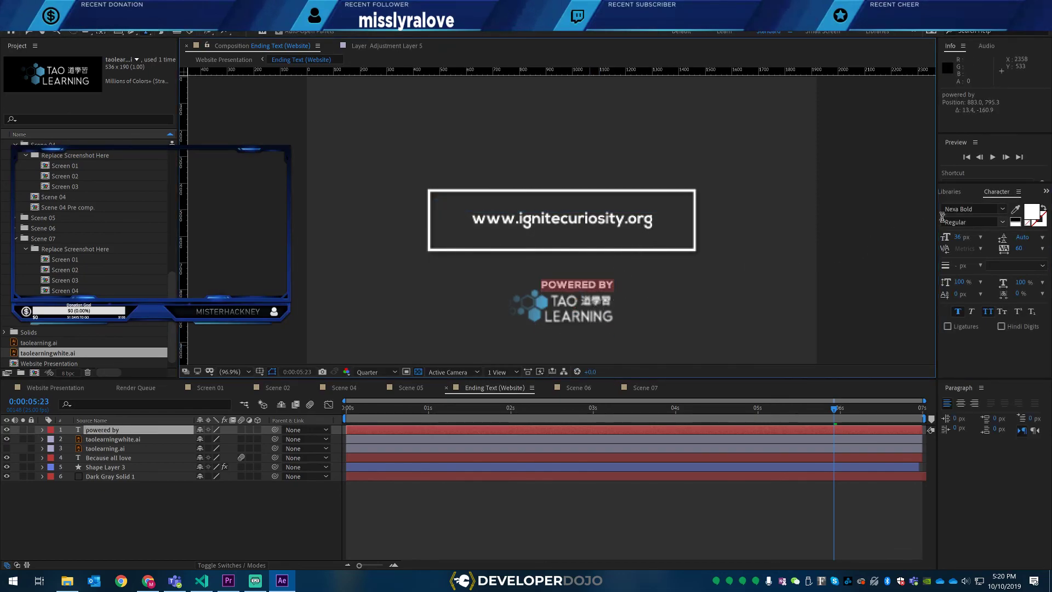
pyautogui.moveTo(959, 240); pyautogui.dragTo(955, 238)
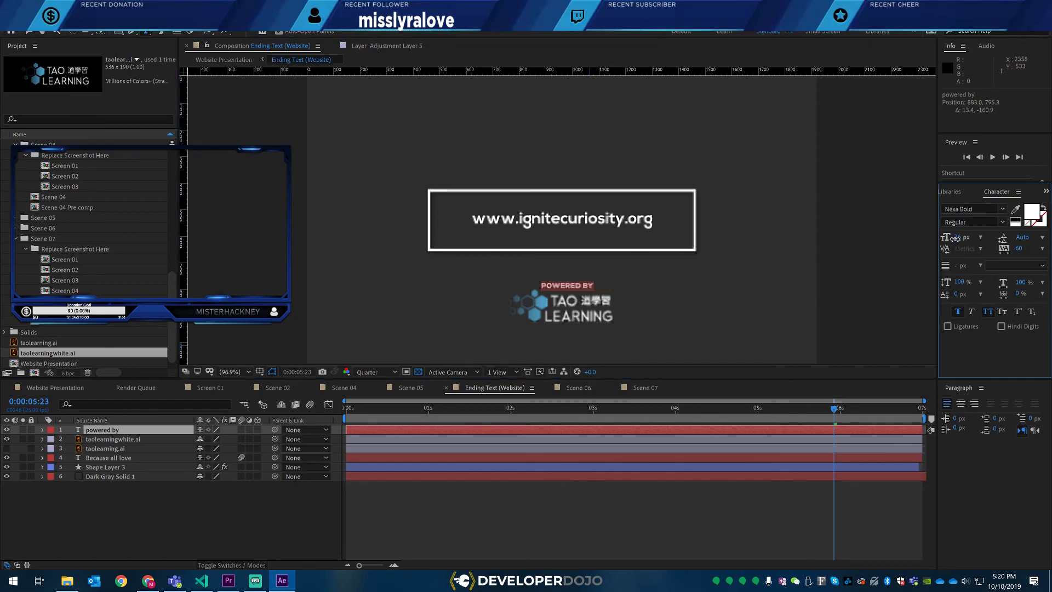
pyautogui.moveTo(594, 352); pyautogui.dragTo(608, 357)
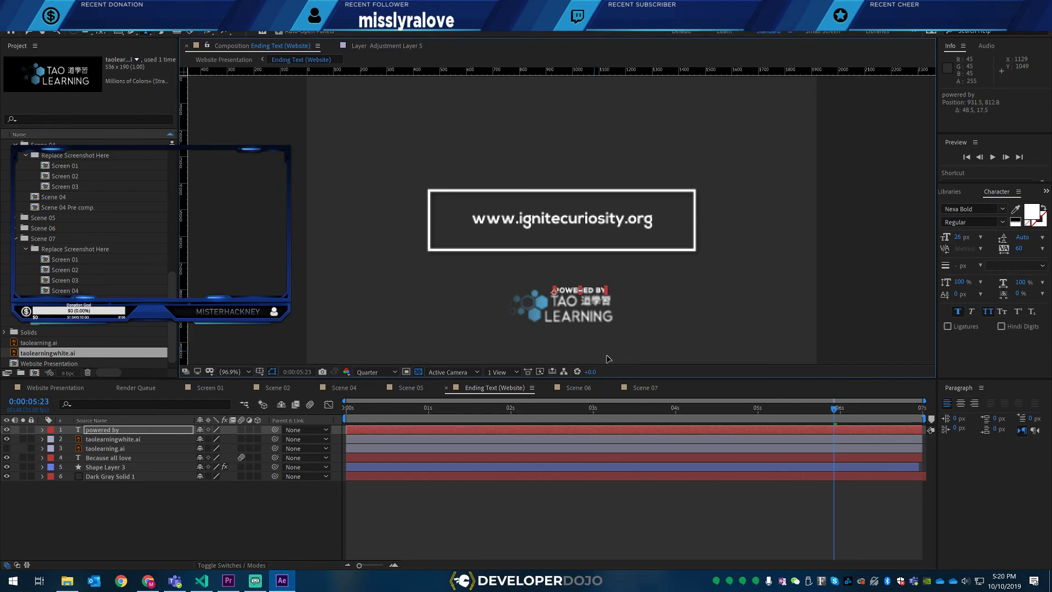
pyautogui.moveTo(607, 359); pyautogui.dragTo(609, 359)
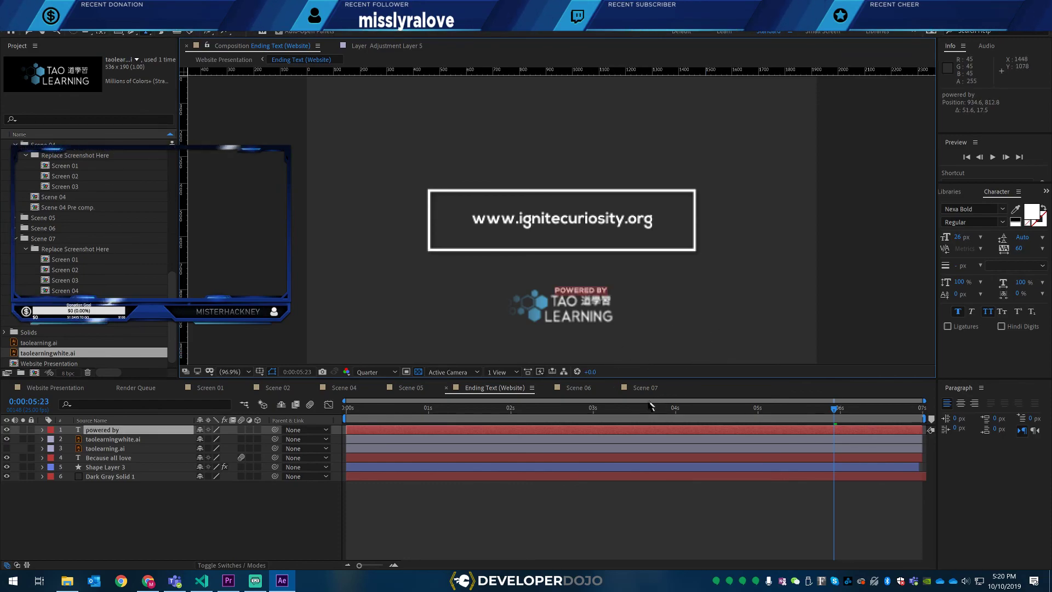
# - Fade in the "powered by" text with opacity keyframes of 0% at 0:00:02:09 and 100% at 0:00:03:00, and copy both keyframes
pyautogui.moveTo(633, 415); pyautogui.dragTo(336, 419)
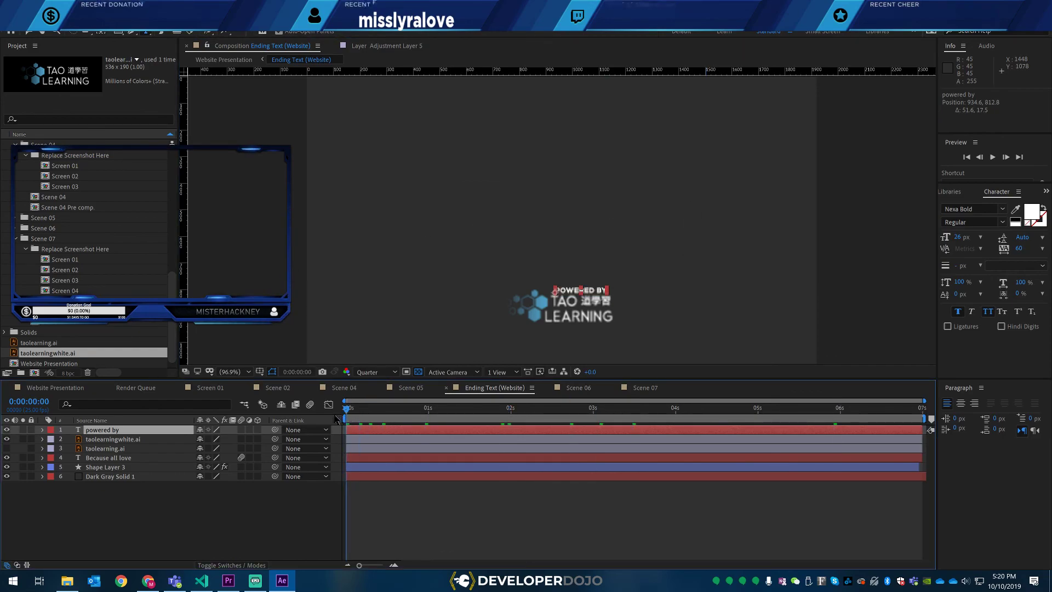
pyautogui.press('space')
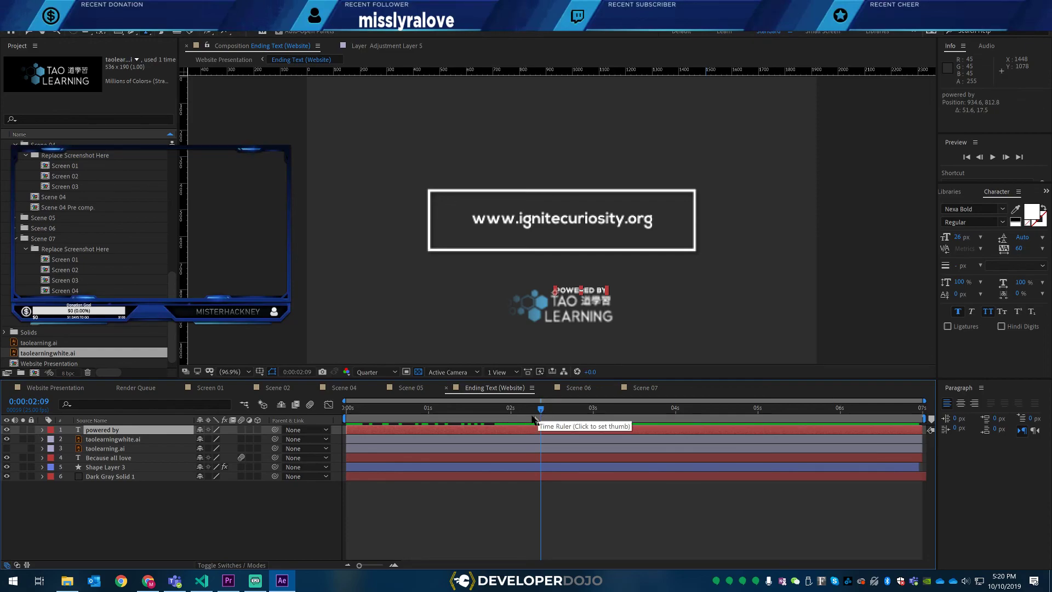
pyautogui.click(42, 430)
pyautogui.click(52, 450)
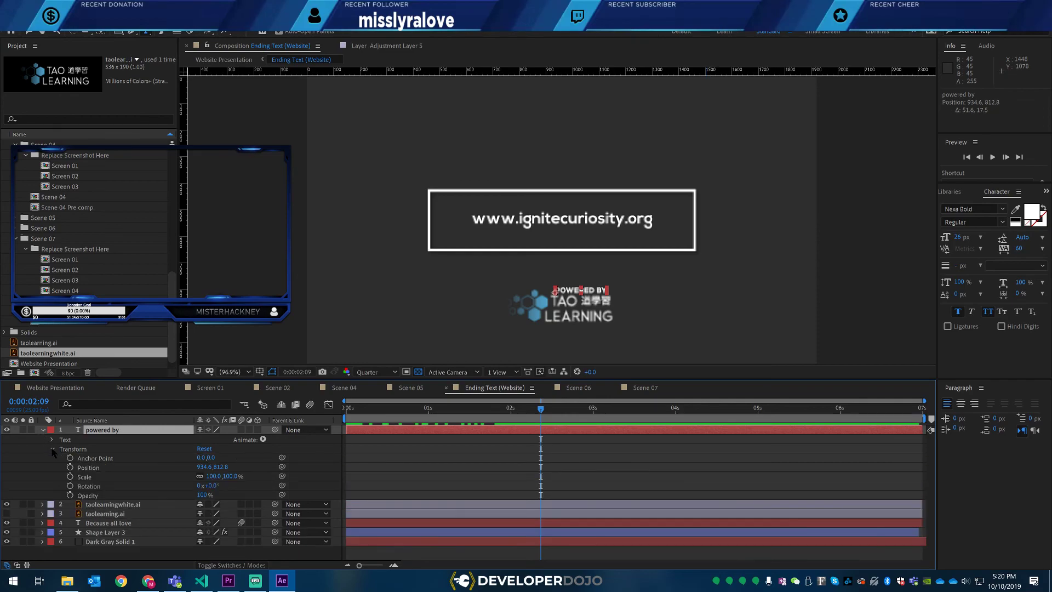
pyautogui.click(70, 496)
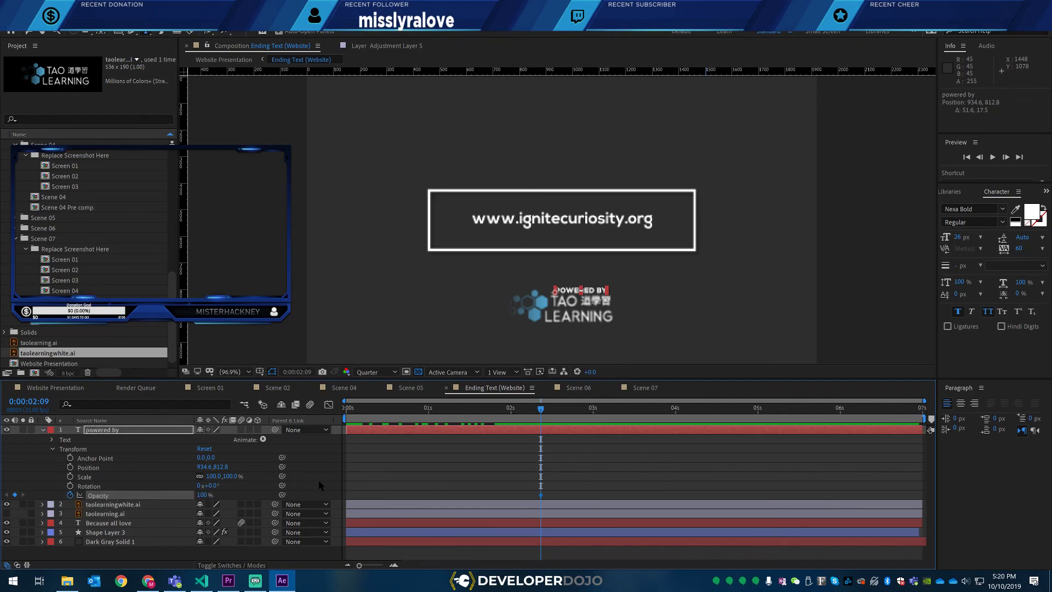
pyautogui.moveTo(203, 497); pyautogui.dragTo(19, 500)
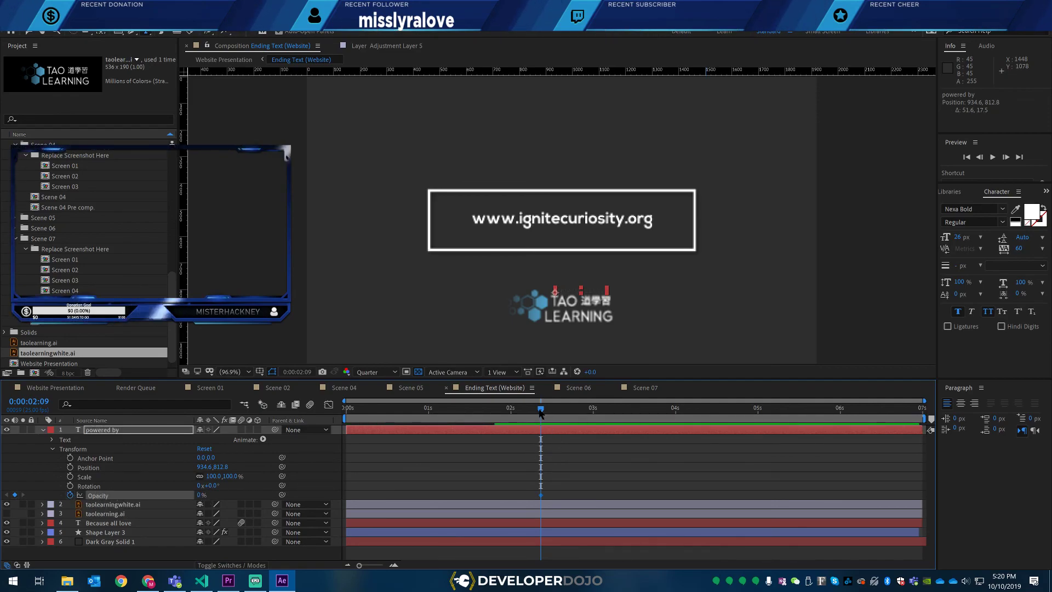
pyautogui.moveTo(541, 414); pyautogui.dragTo(594, 415)
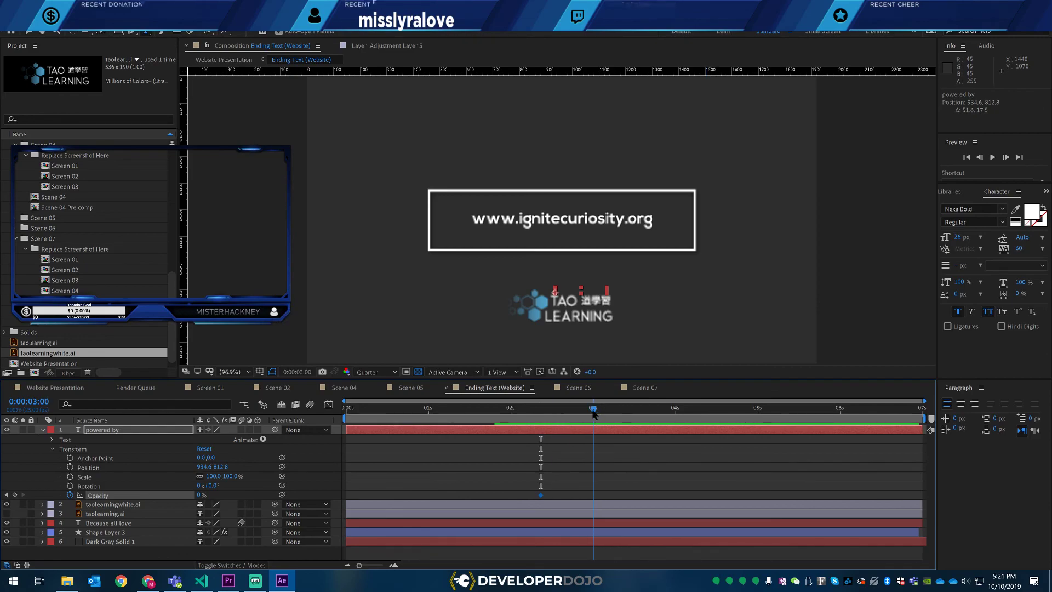
pyautogui.moveTo(201, 495); pyautogui.dragTo(611, 501)
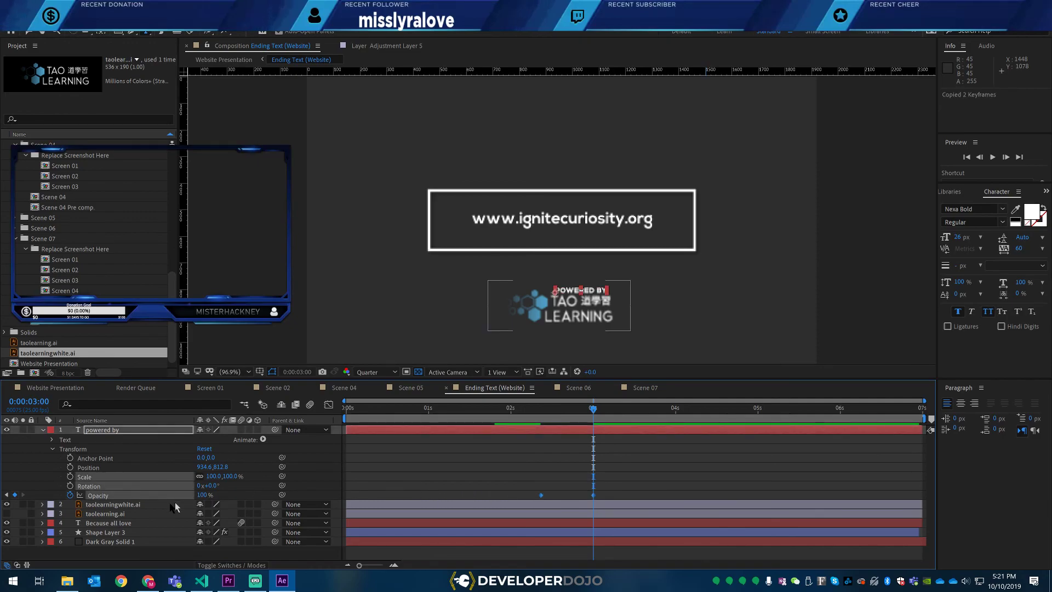
# - Link the opacity of the taolearningwhite.ai layer to the "powered by" layer's opacity with the pick whip, and preview the shared fade-in
pyautogui.click(132, 505)
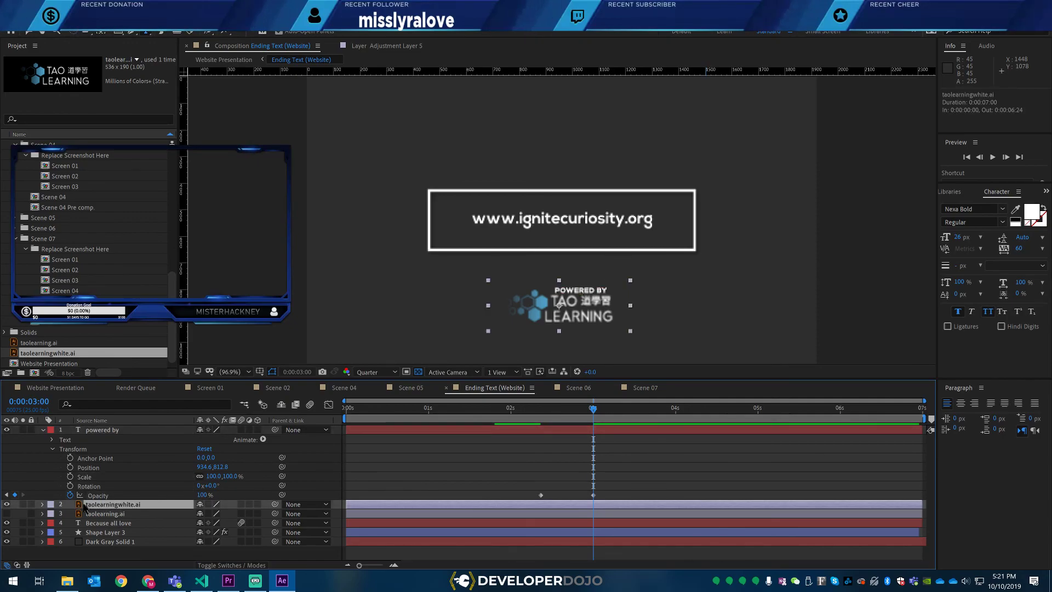
pyautogui.click(43, 505)
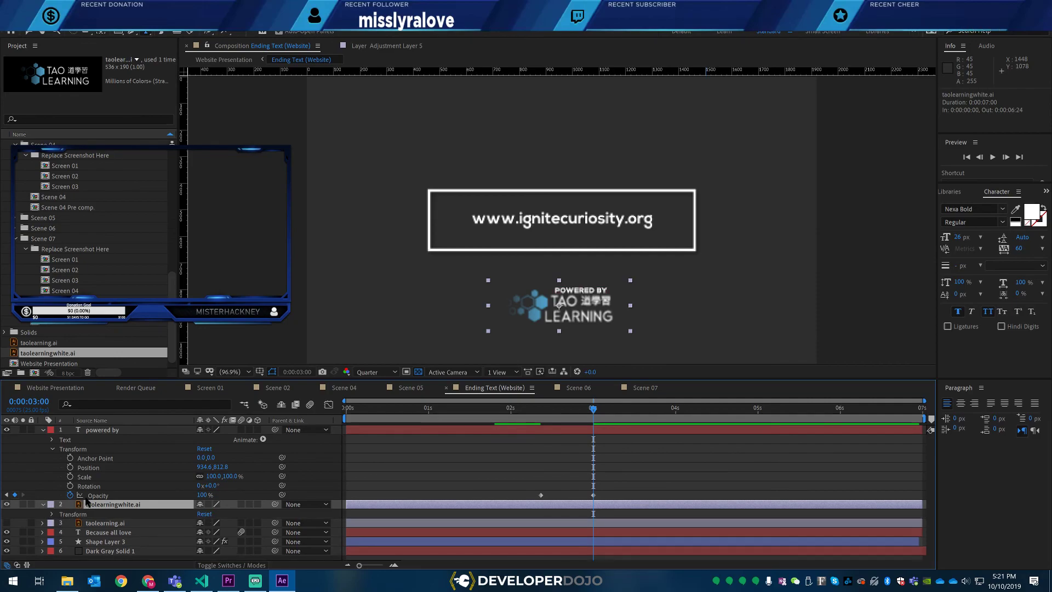
pyautogui.click(52, 514)
pyautogui.scroll(-1, 78, 531)
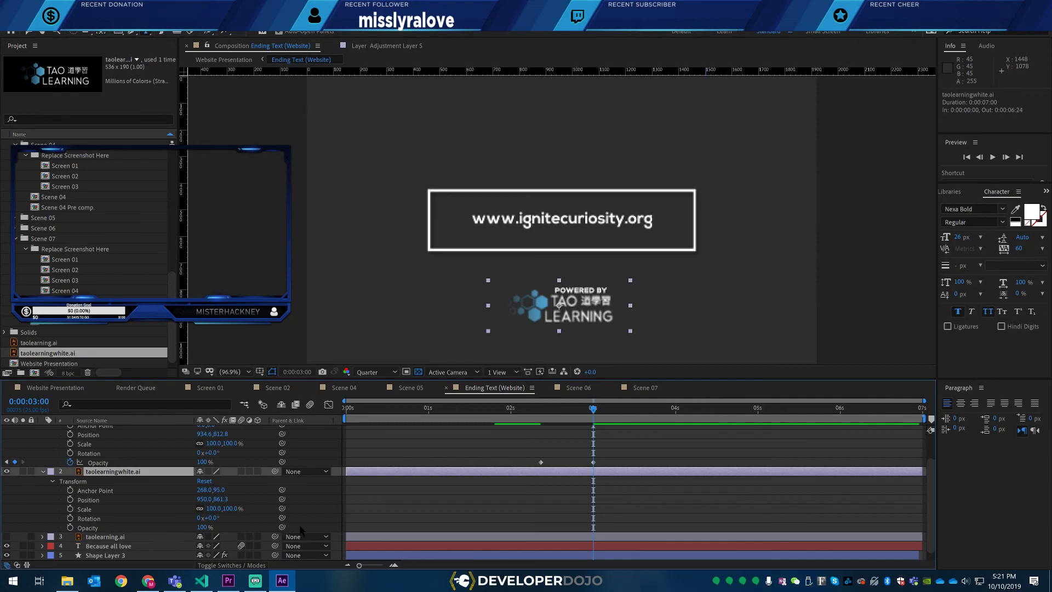
pyautogui.moveTo(282, 528); pyautogui.dragTo(141, 465)
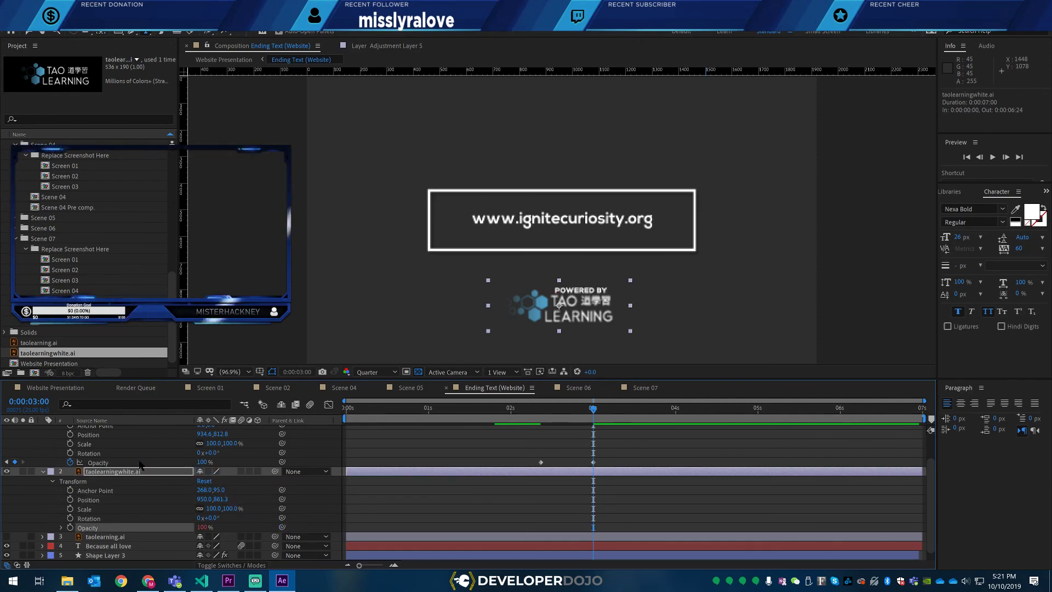
pyautogui.moveTo(518, 419)
pyautogui.mouseDown()
pyautogui.moveTo(616, 411)
pyautogui.moveTo(377, 395)
pyautogui.moveTo(346, 402)
pyautogui.moveTo(601, 416)
pyautogui.mouseUp()
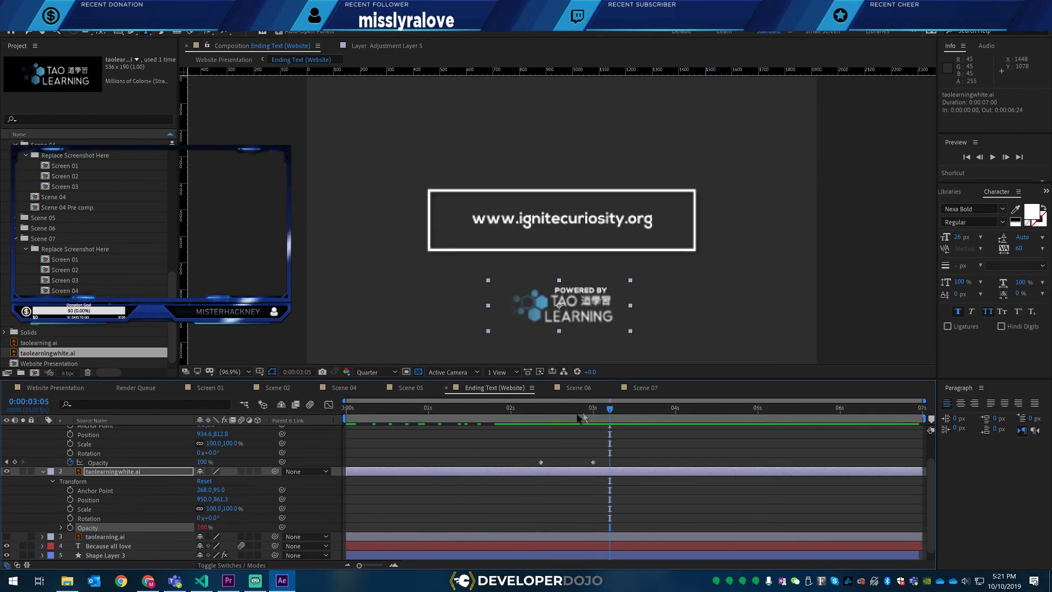
# - Return to the Website Presentation composition, move through to the ending at 0:01:33:16, and set the preview resolution to Full
pyautogui.click(44, 388)
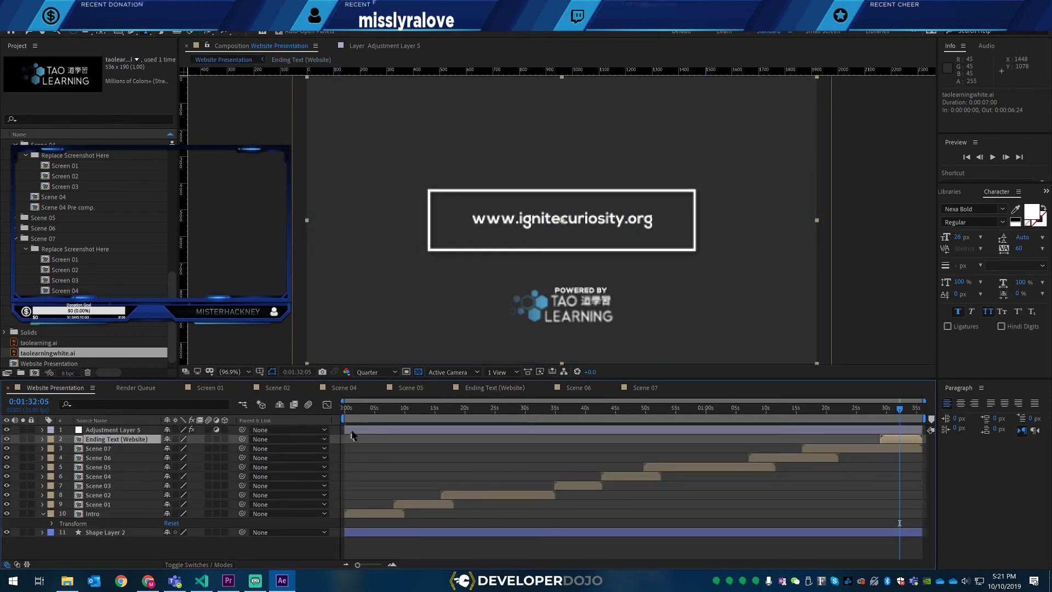
pyautogui.moveTo(359, 418); pyautogui.dragTo(412, 419)
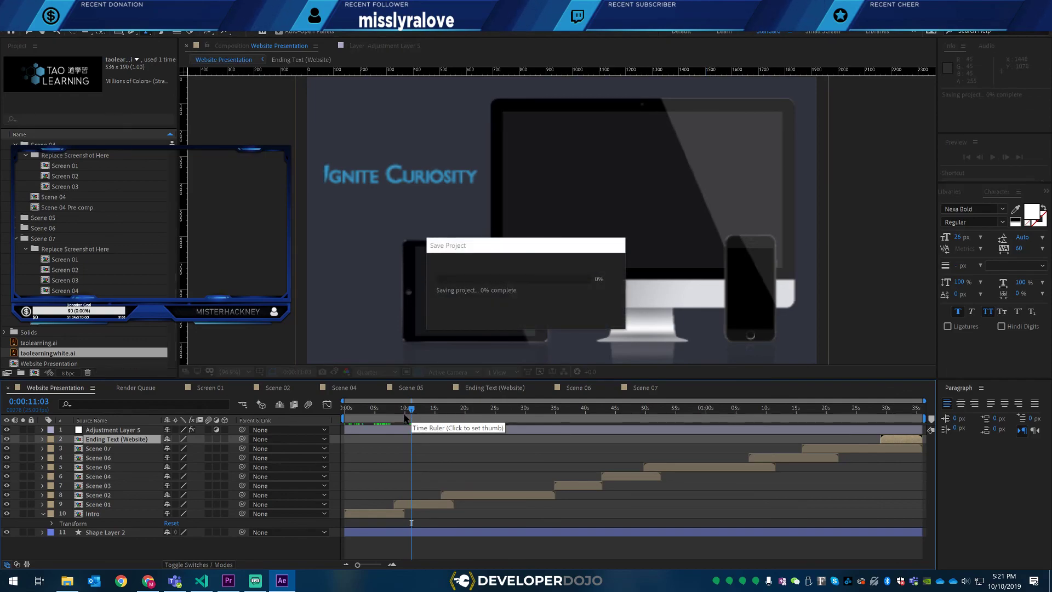
pyautogui.moveTo(858, 408); pyautogui.dragTo(908, 418)
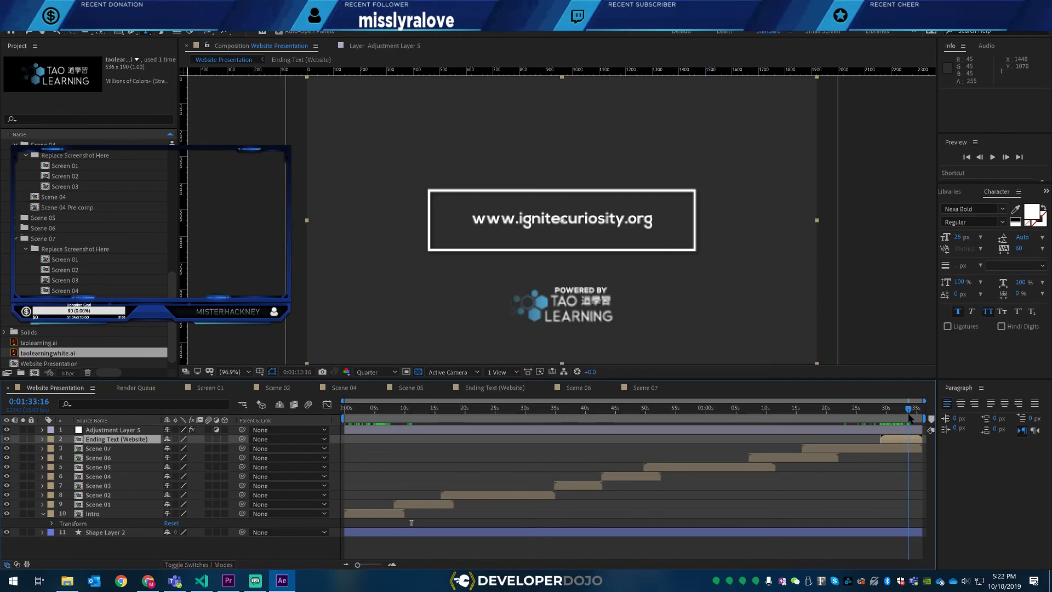
pyautogui.click(395, 373)
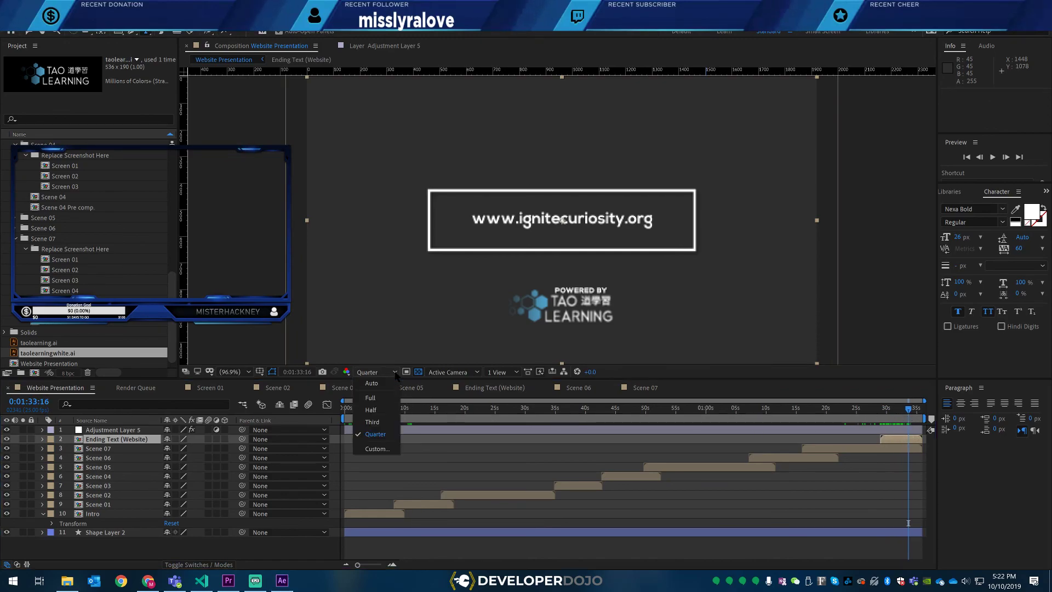
pyautogui.click(372, 398)
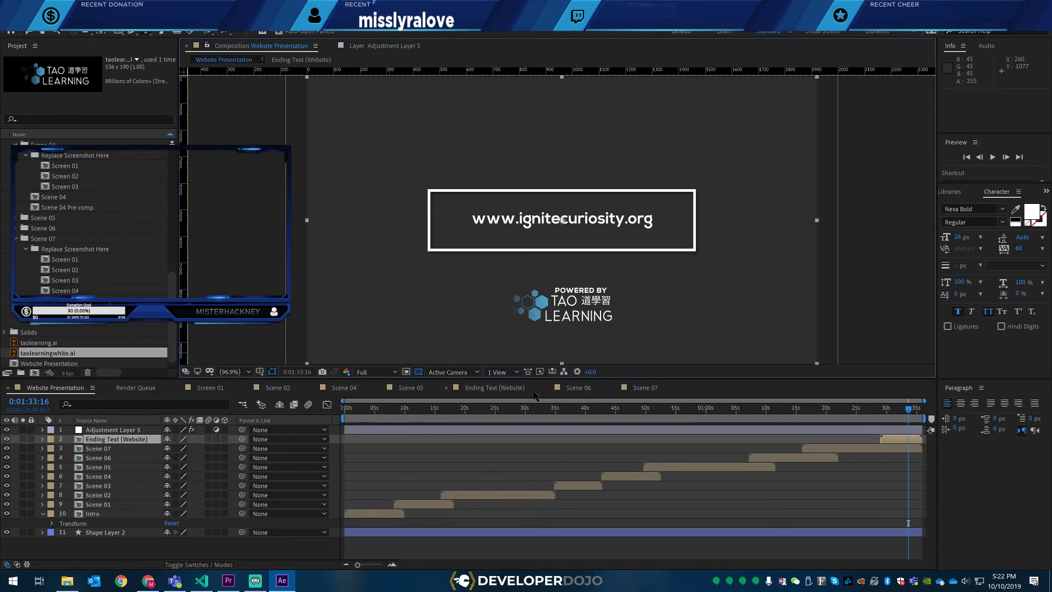
# - In the Ending Text (Website) composition, set the "powered by" text to Nexa Light and turn off its faux bold
pyautogui.click(507, 388)
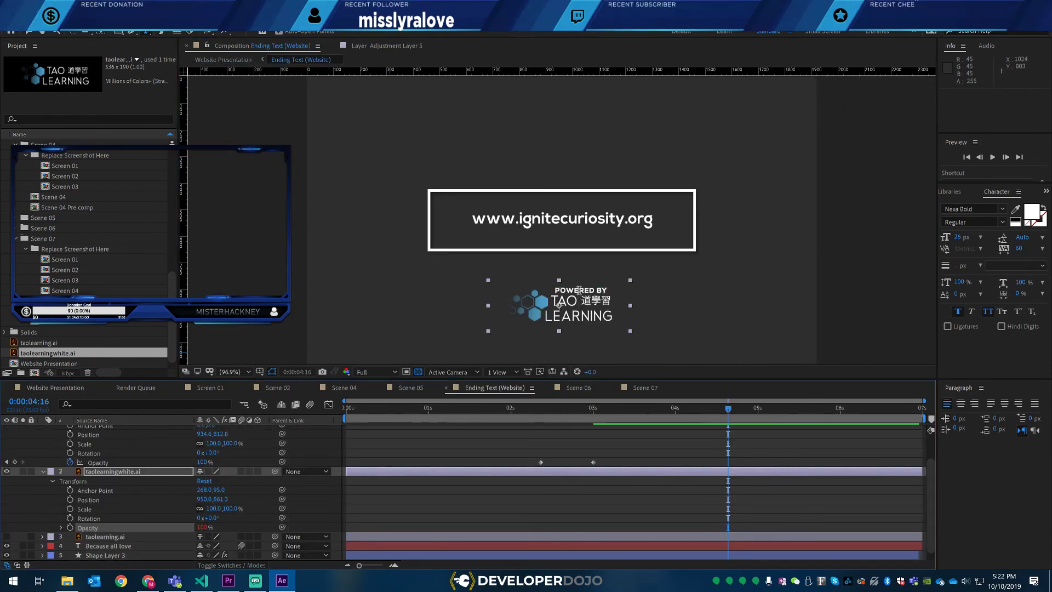
pyautogui.doubleClick(579, 291)
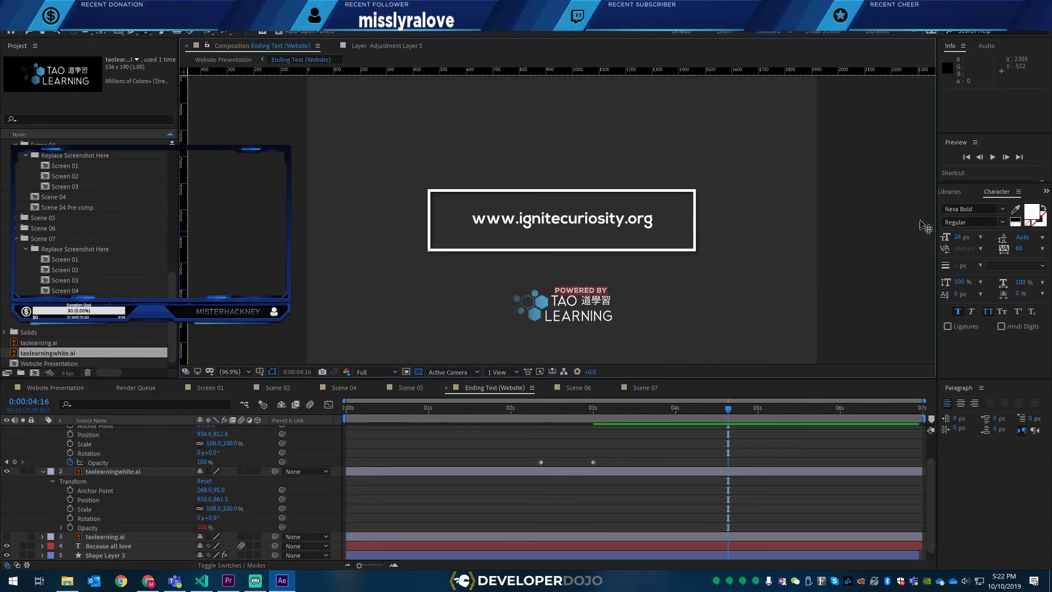
pyautogui.click(1004, 209)
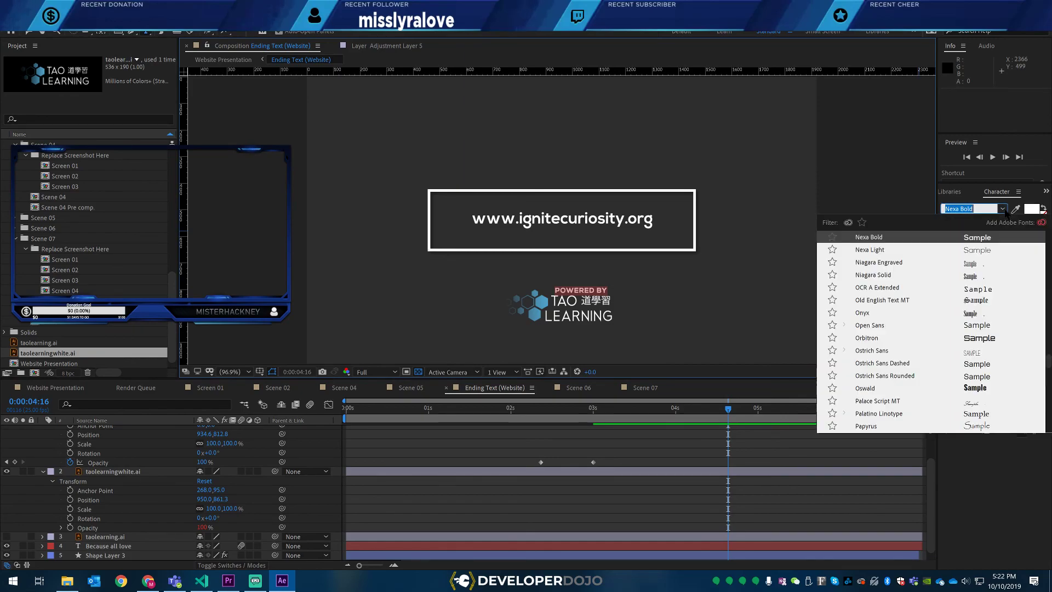
pyautogui.click(879, 250)
pyautogui.click(568, 292)
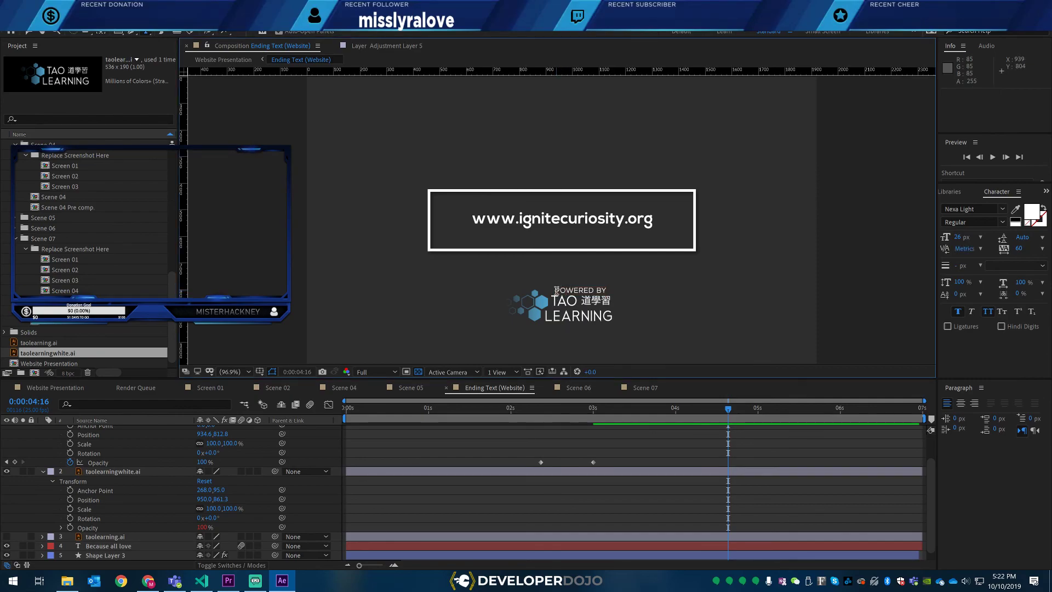
pyautogui.click(1002, 213)
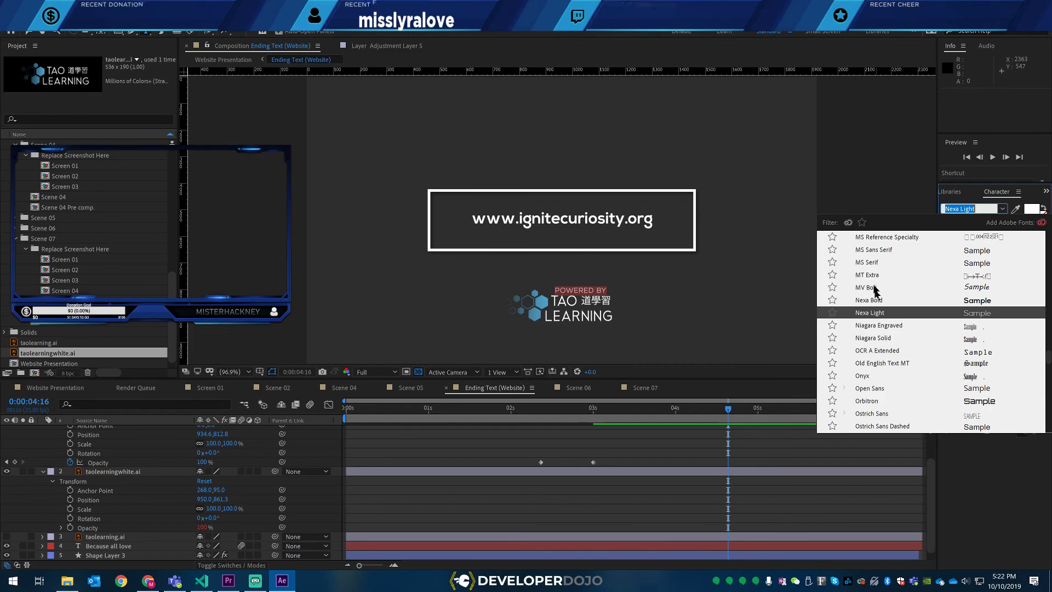
pyautogui.click(876, 313)
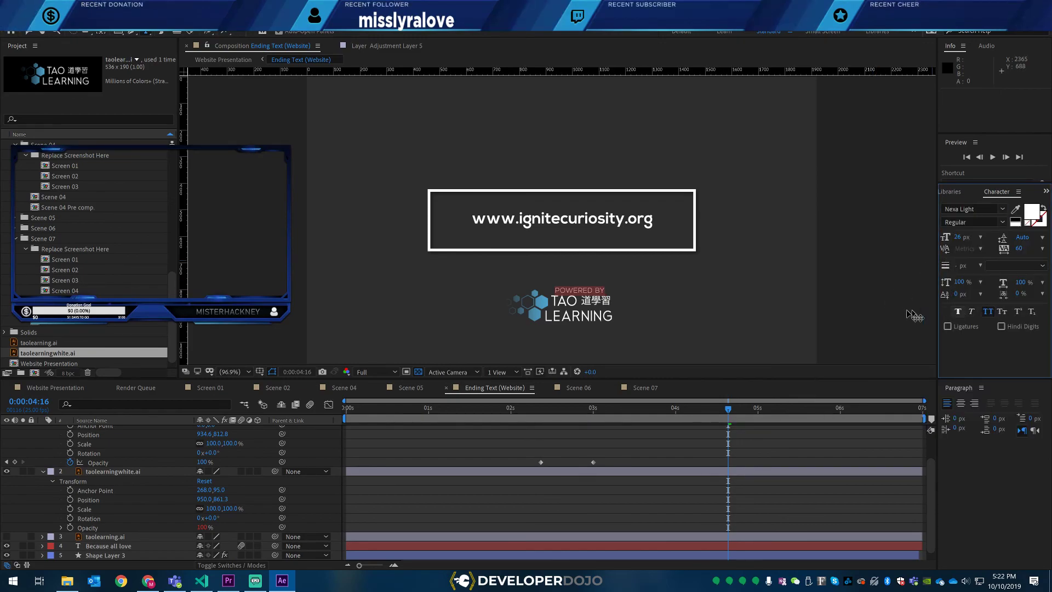
pyautogui.click(588, 292)
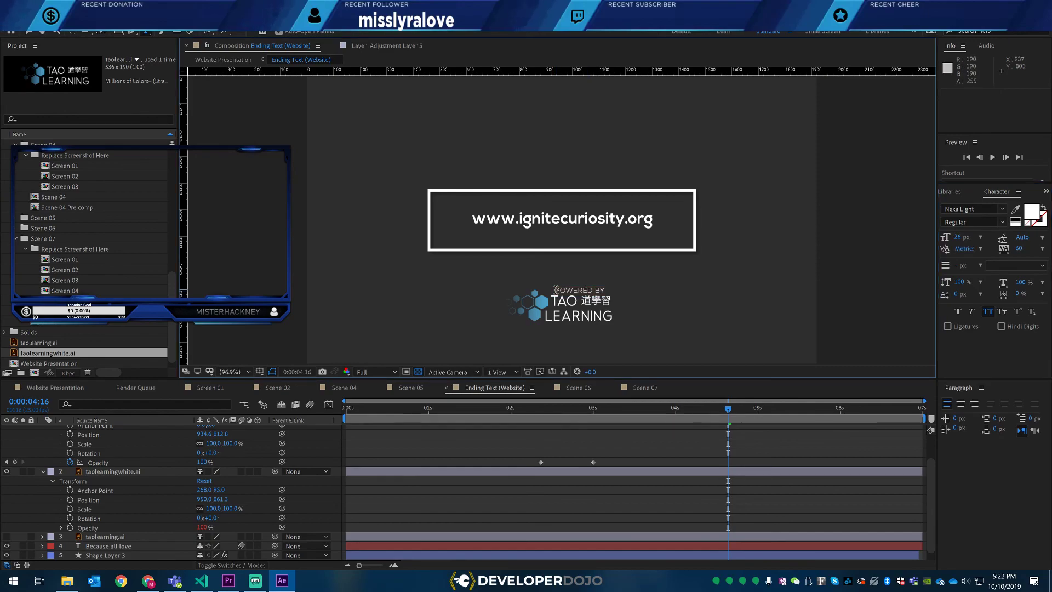
# - Set the font of the "powered by" text back to Nexa Bold
pyautogui.moveTo(556, 290); pyautogui.dragTo(649, 288)
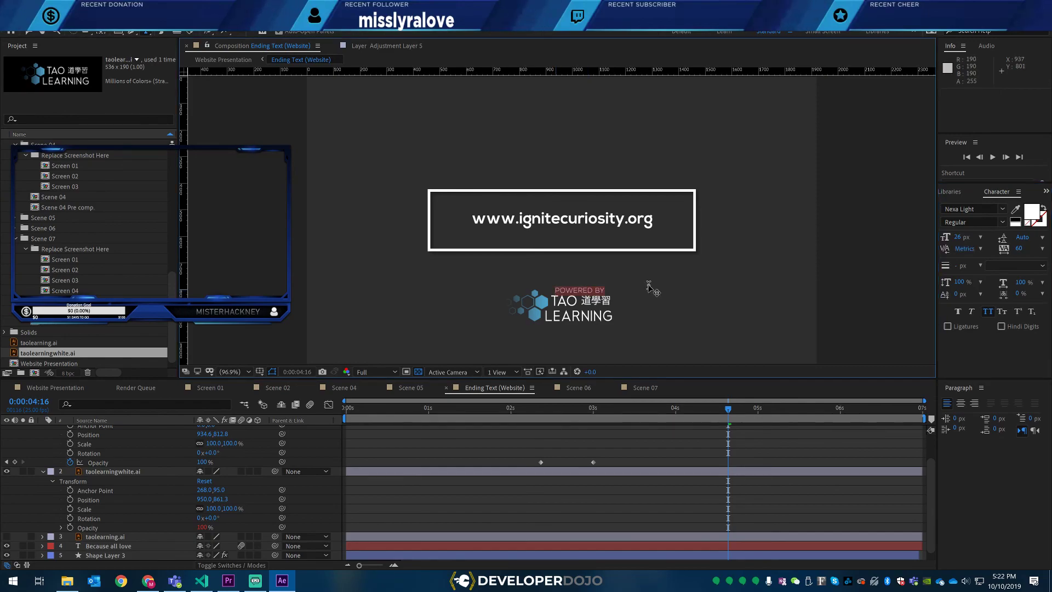
pyautogui.click(1003, 213)
pyautogui.scroll(1, 901, 264)
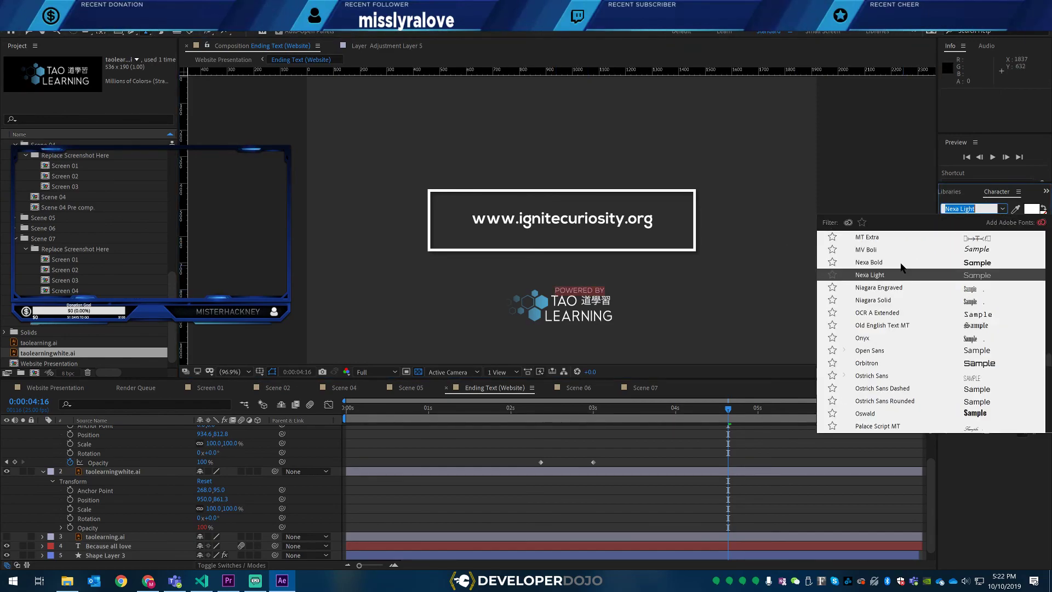
pyautogui.click(896, 264)
pyautogui.click(585, 293)
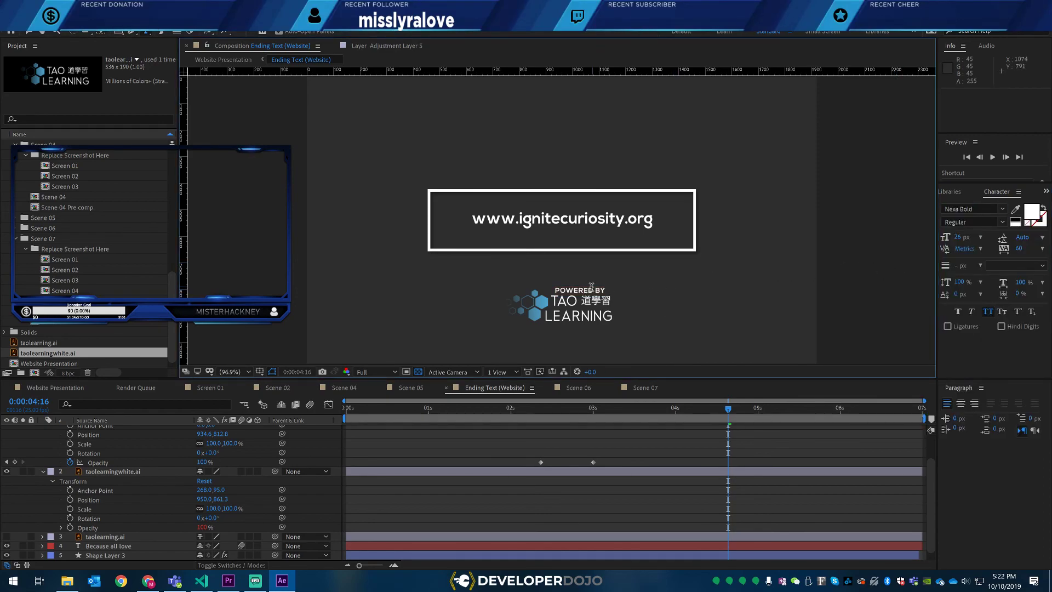
# - Check the fill color of the "powered by" text without changing it
pyautogui.hotkey('ctrl', 'a')
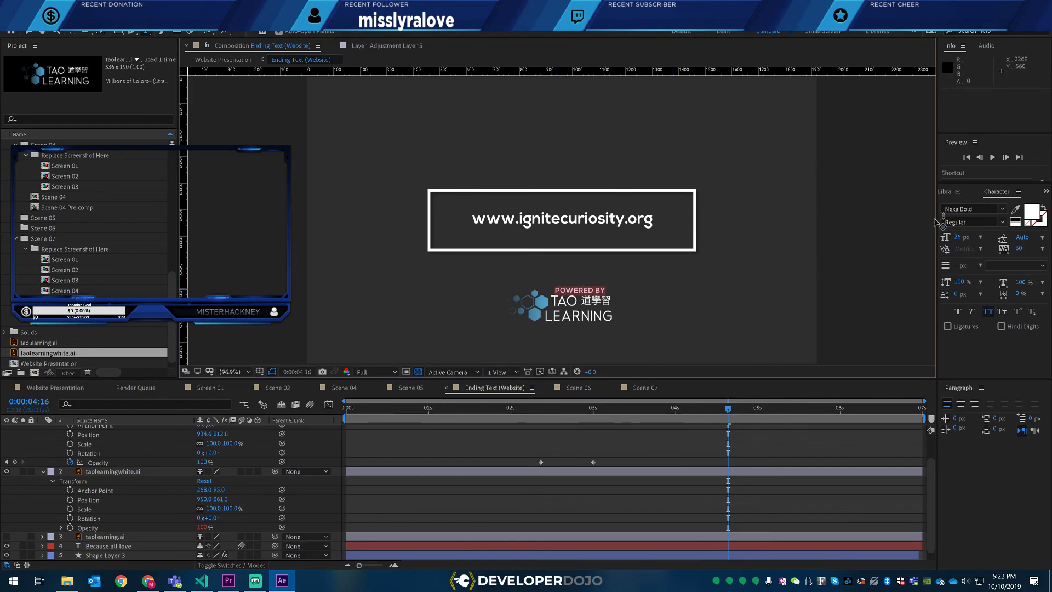
pyautogui.click(1029, 212)
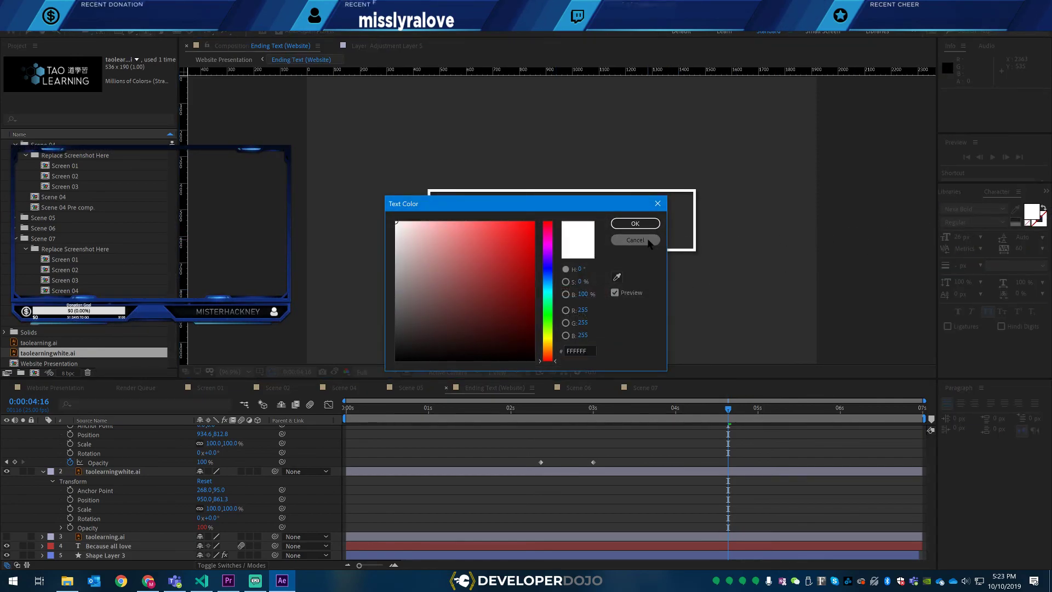
pyautogui.click(650, 240)
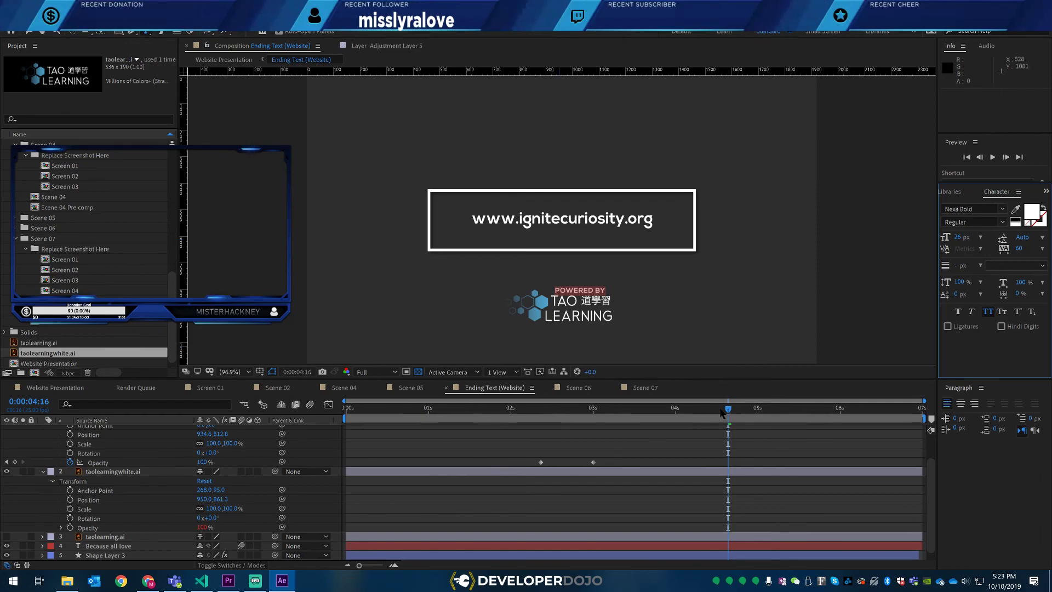
pyautogui.click(583, 292)
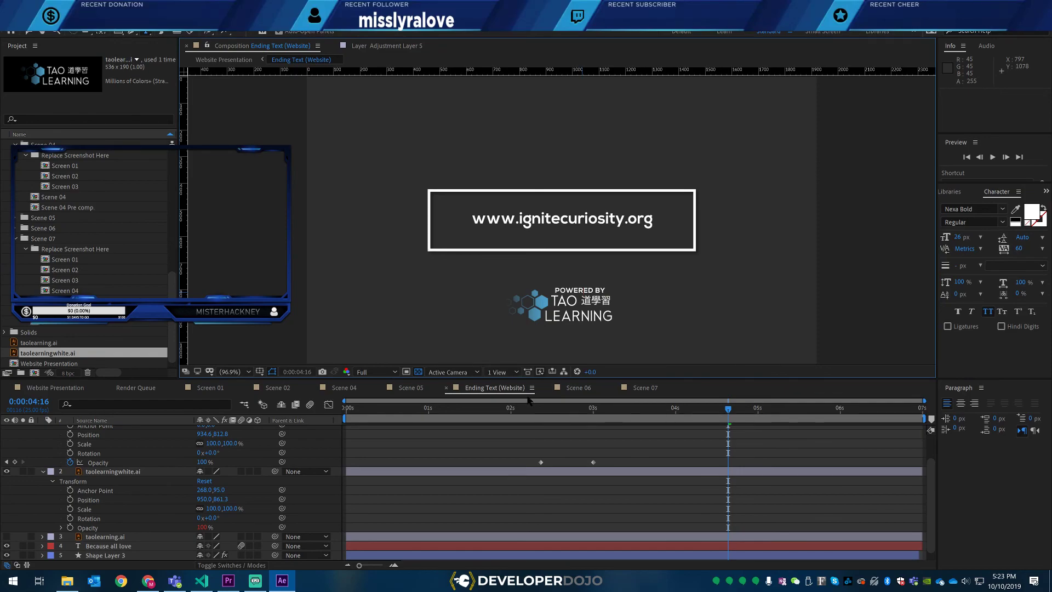
pyautogui.click(959, 313)
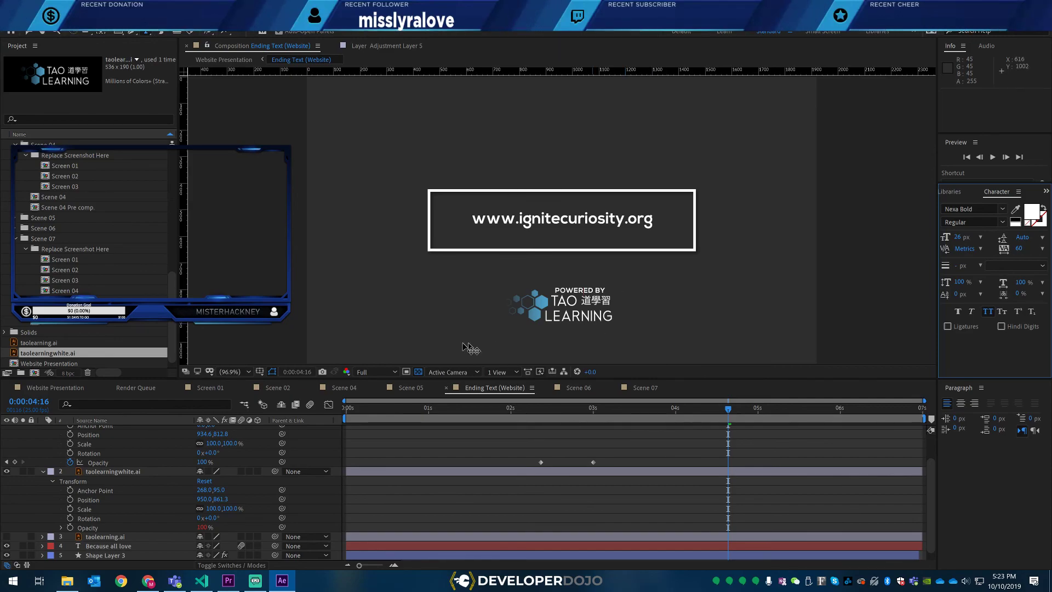
# - Review the ending in the Website Presentation composition, and switch to Chrome to look through the Focus Hive home page from top to footer
pyautogui.click(31, 388)
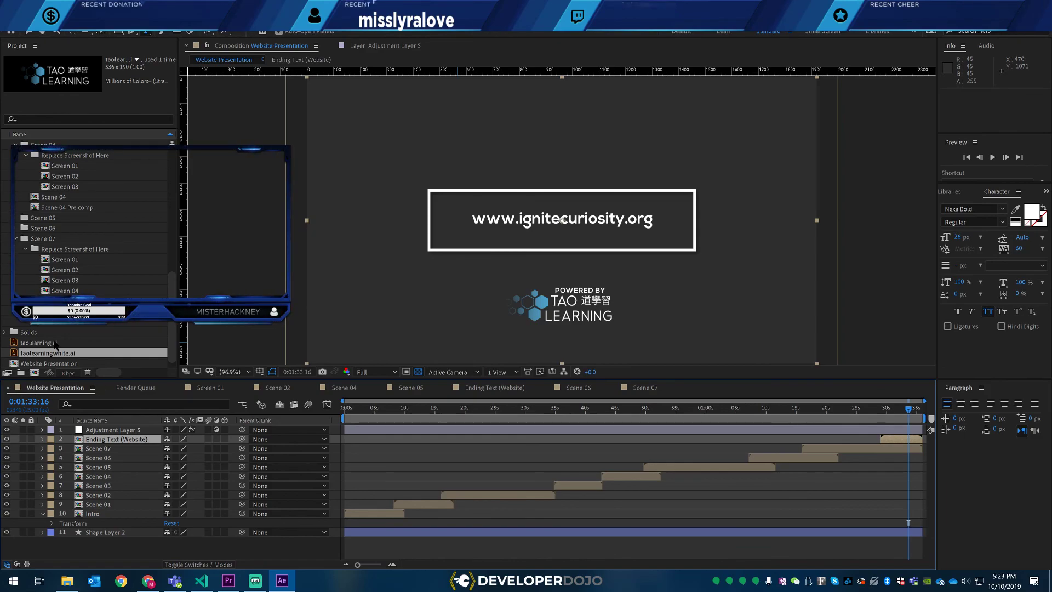
pyautogui.click(148, 581)
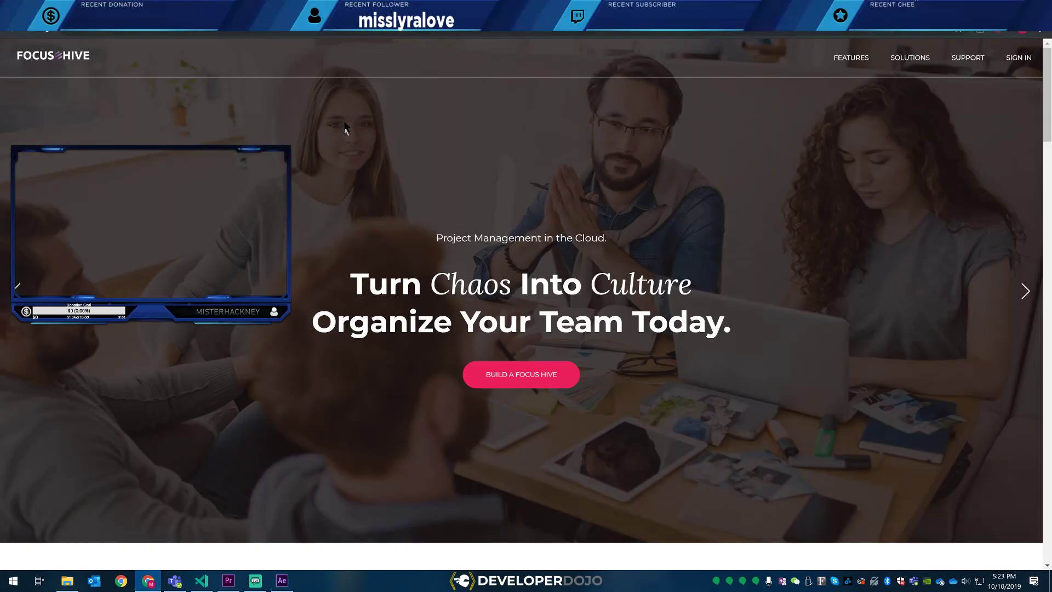
pyautogui.scroll(-20, 331, 249)
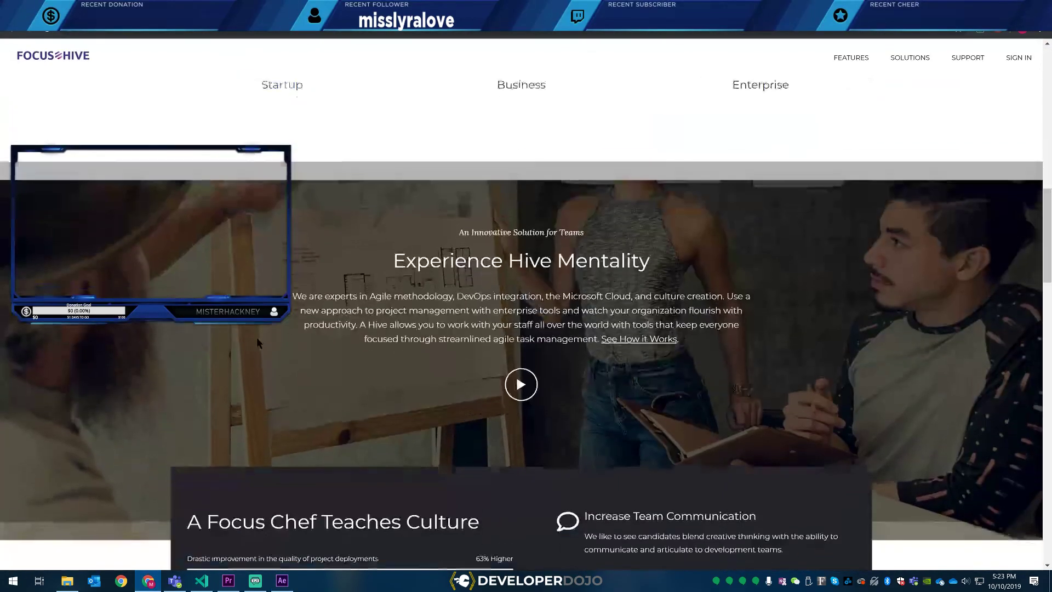
pyautogui.scroll(-15, 526, 323)
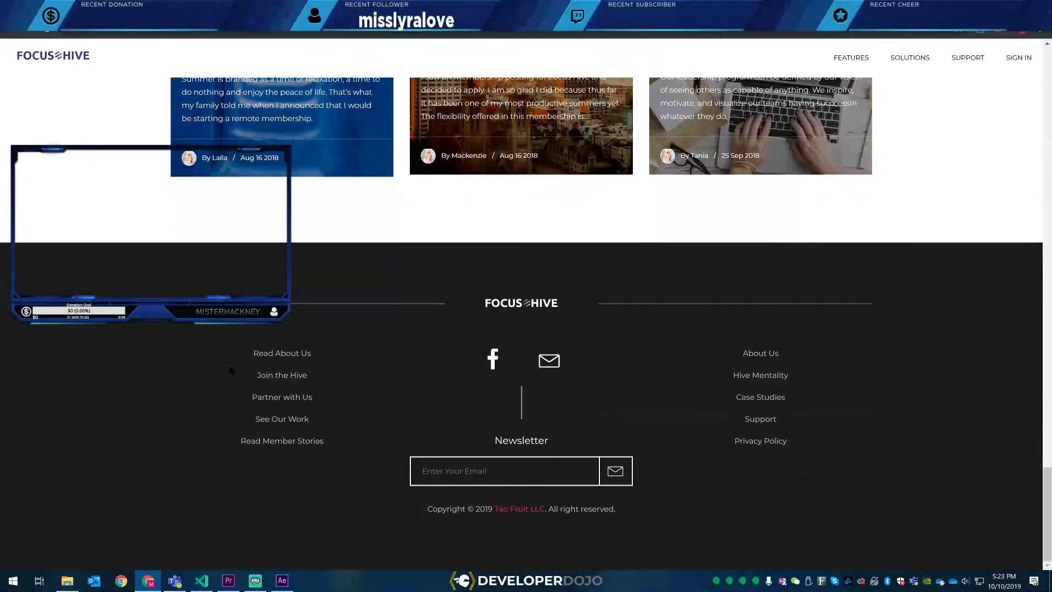
pyautogui.moveTo(1051, 474); pyautogui.dragTo(1049, 47)
# - Search the web for "full webpage screenshot" in a new tab and open TheWindowsClub article about capturing one in Chrome & Firefox
pyautogui.hotkey('ctrl', 't')
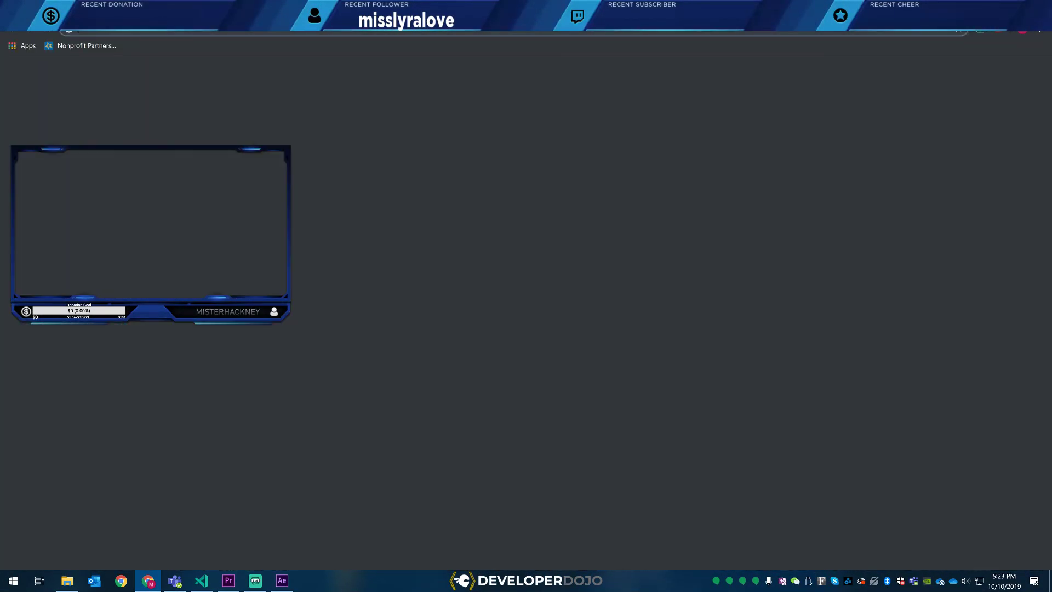
pyautogui.write('full')
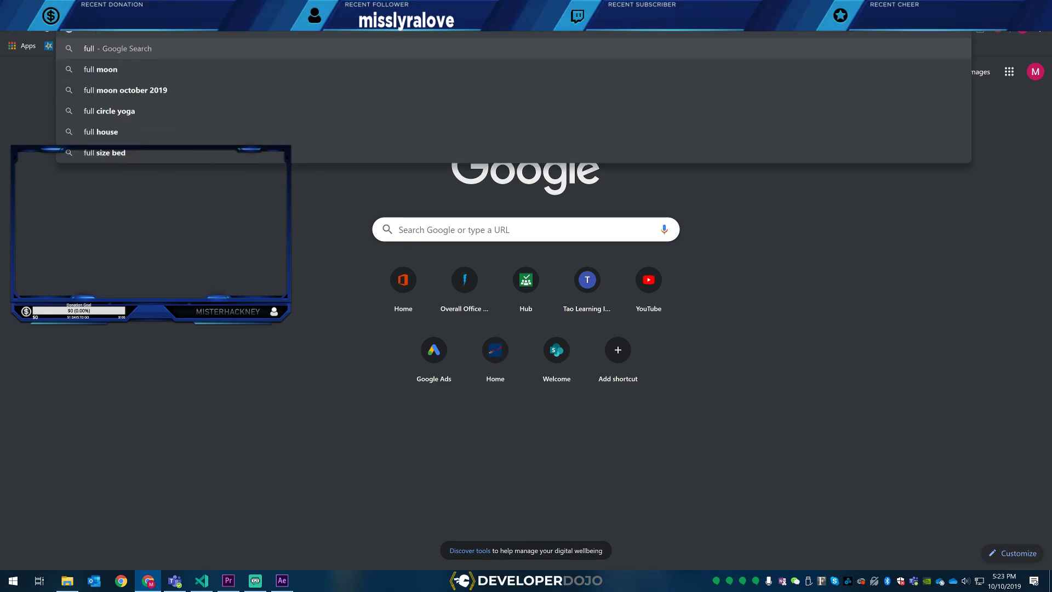
pyautogui.write(' web')
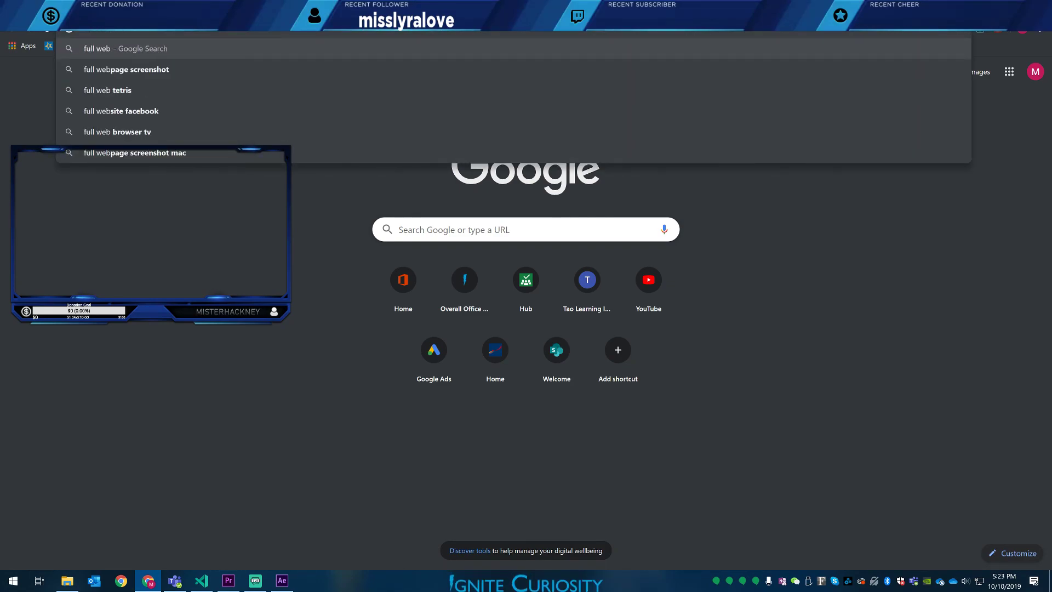
pyautogui.press('Down')
pyautogui.press('Return')
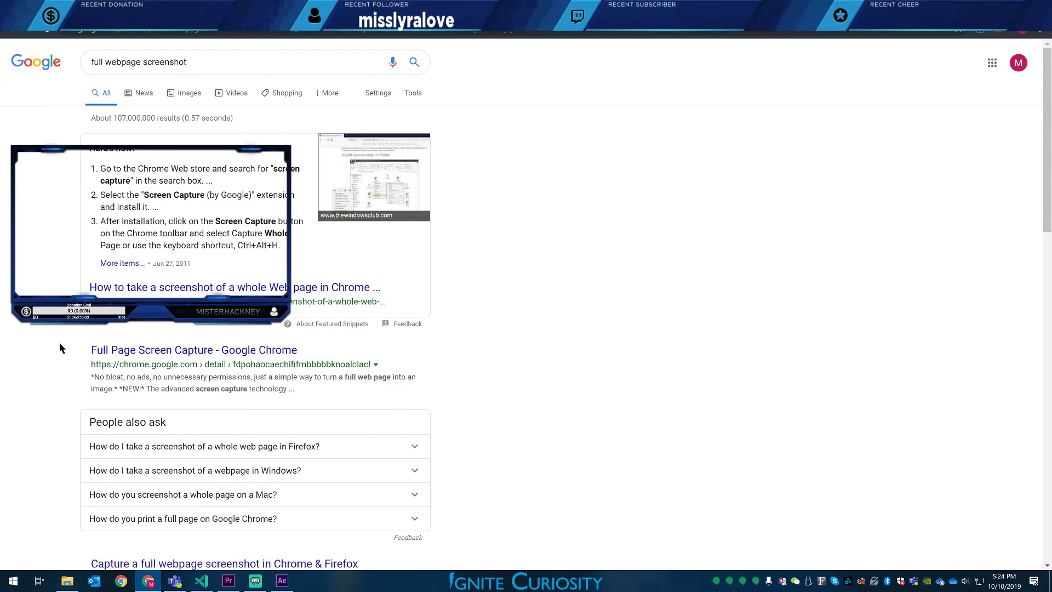
pyautogui.scroll(-2, 67, 342)
pyautogui.scroll(-1, 67, 344)
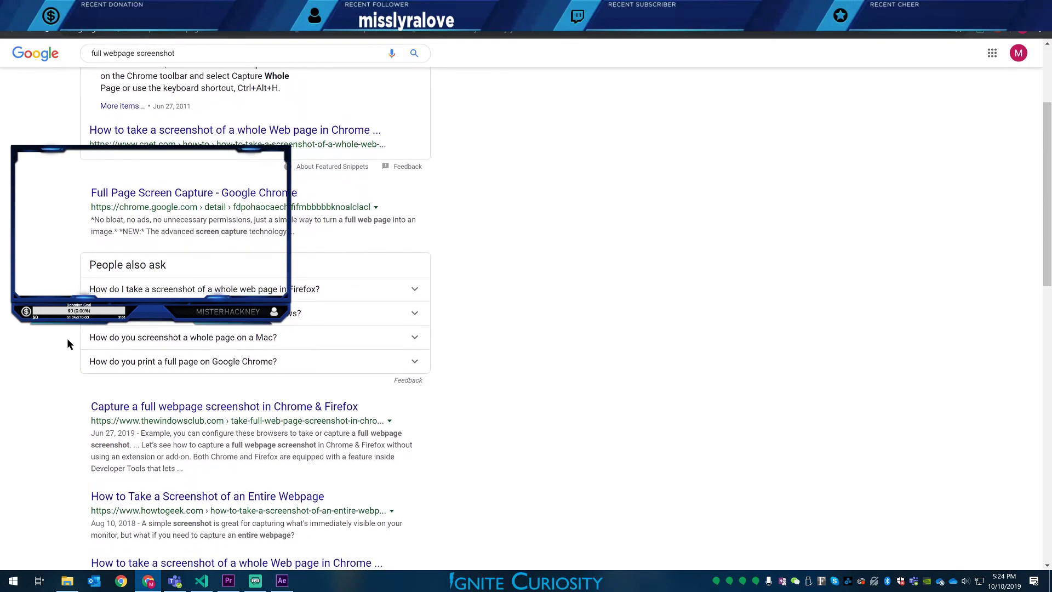
pyautogui.click(123, 406)
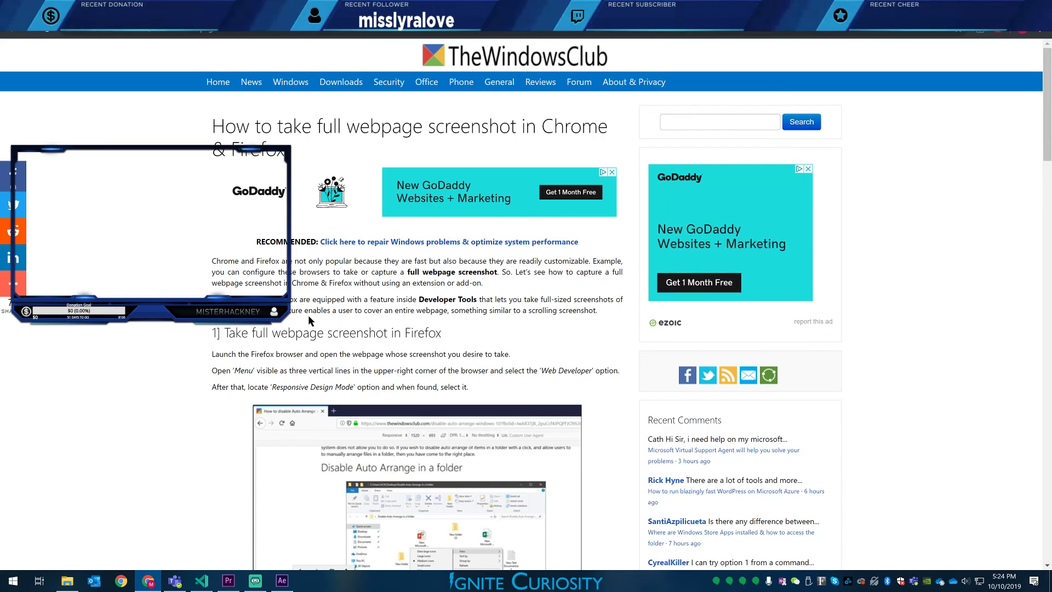
# - Read TheWindowsClub article through to its end for the Firefox and Chrome full-page screenshot instructions, and return to its beginning
pyautogui.scroll(-8, 228, 362)
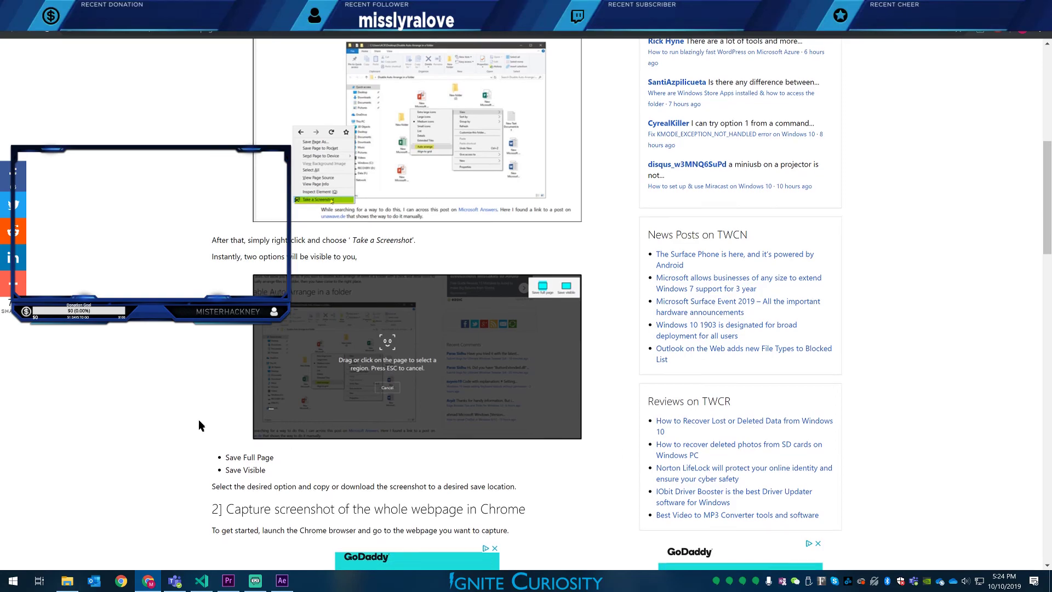
pyautogui.scroll(-6, 195, 402)
pyautogui.scroll(-4, 192, 384)
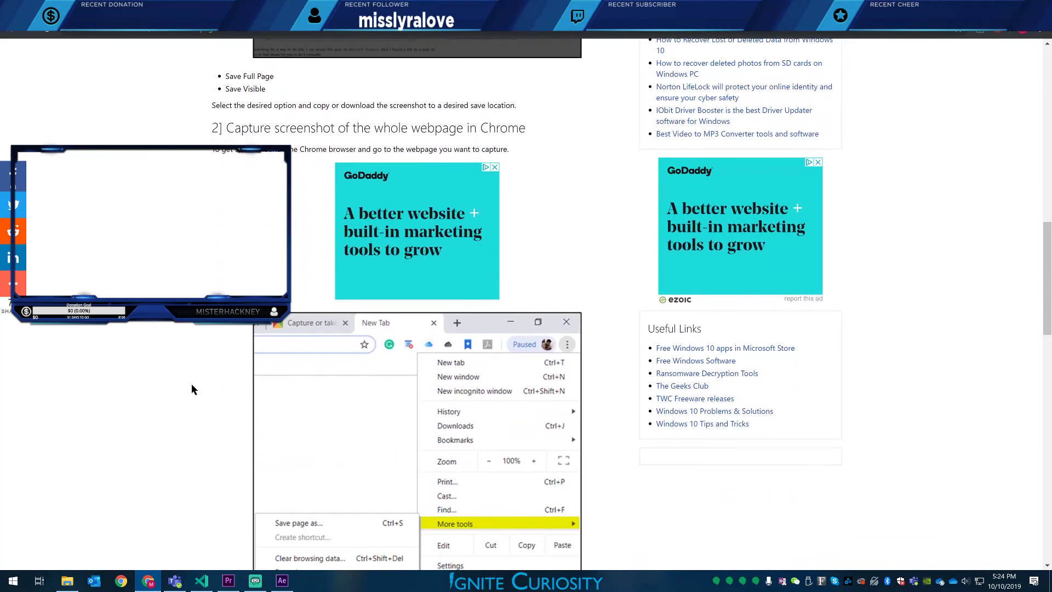
pyautogui.scroll(-5, 337, 442)
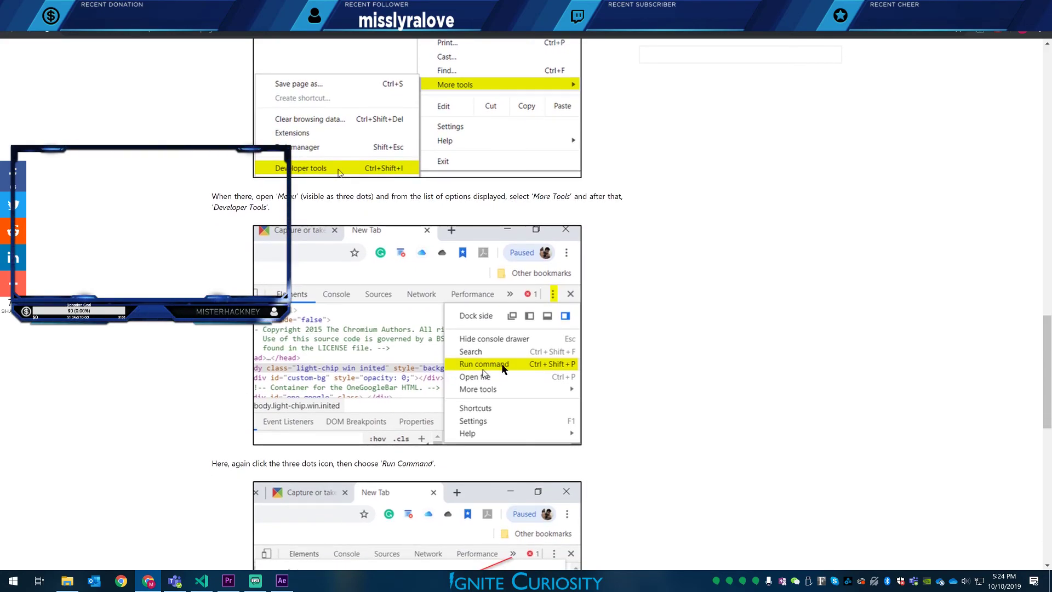
pyautogui.scroll(-3, 236, 381)
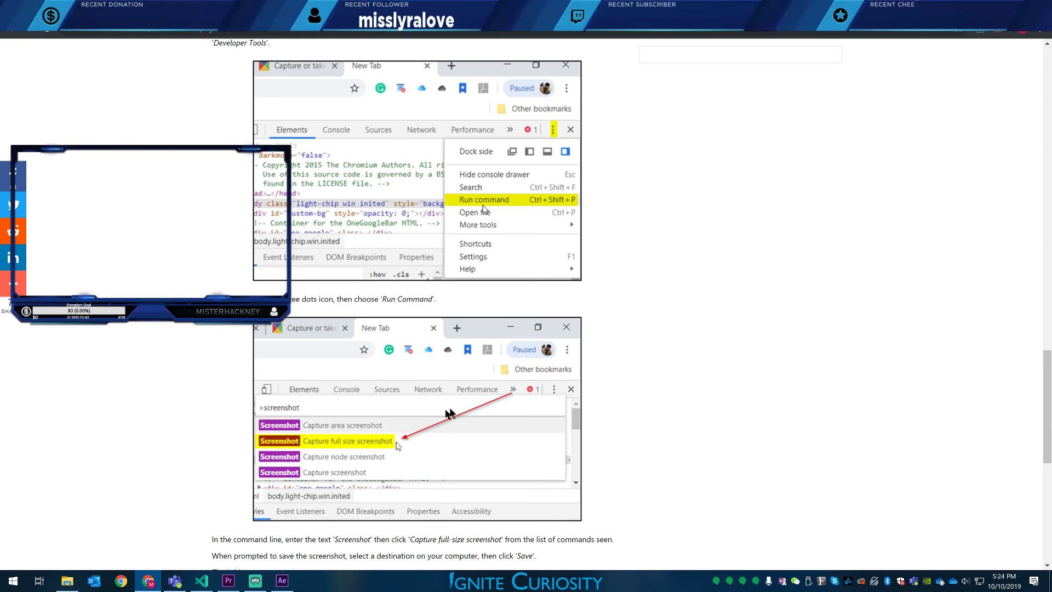
pyautogui.scroll(-5, 217, 436)
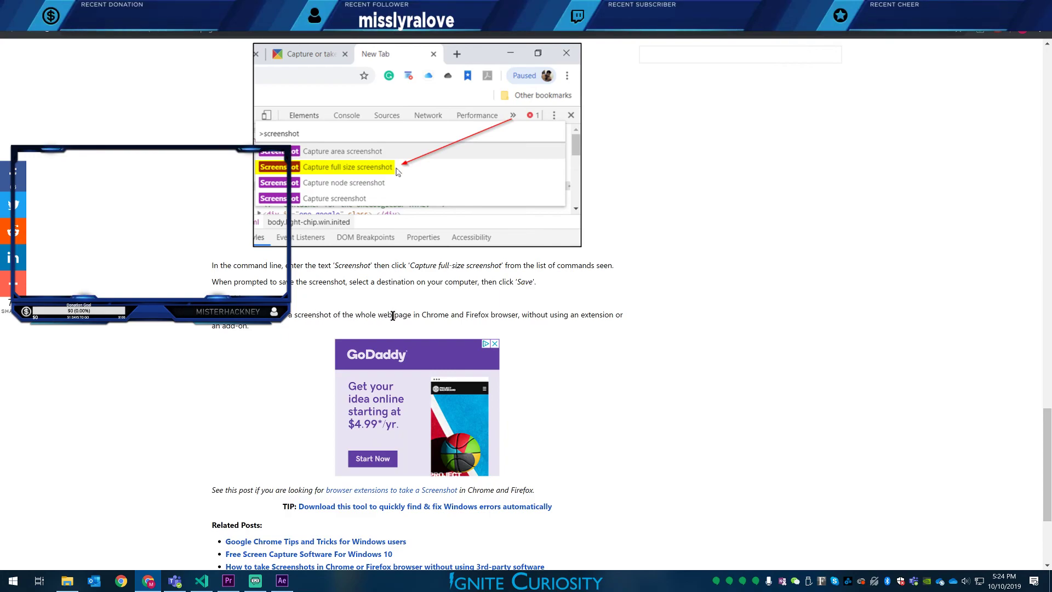
pyautogui.scroll(-3, 197, 388)
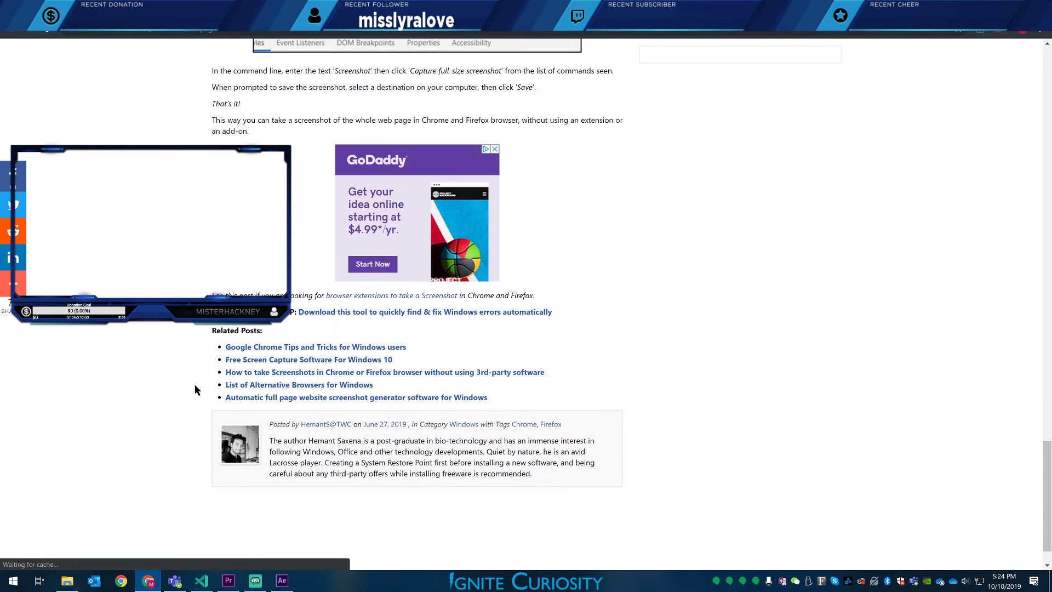
pyautogui.scroll(20, 197, 383)
pyautogui.scroll(3, 777, 361)
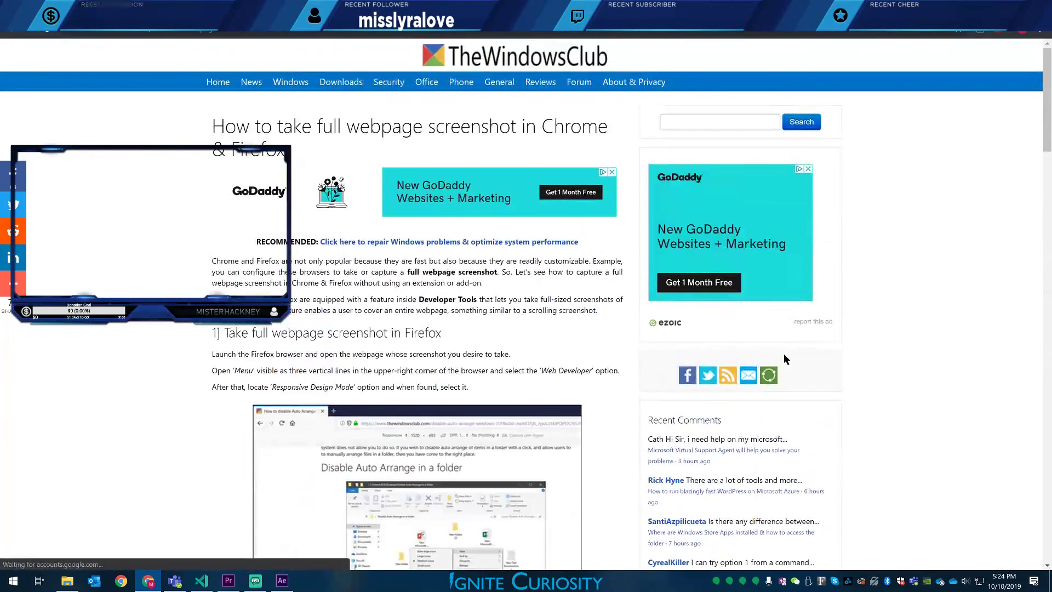
# - Switch to File Explorer, create a folder named Website Screenshots inside Orientation Commercial, and open it
pyautogui.click(68, 581)
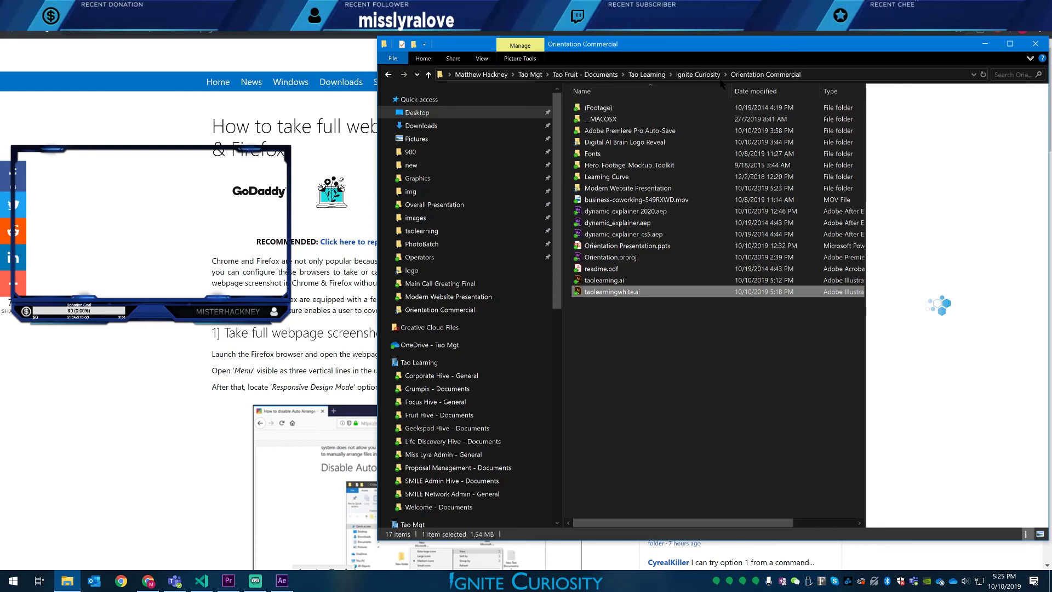
pyautogui.click(606, 343)
pyautogui.rightClick(606, 344)
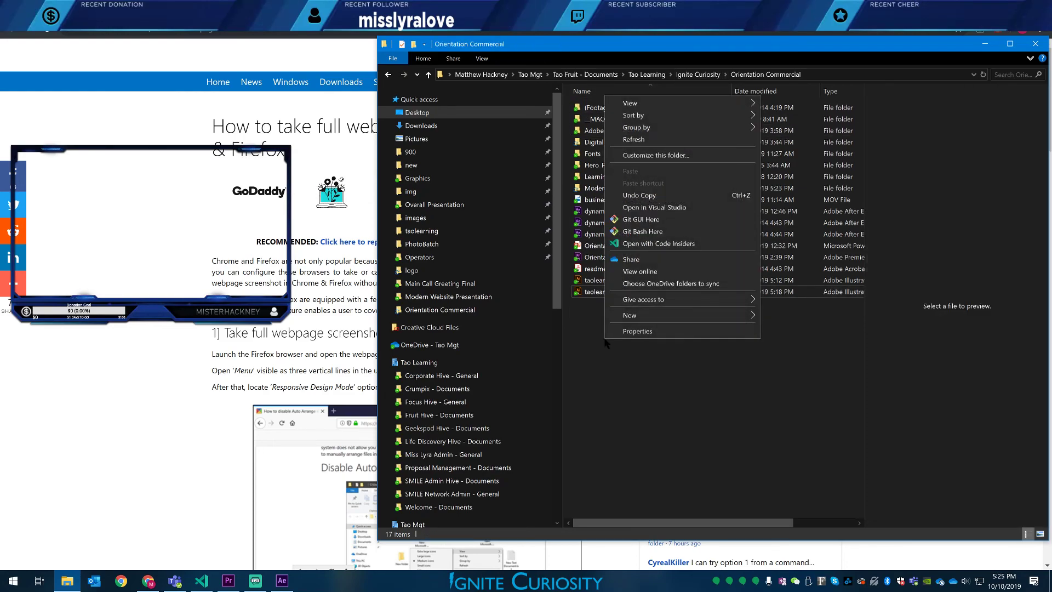
pyautogui.moveTo(680, 321)
pyautogui.click(787, 316)
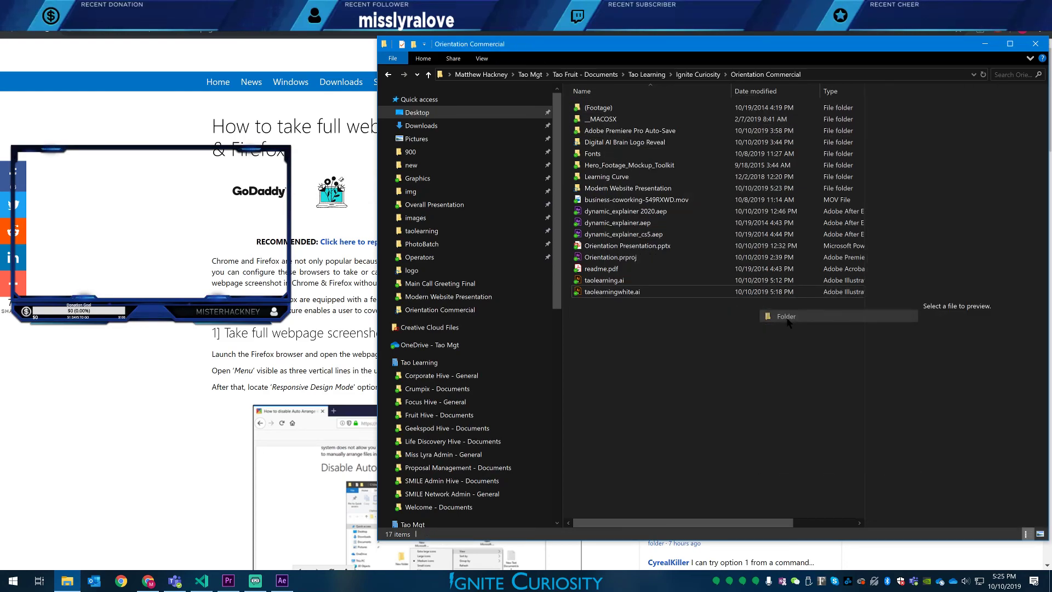
pyautogui.write('Website Screenshots')
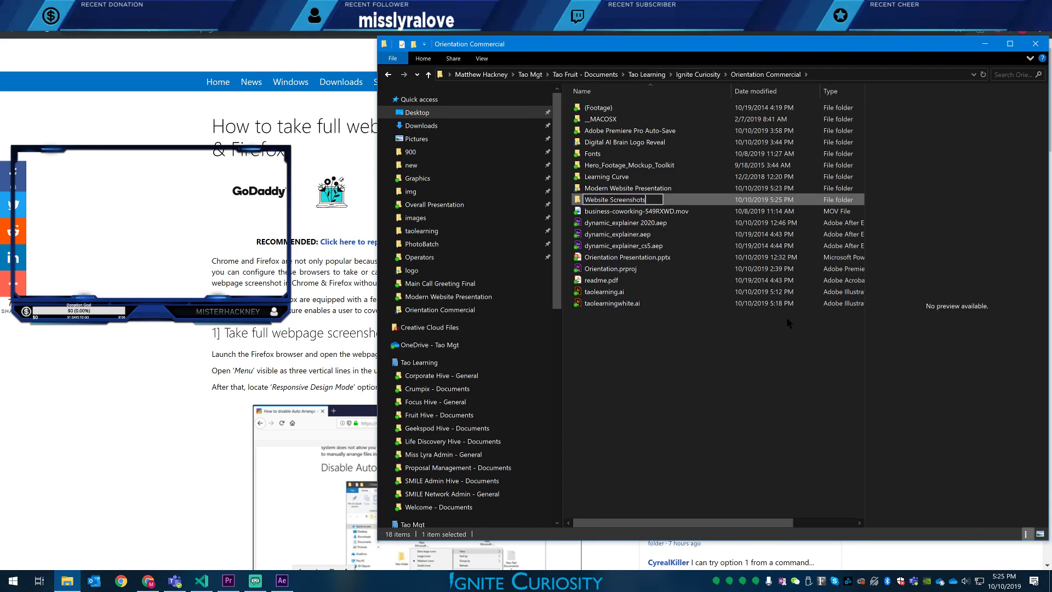
pyautogui.press('Return')
pyautogui.press('Return')
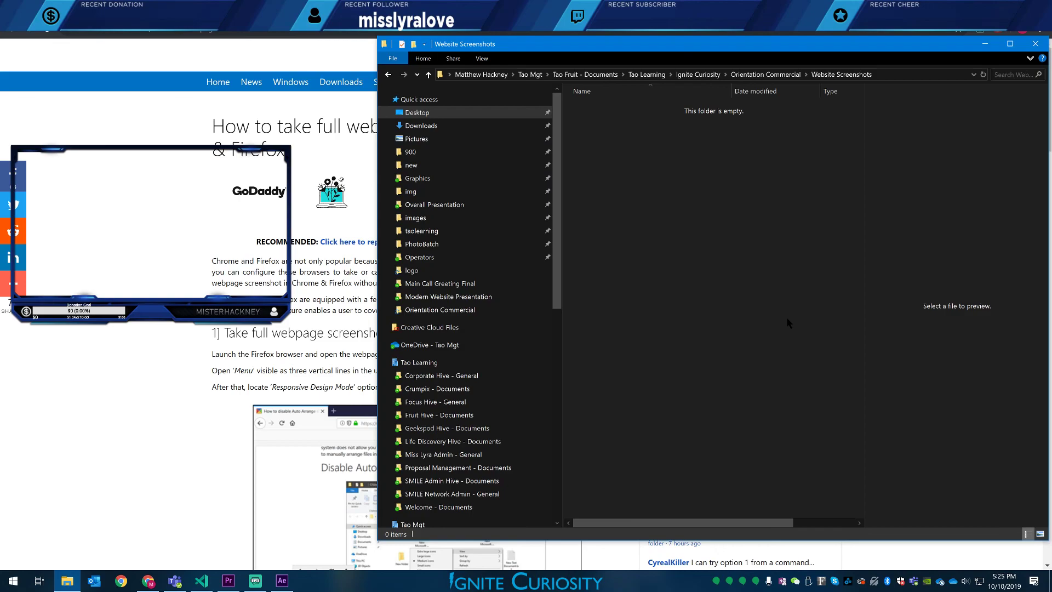
# - Return to Chrome, check the article's Developer Tools instructions, and open the developer tools on the Ignite Curiosity home page
pyautogui.hotkey('alt', 'Tab')
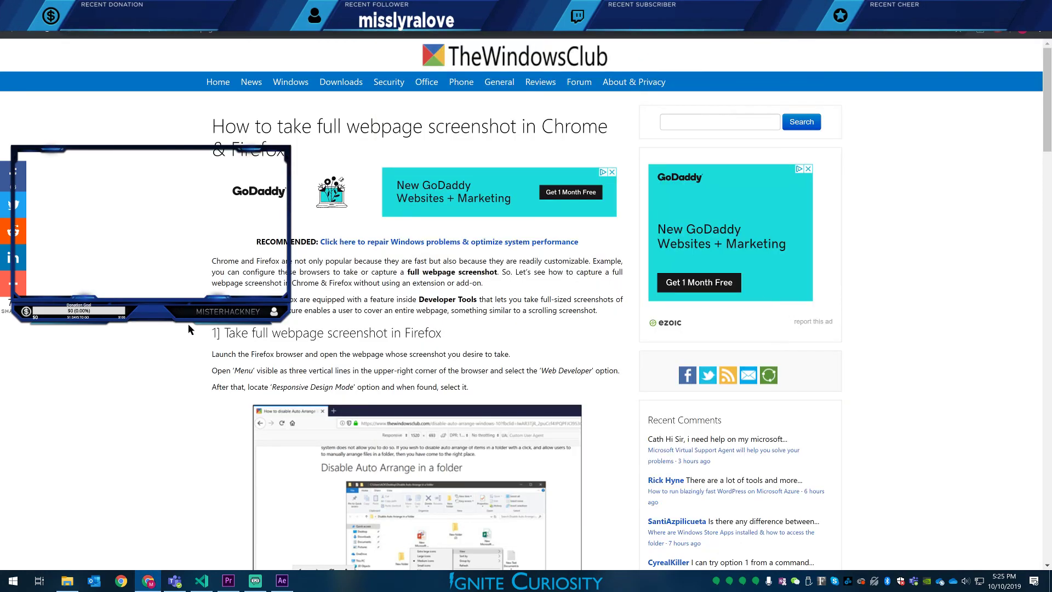
pyautogui.scroll(-18, 224, 204)
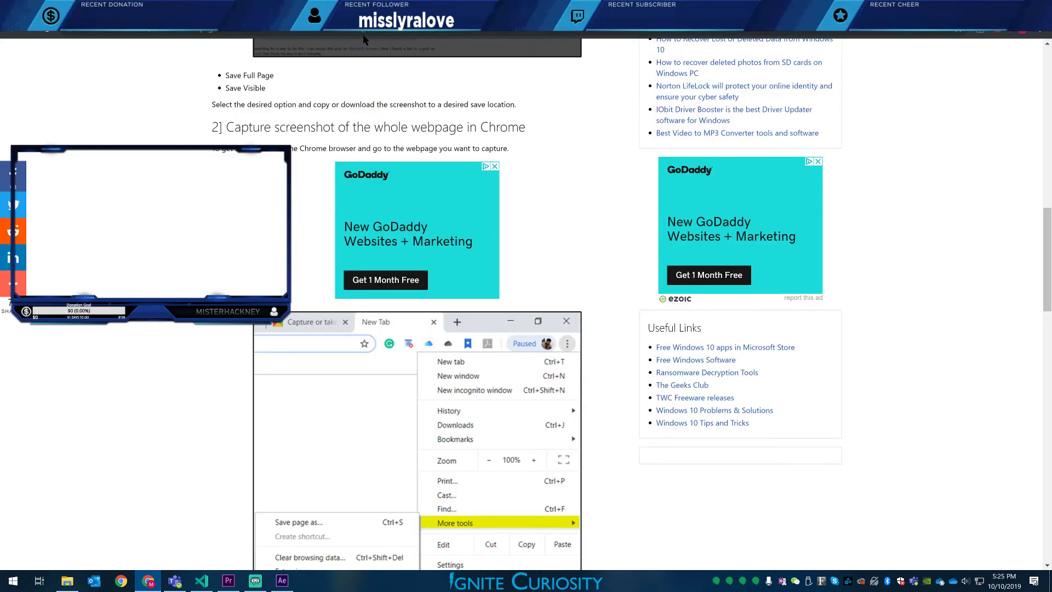
pyautogui.scroll(-6, 212, 280)
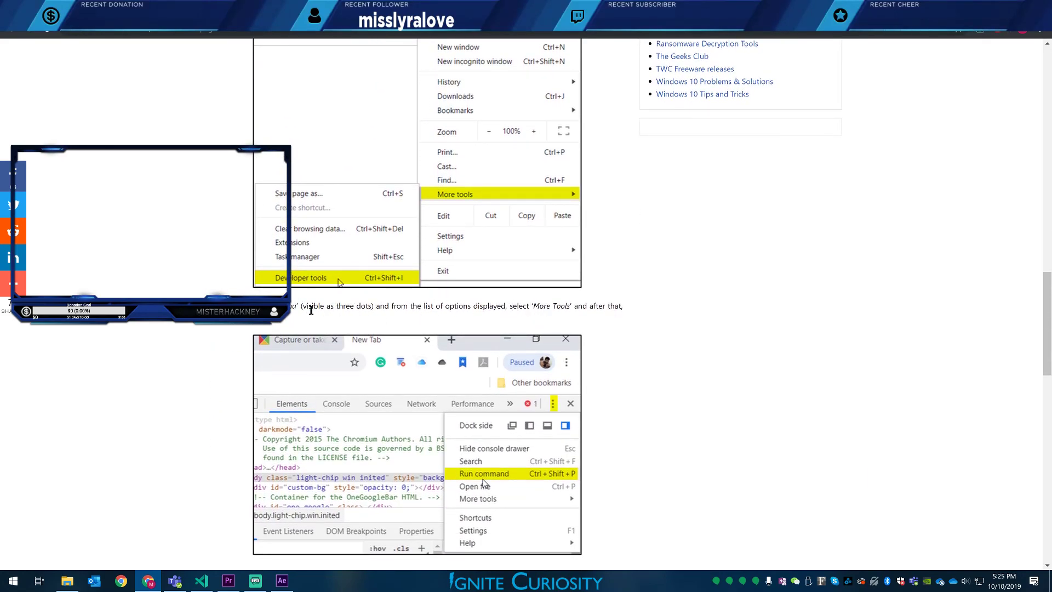
pyautogui.hotkey('ctrl', 'Tab')
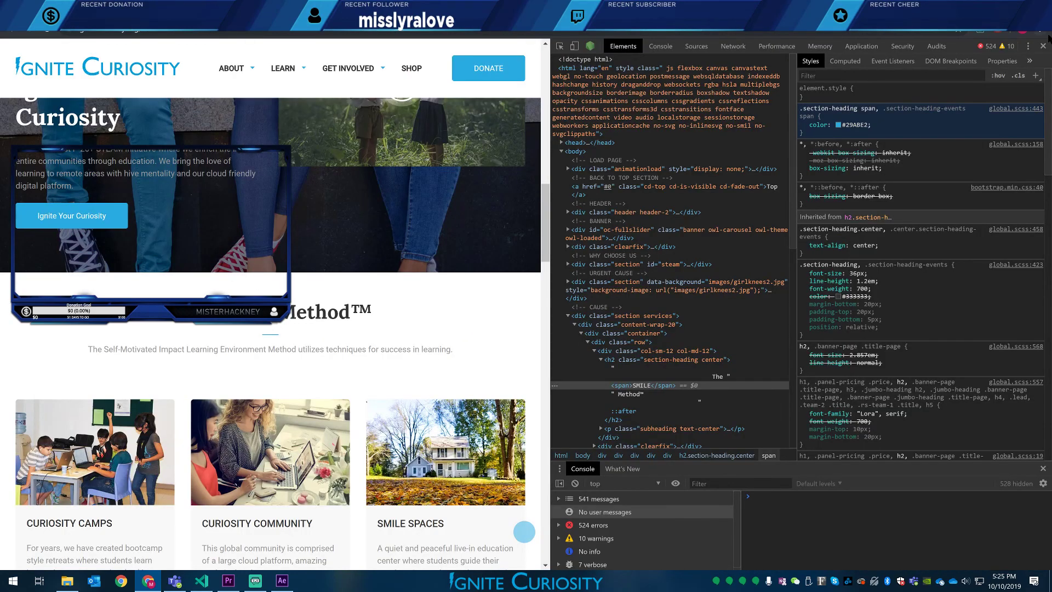
pyautogui.press('F12')
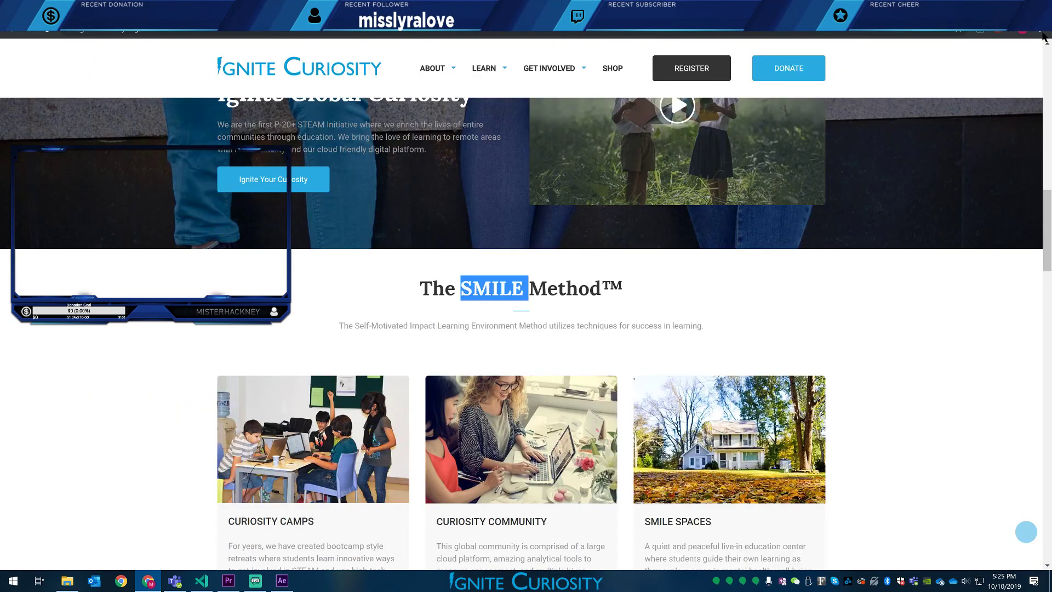
pyautogui.click(1042, 34)
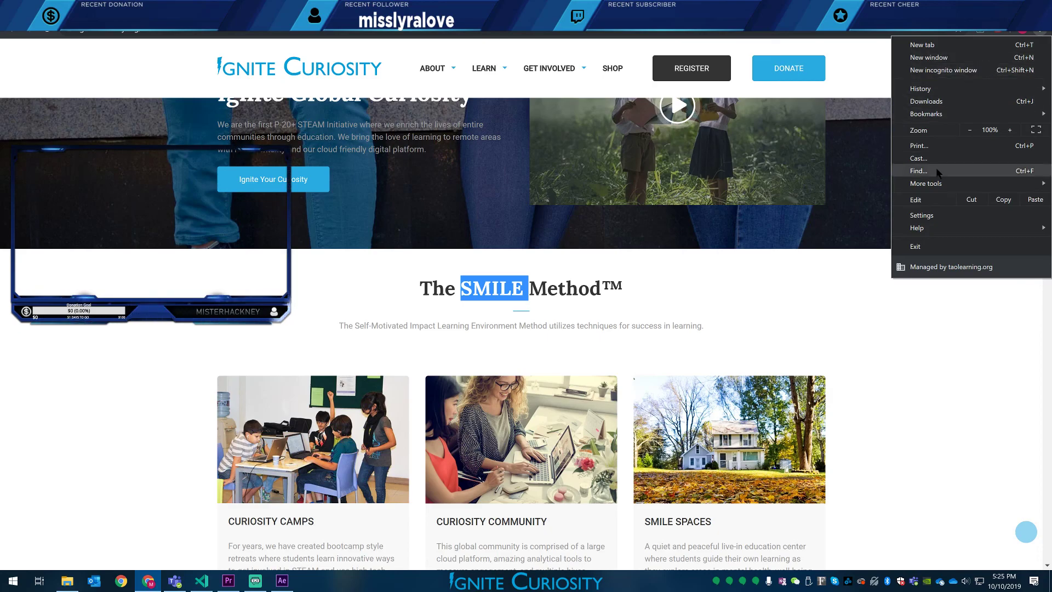
pyautogui.moveTo(934, 184)
pyautogui.click(793, 259)
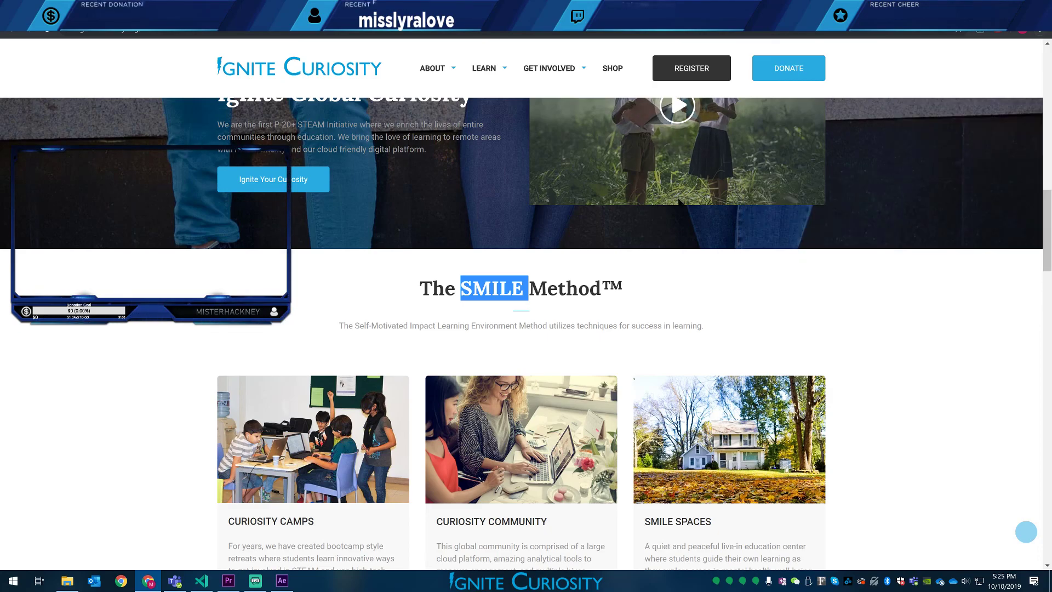
pyautogui.click(285, 8)
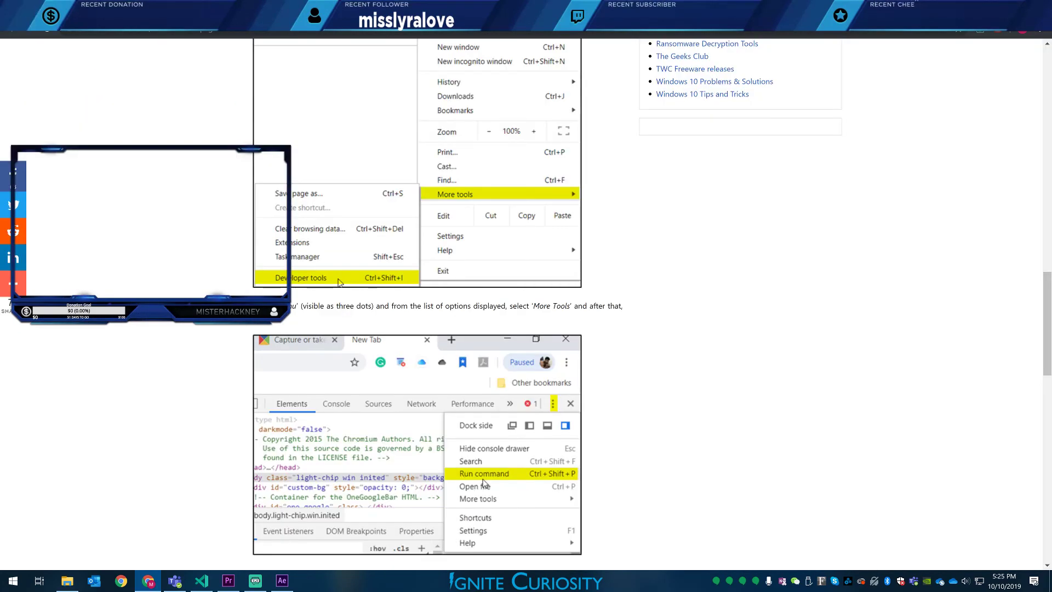
pyautogui.click(340, 8)
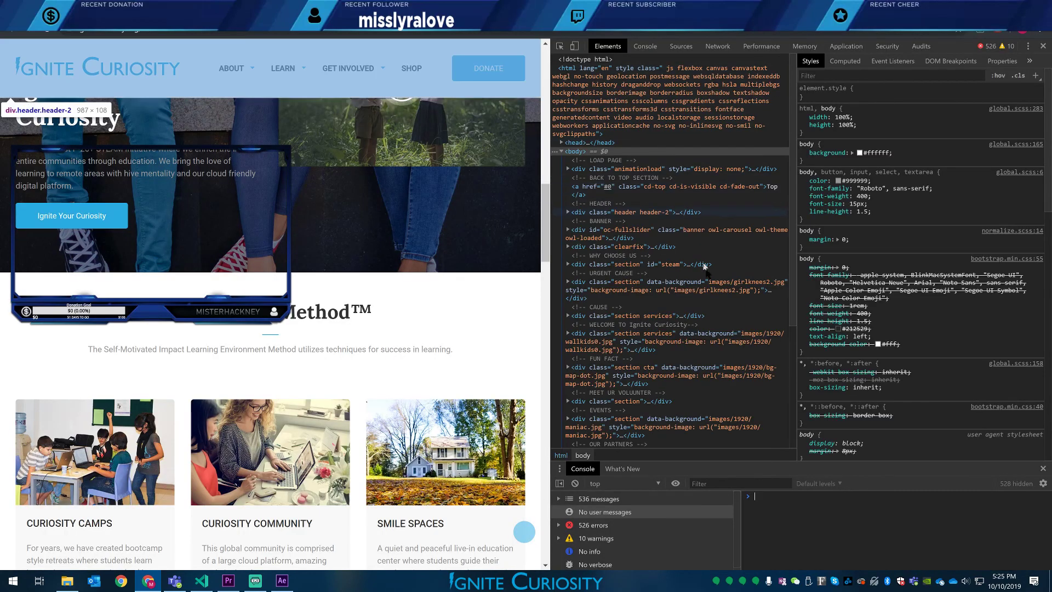
# - Check the article's Run Command instructions and open the Run command prompt in the Ignite Curiosity page's developer tools
pyautogui.click(285, 8)
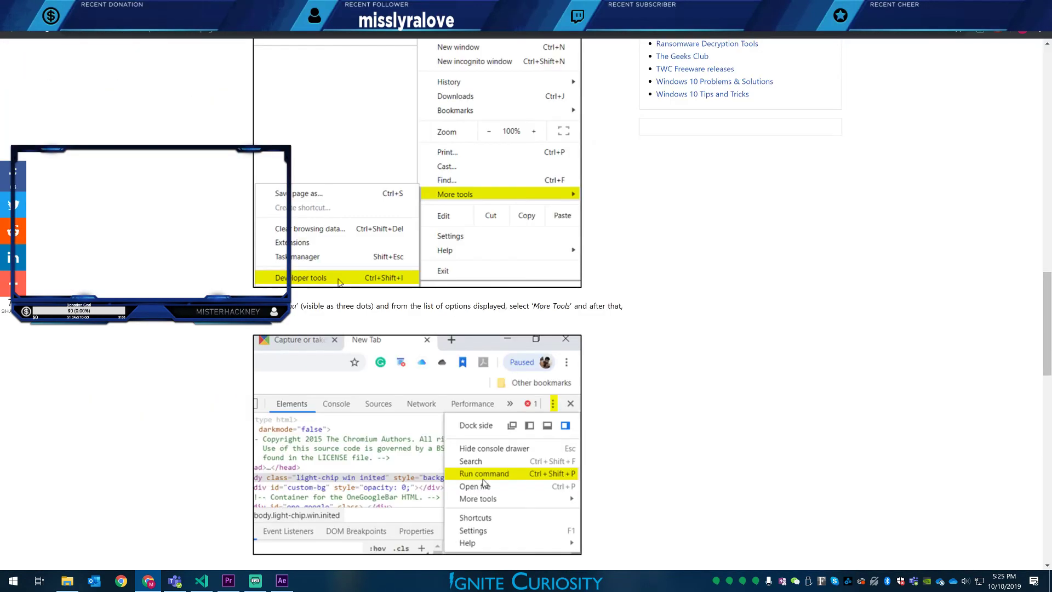
pyautogui.scroll(-6, 246, 327)
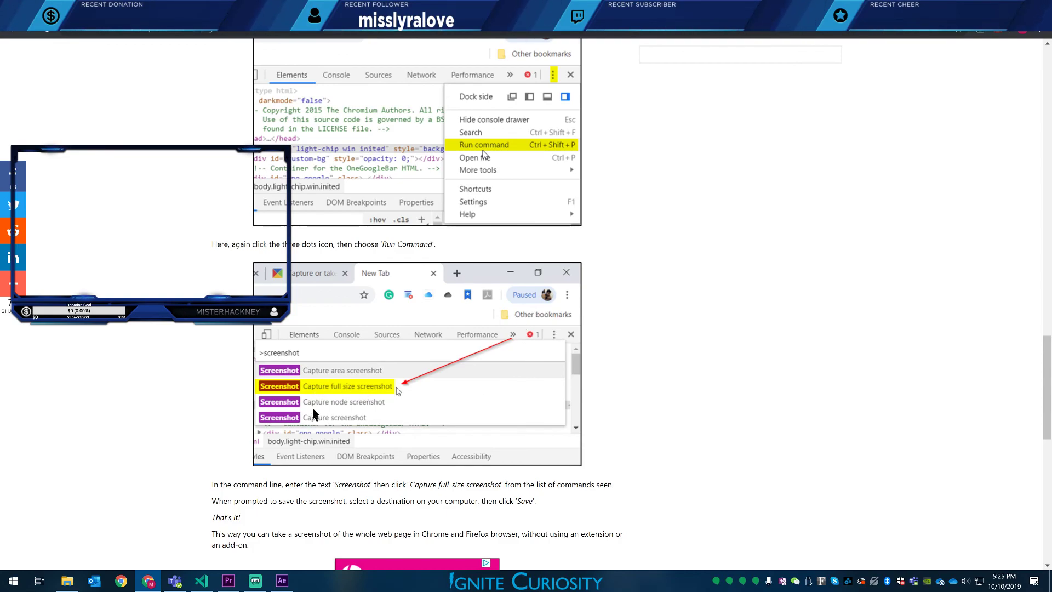
pyautogui.hotkey('alt', 'Tab')
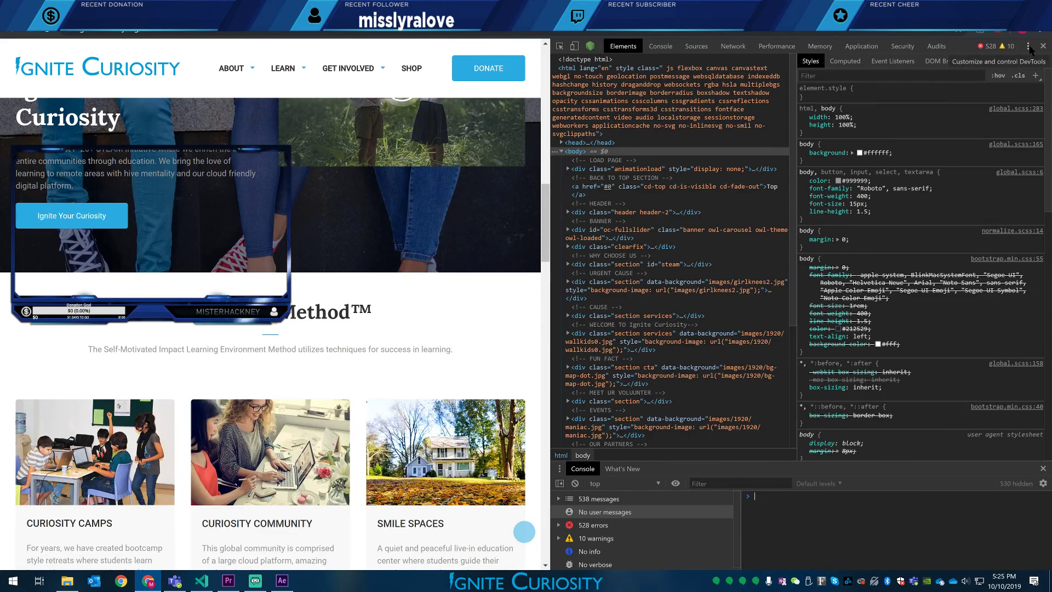
pyautogui.click(1029, 47)
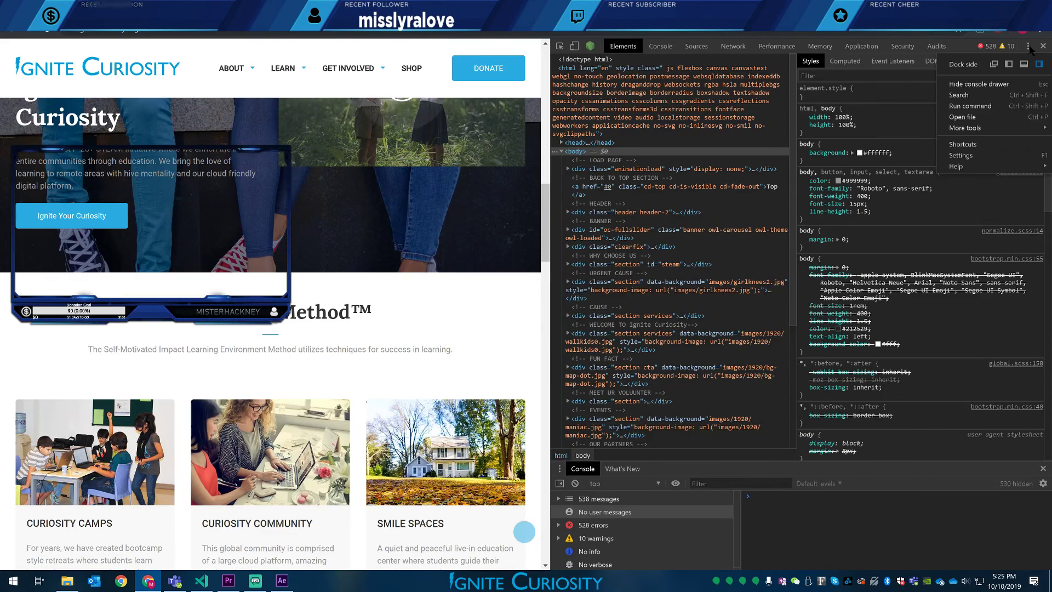
pyautogui.click(970, 107)
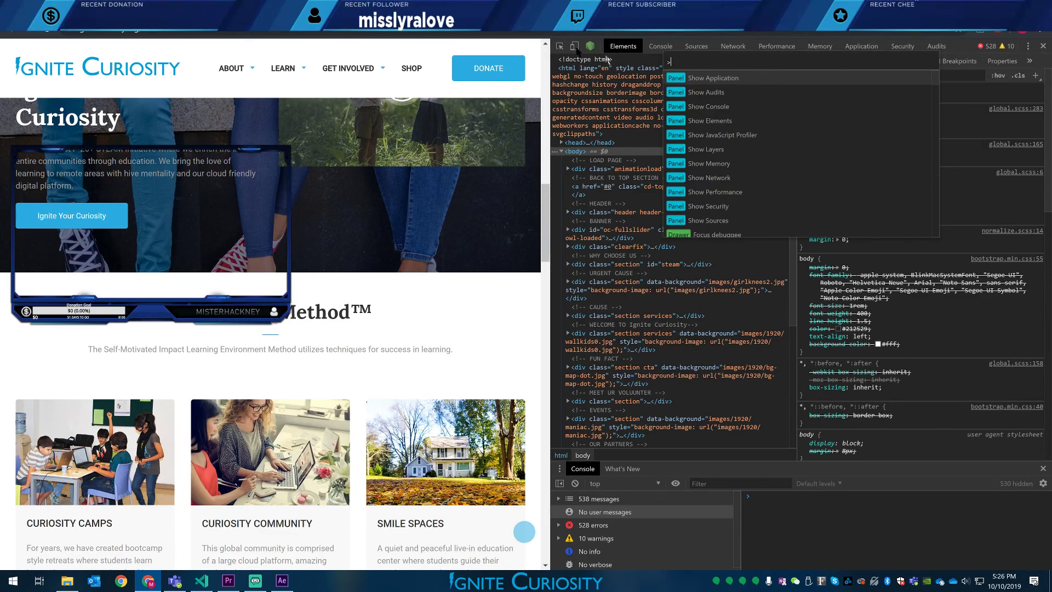
# - Recheck the article's capture command, search the developer tools commands for "screenshot", and run Capture full size screenshot on the Ignite Curiosity page
pyautogui.hotkey('alt', 'Tab')
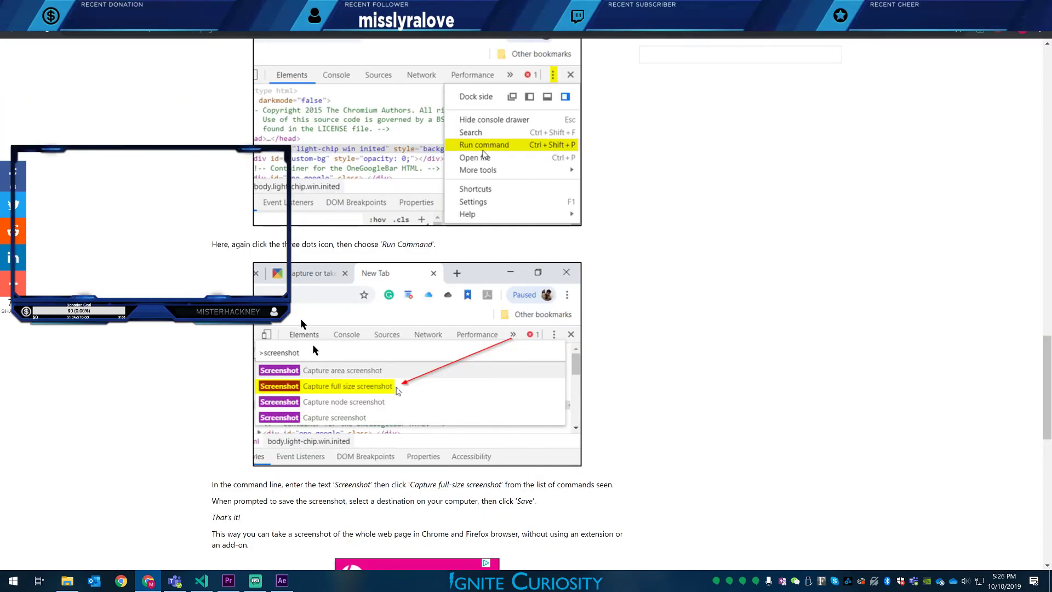
pyautogui.scroll(-1, 234, 460)
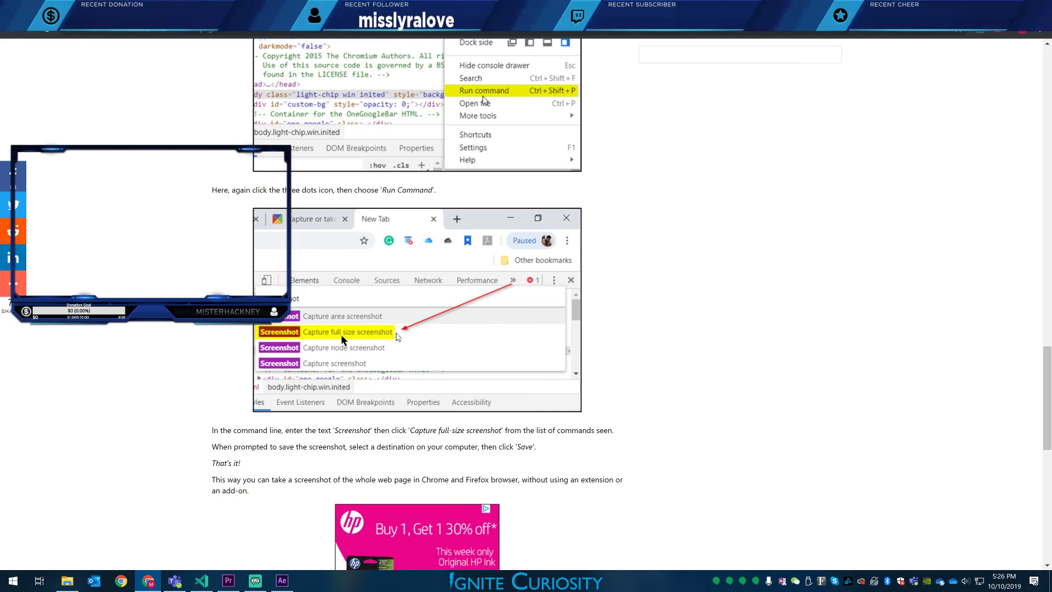
pyautogui.hotkey('alt', 'Tab')
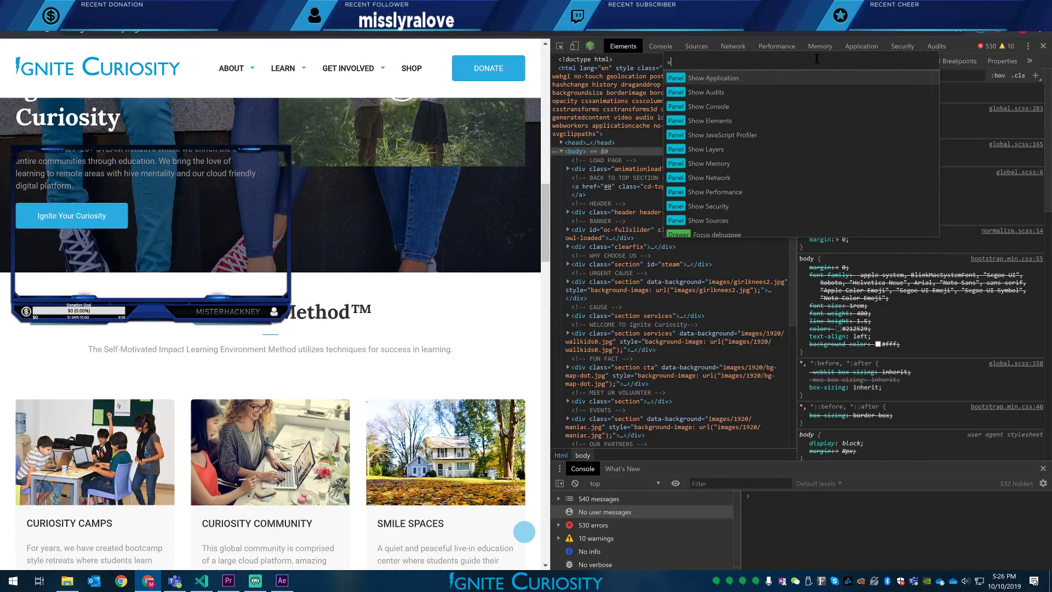
pyautogui.write('screenshot')
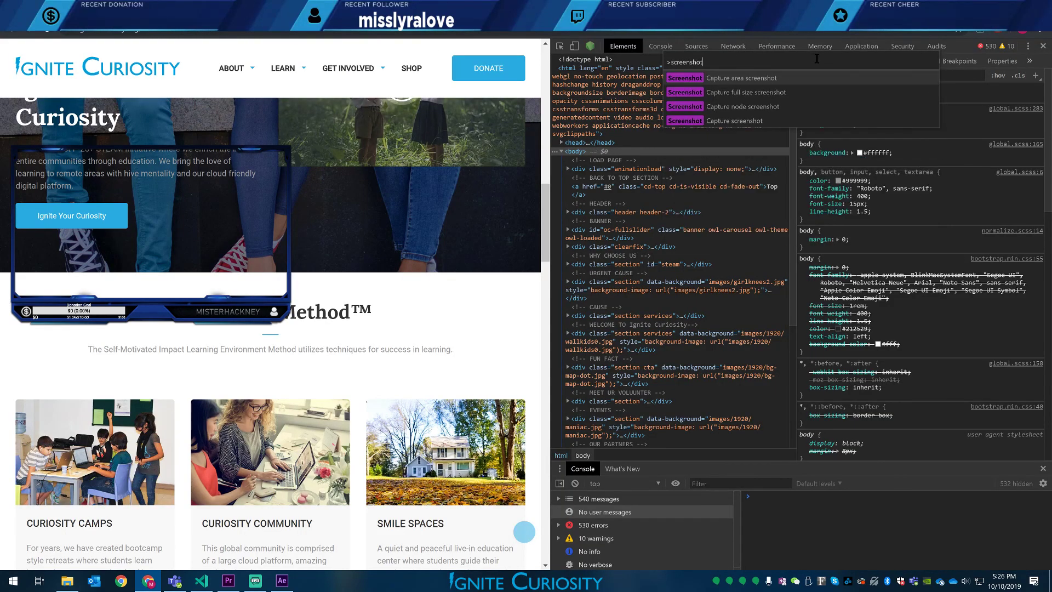
pyautogui.click(697, 97)
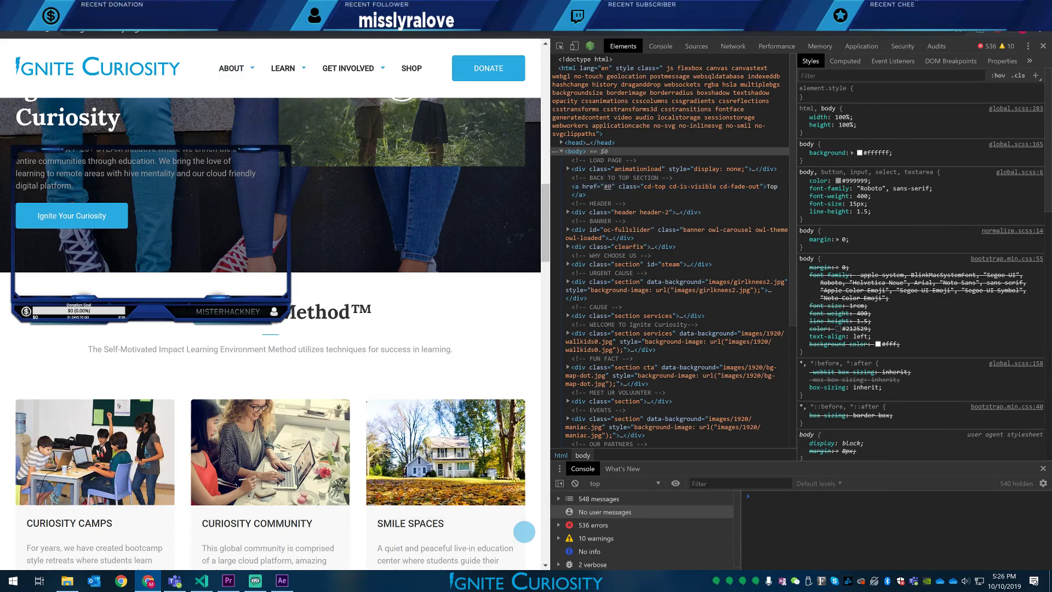
# - Open the downloaded ignitecuriosity.org_index.html.png to inspect the captured page, and close the image
pyautogui.click(315, 8)
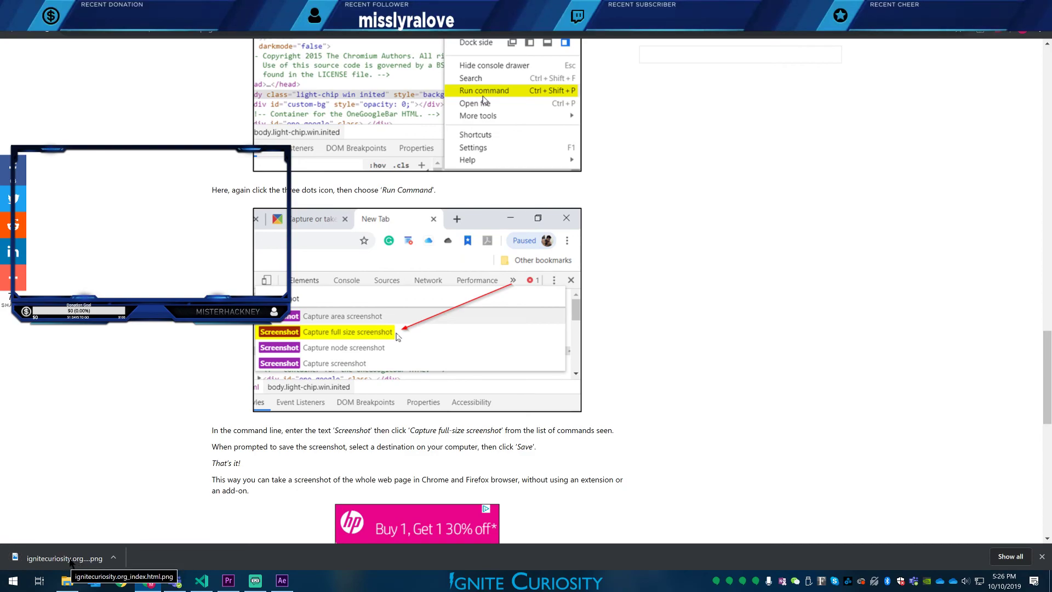
pyautogui.click(71, 562)
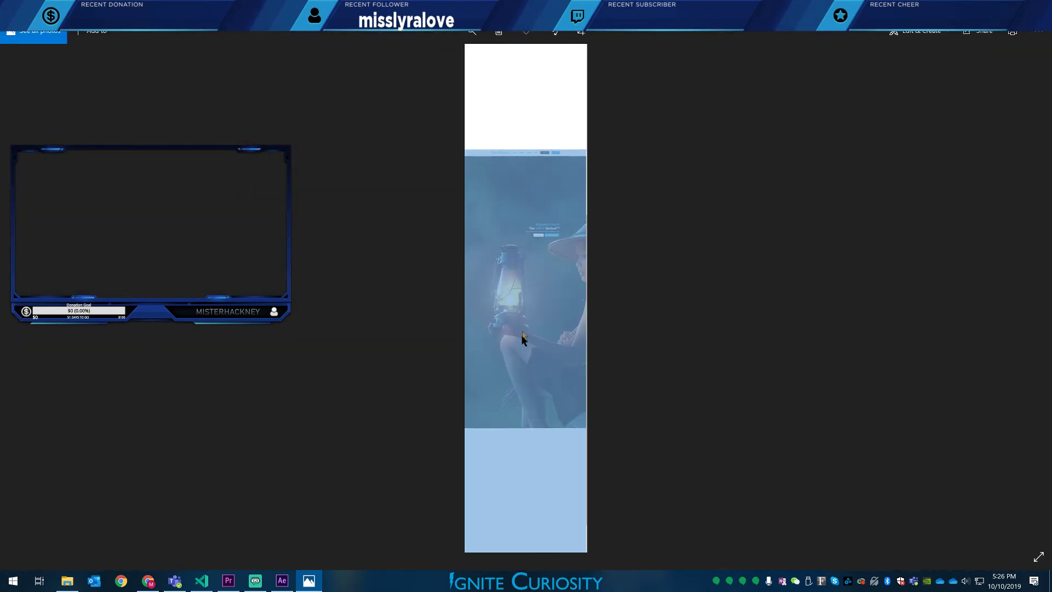
pyautogui.scroll(-2, 511, 285)
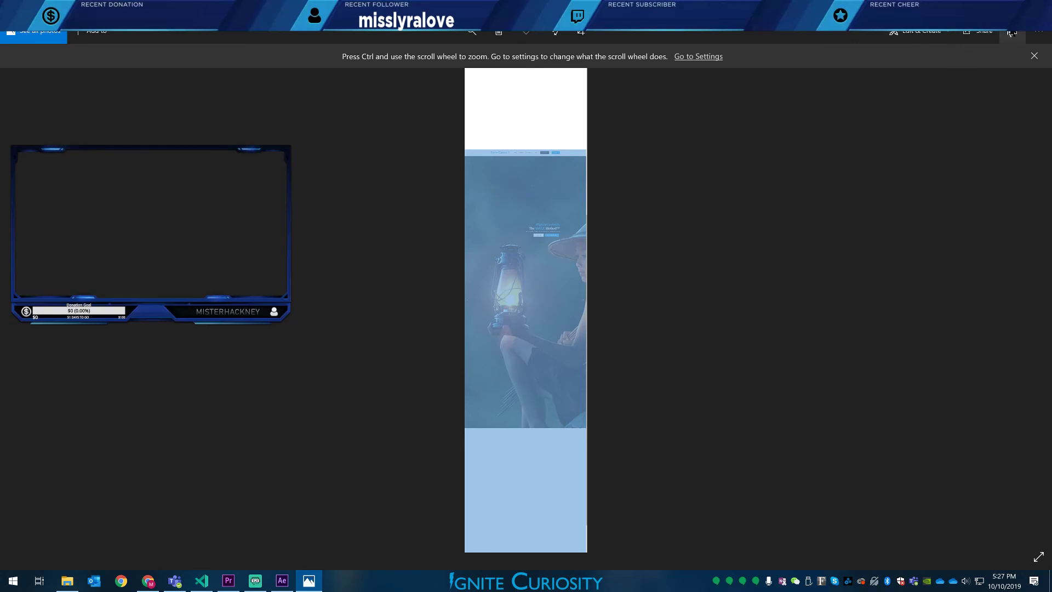
pyautogui.click(1039, 9)
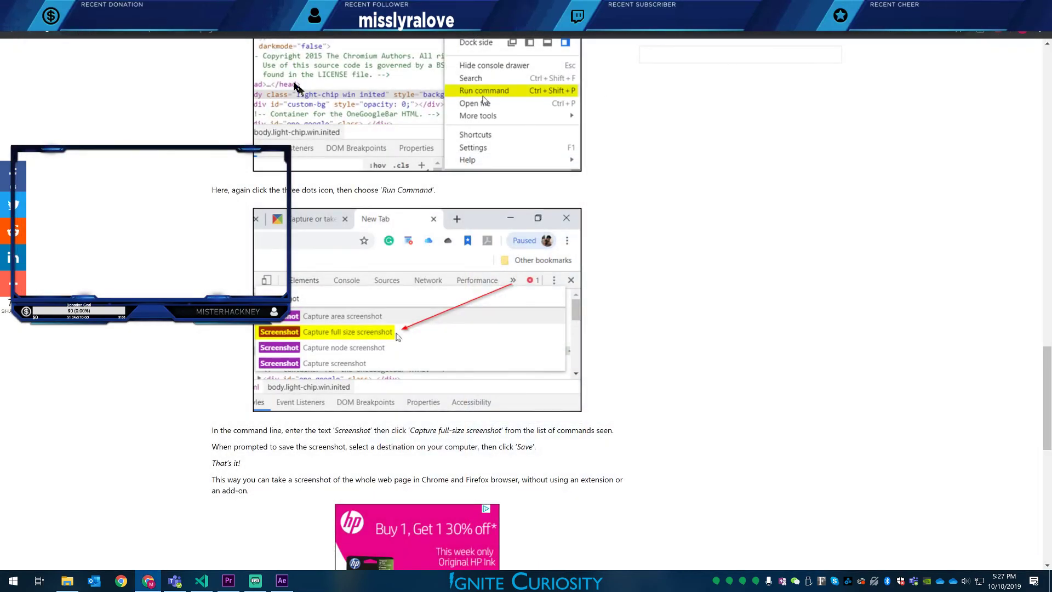
# - Return to the Ignite Curiosity home page, narrow its developer tools to widen the page view, and go to the page's top
pyautogui.click(170, 8)
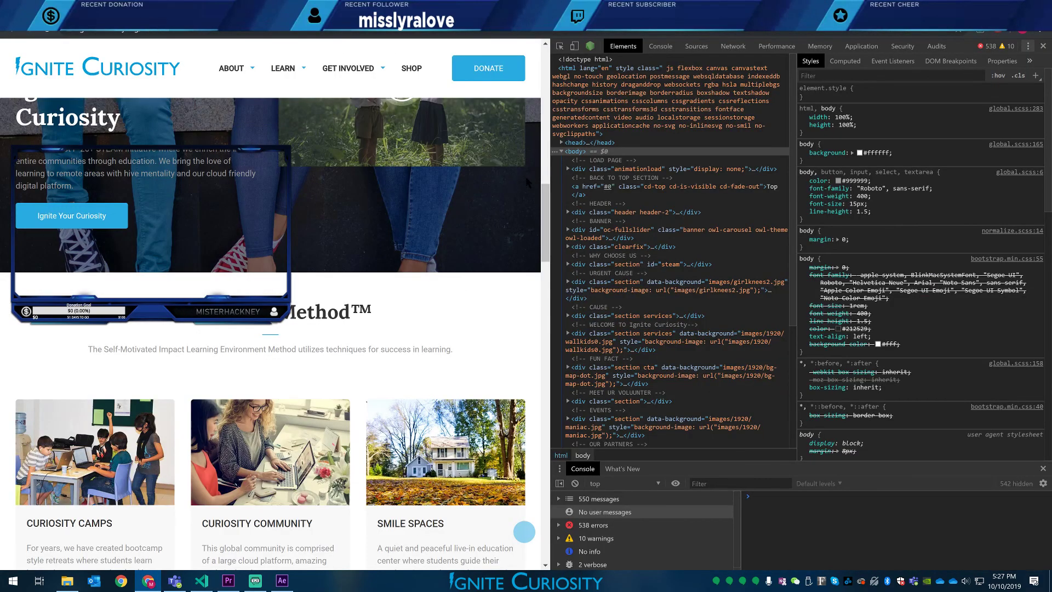
pyautogui.moveTo(552, 167); pyautogui.dragTo(919, 168)
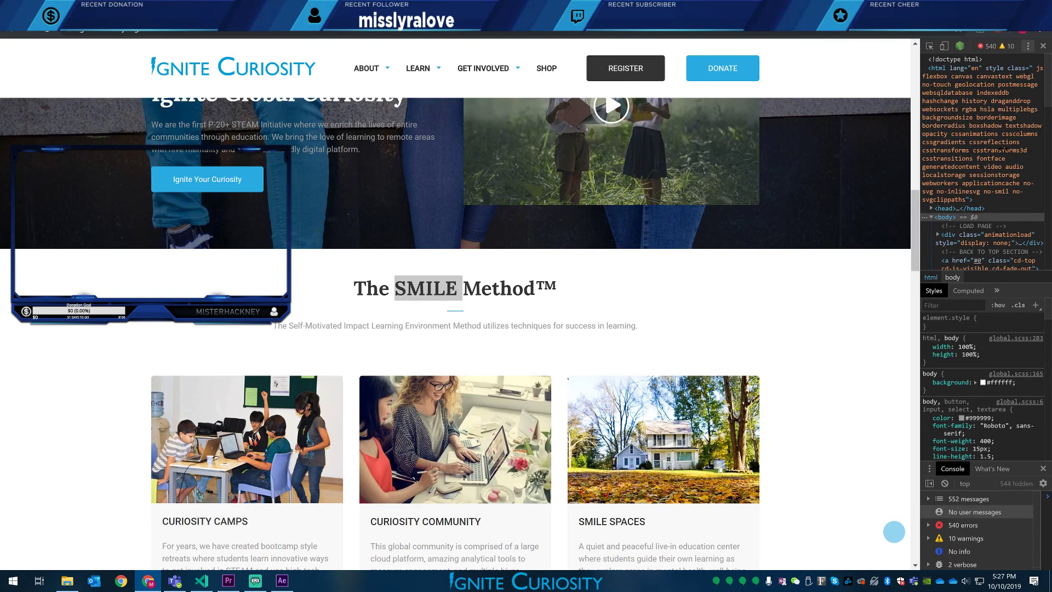
pyautogui.scroll(10, 785, 238)
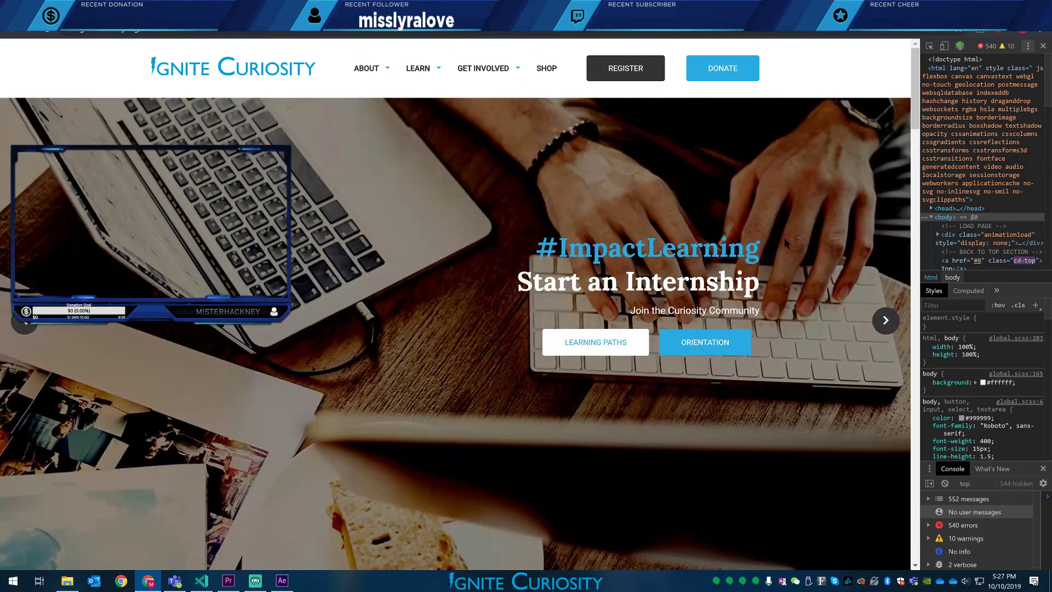
# - Search the developer tools commands for "scree", run Capture full size screenshot, then inspect the downloaded image and close it
pyautogui.click(1028, 47)
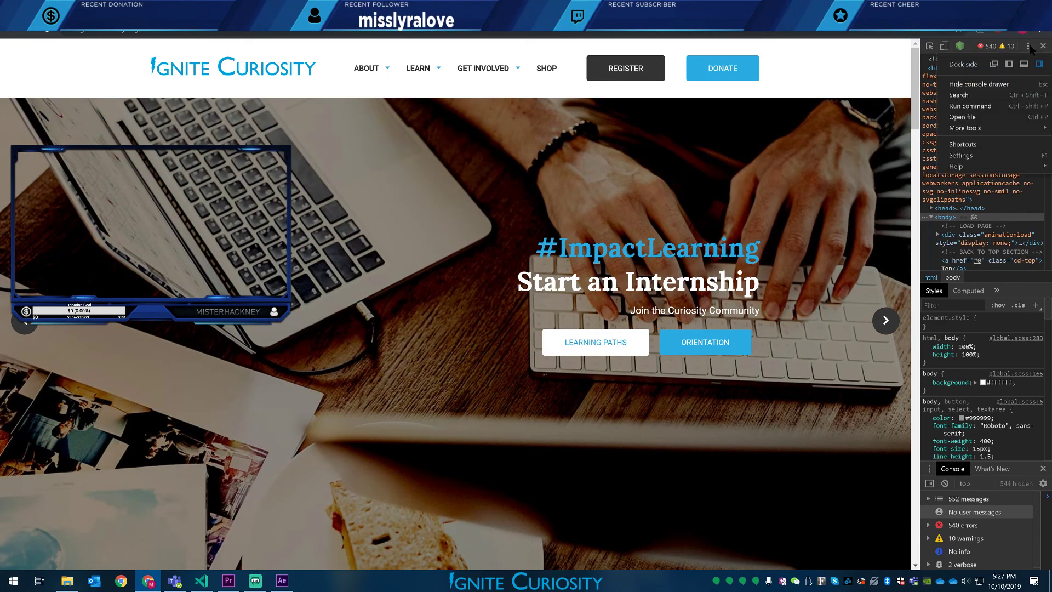
pyautogui.click(970, 106)
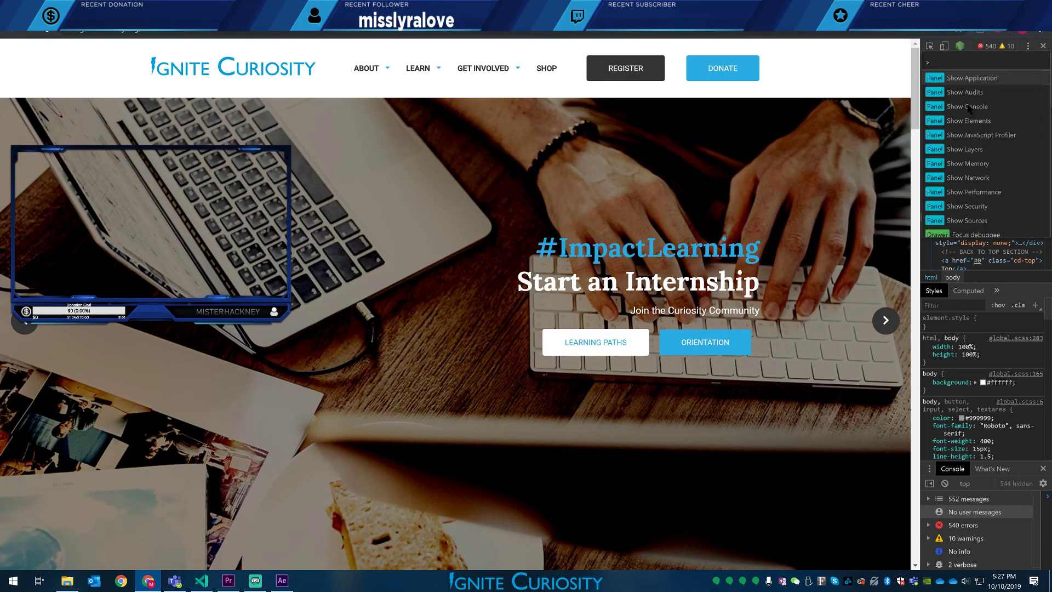
pyautogui.write('scree')
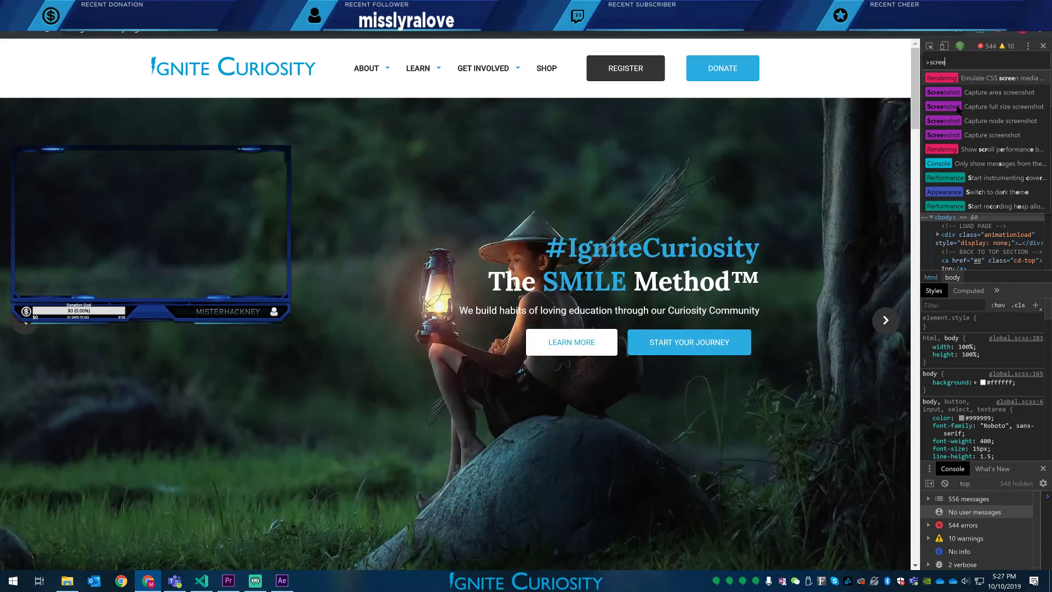
pyautogui.click(958, 107)
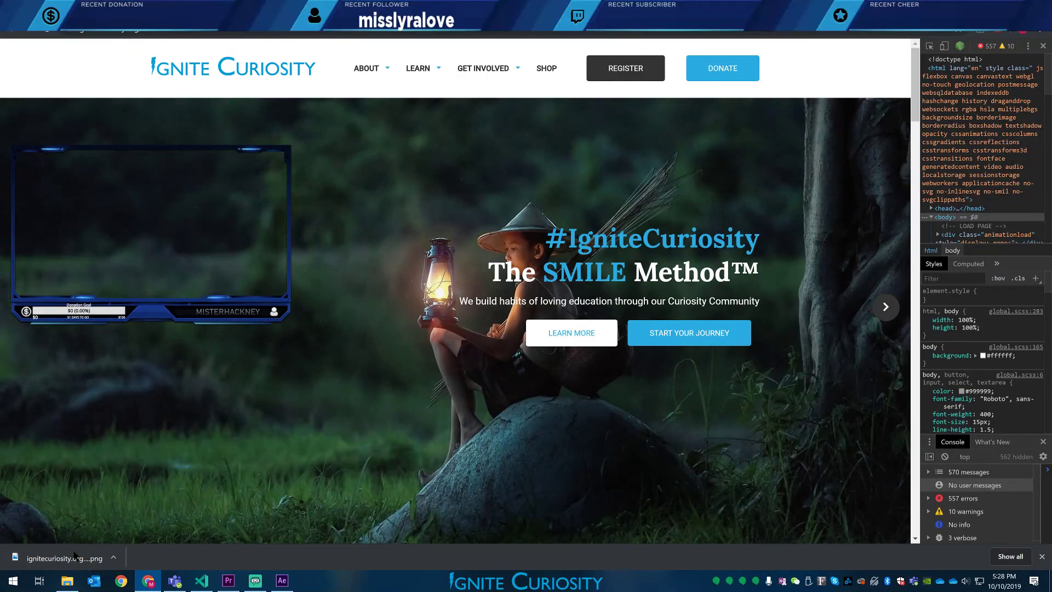
pyautogui.click(75, 555)
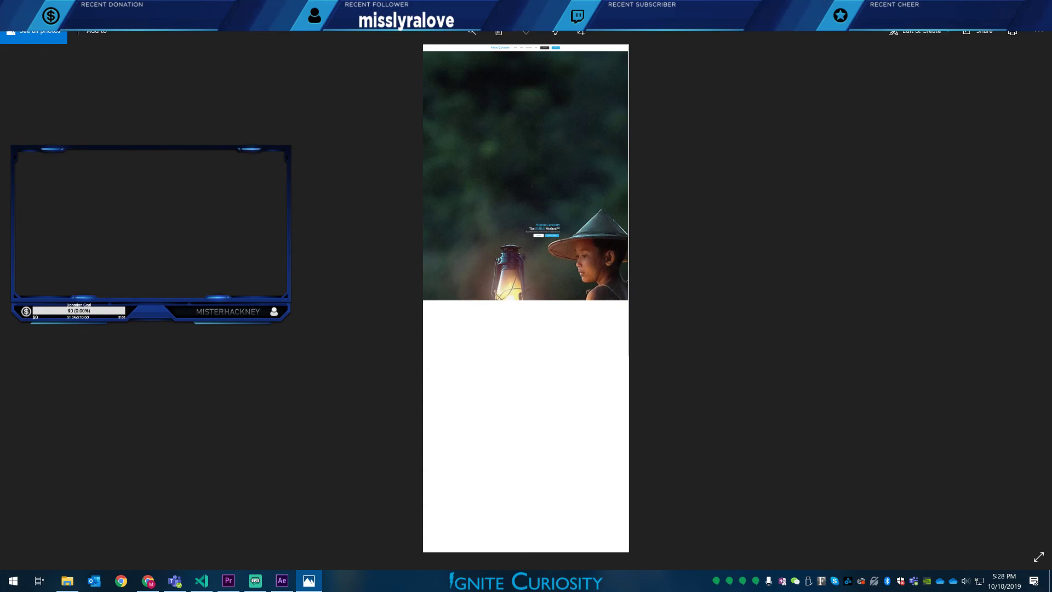
pyautogui.hotkey('alt', 'F4')
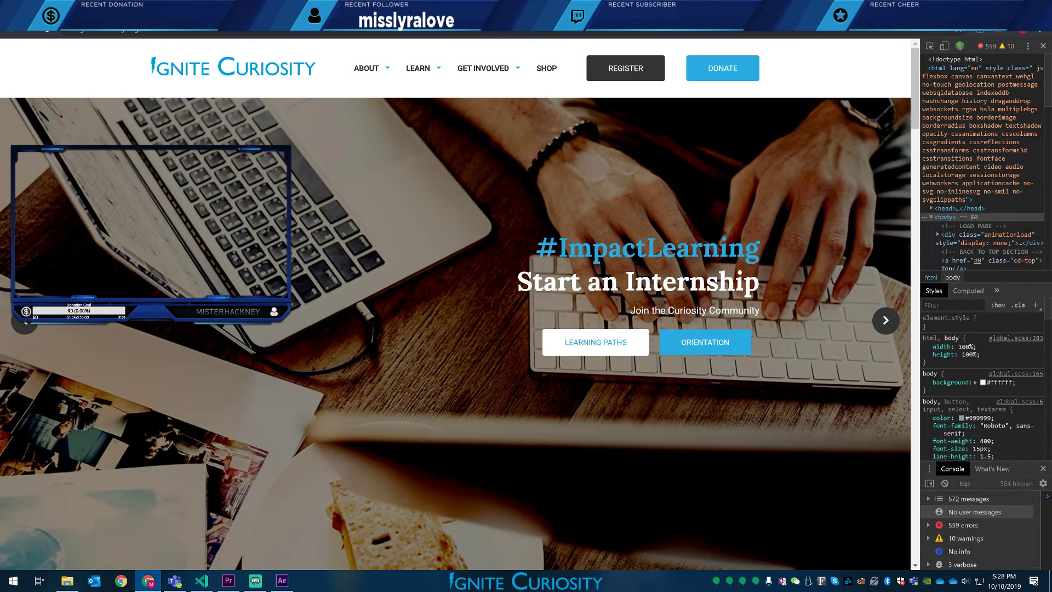
# - Return to the "full webpage screenshot" search results and open the Web-capture online full length screenshot site
pyautogui.click(466, 9)
pyautogui.hotkey('alt', 'Left')
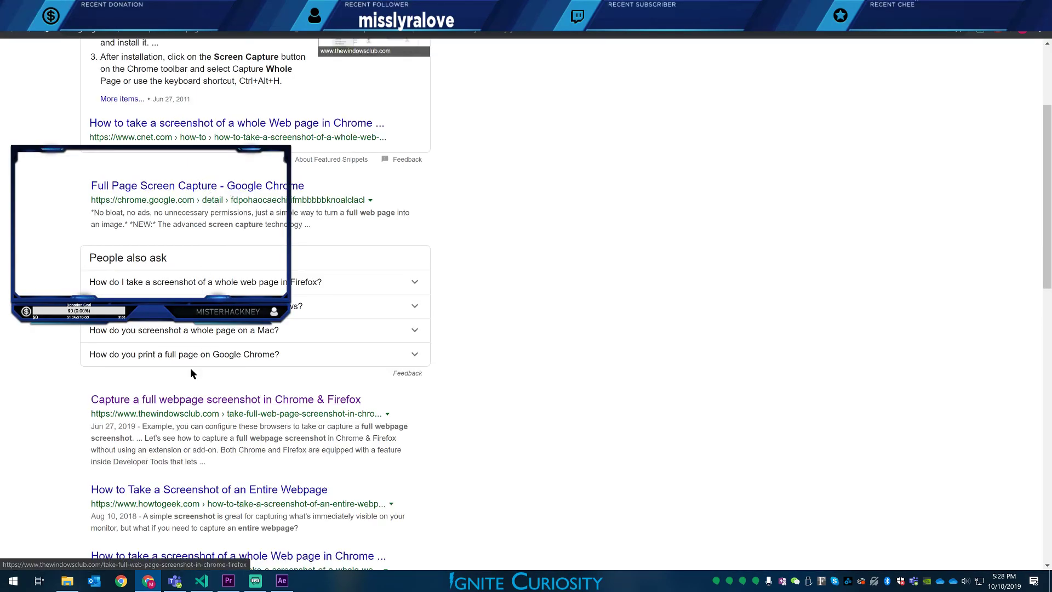
pyautogui.scroll(-4, 214, 450)
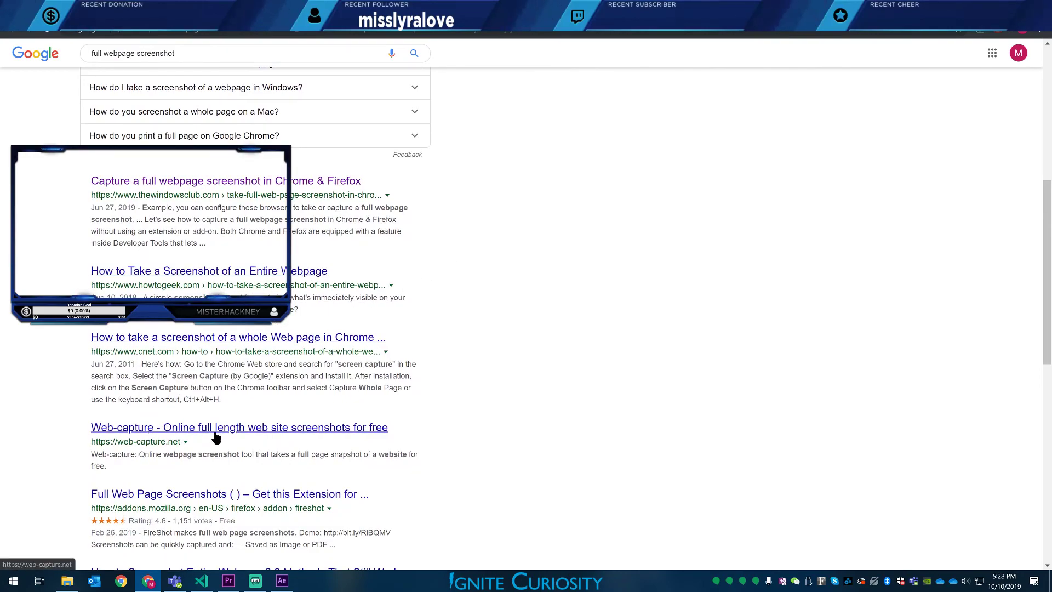
pyautogui.click(255, 433)
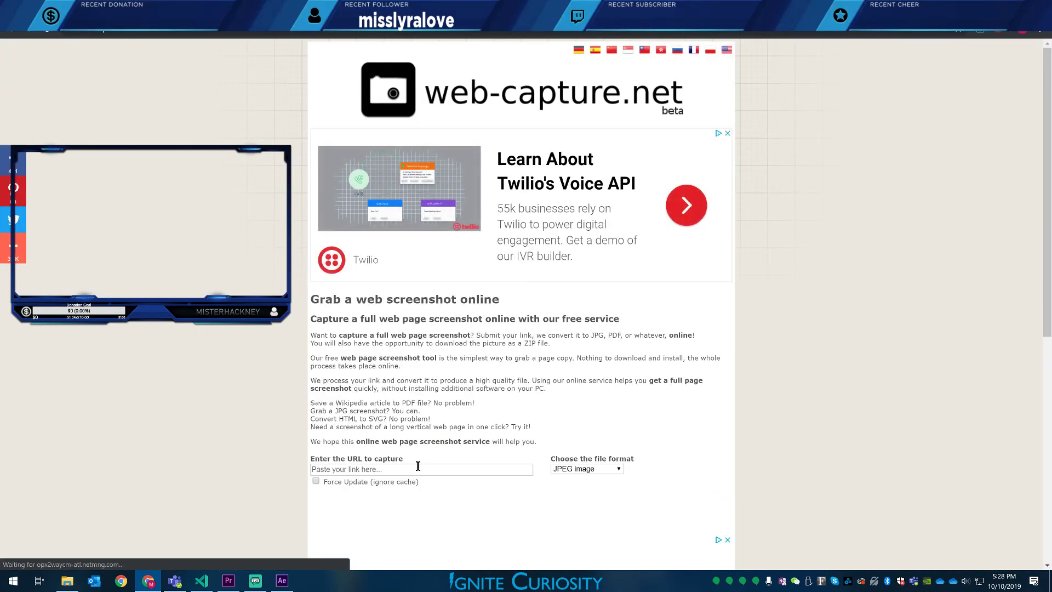
pyautogui.click(419, 469)
pyautogui.click(71, 10)
pyautogui.click(128, 35)
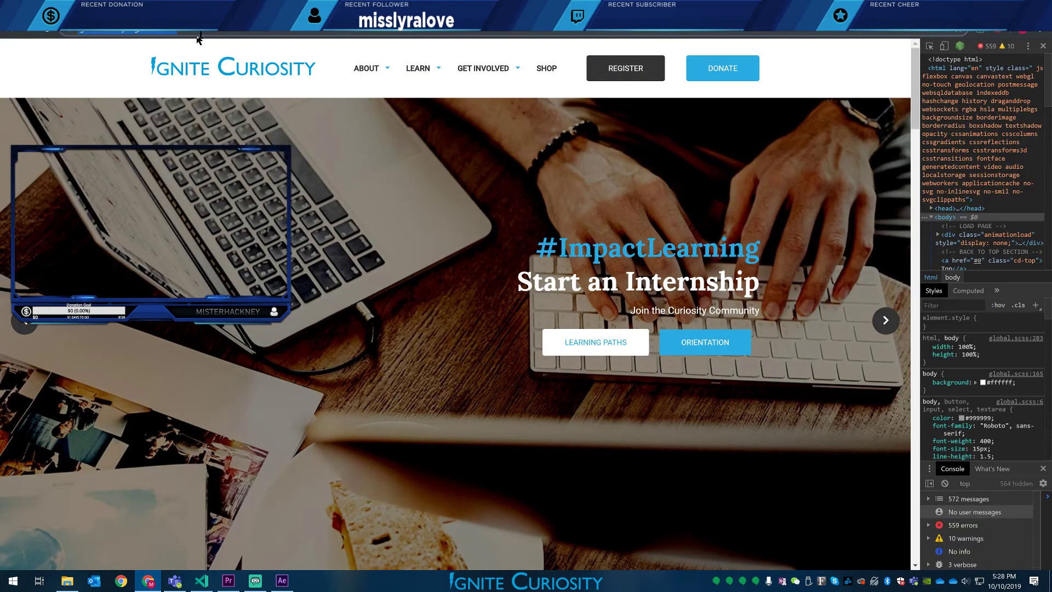
pyautogui.click(211, 12)
pyautogui.write('https://ignitecuriosity.org/index.html')
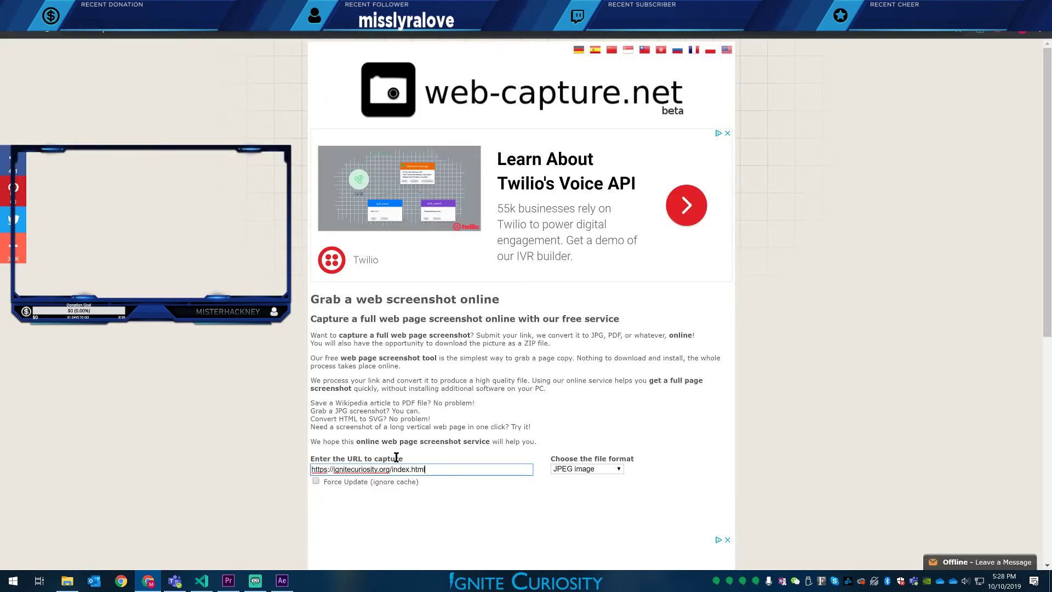
# - Submit the Ignite Curiosity address for web page capture as a JPEG image, leaving the advertisement page opened on the way
pyautogui.scroll(-3, 353, 480)
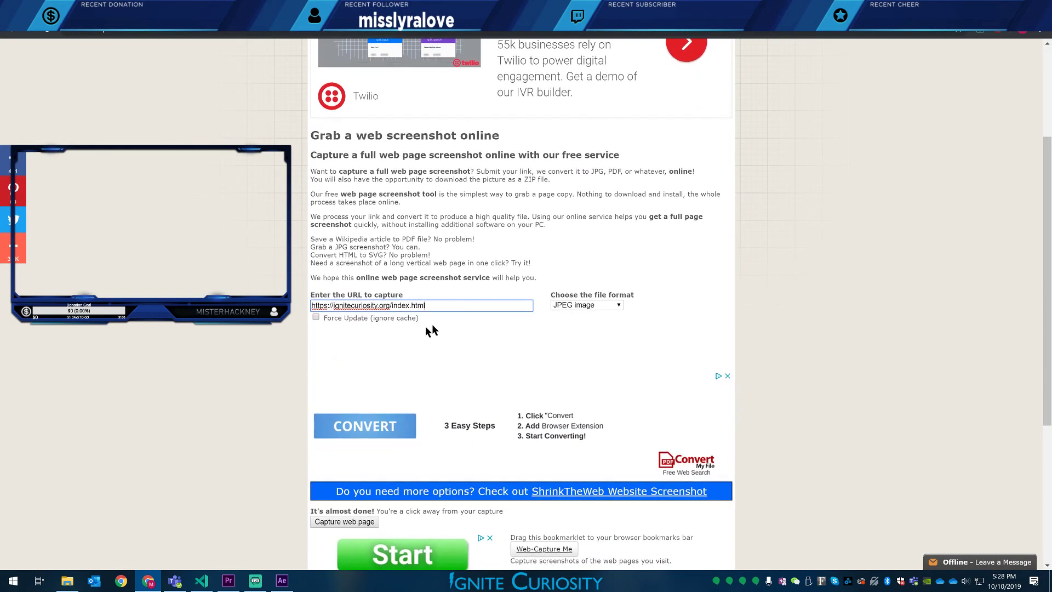
pyautogui.click(385, 430)
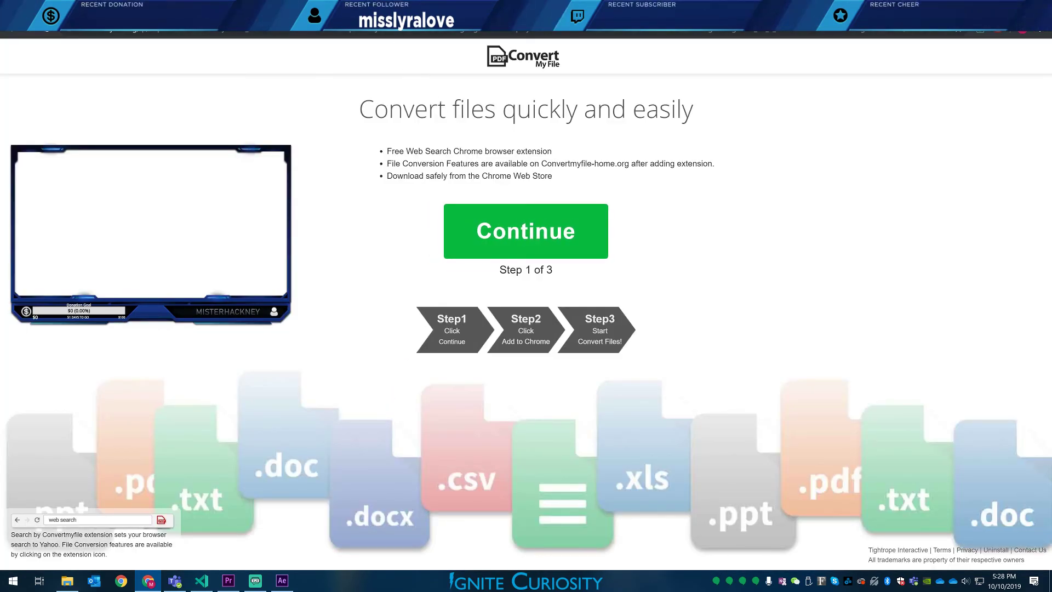
pyautogui.hotkey('alt', 'Left')
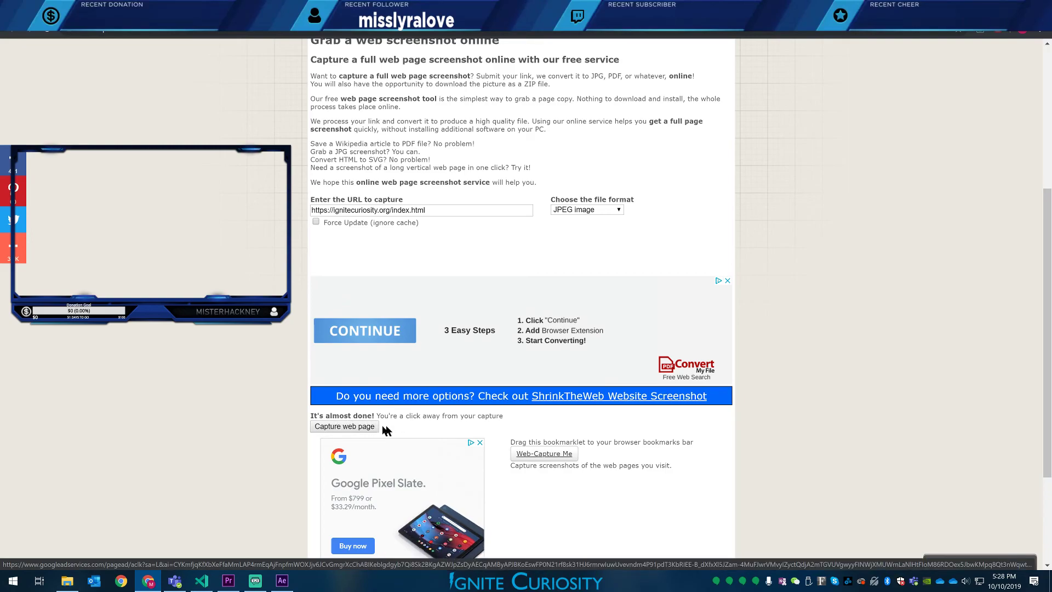
pyautogui.click(345, 429)
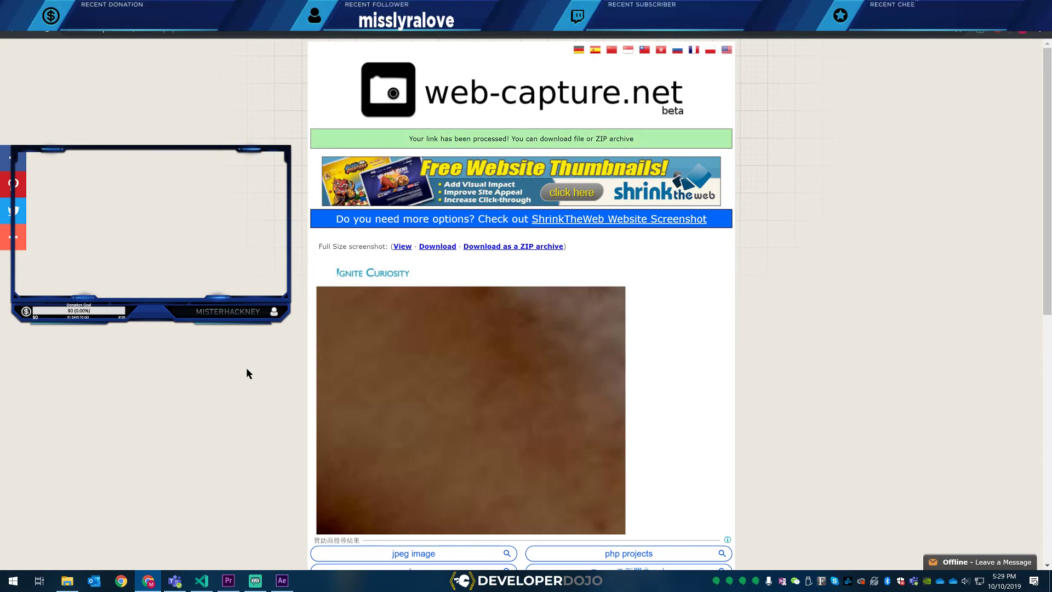
# - View the full-size screenshot produced by web-capture.net, and close both the image and the capture site
pyautogui.scroll(-5, 378, 321)
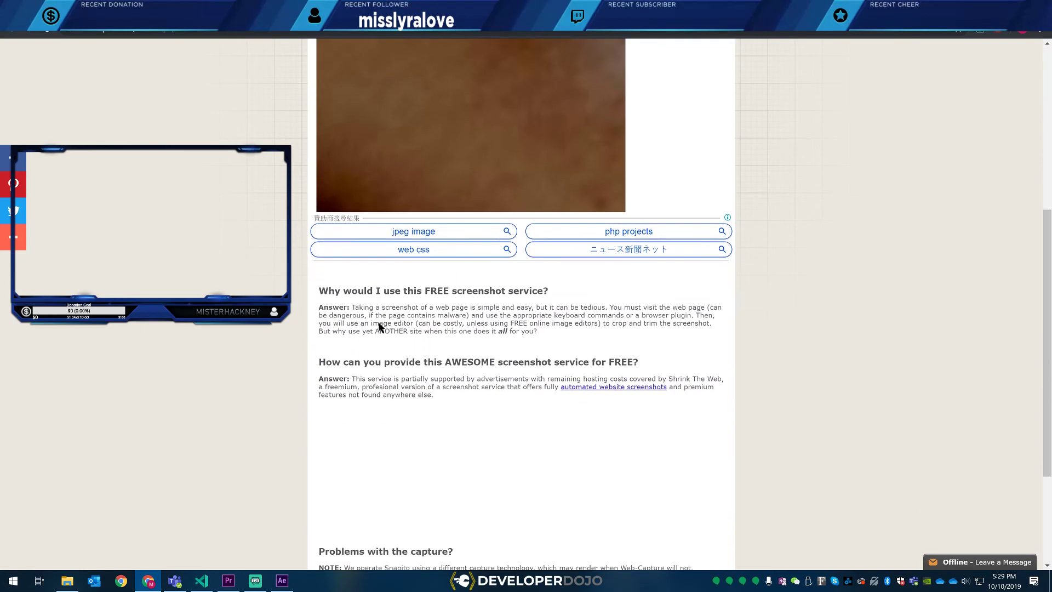
pyautogui.scroll(3, 413, 296)
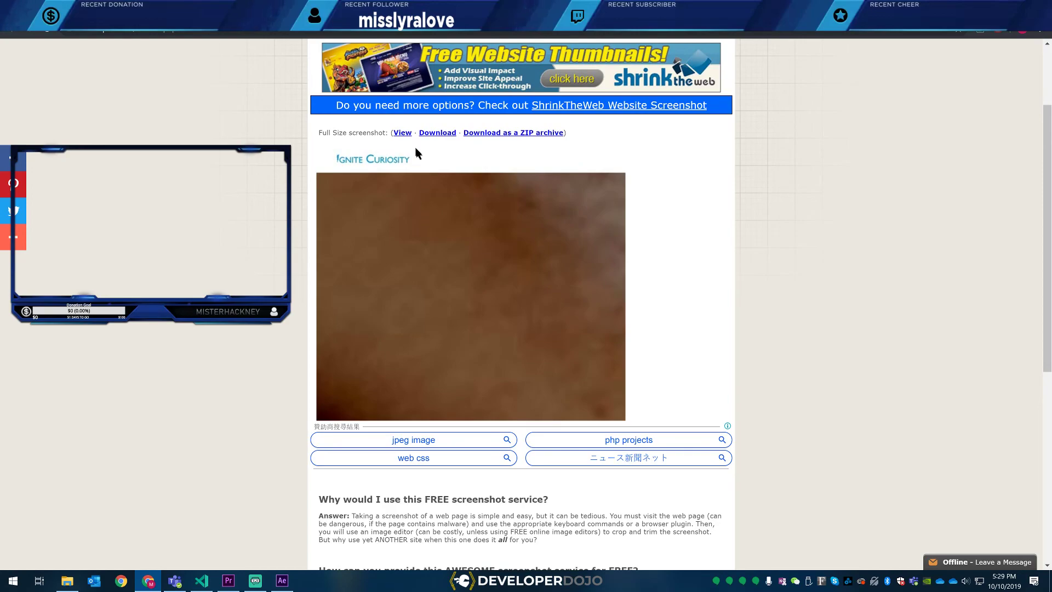
pyautogui.click(402, 133)
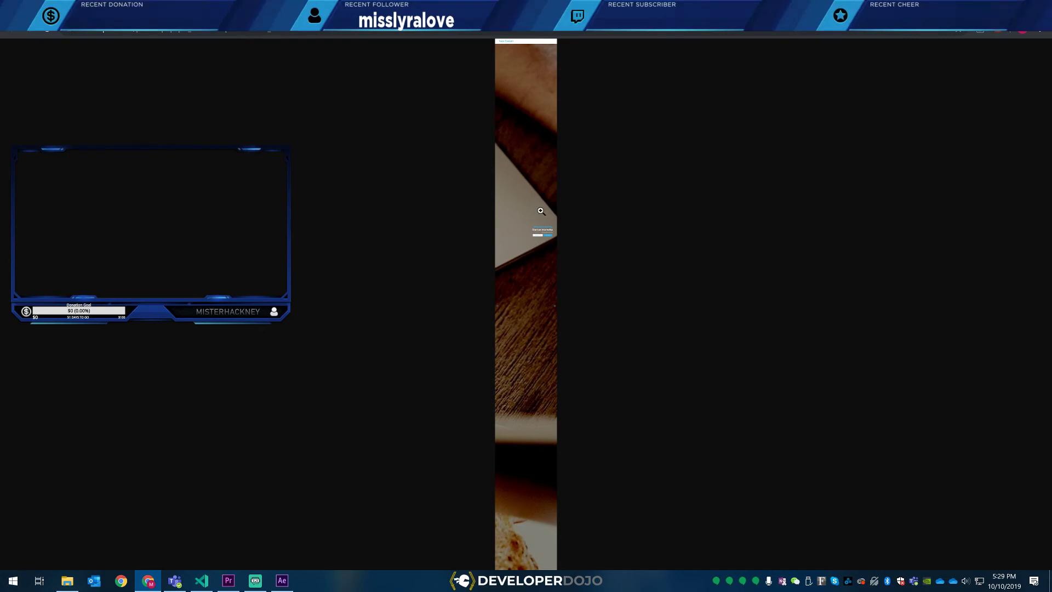
pyautogui.hotkey('ctrl', 'w')
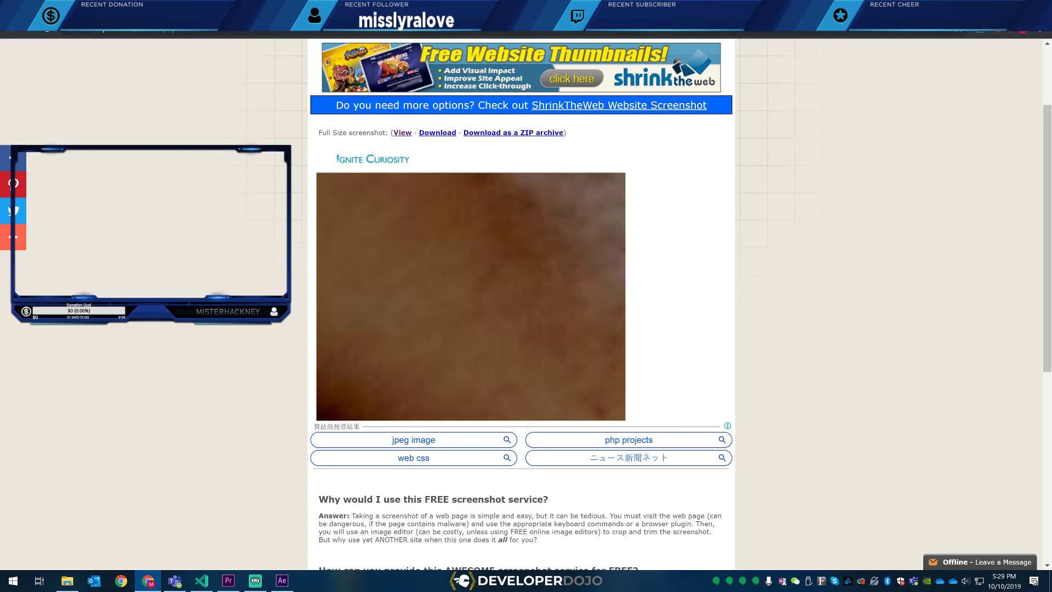
pyautogui.hotkey('ctrl', 'w')
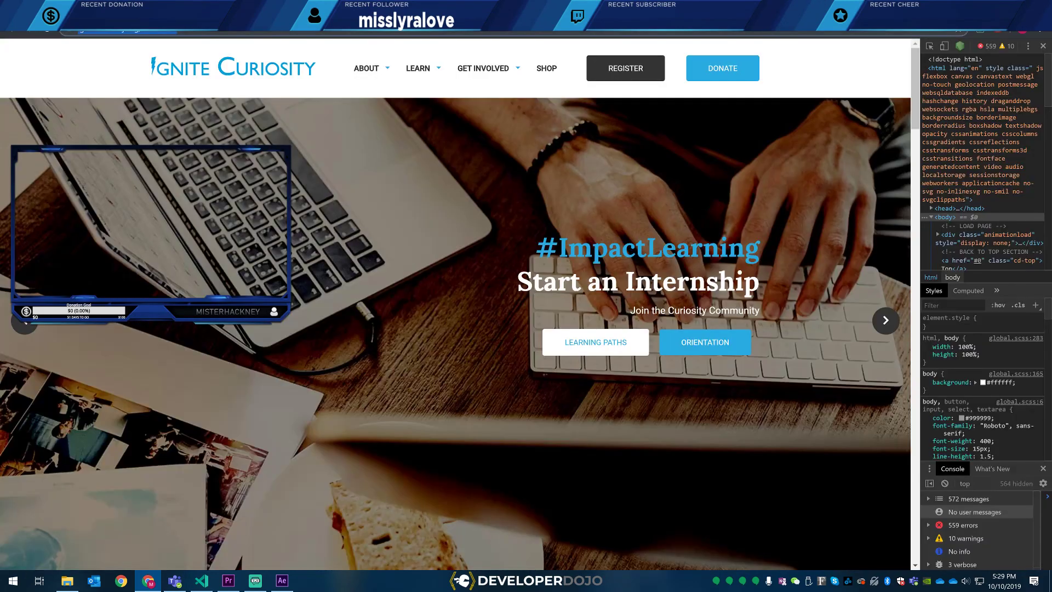
# - Close the developer tools and take a screen snip of the entire visible Ignite Curiosity home page
pyautogui.click(1044, 47)
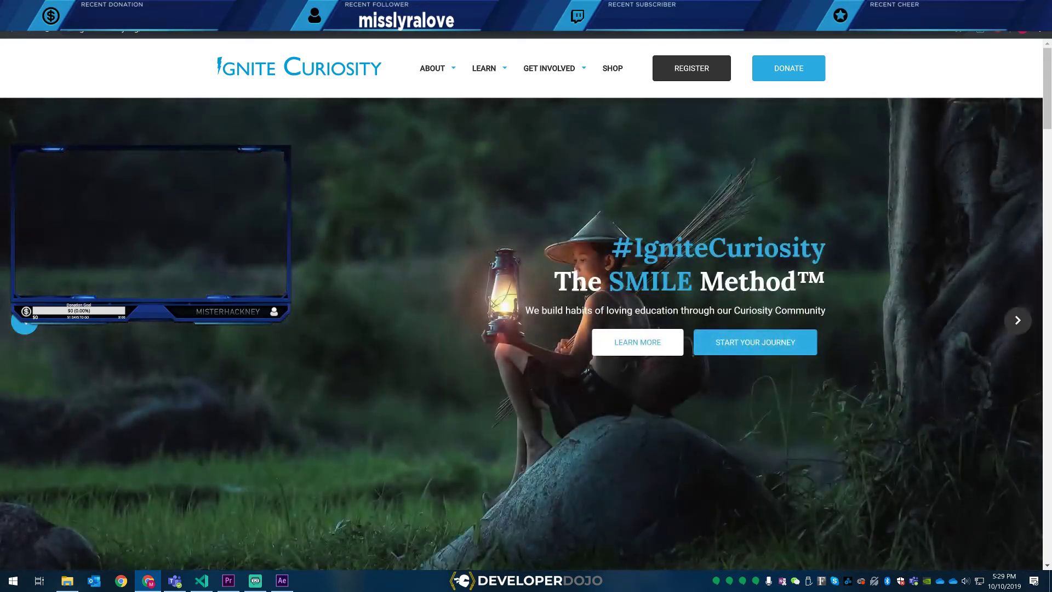
pyautogui.press('super+shift+s')
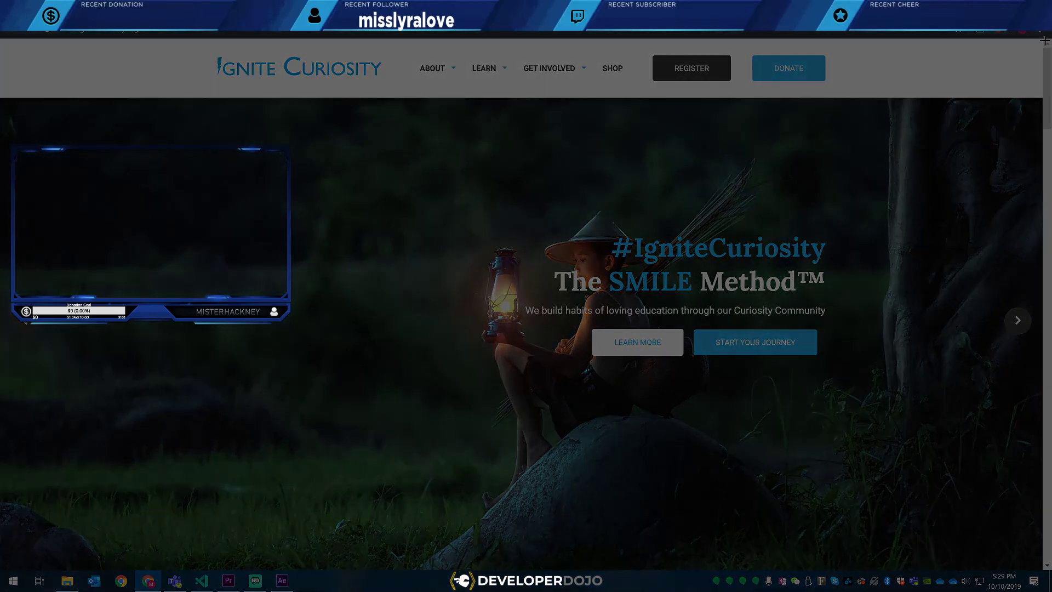
pyautogui.moveTo(1042, 40); pyautogui.dragTo(1, 564)
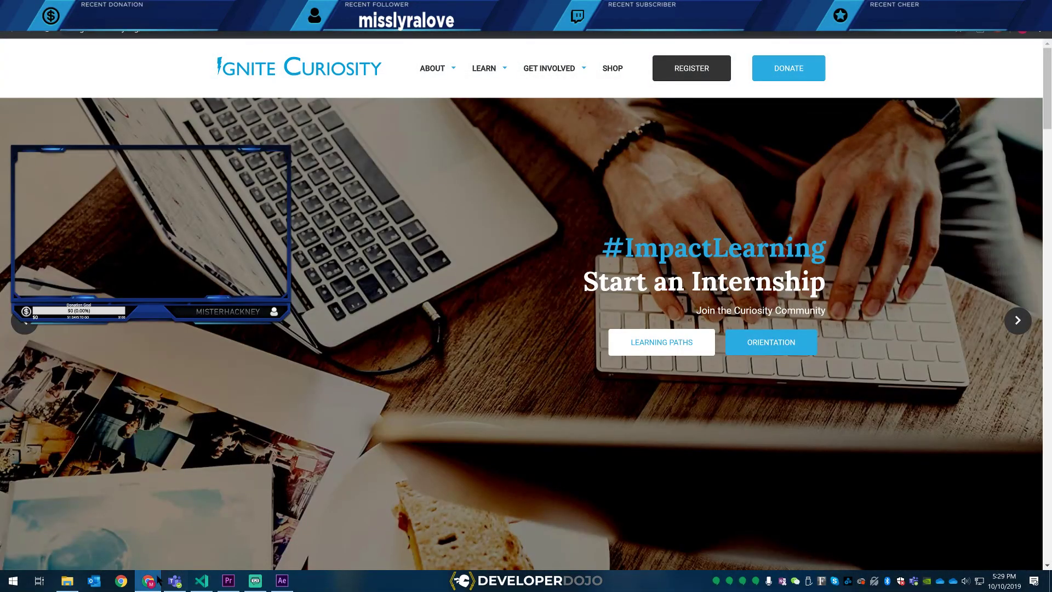
# - Search the installed apps for "photoshop" and launch Adobe Photoshop CC 2019
pyautogui.press('super')
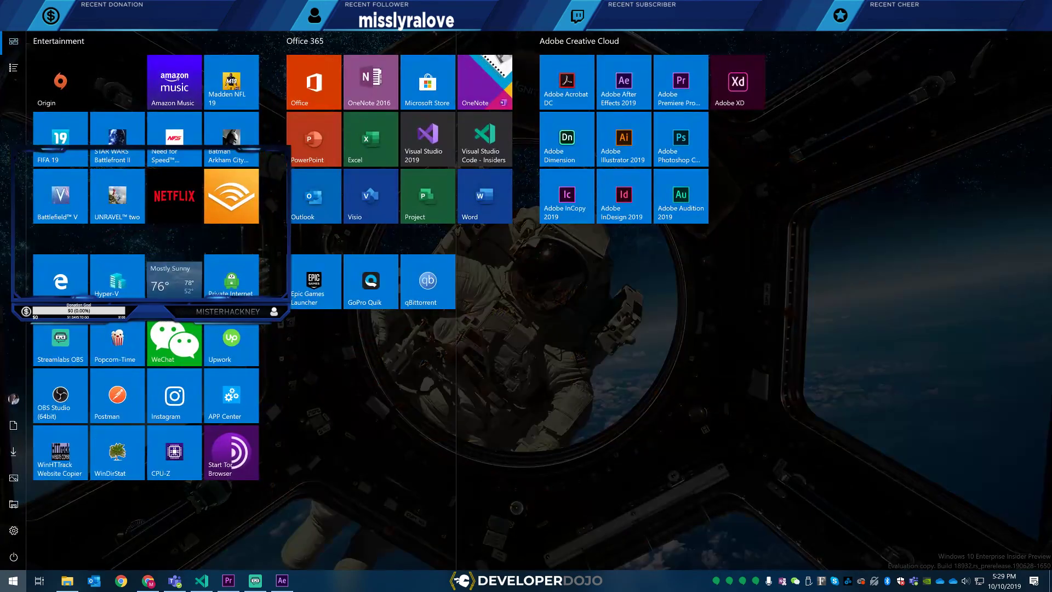
pyautogui.write('photoshop')
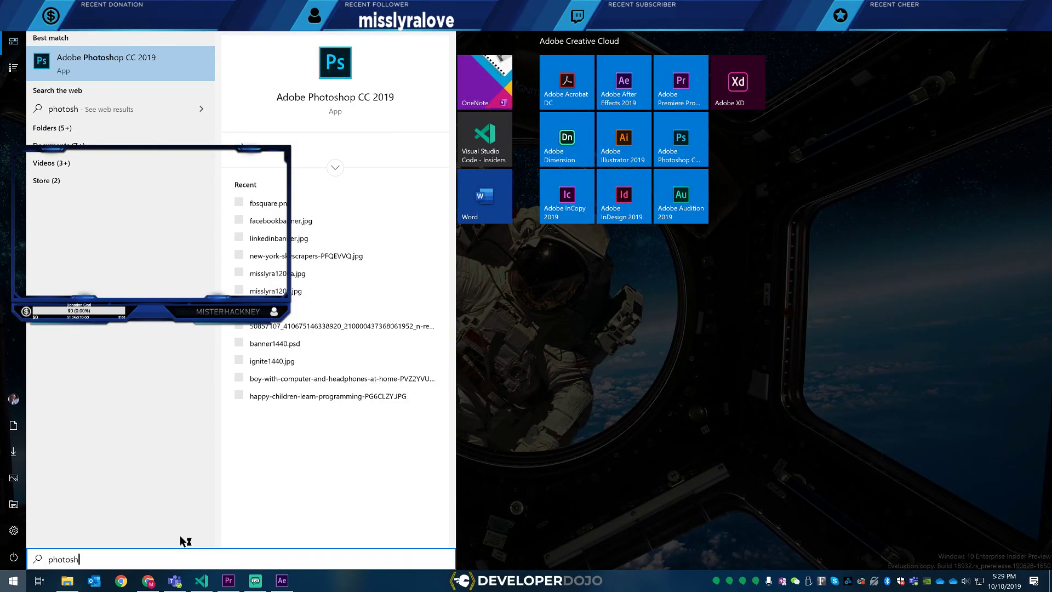
pyautogui.press('Return')
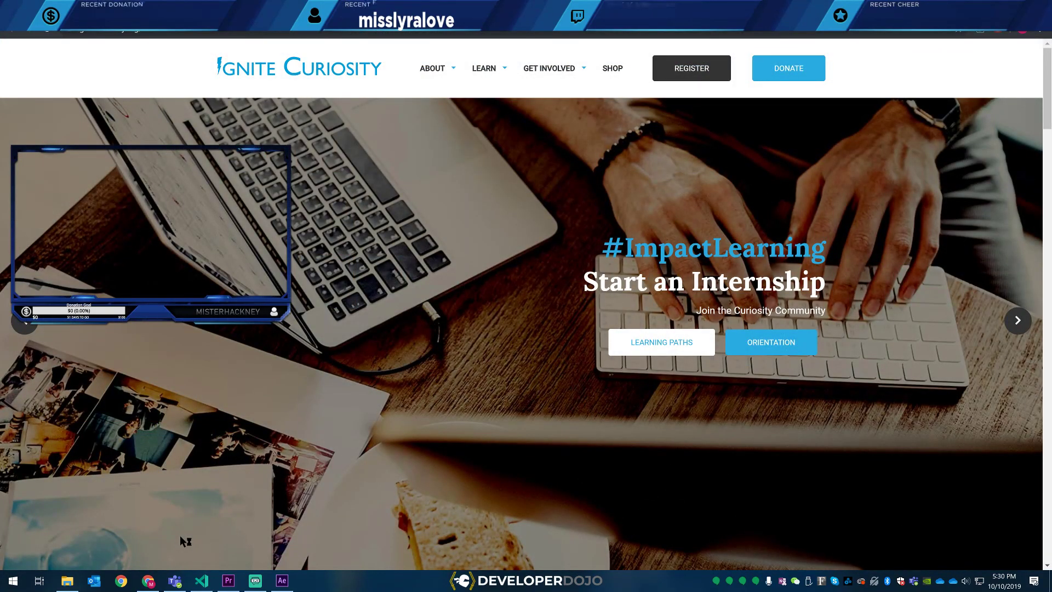